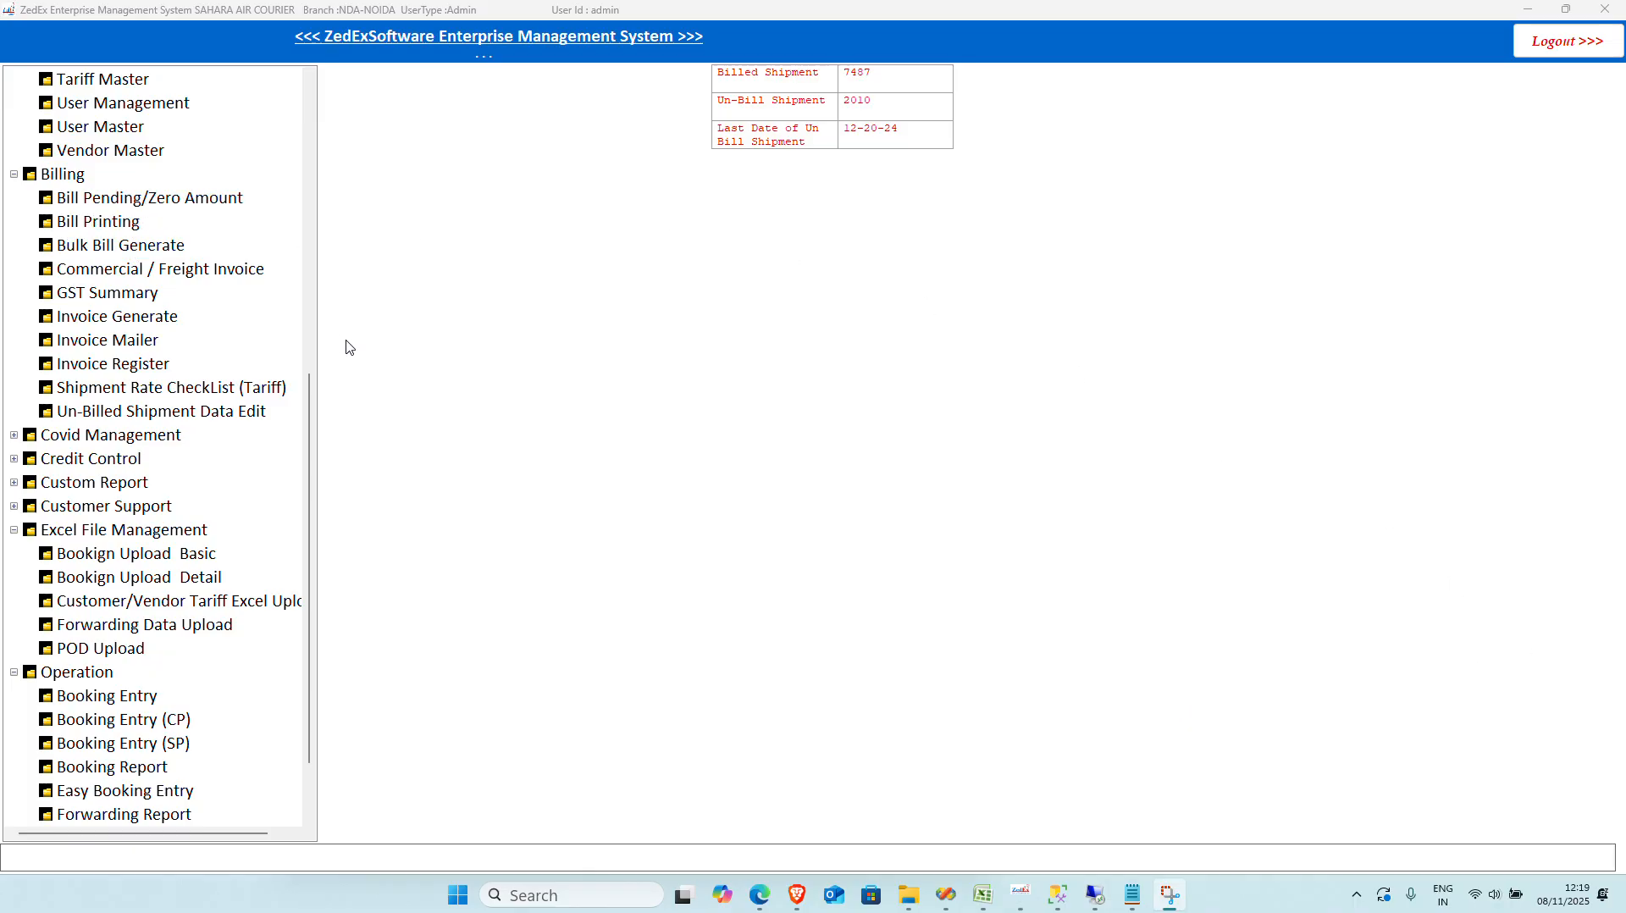
Step: Open Vendor Master from the Admin section and filter the vendor list by the NETWORK category
left_click(14, 174)
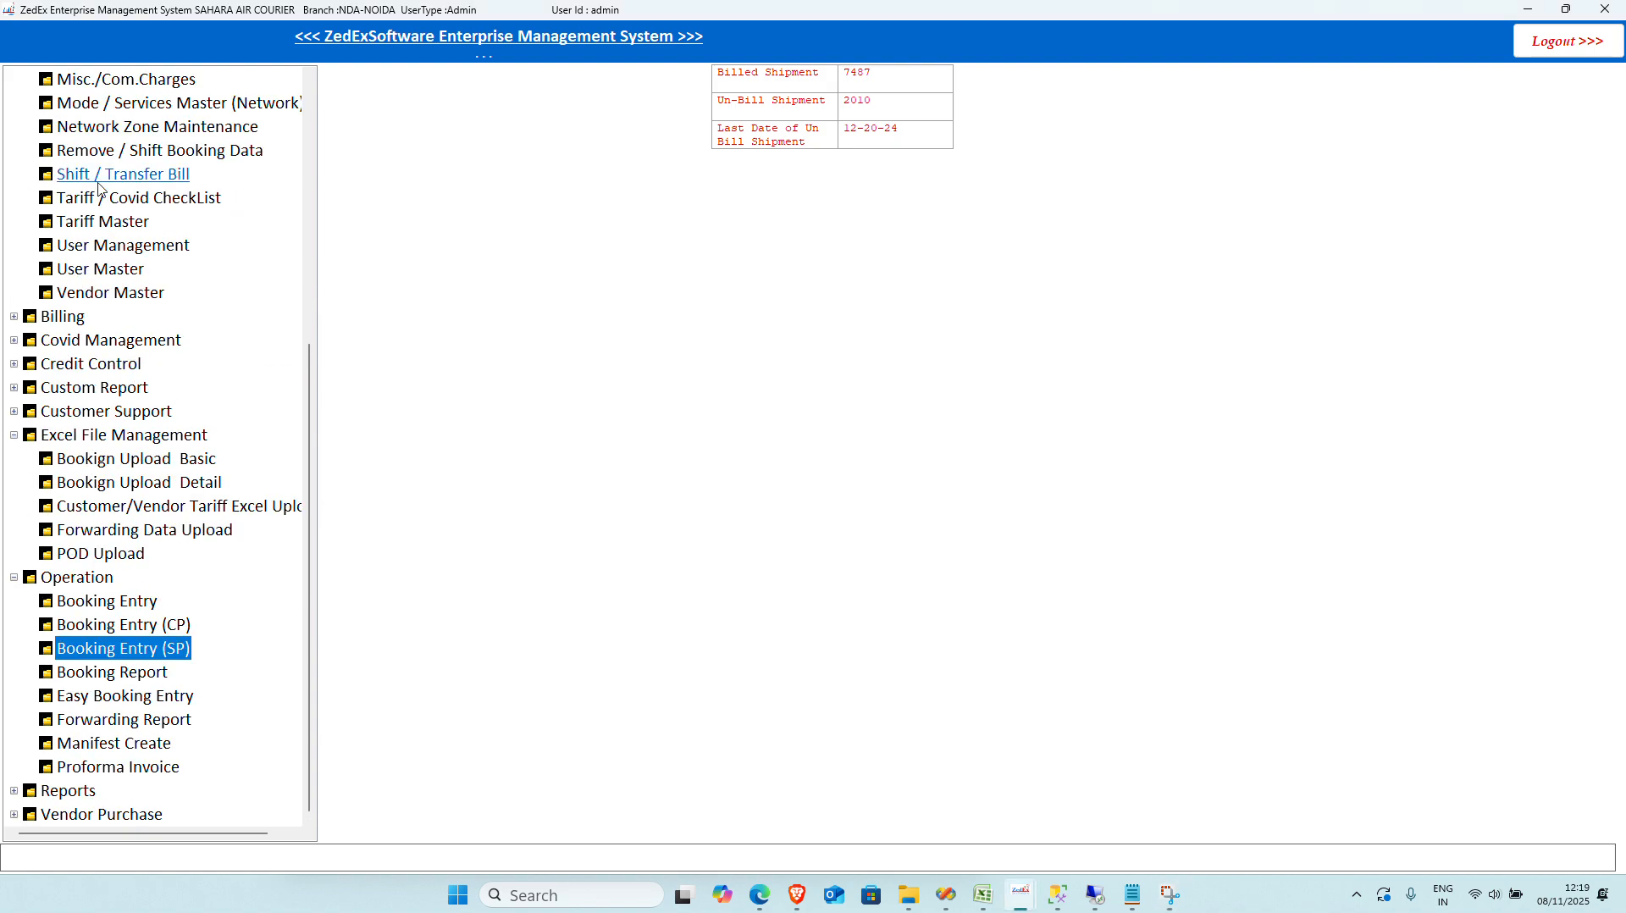
scroll(93, 204, "up", 6)
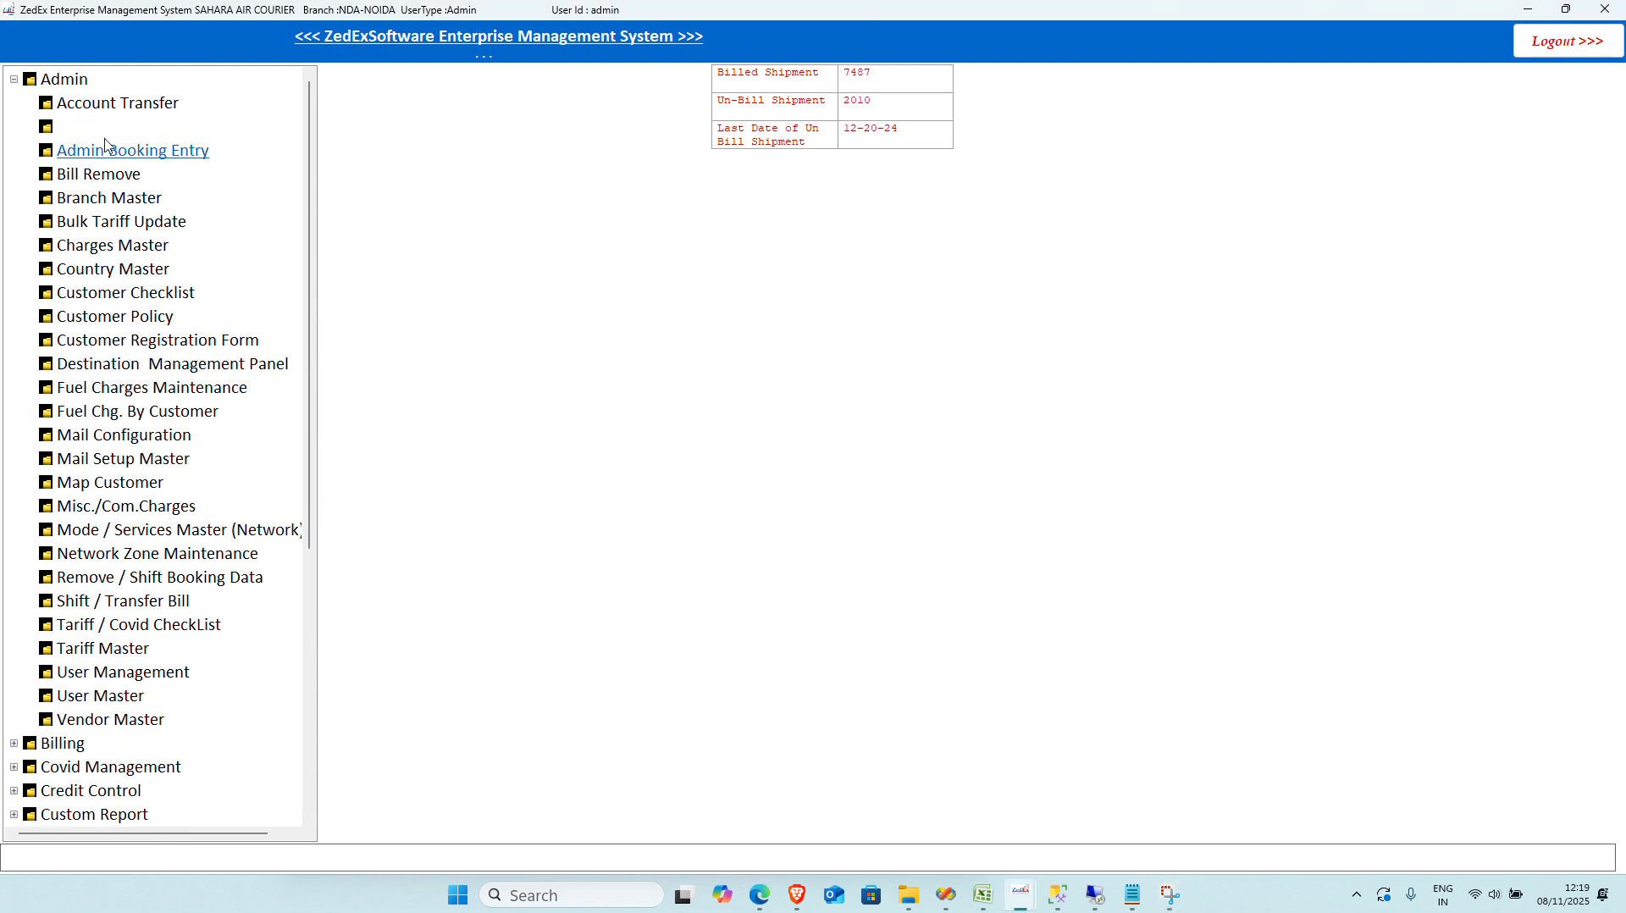
left_click(148, 721)
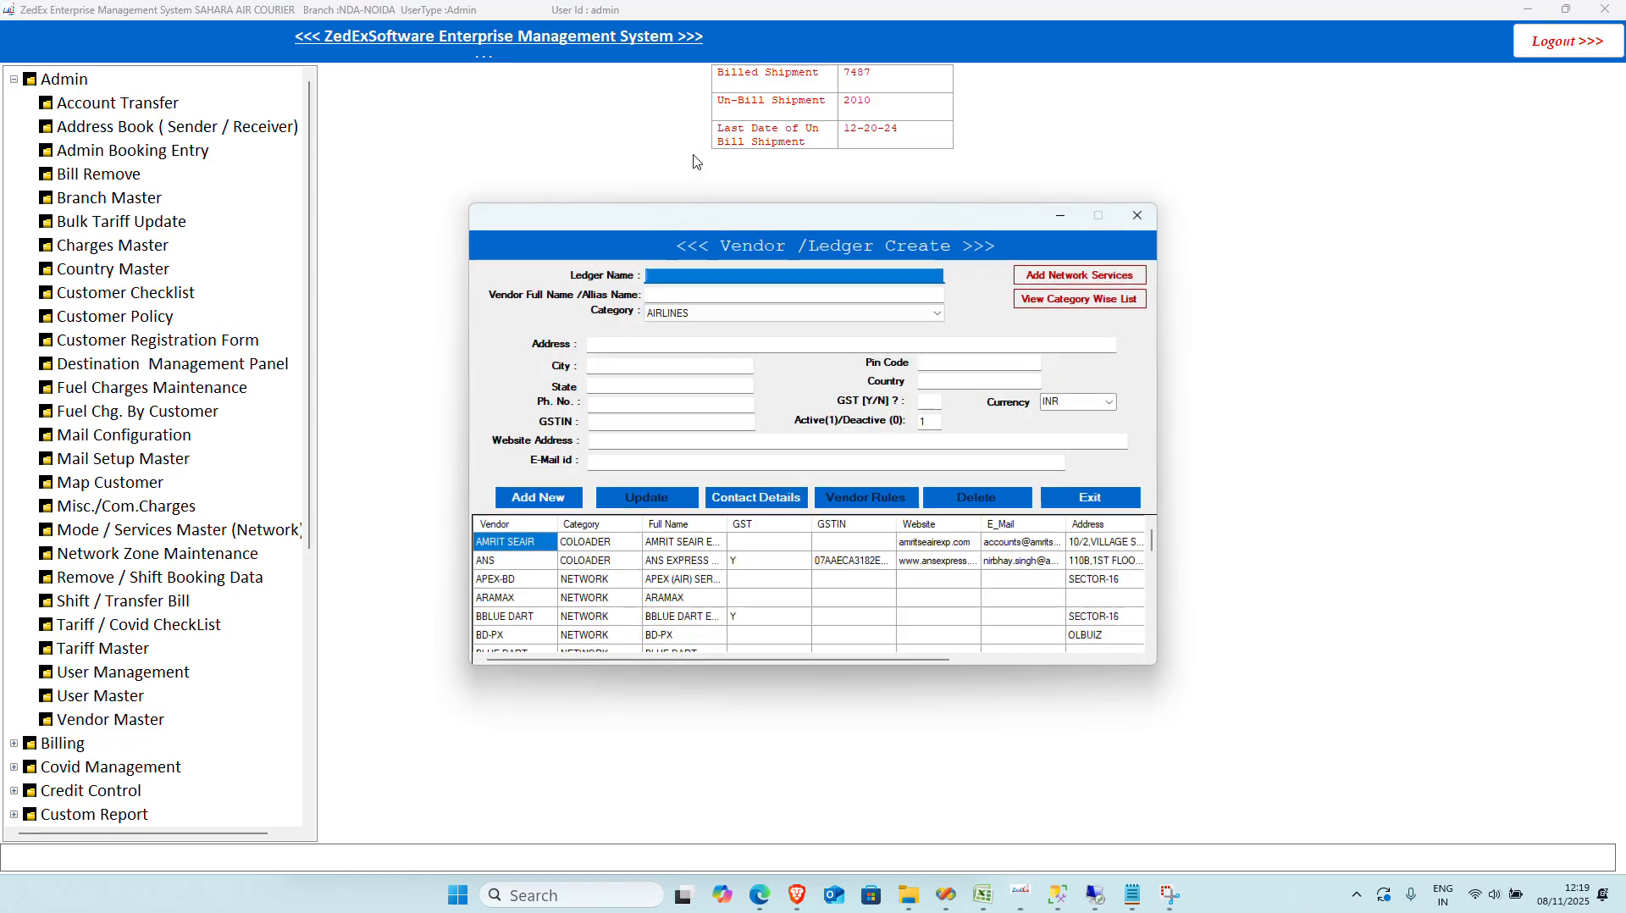
left_click(916, 316)
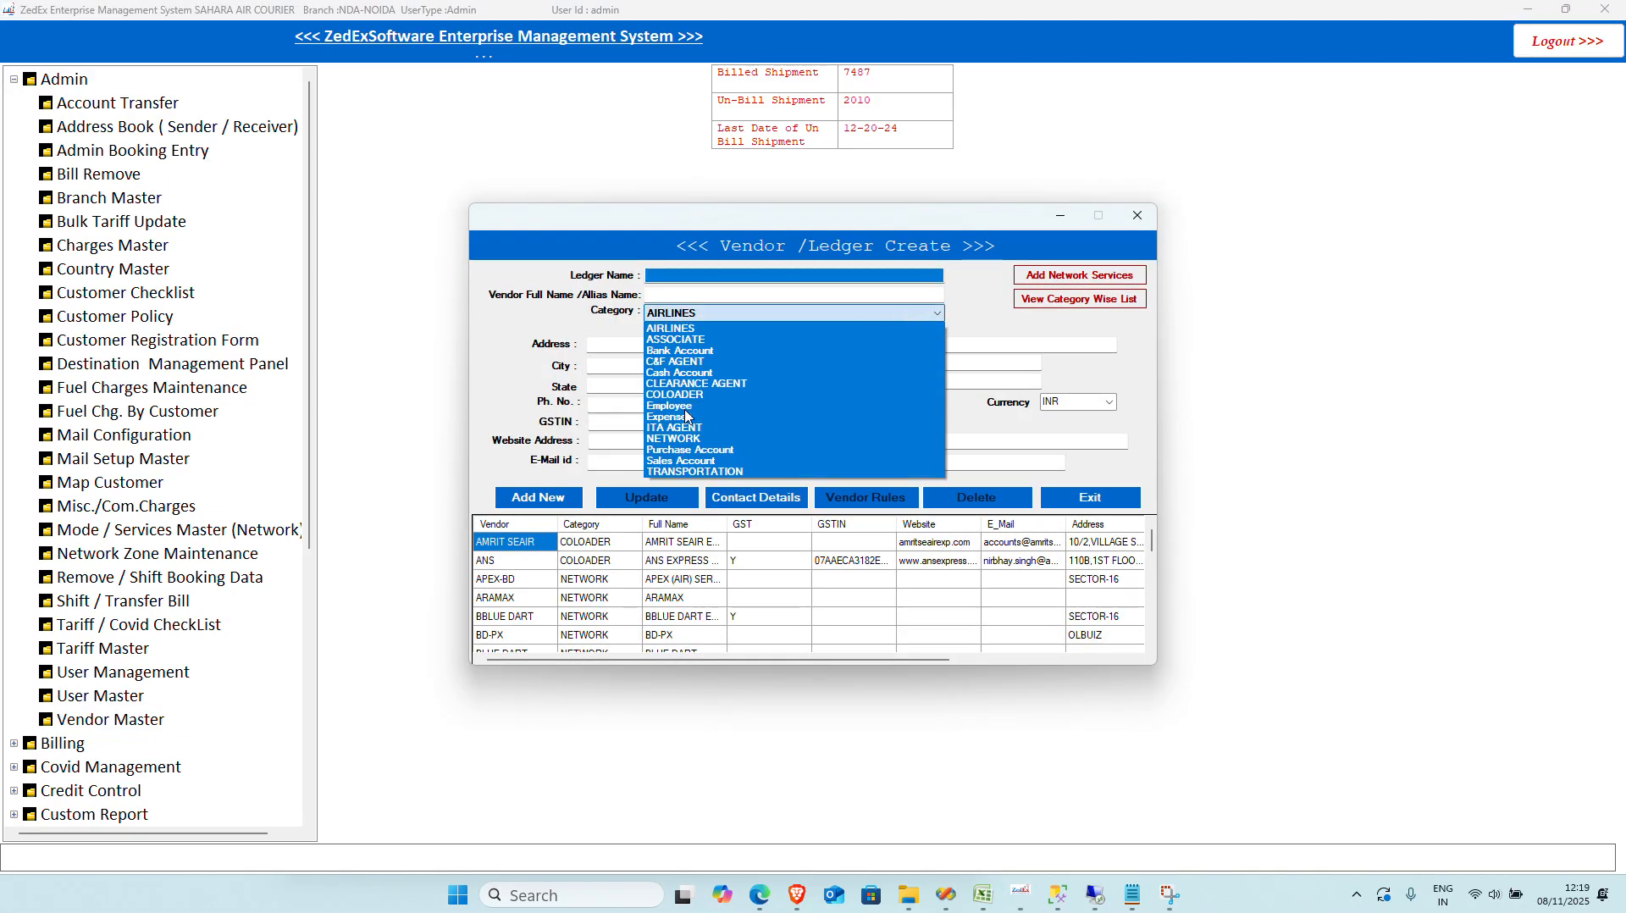
key("n")
key("Return")
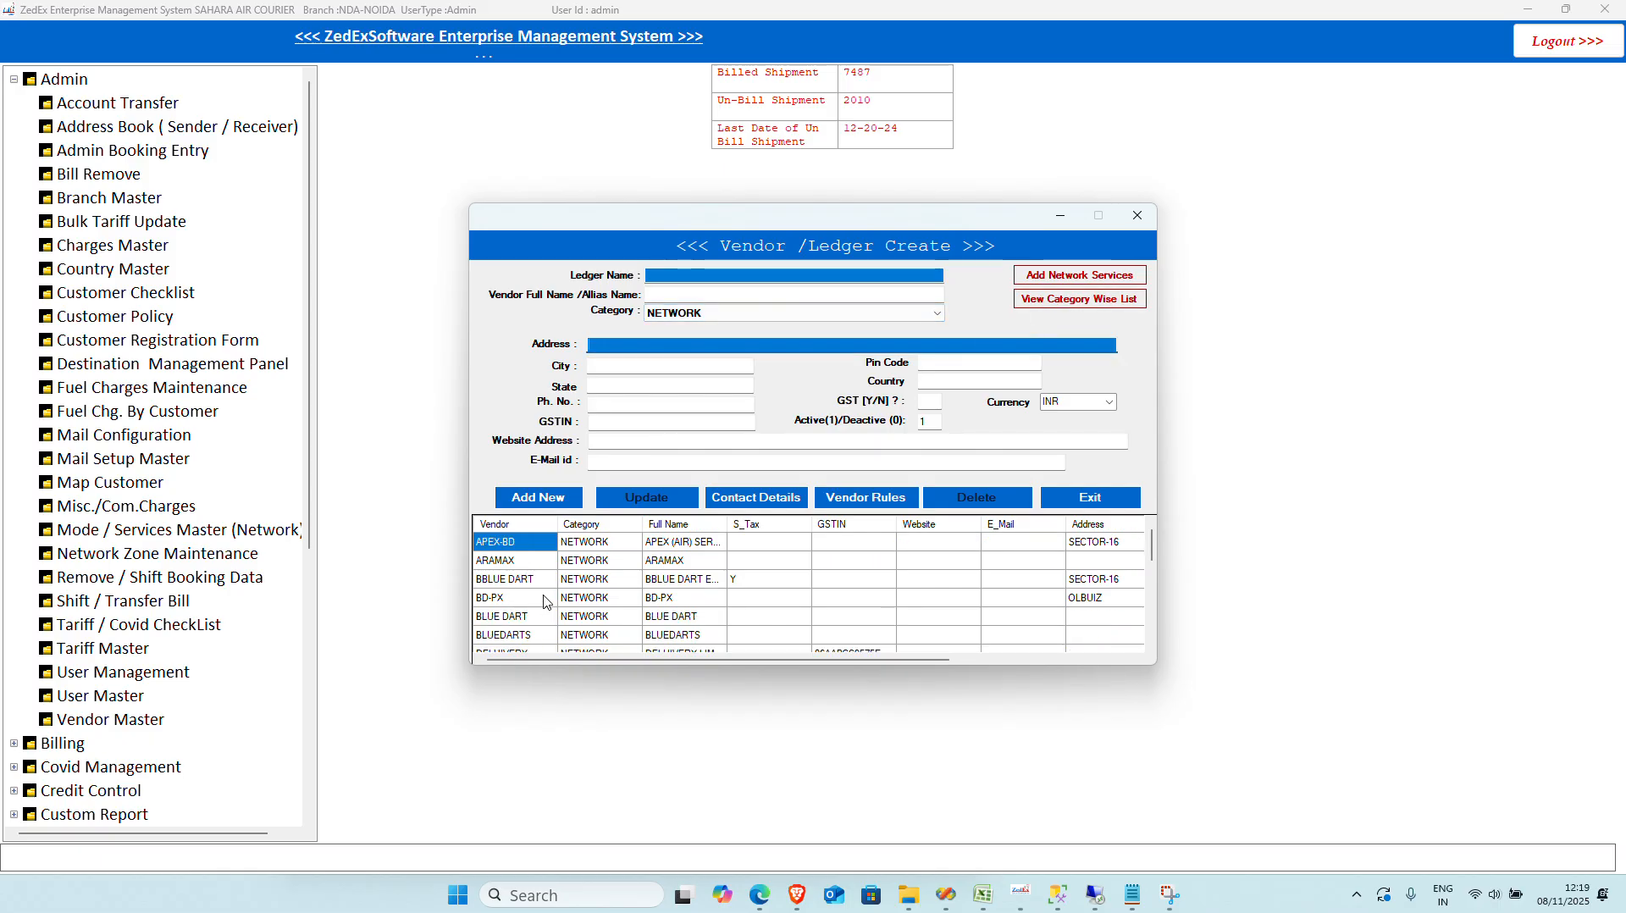
Step: Examine the vendors listed in the NETWORK category, through to the end of the list
scroll(522, 572, "down", 2)
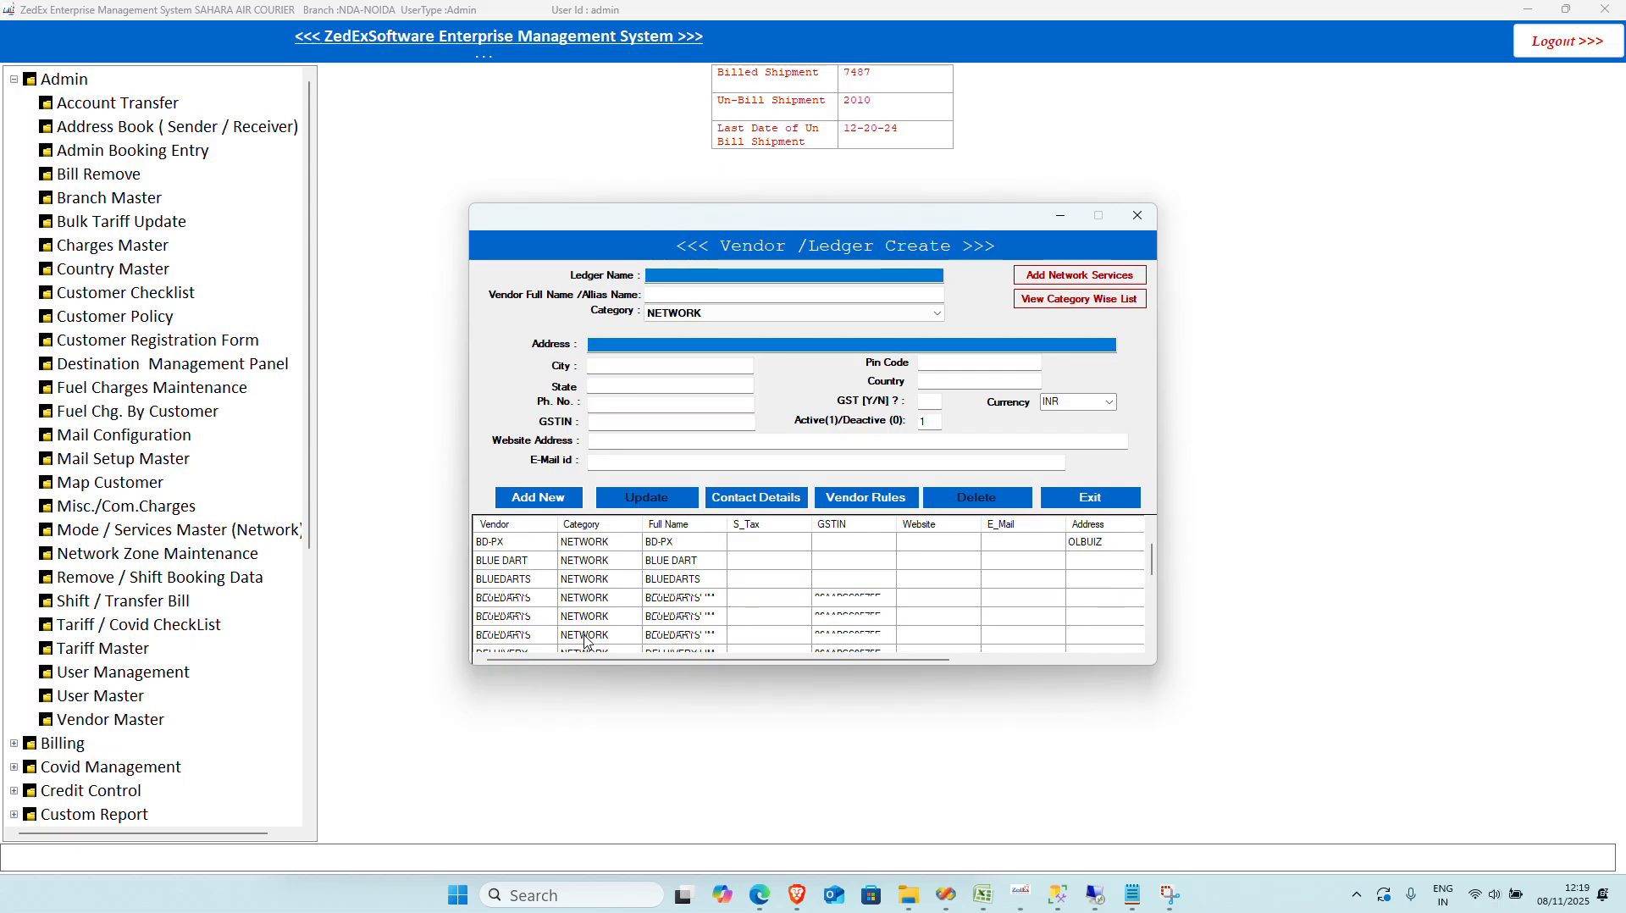
scroll(518, 584, "down", 3)
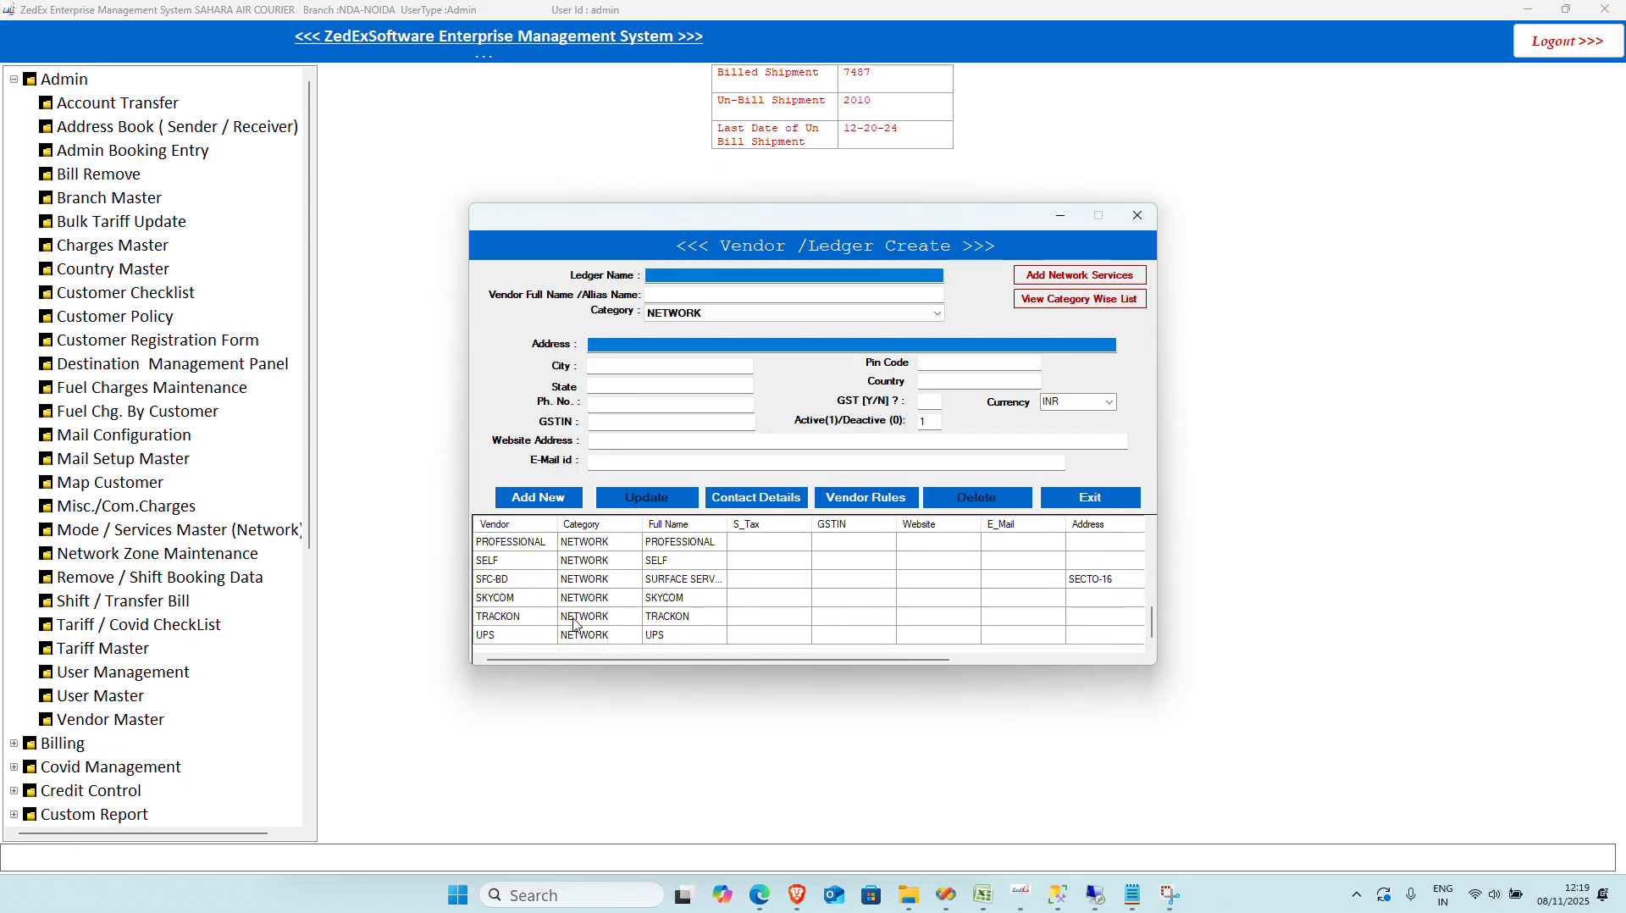
left_click_drag(585, 549, 591, 648)
left_click(527, 621)
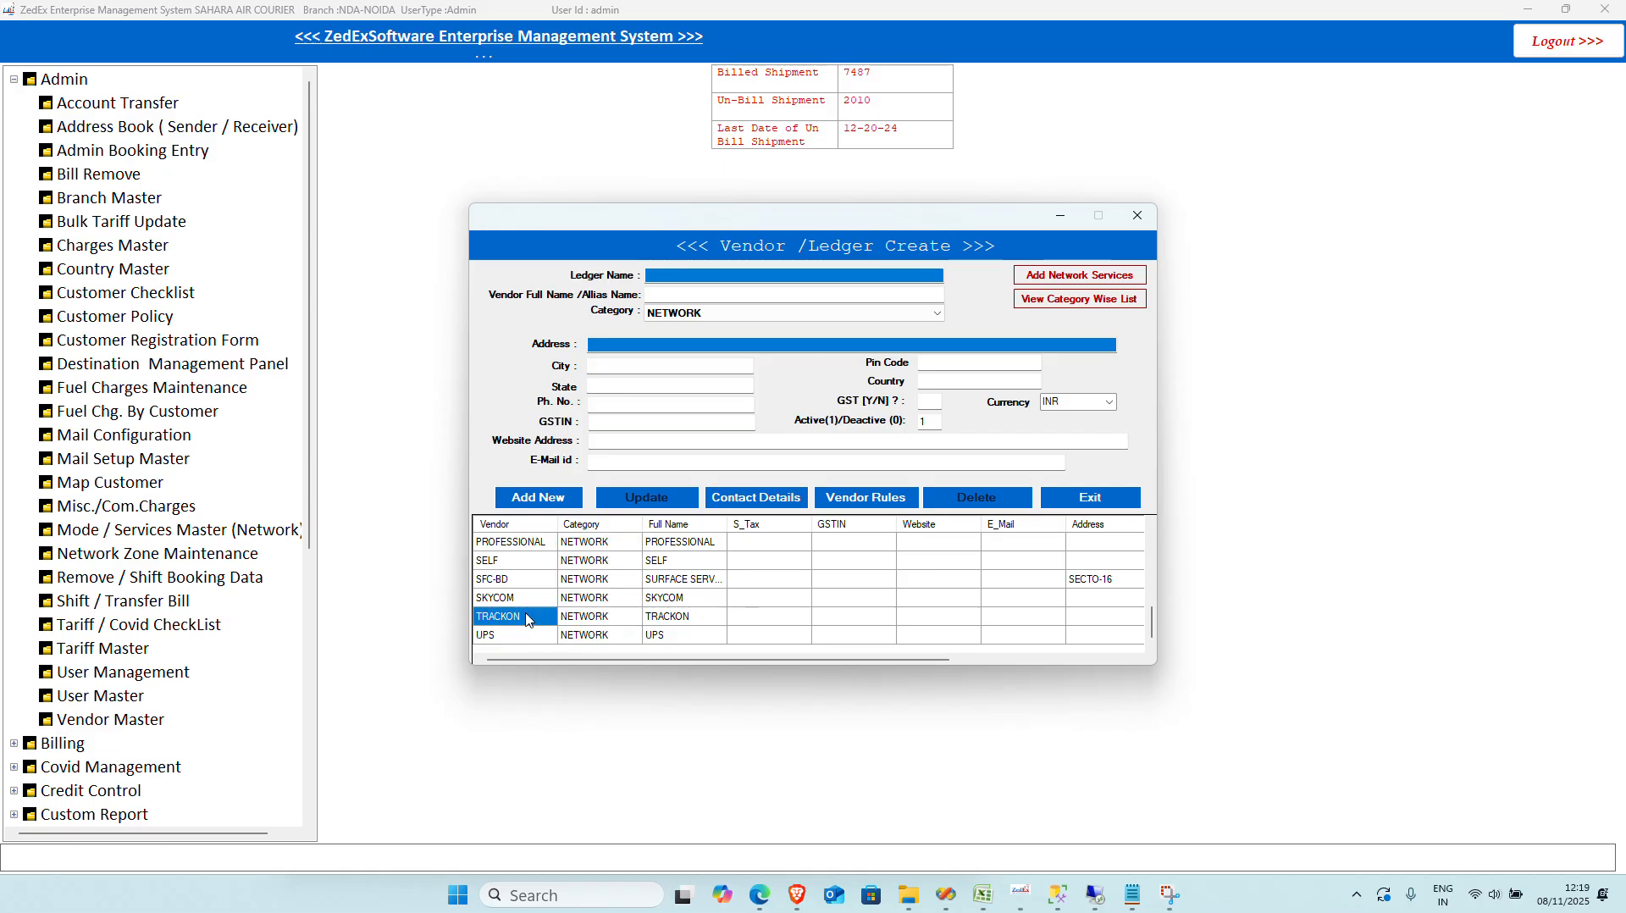
scroll(509, 614, "up", 2)
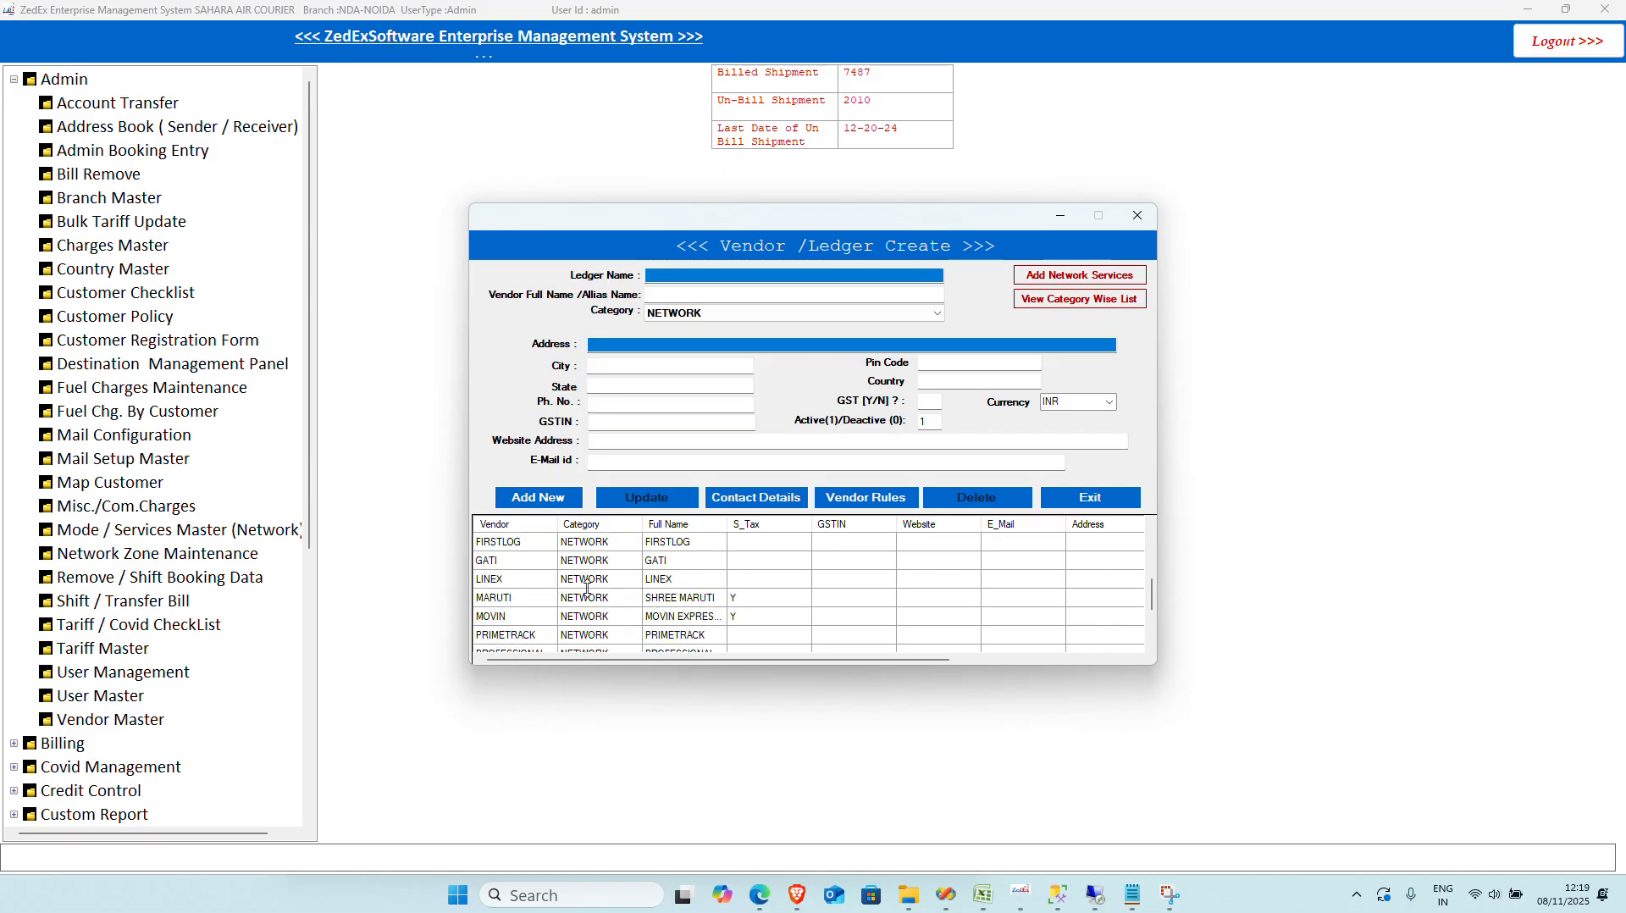
scroll(586, 593, "down", 2)
Step: Review the vendors in the COLOADER category and close the Vendor/Ledger Create form
left_click(939, 315)
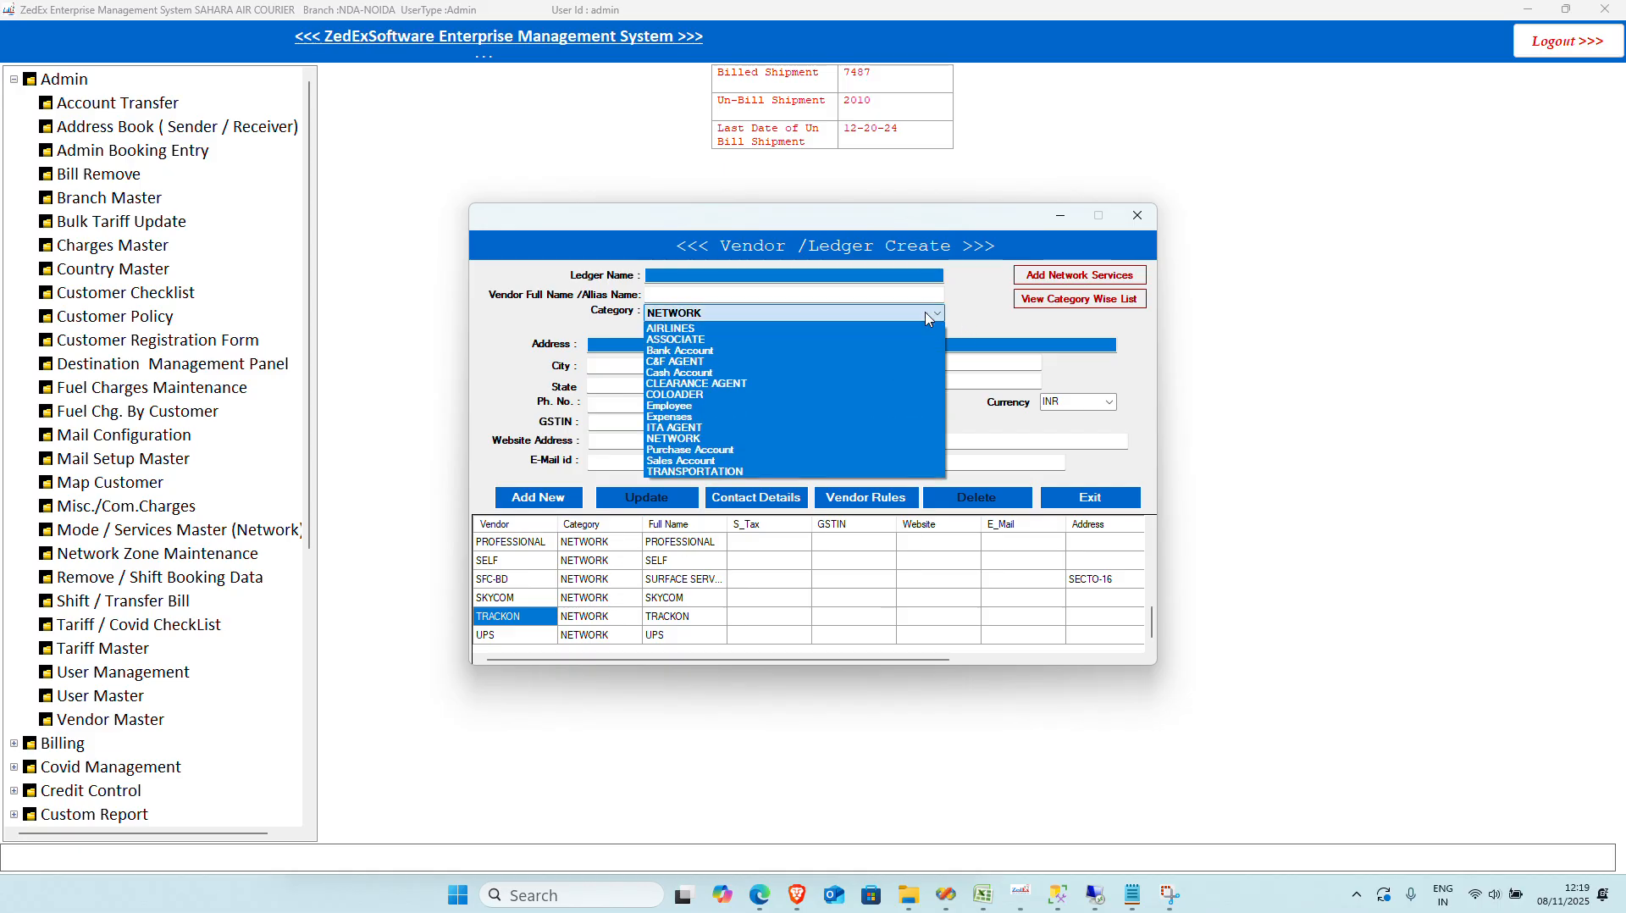
key("c")
key("a")
key("c")
left_click(690, 395)
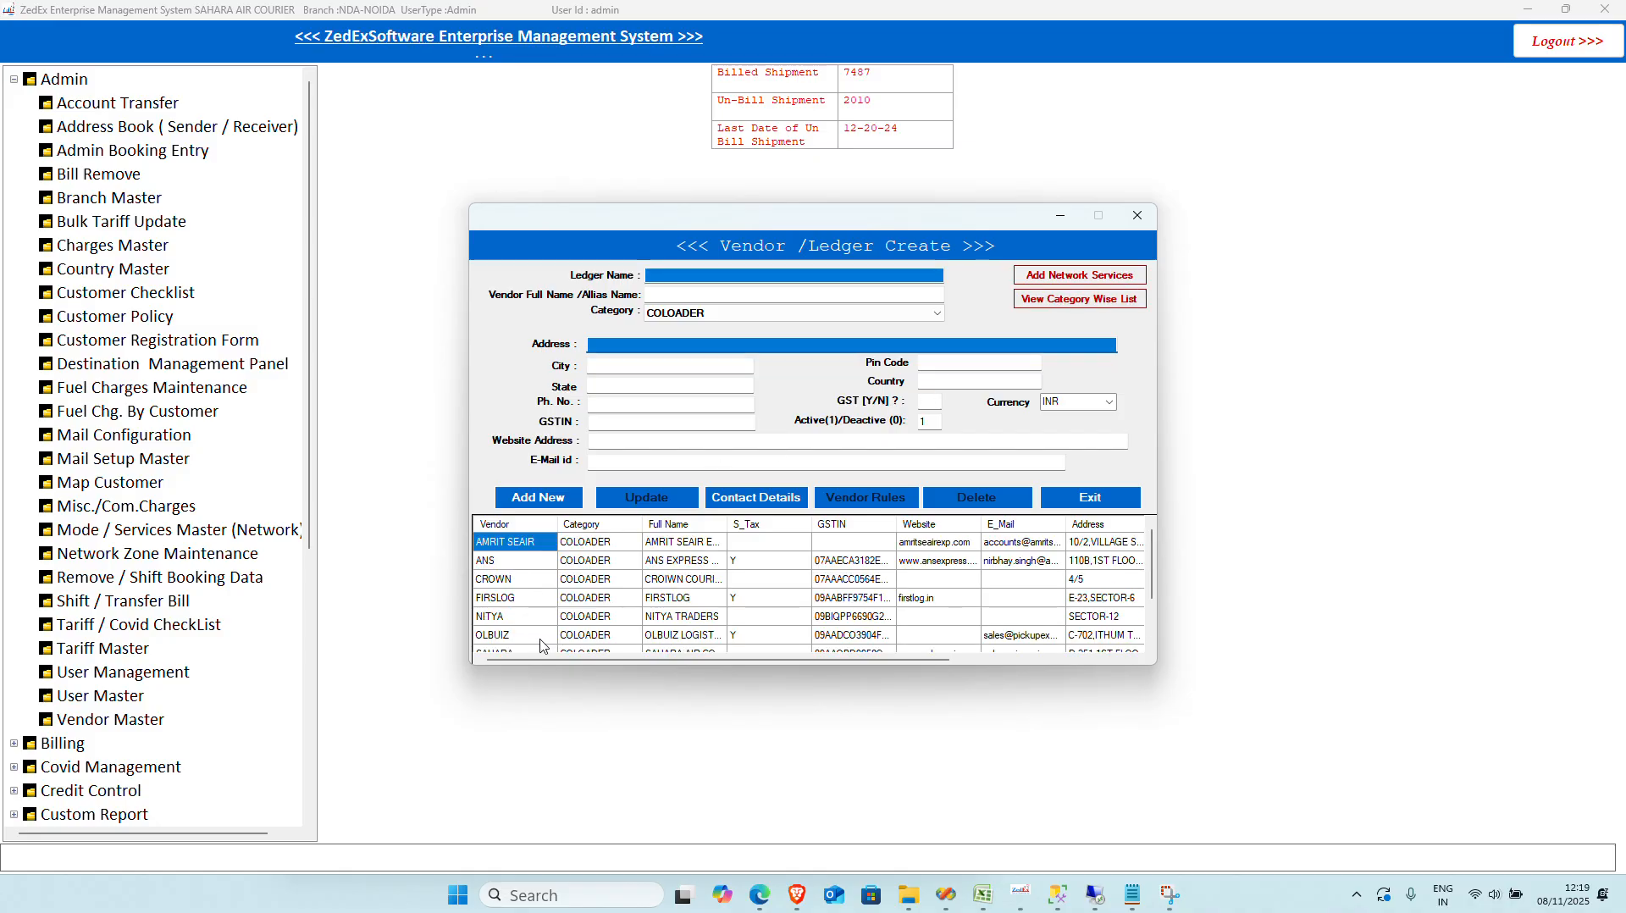
scroll(544, 643, "down", 5)
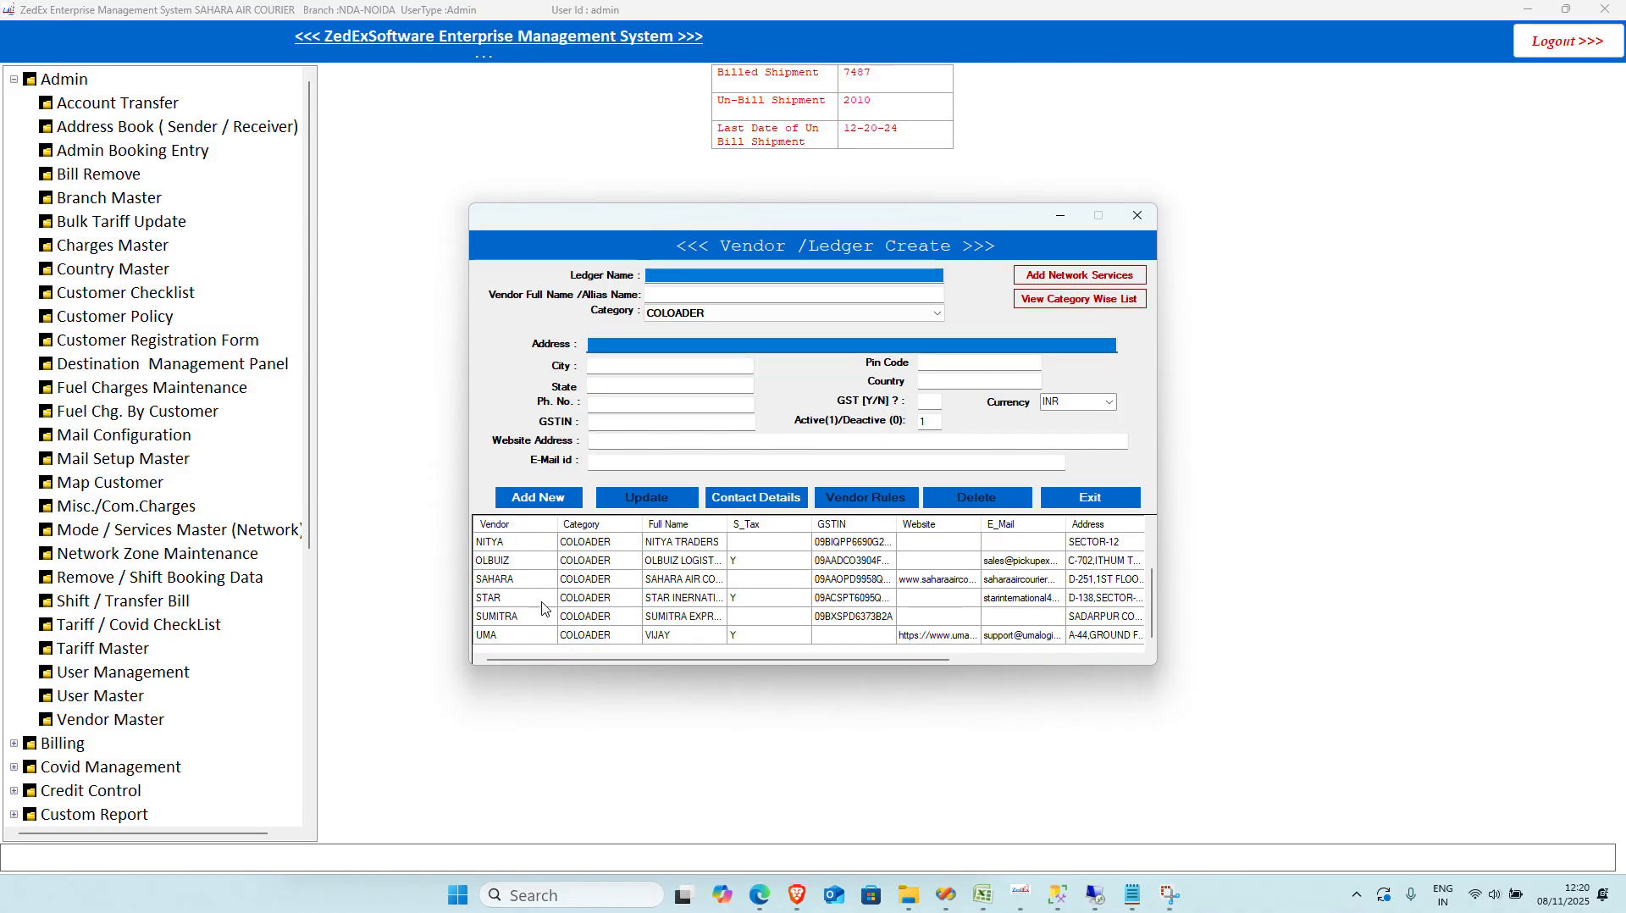
scroll(516, 584, "up", 5)
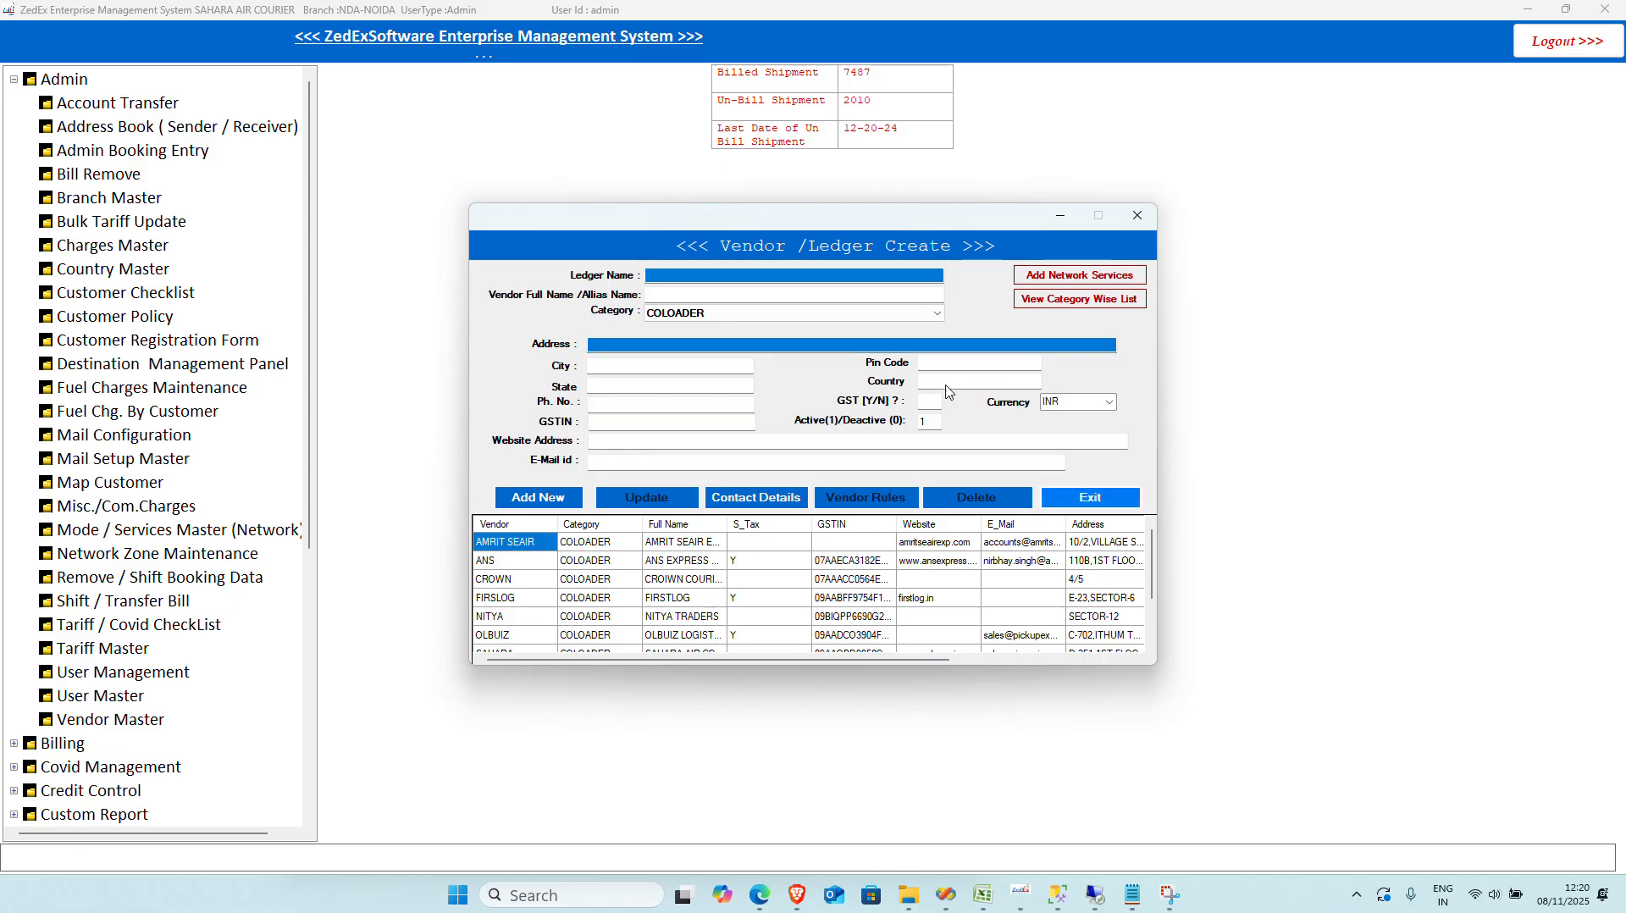
left_click(1100, 501)
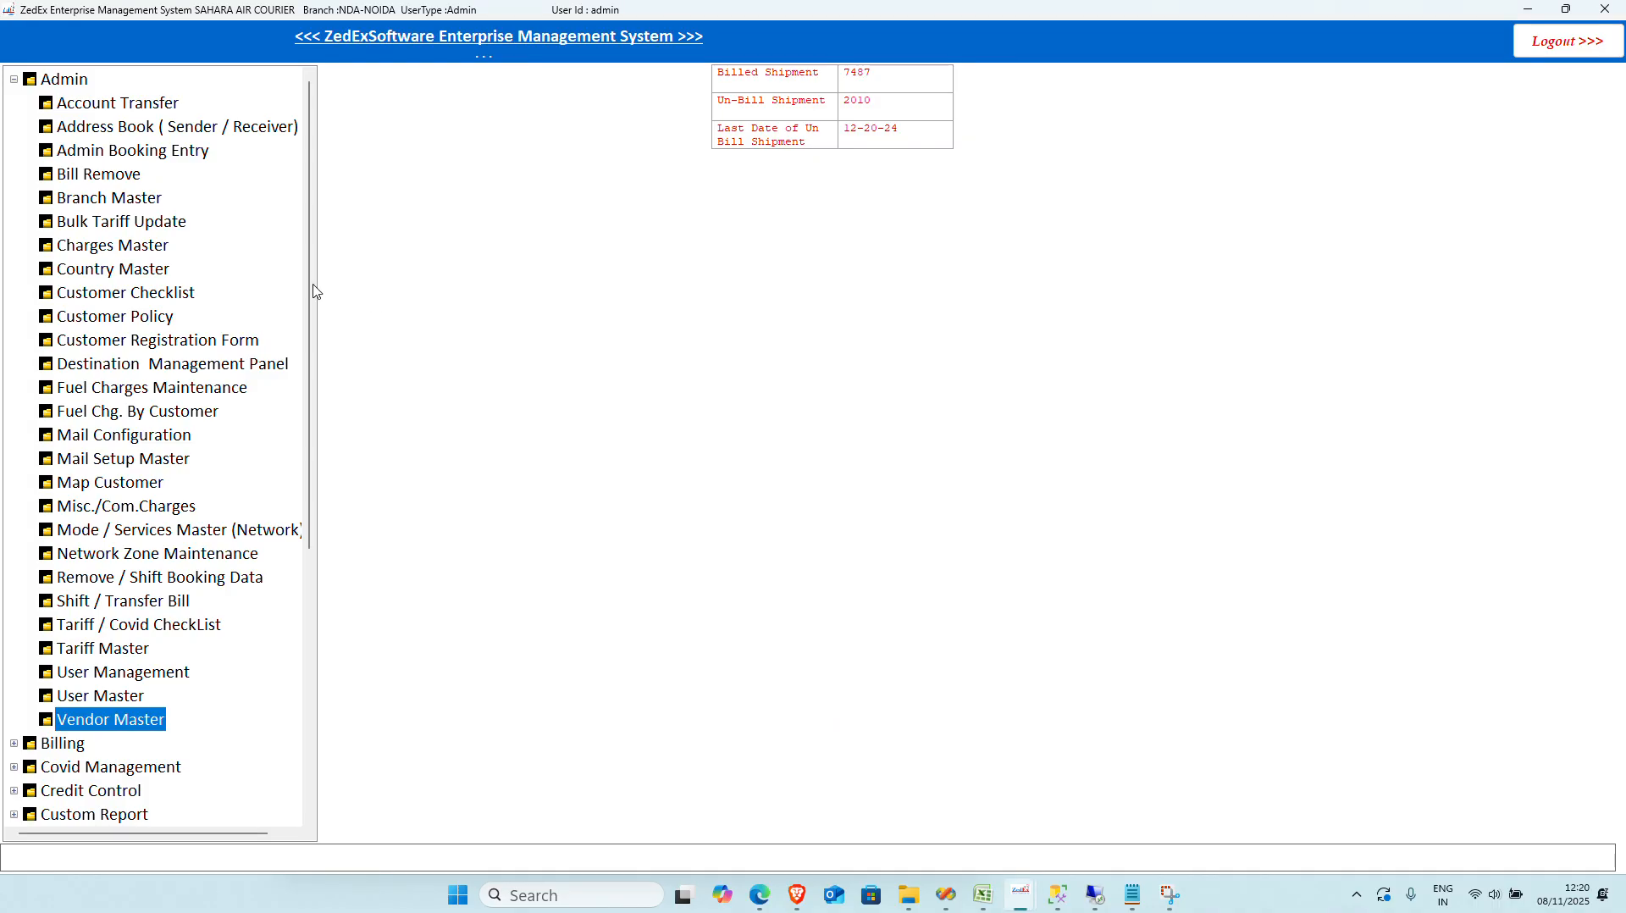
Step: Open the Mode / Services Master (Network) form from the Admin section
left_click(127, 245)
key("m")
key("m")
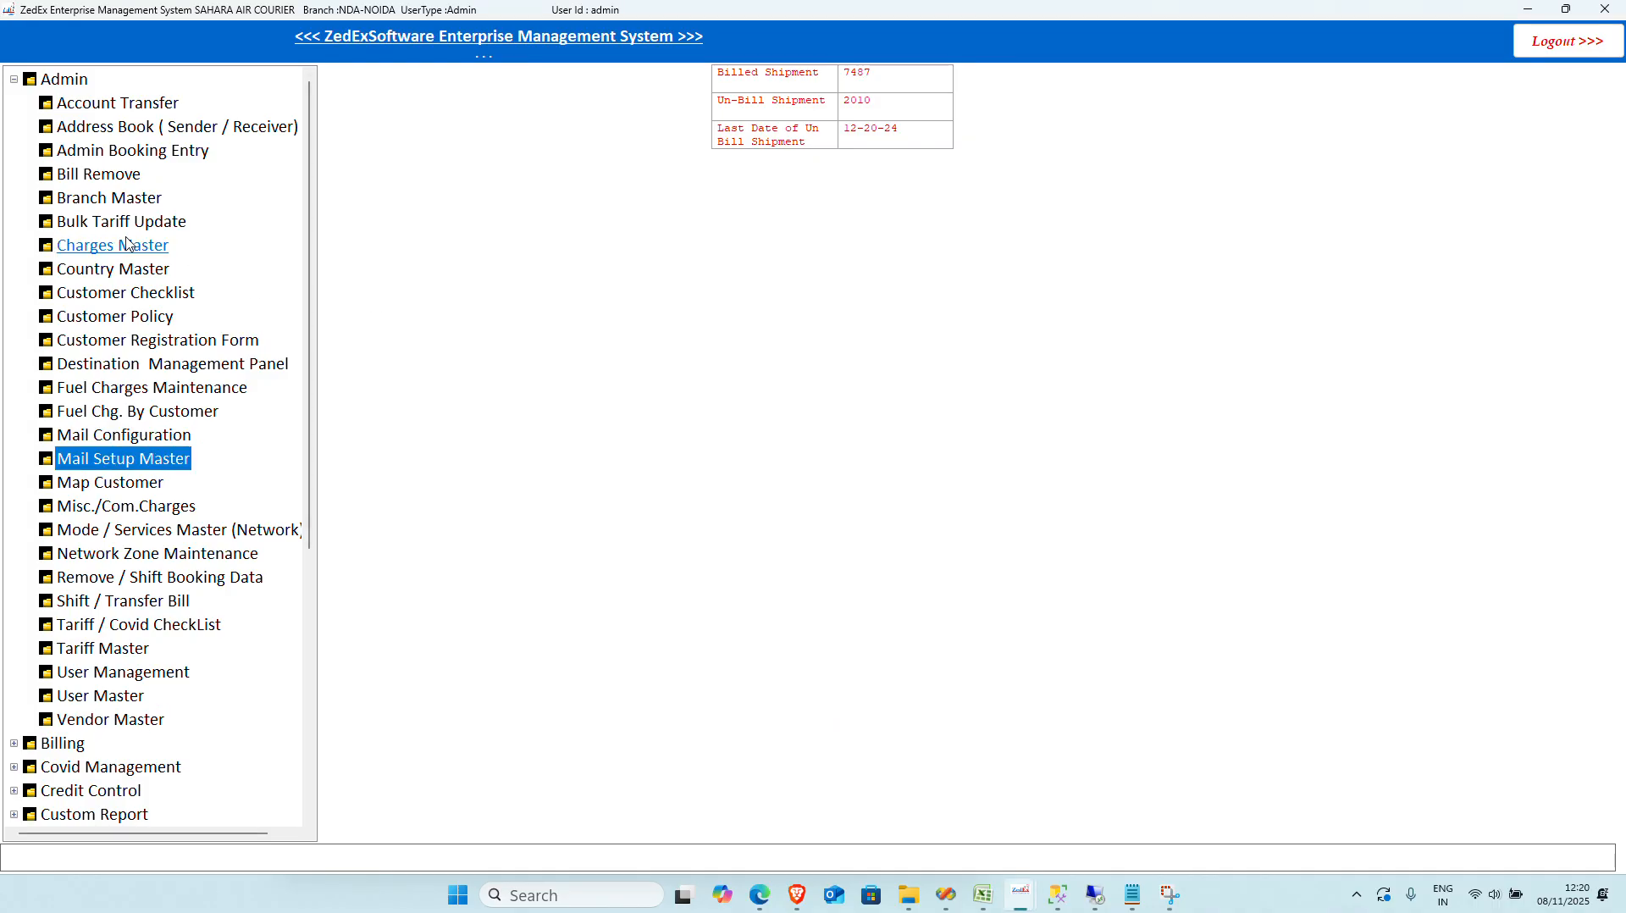
key("m")
key("m")
key("m")
key("Return")
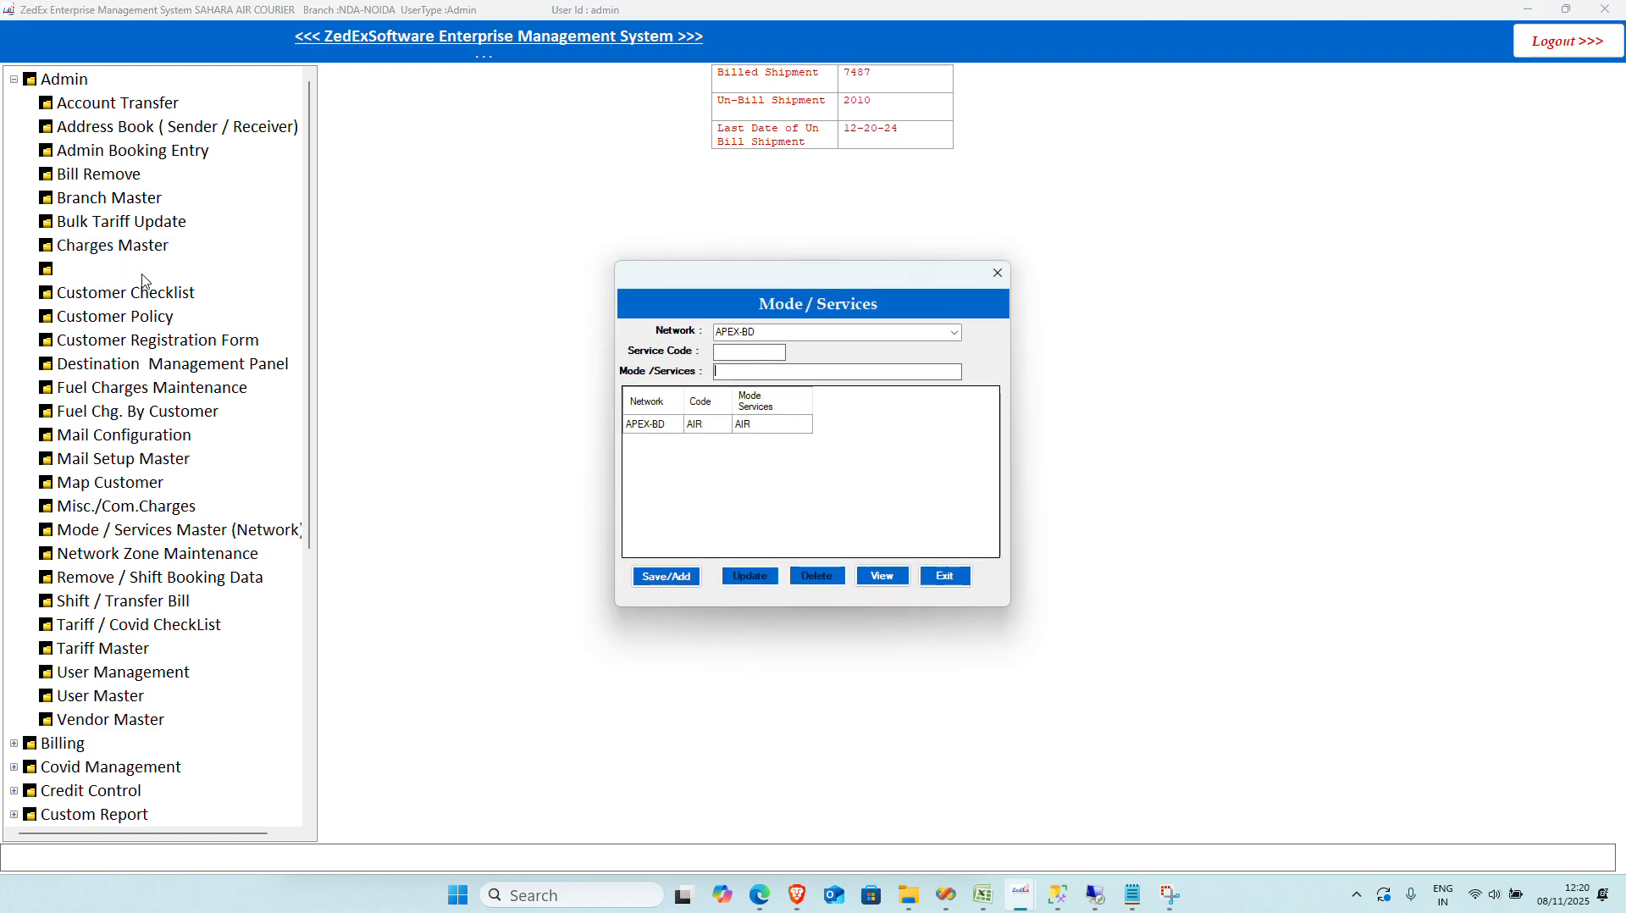
Step: View the services defined for the BLUE DART network and go through each service row
left_click(954, 332)
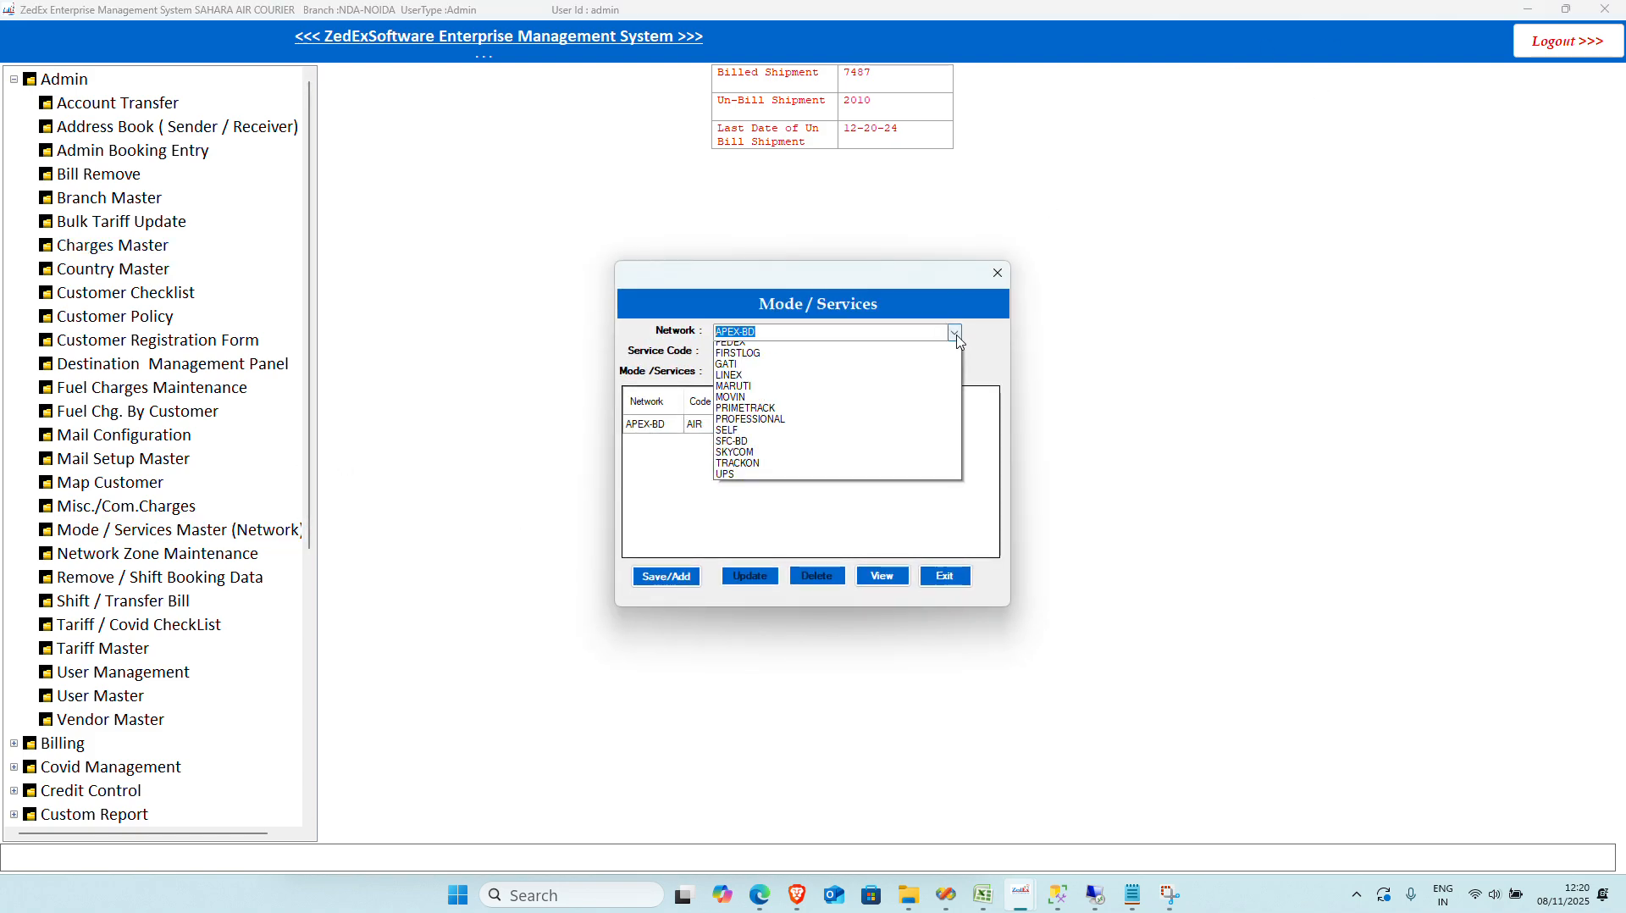
left_click(843, 391)
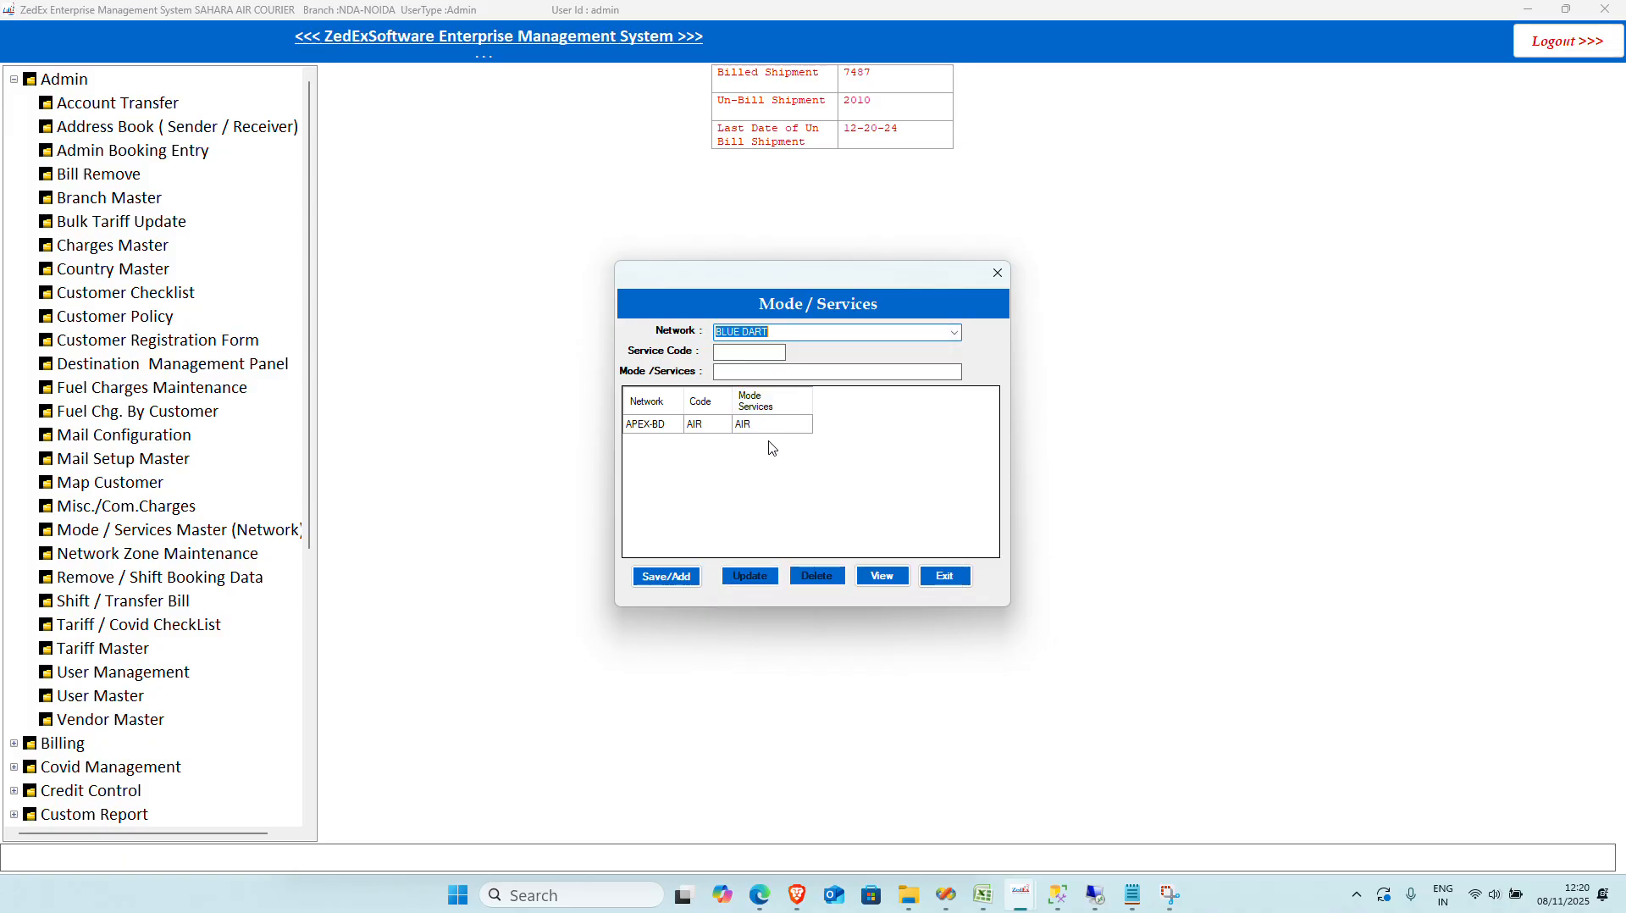
left_click(877, 577)
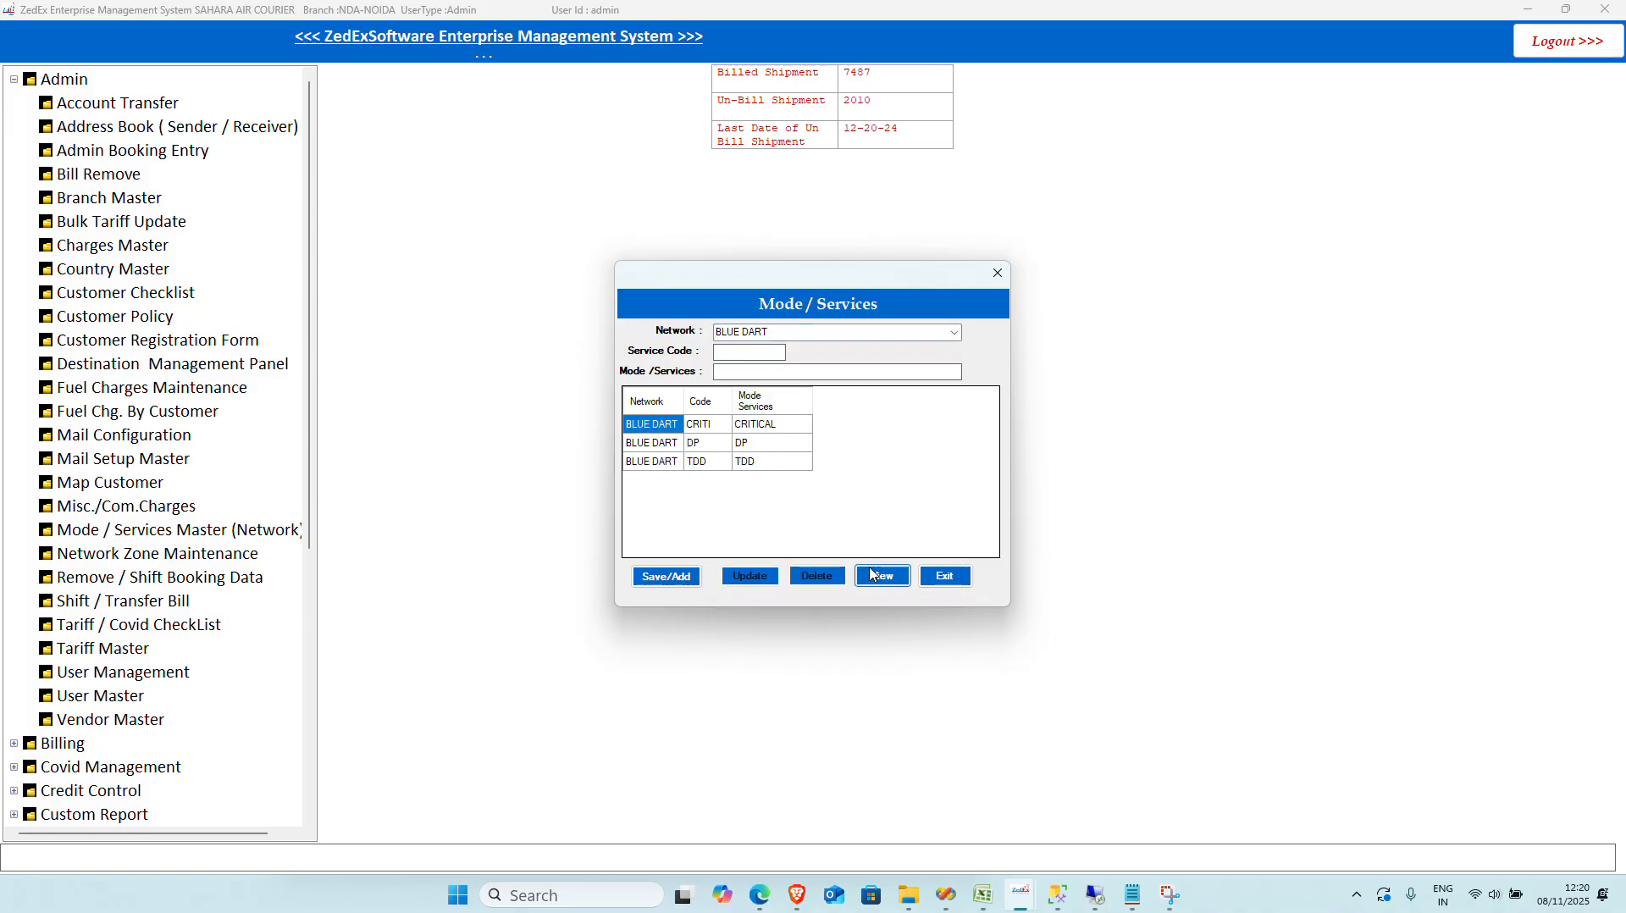
left_click(763, 426)
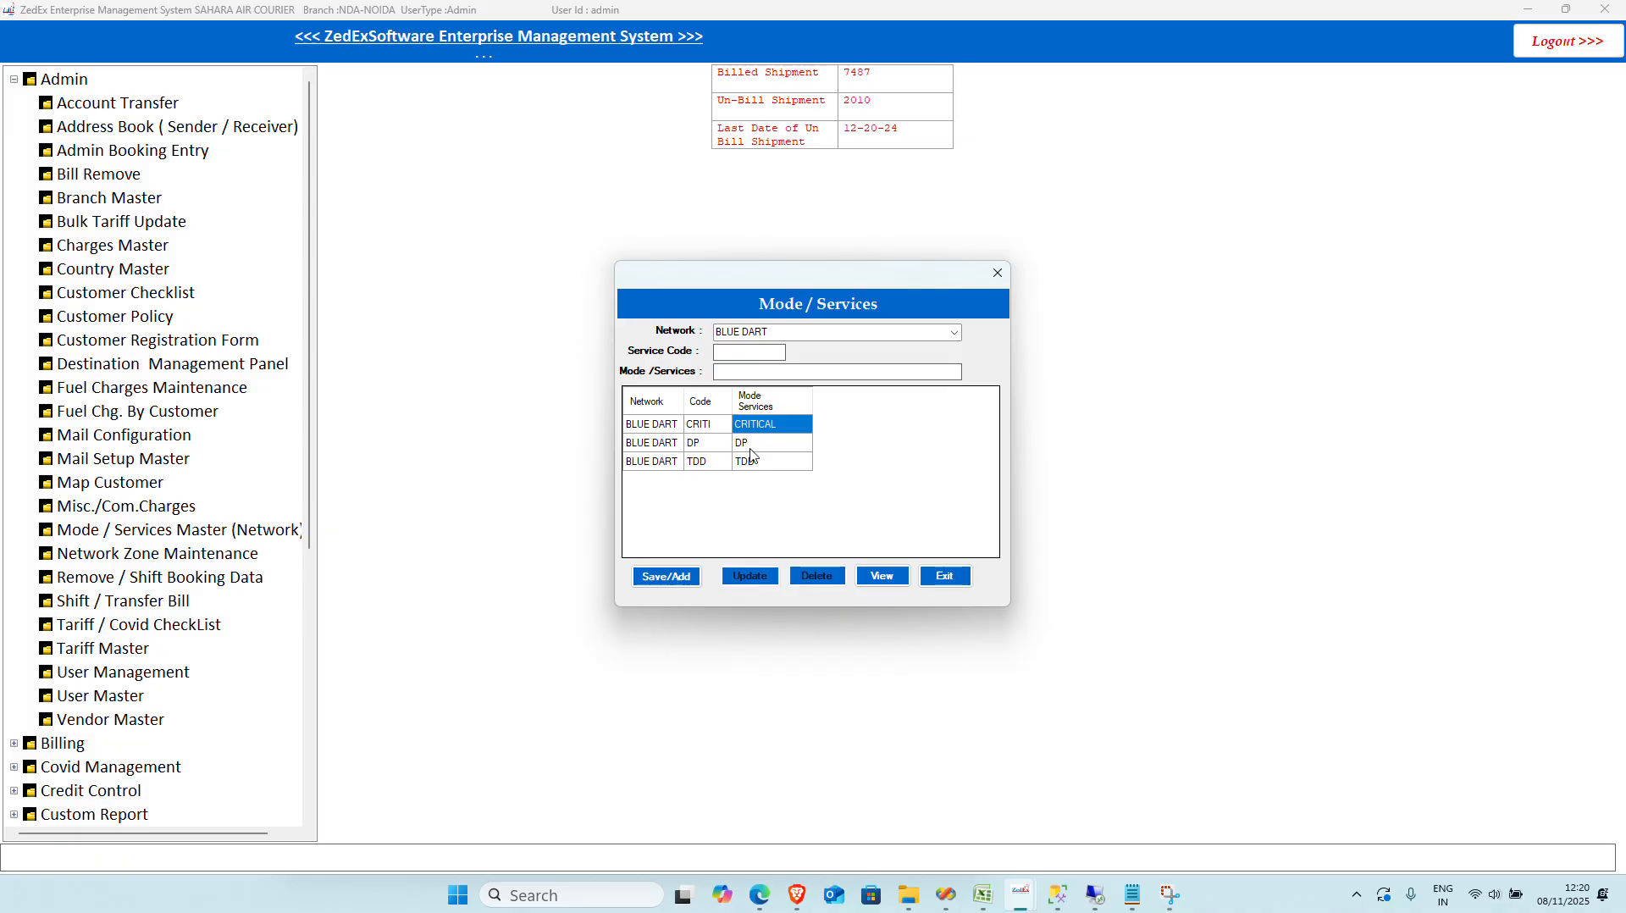
left_click(749, 448)
left_click(765, 464)
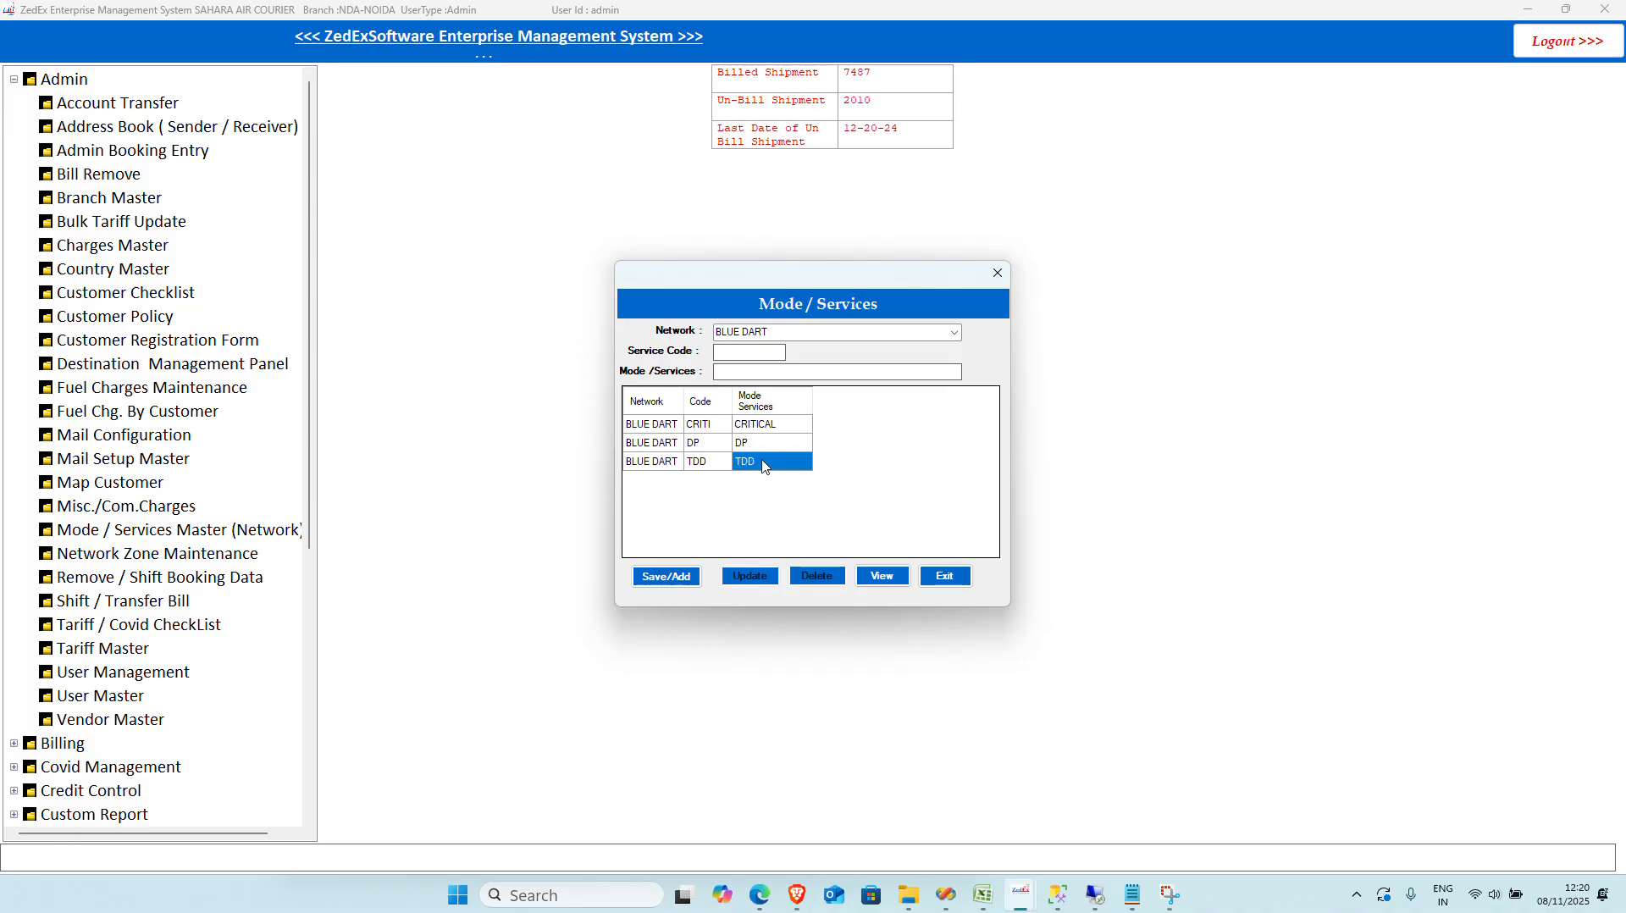
Step: View the services defined for the DTDC network and examine their codes and service names
left_click(954, 333)
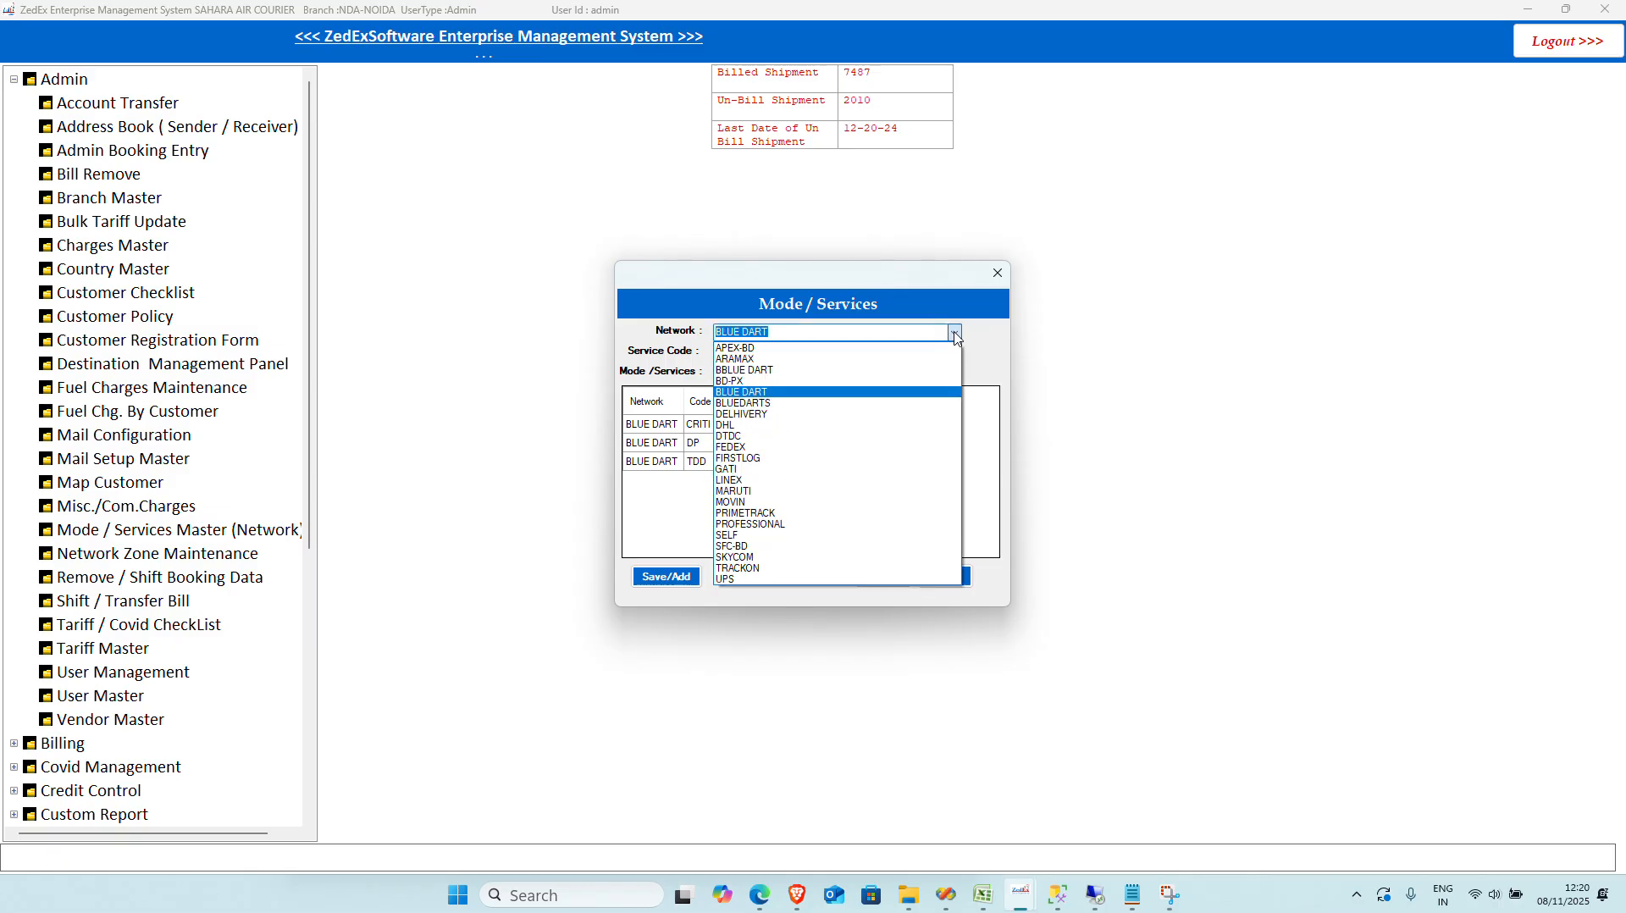
left_click(775, 436)
left_click(884, 577)
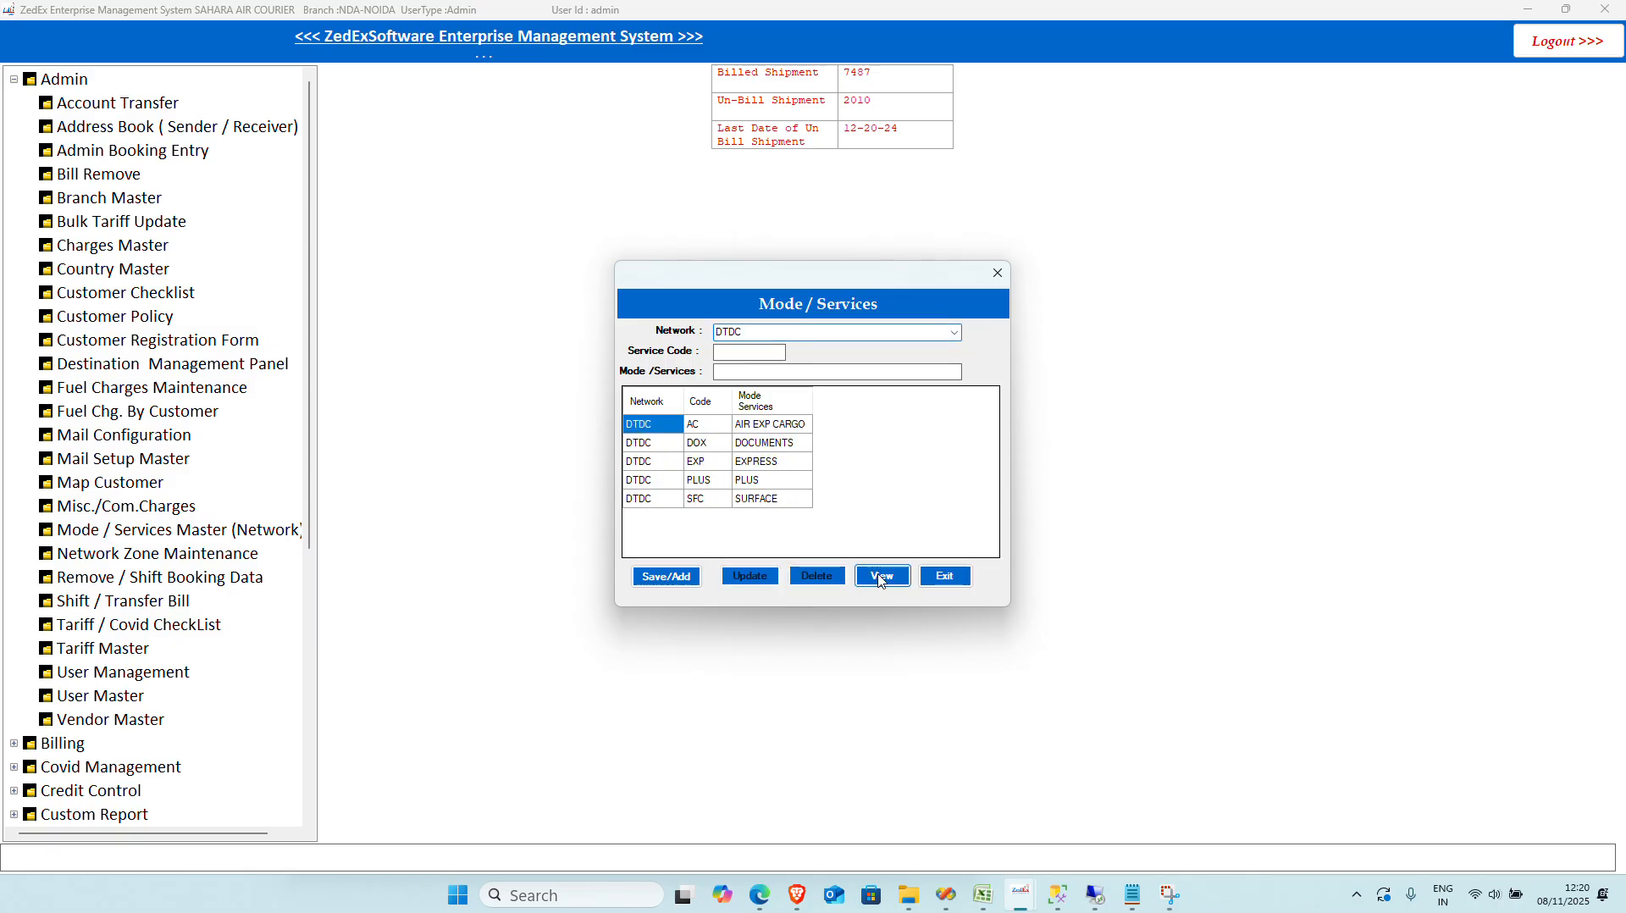
left_click(772, 449)
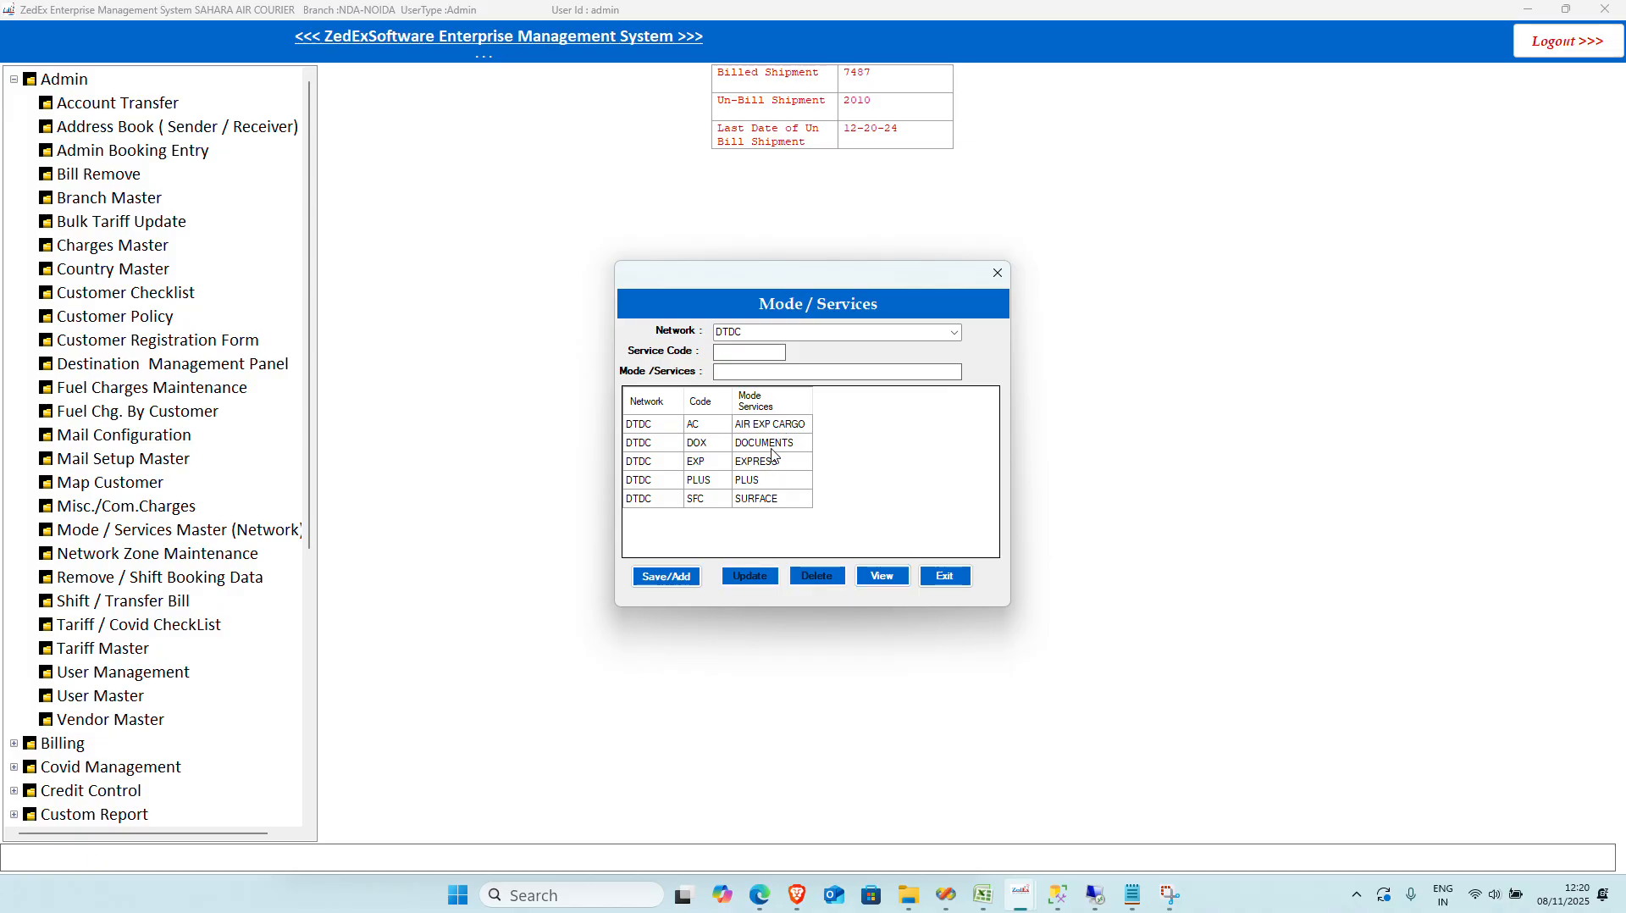
left_click(773, 501)
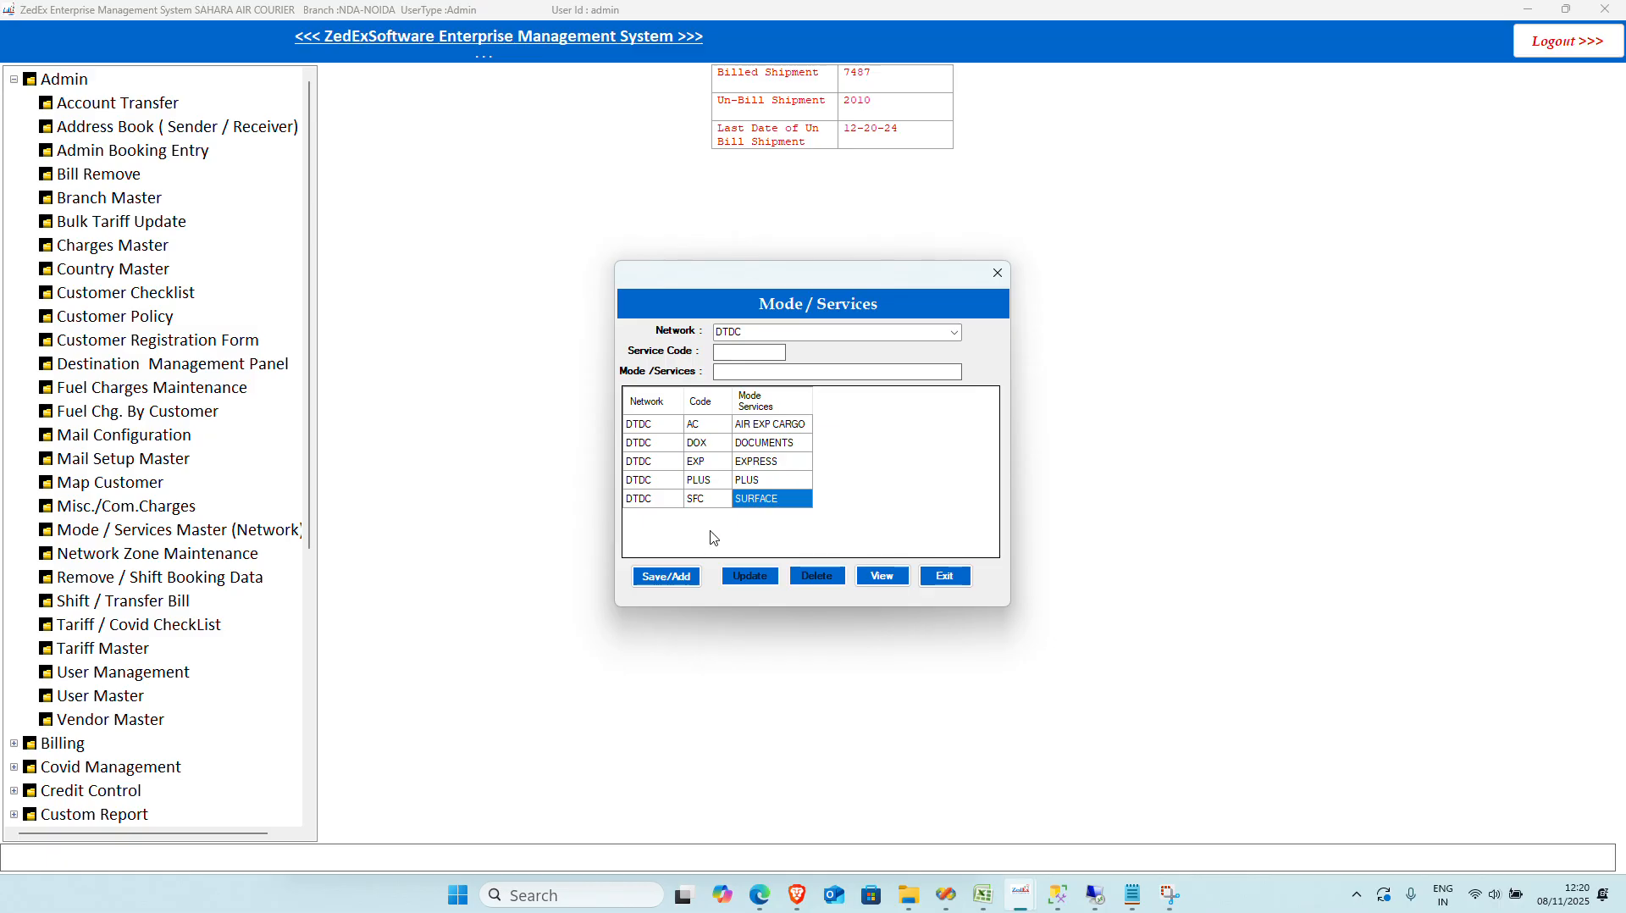
left_click(721, 479)
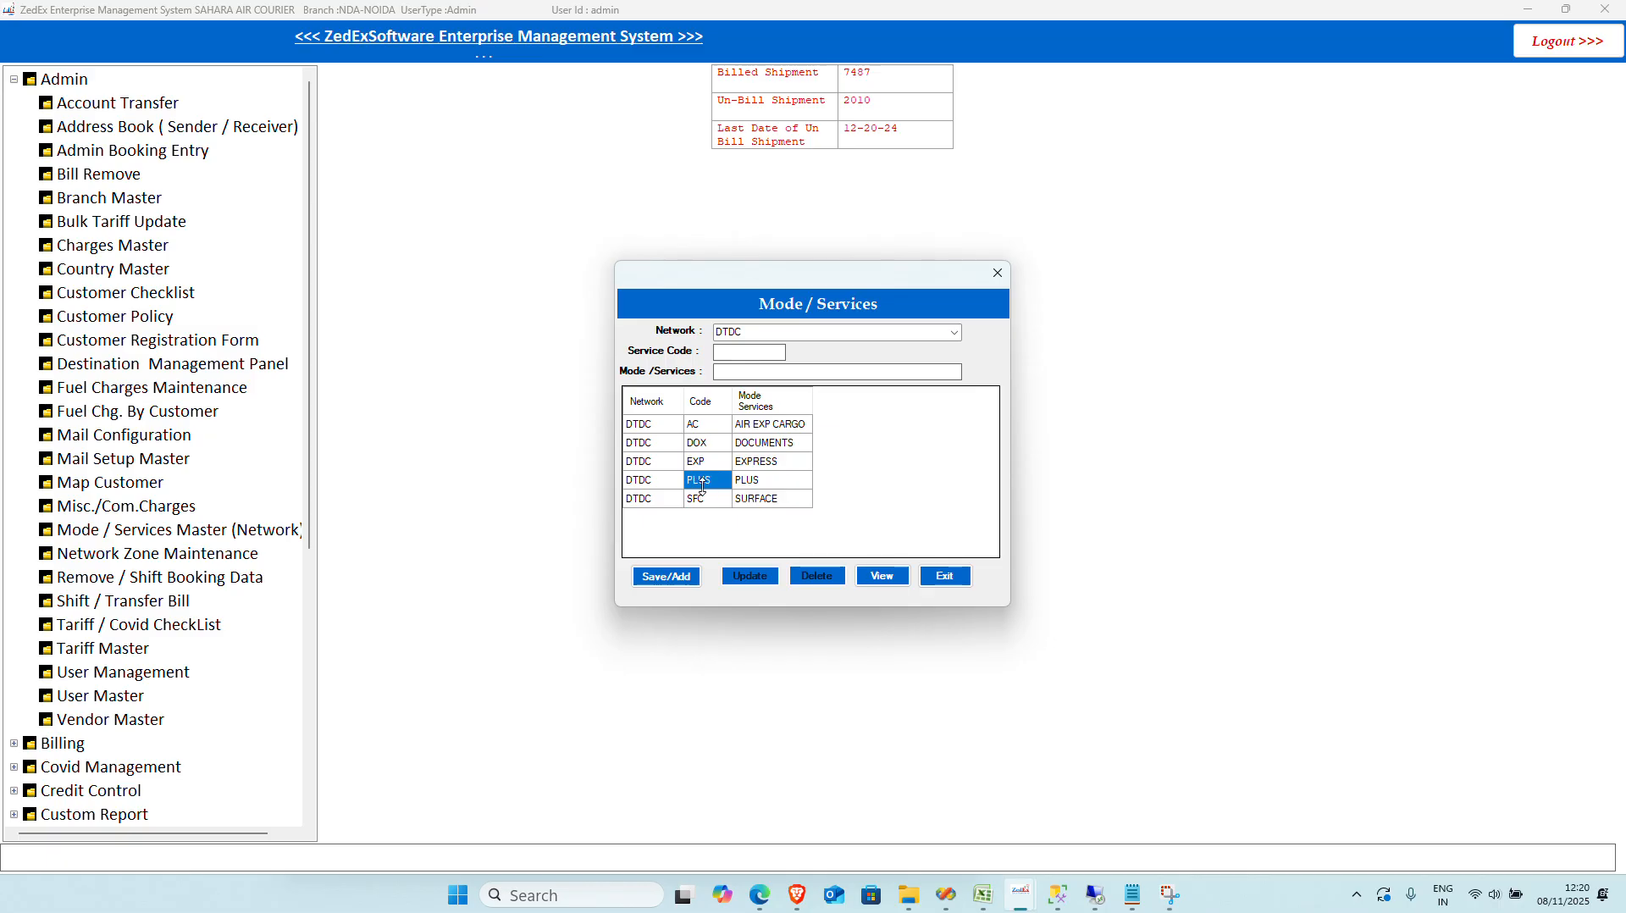
left_click(771, 502)
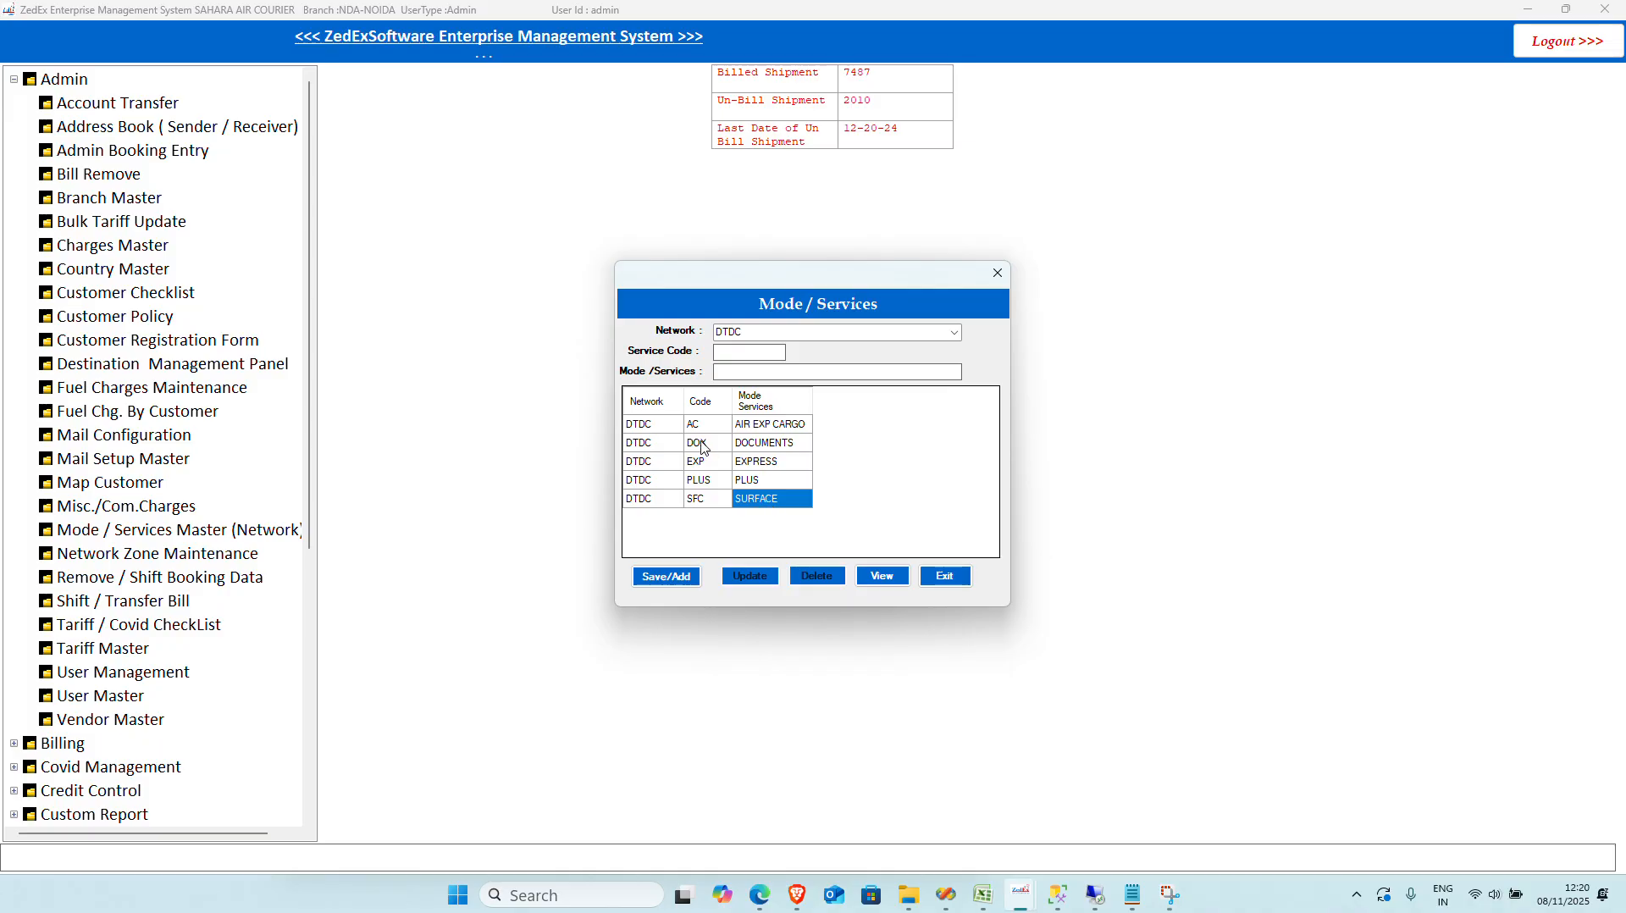
left_click(705, 446)
left_click(769, 446)
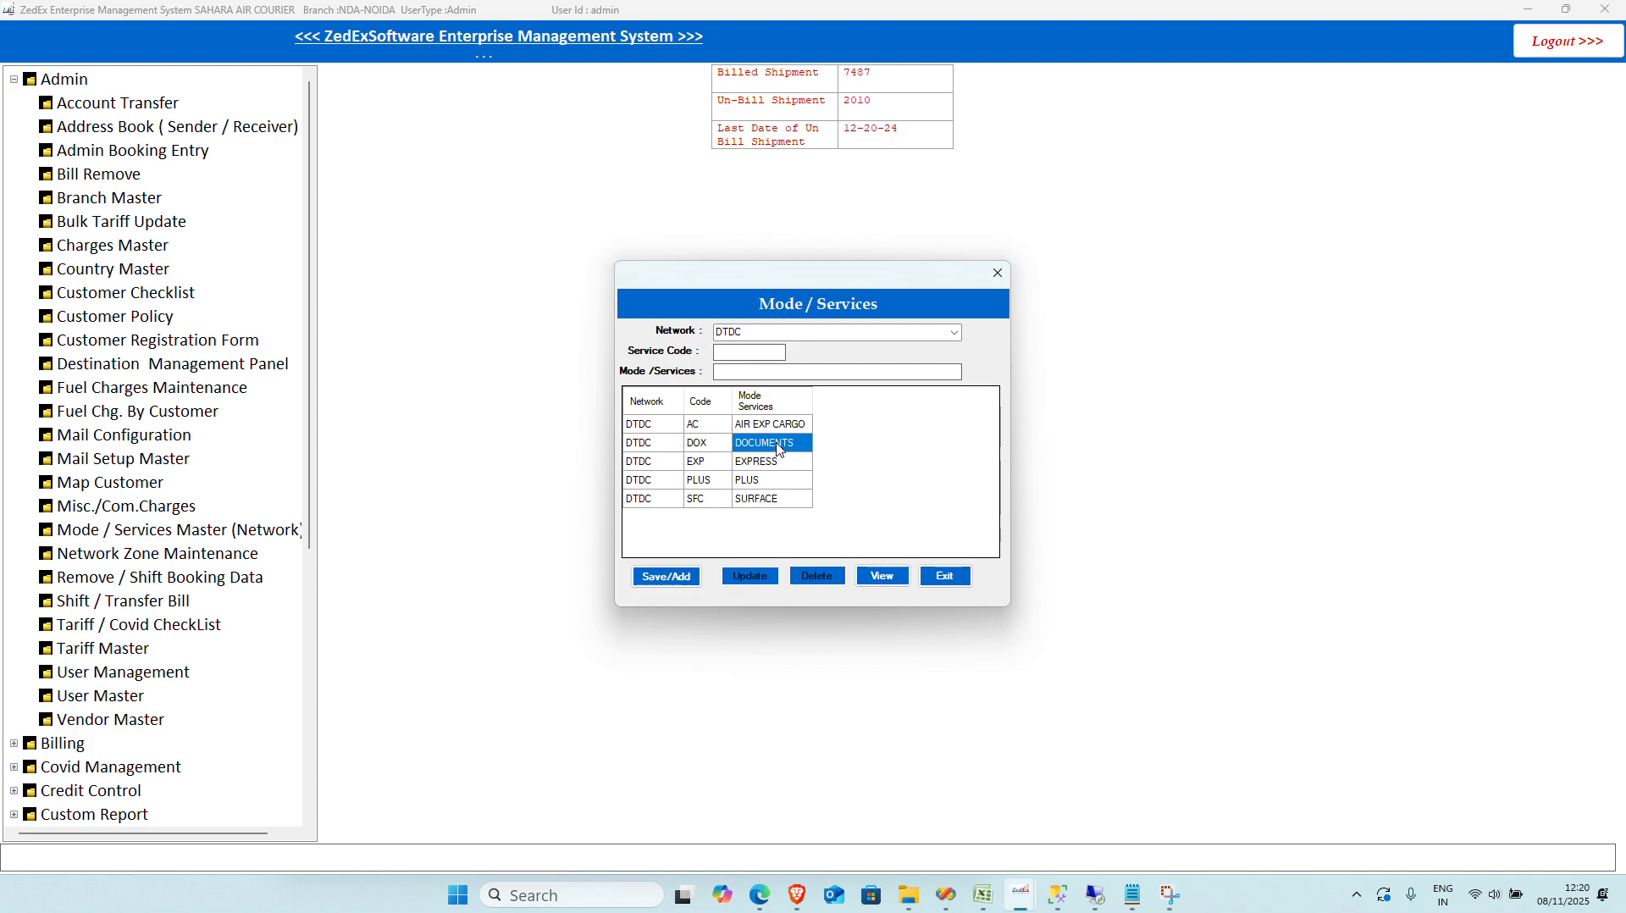
left_click(759, 463)
left_click(758, 485)
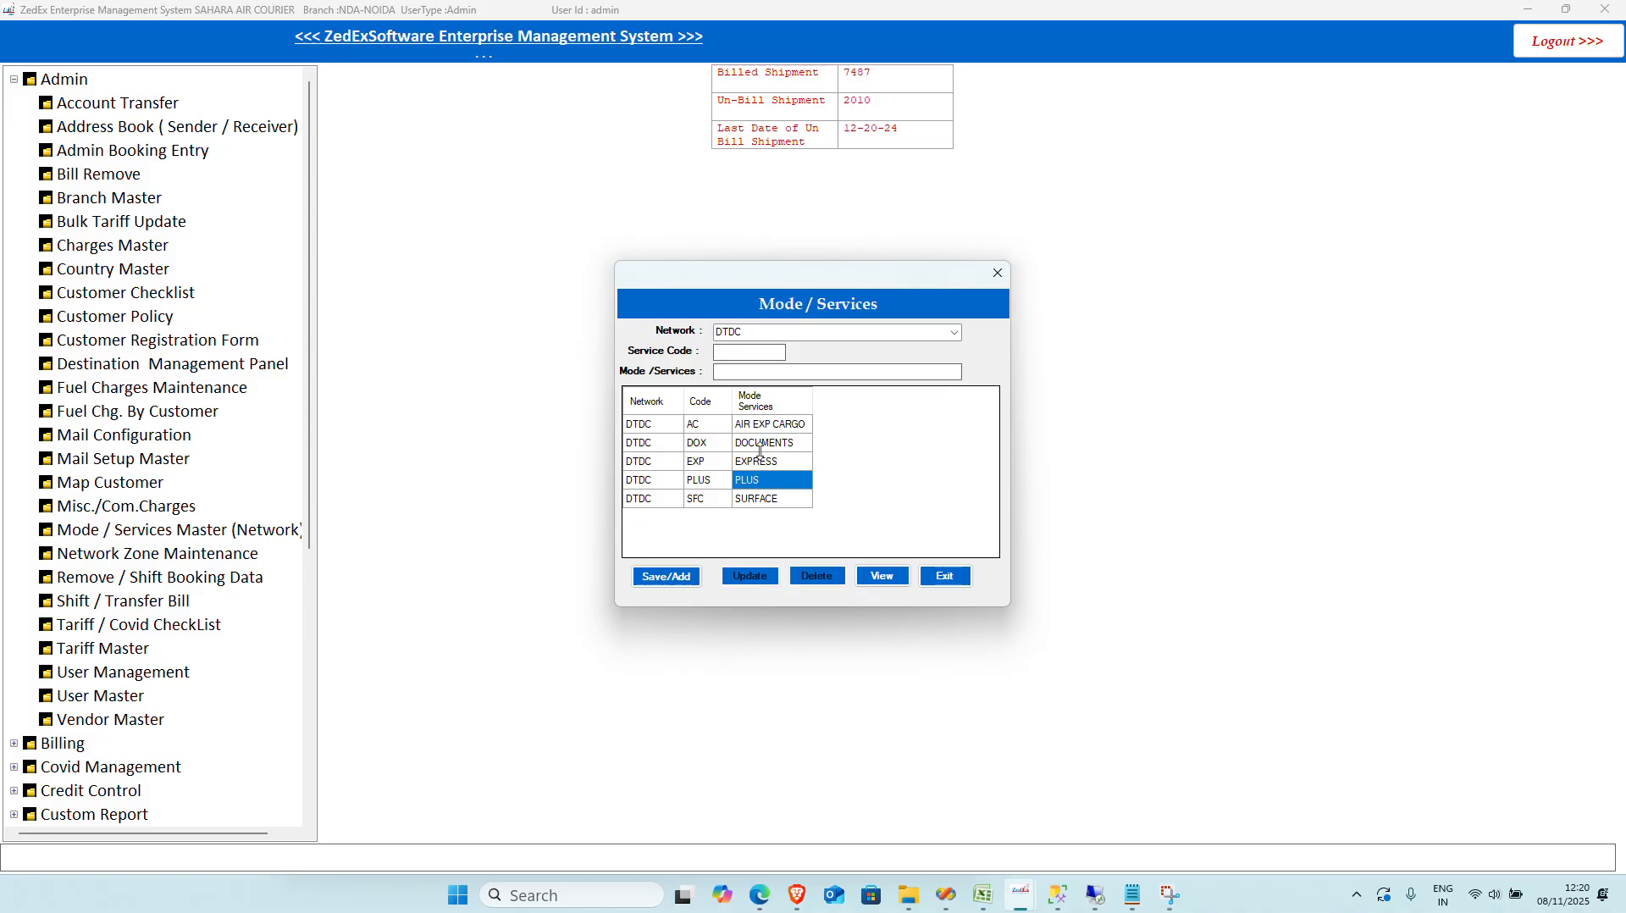
left_click(778, 426)
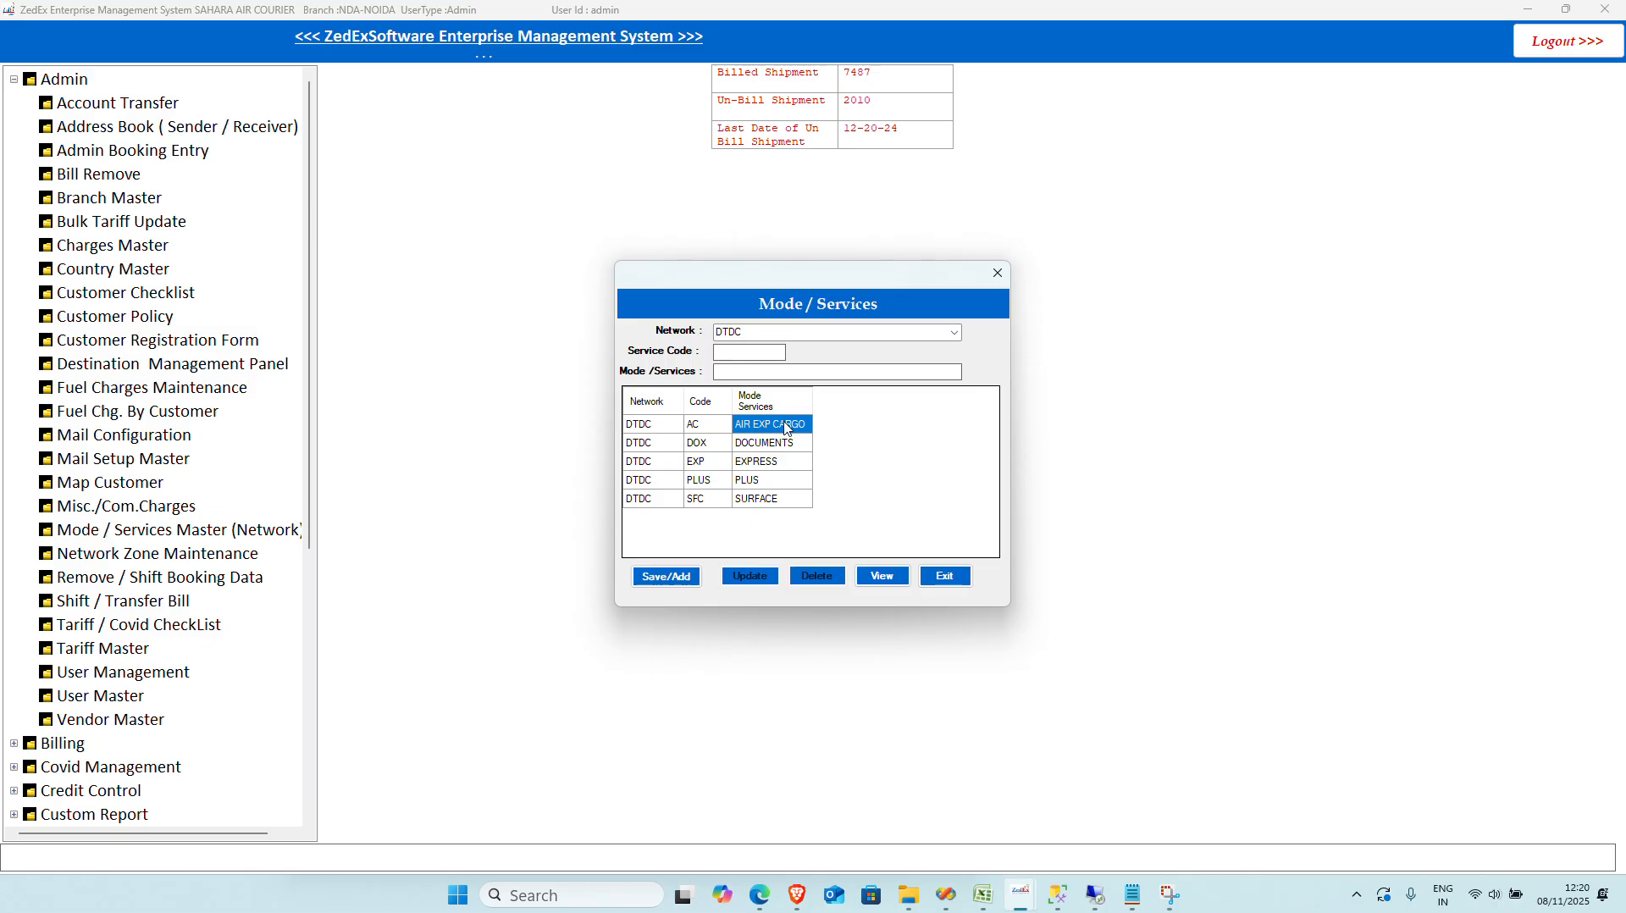
Step: View the services defined for the FEDEX network and go through each service row
left_click(902, 330)
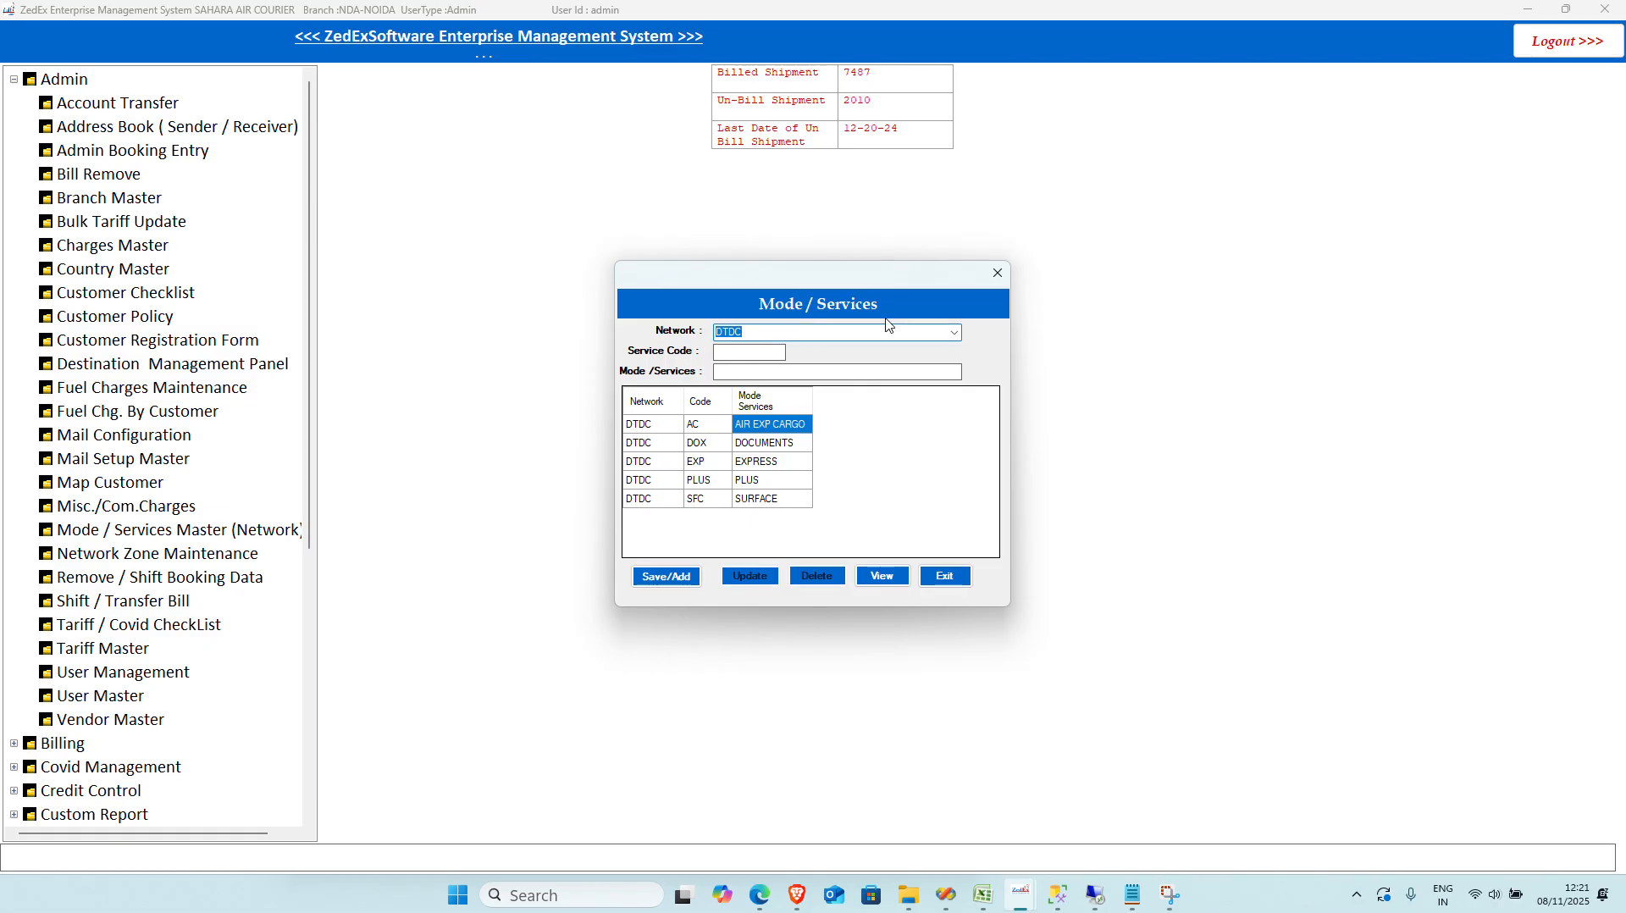
type("FE")
key("Down")
left_click(875, 586)
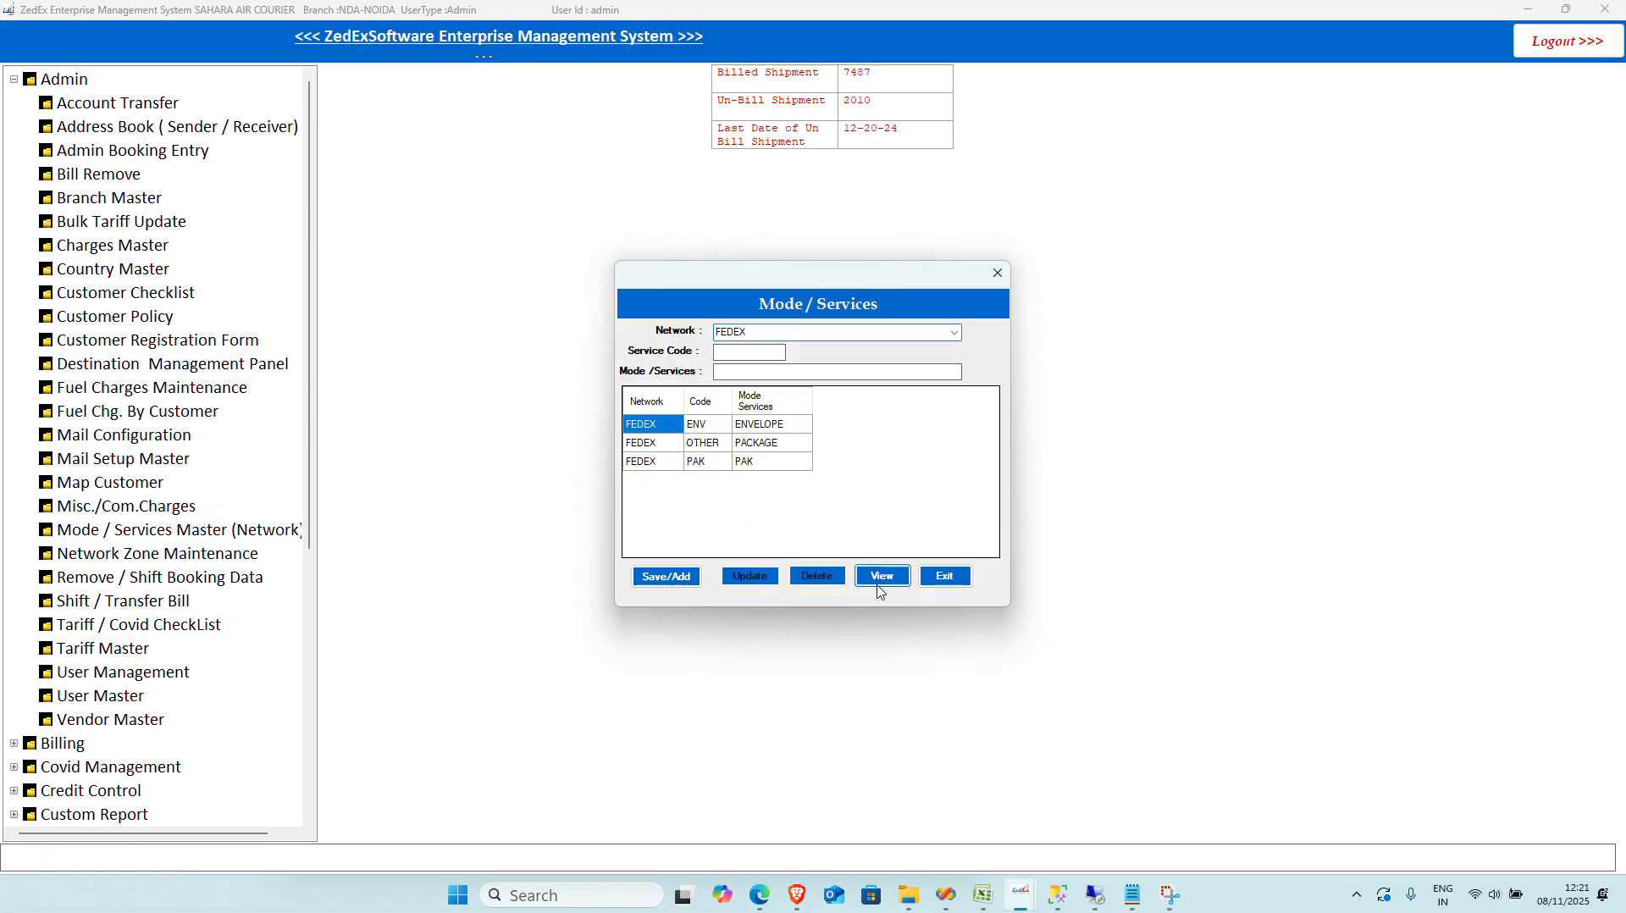
left_click(767, 426)
left_click(766, 426)
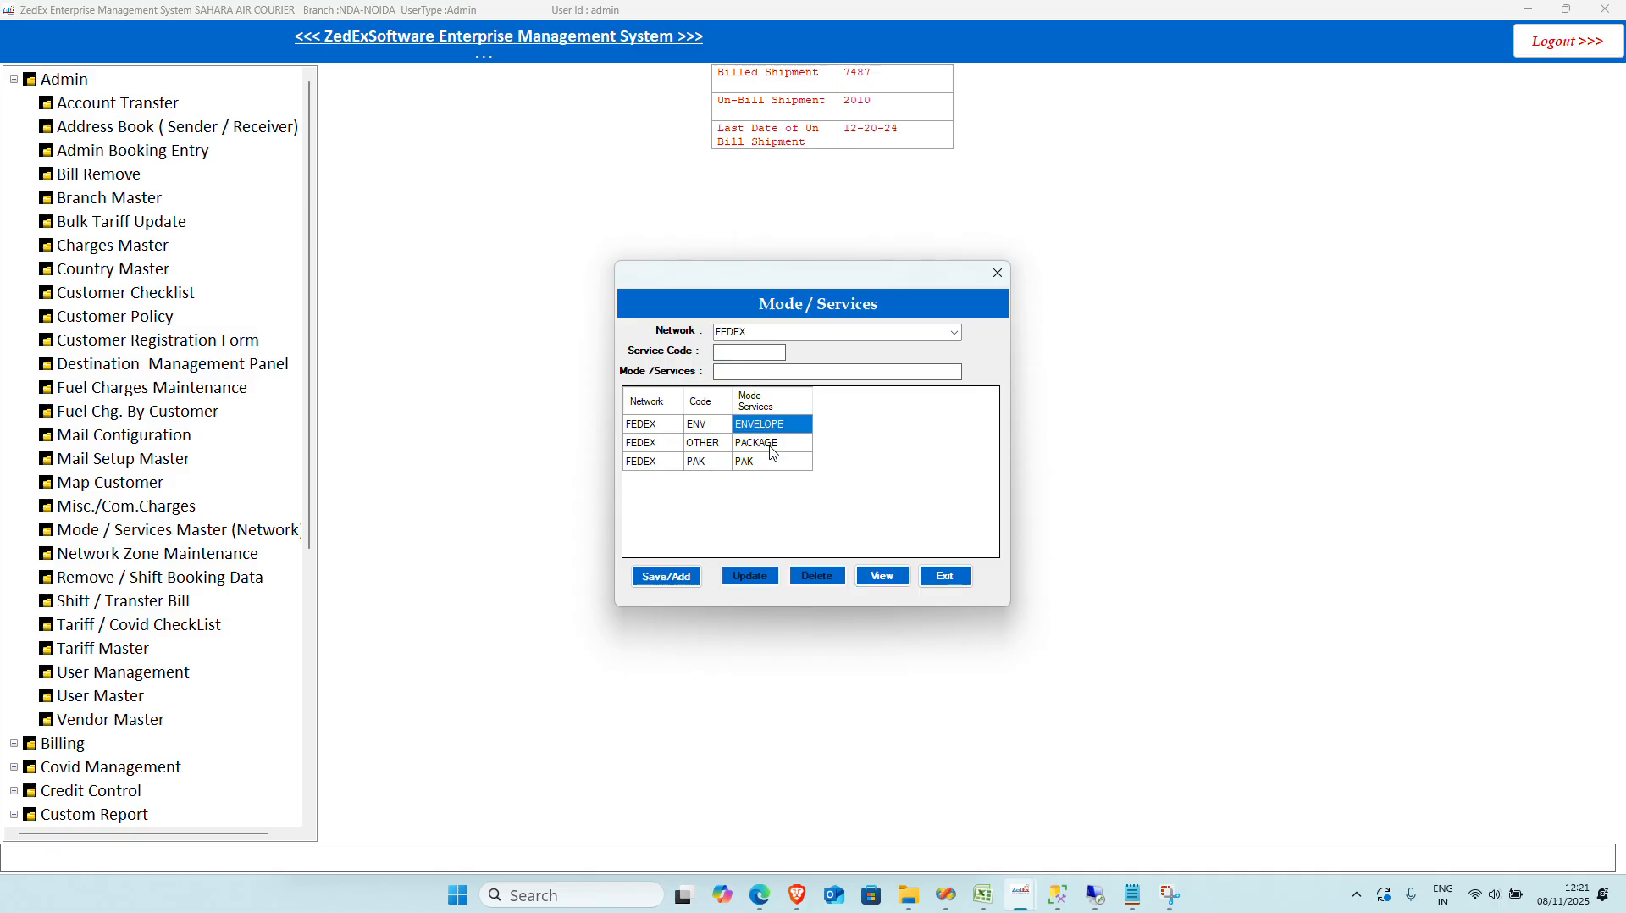
left_click(771, 444)
left_click(759, 464)
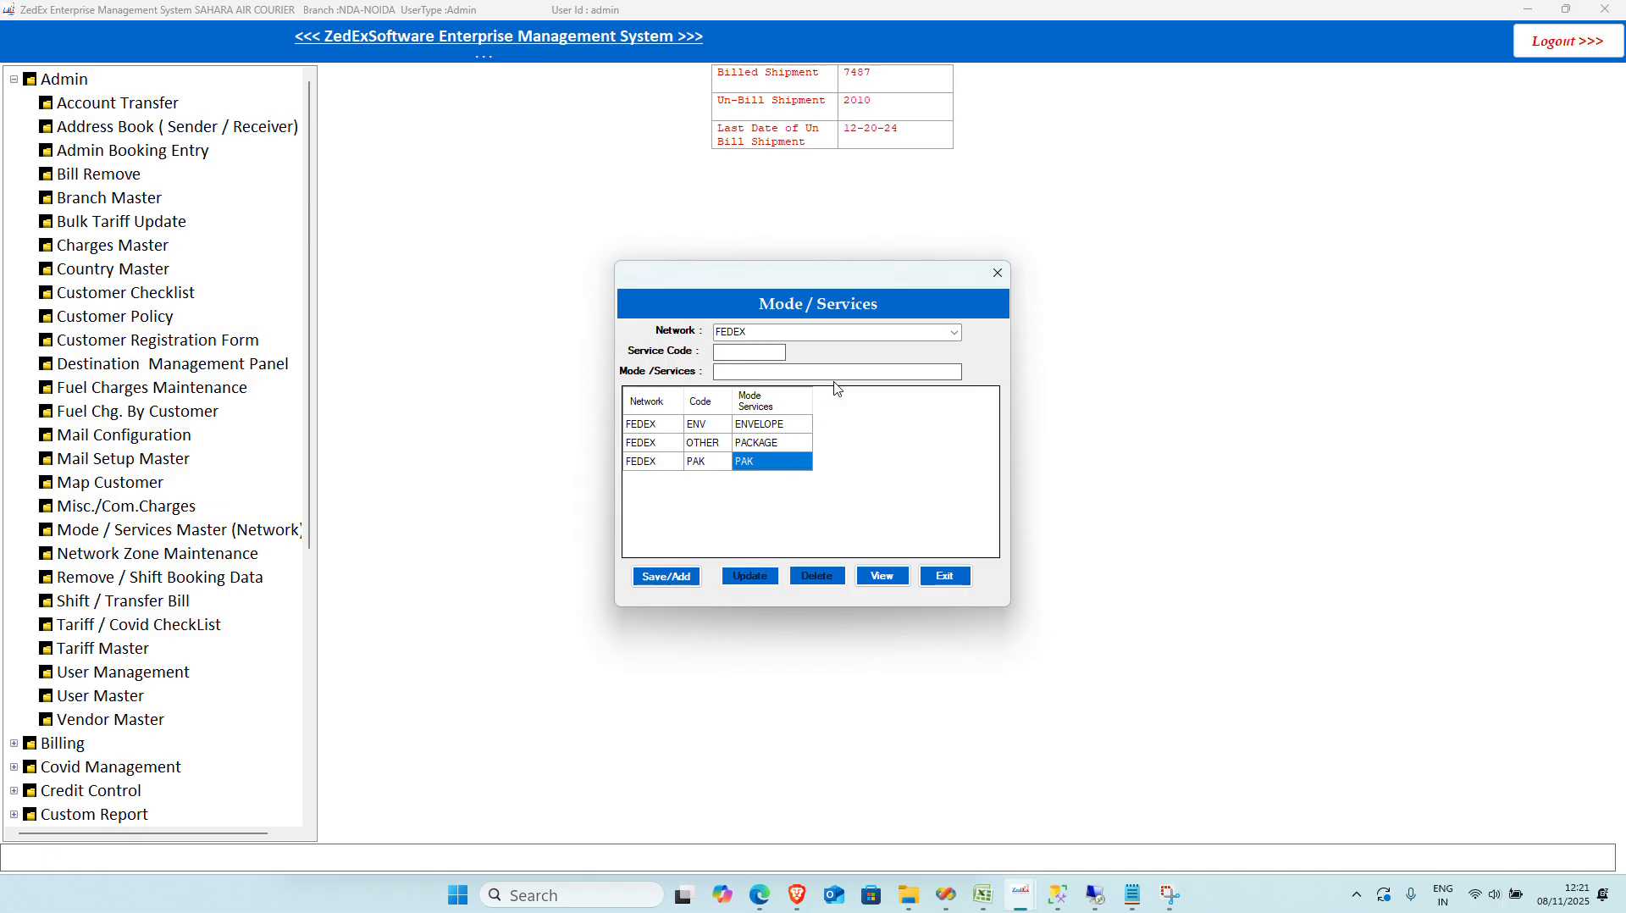
Step: View the services defined for the DHL network and examine the service row
left_click(909, 333)
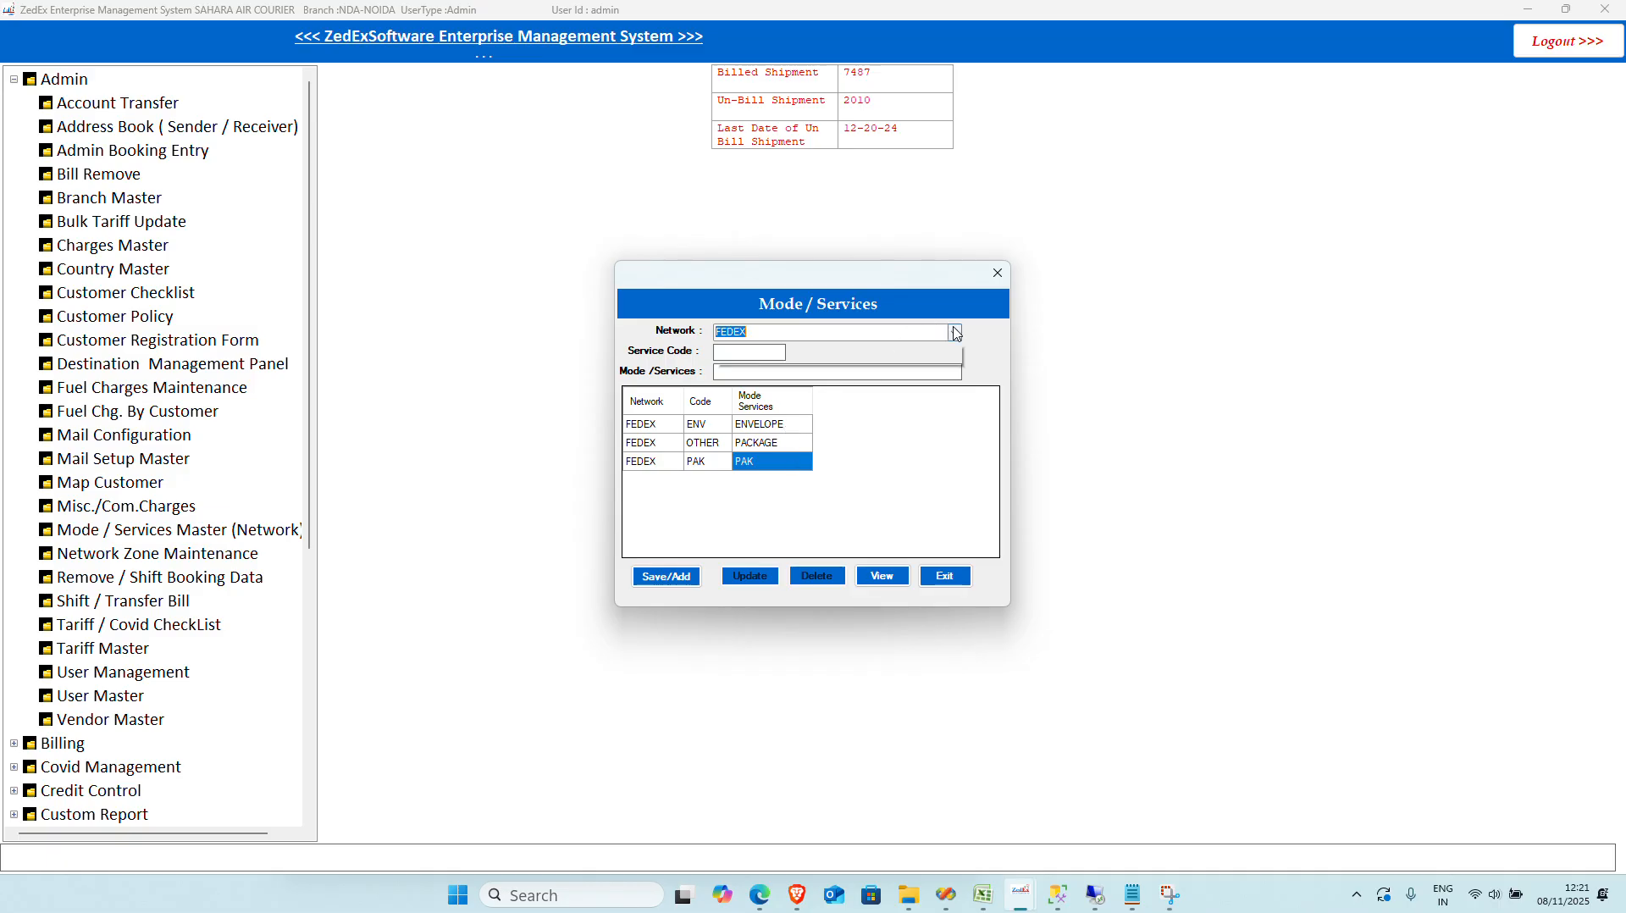
left_click(801, 425)
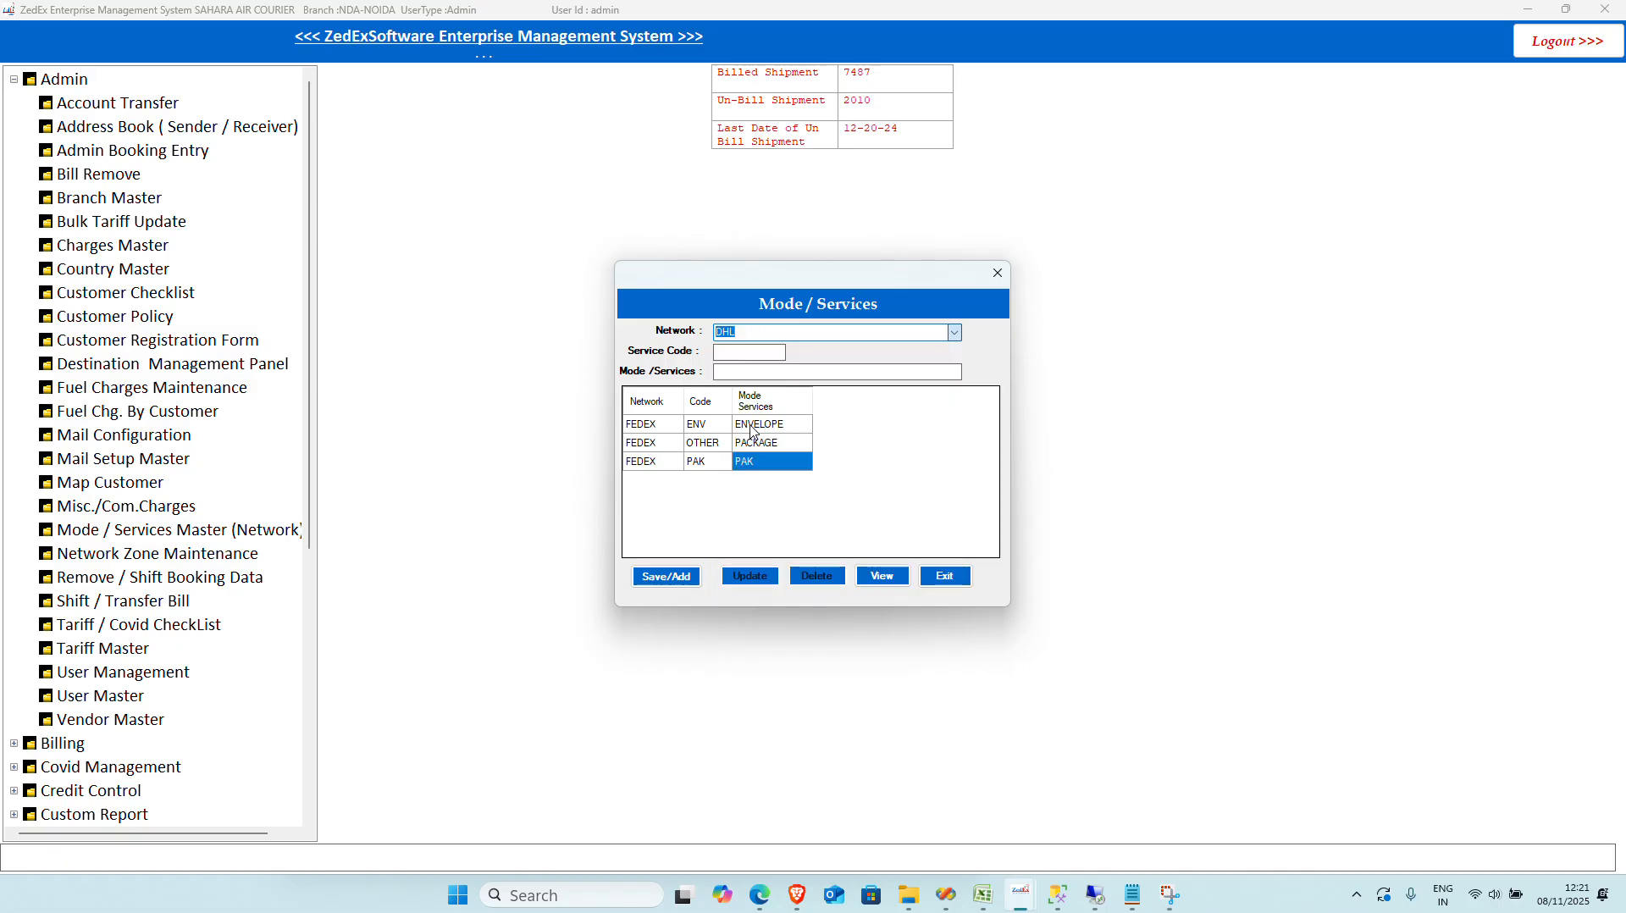
left_click(883, 577)
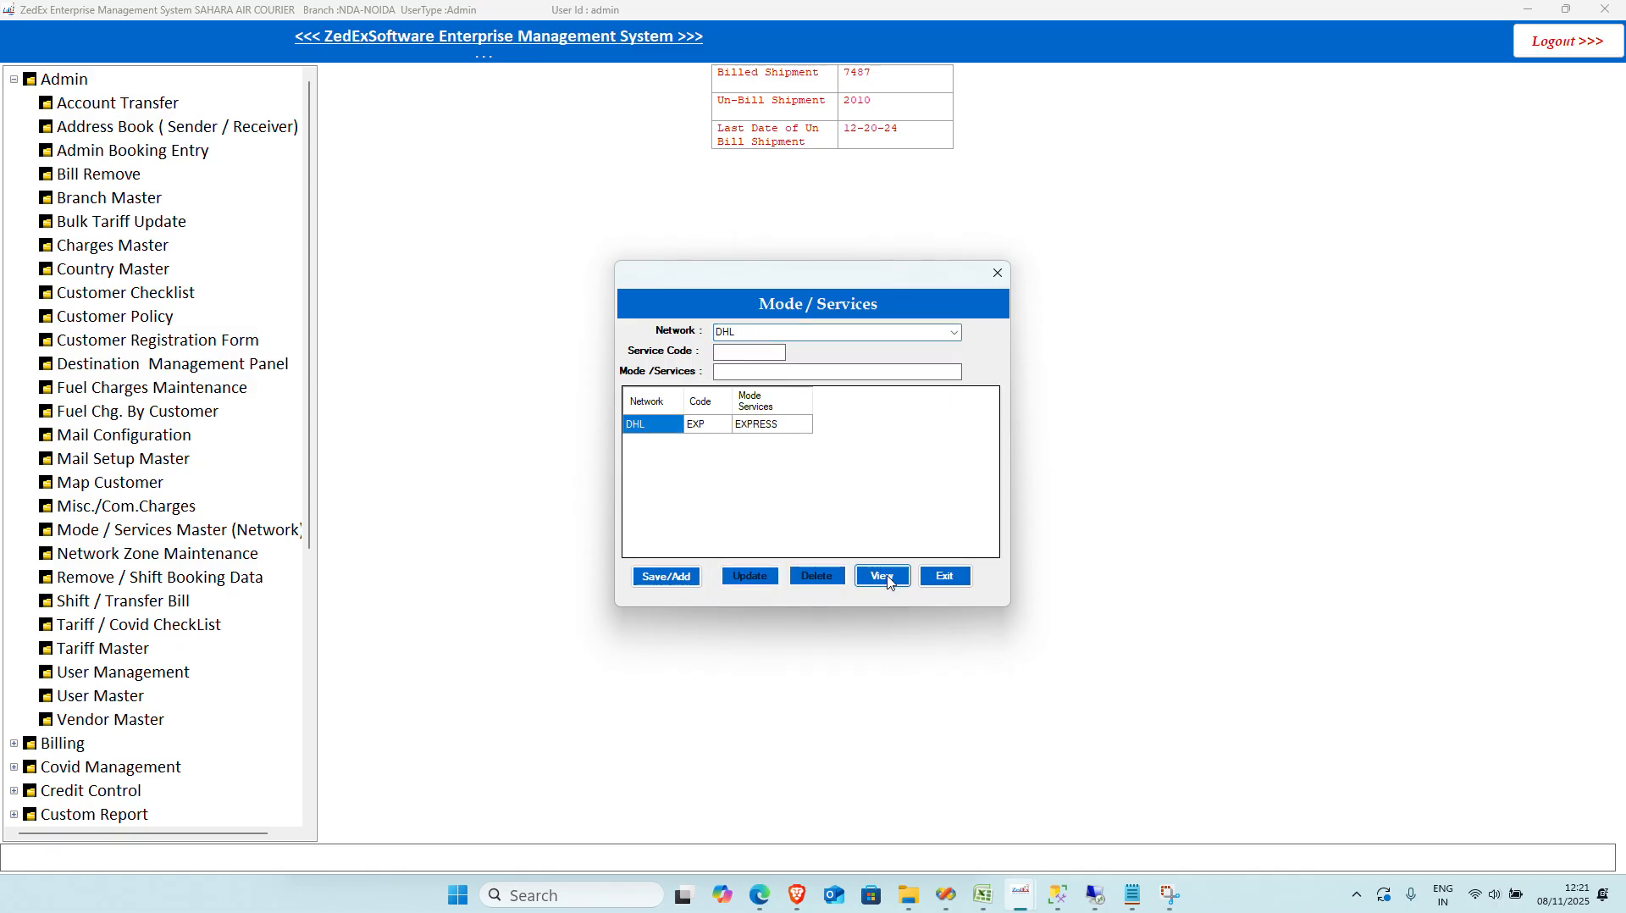
left_click(759, 426)
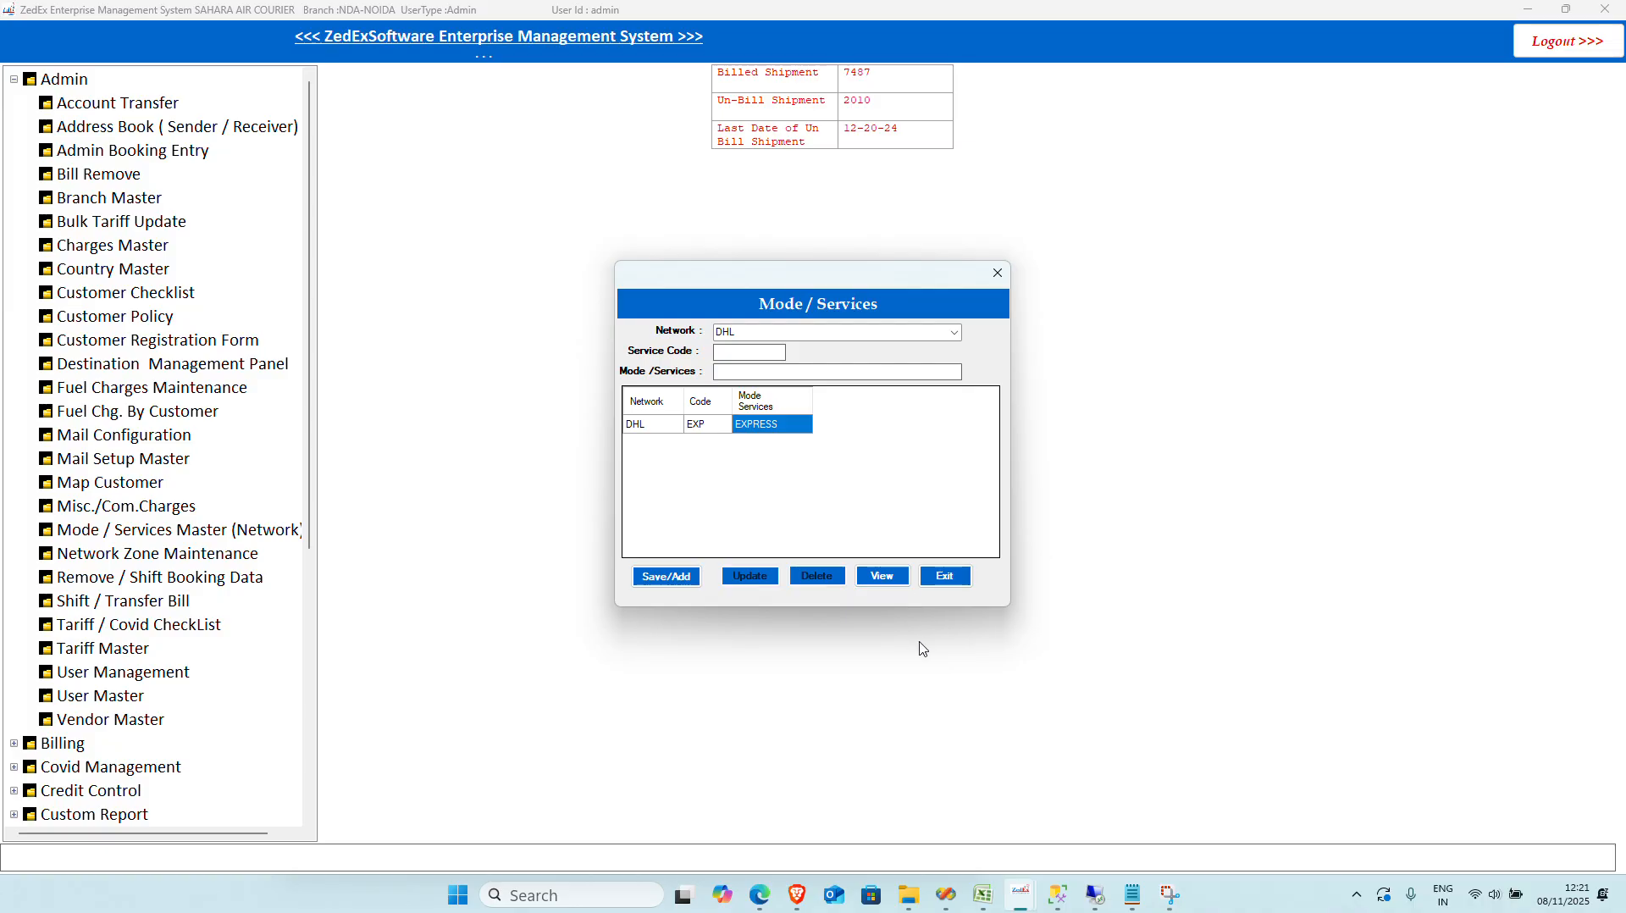
Step: Switch to the SUNS.xlsx workbook in Excel and examine the tariff rows and the COLOADER/ACNO column
mouse_move(987, 898)
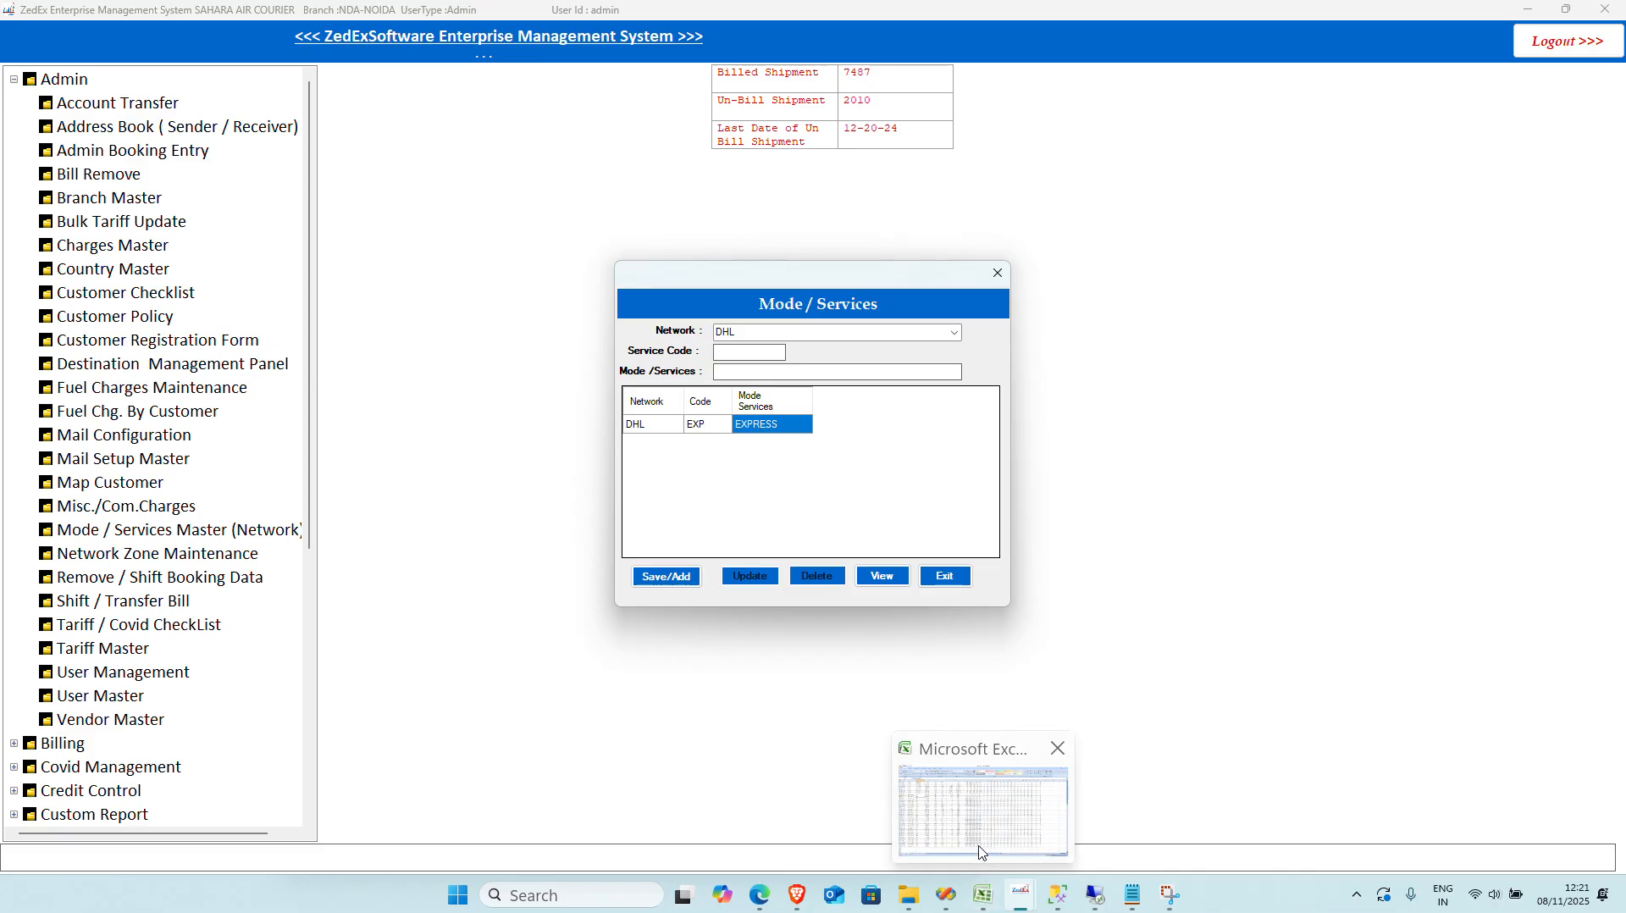
left_click(983, 895)
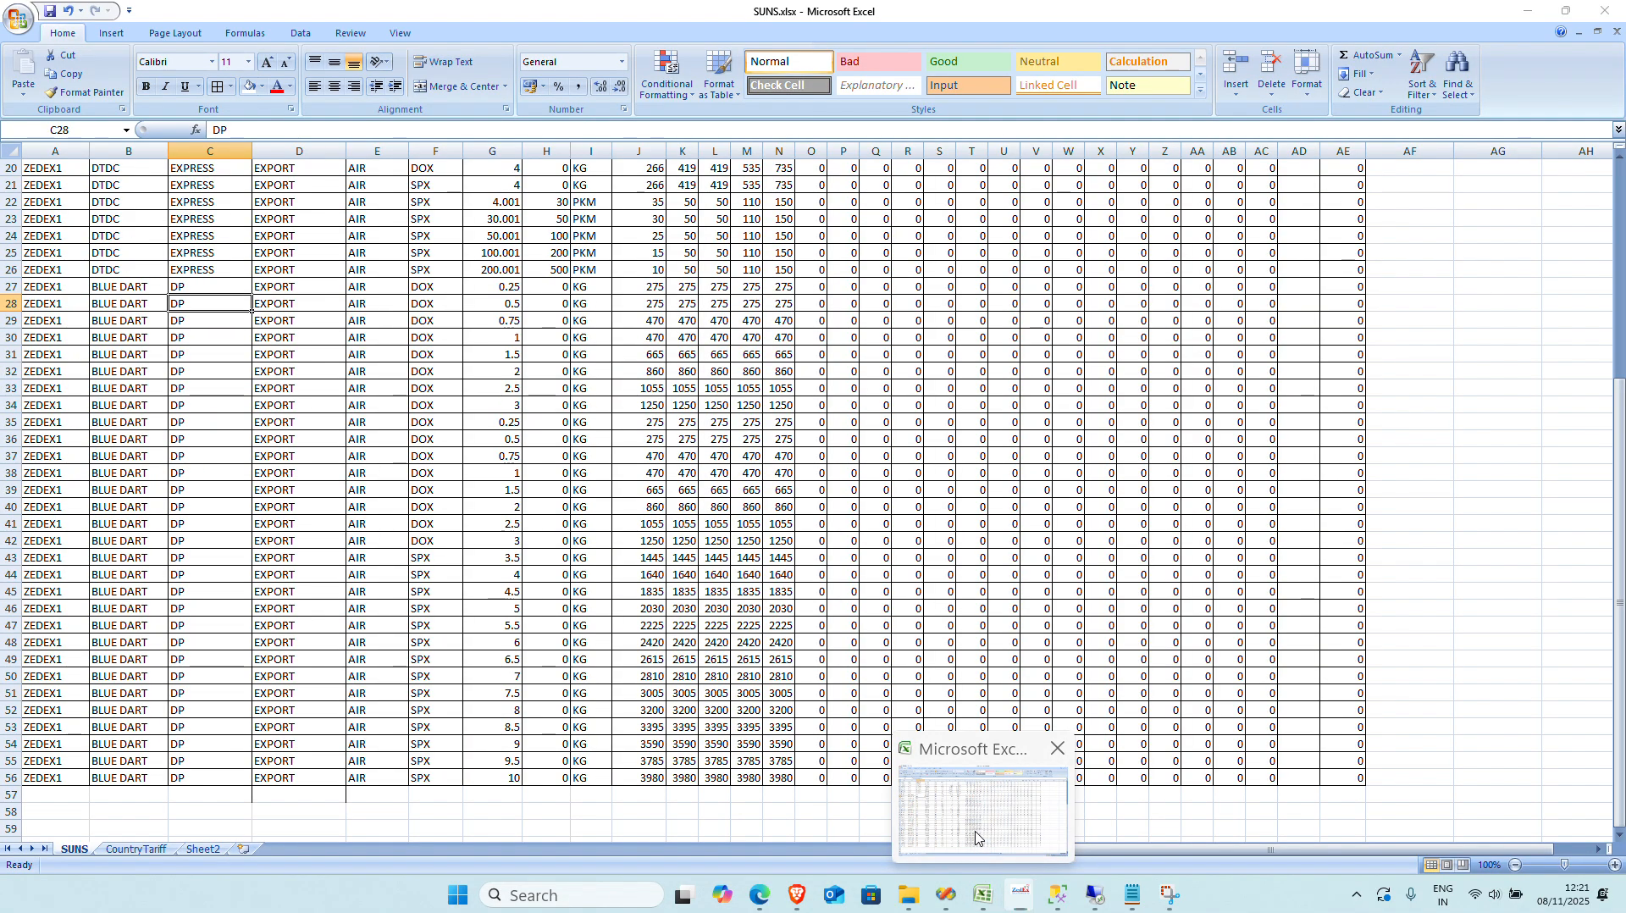
scroll(356, 453, "up", 5)
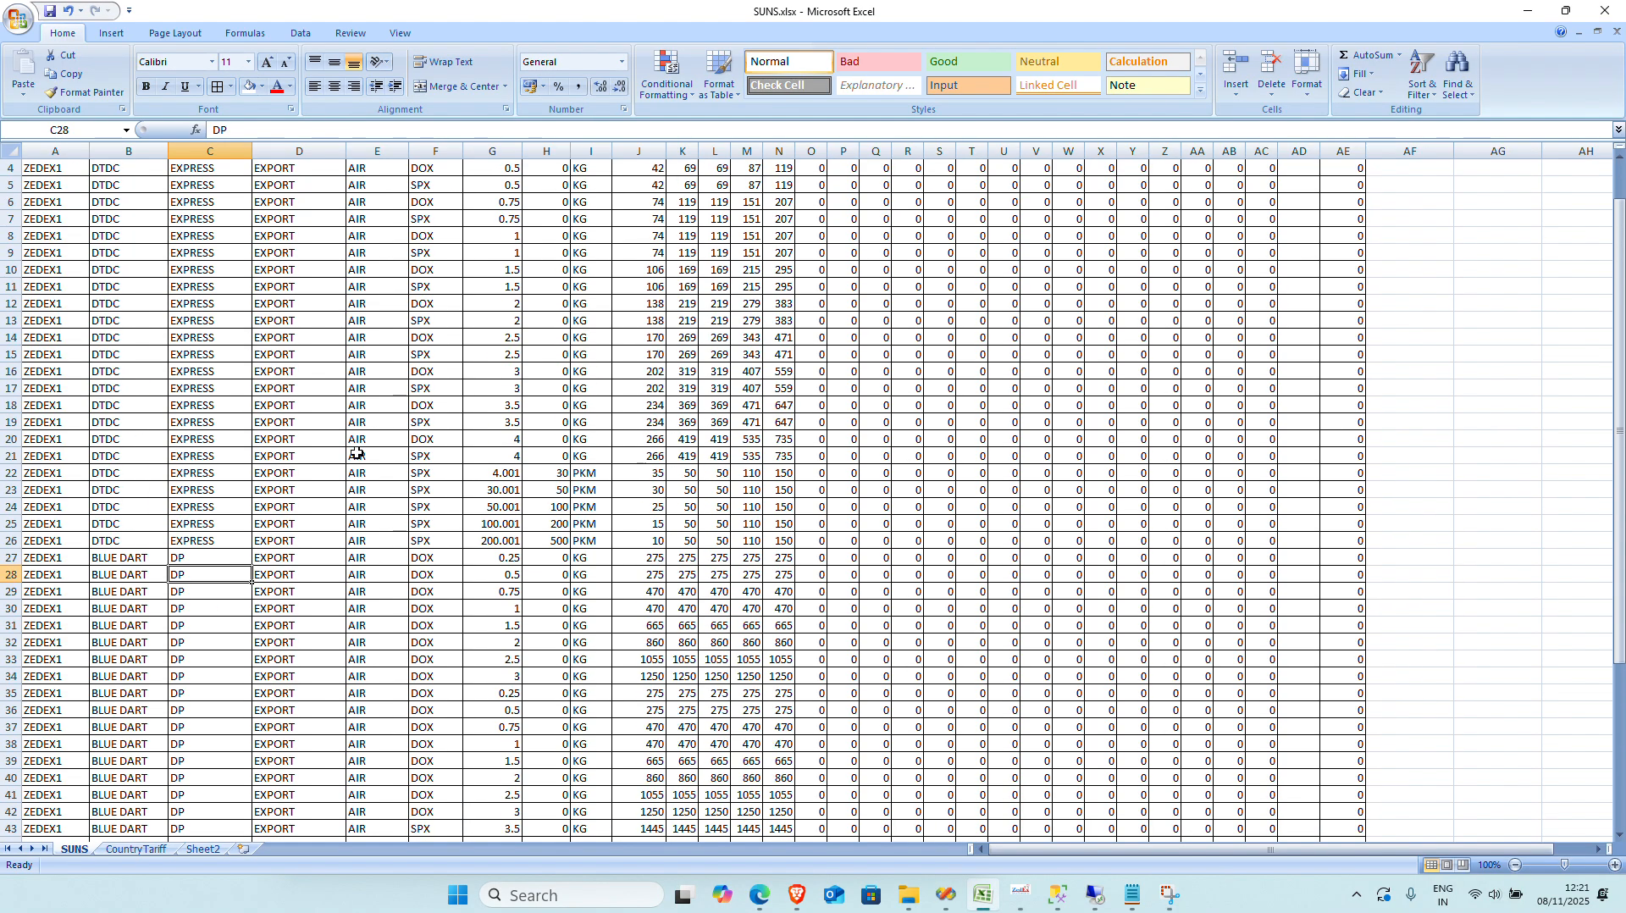
scroll(357, 453, "up", 1)
left_click(783, 322)
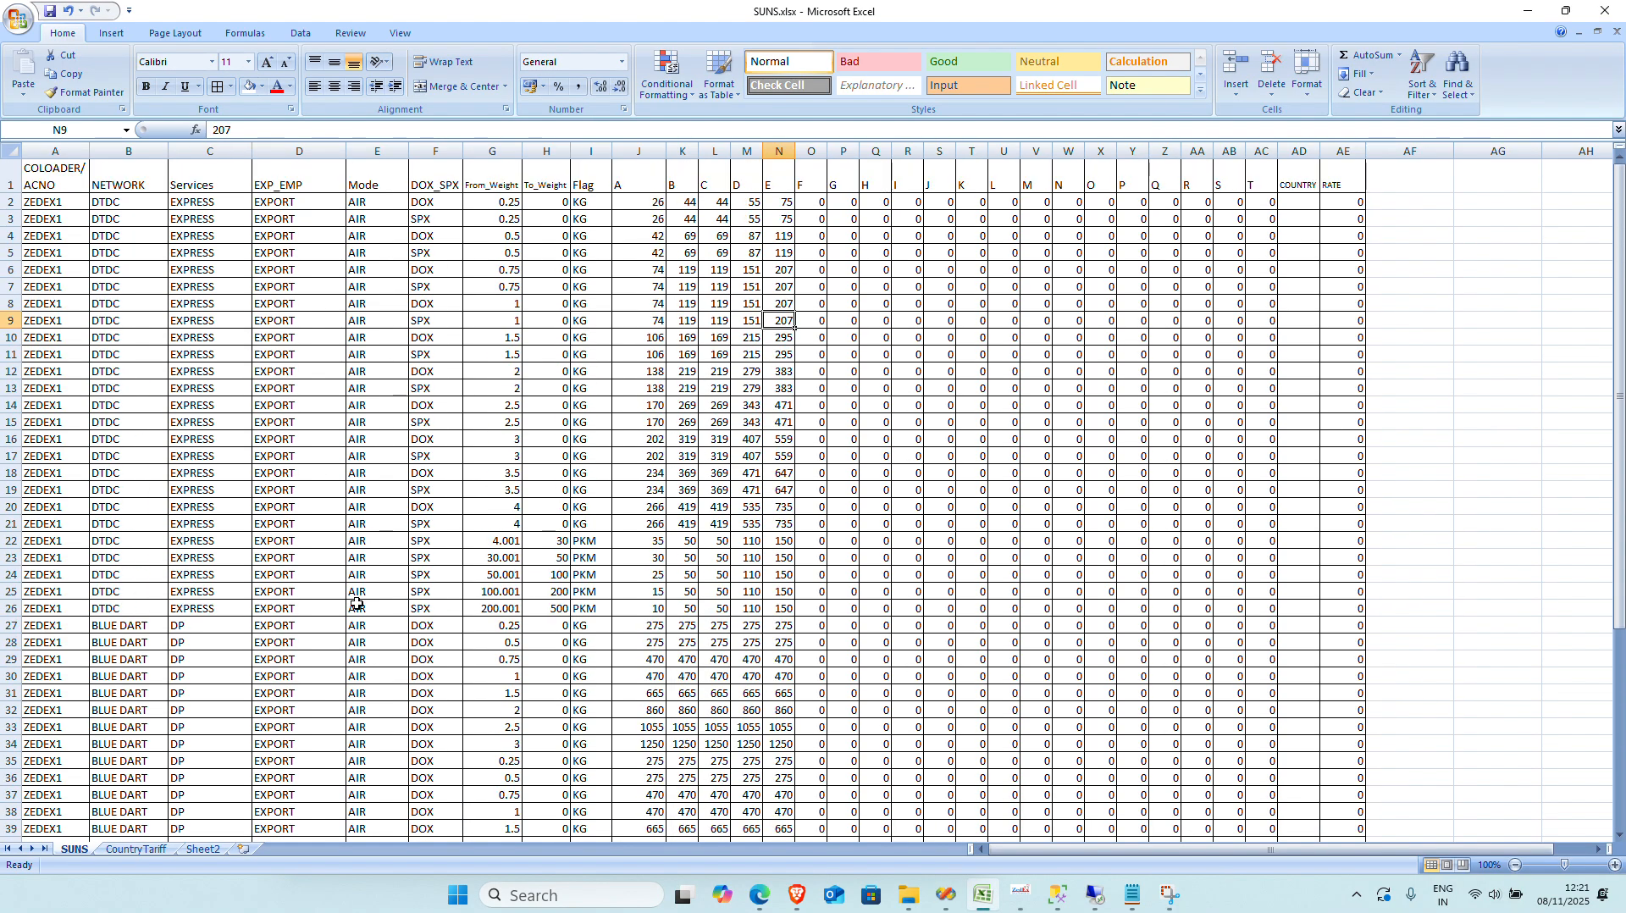
scroll(373, 593, "down", 3)
scroll(399, 573, "up", 3)
left_click_drag(39, 204, 78, 561)
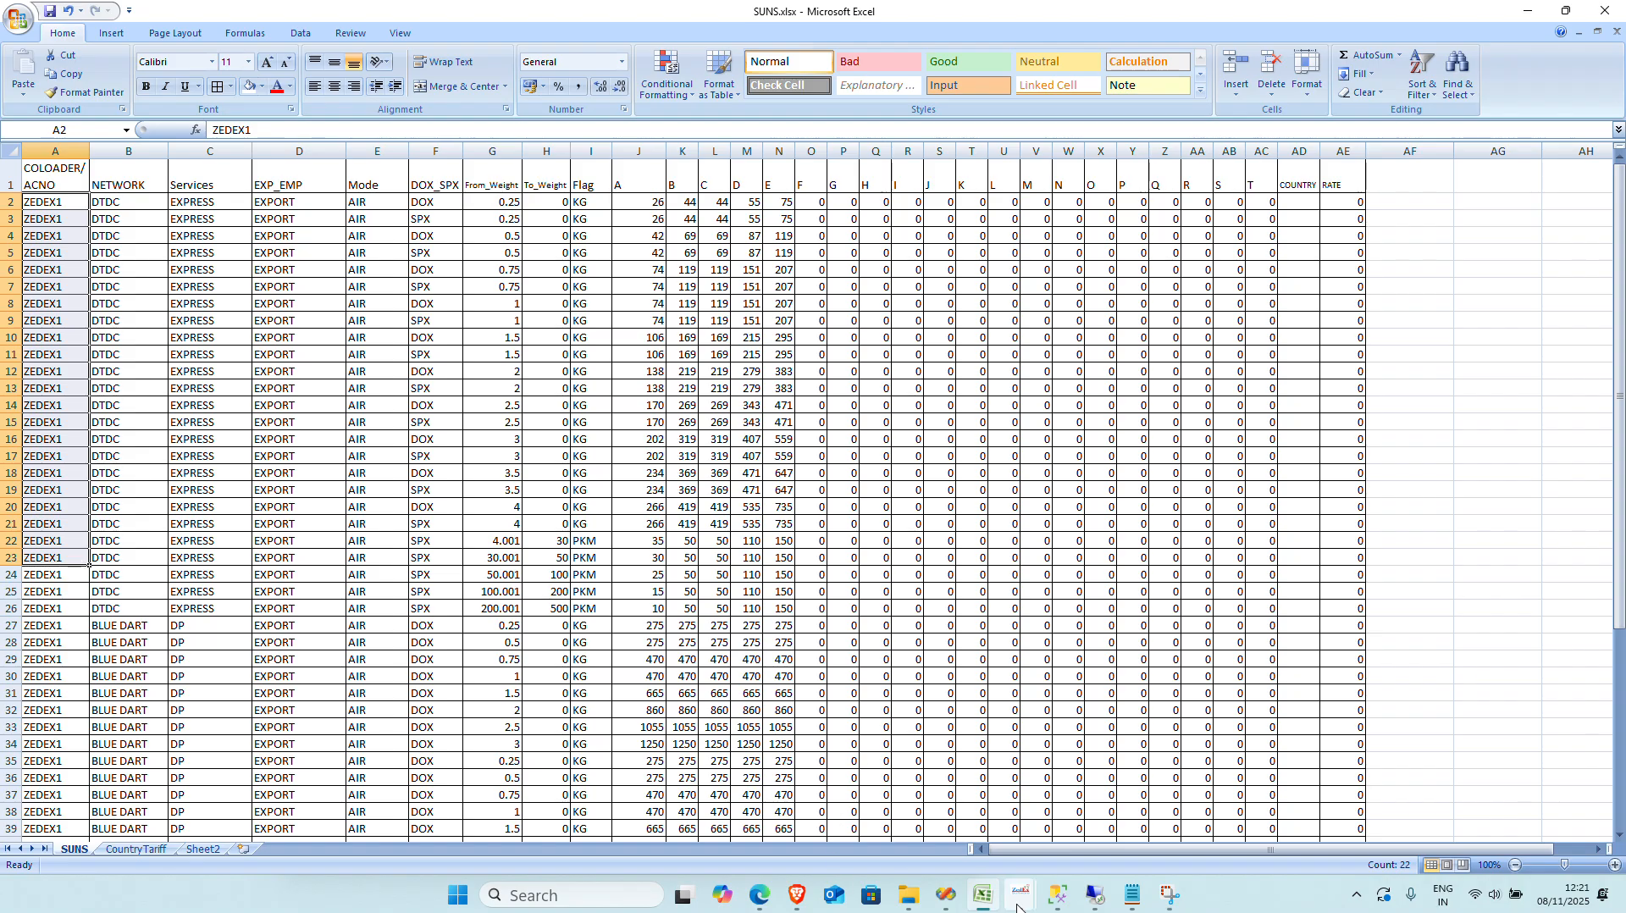
Step: Return to the ZedEx main window, open the Customer Registration Form and load the customer by the account number used in the tariff sheet
mouse_move(1021, 905)
mouse_move(1033, 831)
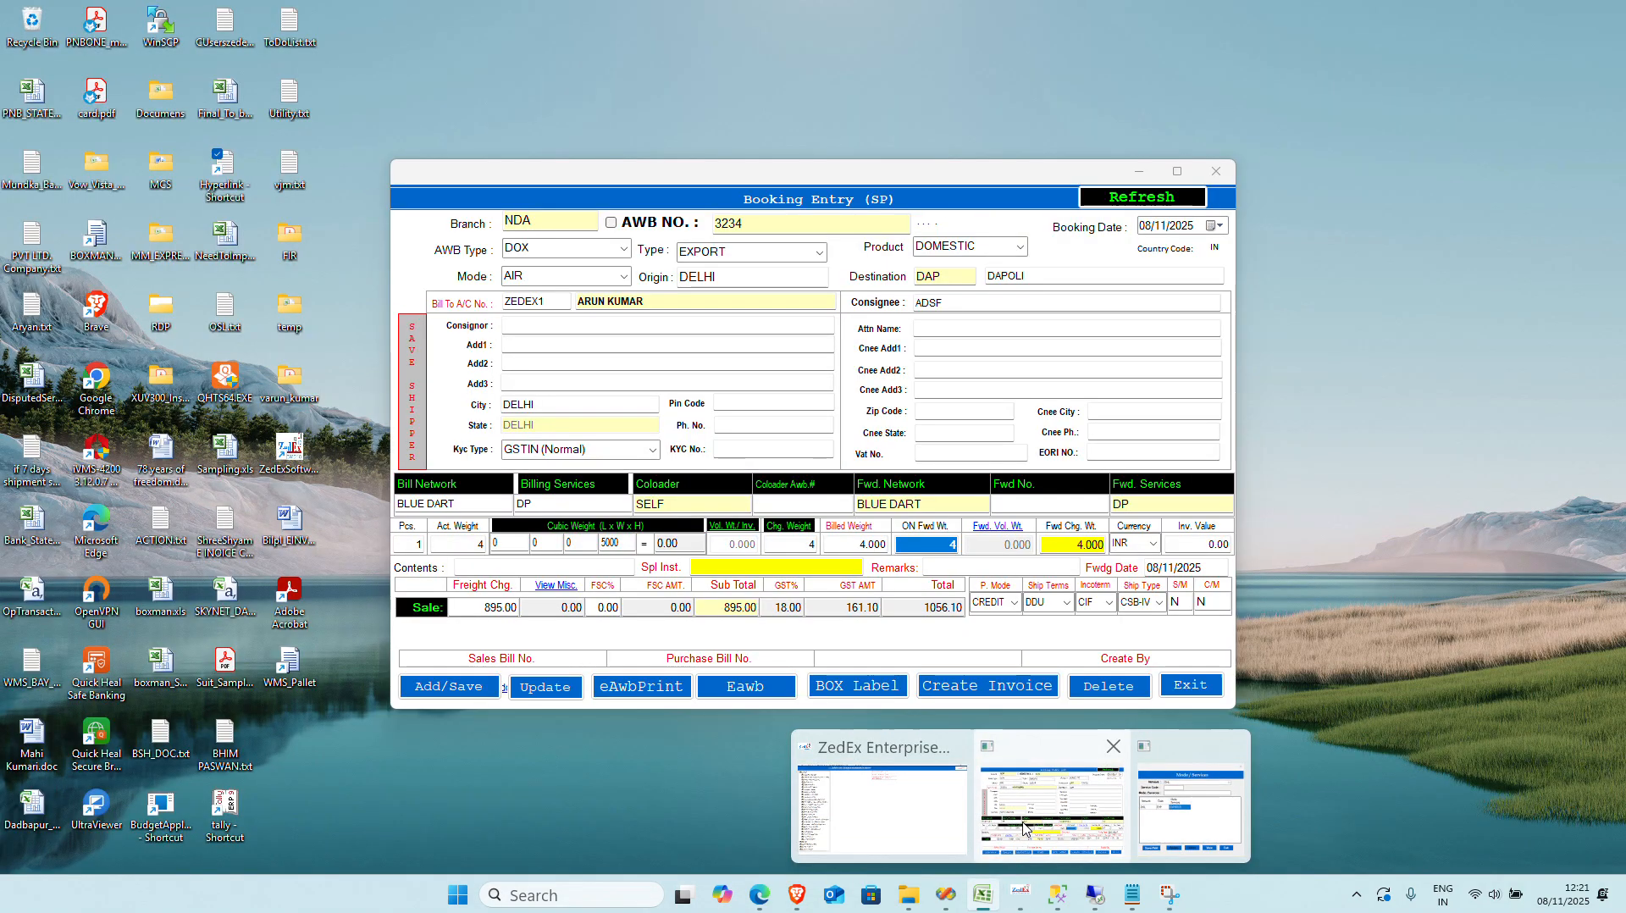
left_click(906, 811)
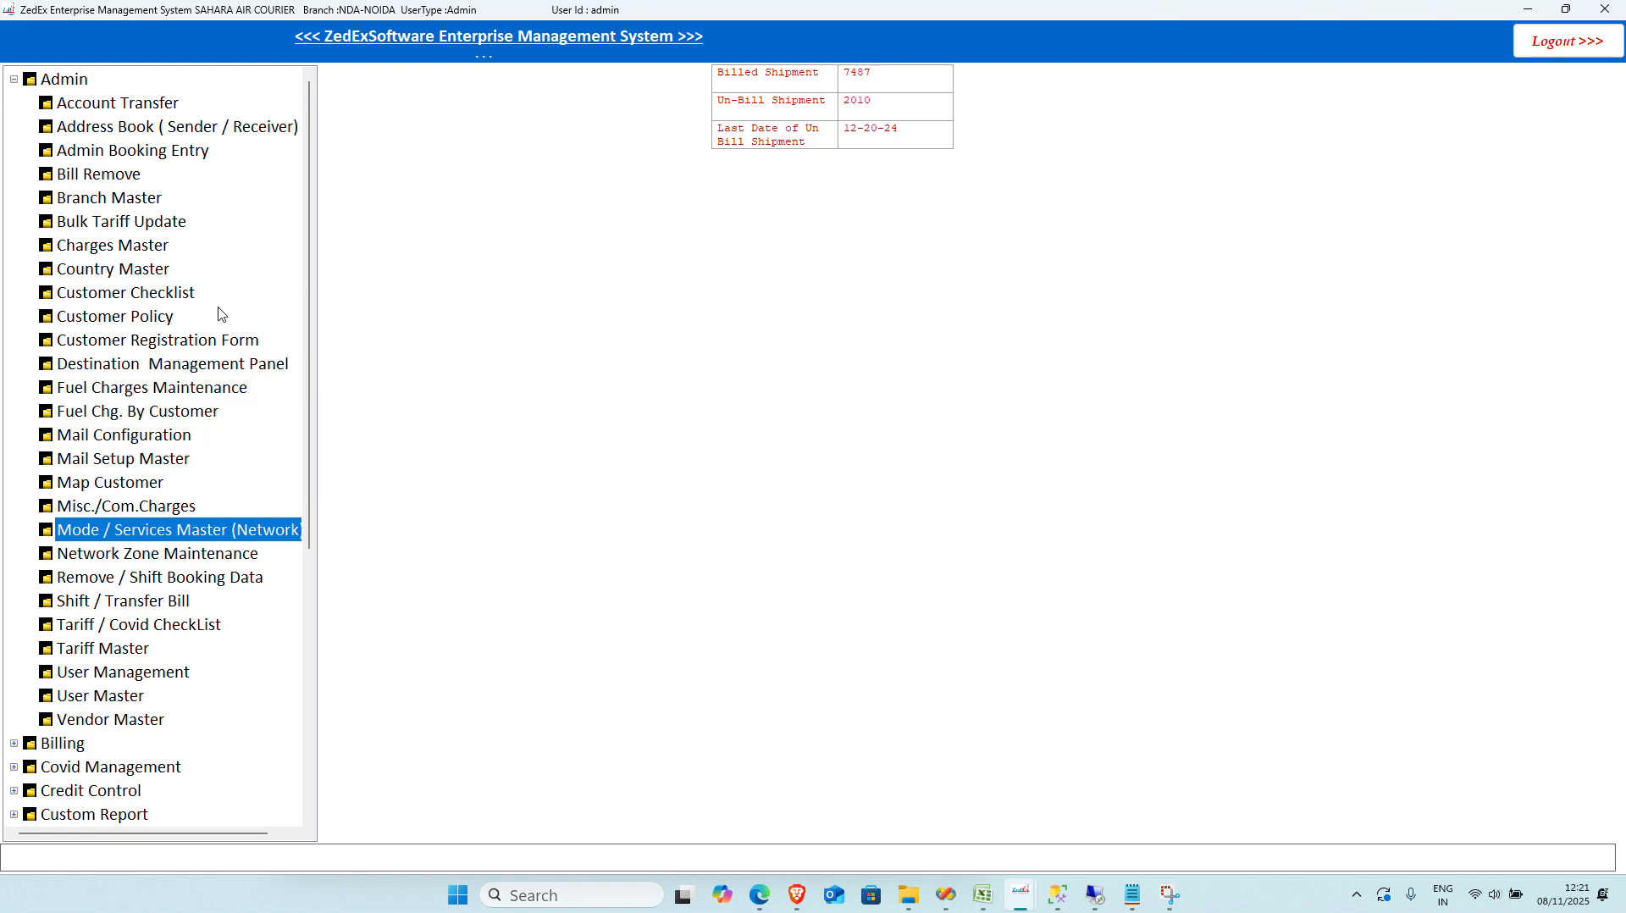
left_click(156, 340)
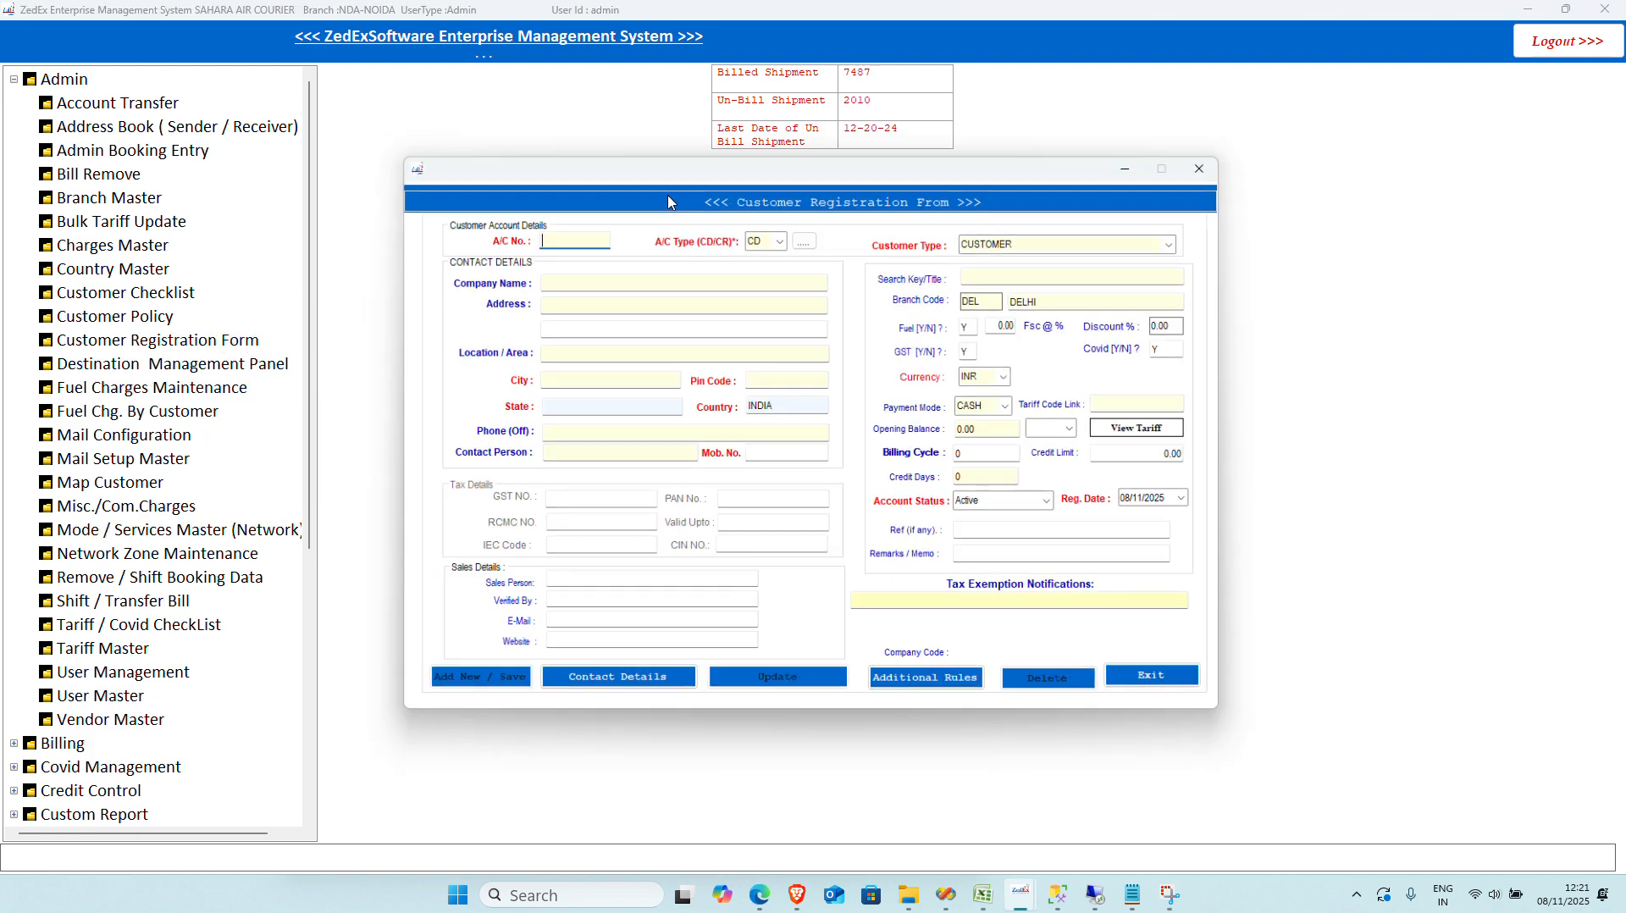
type("ZEDEX1")
key("Return")
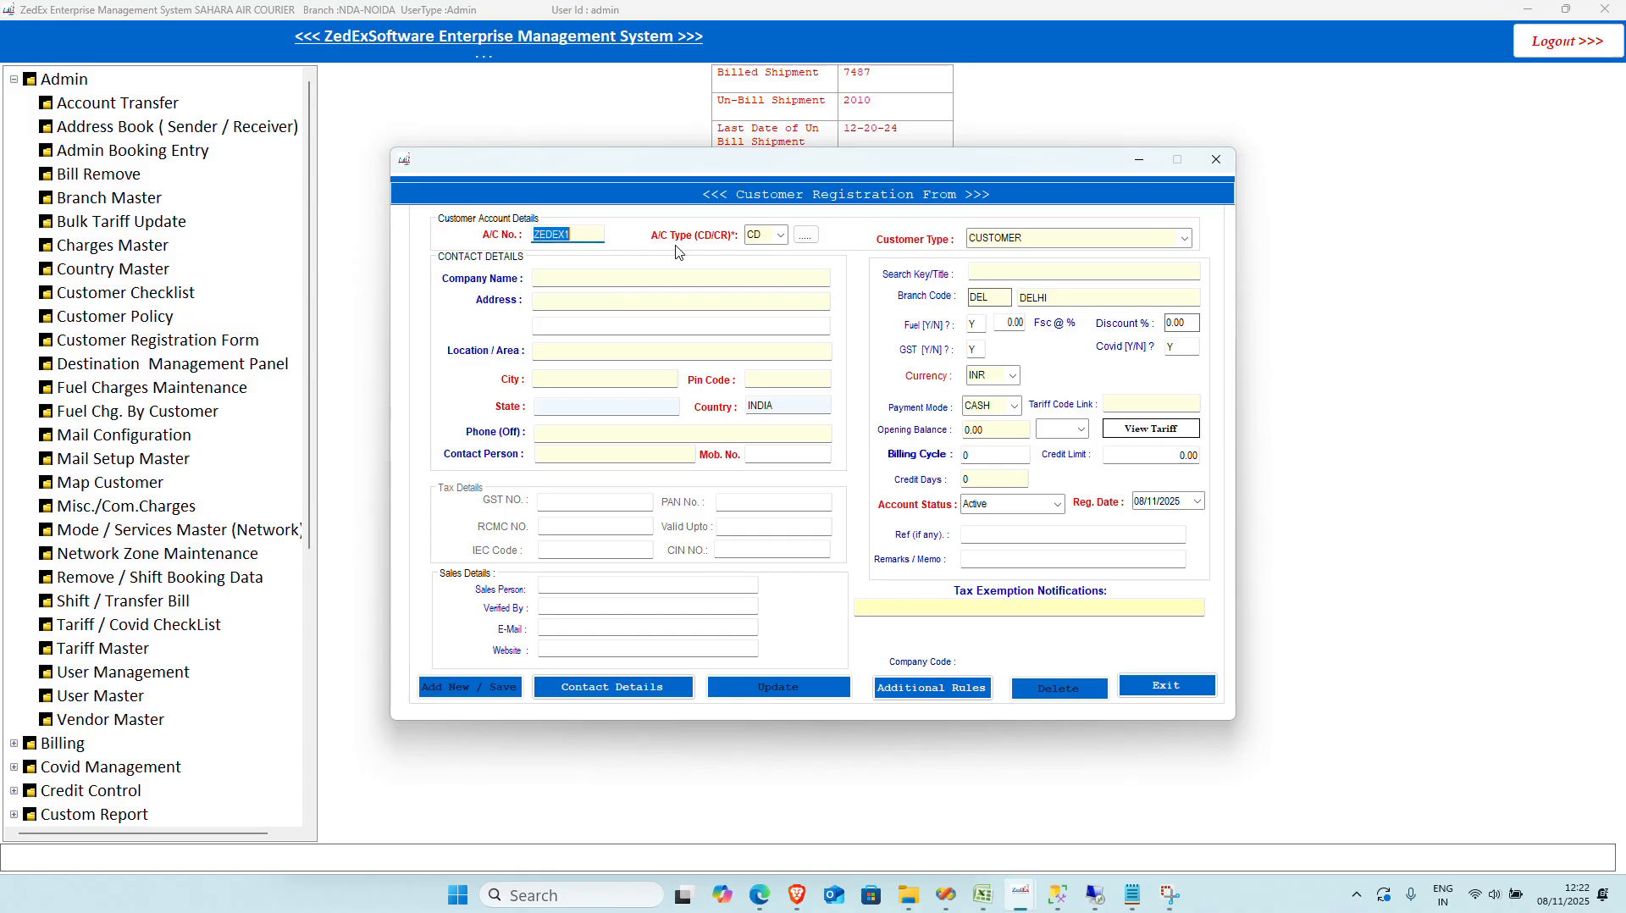
key("Return")
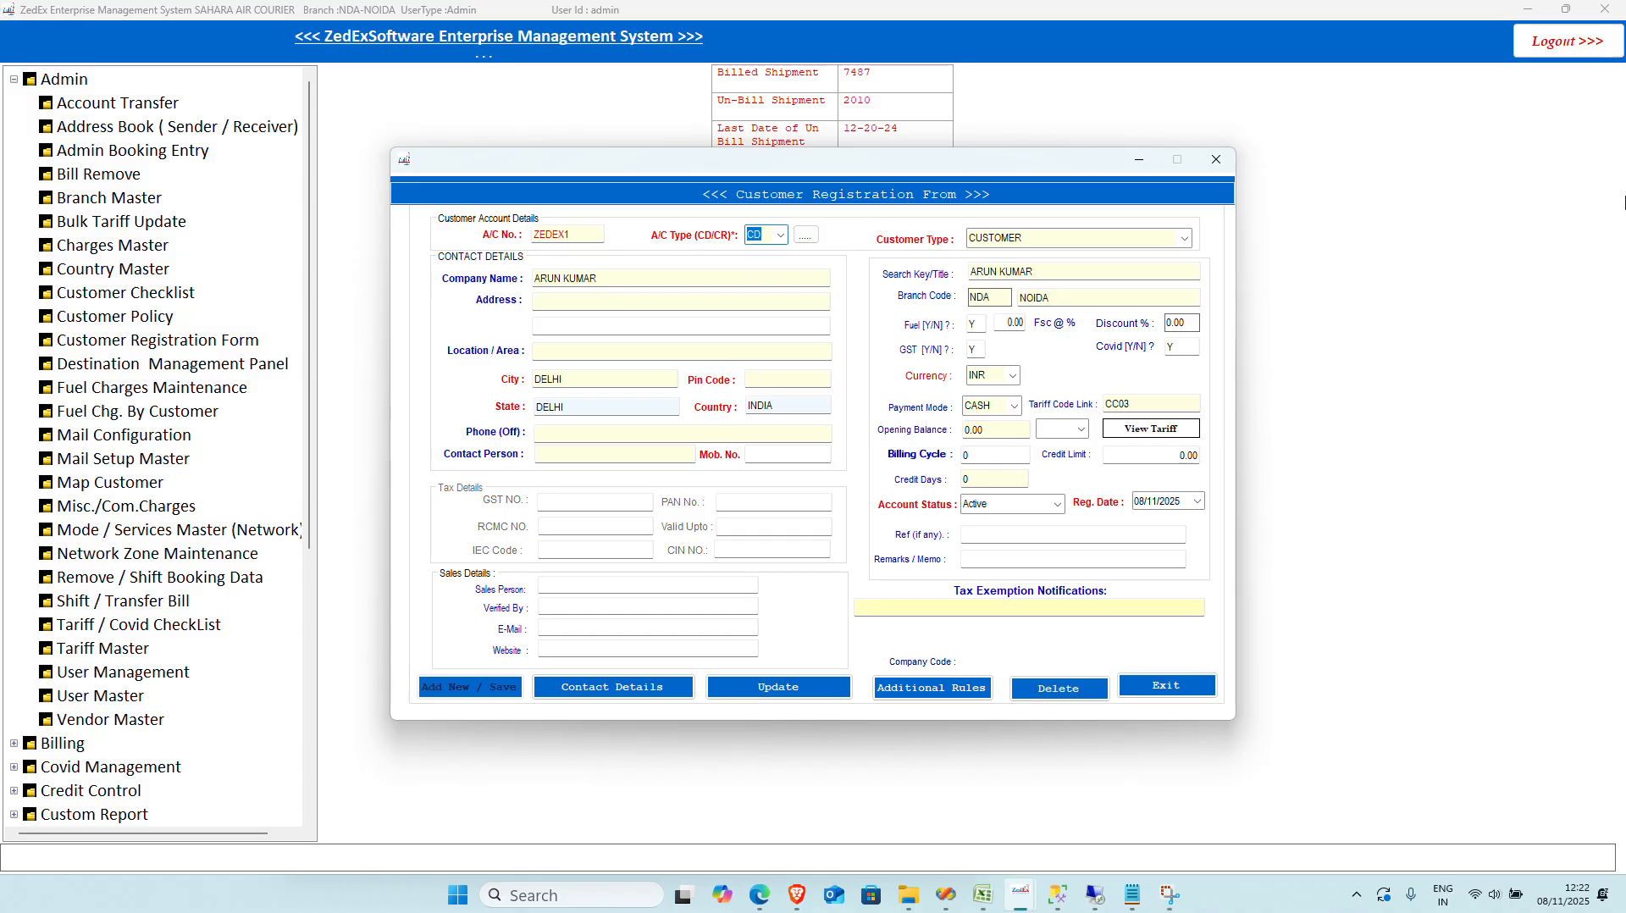
Step: Copy the customer's account number into Tariff Code Link, update the customer account and exit the form
left_click(583, 237)
key("ctrl+c")
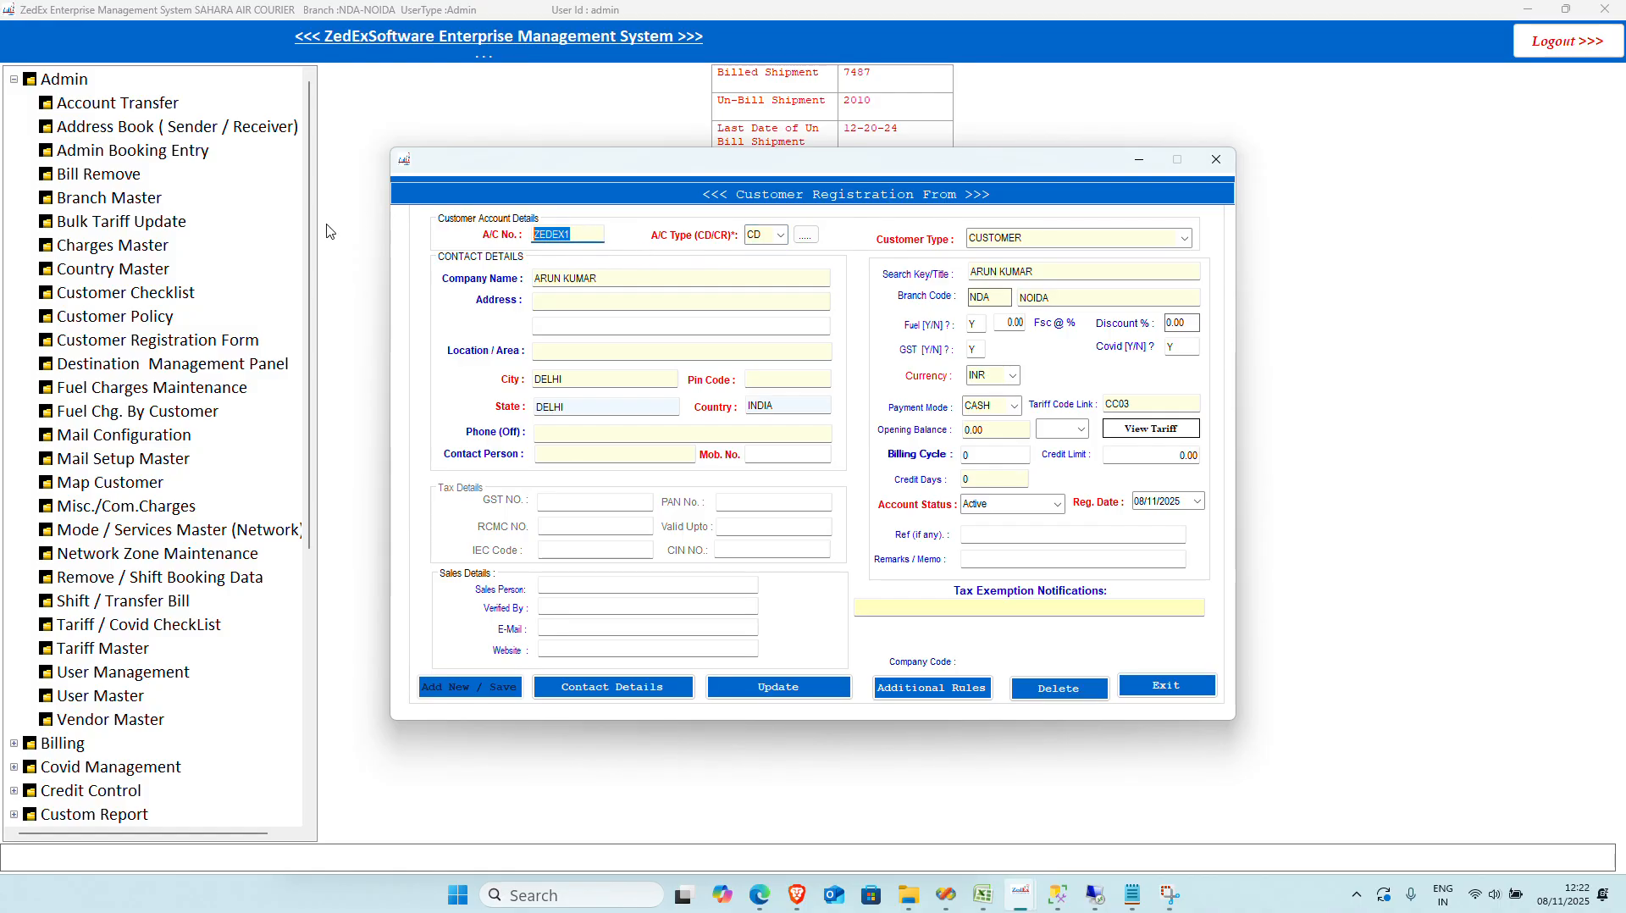
double_click(1156, 410)
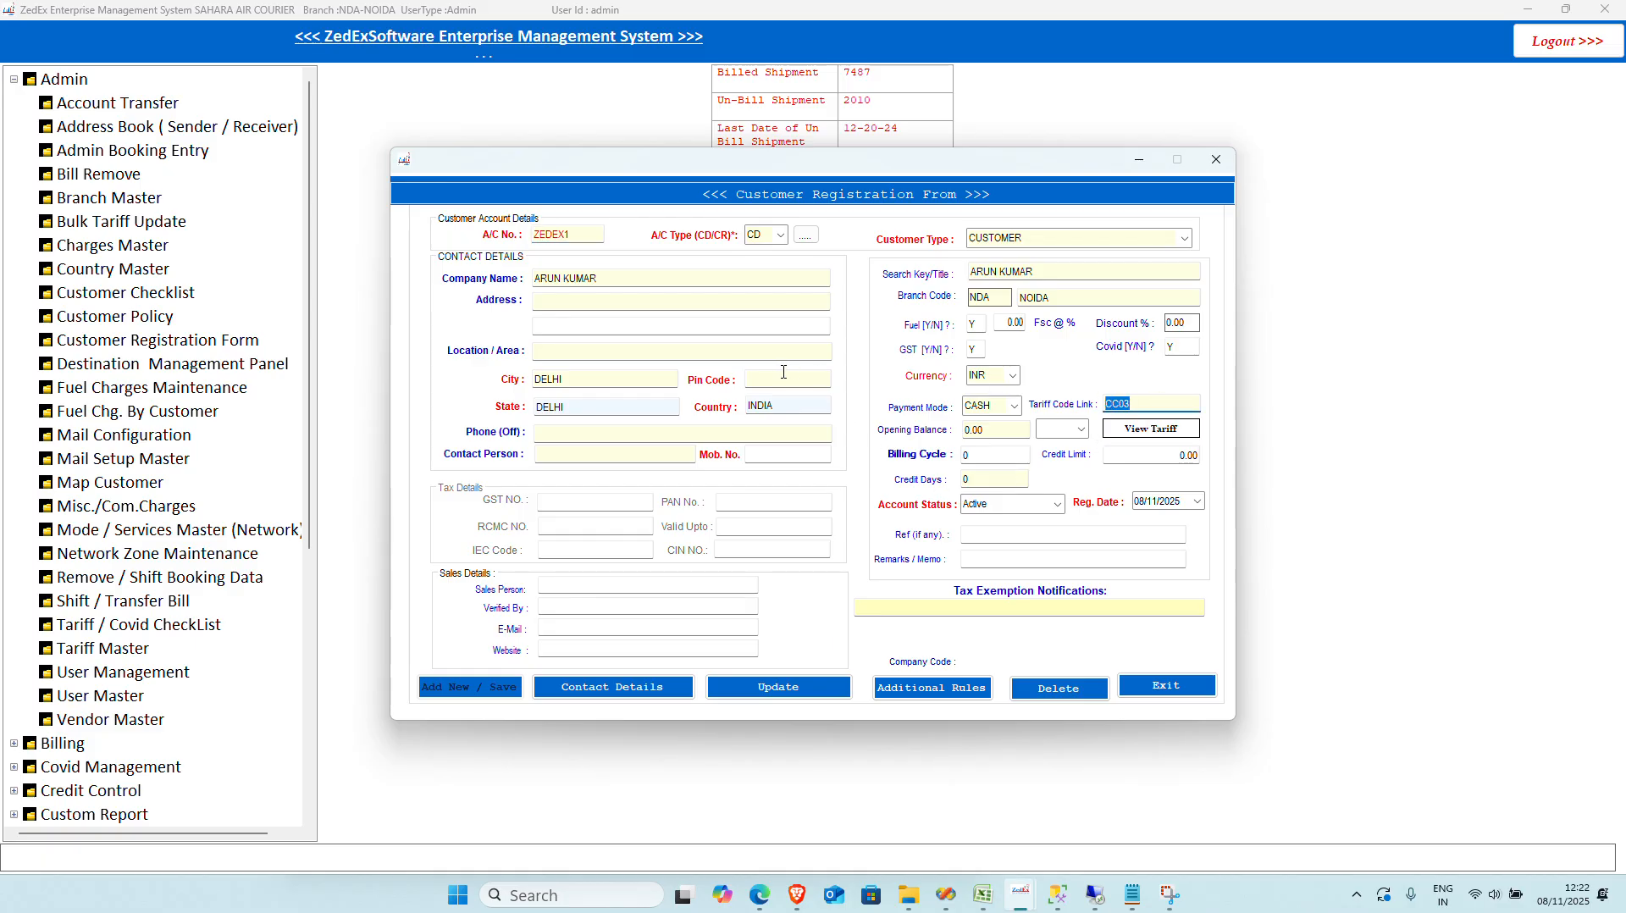
key("ctrl+v")
left_click(1153, 432)
left_click(1152, 429)
left_click(870, 502)
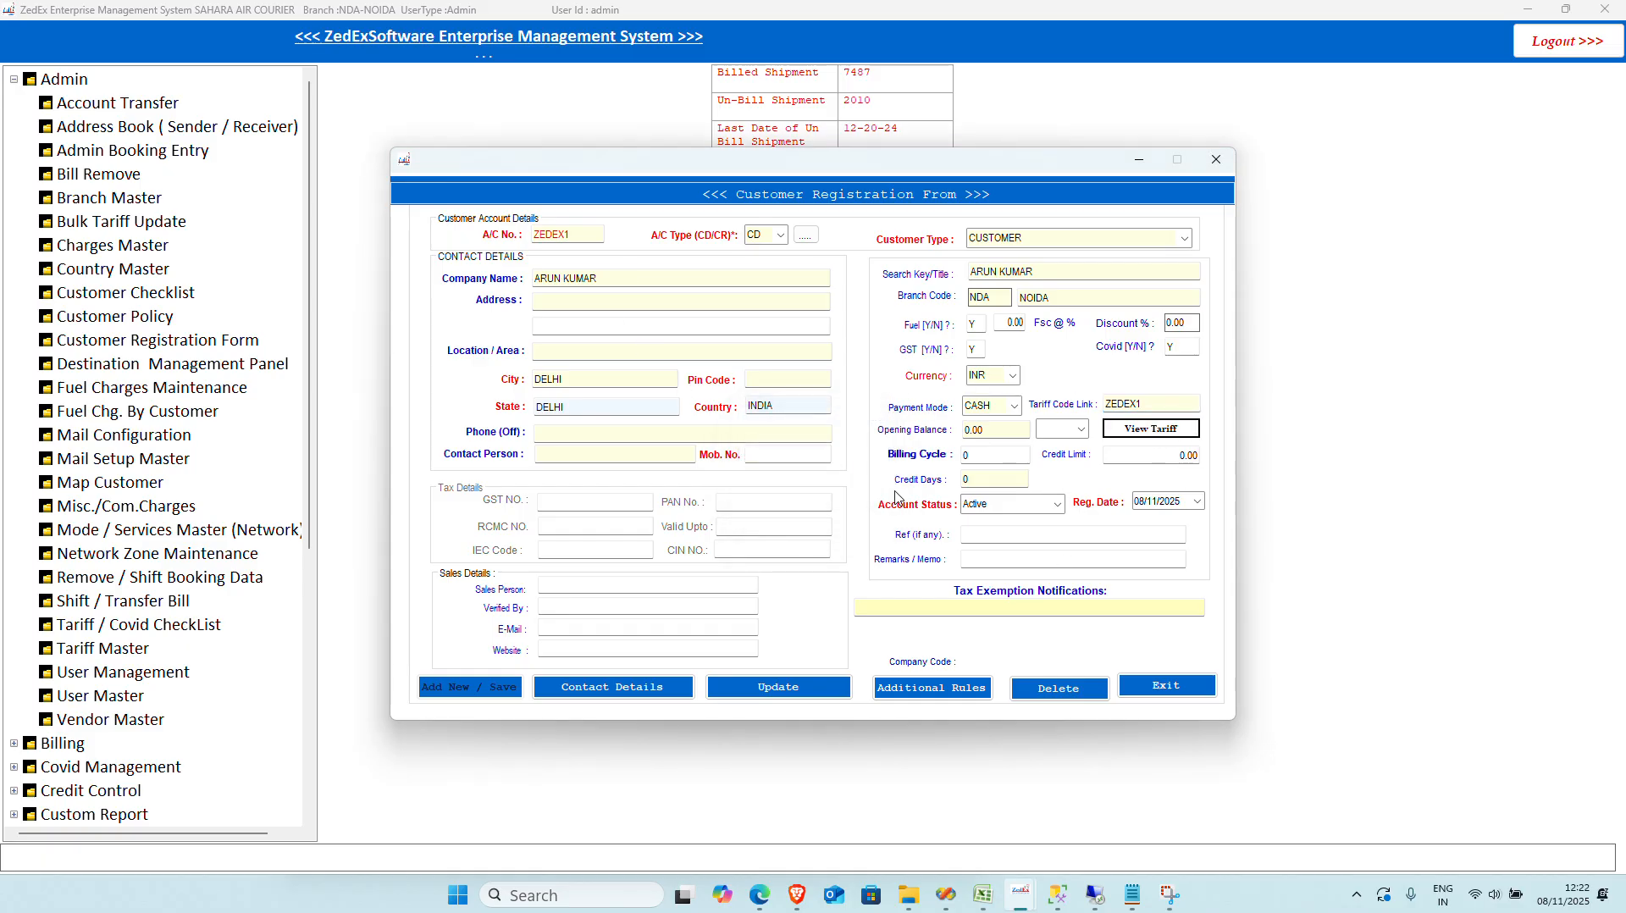
left_click(784, 688)
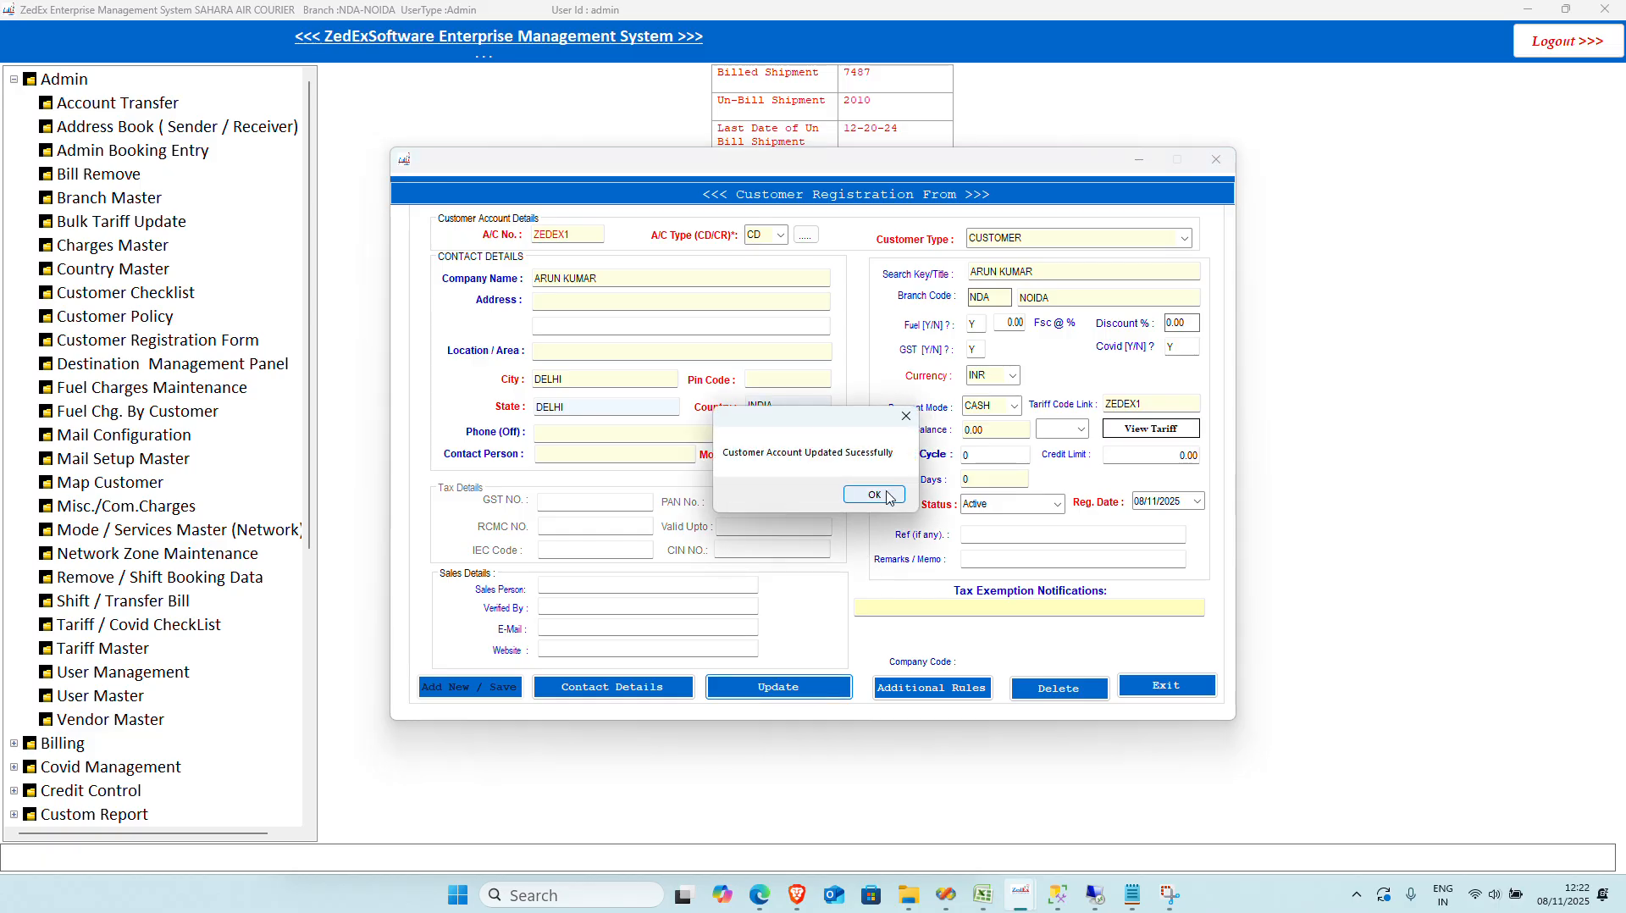
left_click(875, 496)
left_click(1196, 683)
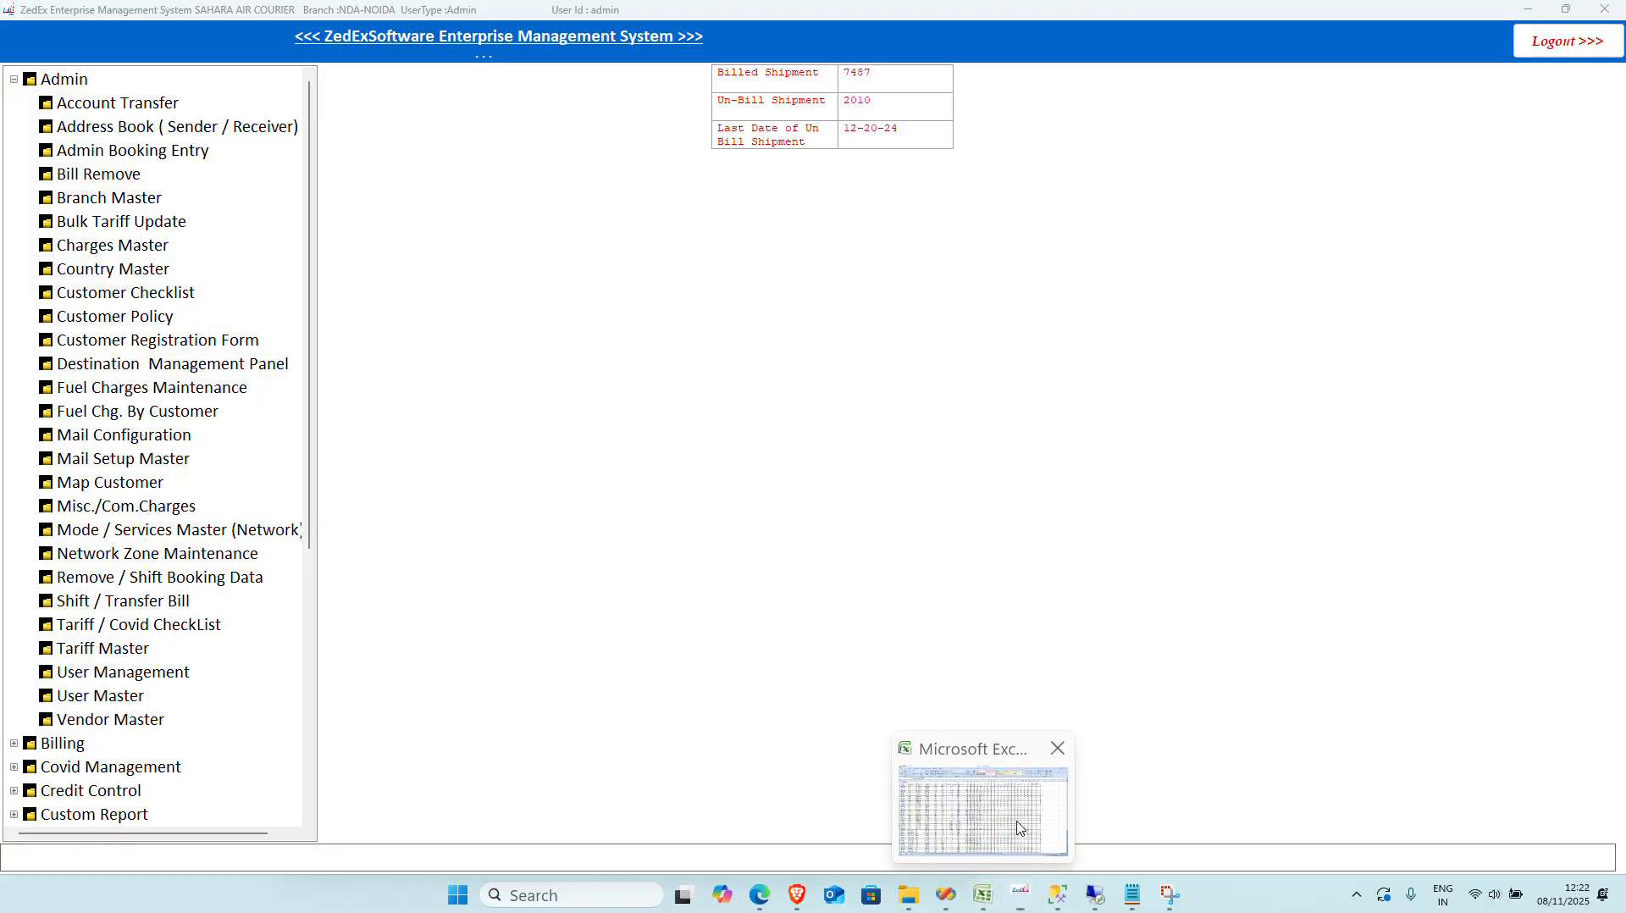
Step: Switch back to the Excel tariff sheet and highlight the COLOADER/ACNO cells A2:A26 of the DTDC rows
left_click(980, 896)
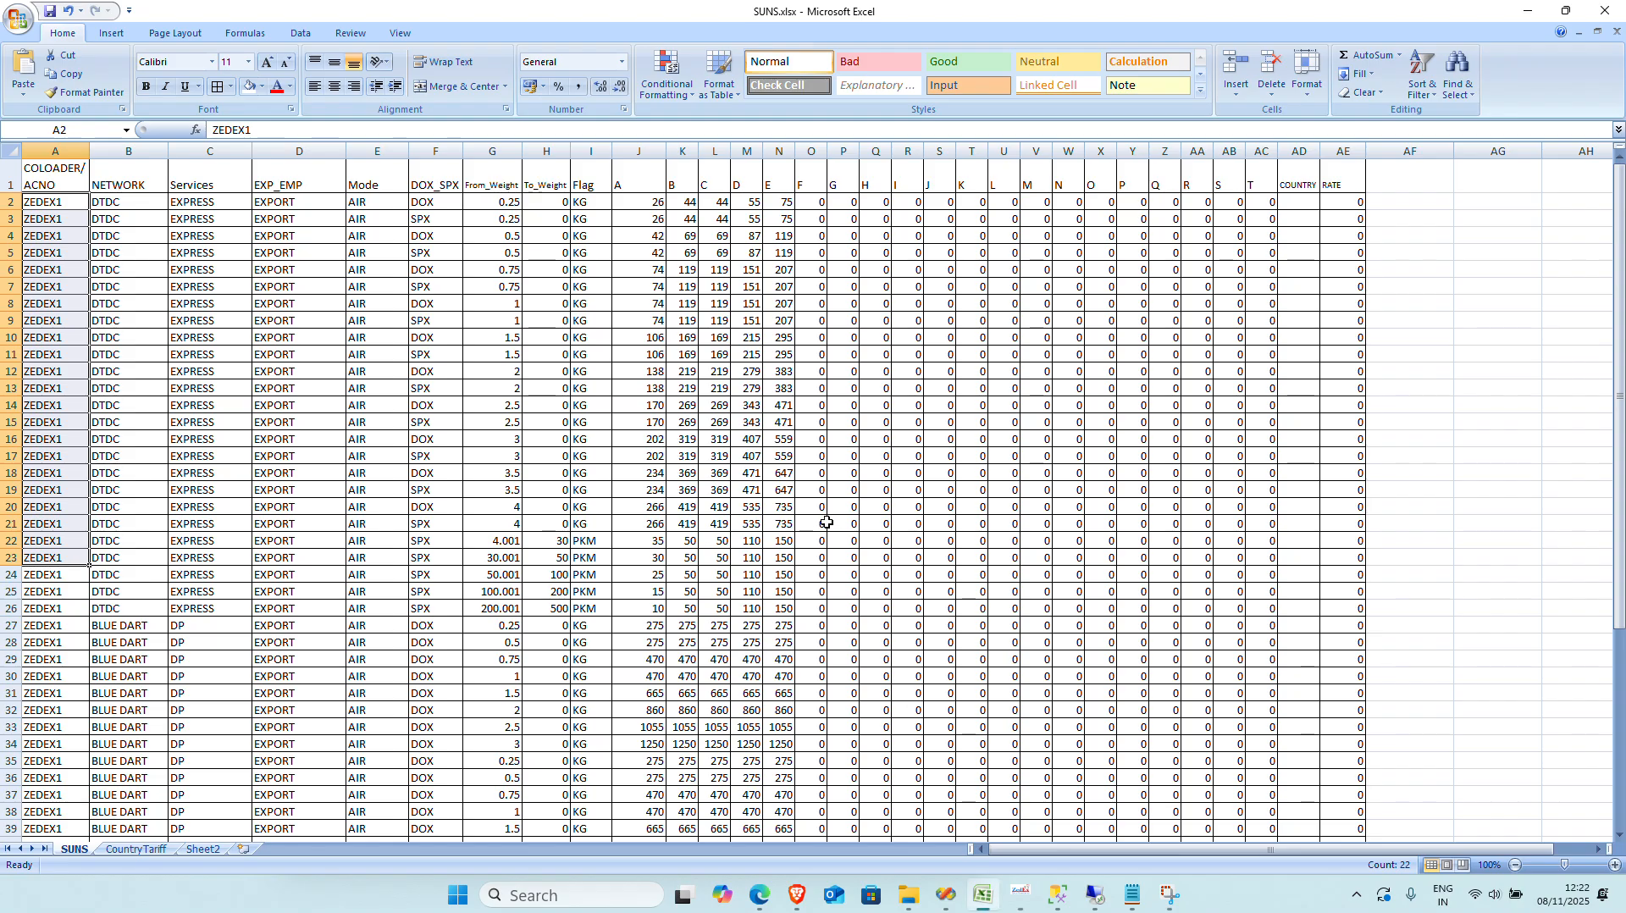
left_click(873, 507)
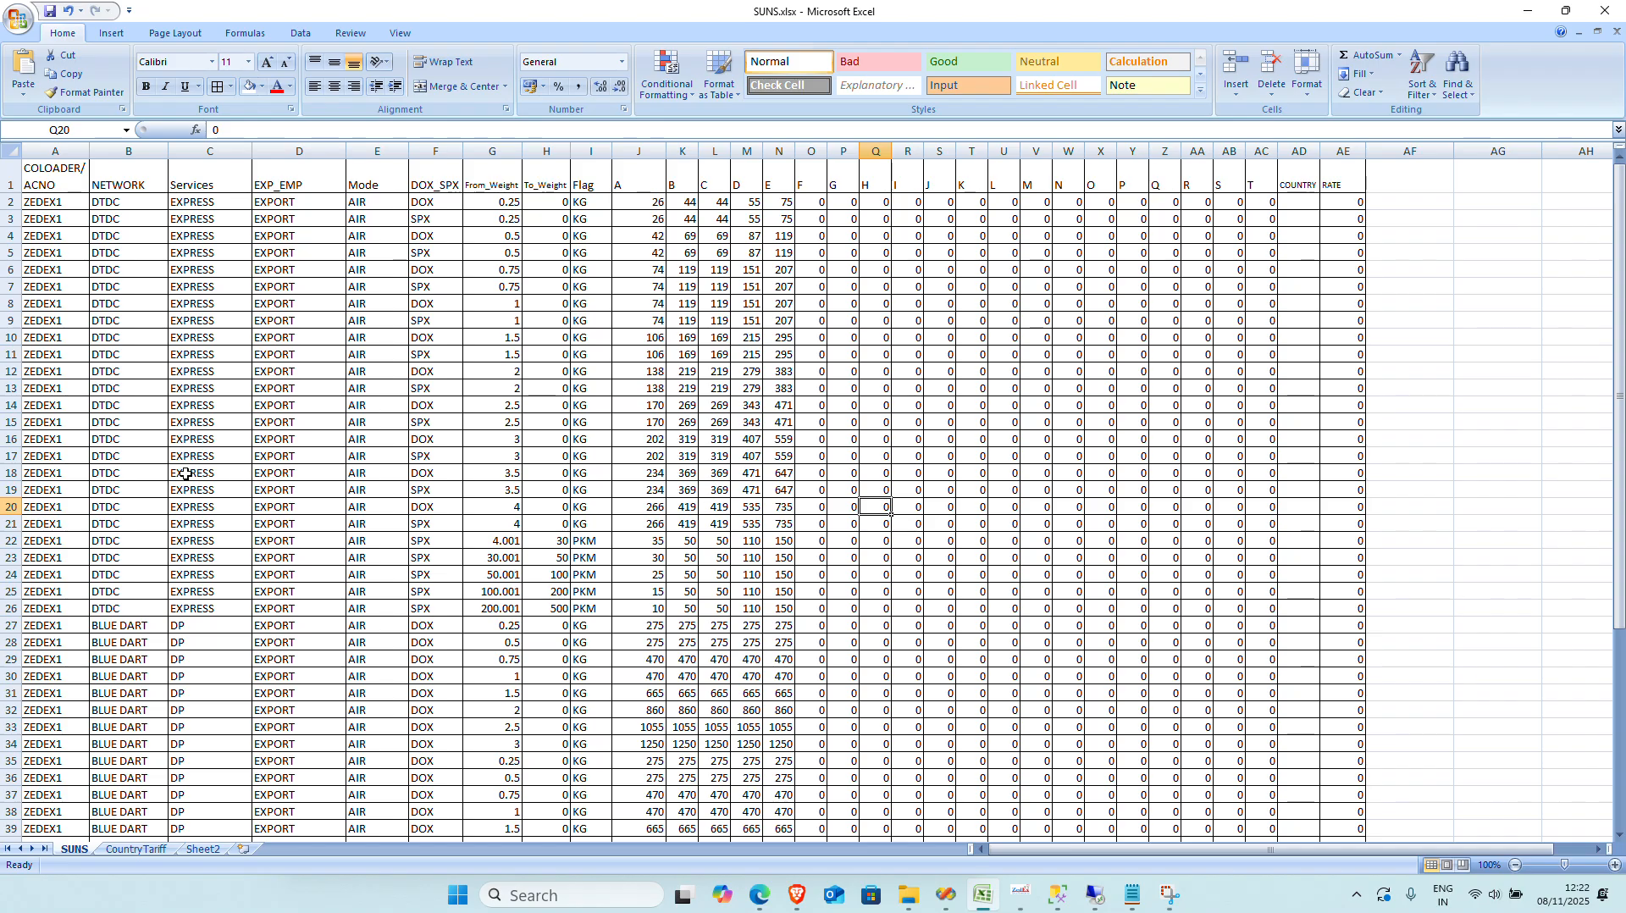
left_click(56, 204)
left_click_drag(56, 204, 77, 613)
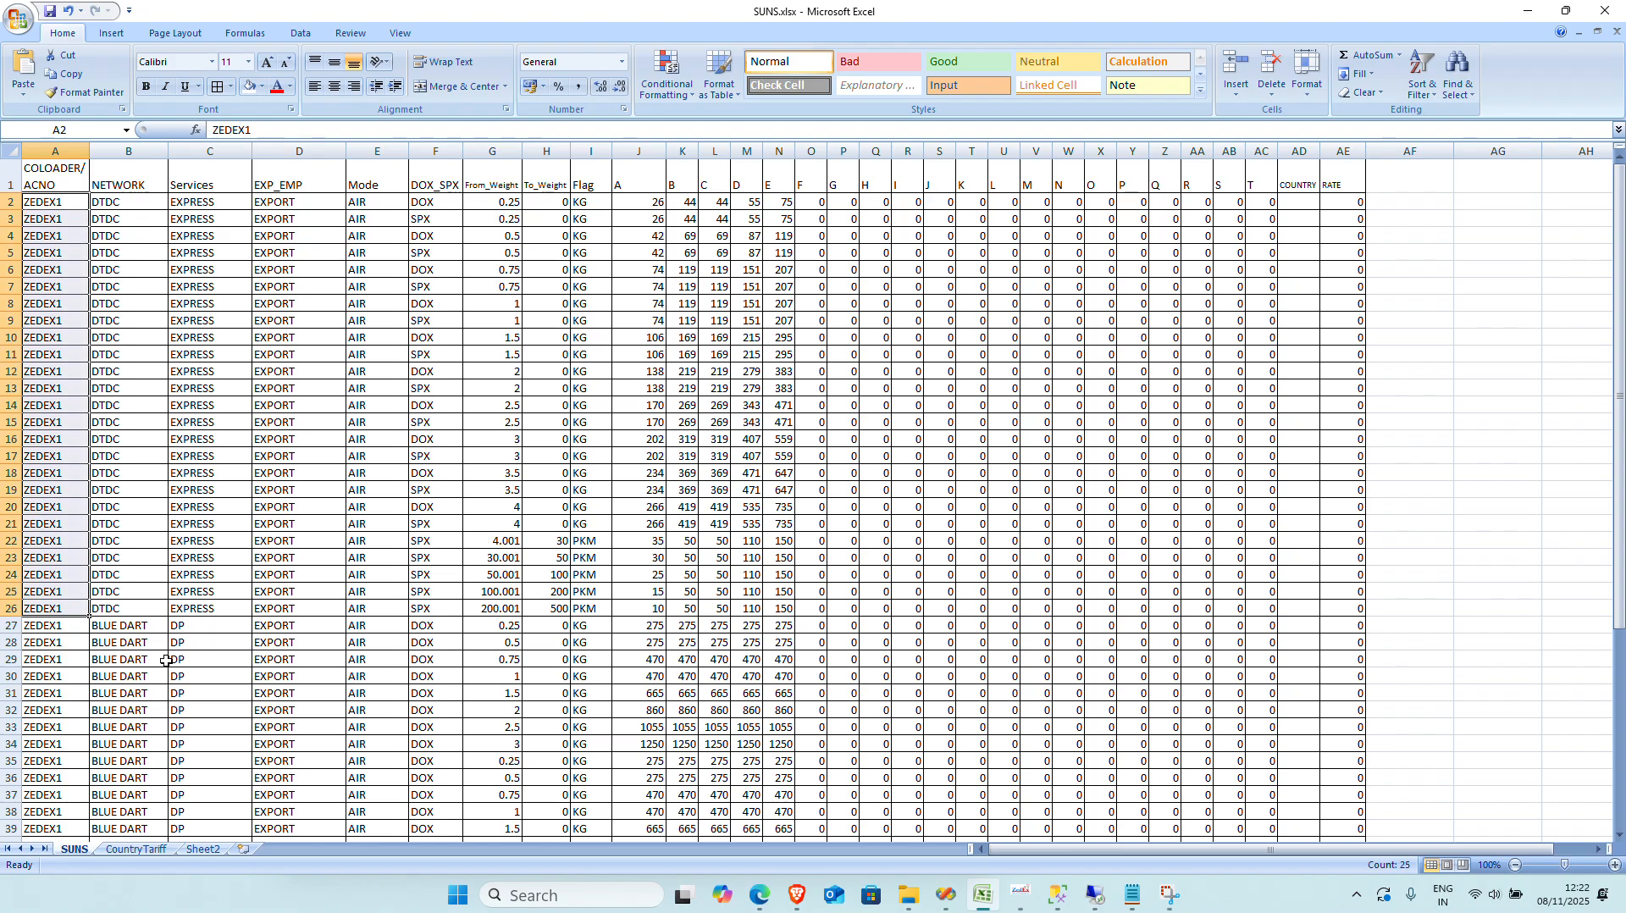
mouse_move(1032, 903)
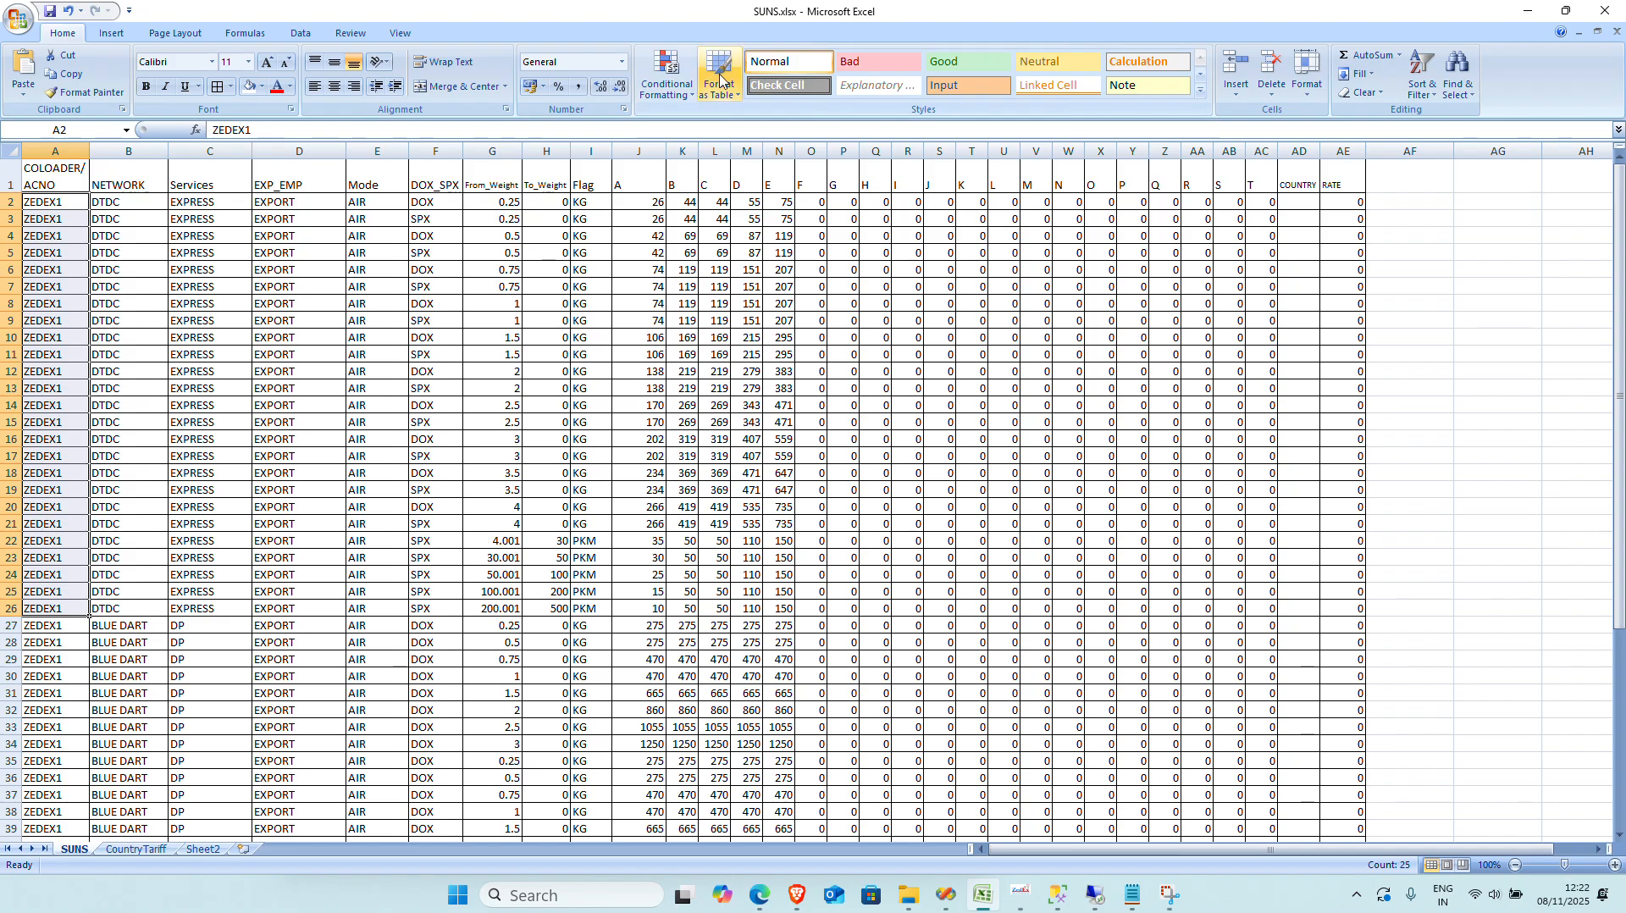
left_click(713, 40)
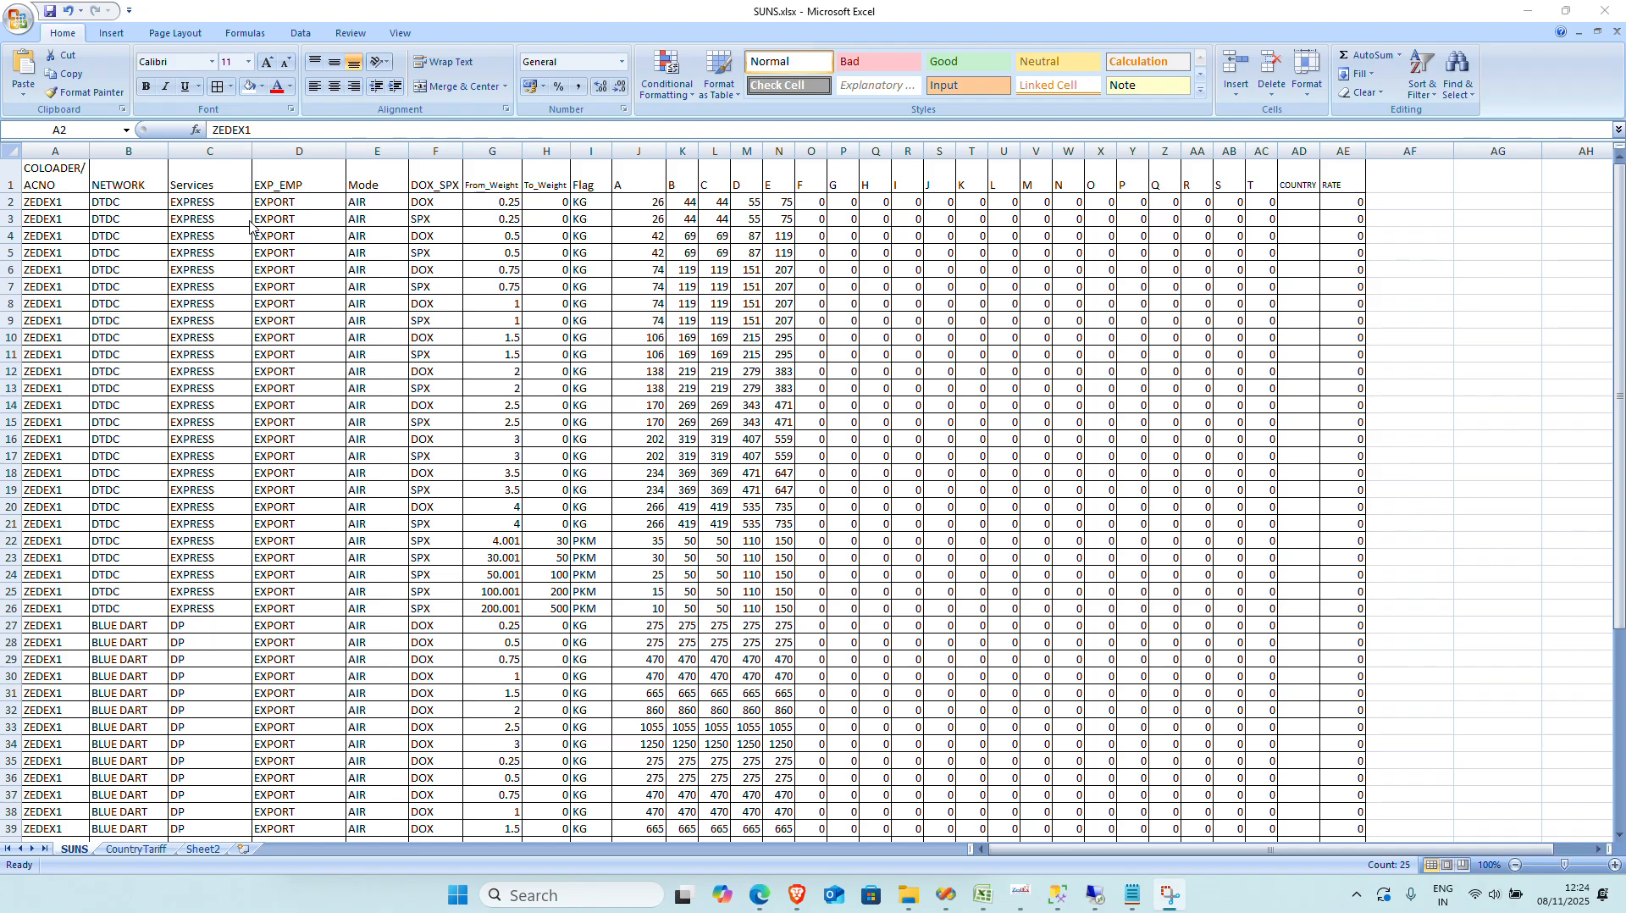
Step: Examine the account and NETWORK columns across the DTDC and BLUE DART tariff rows
left_click(28, 209)
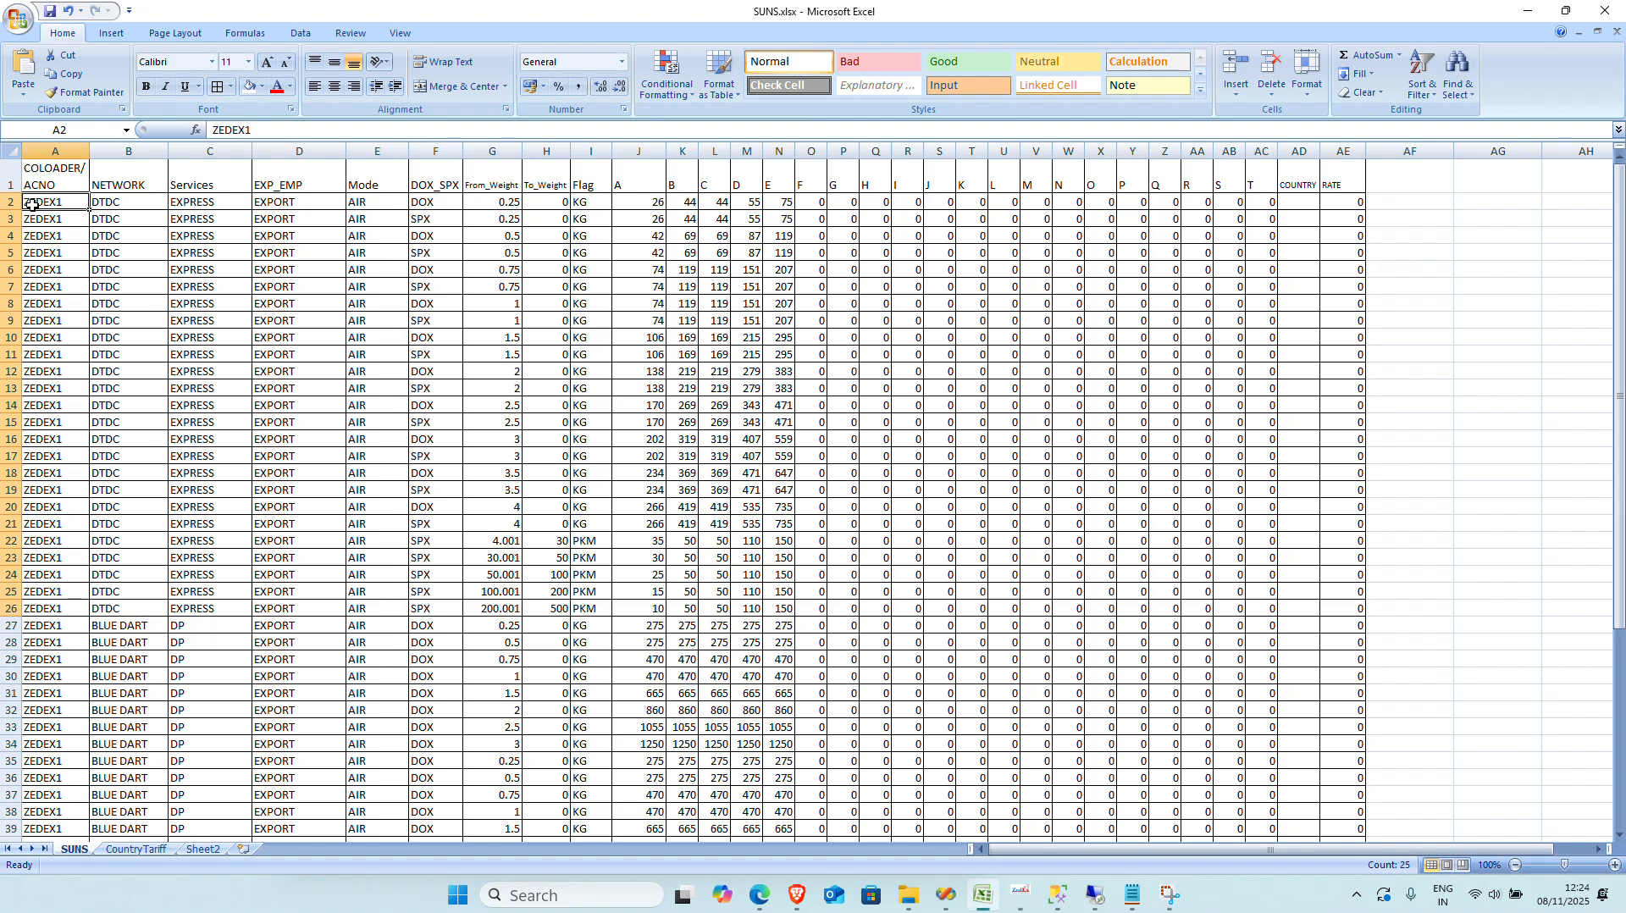
left_click(143, 205)
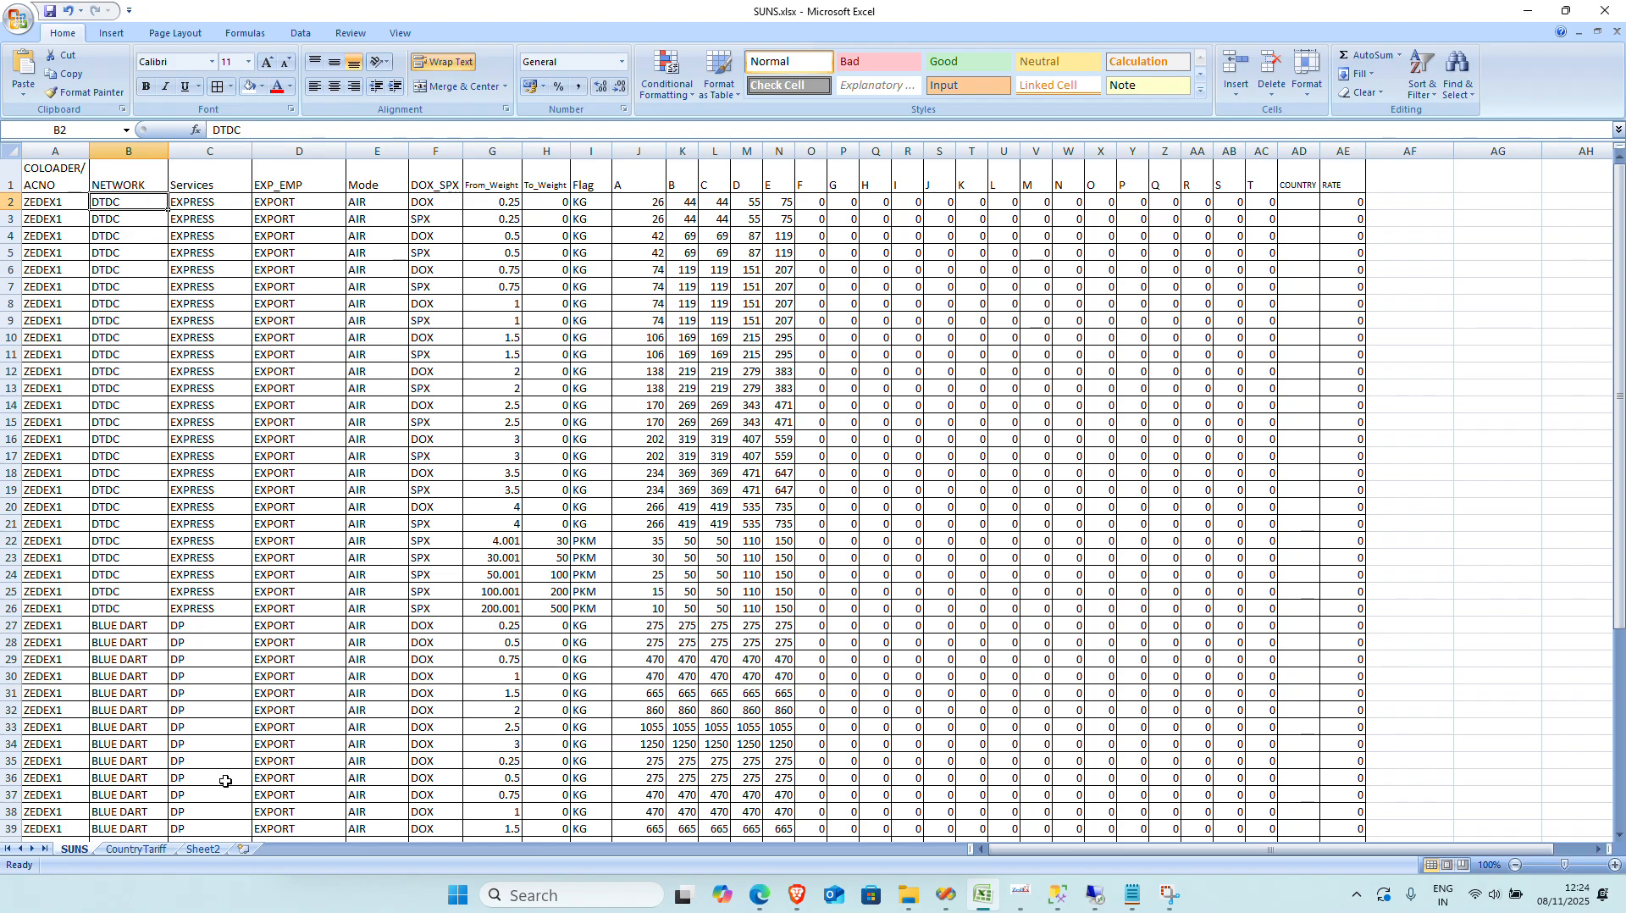
left_click(132, 642)
scroll(140, 670, "down", 8)
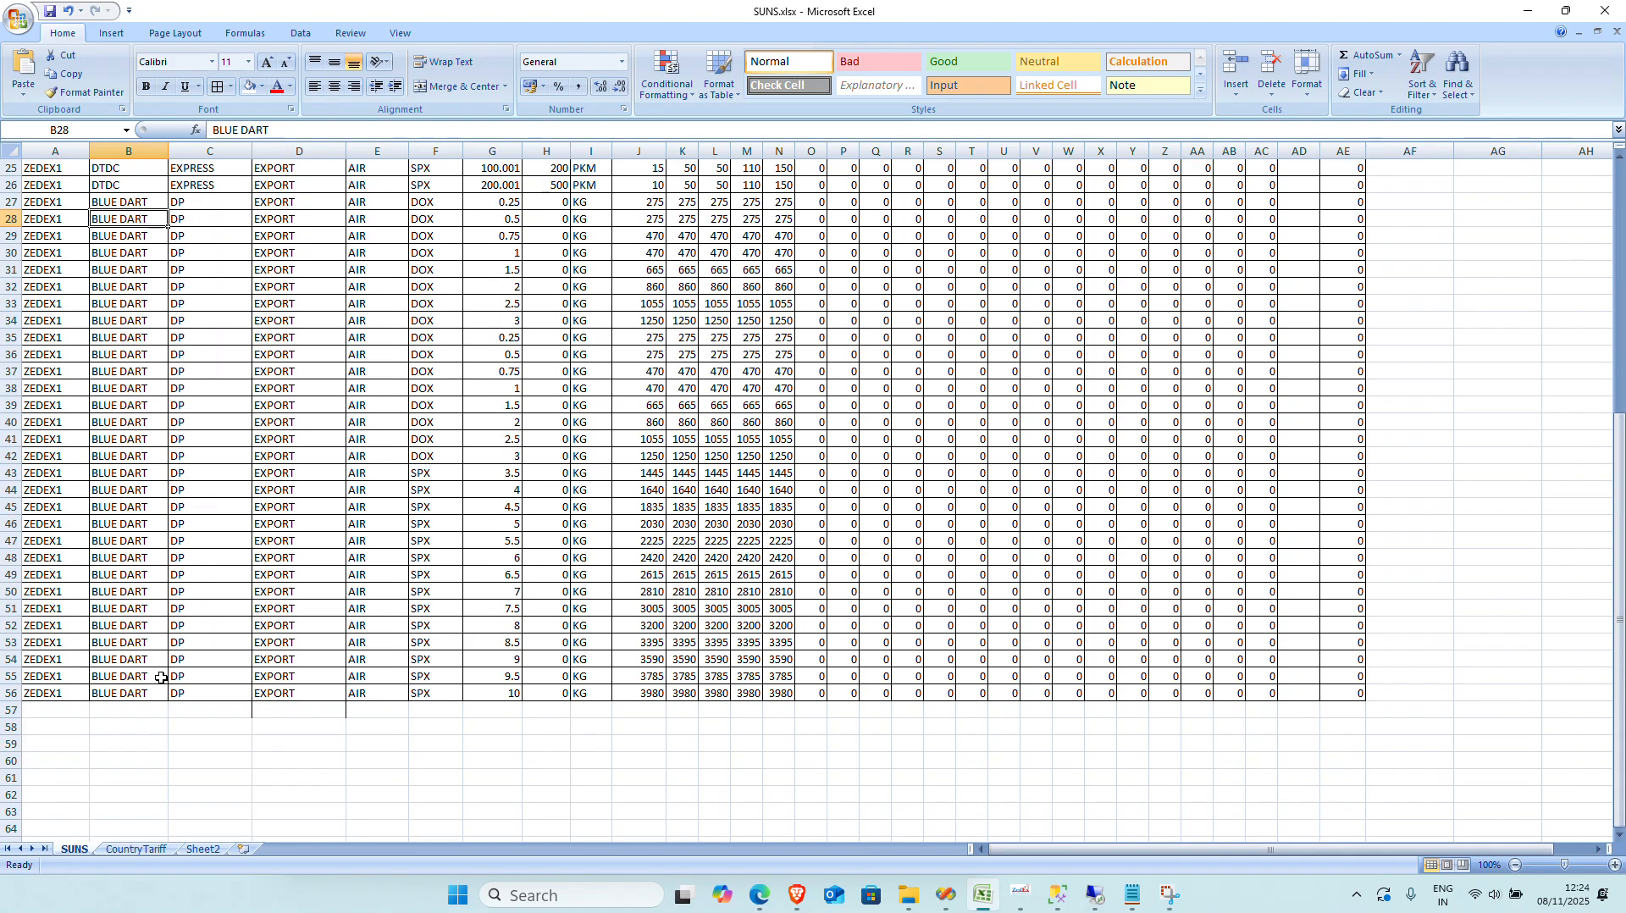
scroll(165, 677, "up", 6)
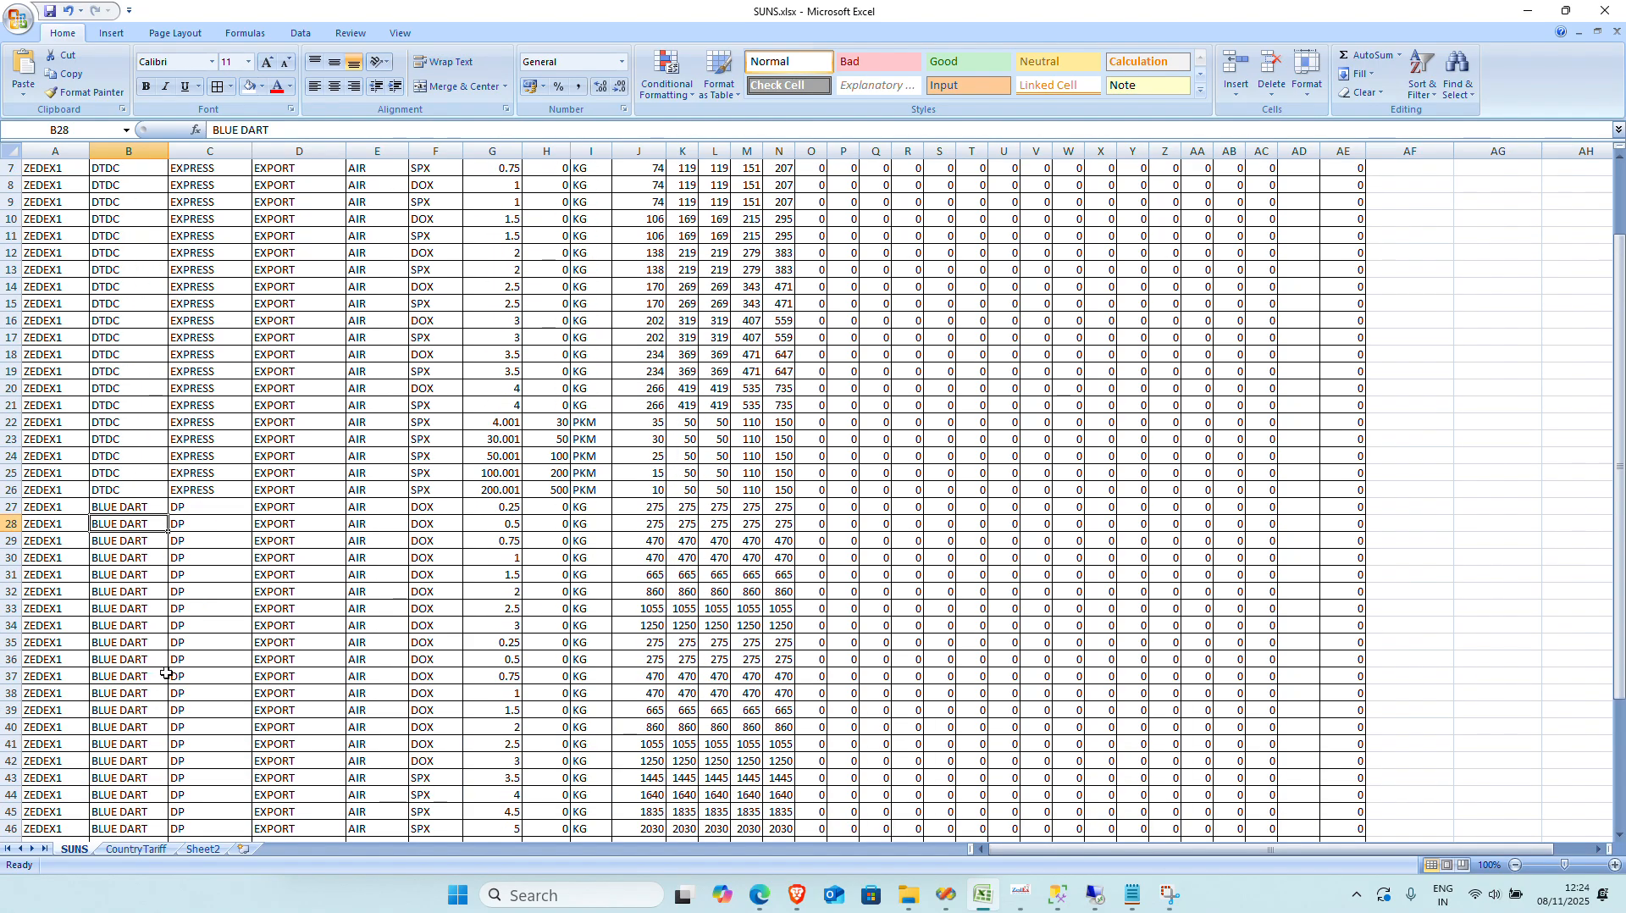
scroll(165, 640, "up", 2)
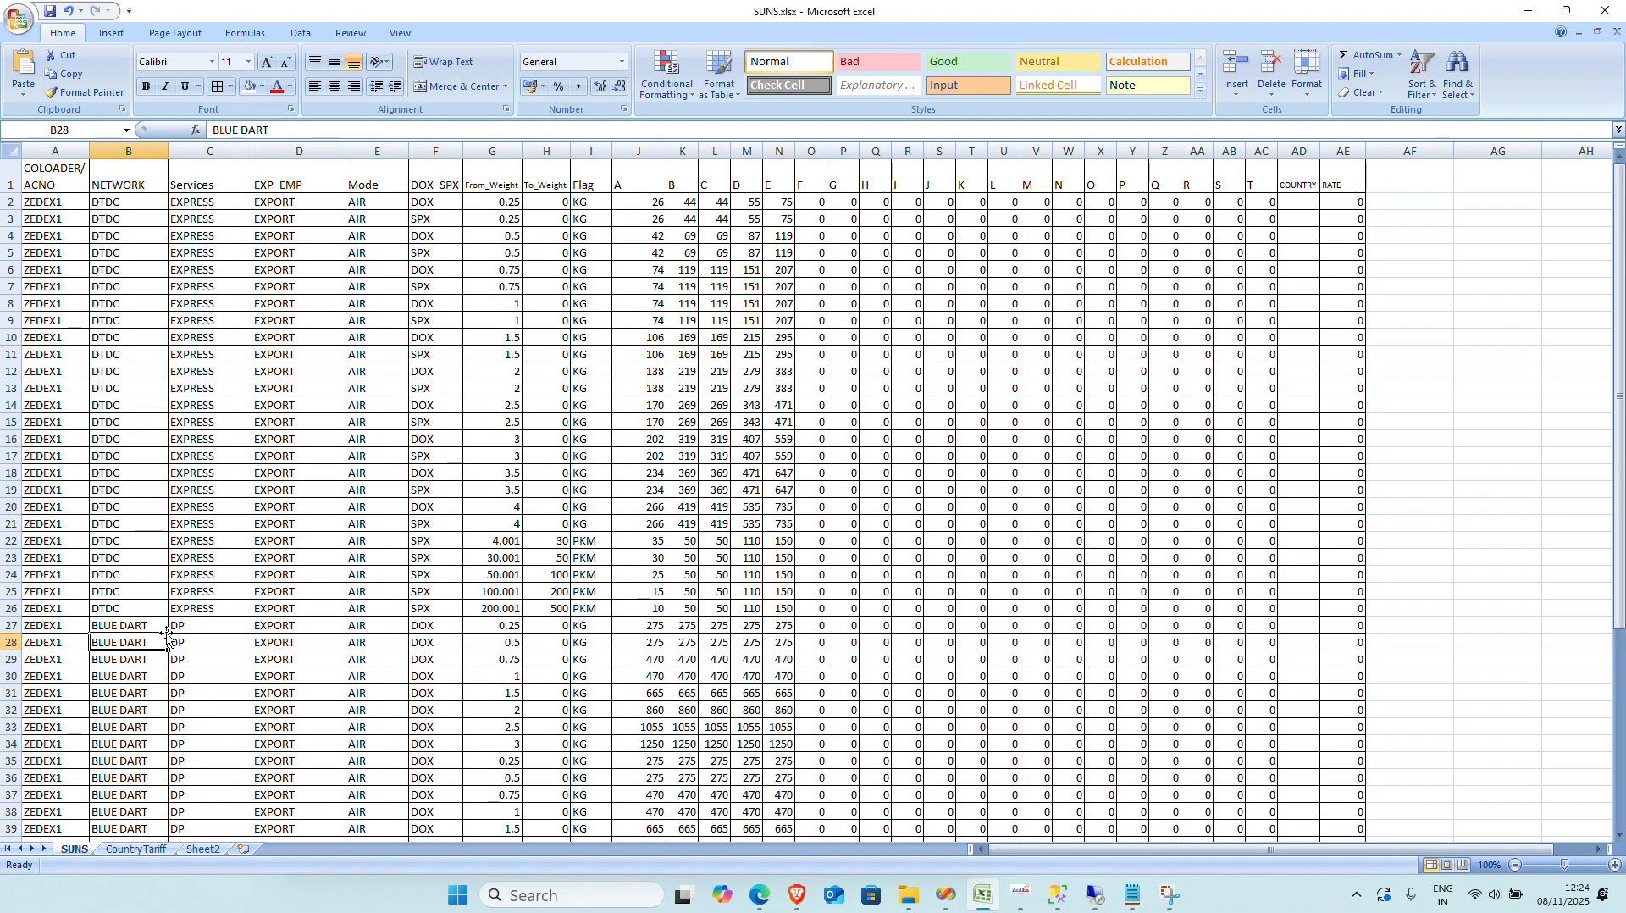
Step: Review the Services, EXP_EMP and Mode columns of the tariff sheet
left_click(221, 203)
scroll(198, 475, "down", 1)
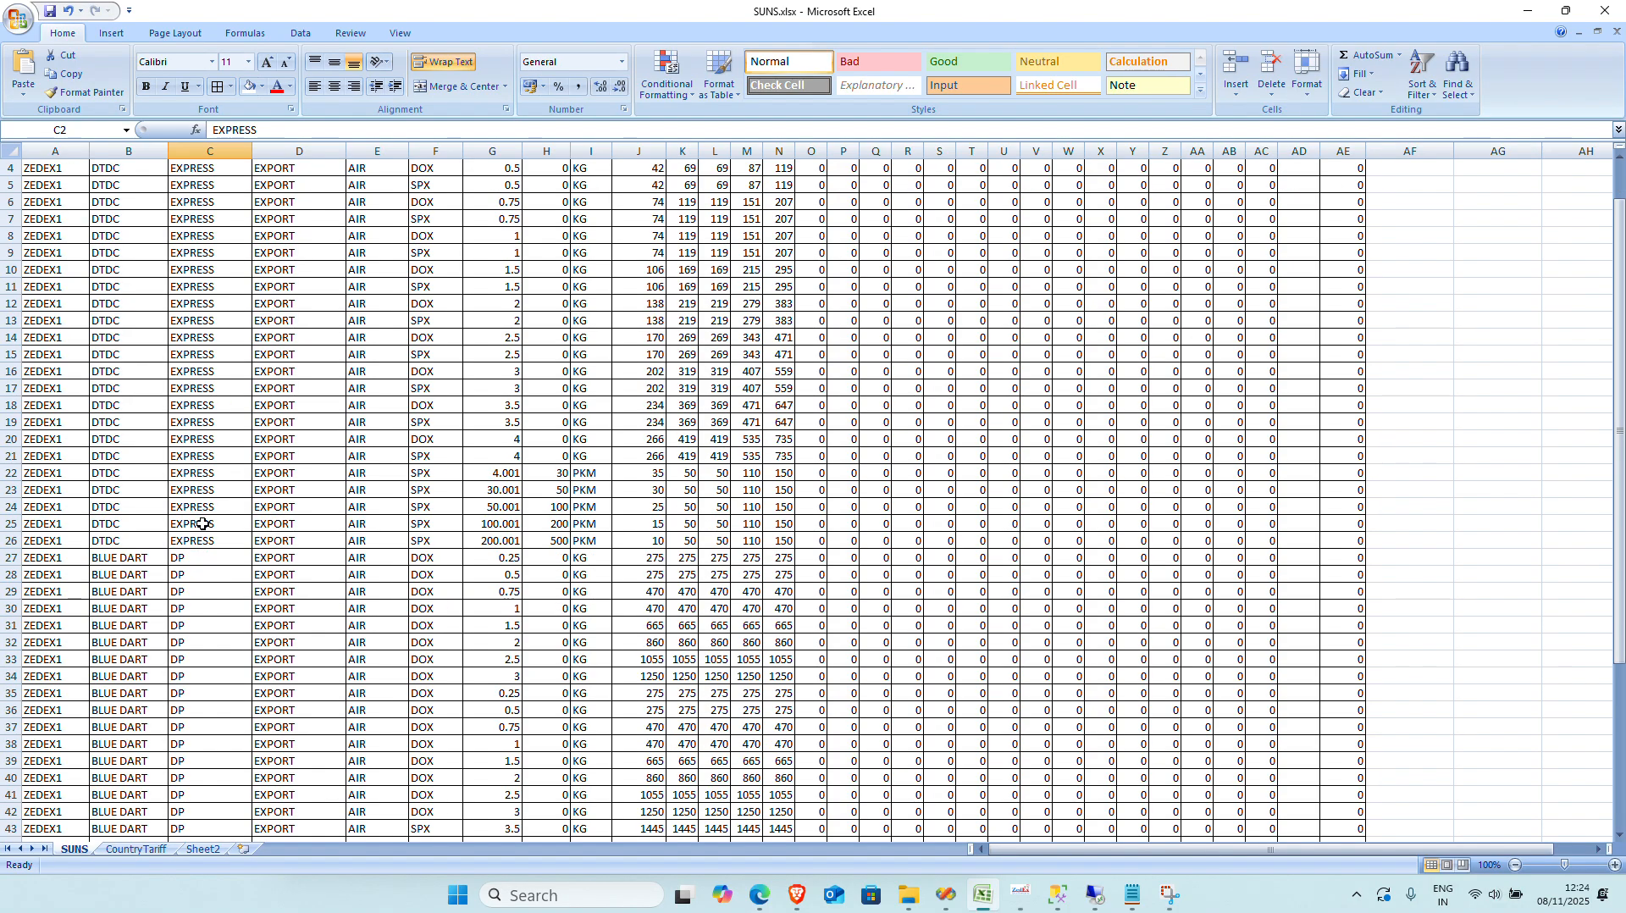
scroll(282, 612, "up", 1)
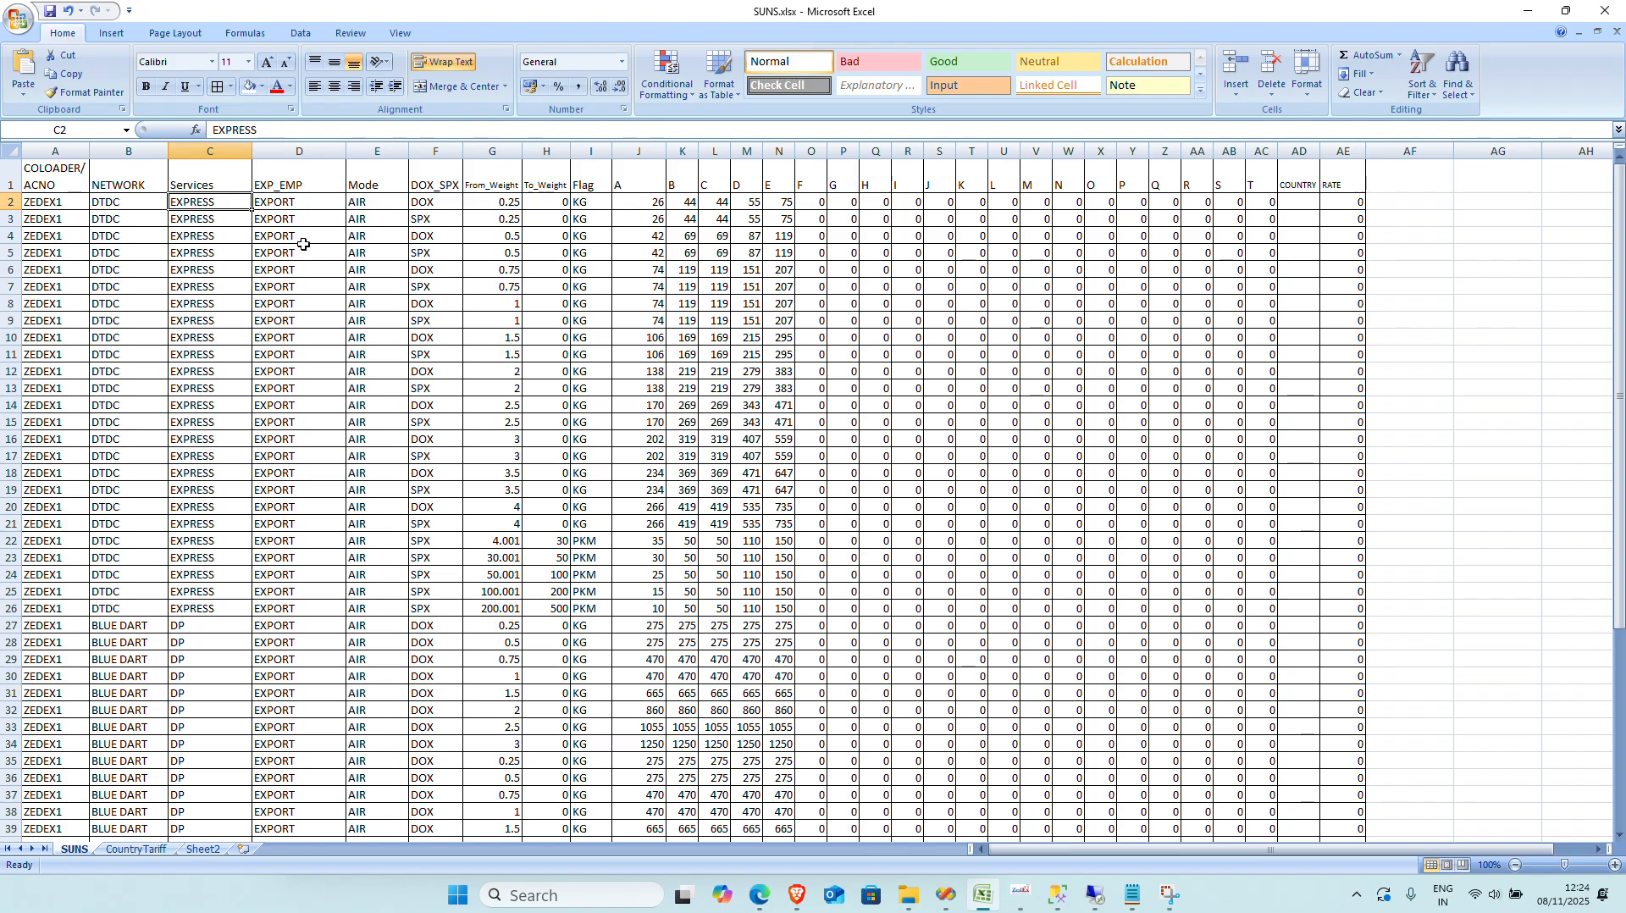
left_click(282, 206)
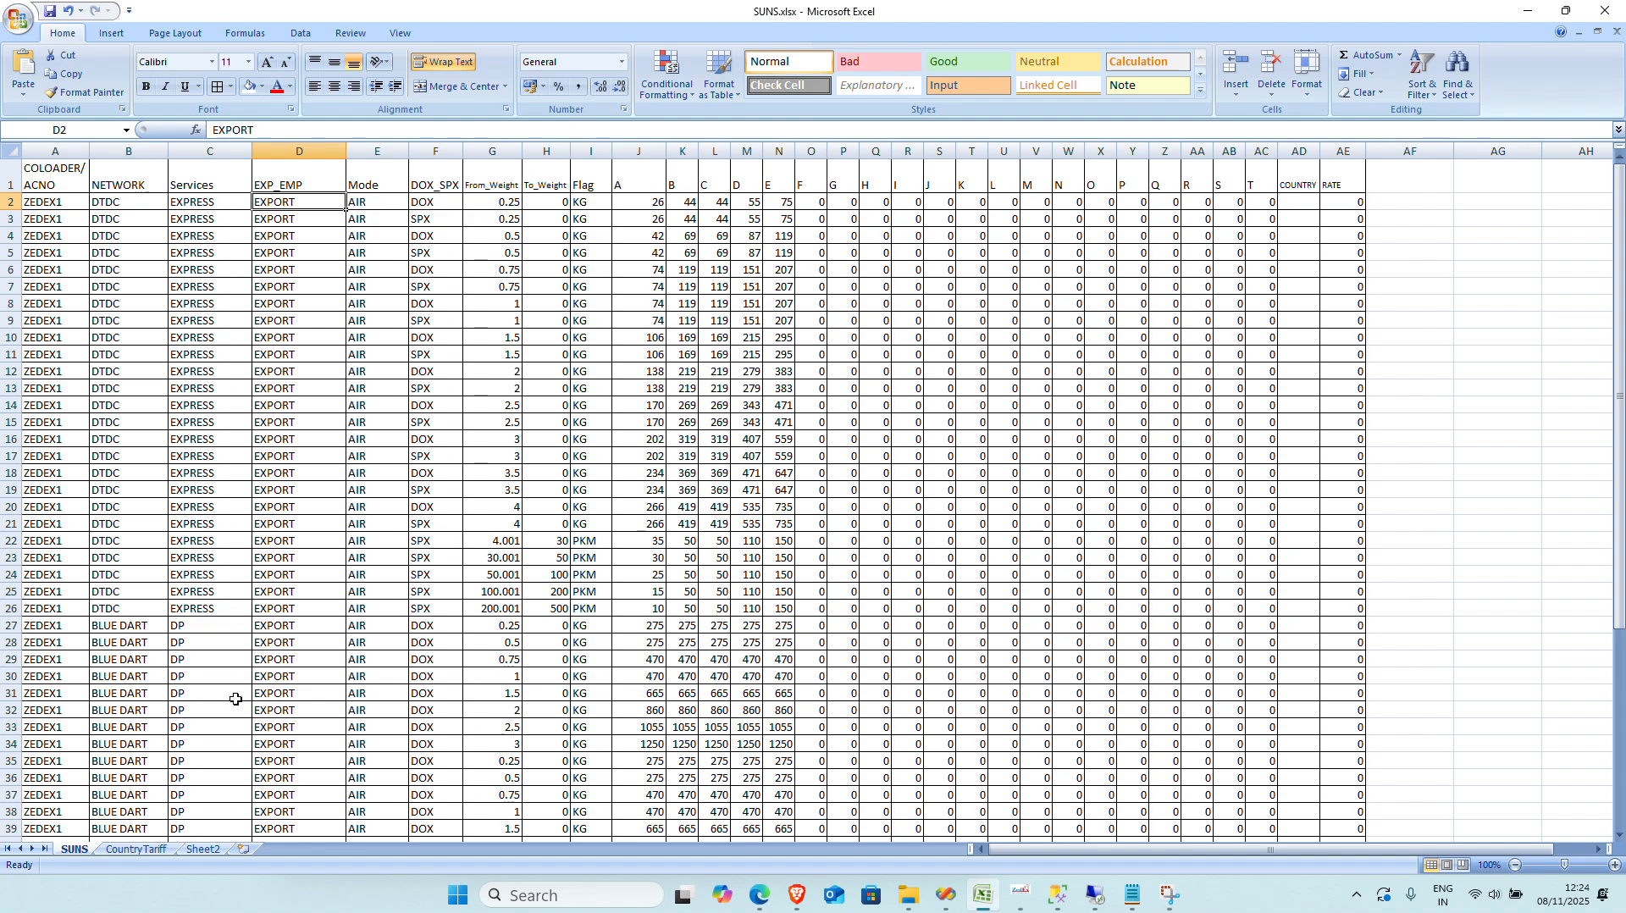
left_click(354, 207)
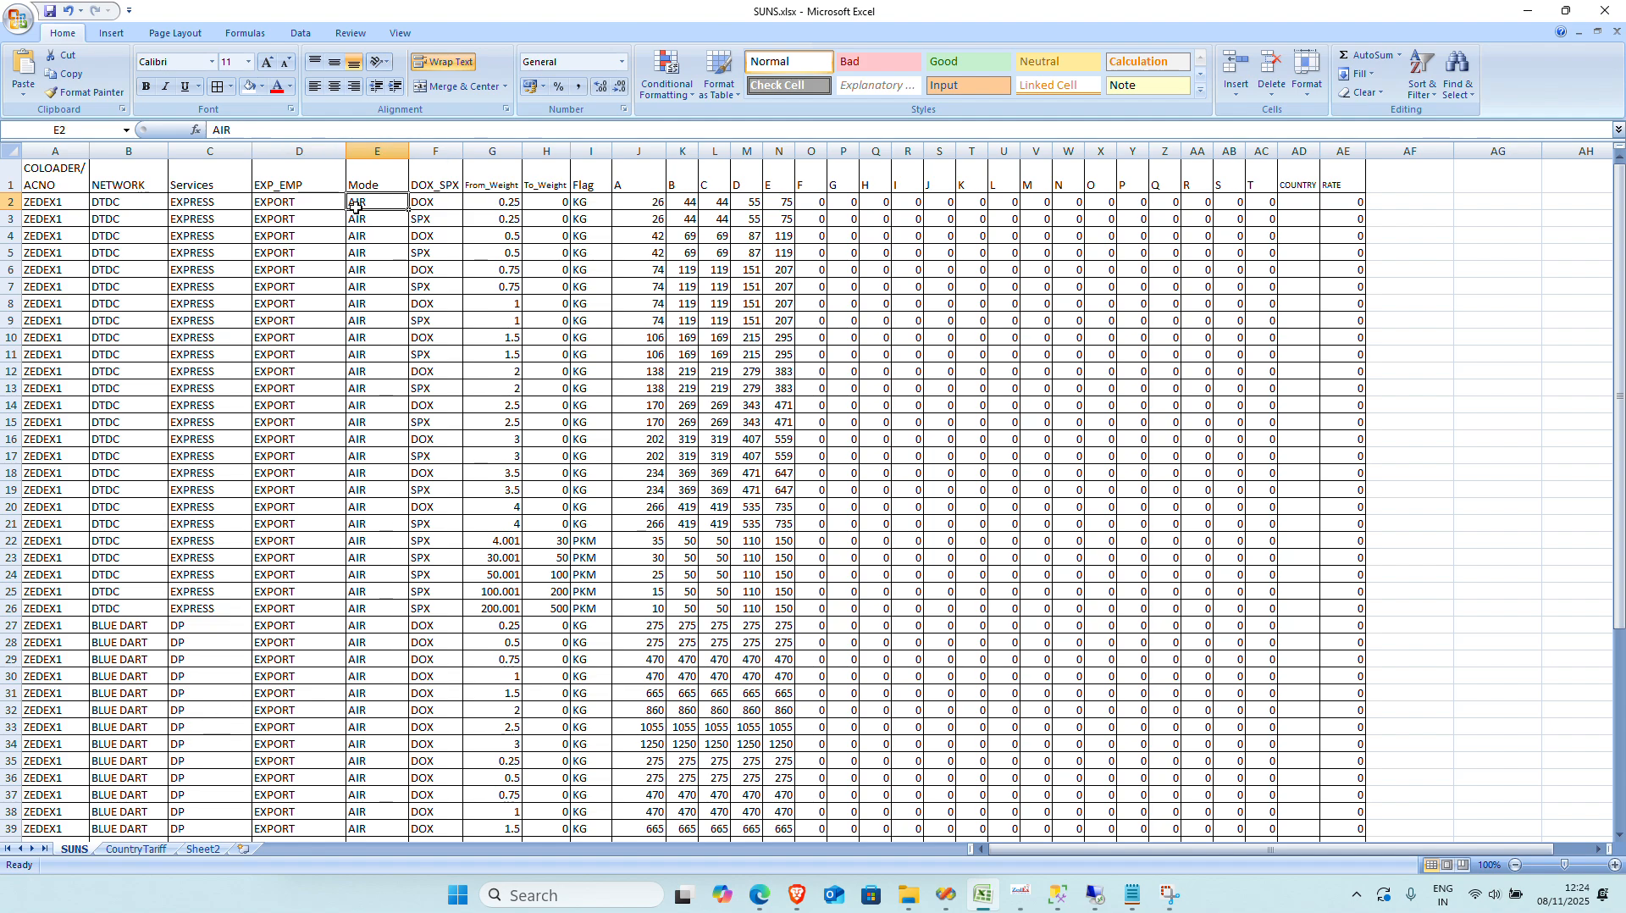
scroll(364, 508, "down", 3)
scroll(408, 563, "up", 3)
Step: Examine the DOX and SPX entries down the DOX_SPX column
left_click(443, 340)
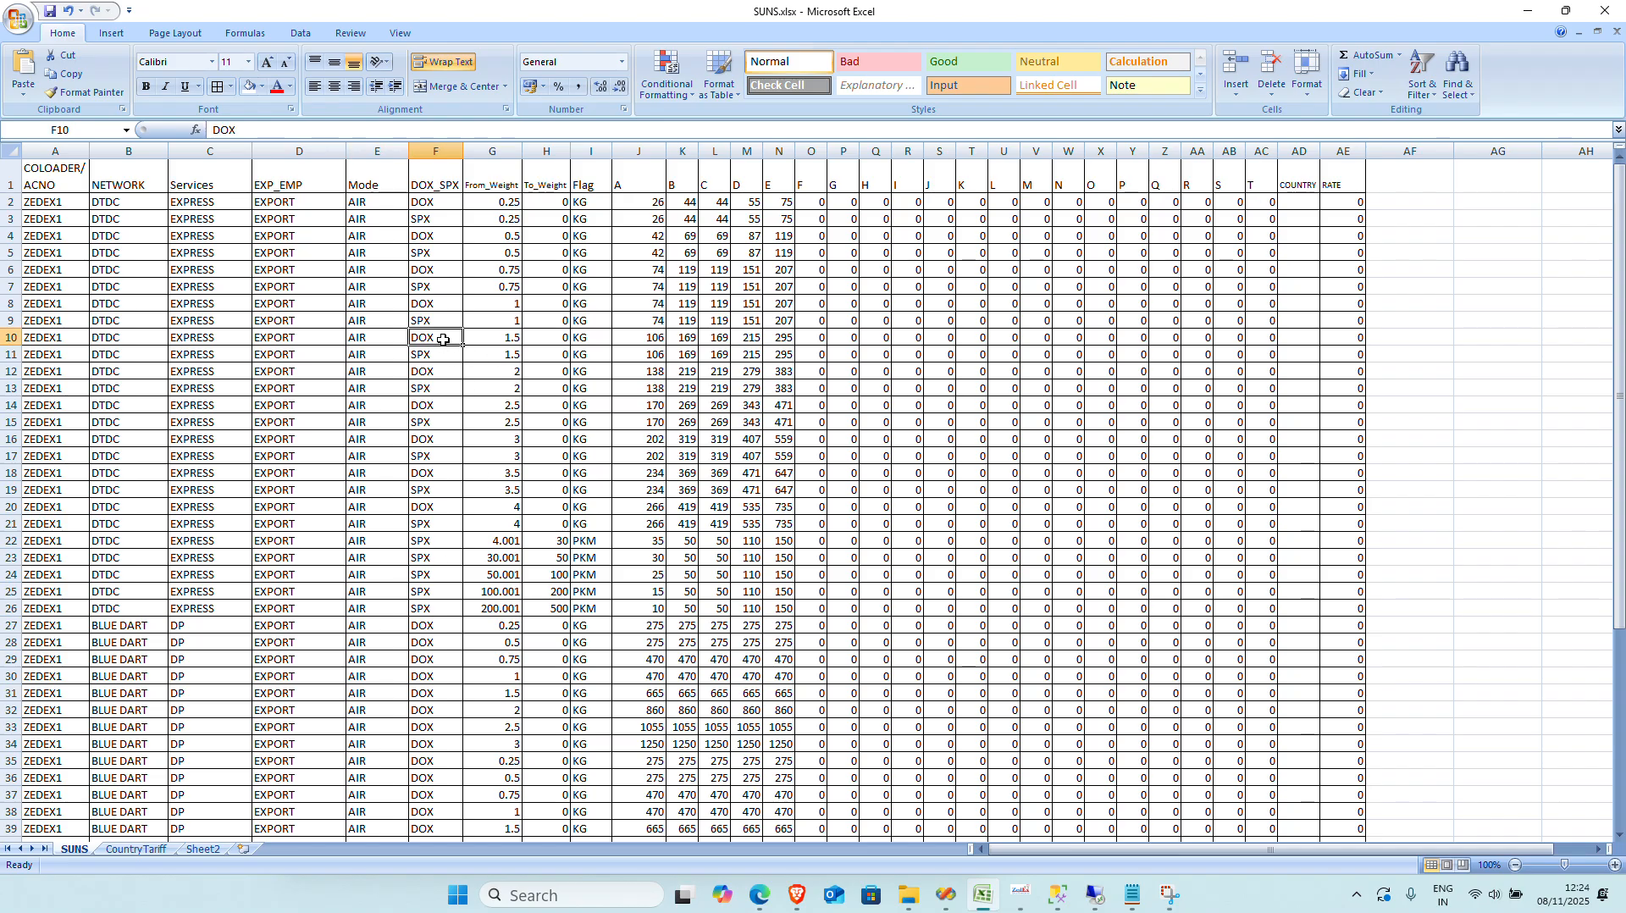
left_click_drag(440, 205, 463, 775)
left_click(445, 749)
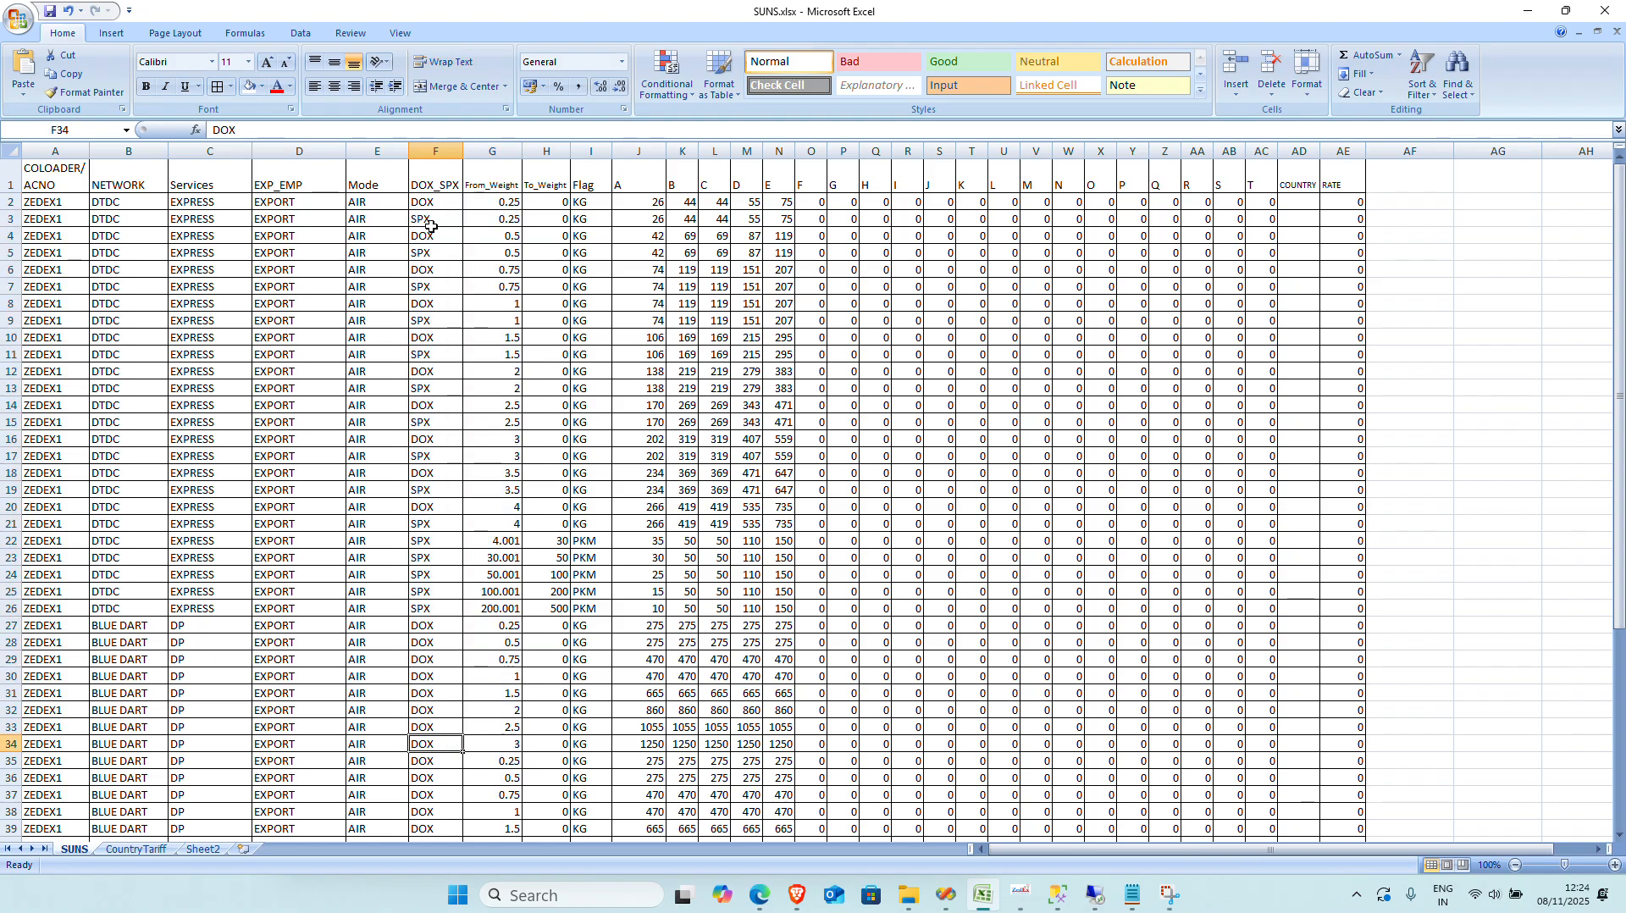
Step: Examine the From_Weight and To_Weight columns of the first DTDC rows in the tariff sheet
left_click(659, 204)
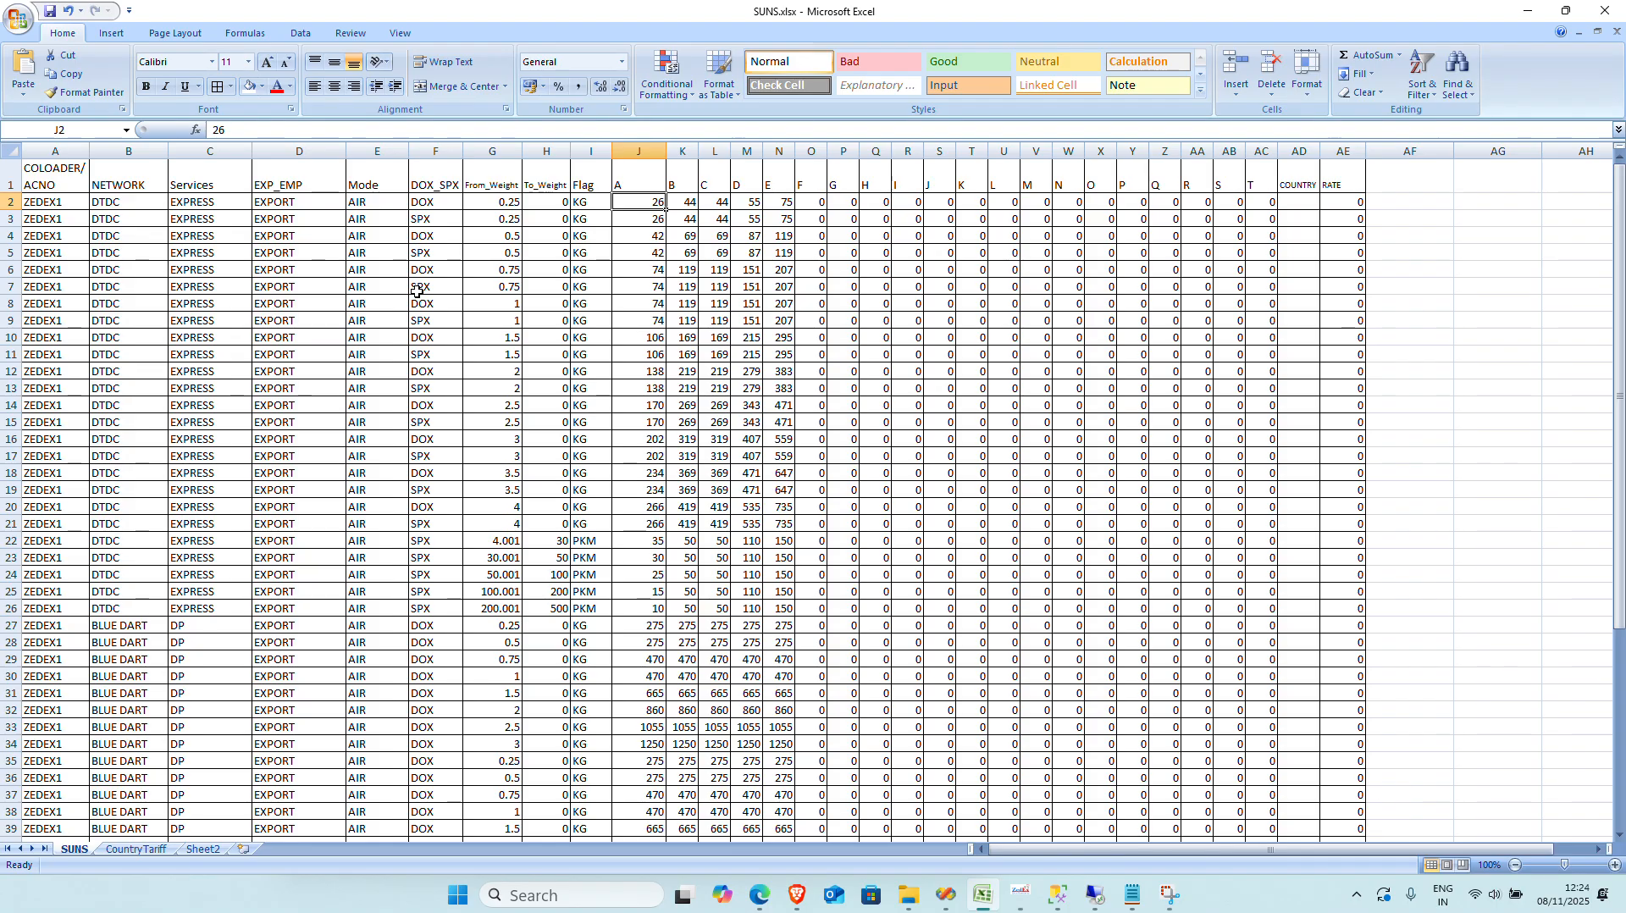
left_click(494, 215)
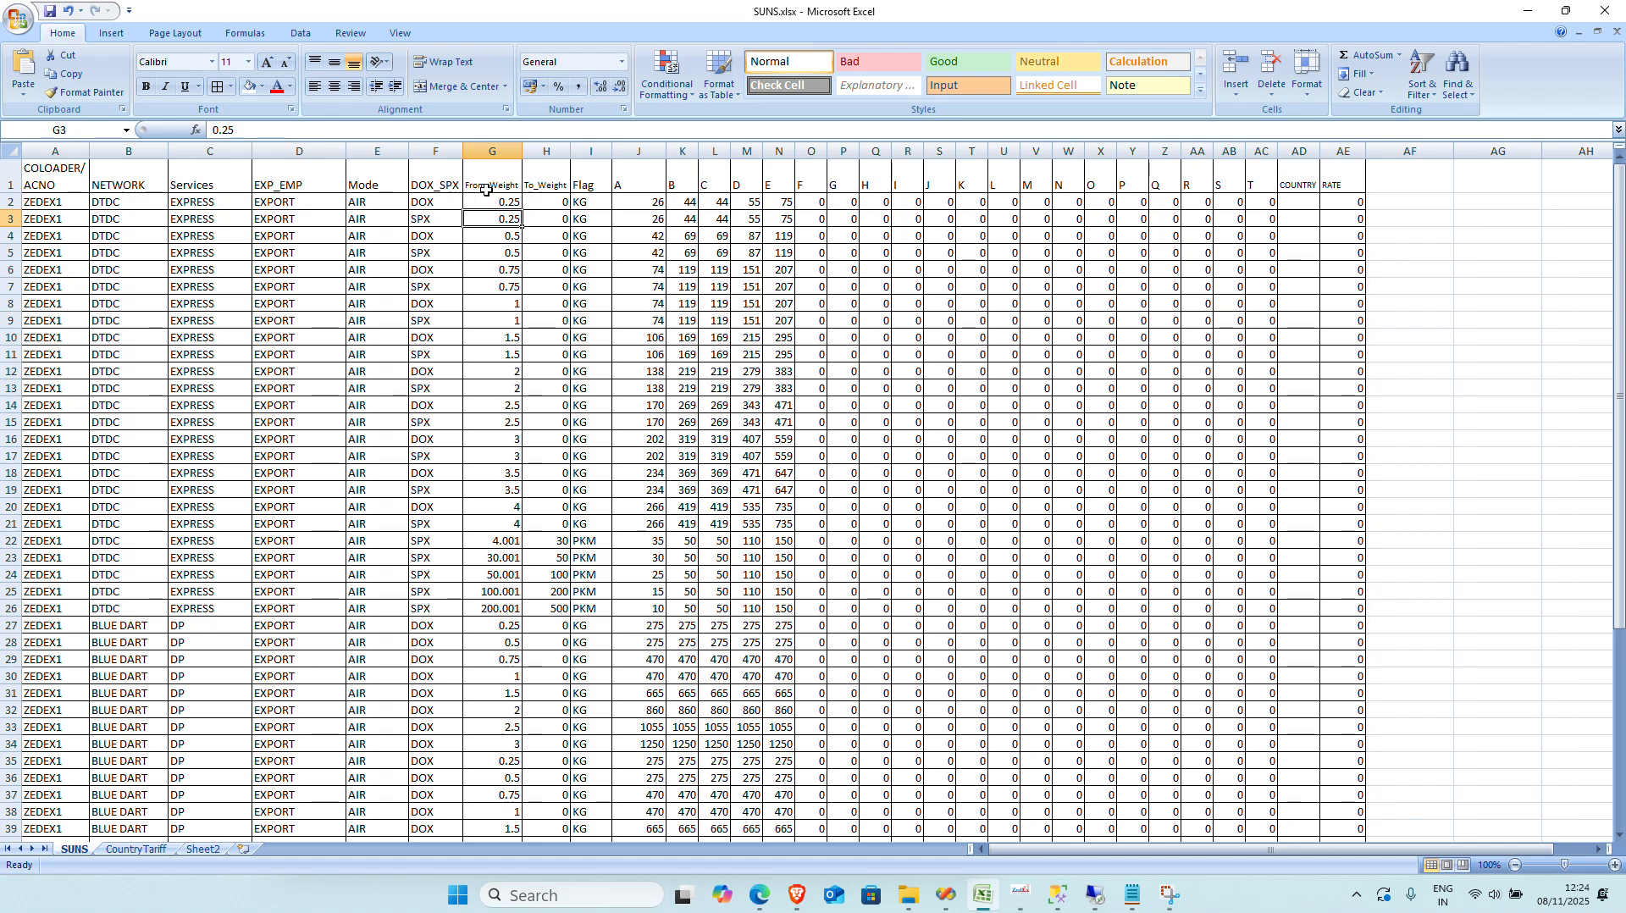
left_click_drag(486, 190, 554, 327)
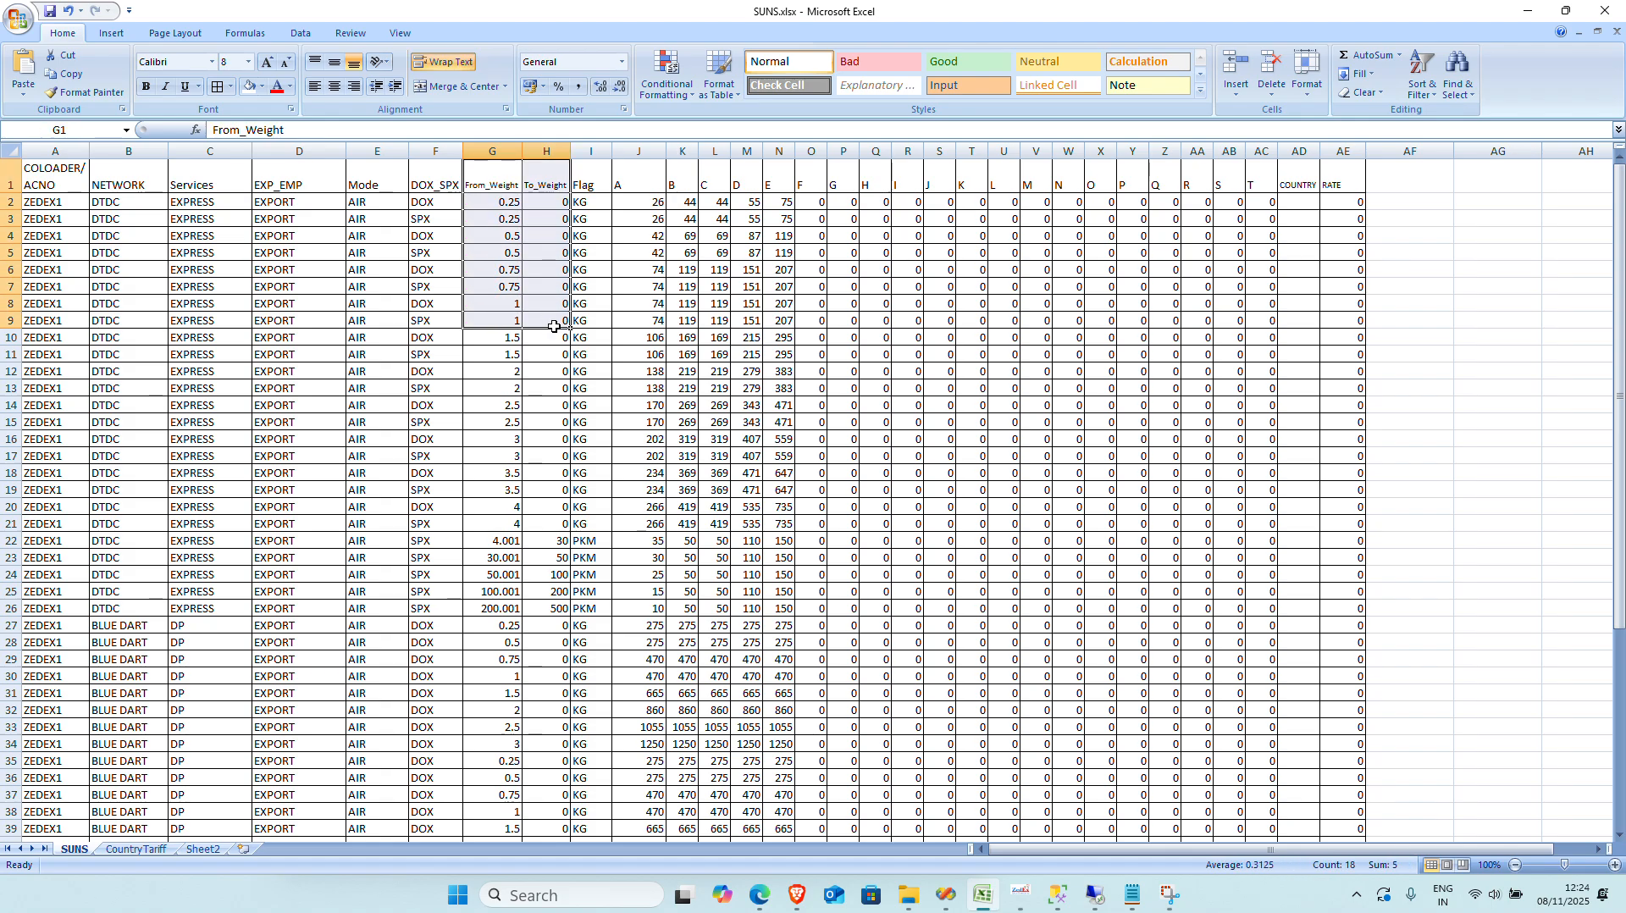
left_click(554, 332)
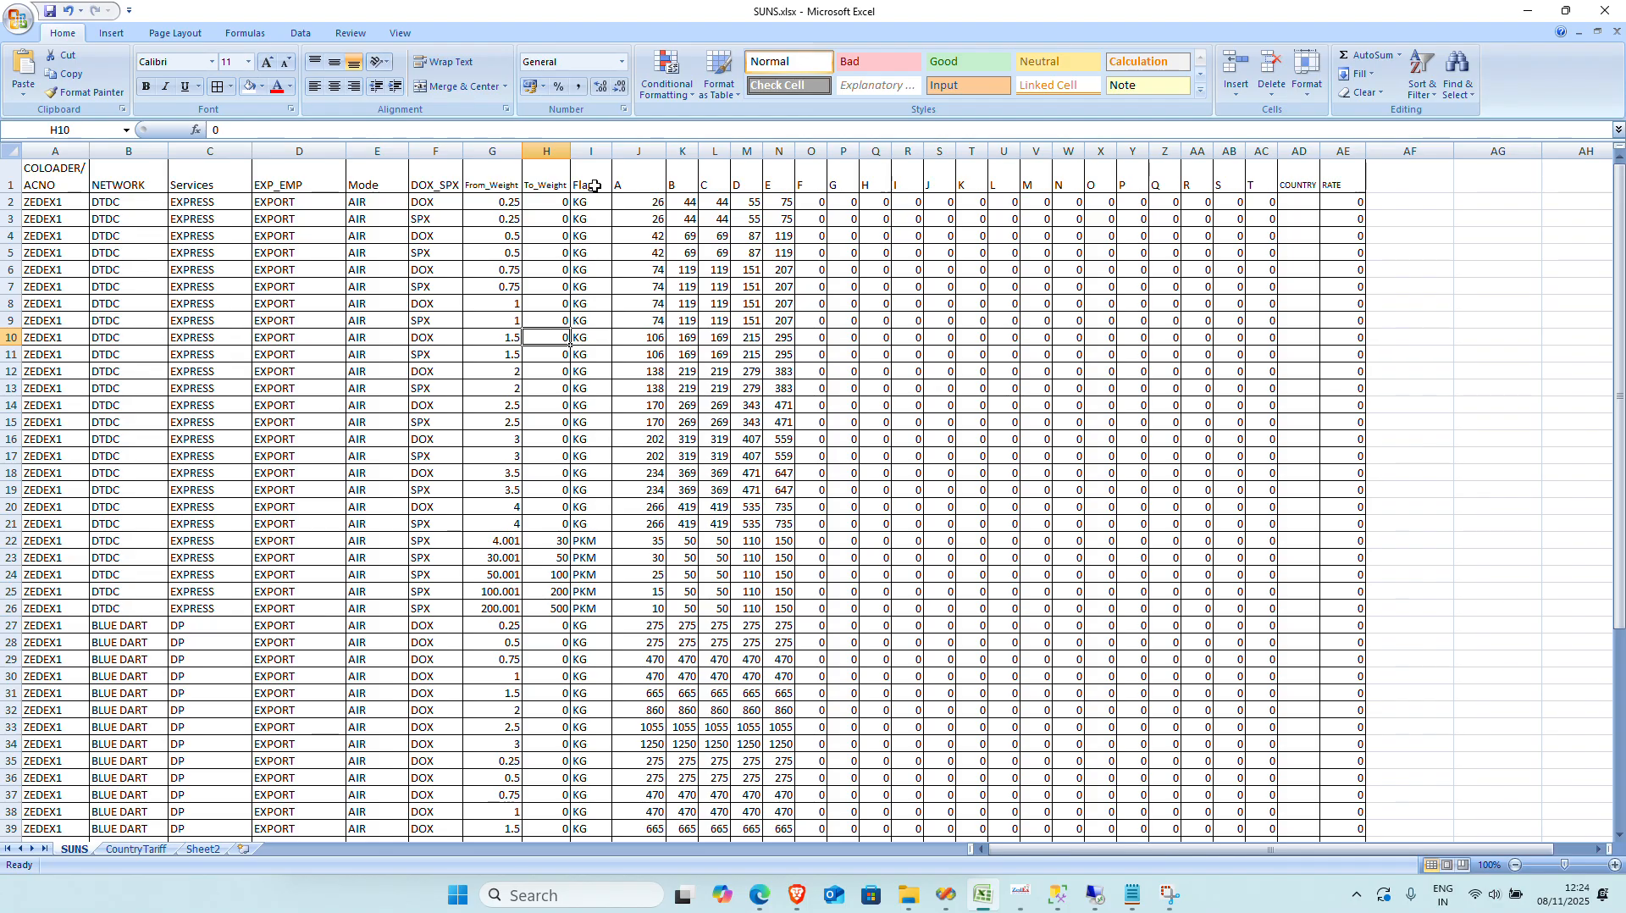
Step: Highlight the Flag column cells I1:I34 with a gold fill
left_click_drag(591, 186, 598, 746)
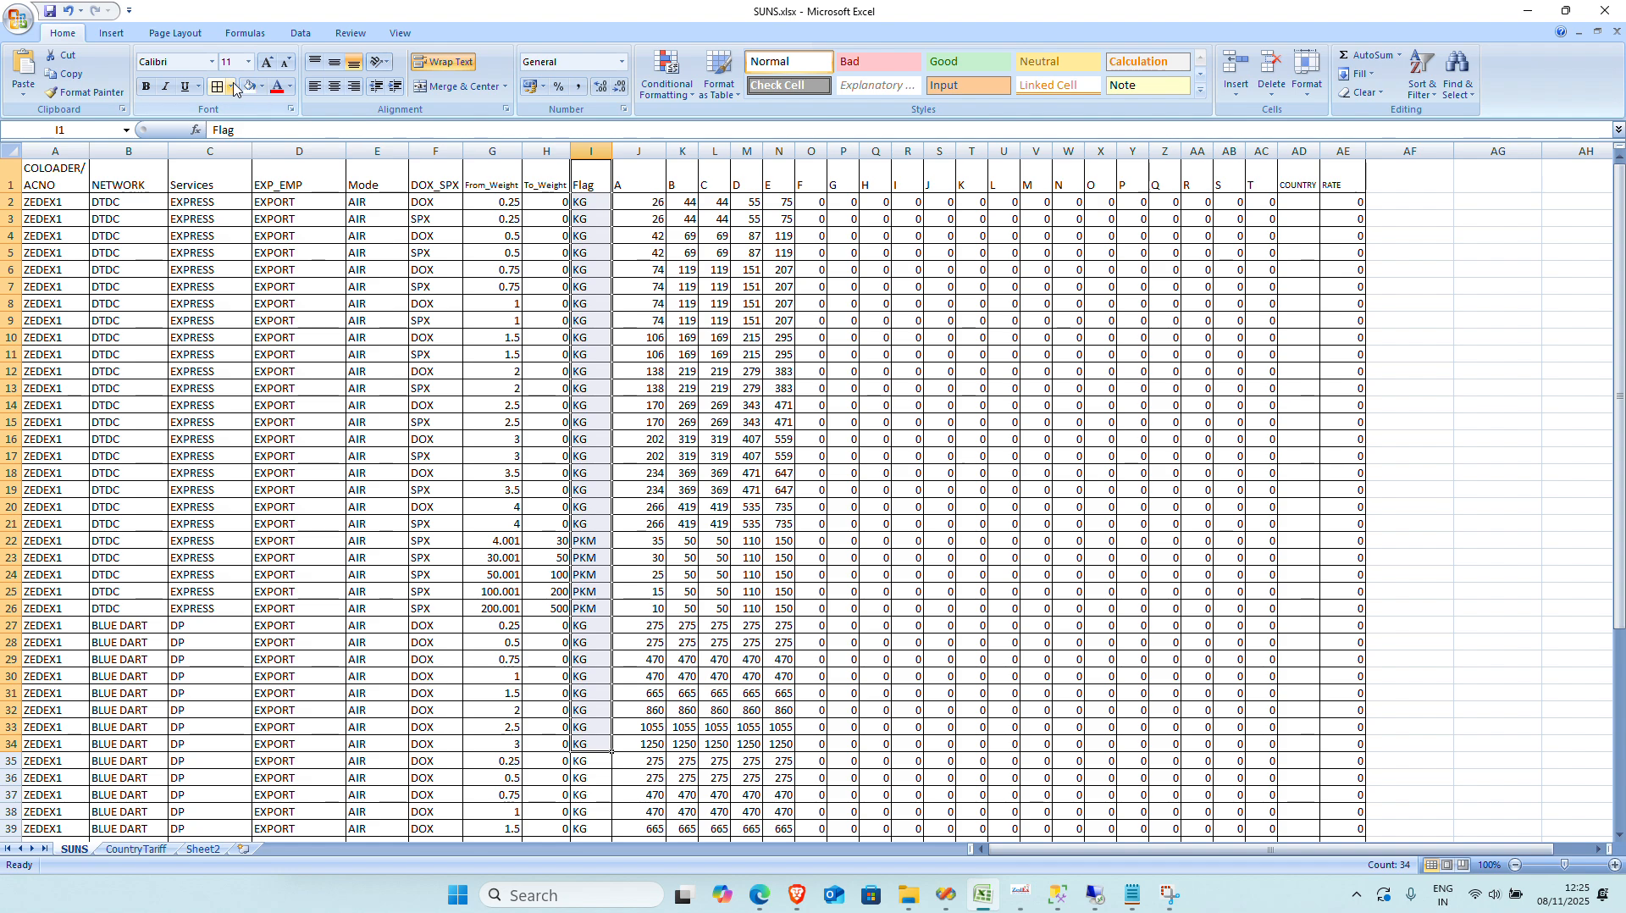
left_click(259, 87)
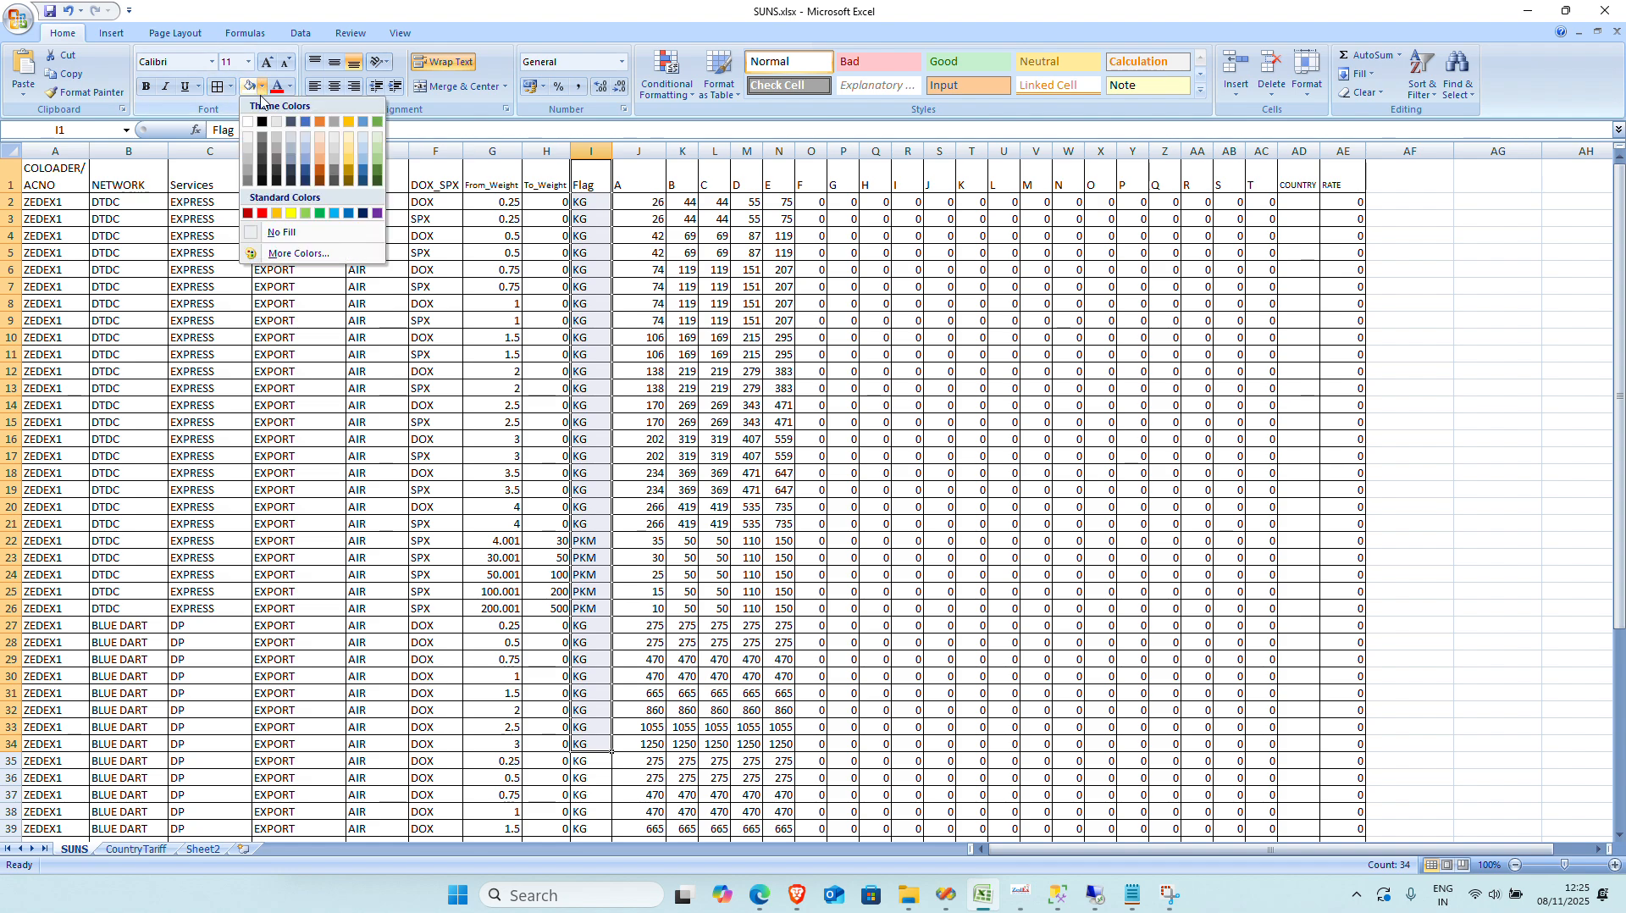
left_click(348, 171)
left_click(553, 338)
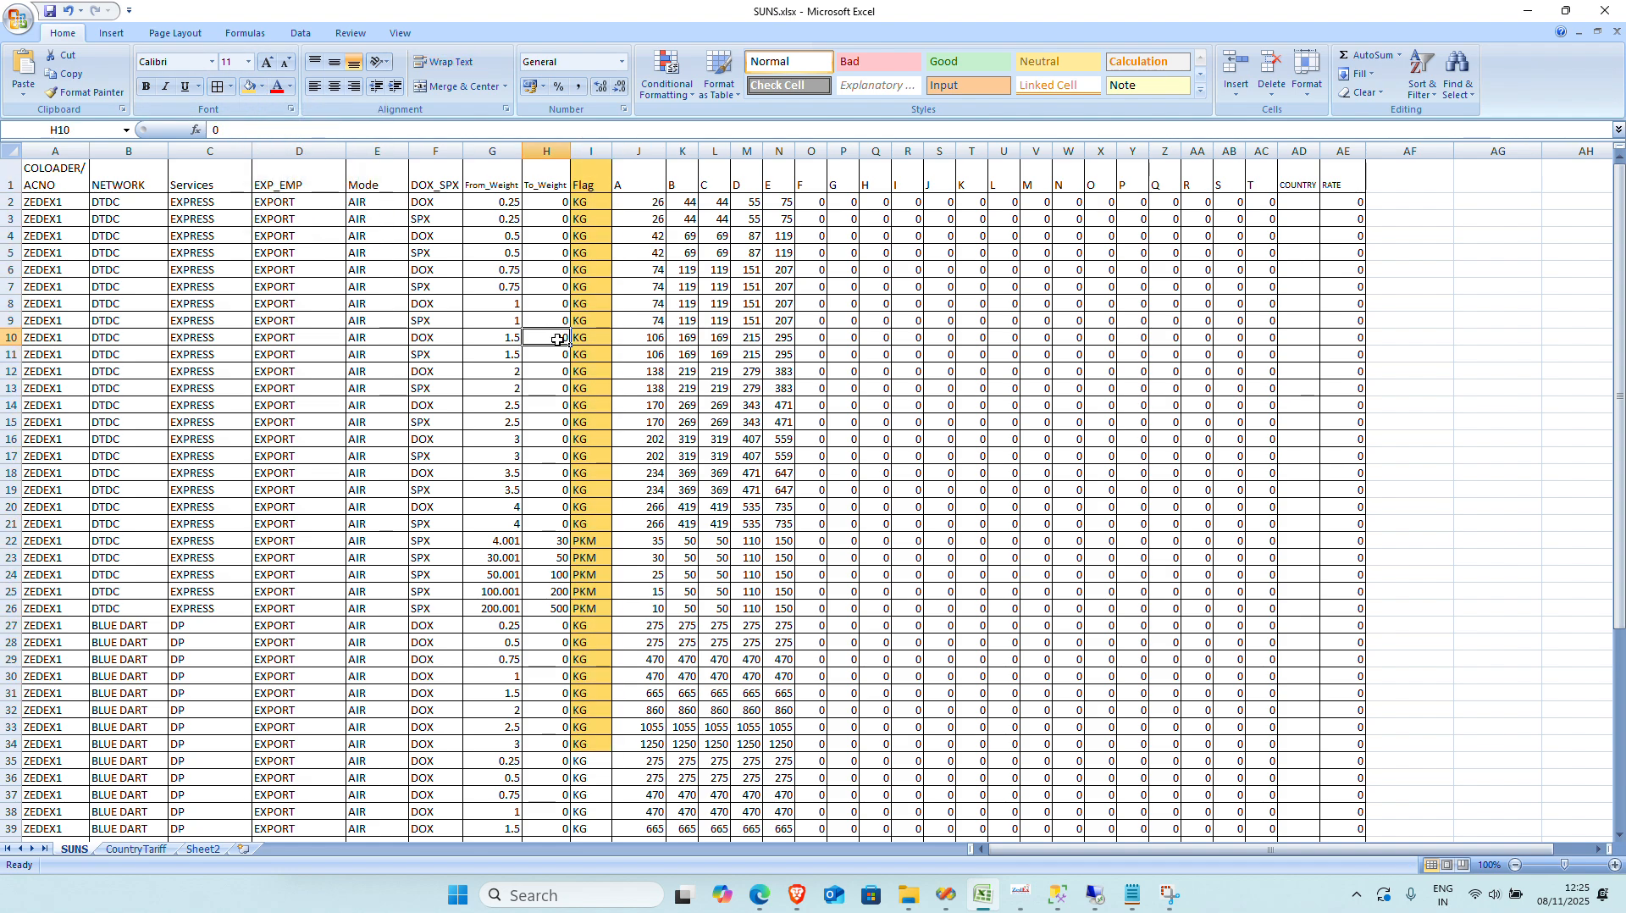
Step: Examine how the KG-flagged DTDC rows pair each weight with its zone rates, up to the 4 kg SPX row
left_click(581, 205)
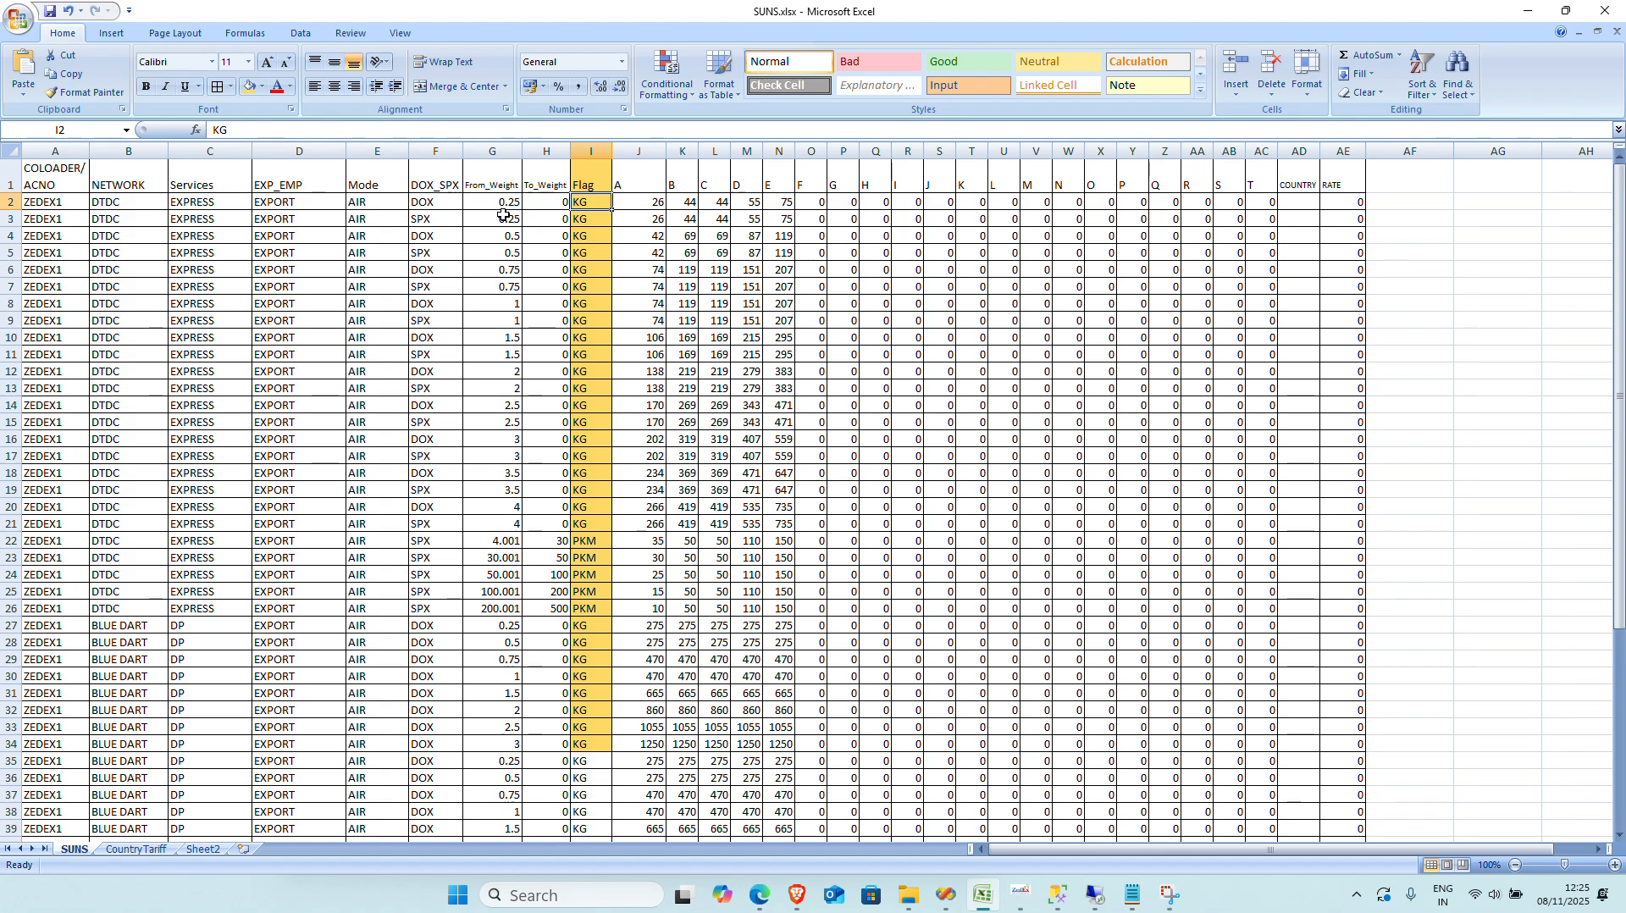
left_click(511, 307)
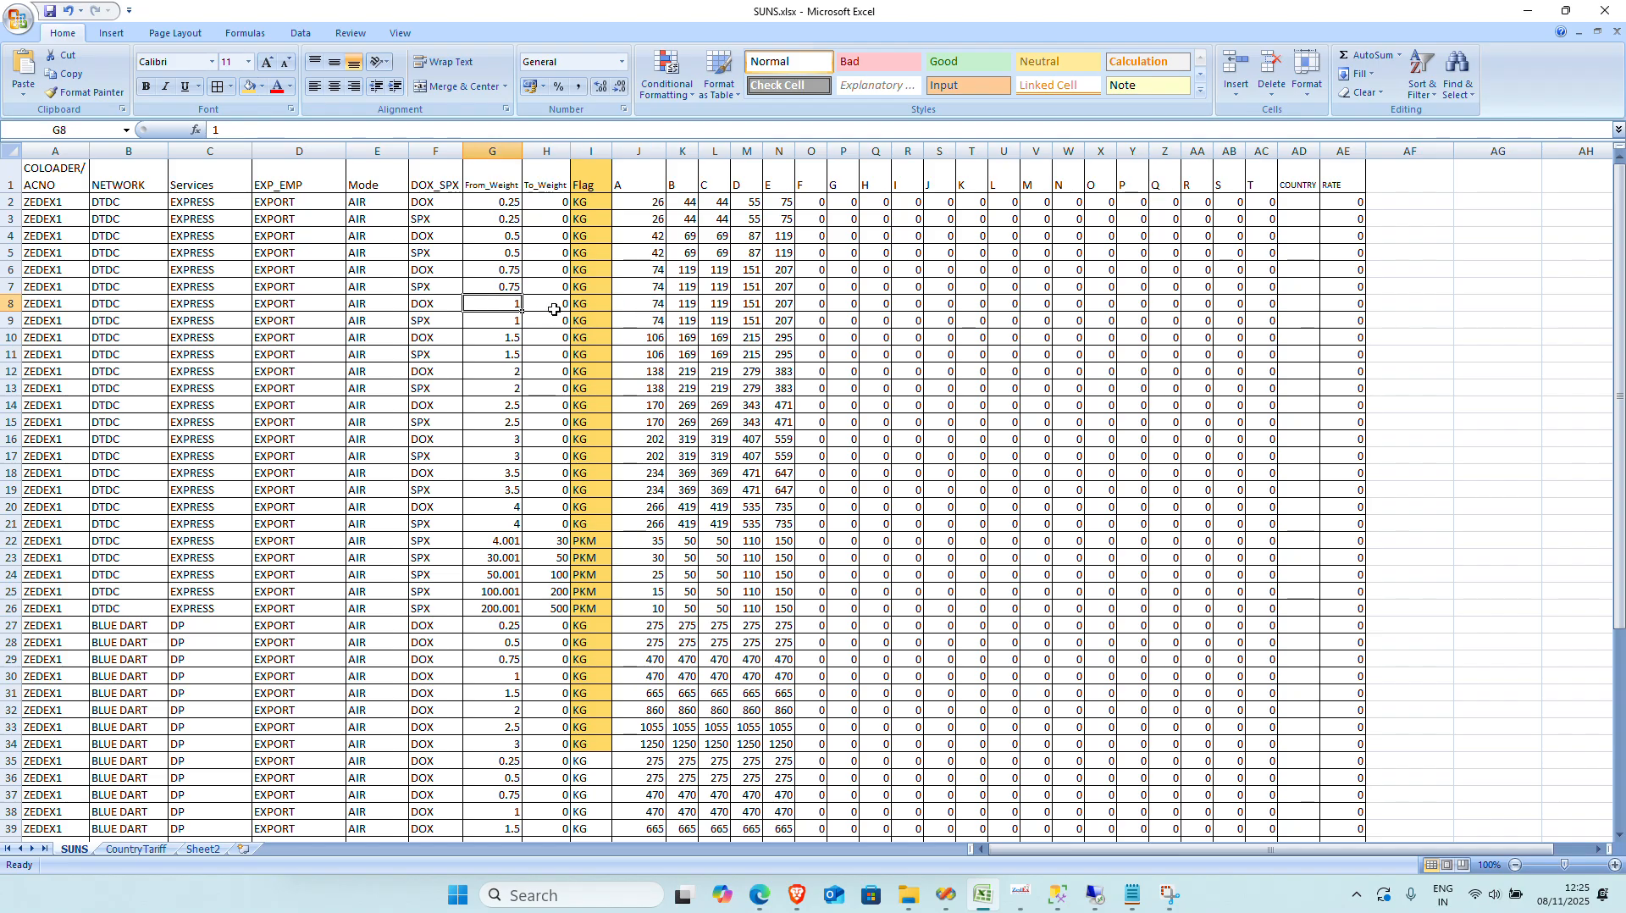
left_click(652, 298)
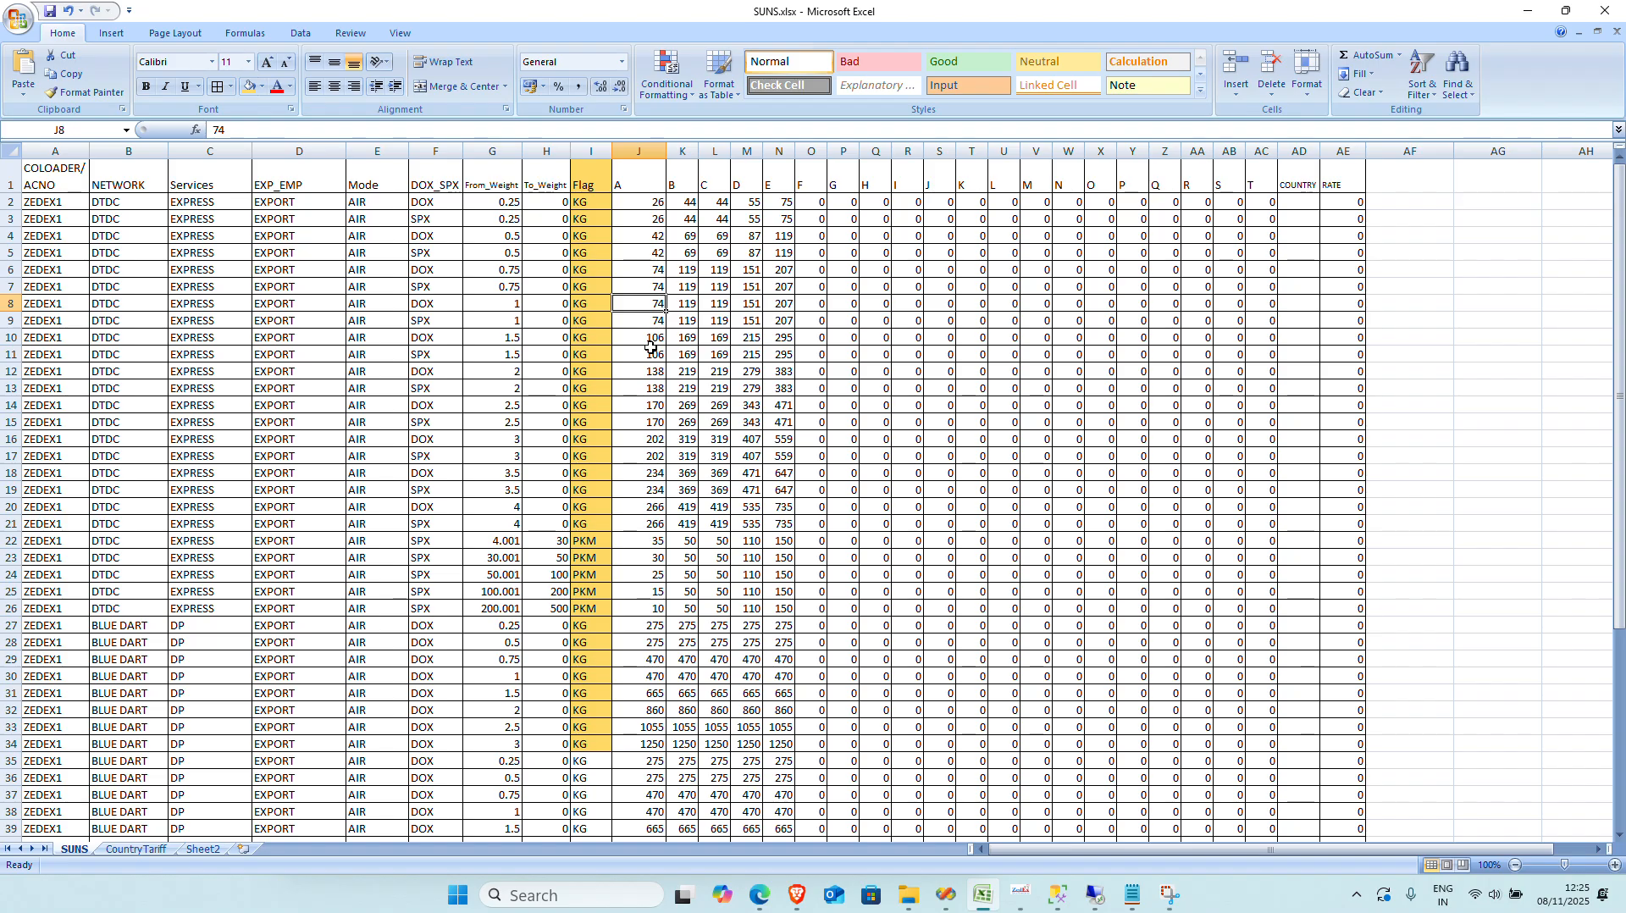
left_click_drag(511, 405, 651, 405)
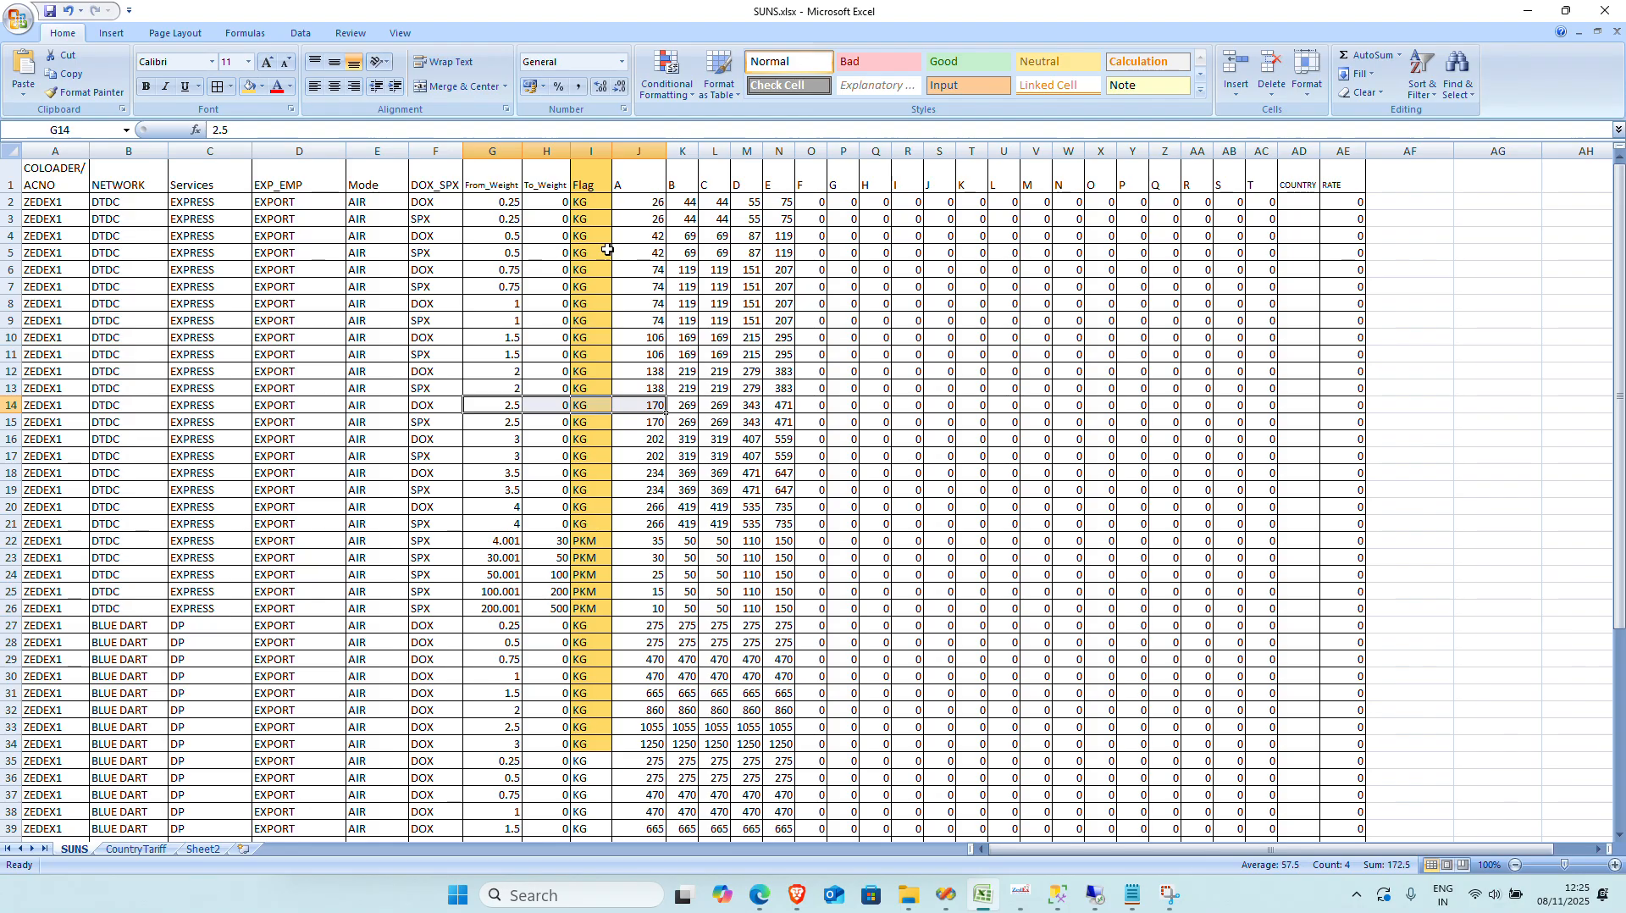
left_click_drag(582, 204, 511, 519)
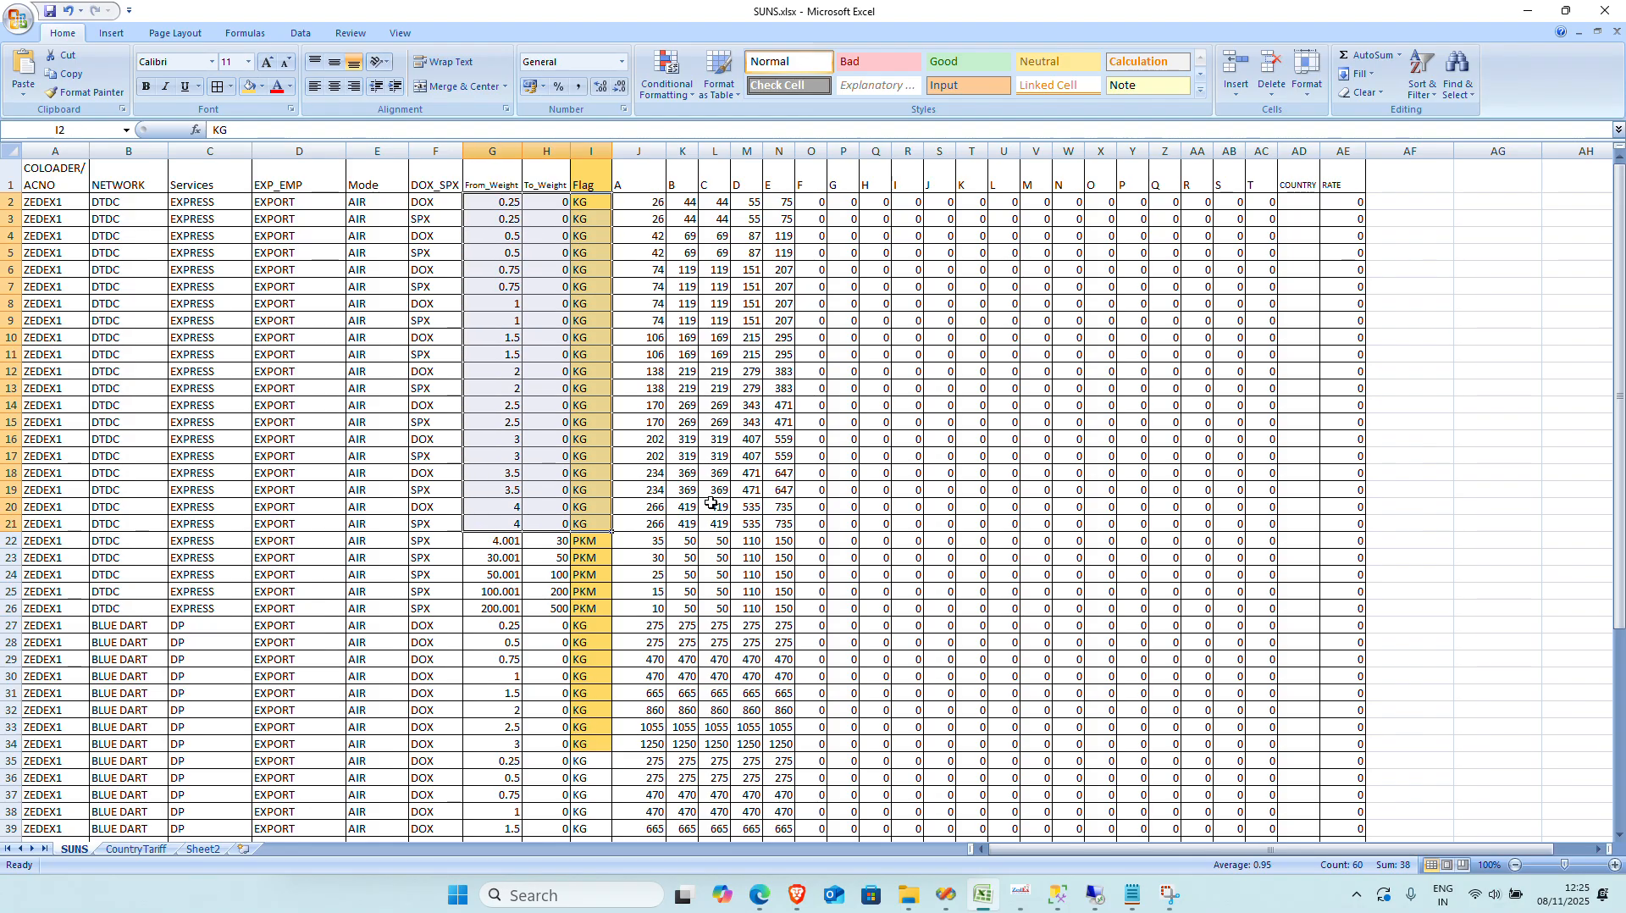
left_click(503, 526)
left_click(789, 527, "shift")
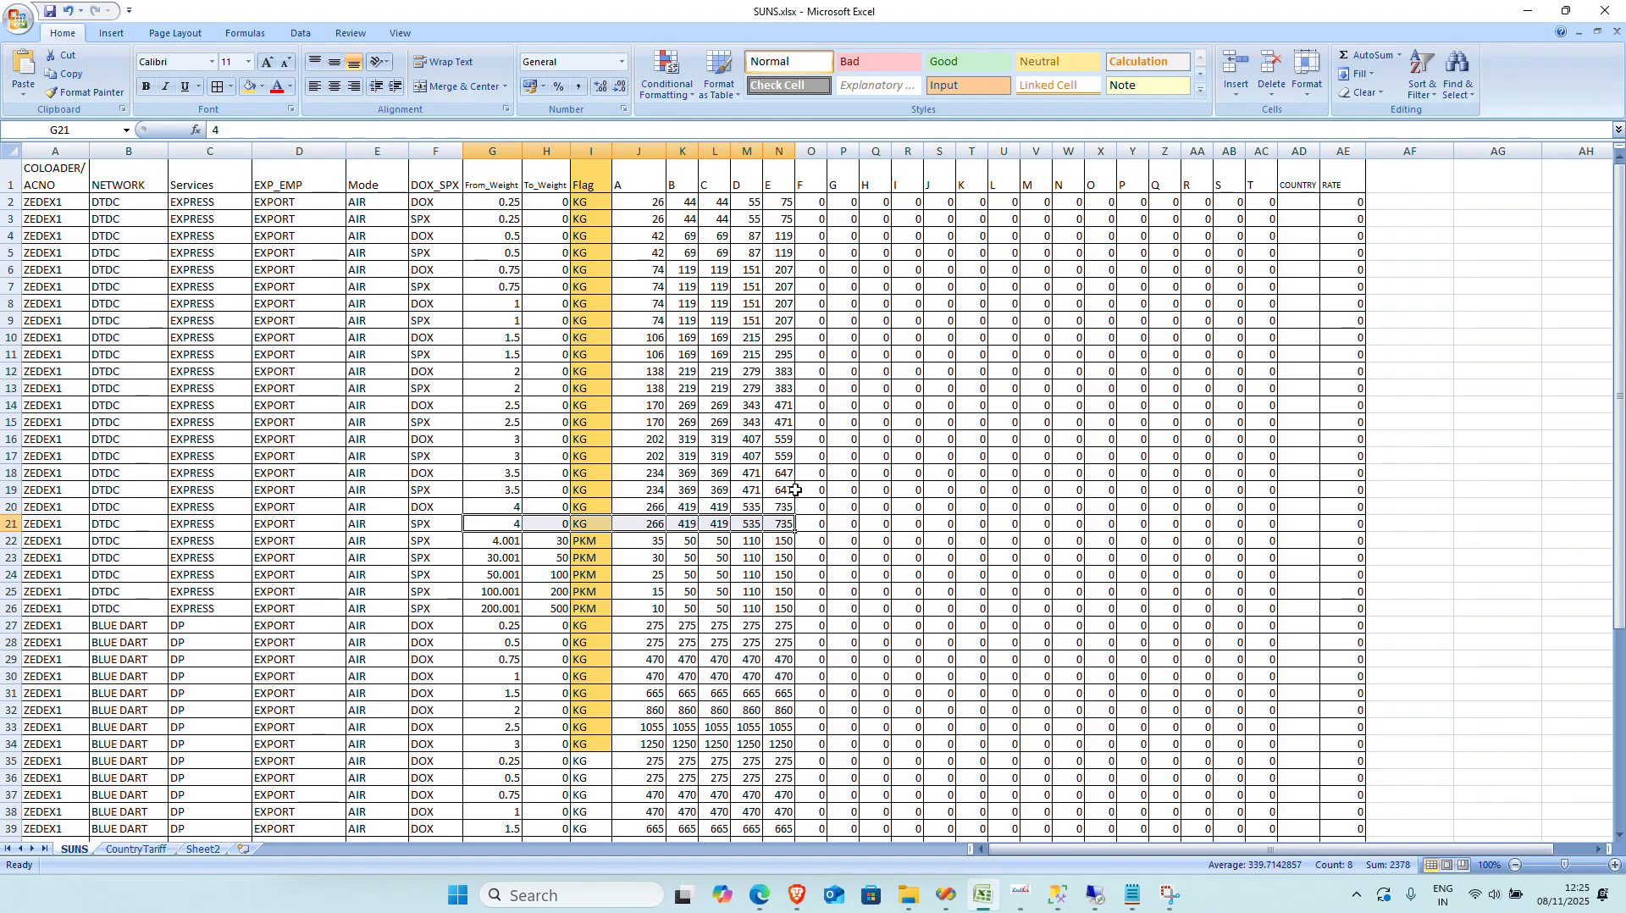
Step: Examine the weight range, PKM flag and zone A and B rates of the 4.001 to 30 kg DTDC row
left_click(504, 543)
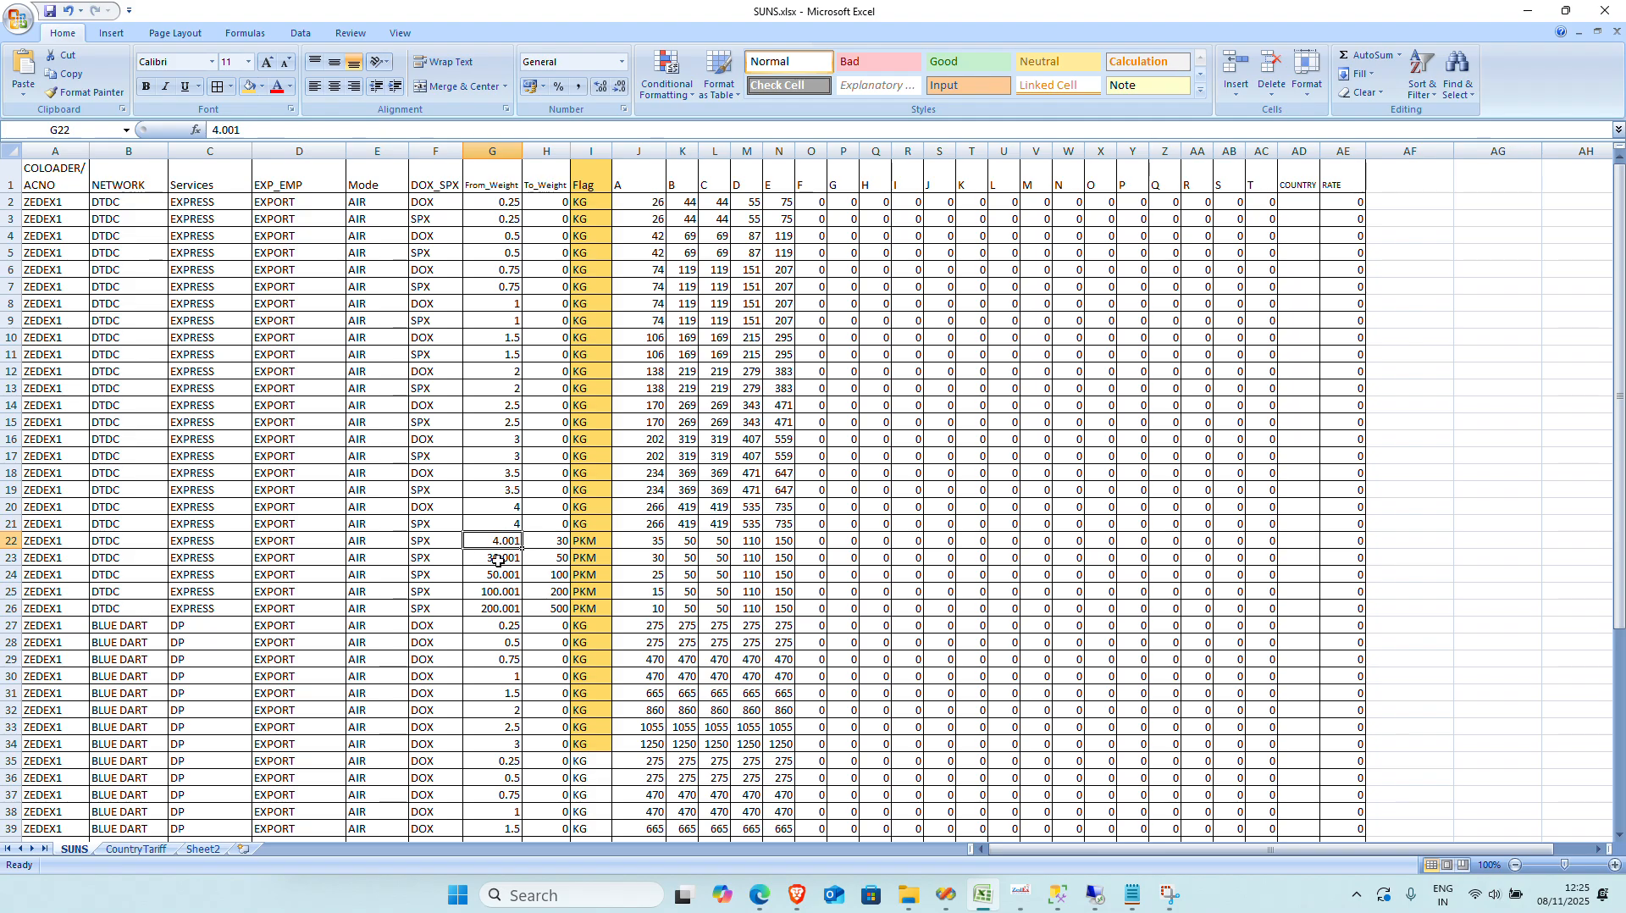
key("Right")
key("Right")
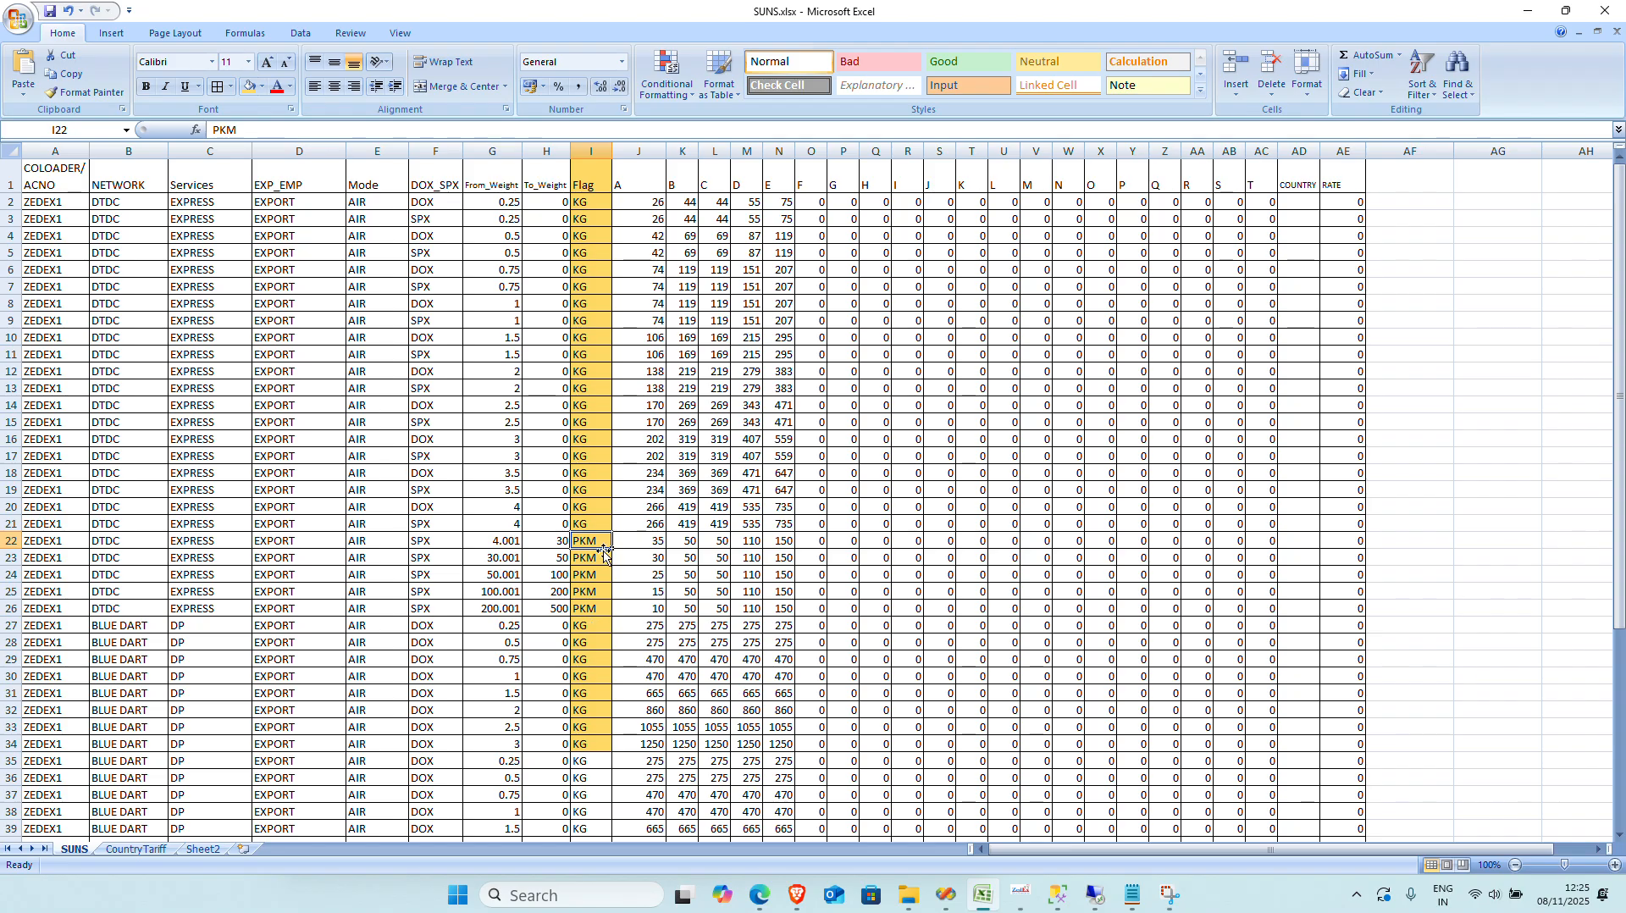
left_click(489, 542)
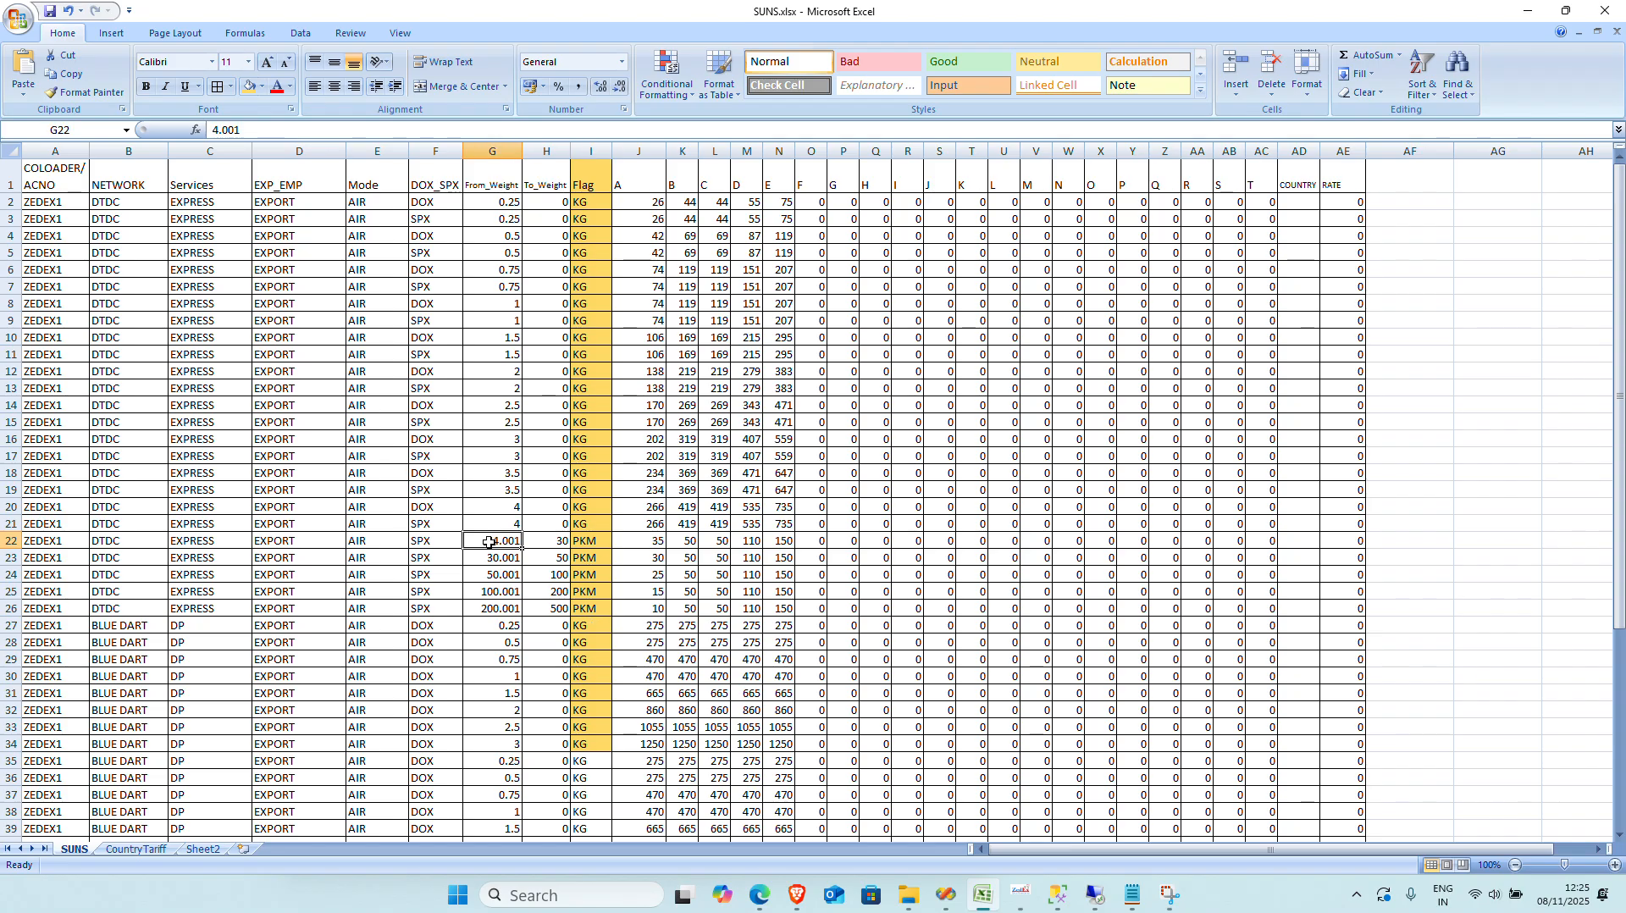
left_click(555, 547)
left_click(658, 546)
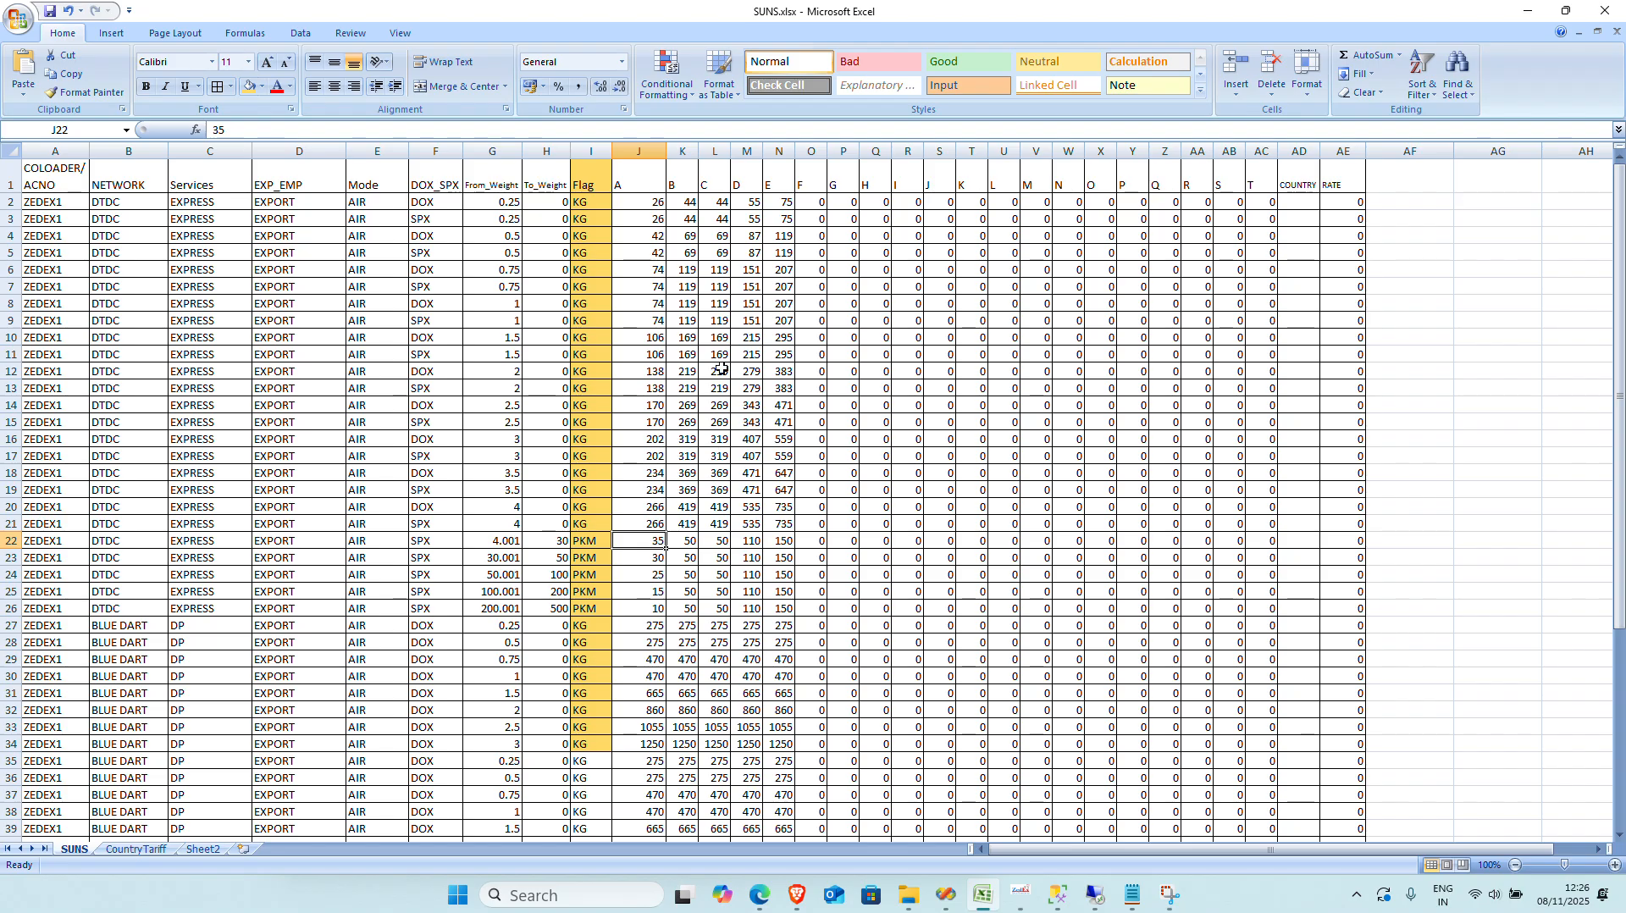
left_click(692, 542)
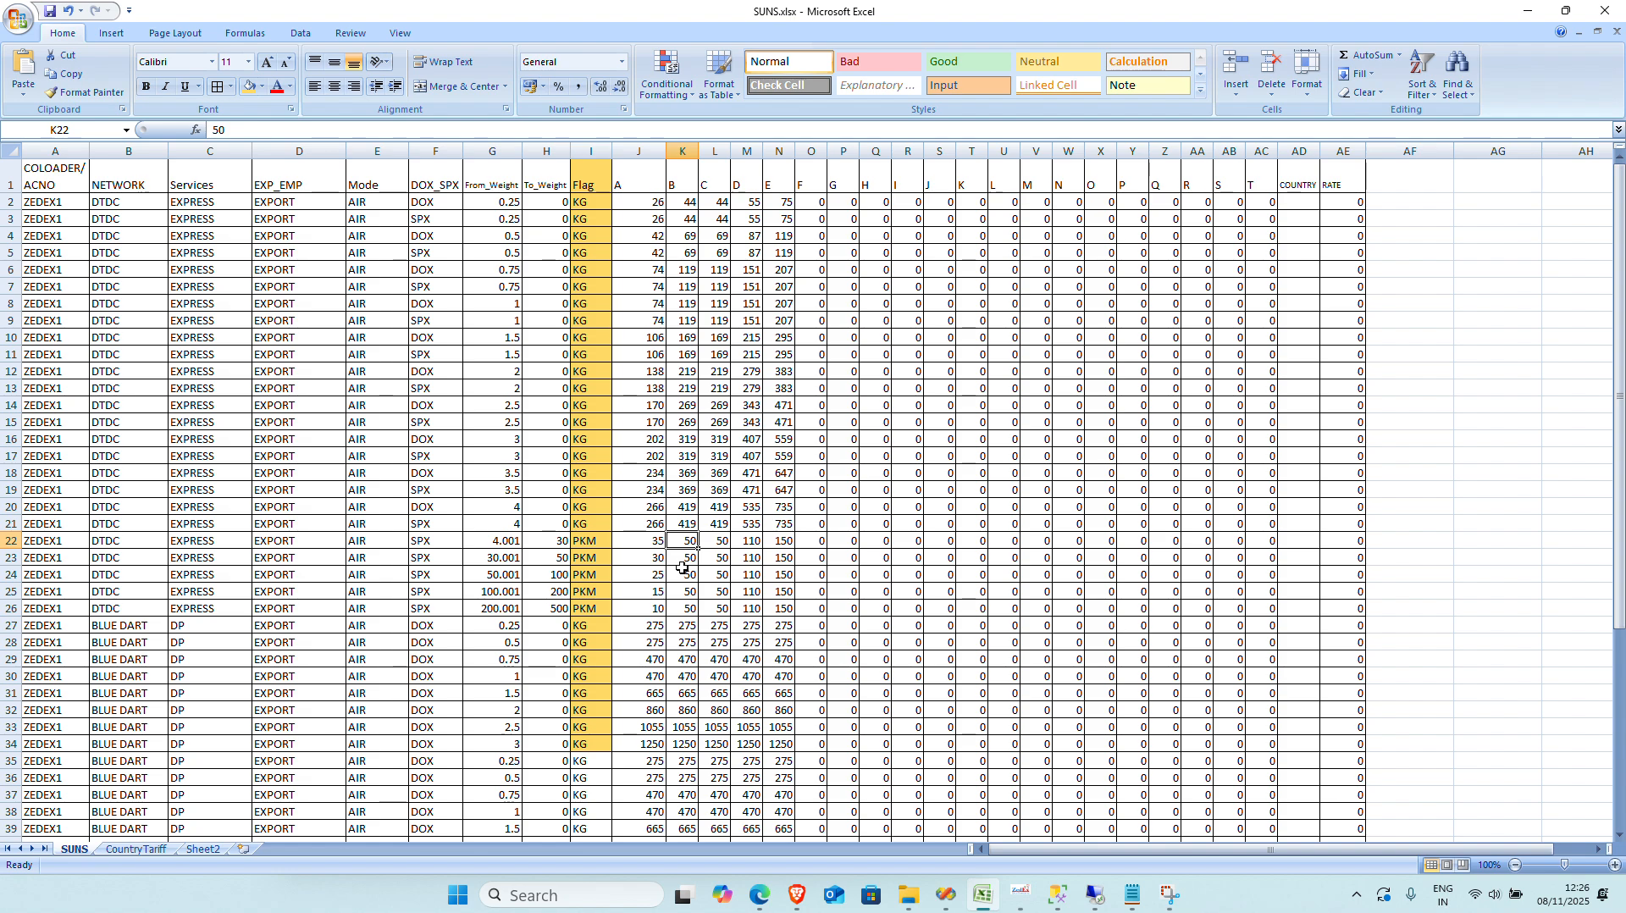
Step: Compare the rates across the PKM weight slabs starting at 4.001, 30.001 and 50.001 kg
left_click_drag(511, 546, 782, 543)
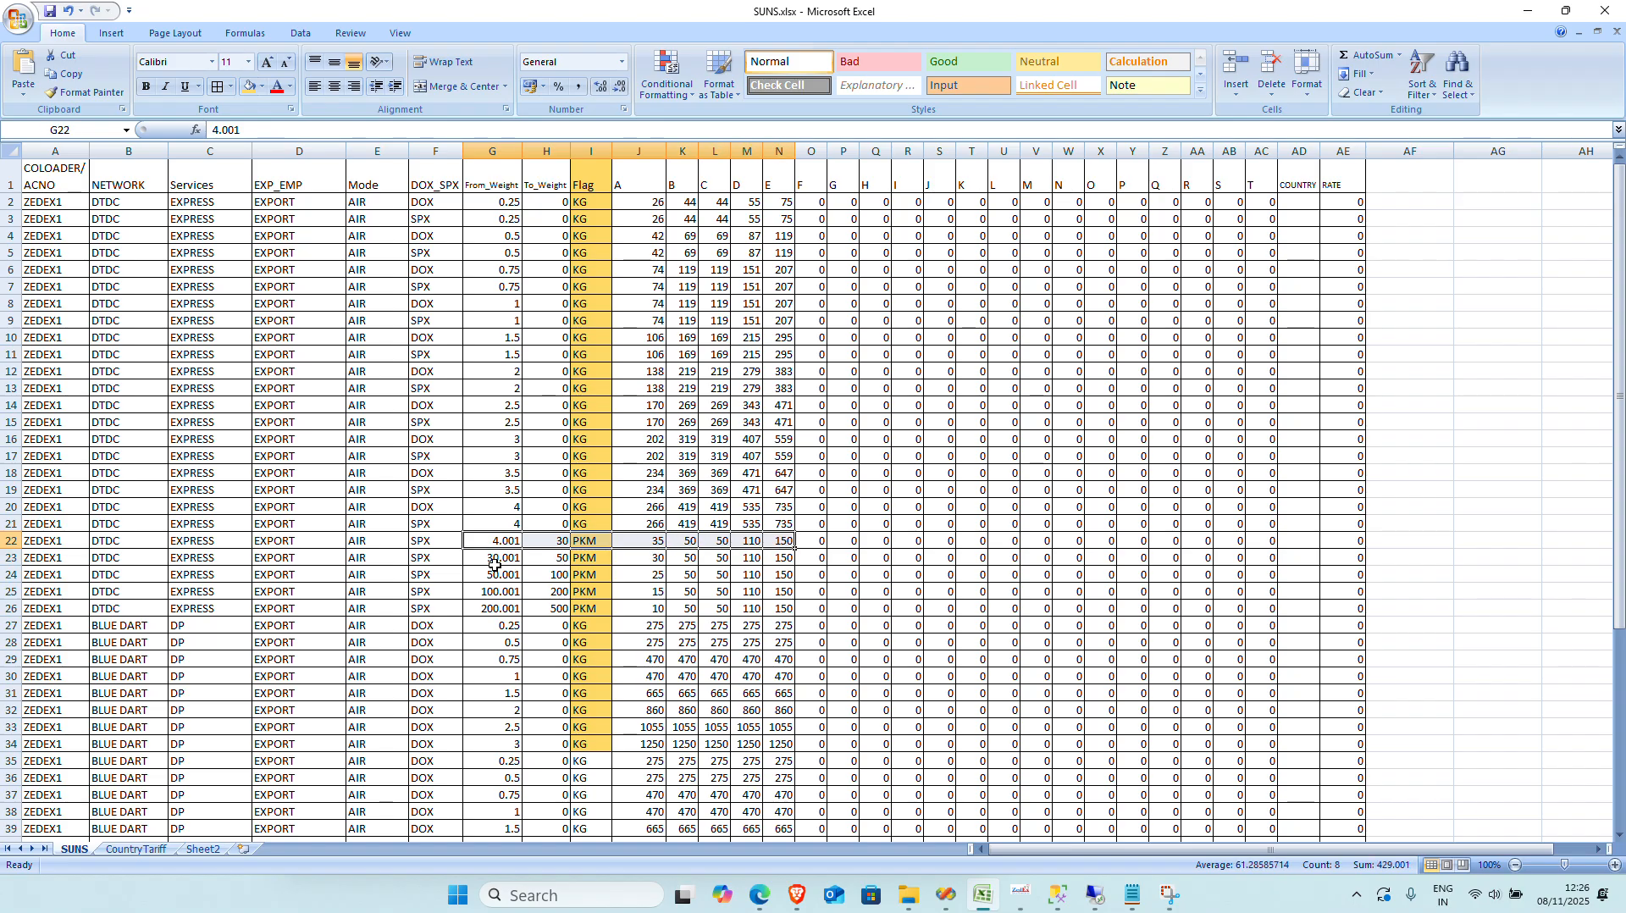
left_click(565, 559)
left_click_drag(504, 562, 818, 564)
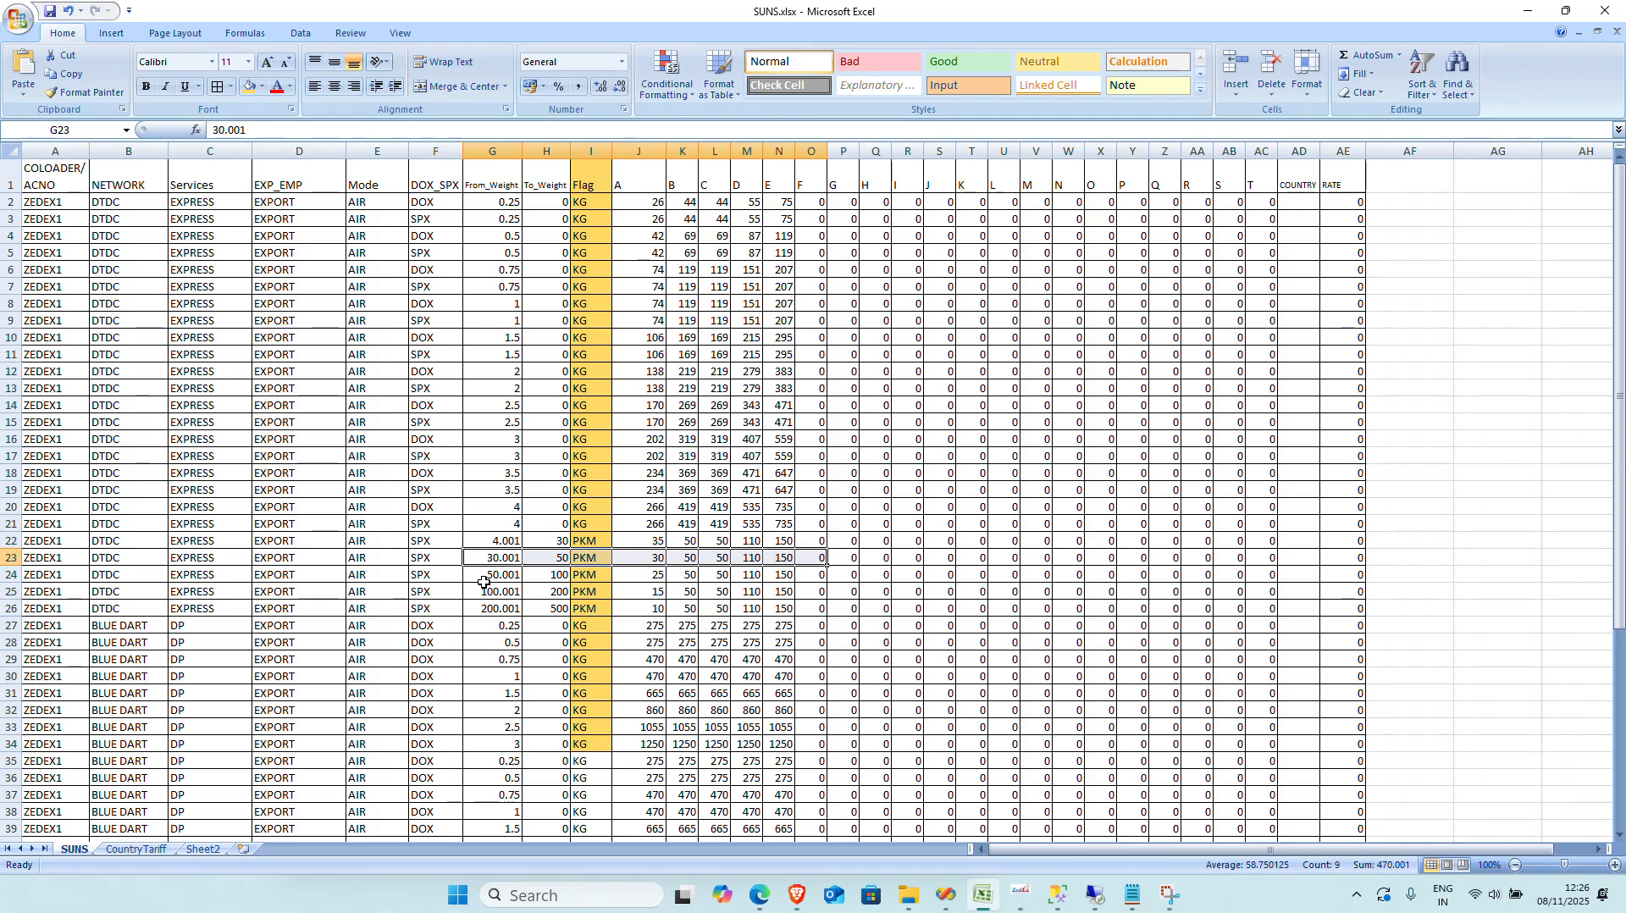
left_click_drag(485, 577, 736, 576)
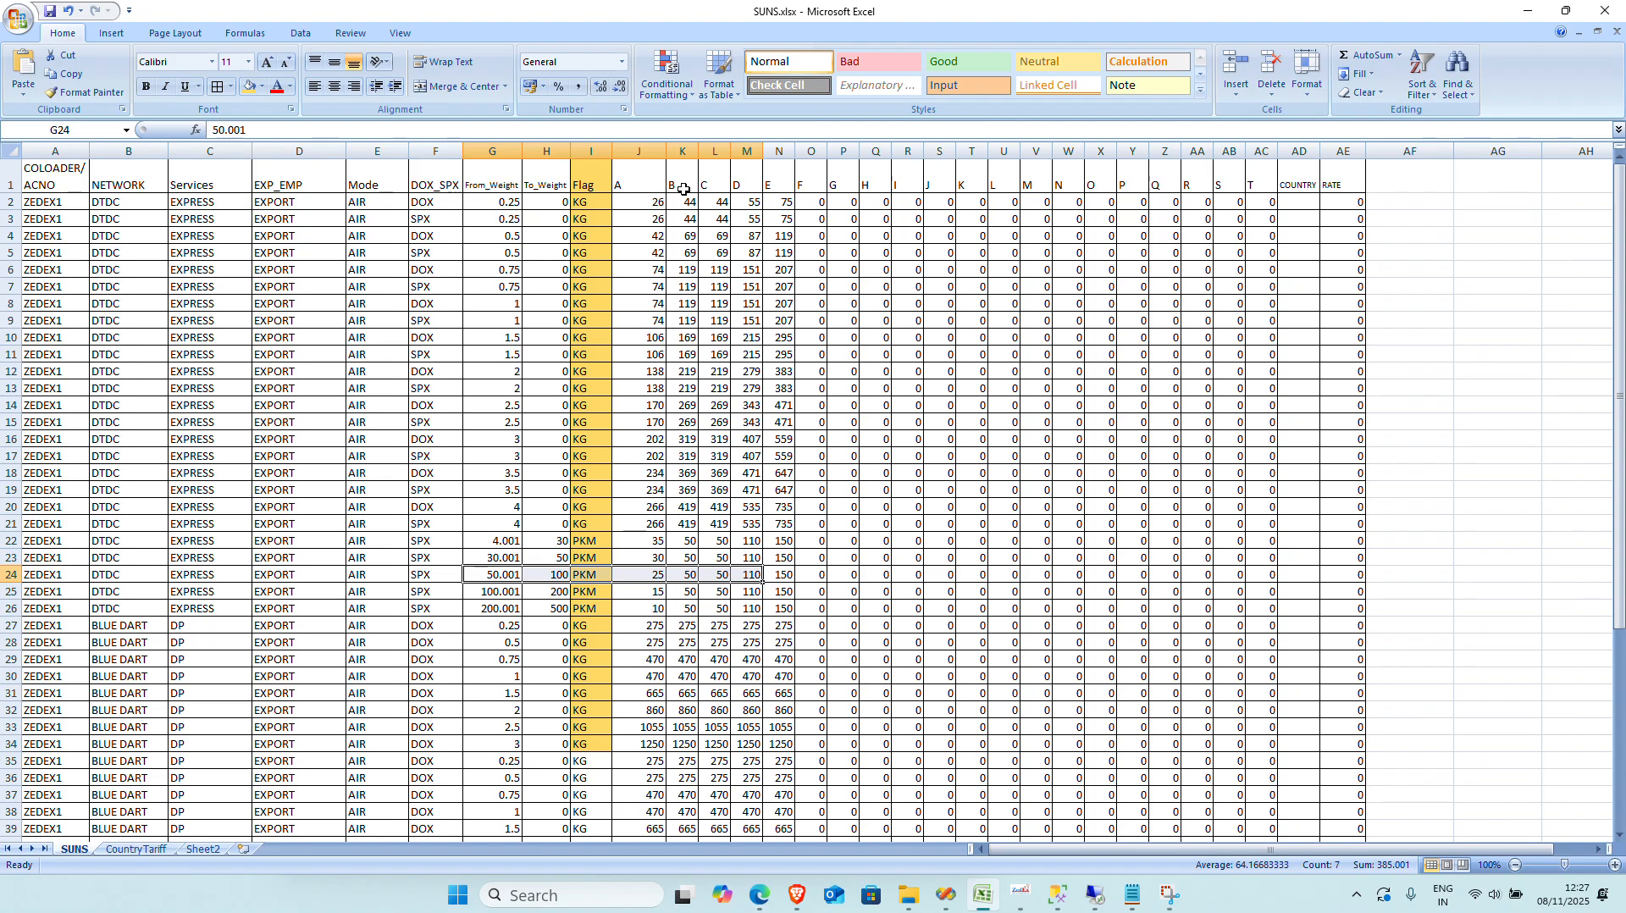
Step: Review the zone column headers from A to H and the DTDC entry in the NETWORK column
left_click(651, 191)
key("Right")
key("Right")
key("Right")
key("Right")
key("Right")
key("Right")
key("Right")
key("Right")
key("Right")
key("Right")
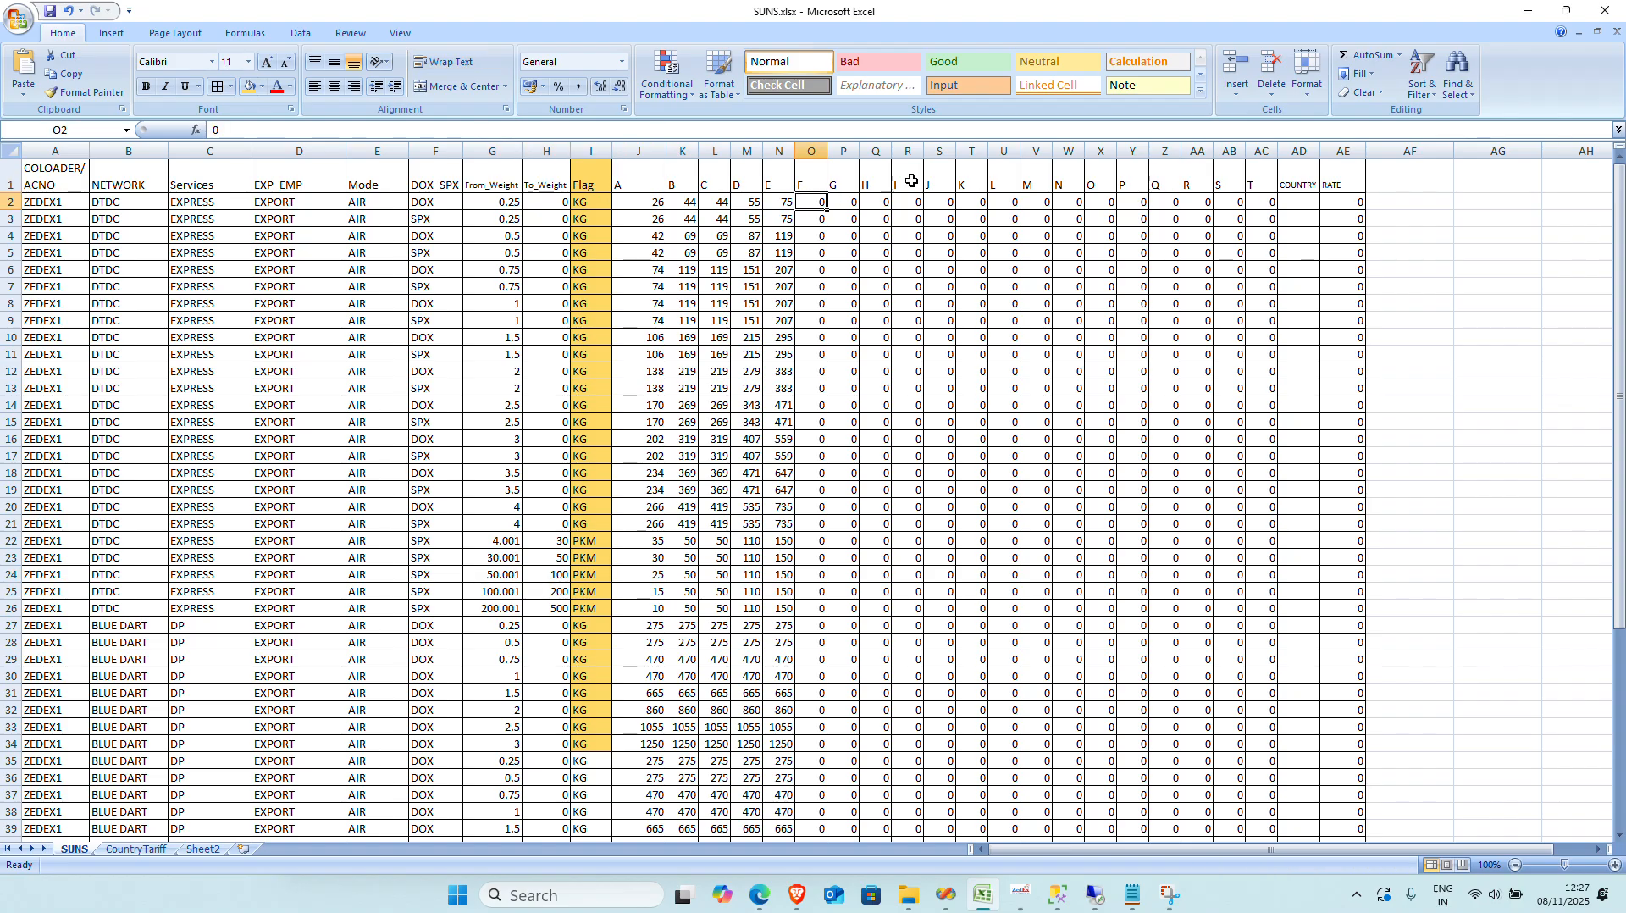
left_click_drag(648, 193, 858, 190)
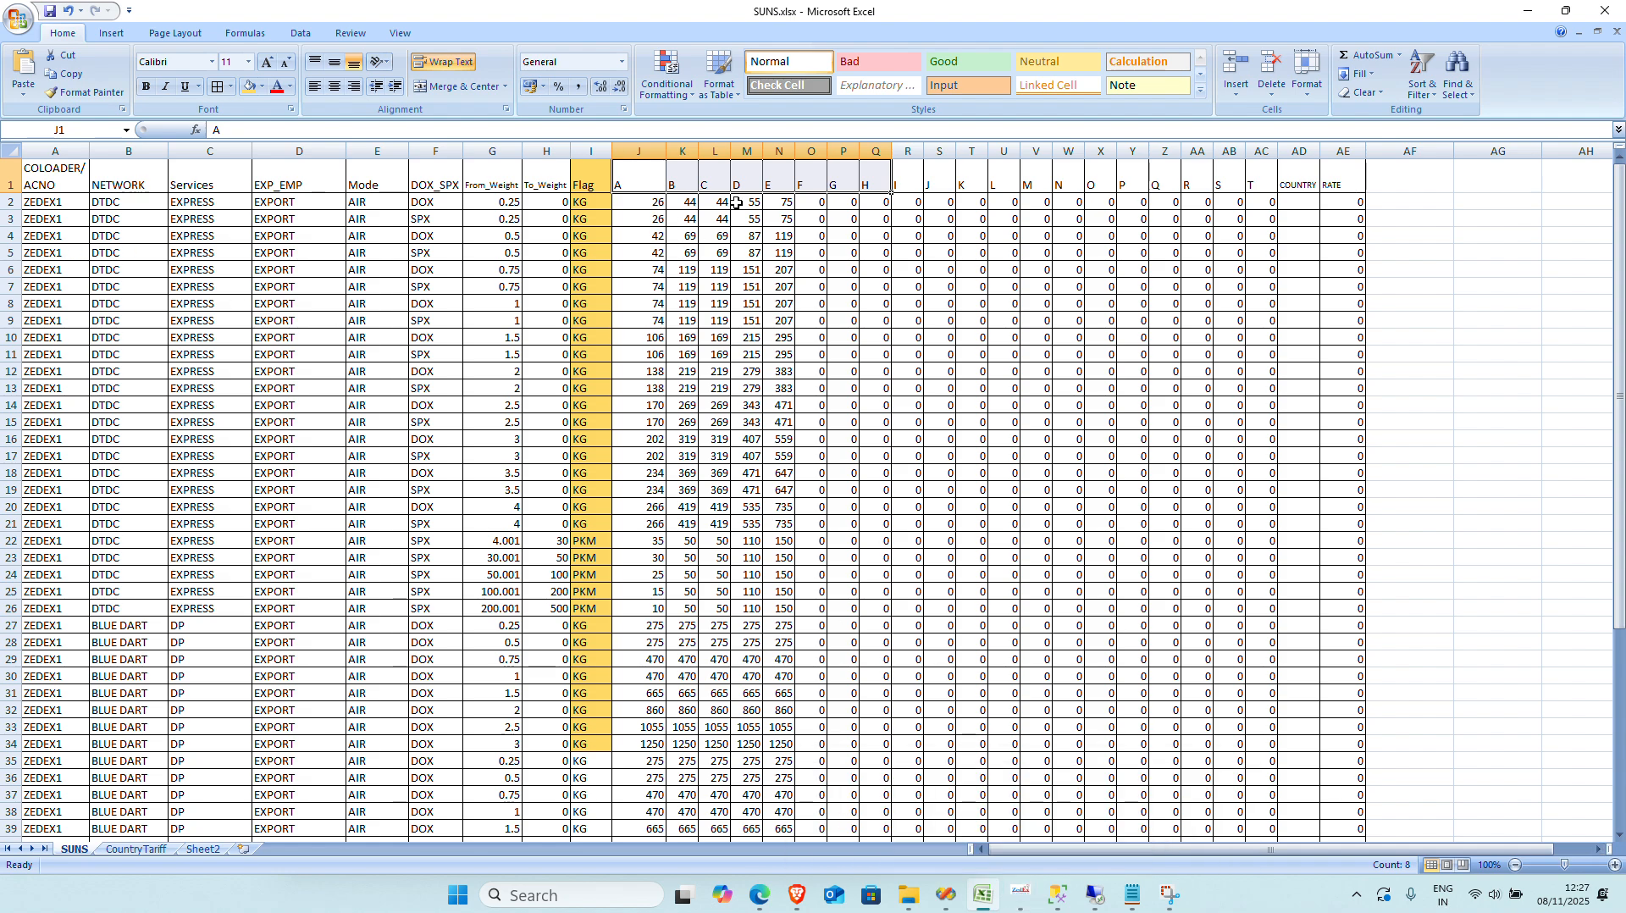
left_click(110, 206)
Step: Switch to ZedEx, open the Destination Management Panel and display the DTDC network's export zones
mouse_move(1020, 896)
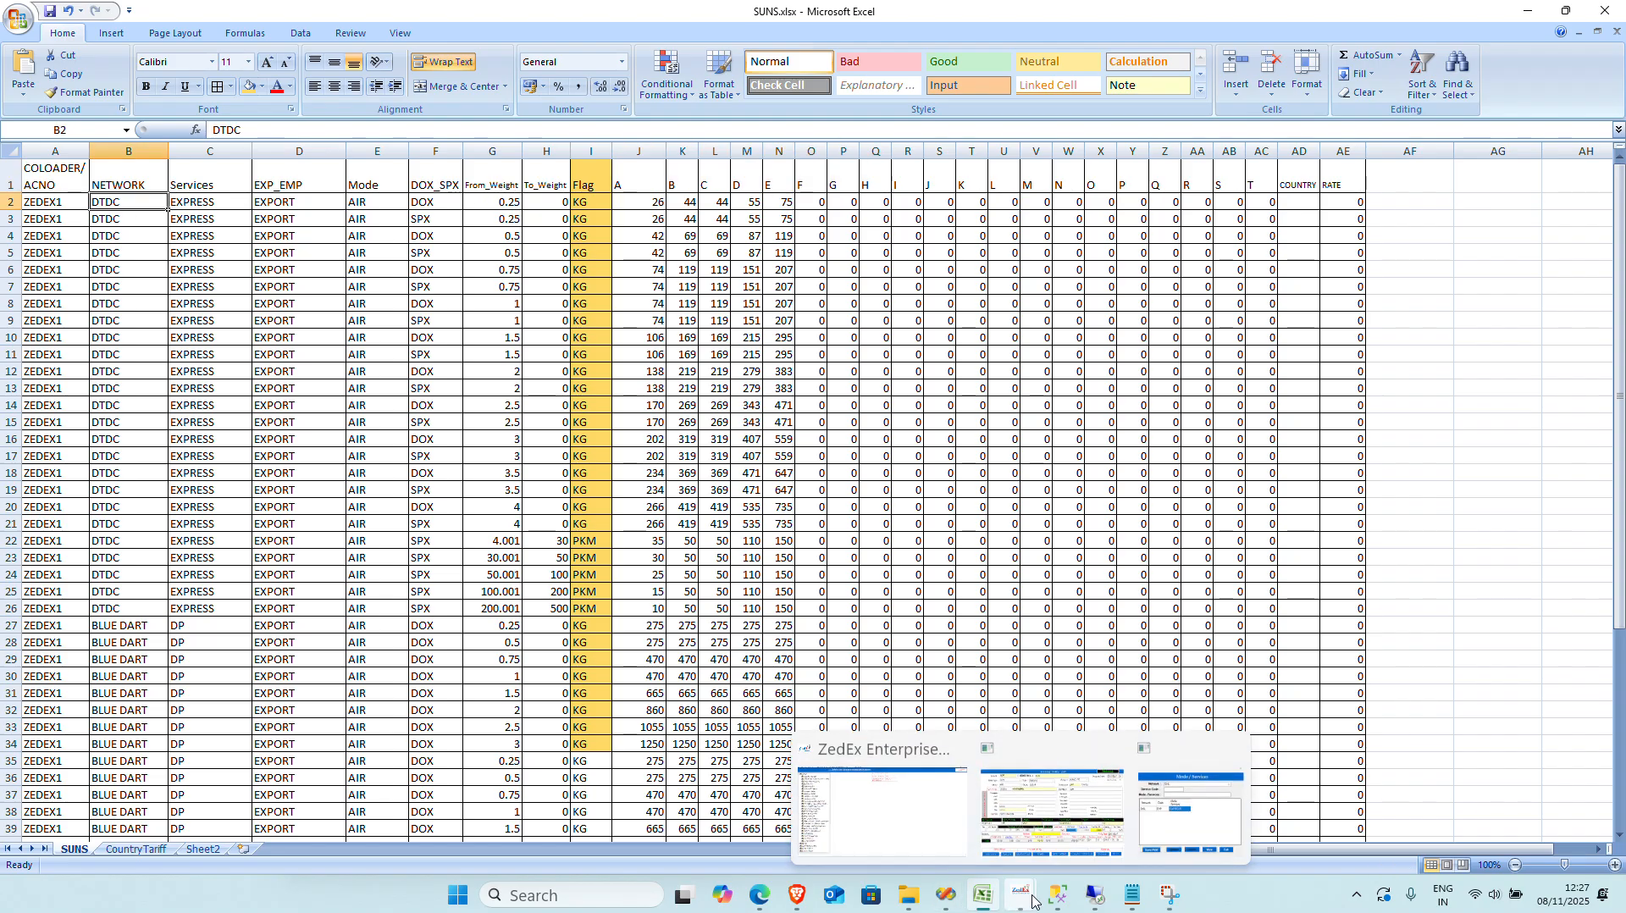
left_click(940, 810)
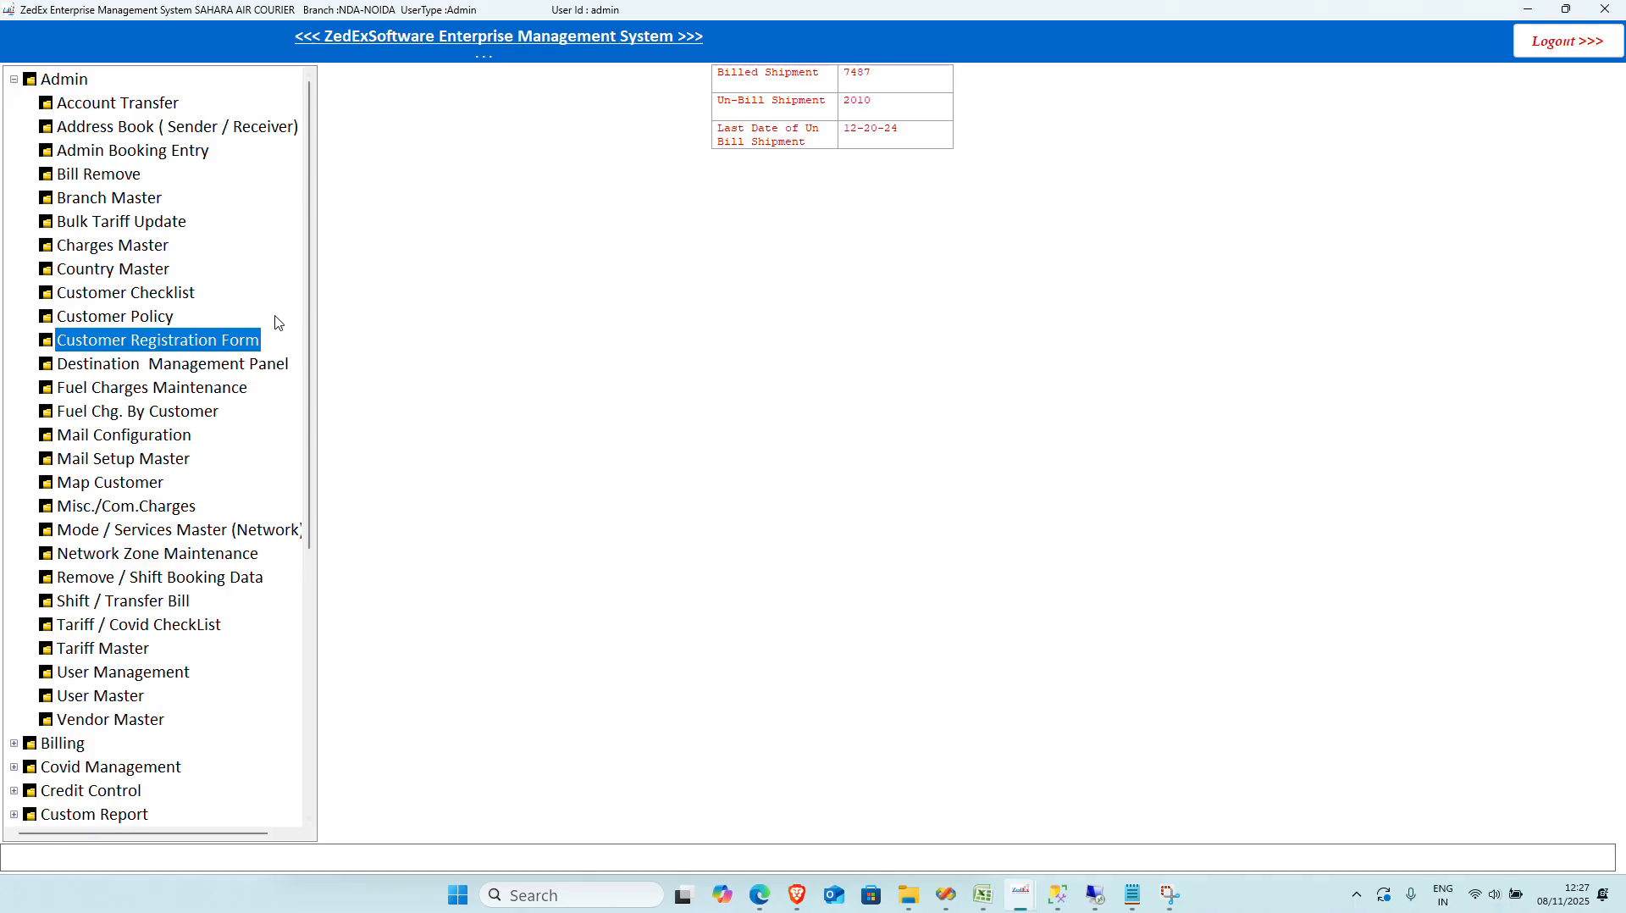
left_click(247, 368)
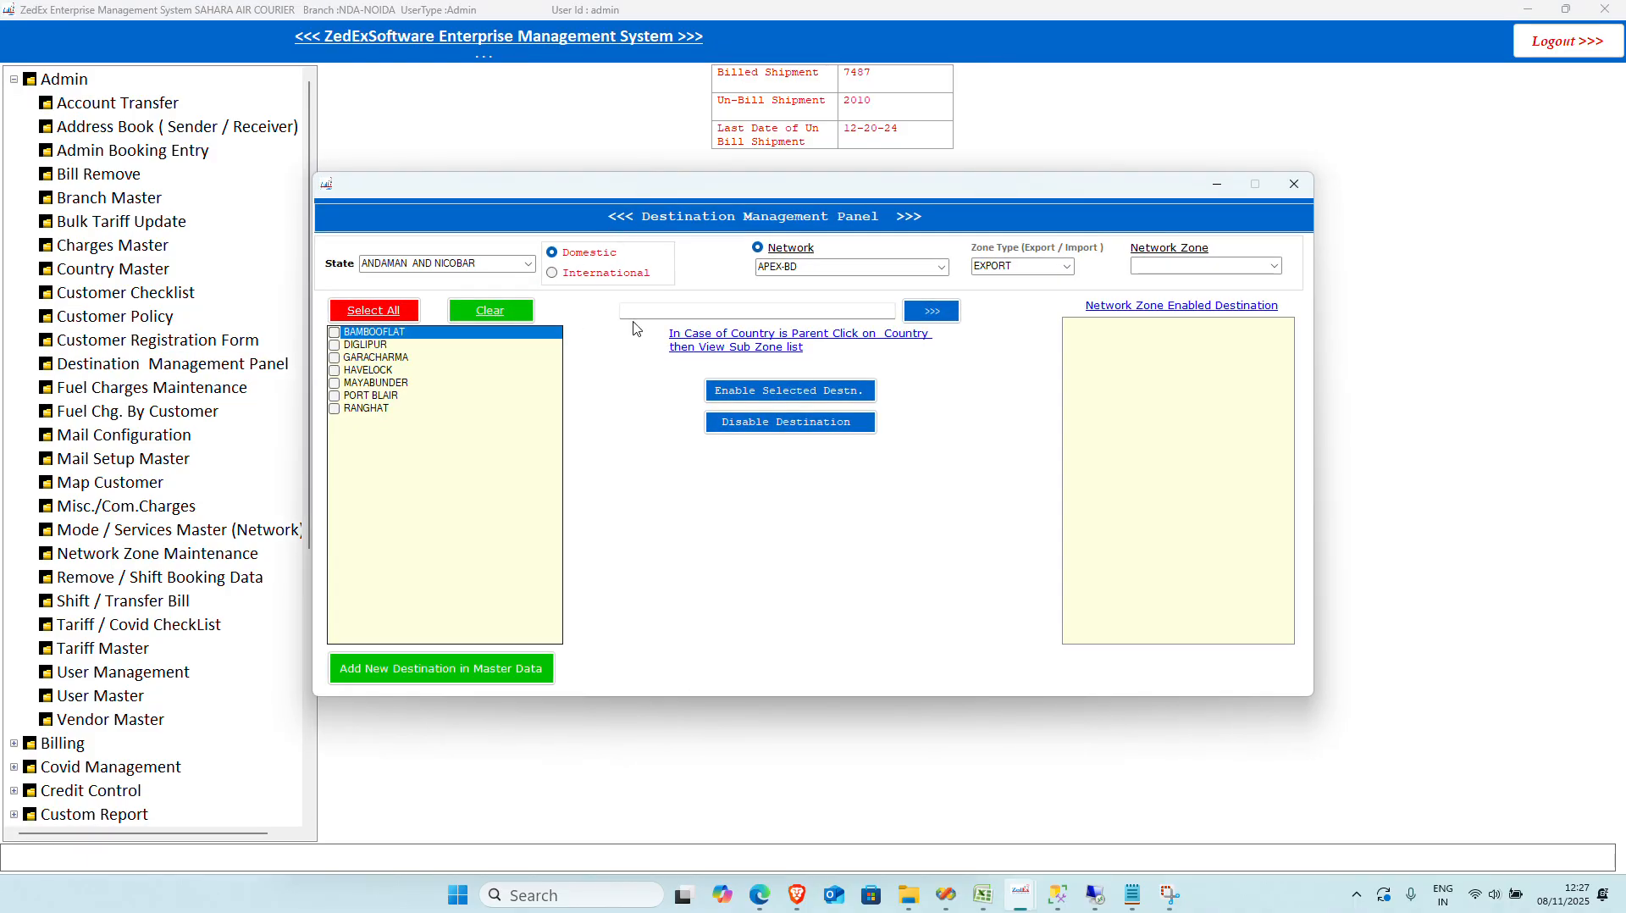
left_click(940, 266)
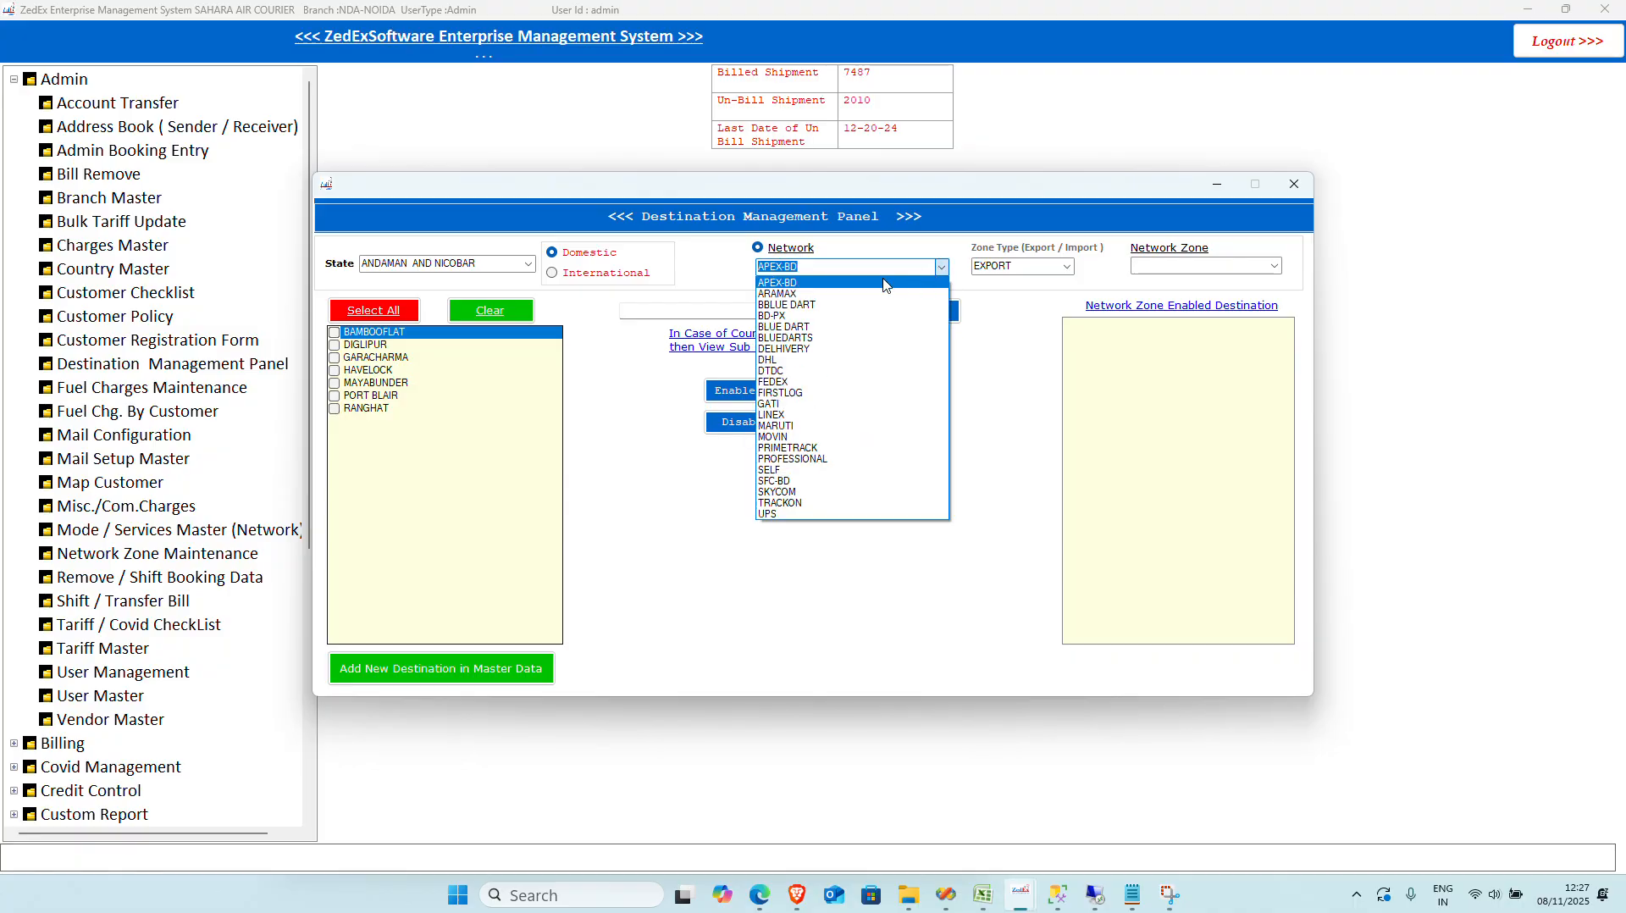
left_click(777, 371)
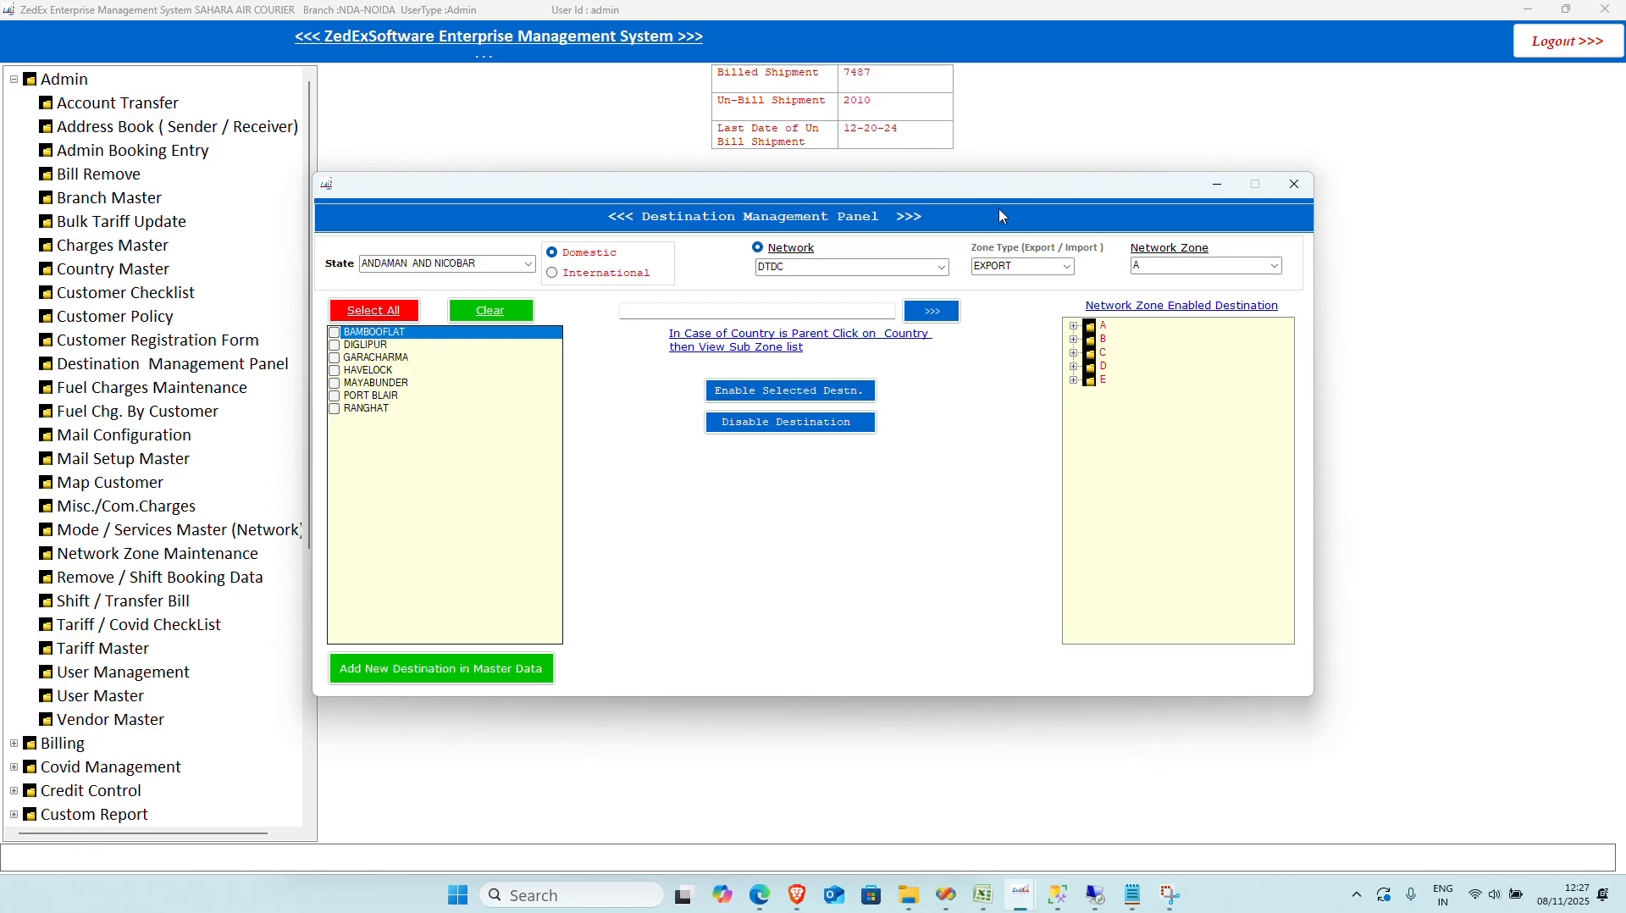
left_click_drag(1000, 216, 786, 126)
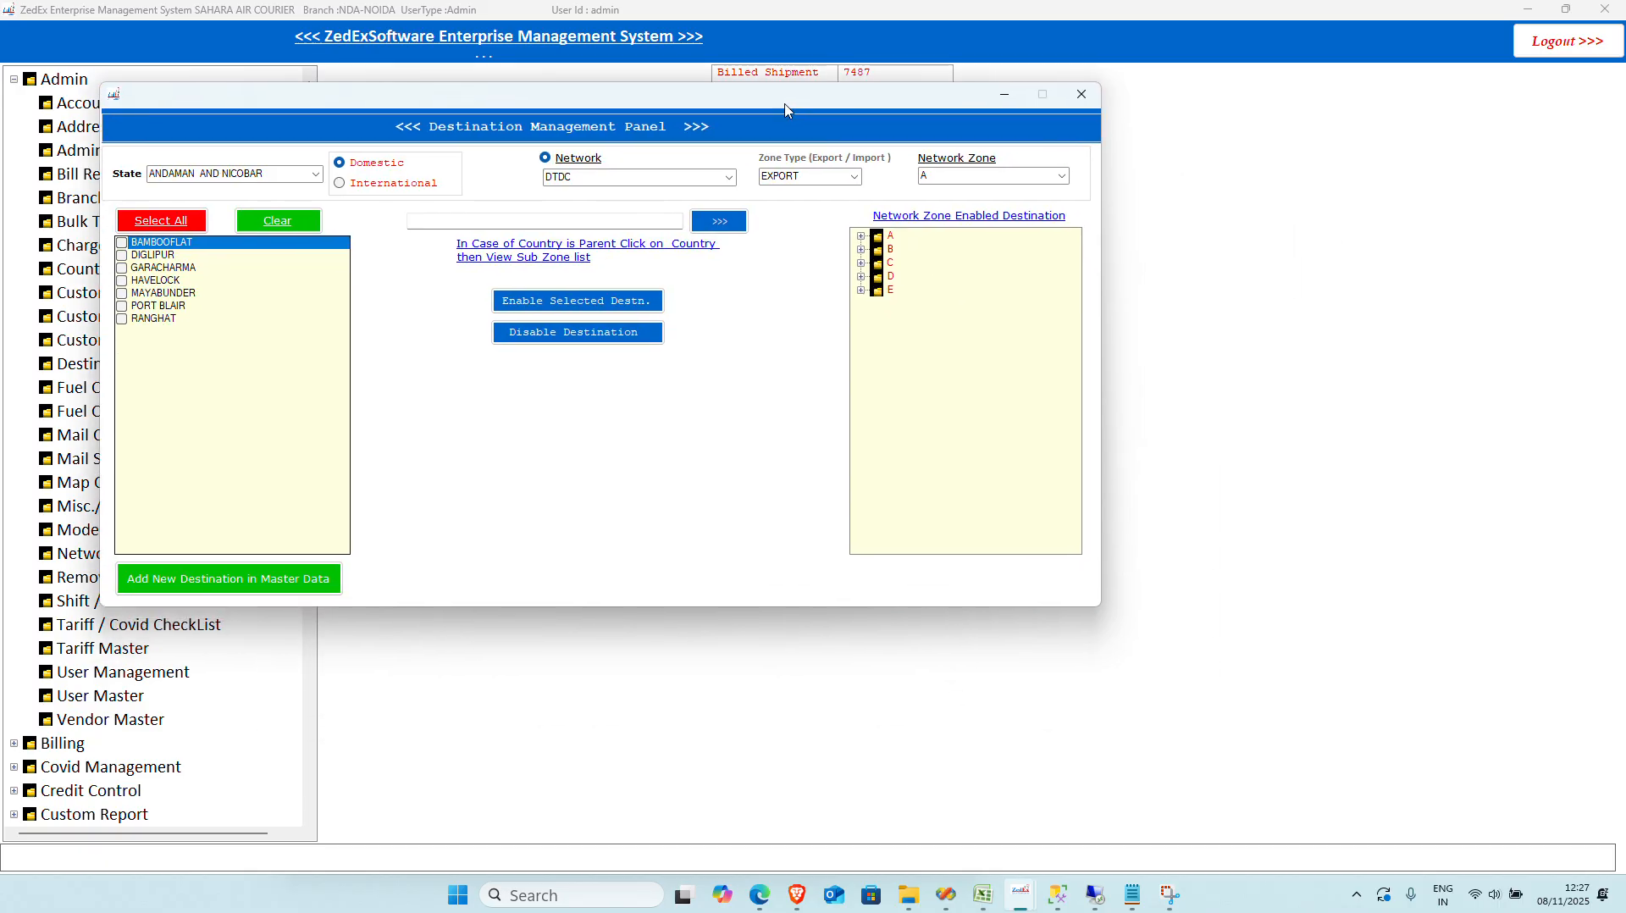
Step: Bring the Excel tariff sheet up behind the Destination Management Panel and review the destinations under DTDC zones A and B
left_click(990, 901)
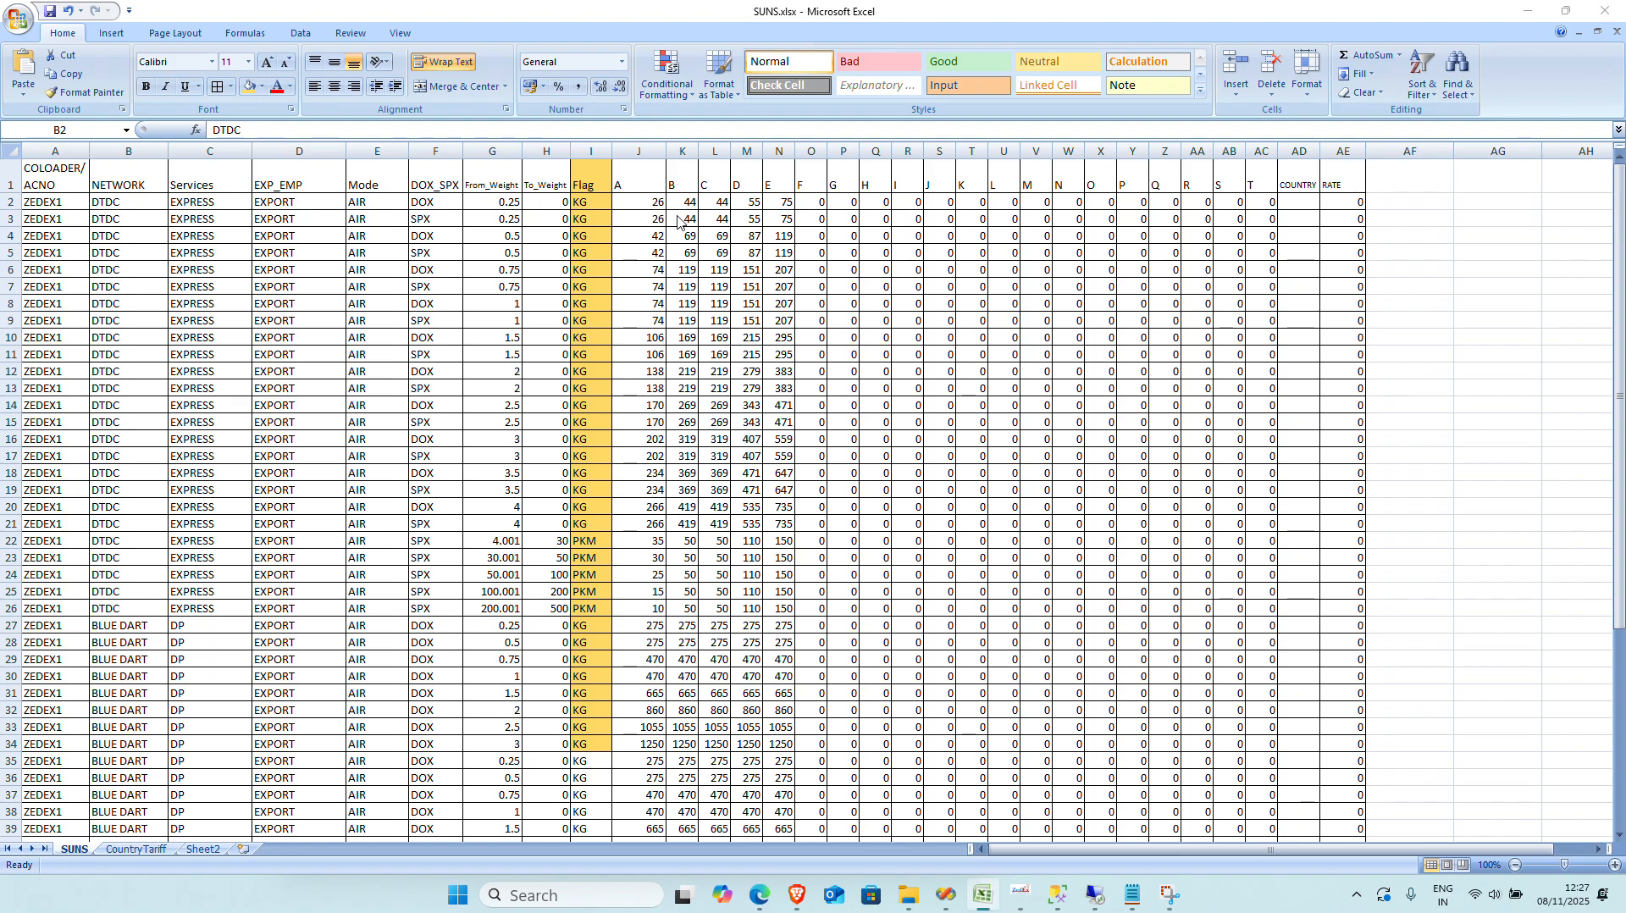
left_click(861, 237)
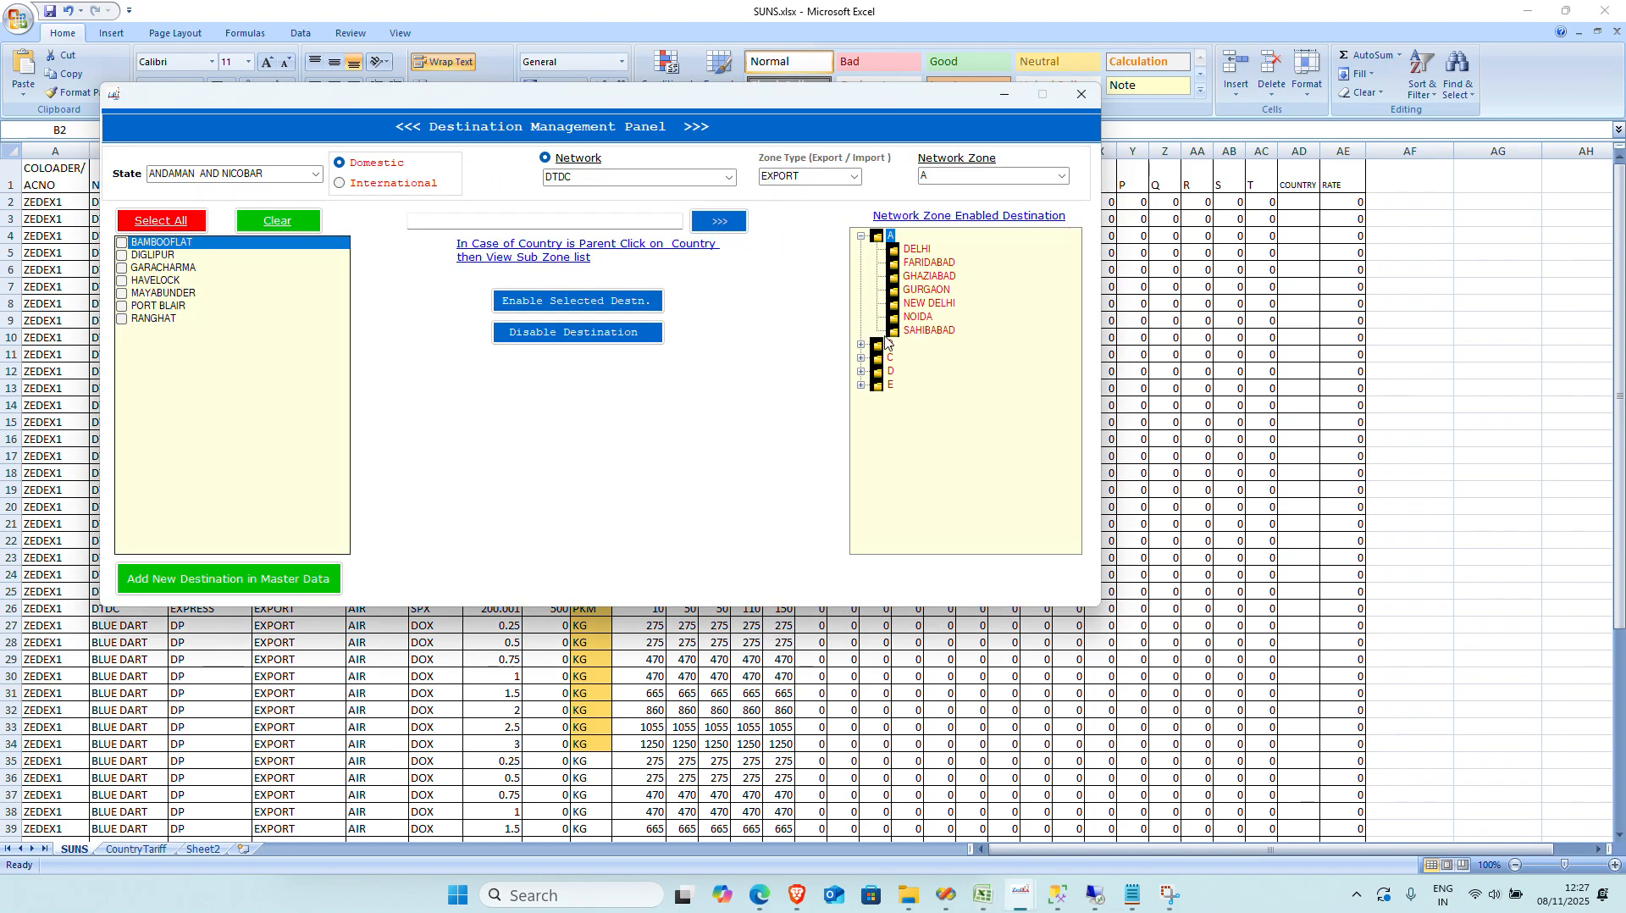
left_click(861, 344)
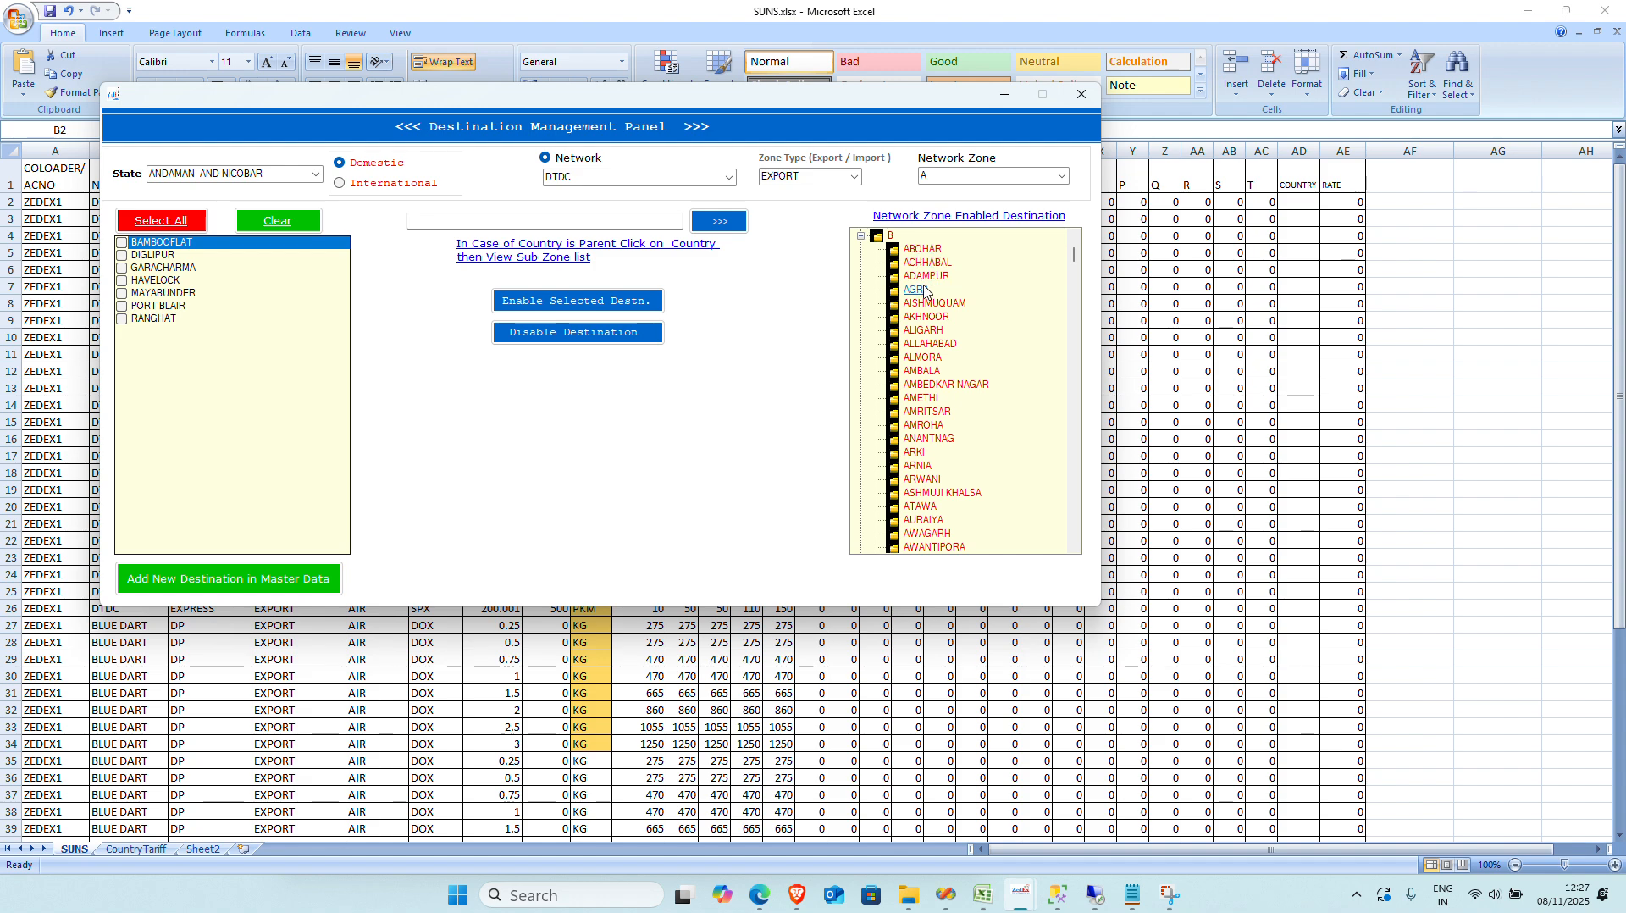
left_click(861, 237)
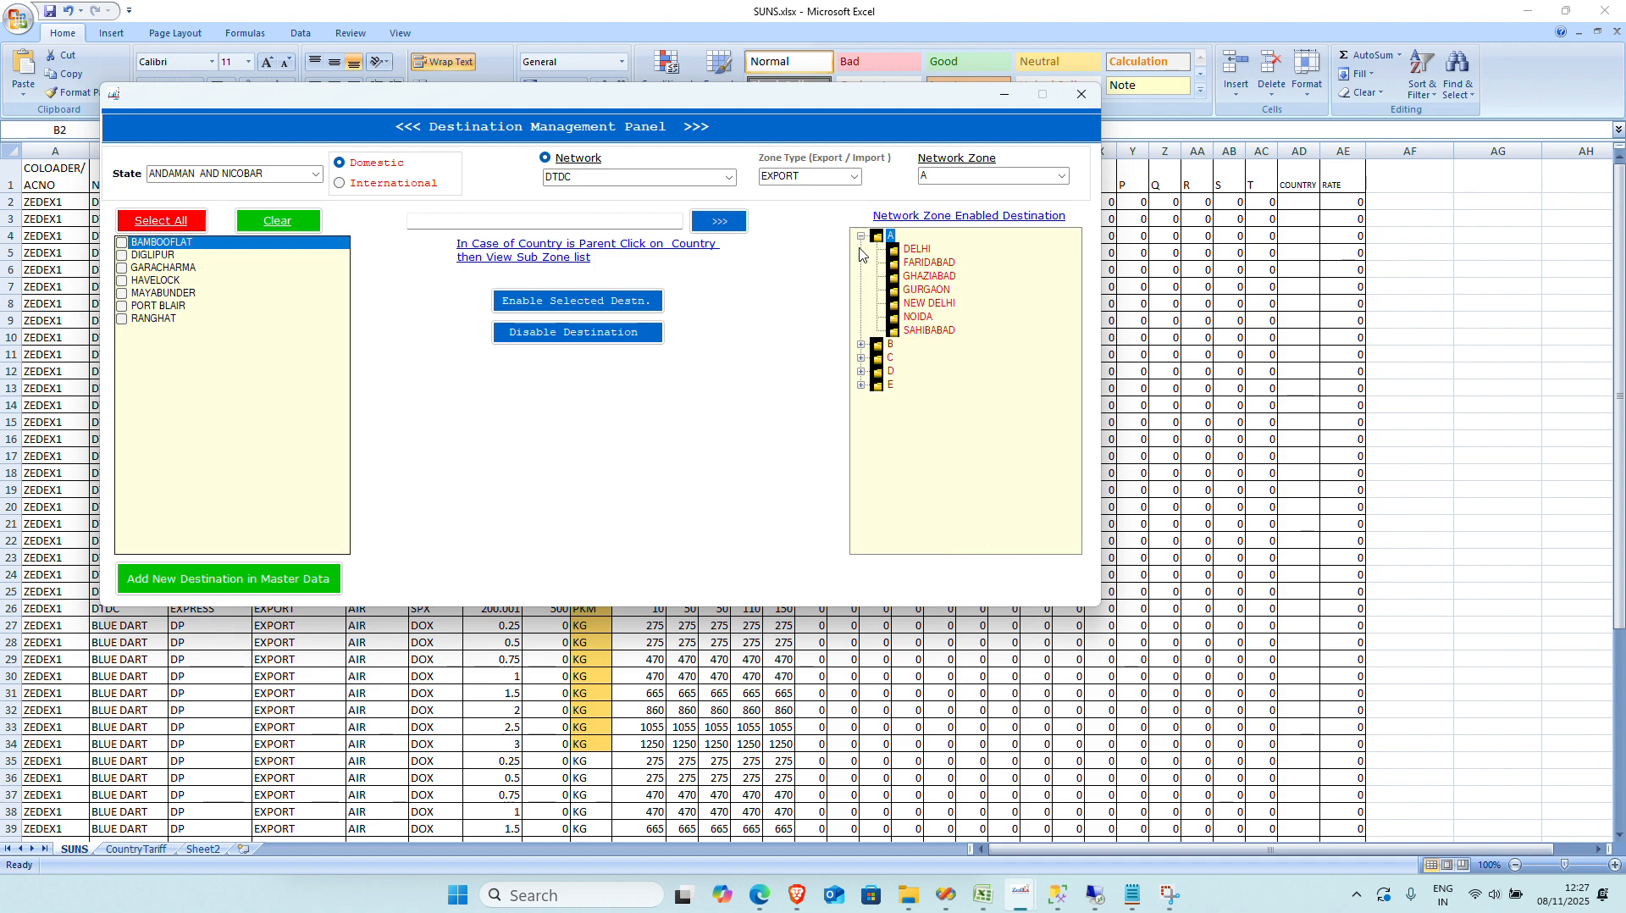
left_click(860, 236)
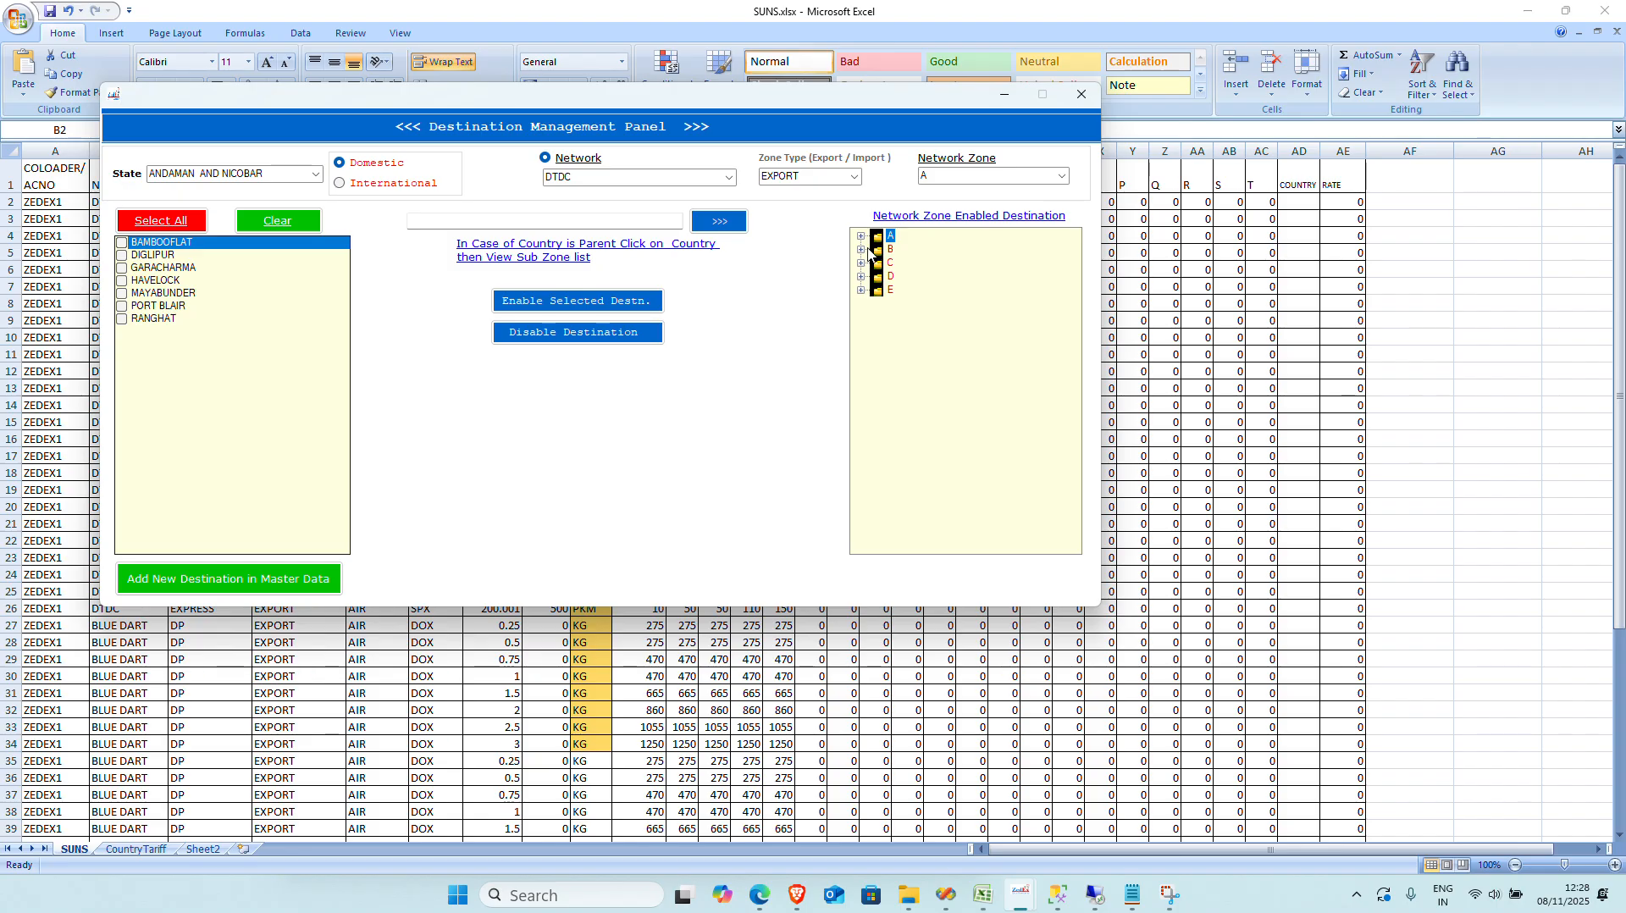
left_click(862, 238)
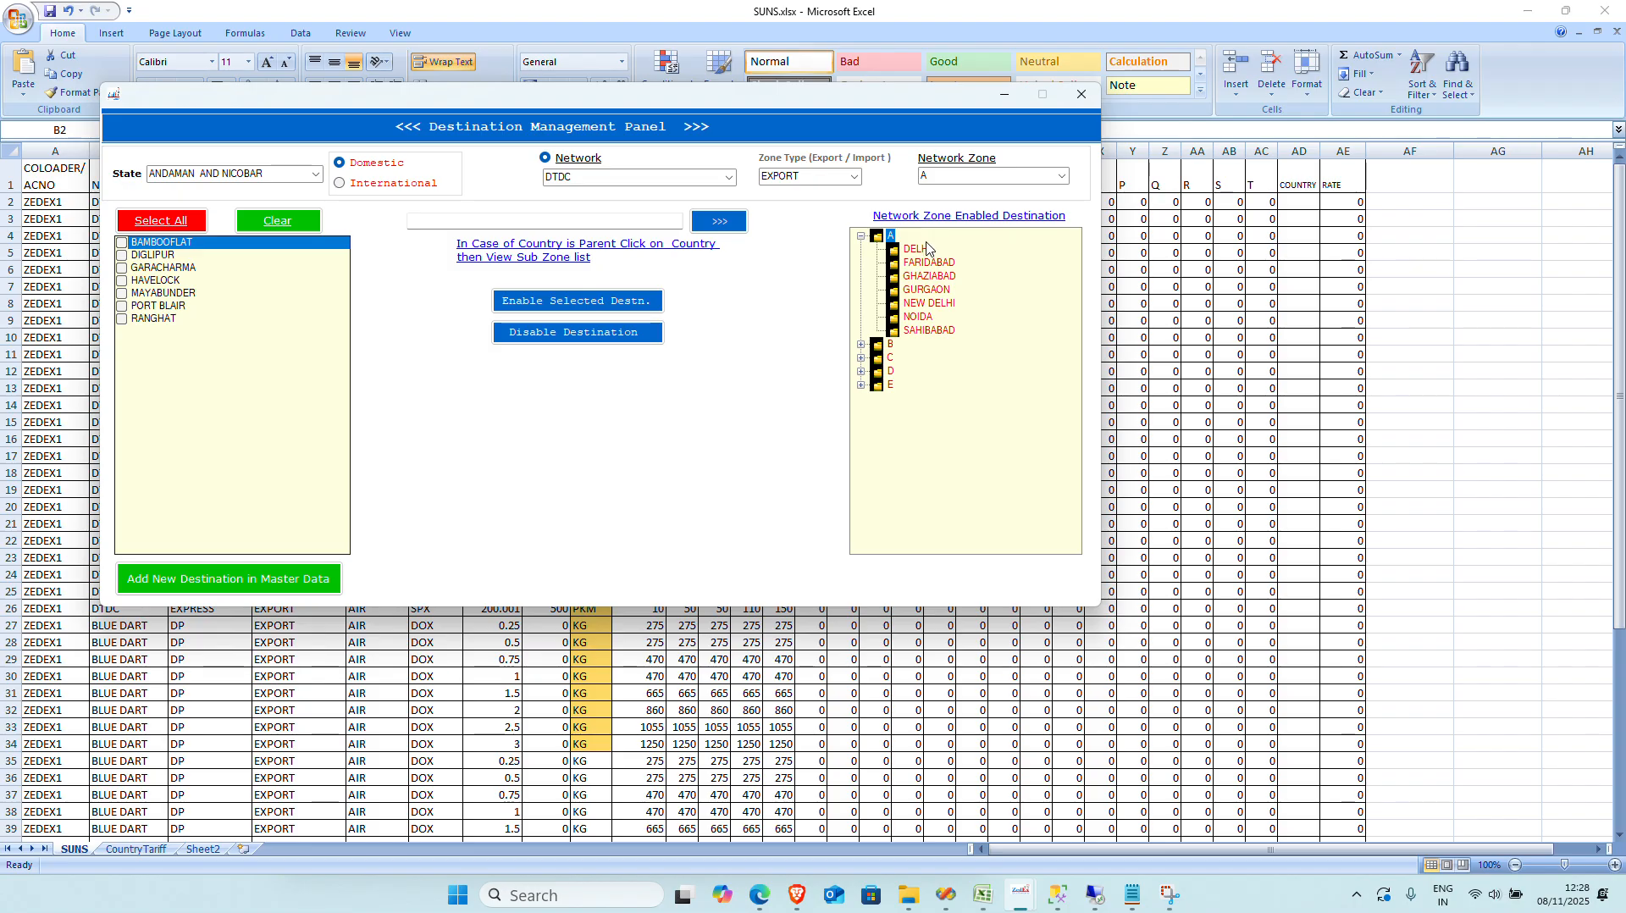
Step: Review the destinations under DTDC zones A and E with the panel moved clear of the tariff sheet's upper rows
left_click(863, 239)
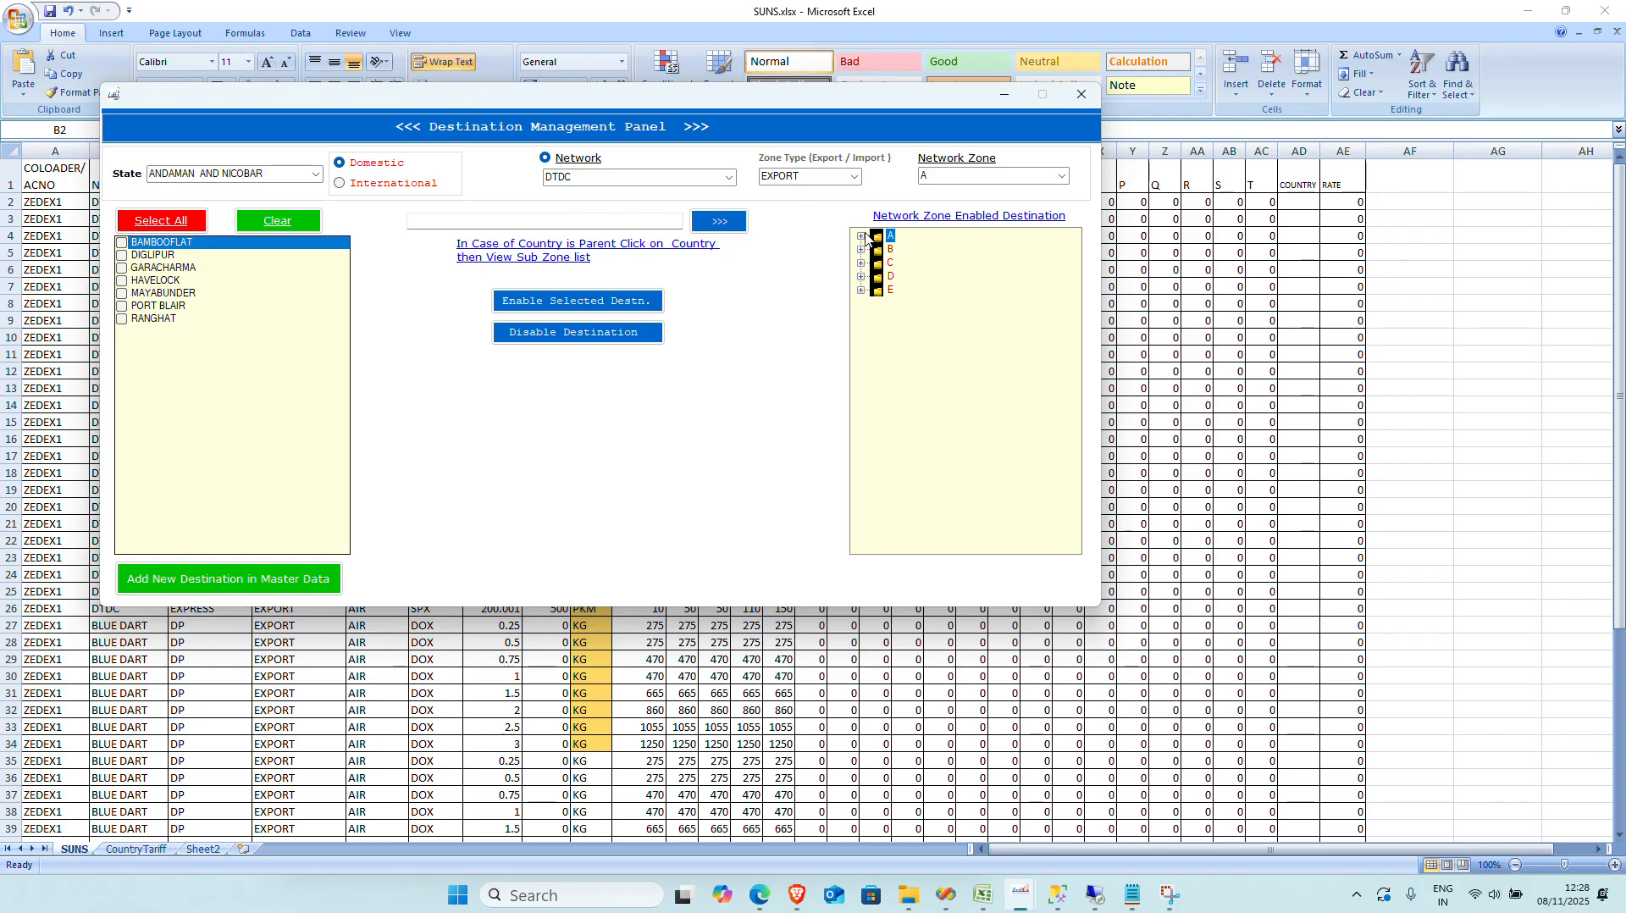
left_click(862, 237)
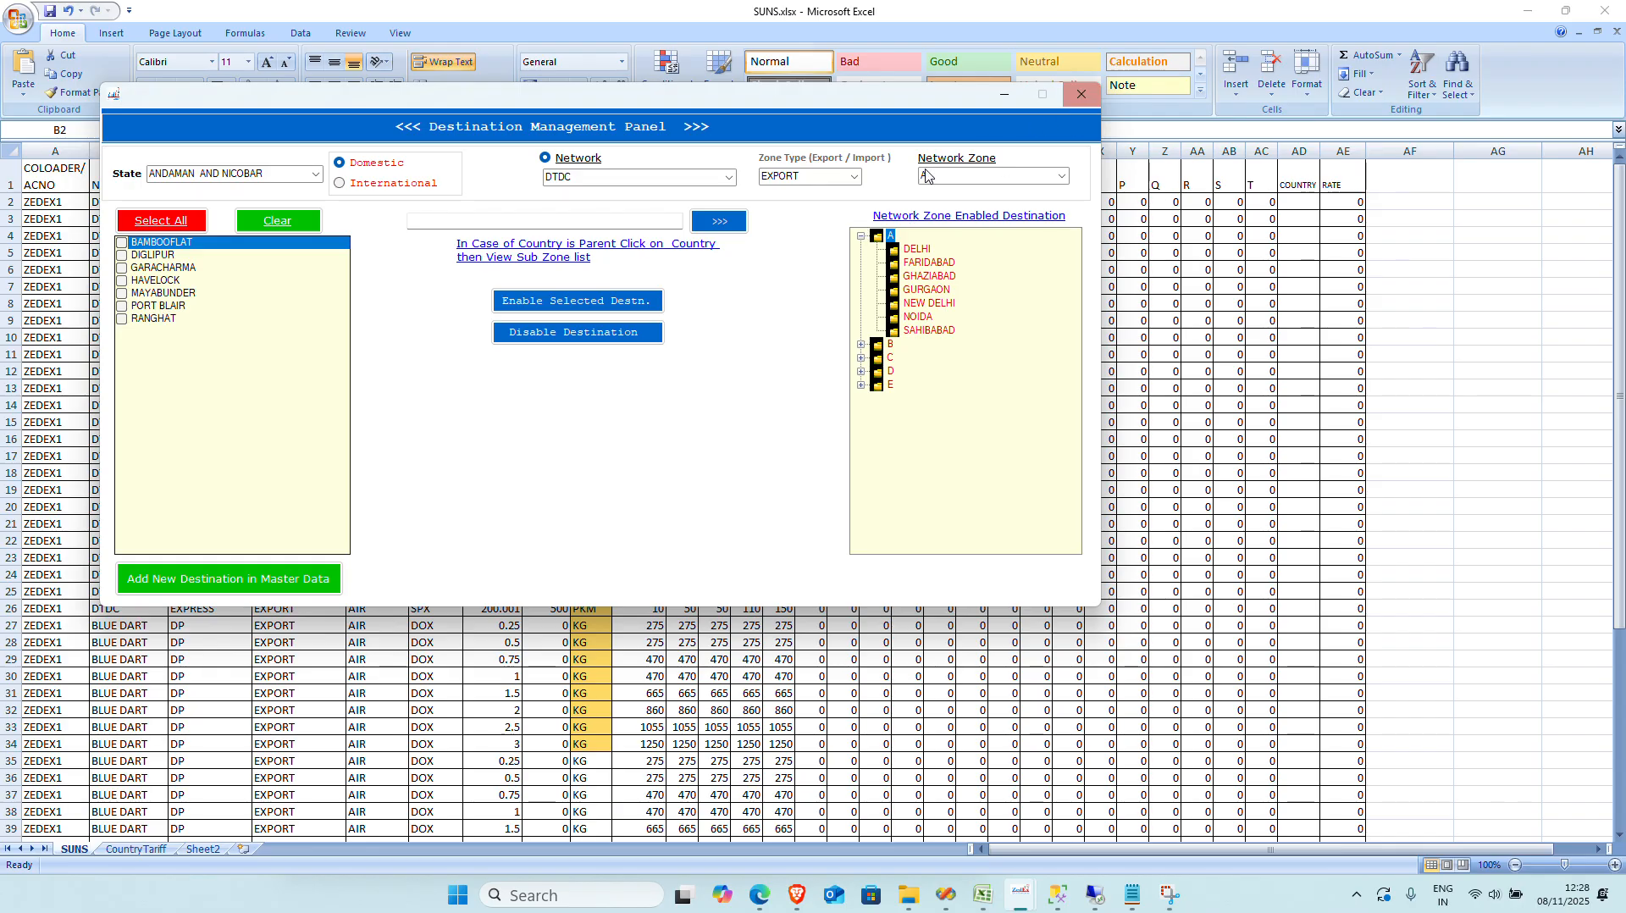
left_click_drag(780, 102, 949, 388)
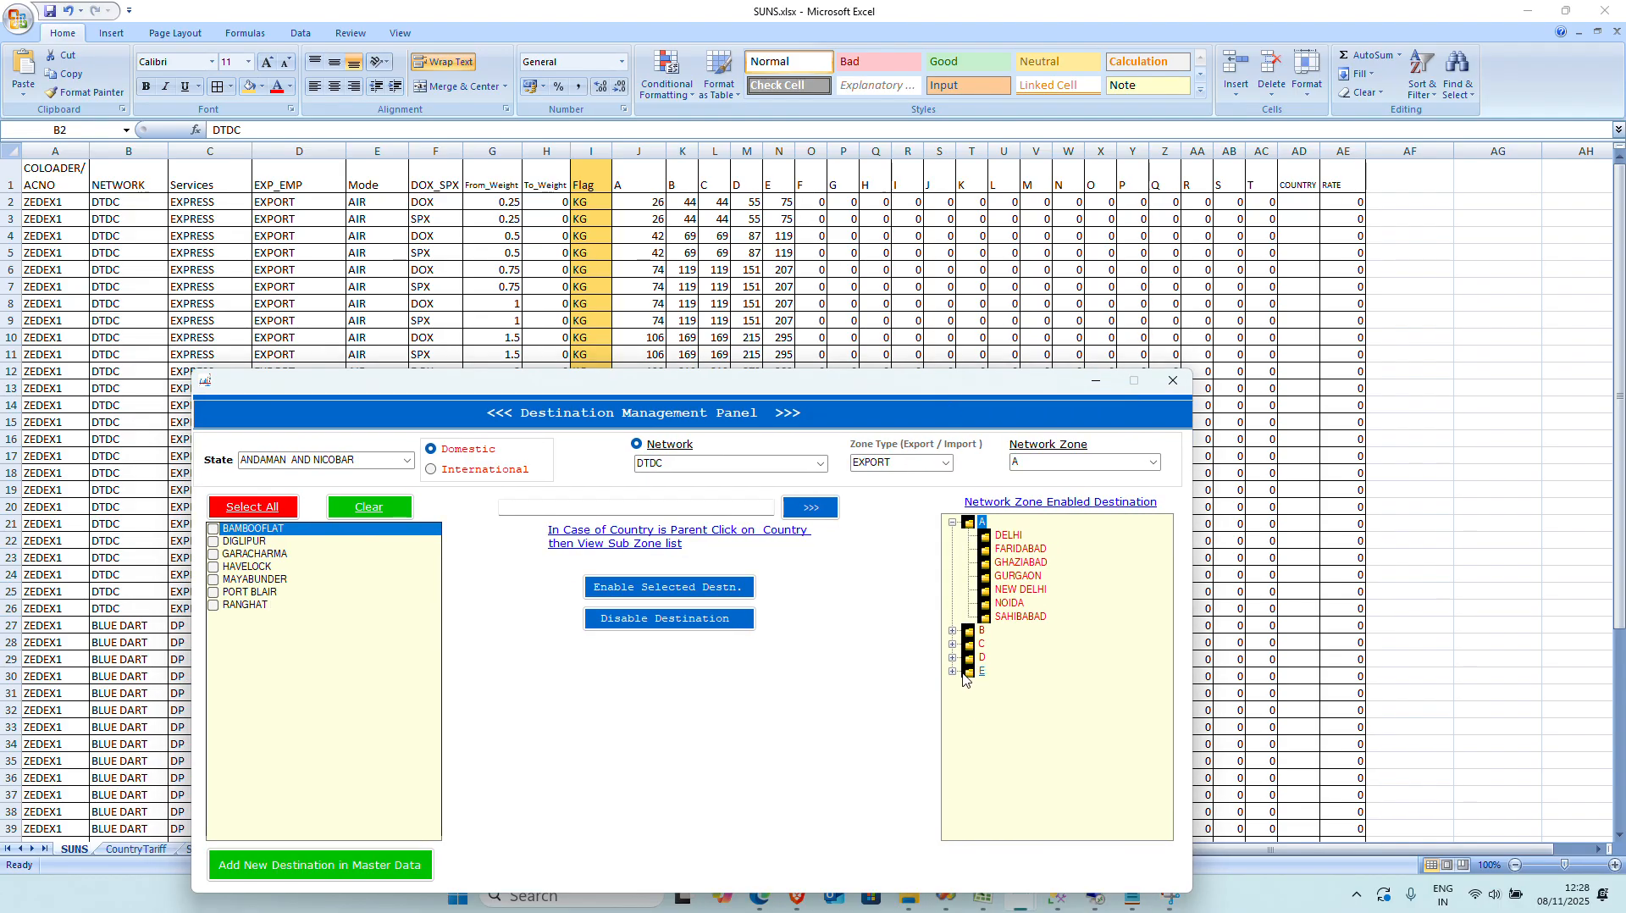
double_click(964, 674)
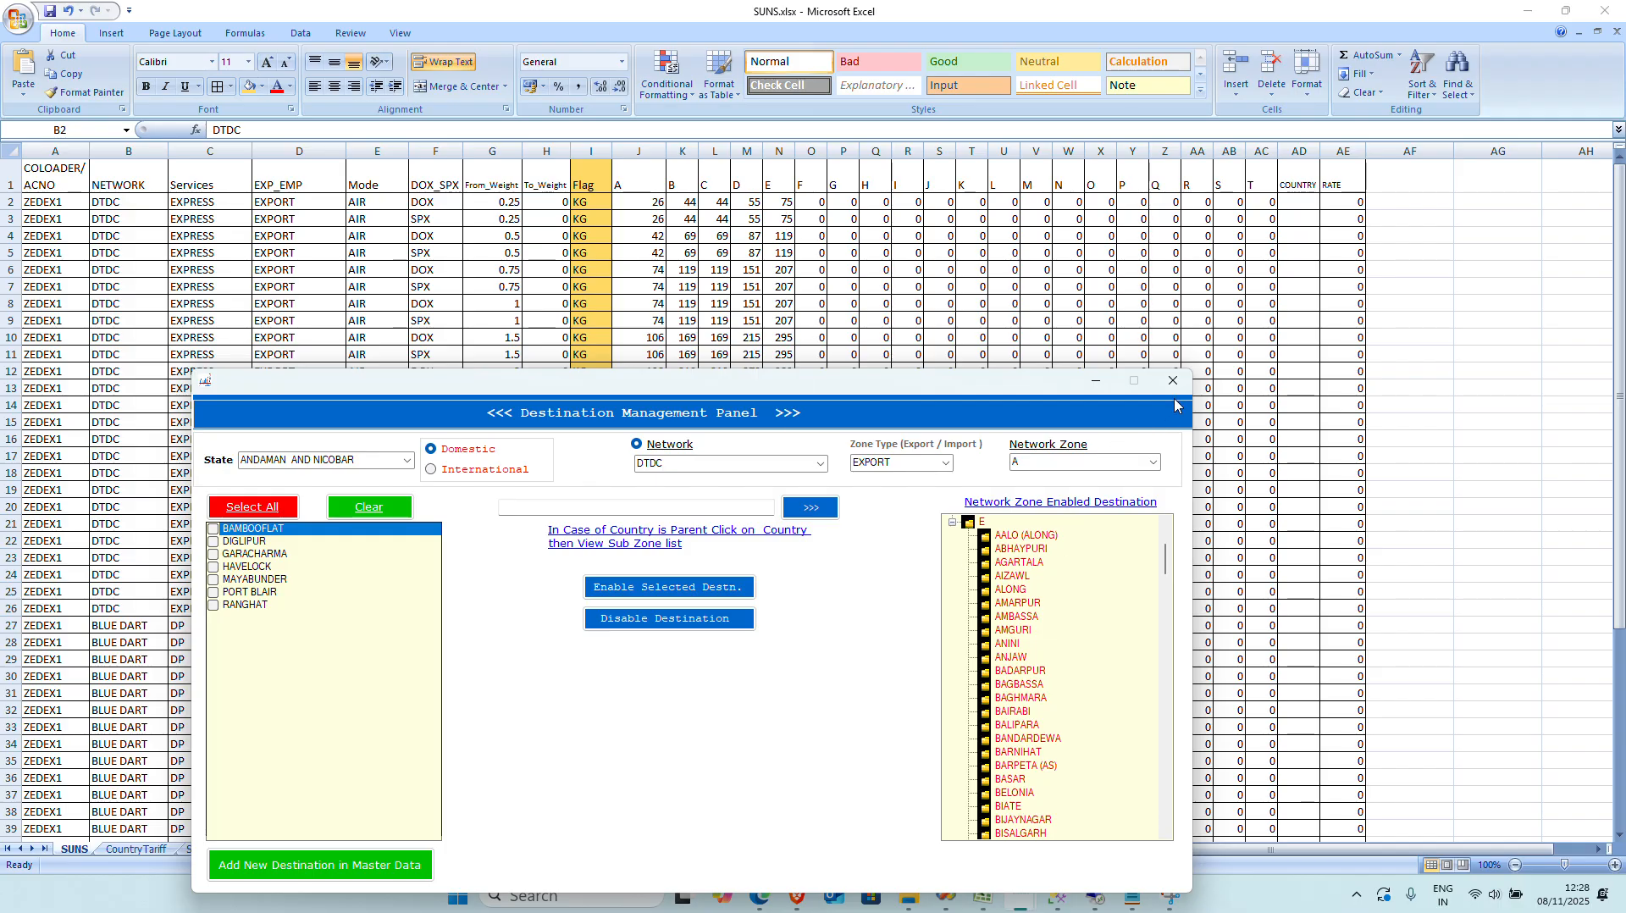
Step: Switch the network to BLUE DART and display its export zones with zone A expanded
left_click(820, 463)
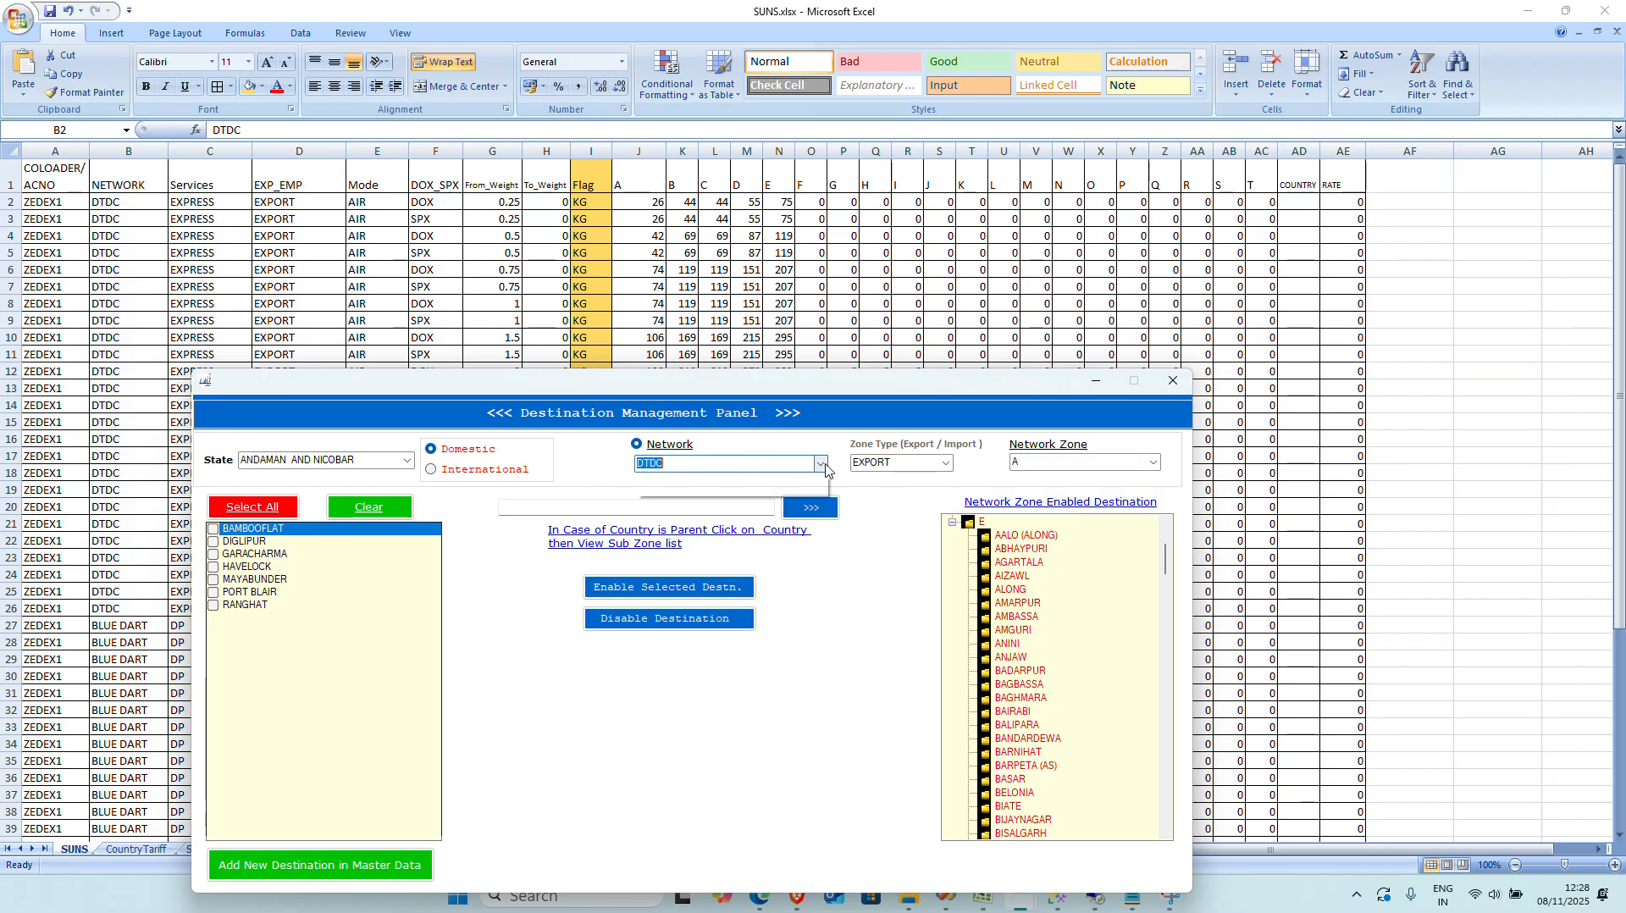
left_click(682, 524)
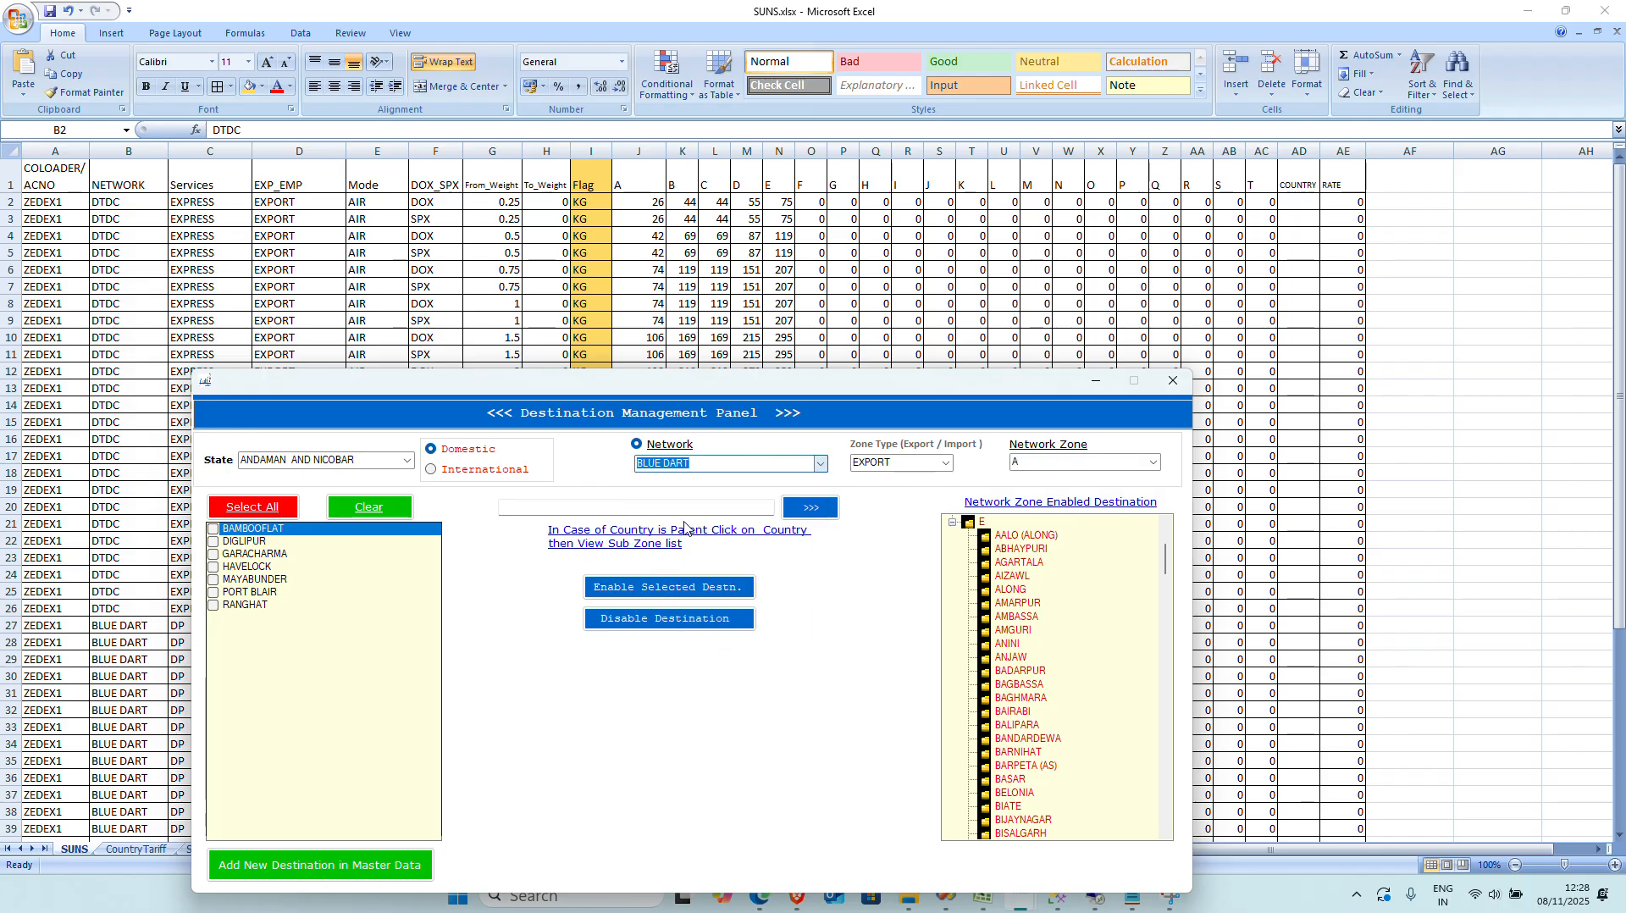
left_click(1108, 618)
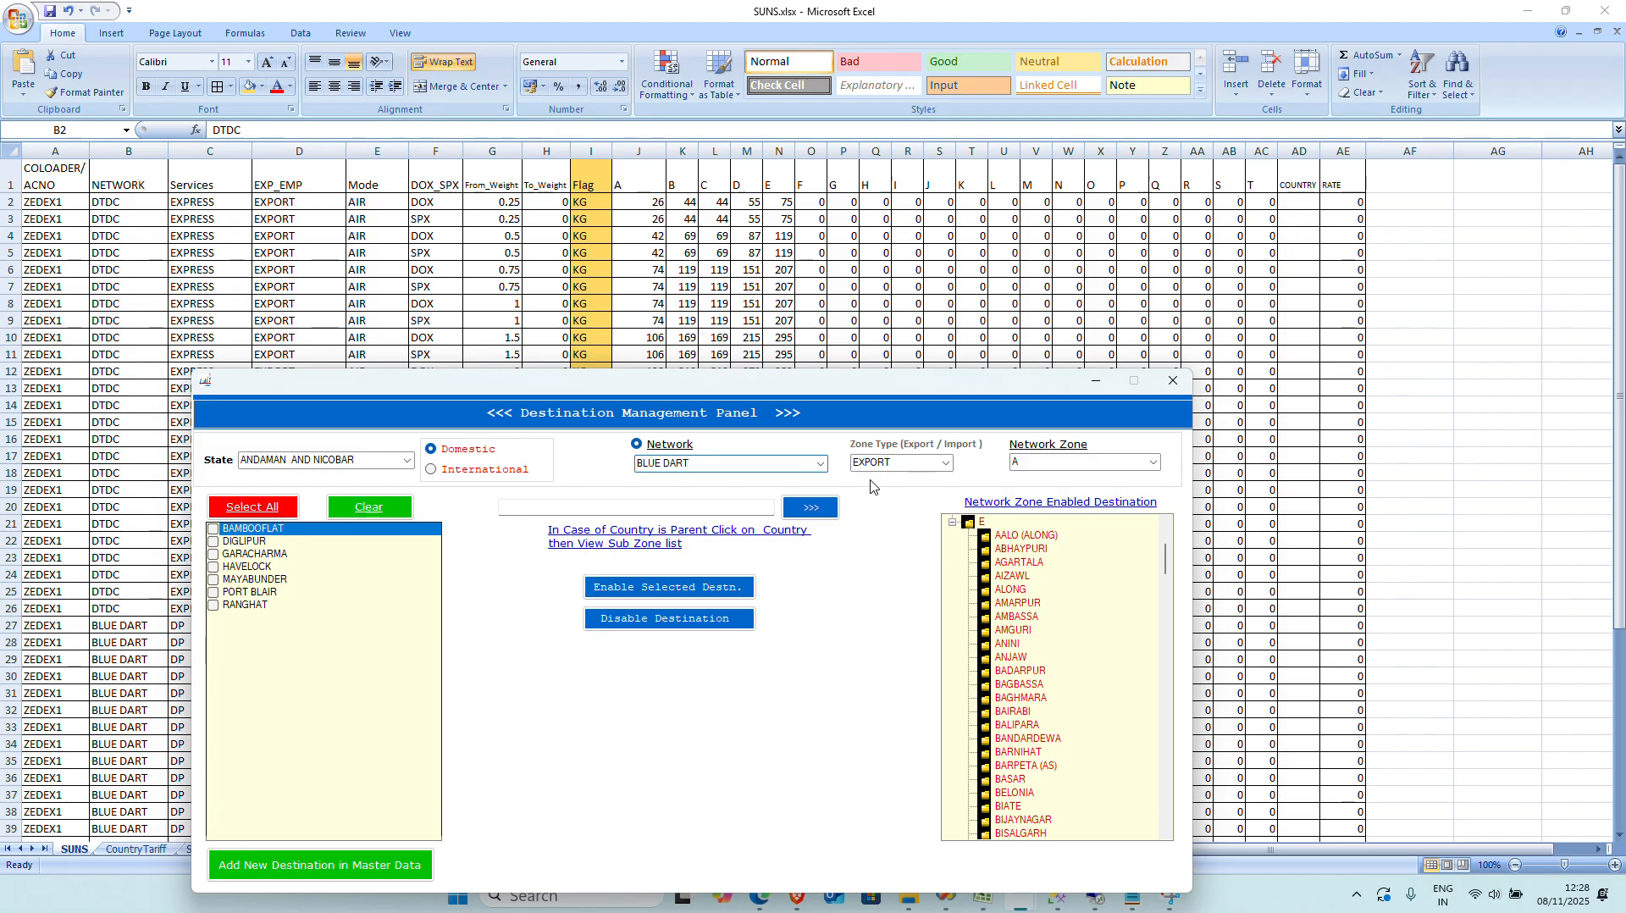
left_click(894, 468)
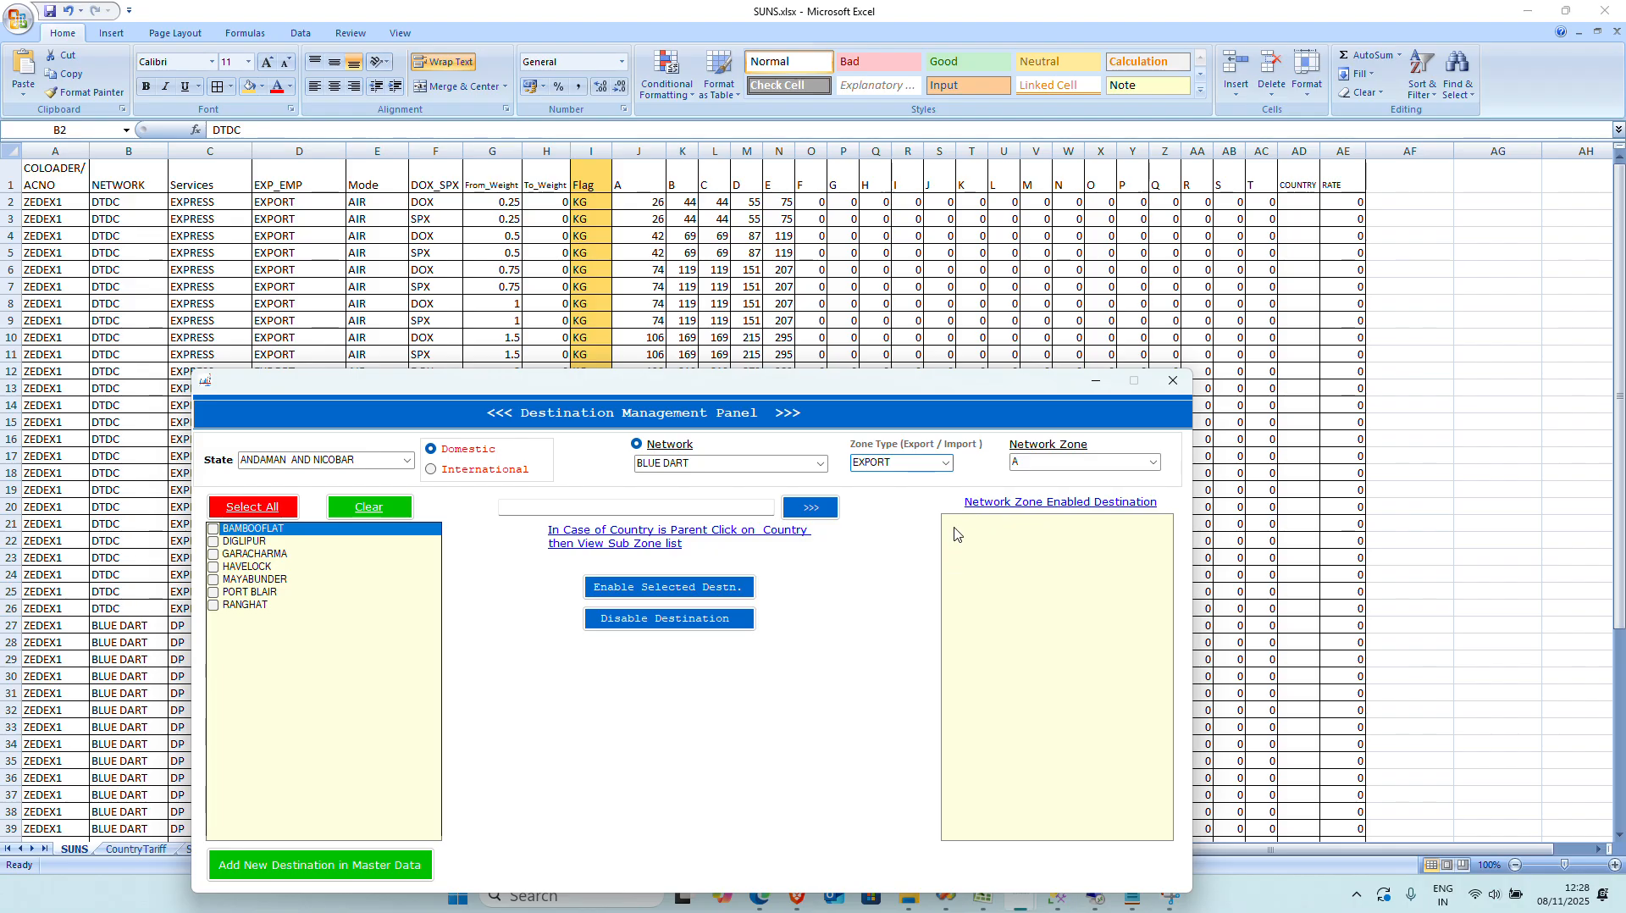
left_click(953, 524)
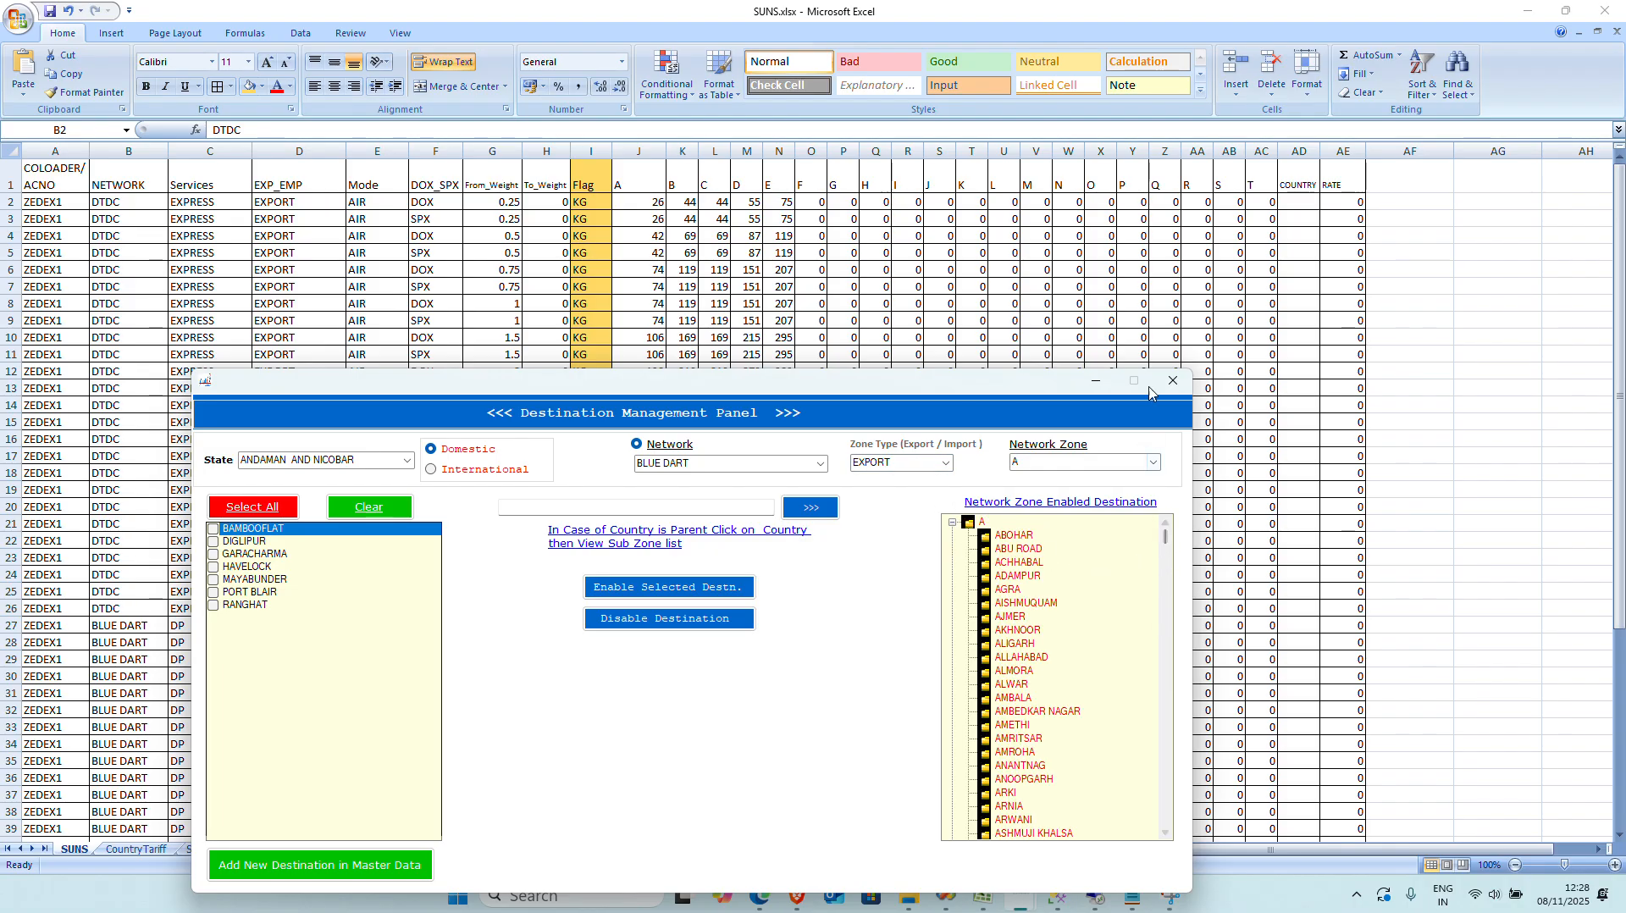
Step: Review the destinations listed under BLUE DART zone A, including ABOHAR, and collapse the zone
left_click_drag(1059, 392, 1087, 188)
scroll(1101, 458, "down", 10)
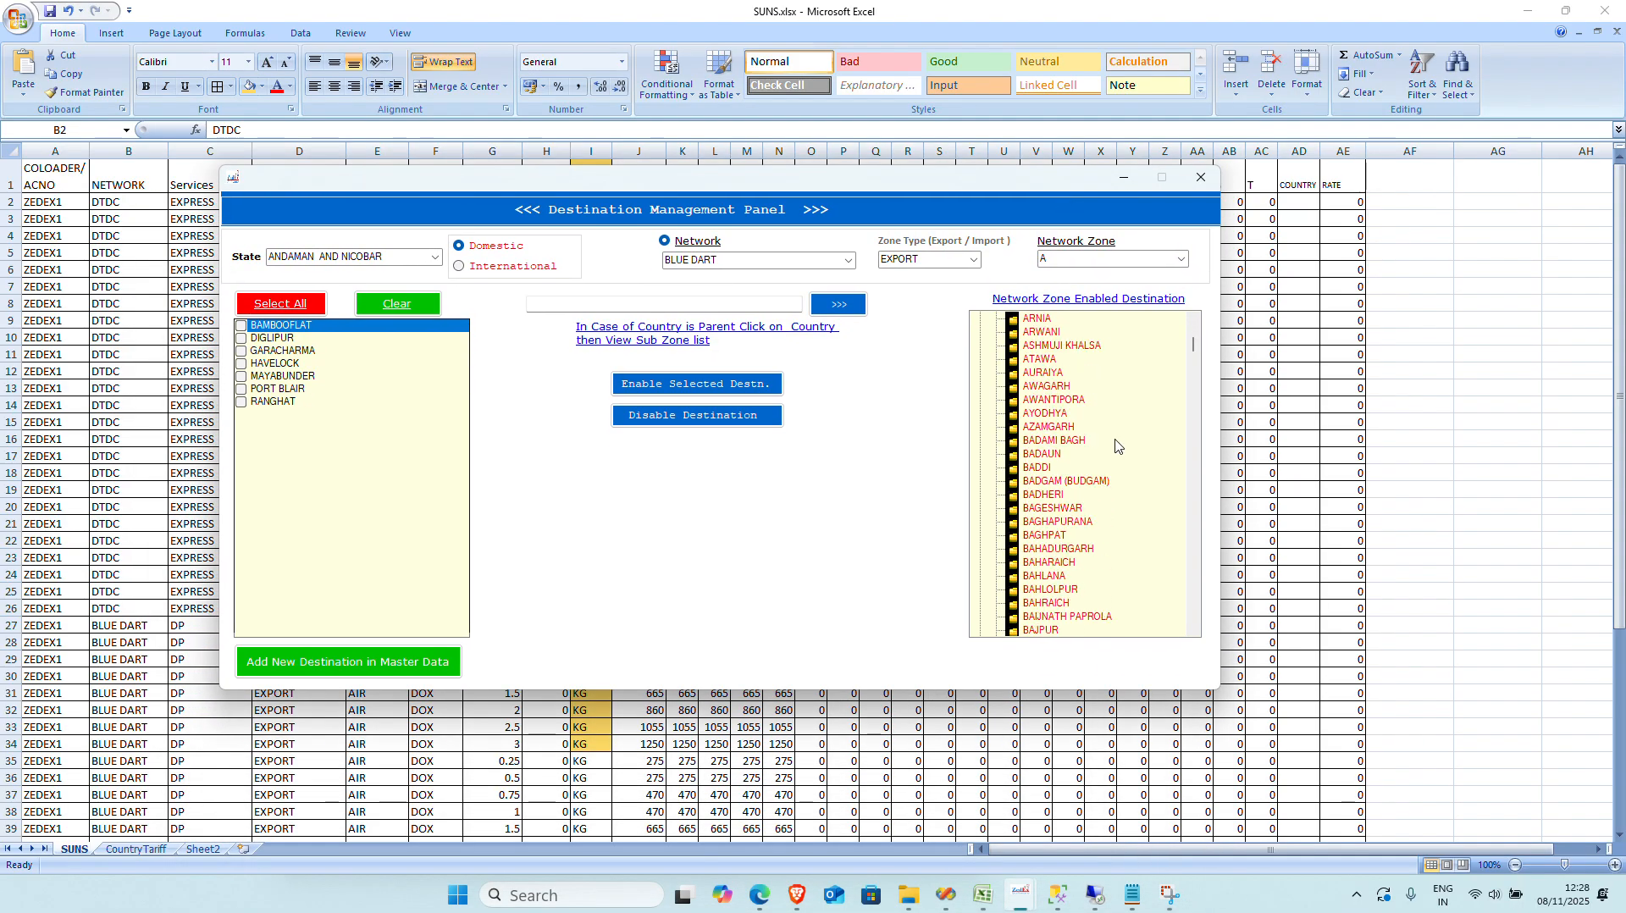
scroll(1192, 354, "up", 10)
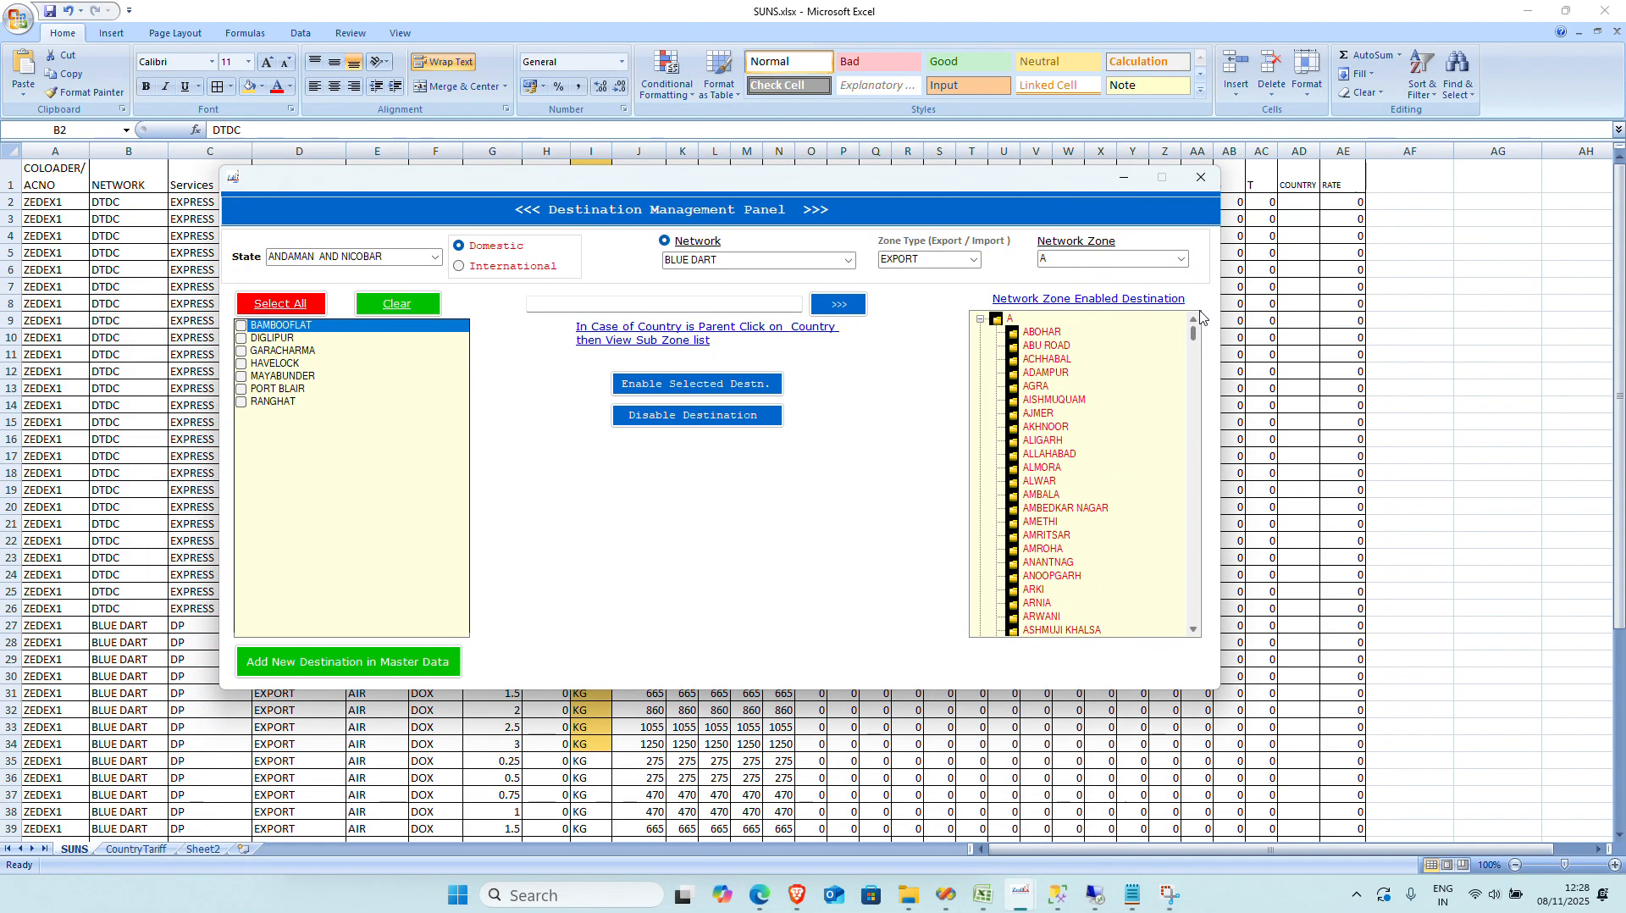
left_click(981, 320)
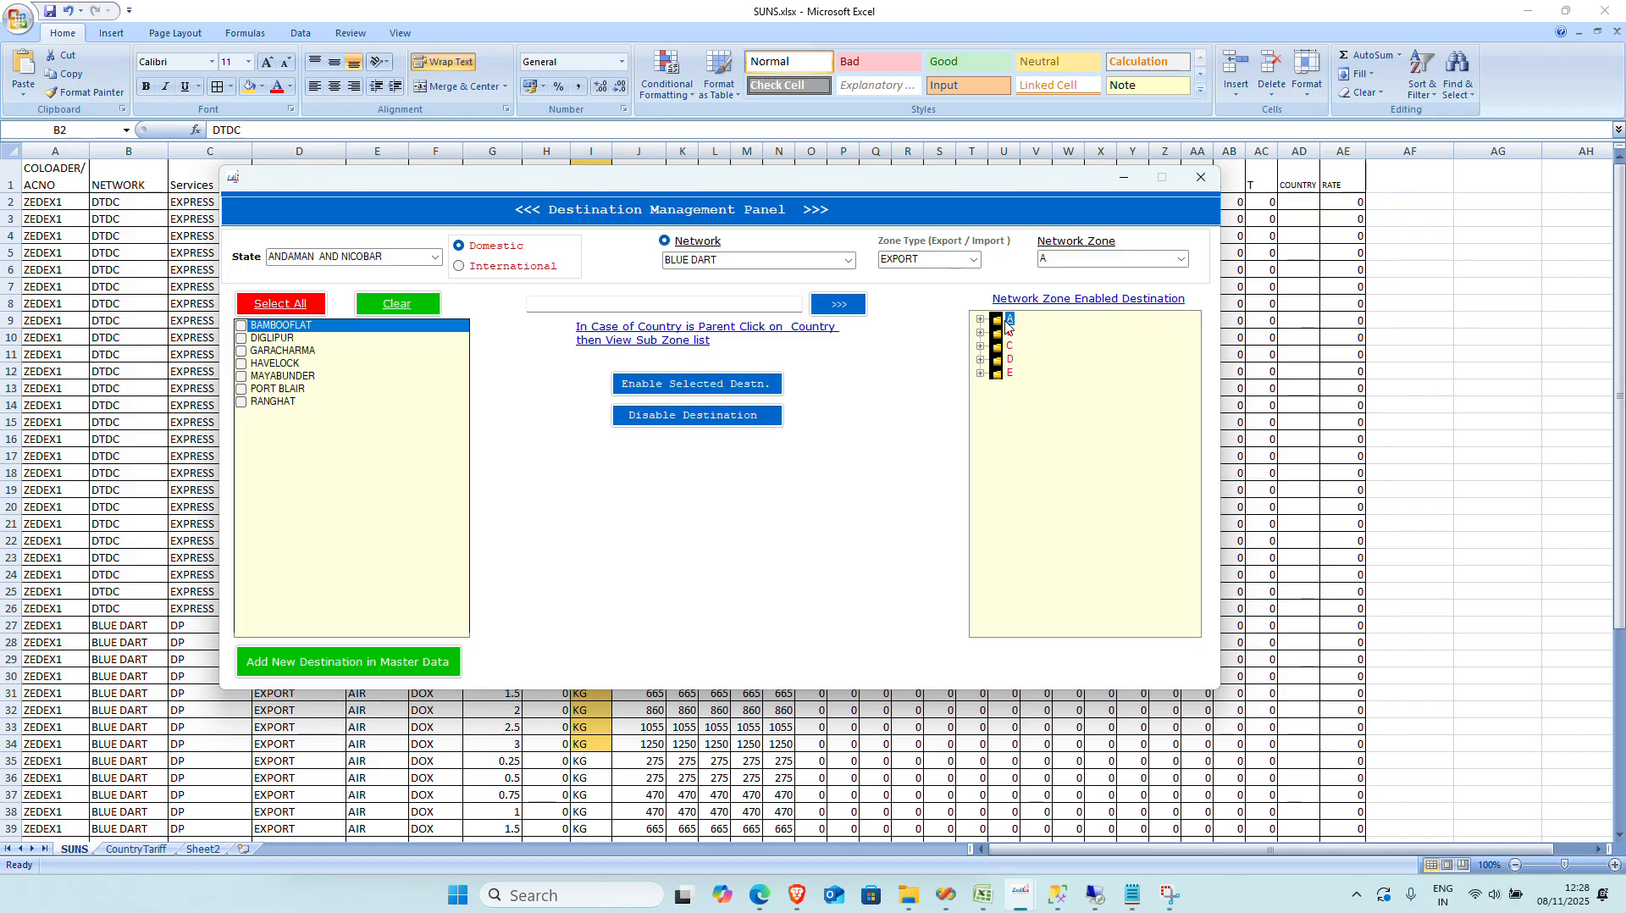
left_click(981, 319)
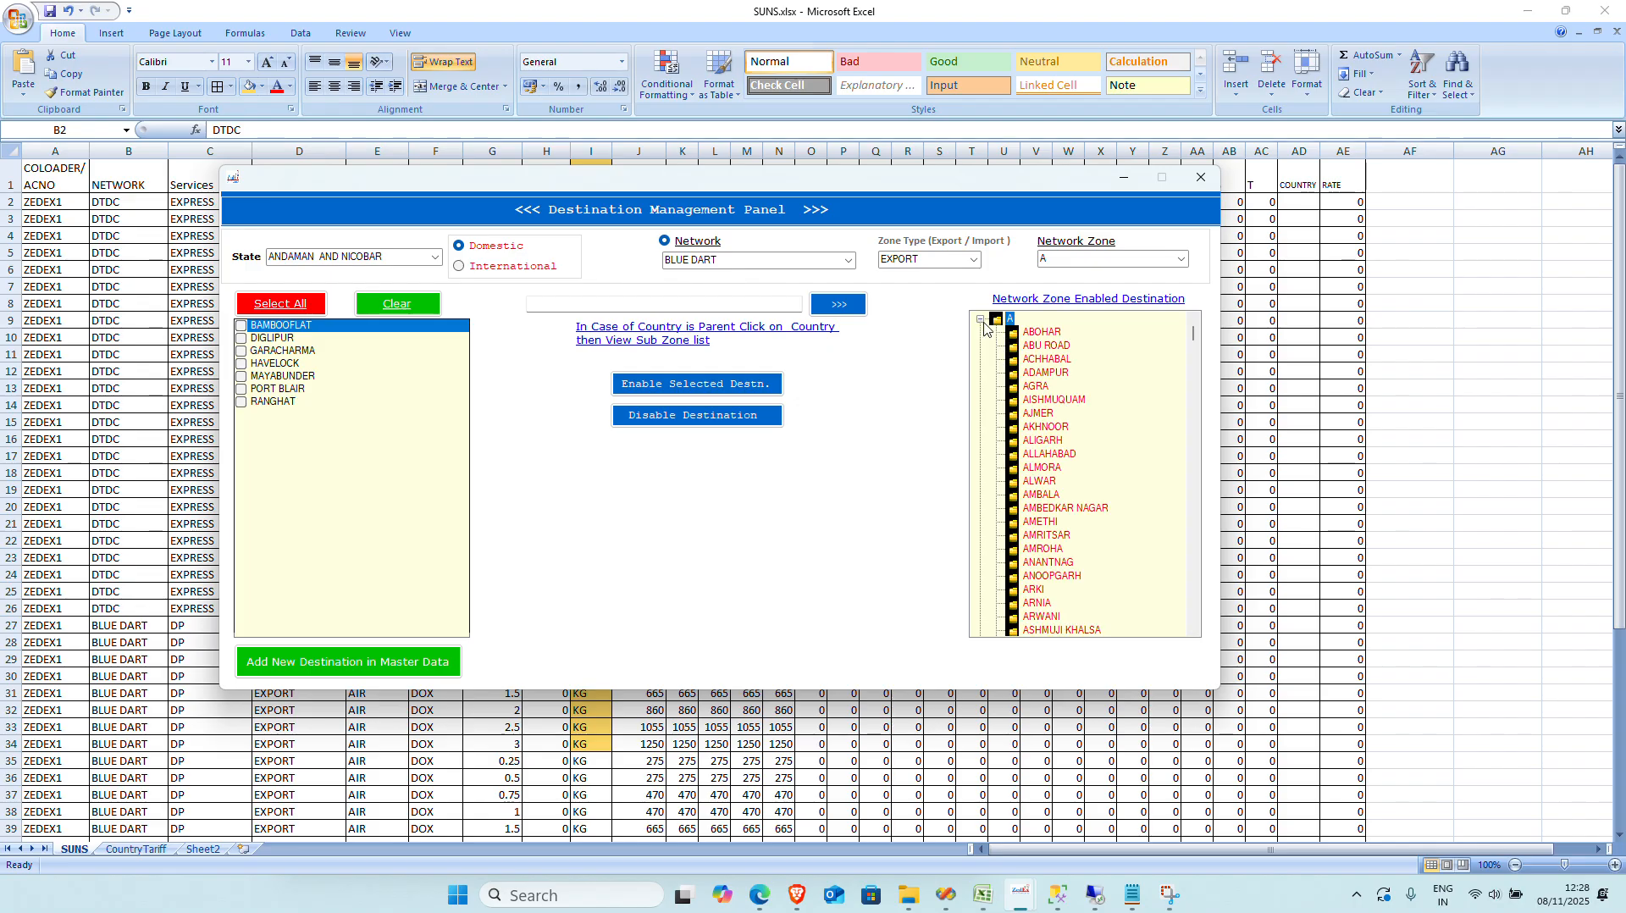
left_click(1052, 333)
left_click(1031, 334)
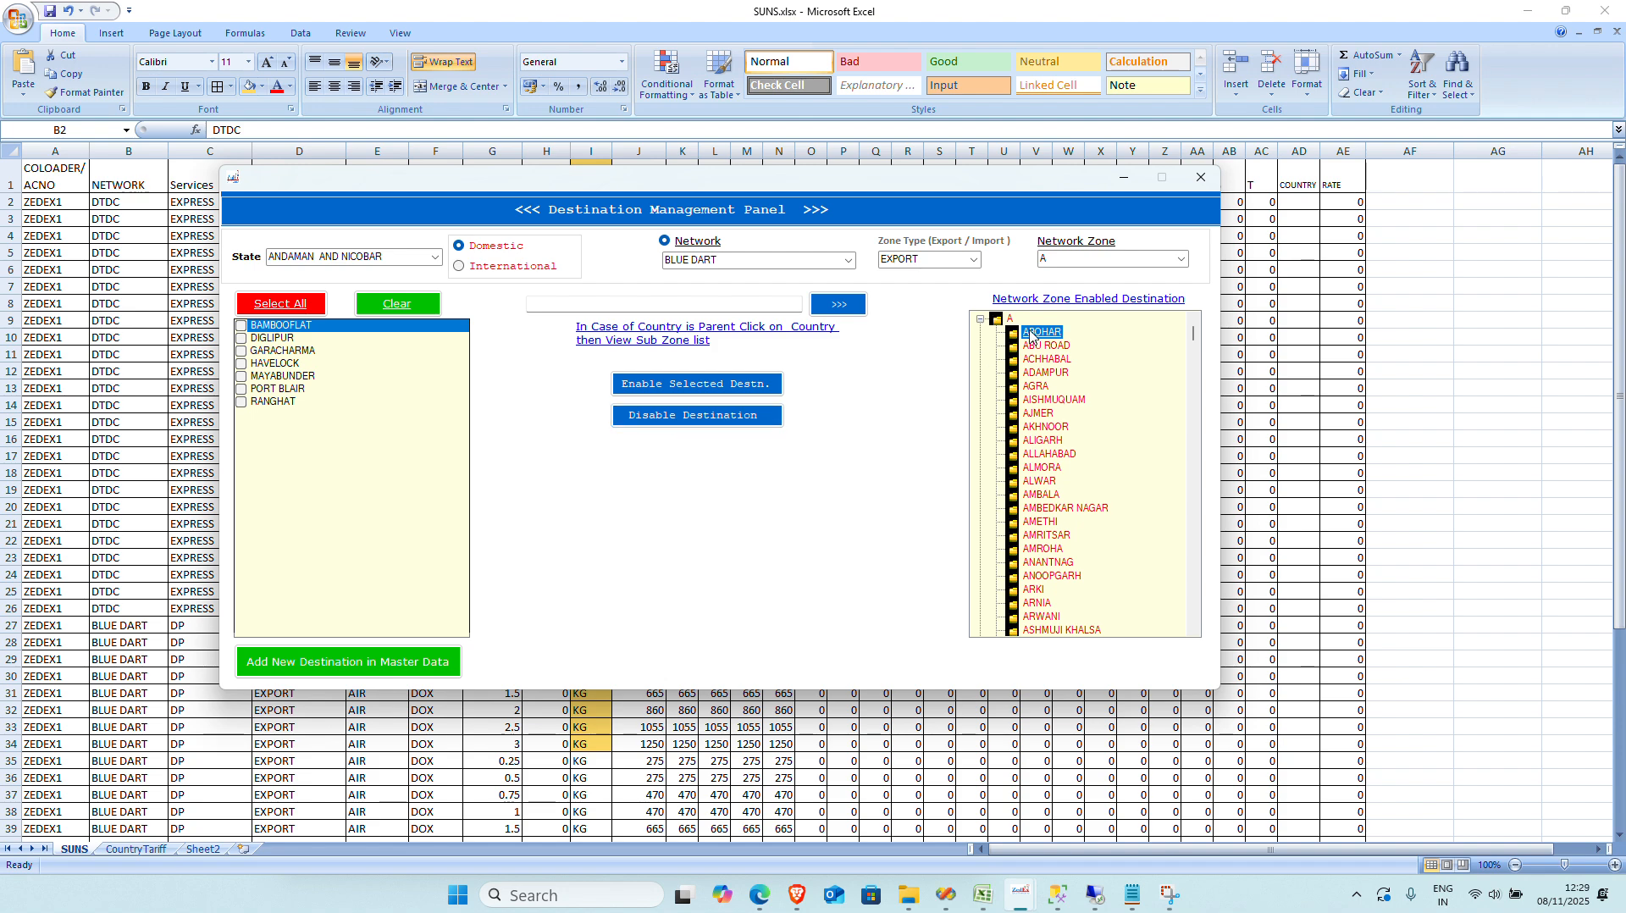
left_click(981, 319)
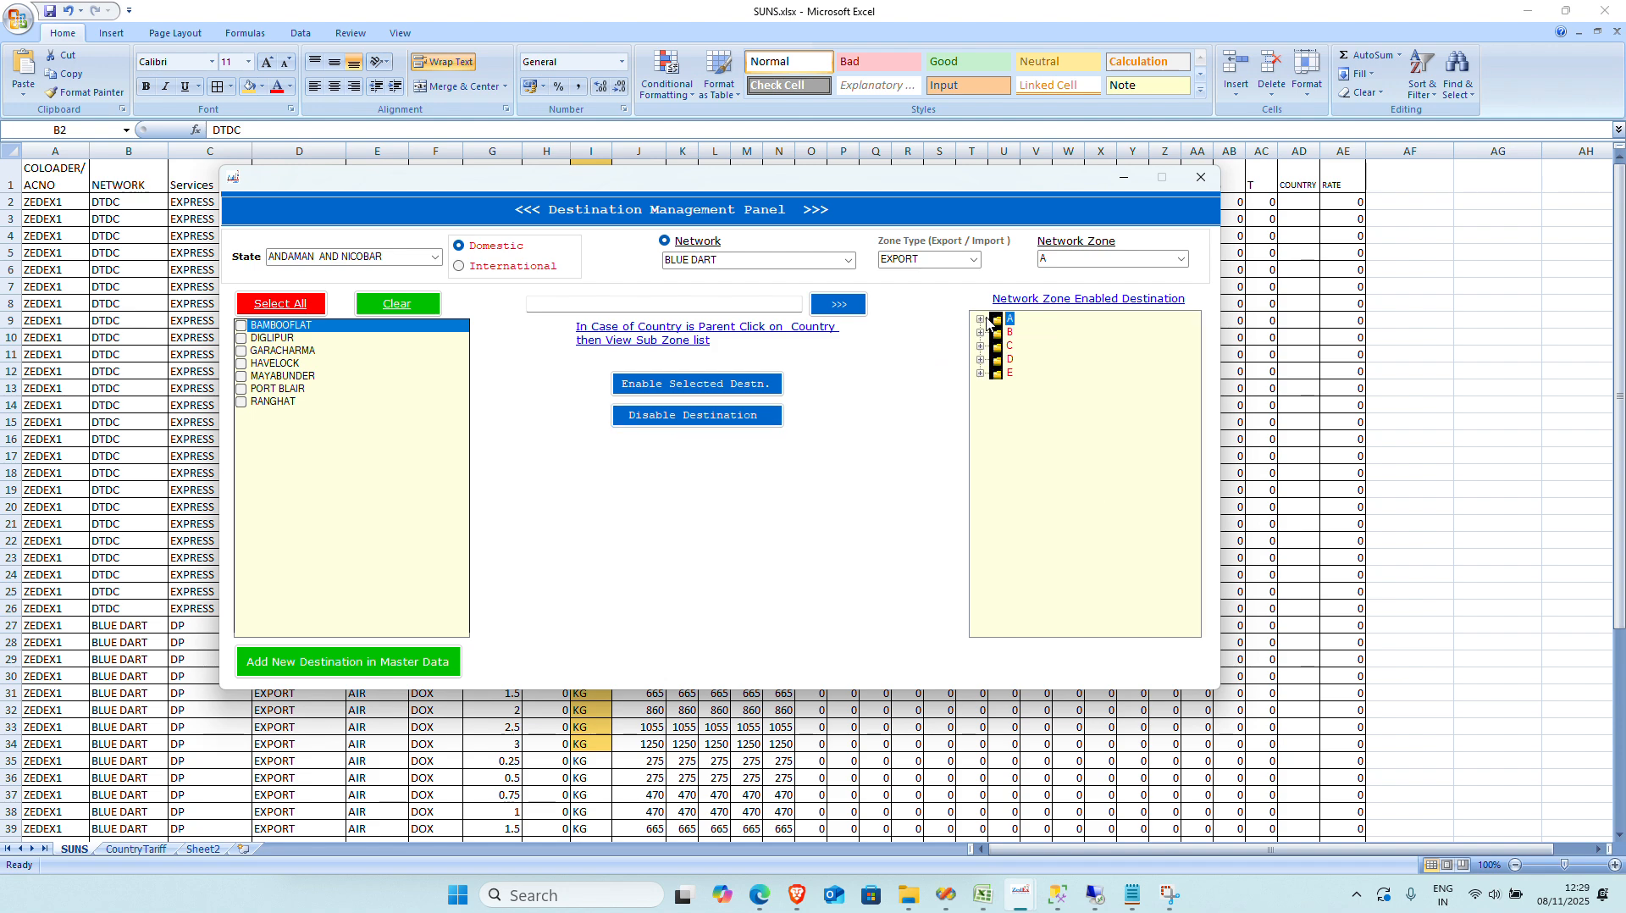
Step: Choose network zone E and the state MAHARASHTRA, and mark AMRAVATI as the destination for BLUE DART
left_click(1180, 260)
left_click(1057, 320)
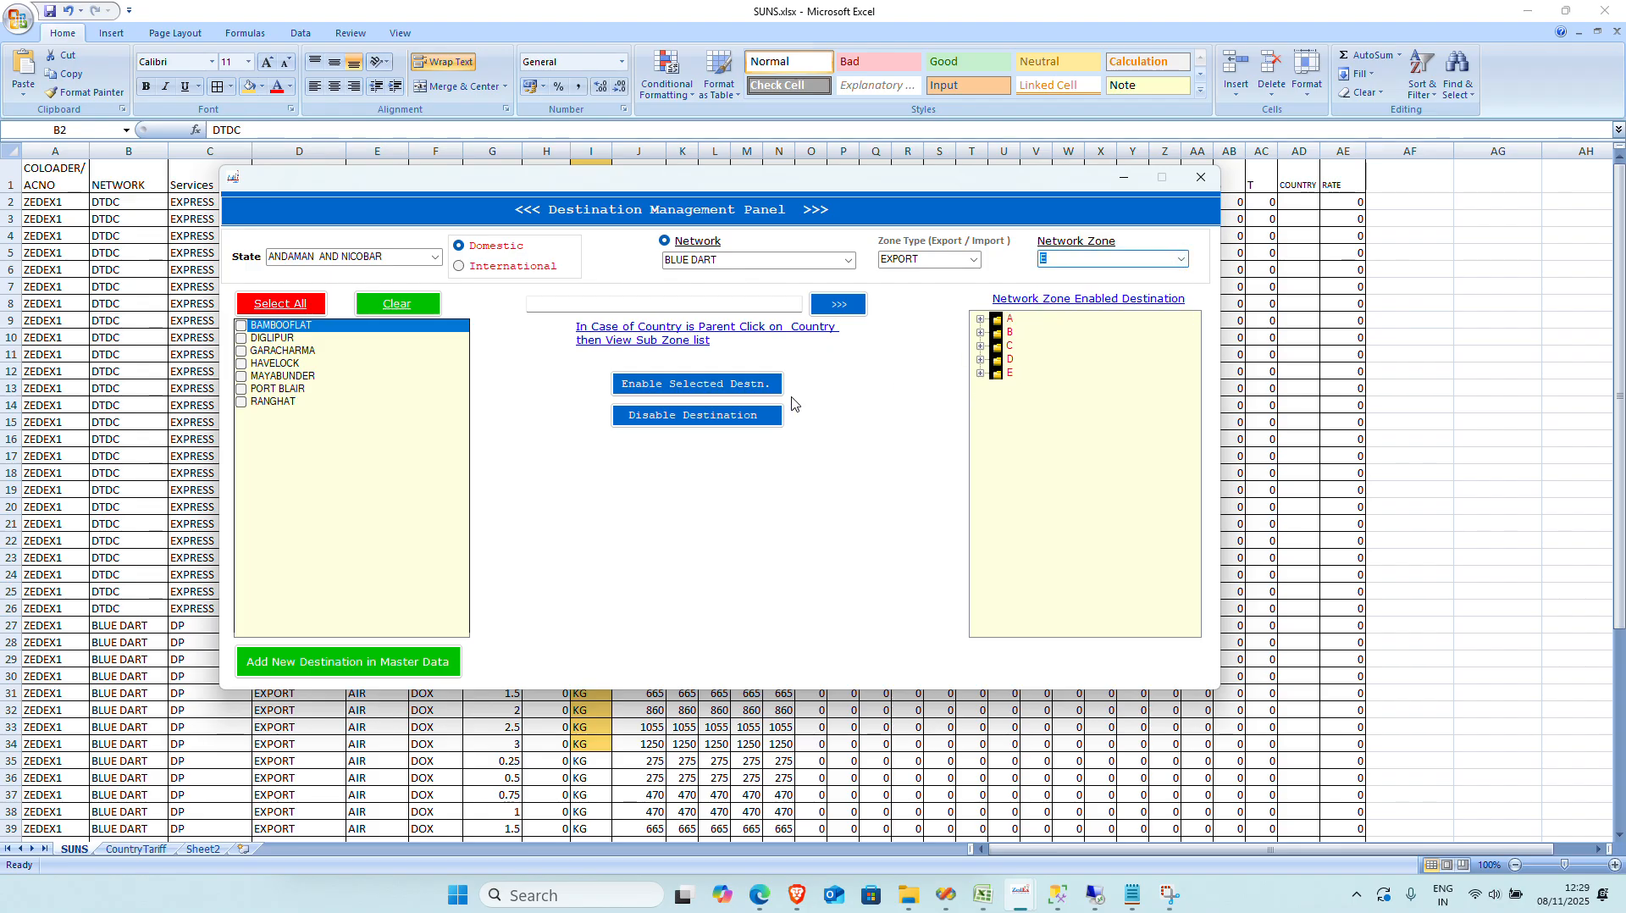
left_click(435, 257)
left_click(303, 482)
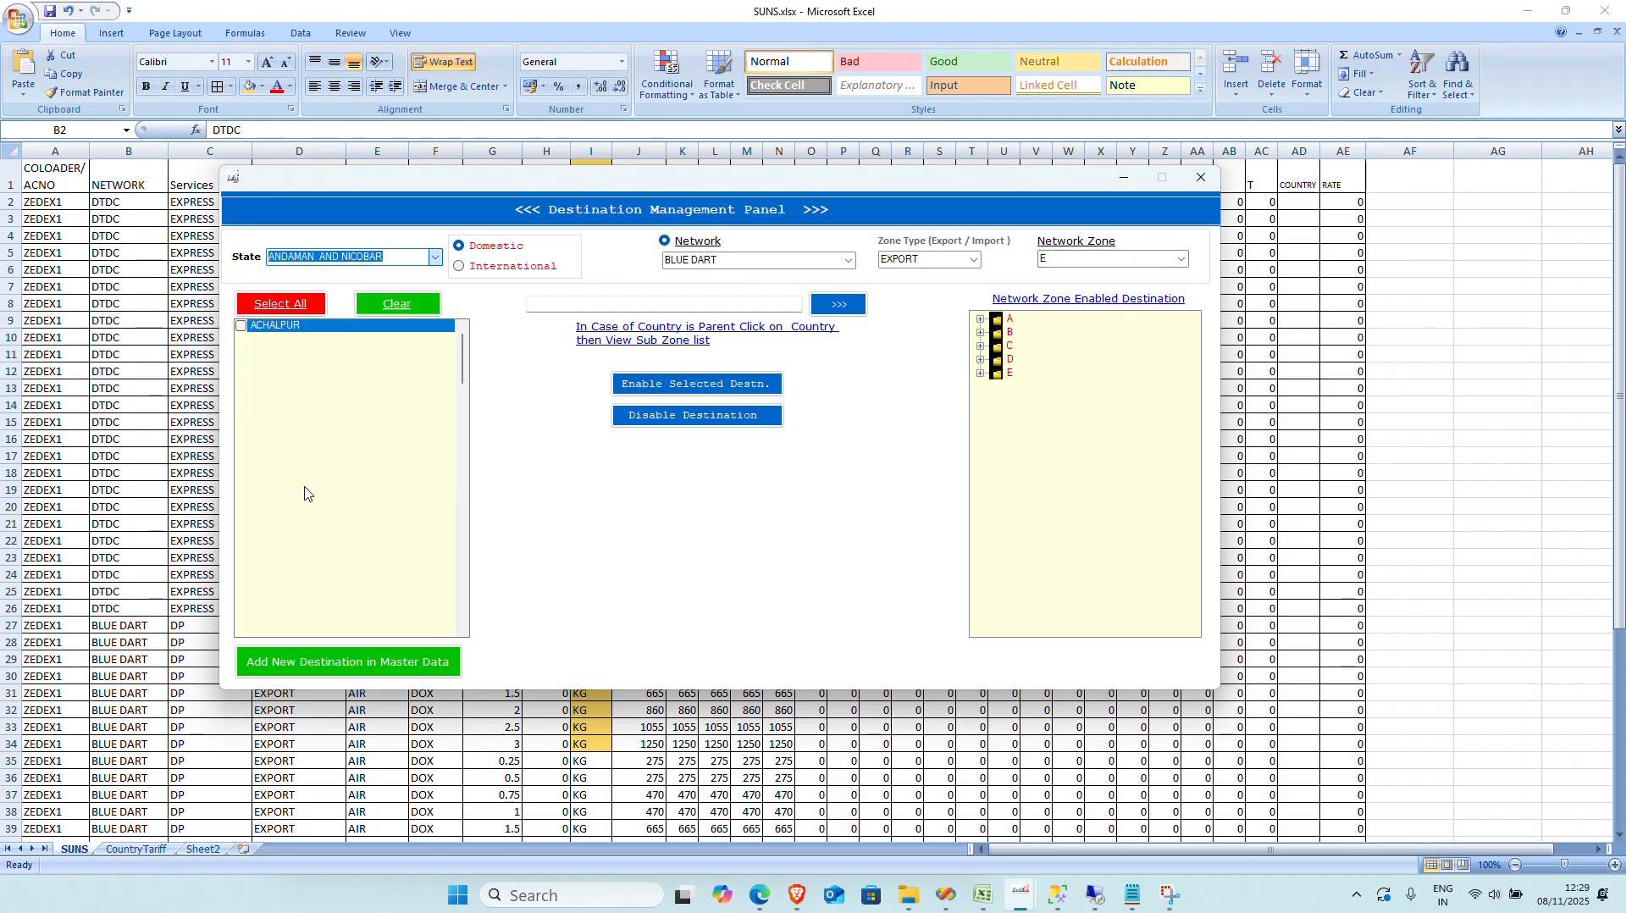
left_click(240, 454)
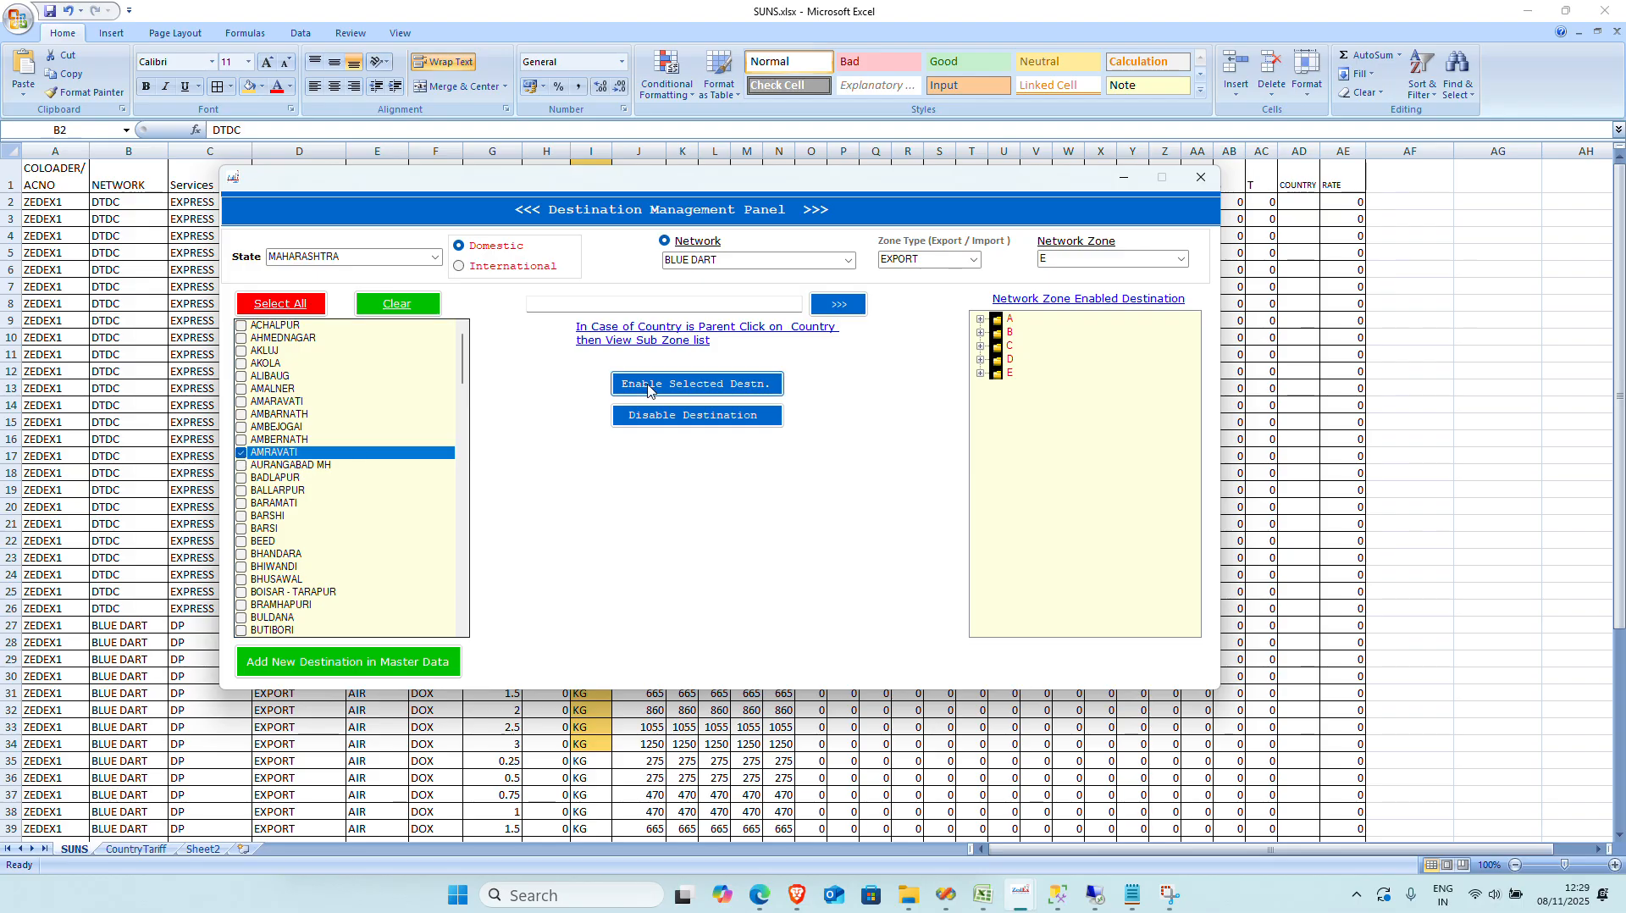
left_click(1109, 262)
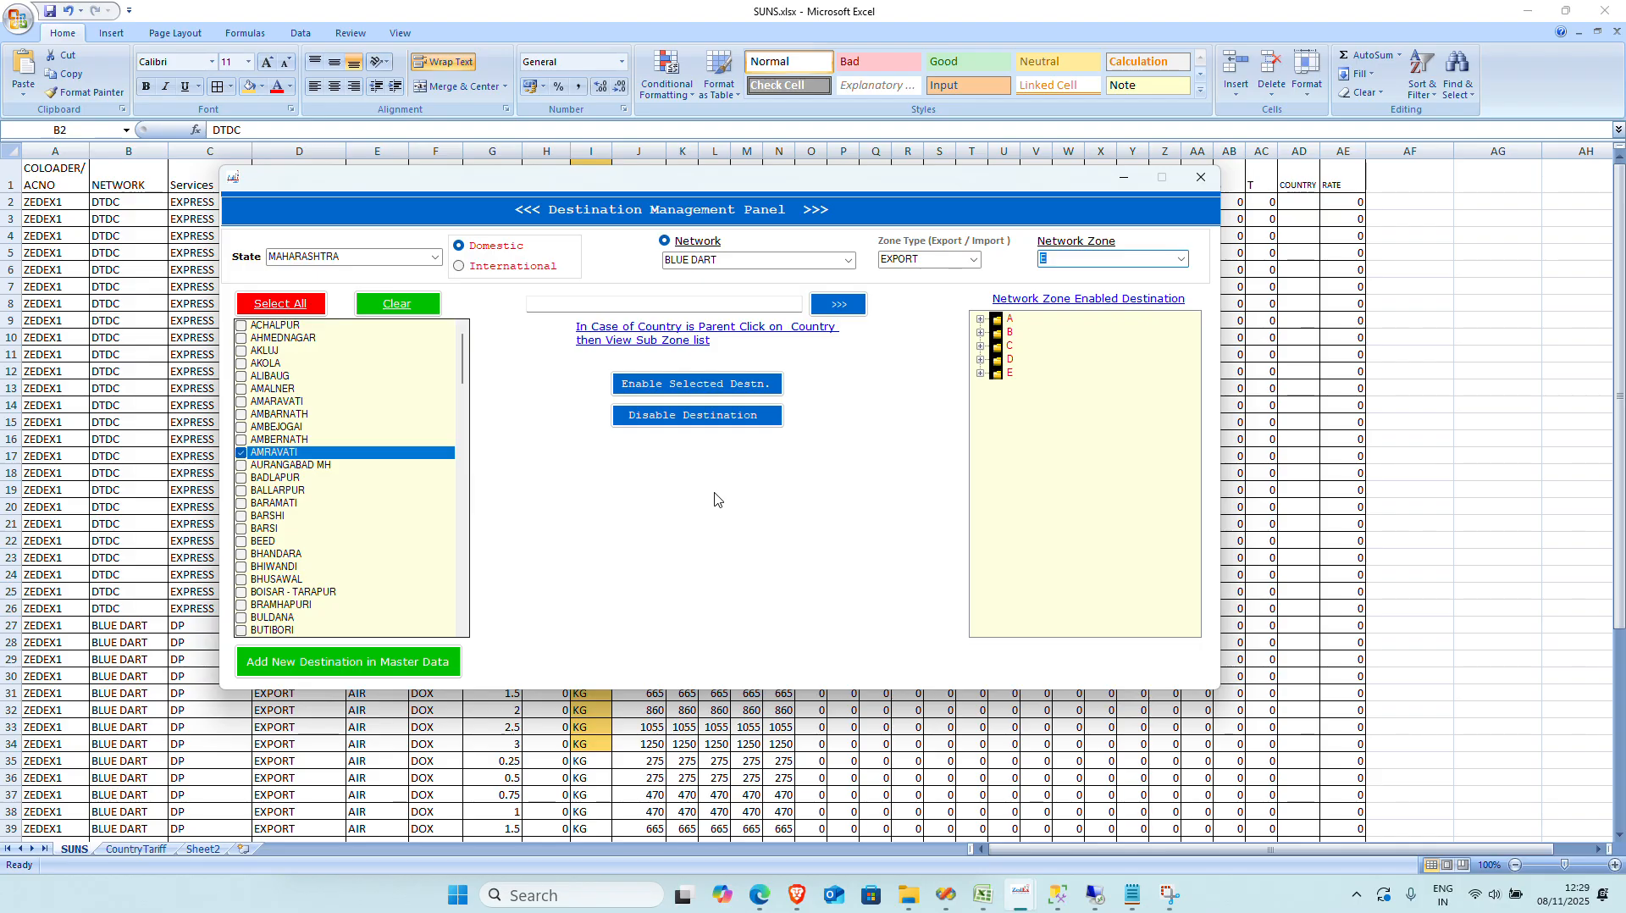
Step: Close the Destination Management Panel and compare the DTDC and BLUE DART row blocks in the SUNS sheet
left_click(1201, 177)
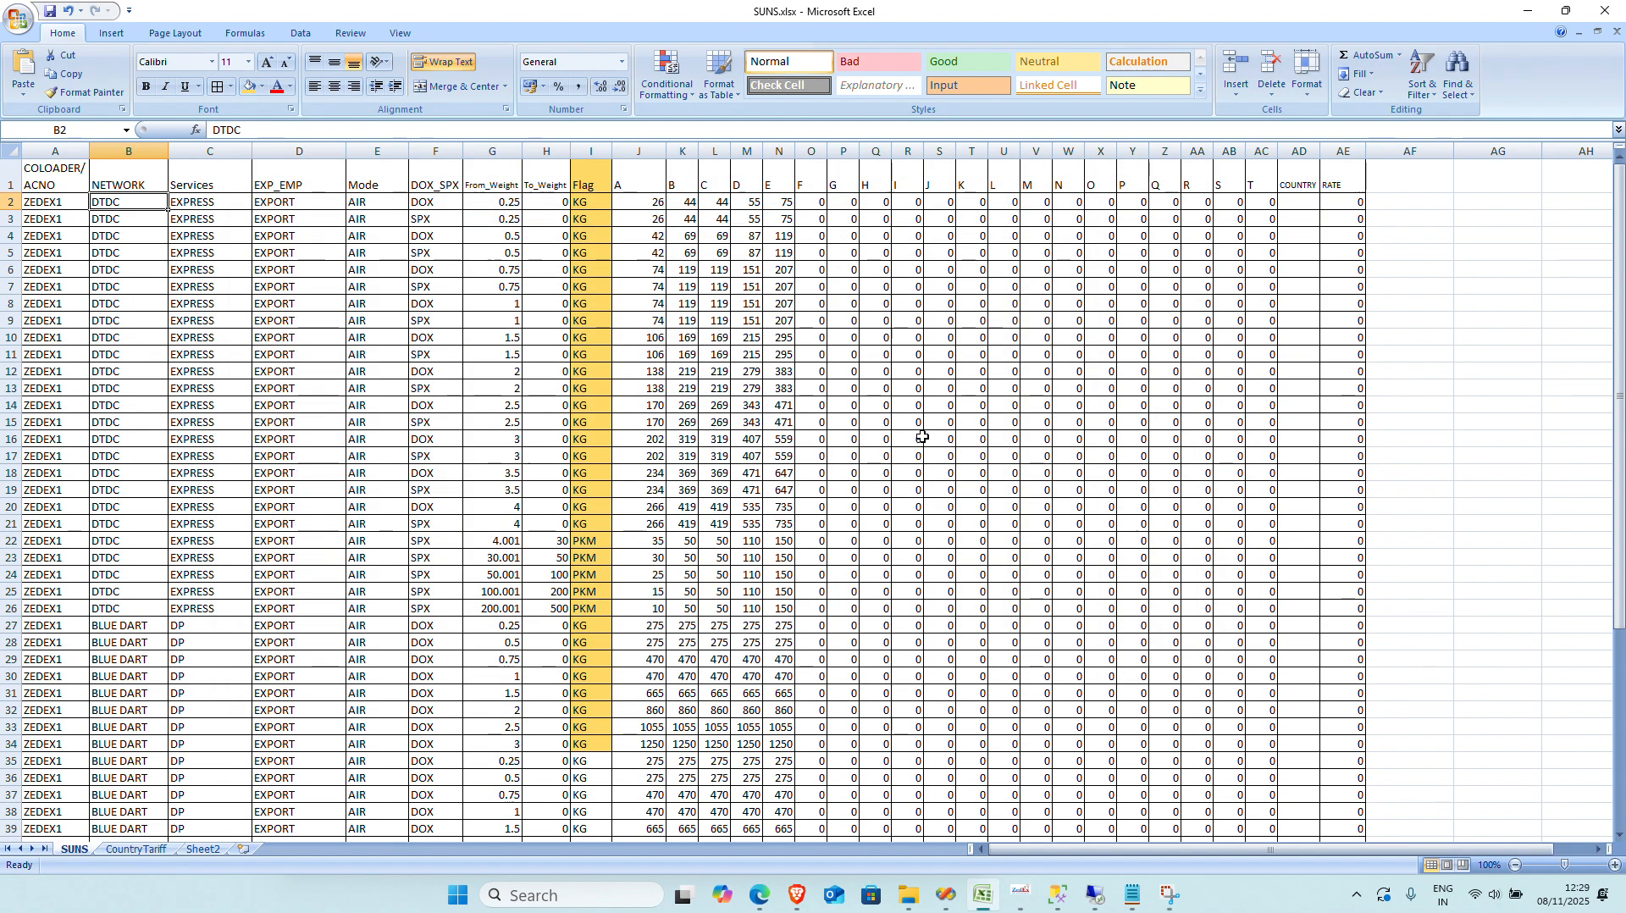
left_click(1201, 472)
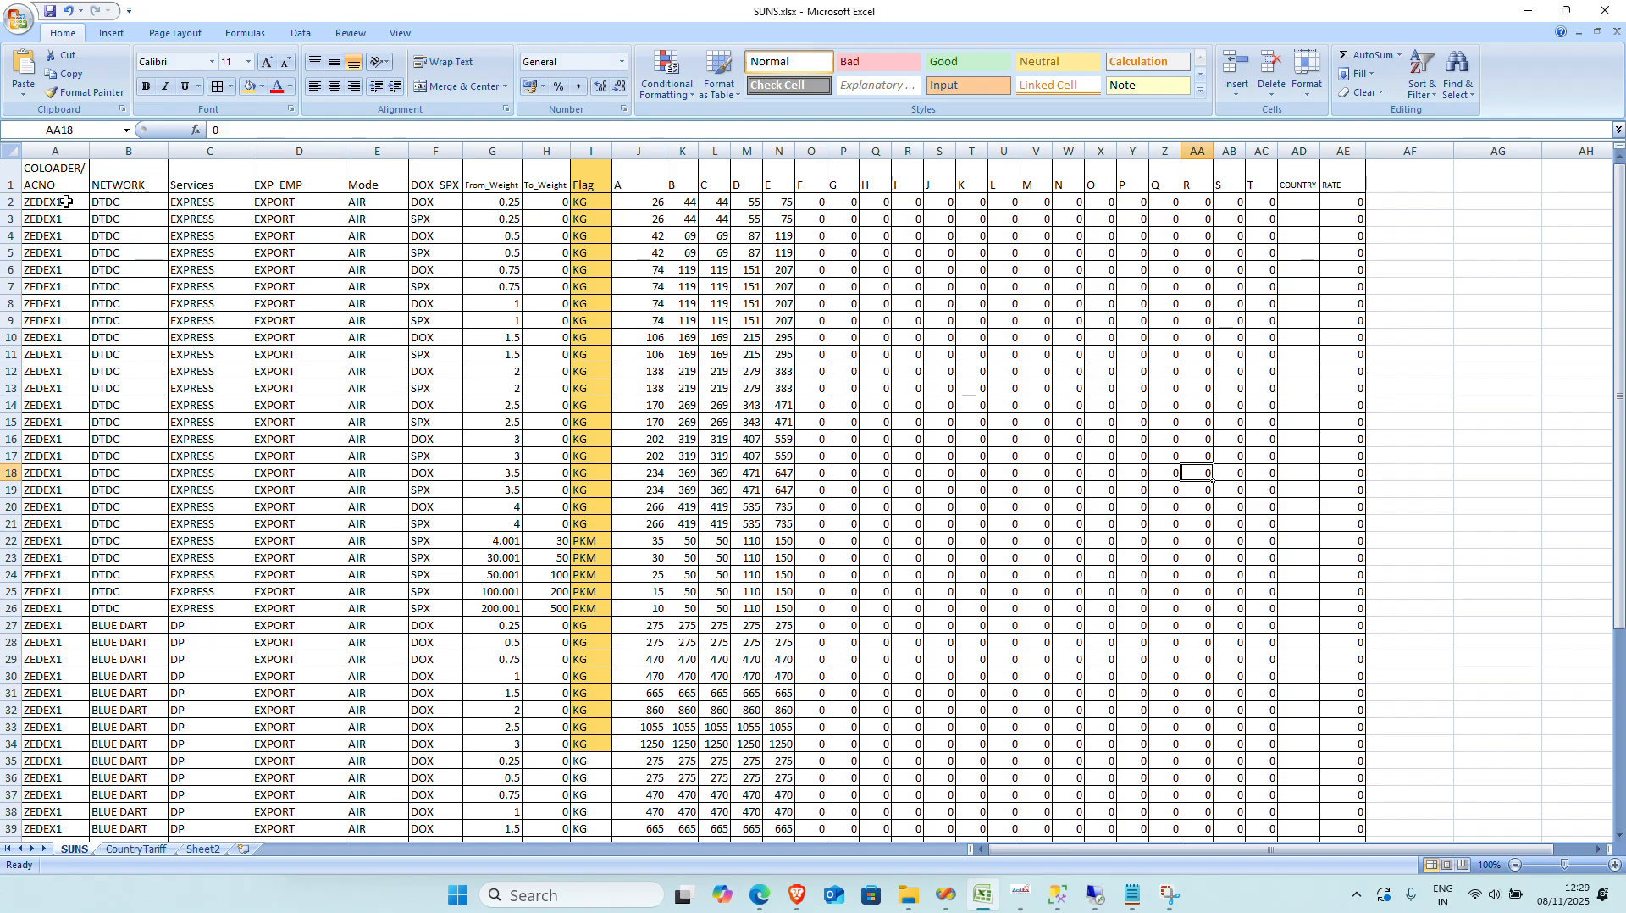
left_click_drag(64, 203, 1366, 609)
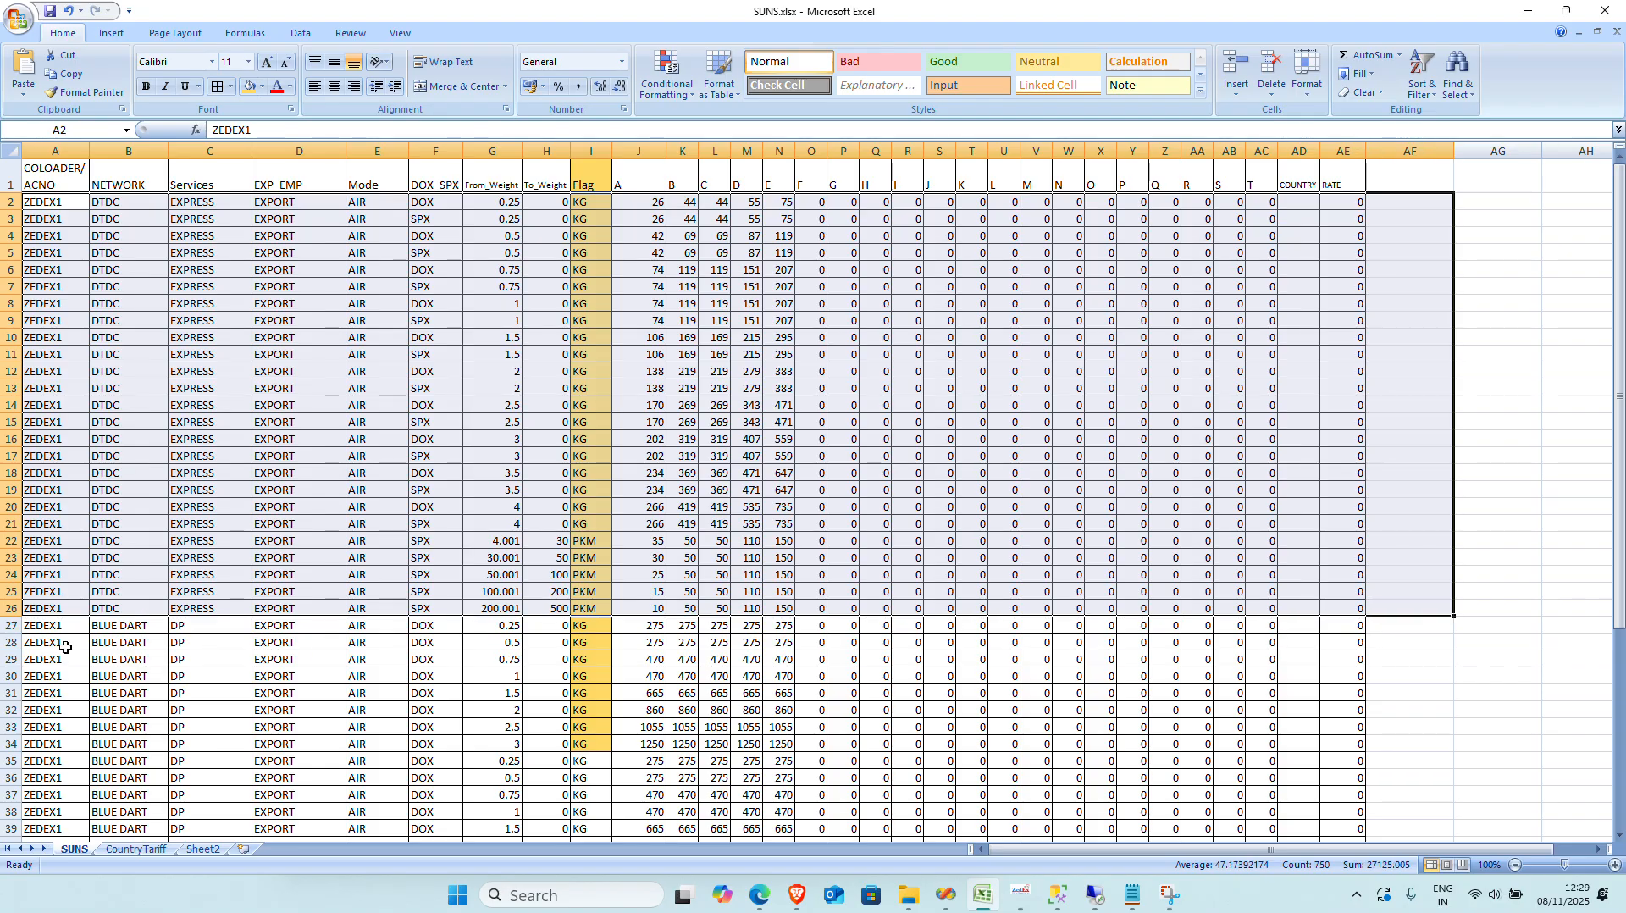
left_click_drag(34, 629, 1324, 793)
scroll(1313, 796, "down", 8)
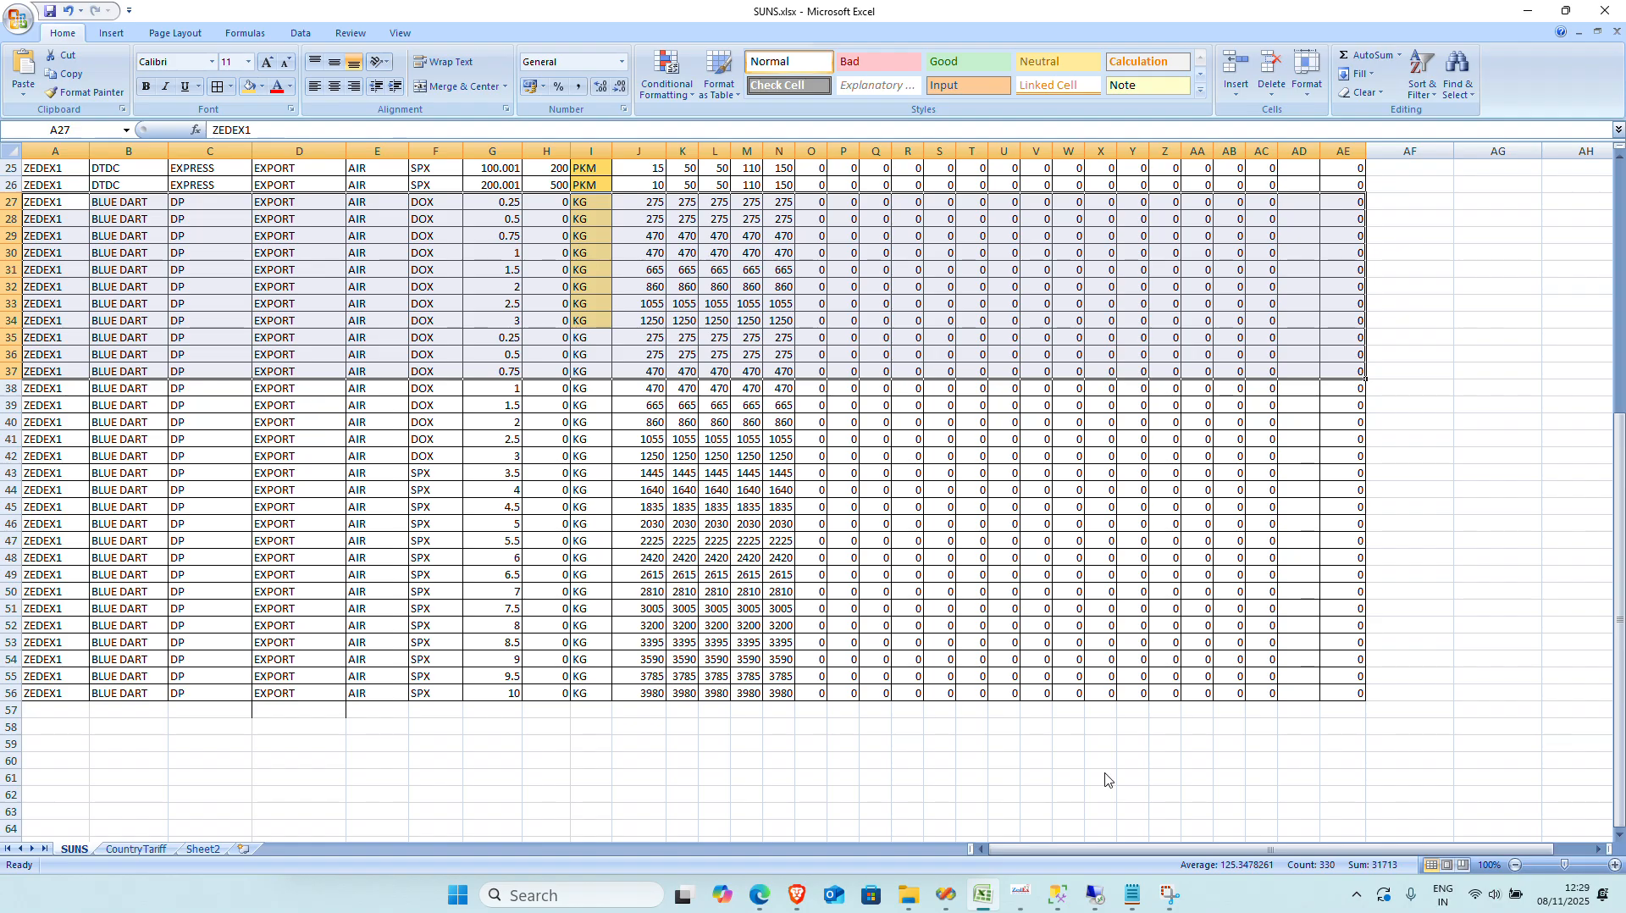
scroll(1118, 795, "up", 5)
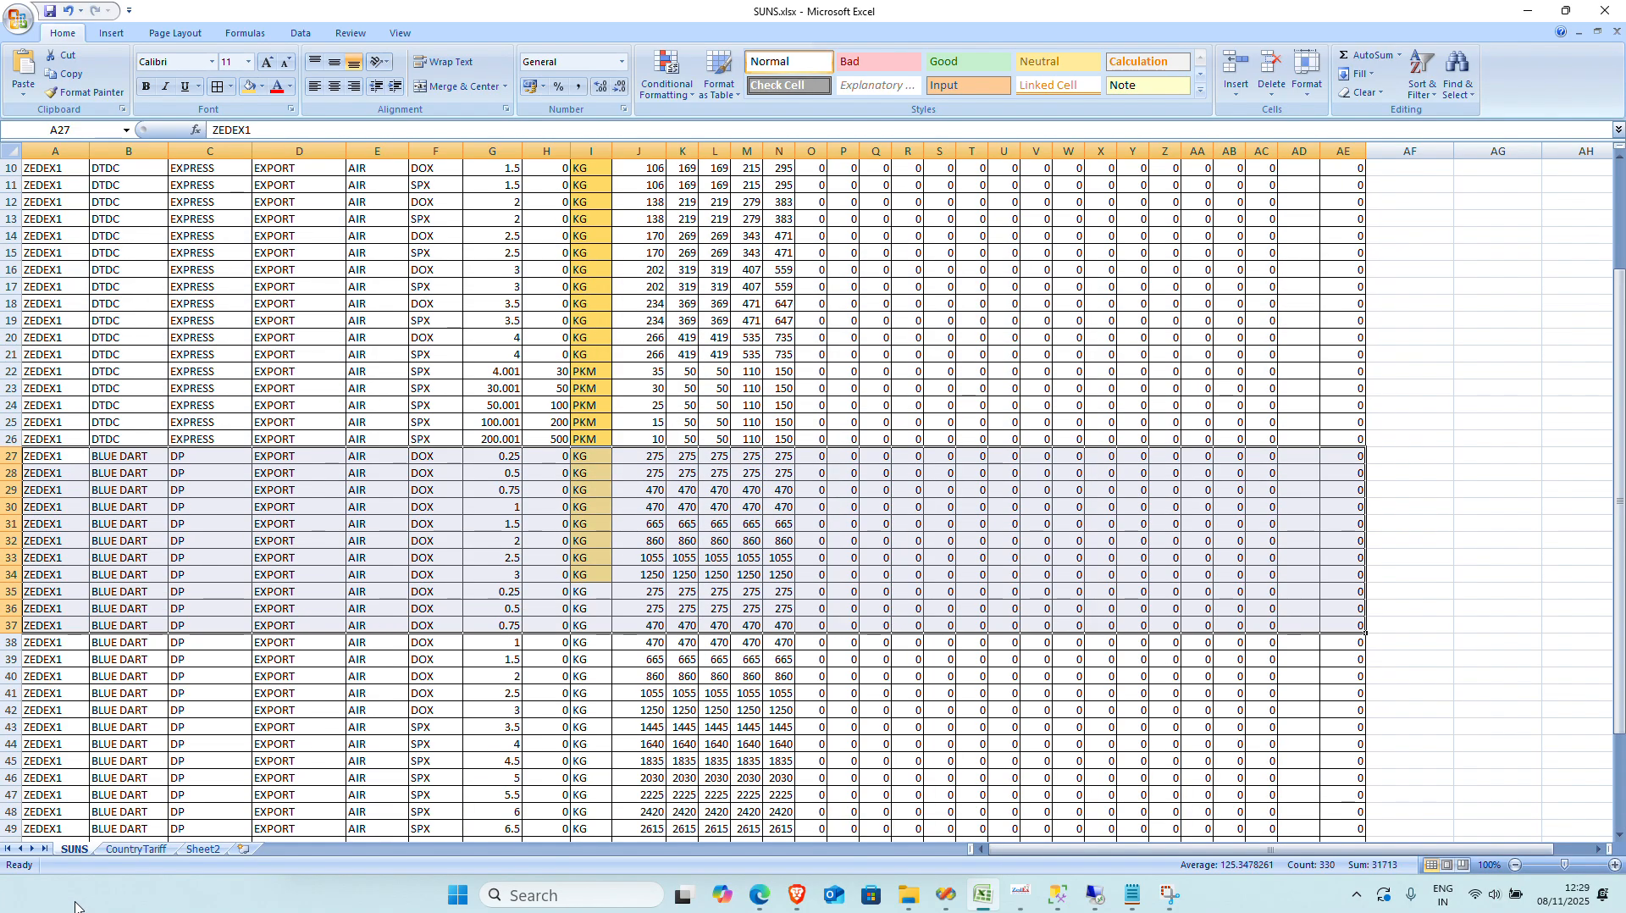
scroll(240, 737, "up", 3)
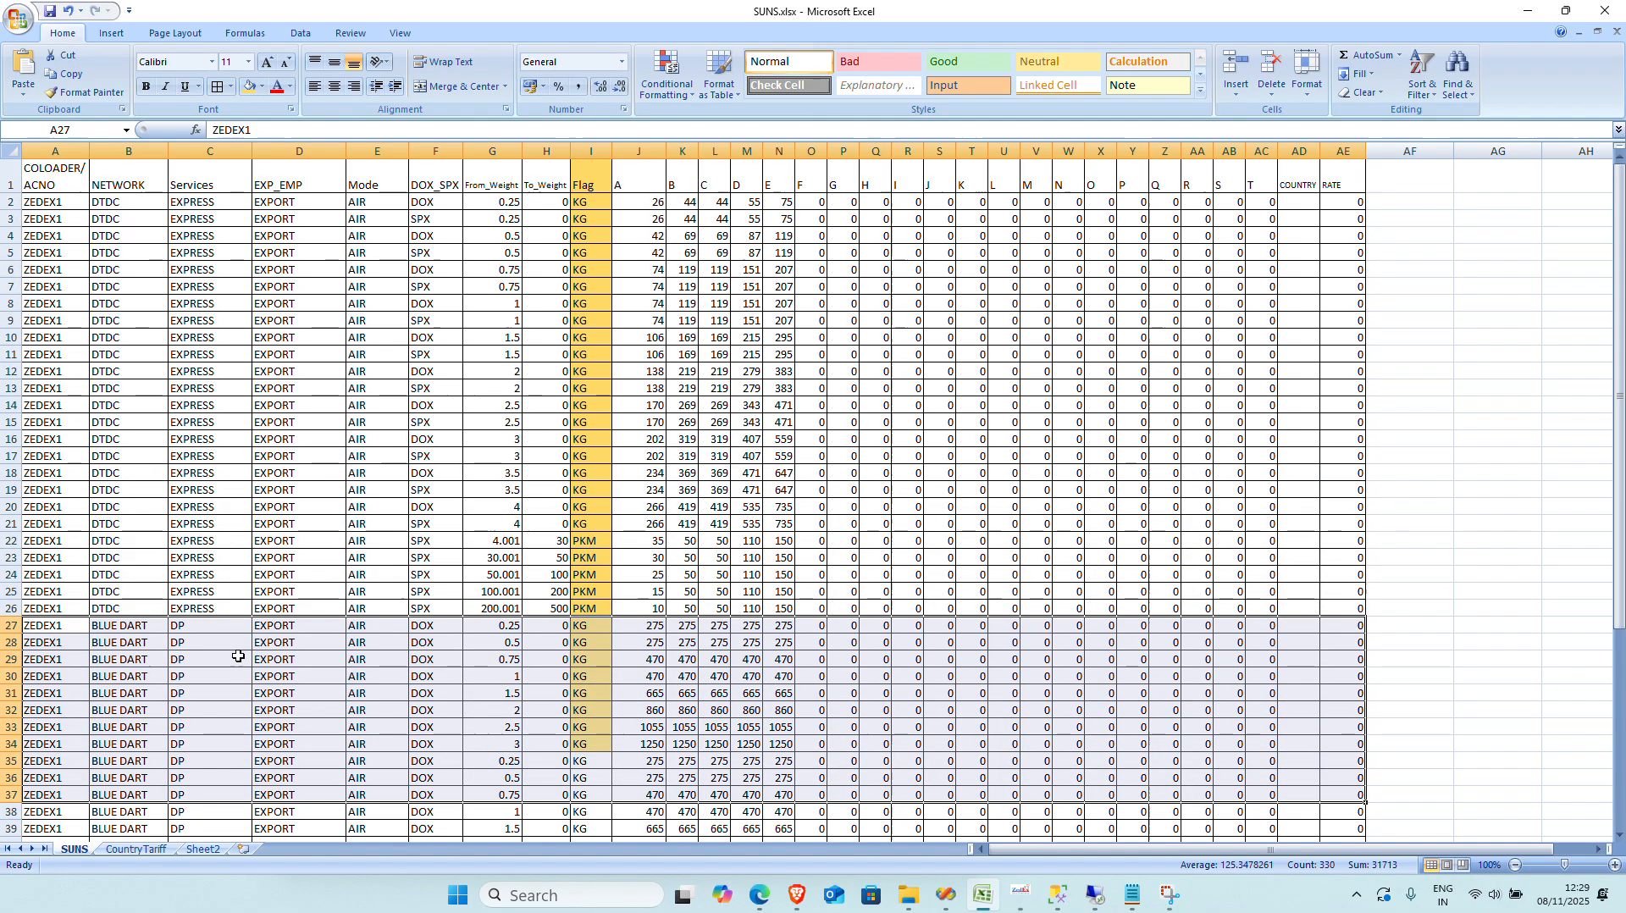
Step: Examine the Services, Mode and DOX_SPX entries of the DTDC and BLUE DART rows down to the last tariff row
left_click(207, 697)
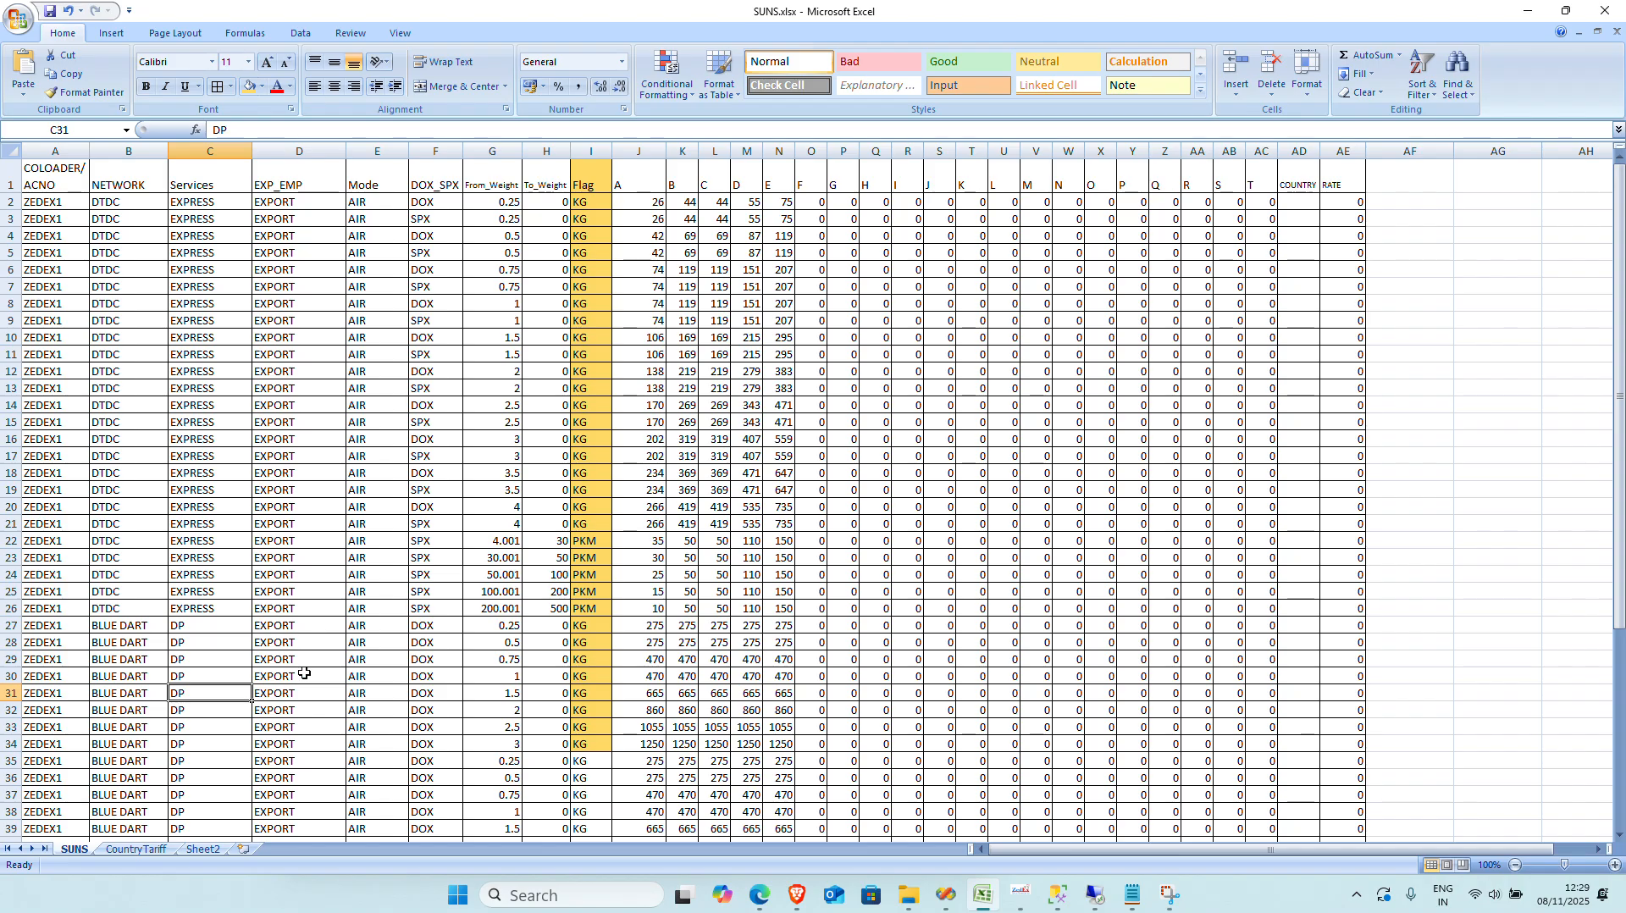
left_click(358, 356)
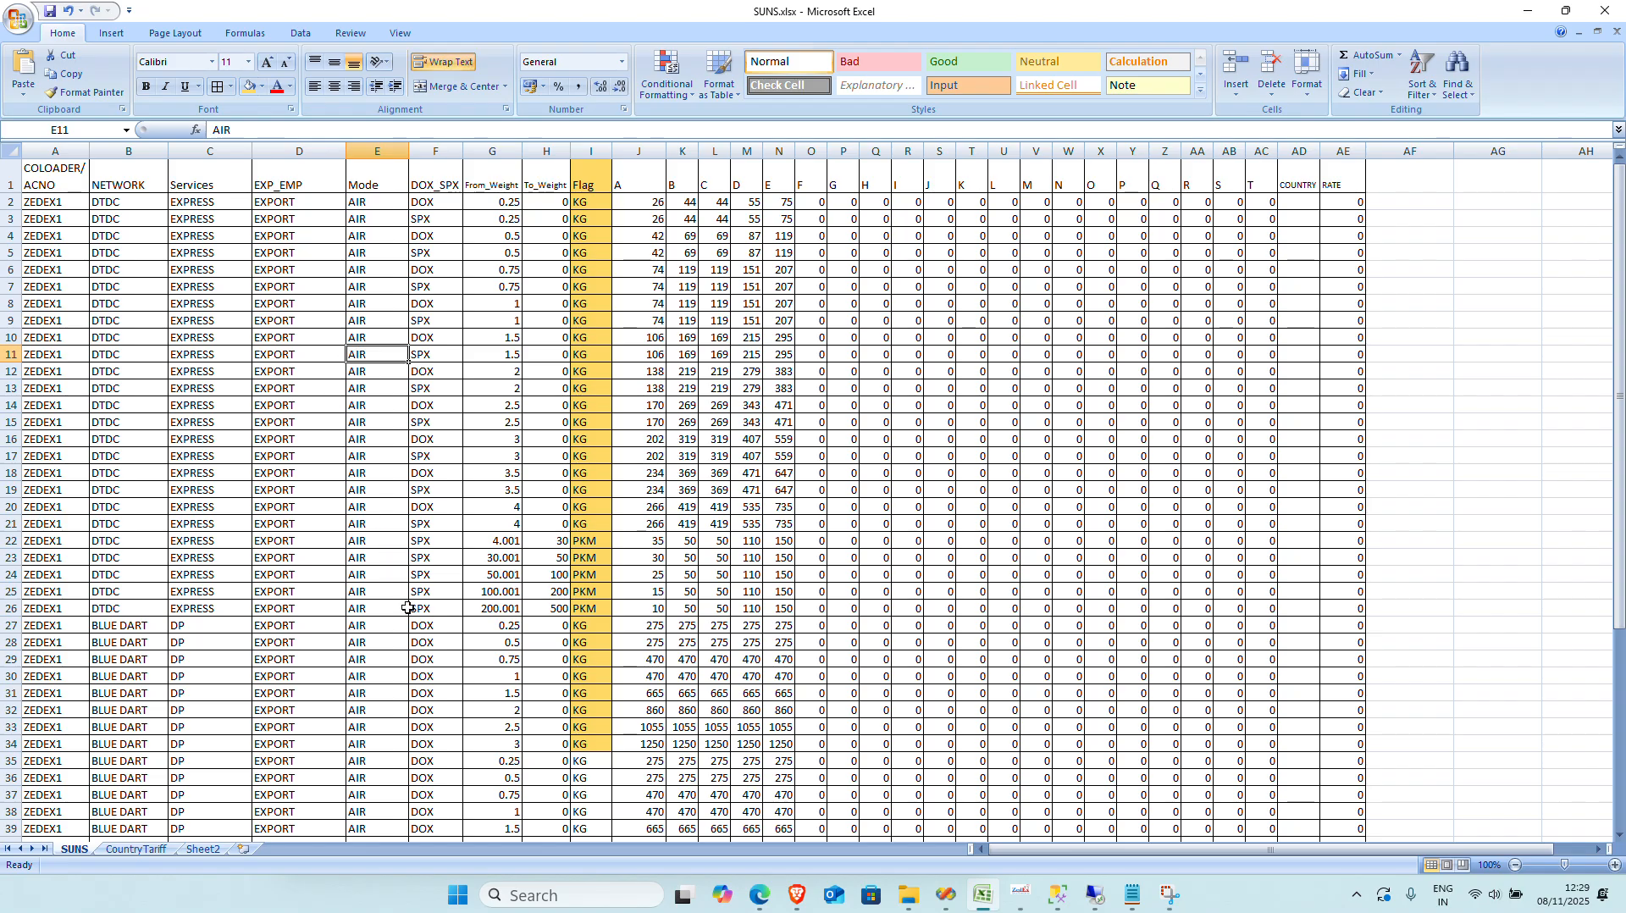
left_click(386, 708)
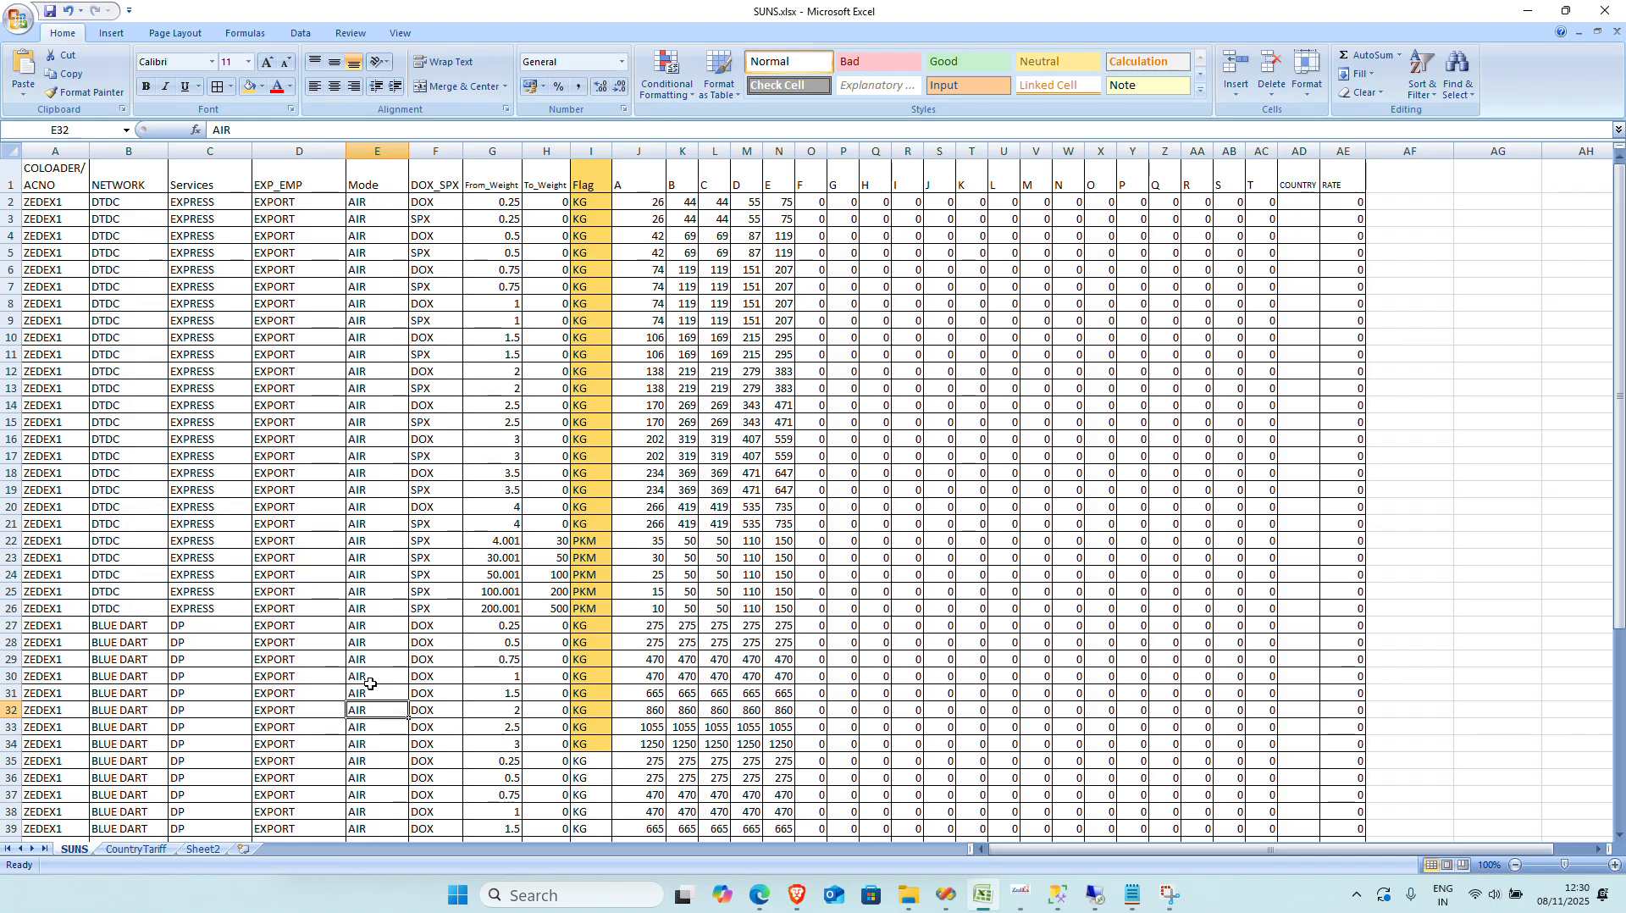
left_click(425, 712)
scroll(453, 712, "down", 1)
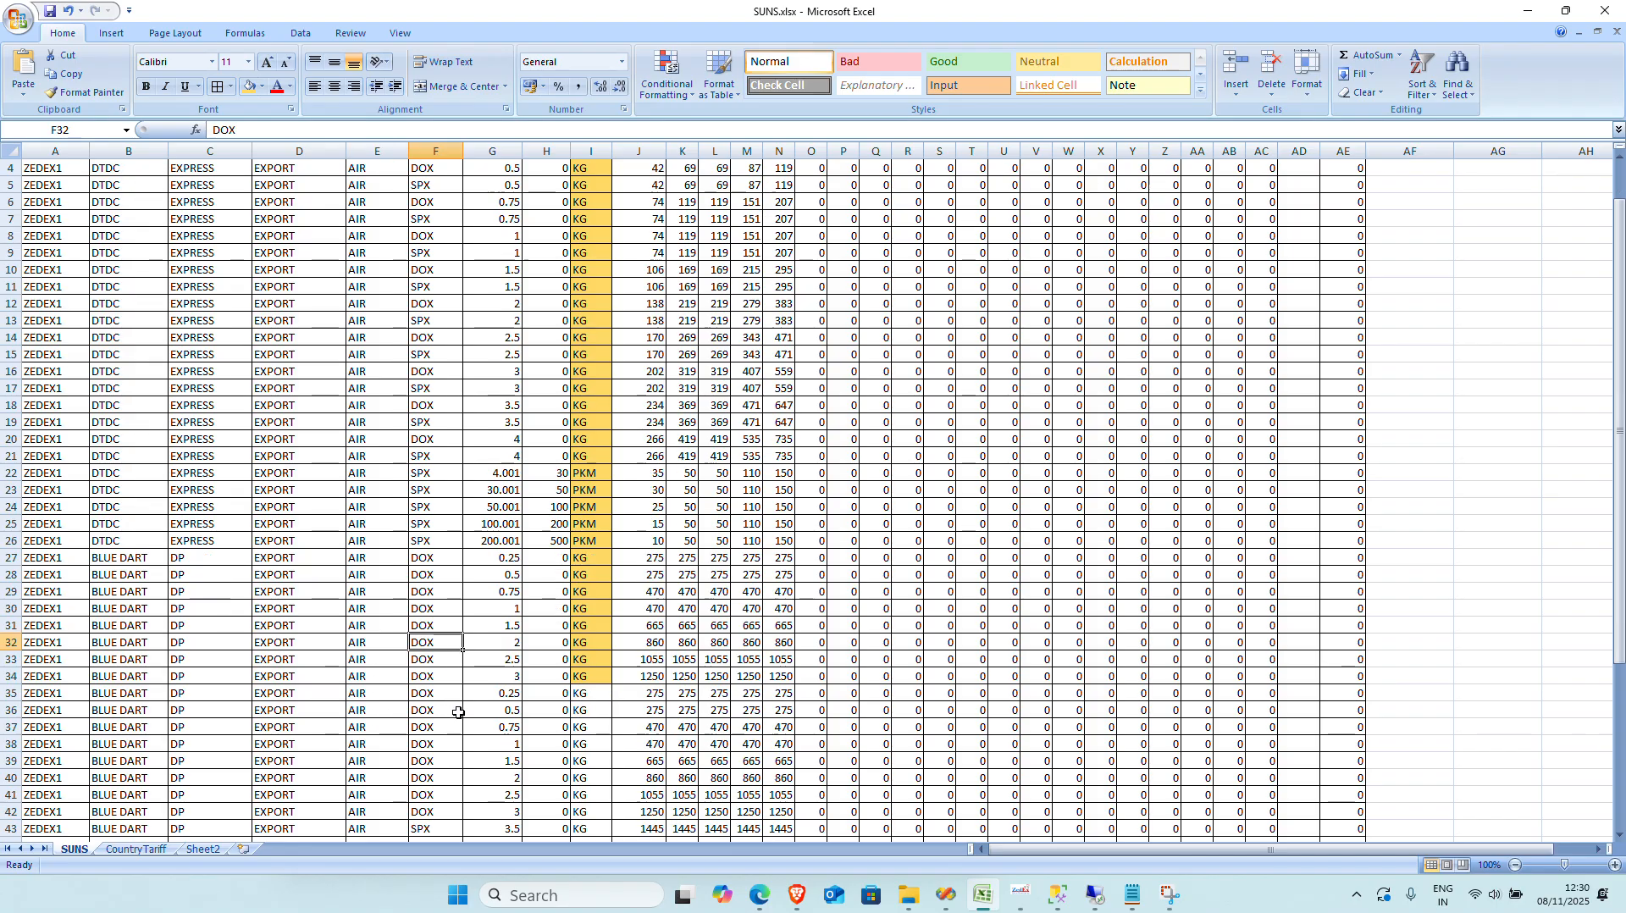
scroll(458, 712, "down", 5)
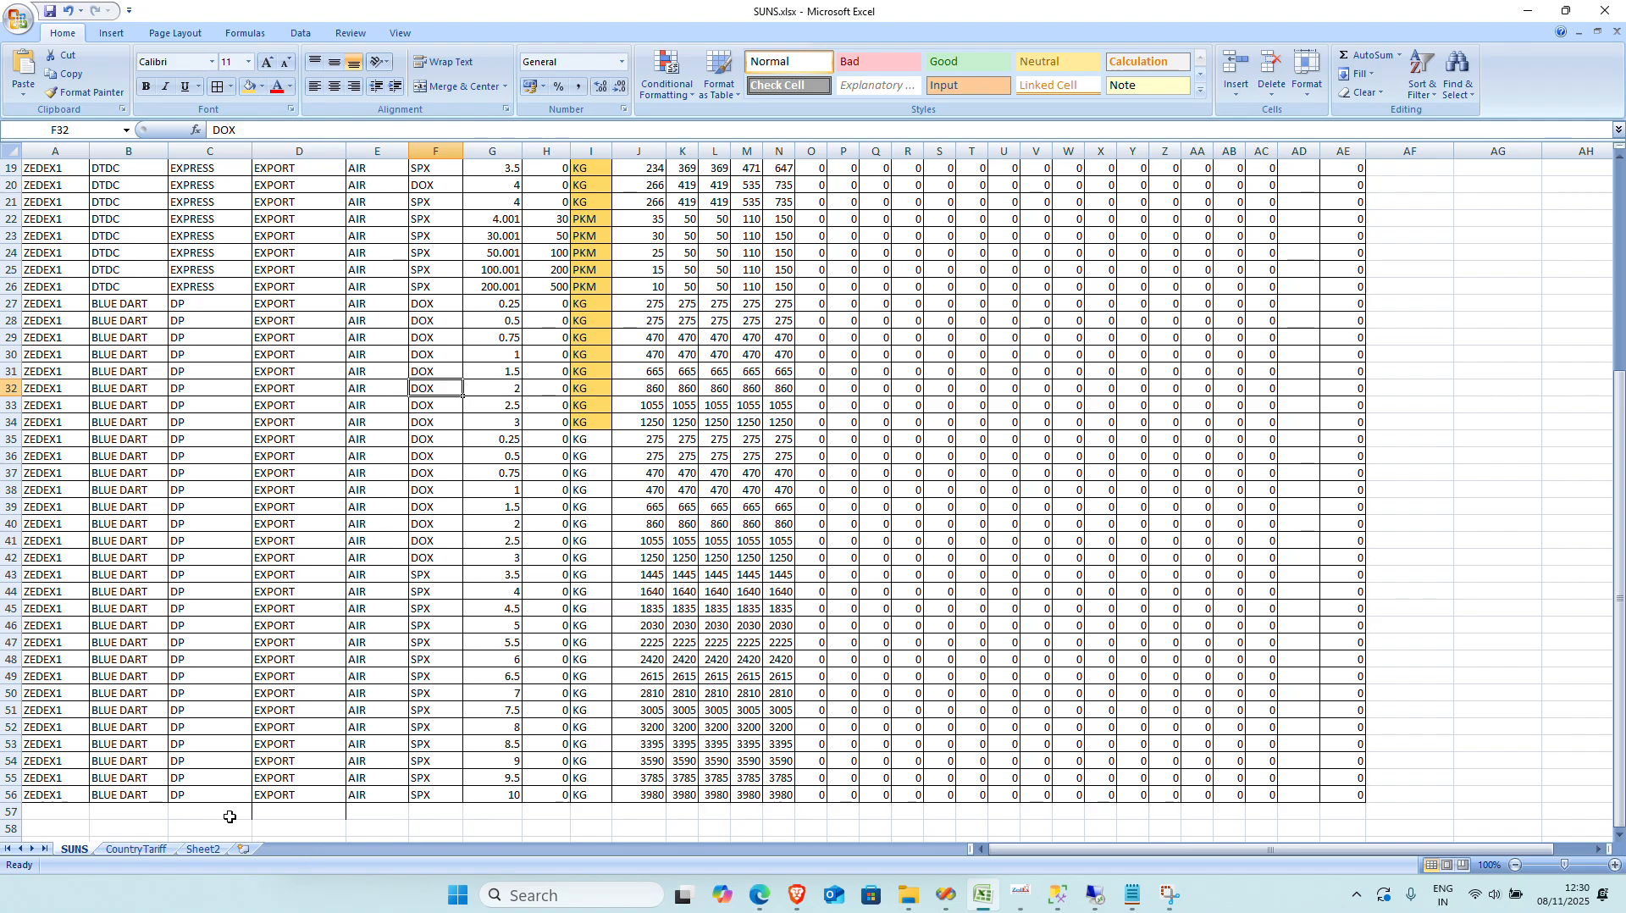
Step: Examine the FEDEX entries and zero-filled zone columns in the CountryTariff sheet, and return to the top of the SUNS sheet
left_click(136, 849)
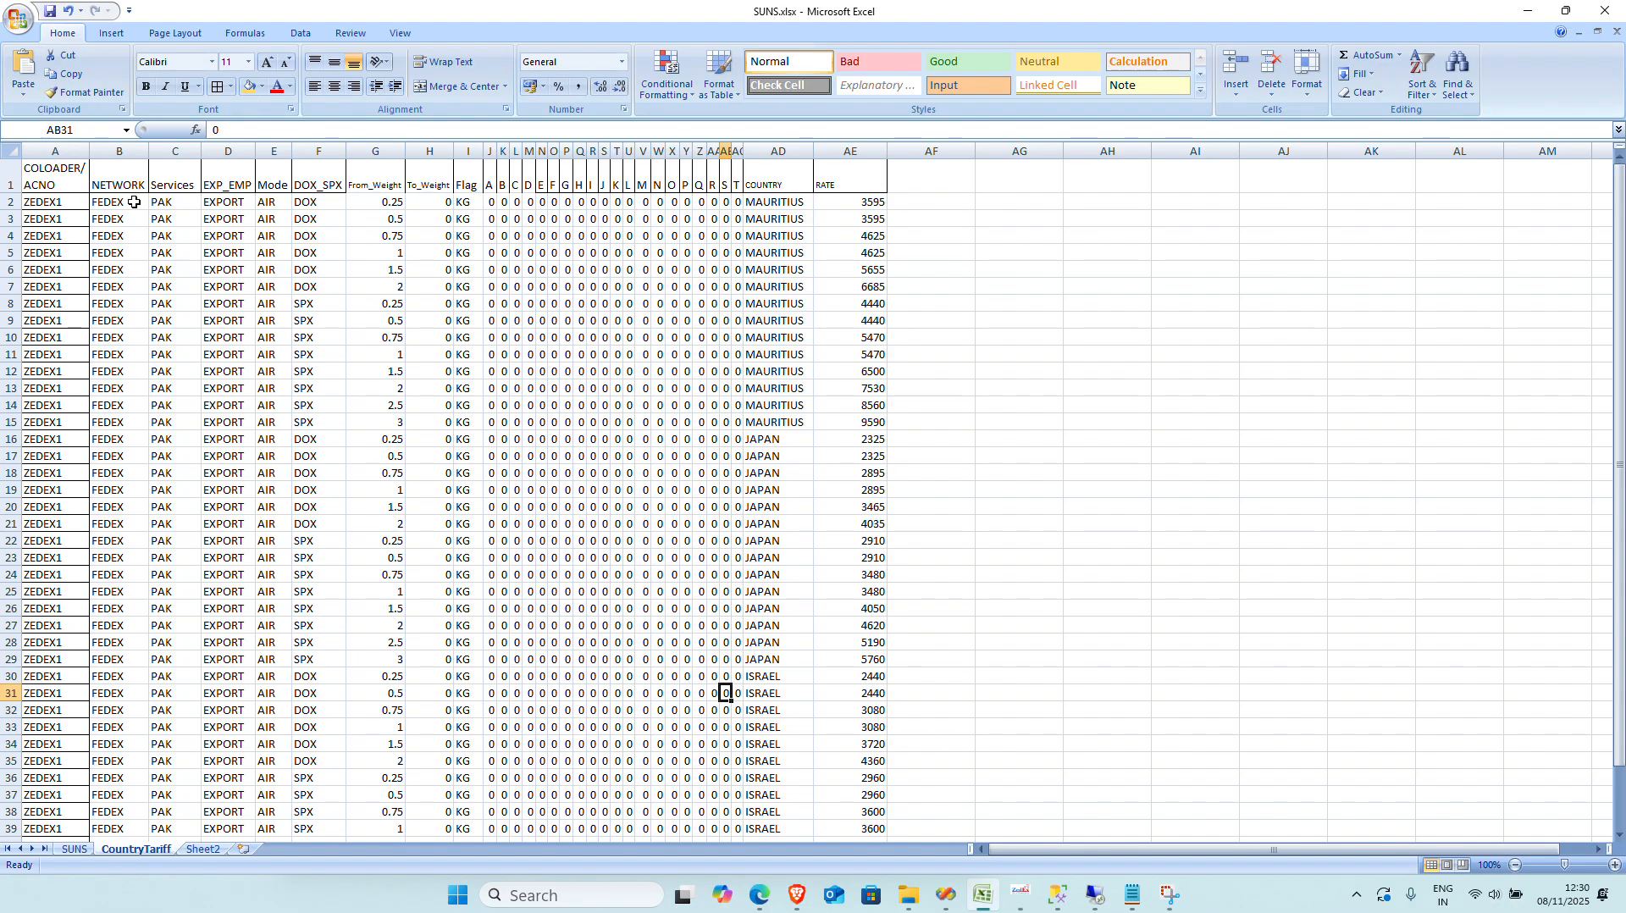
left_click_drag(128, 203, 433, 438)
left_click(429, 438)
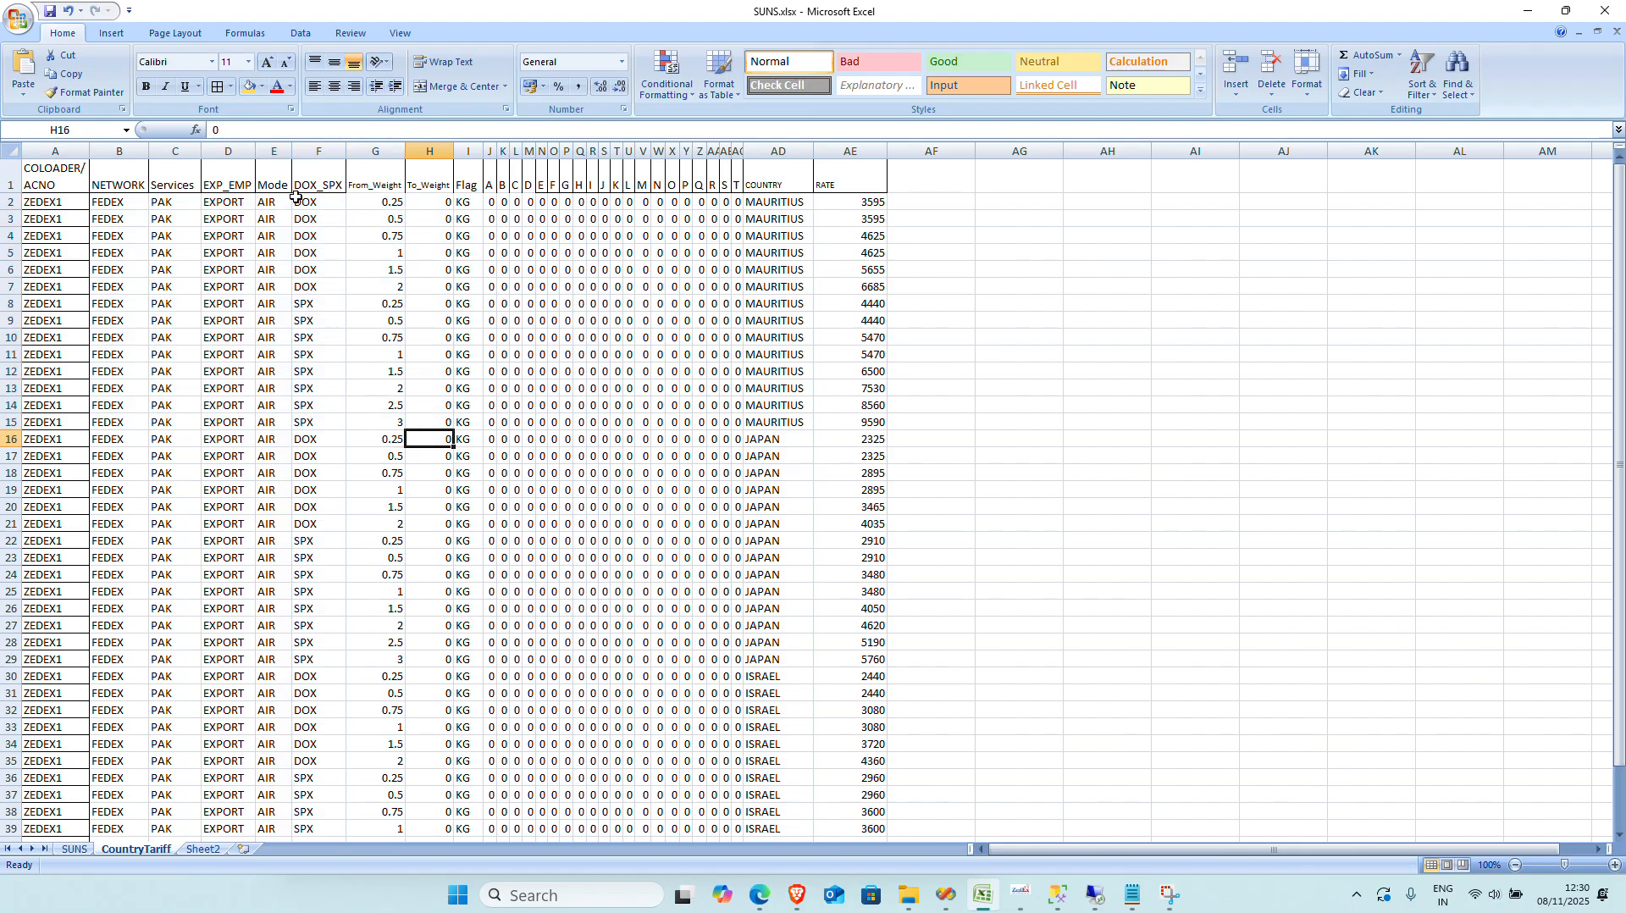
left_click_drag(492, 204, 726, 204)
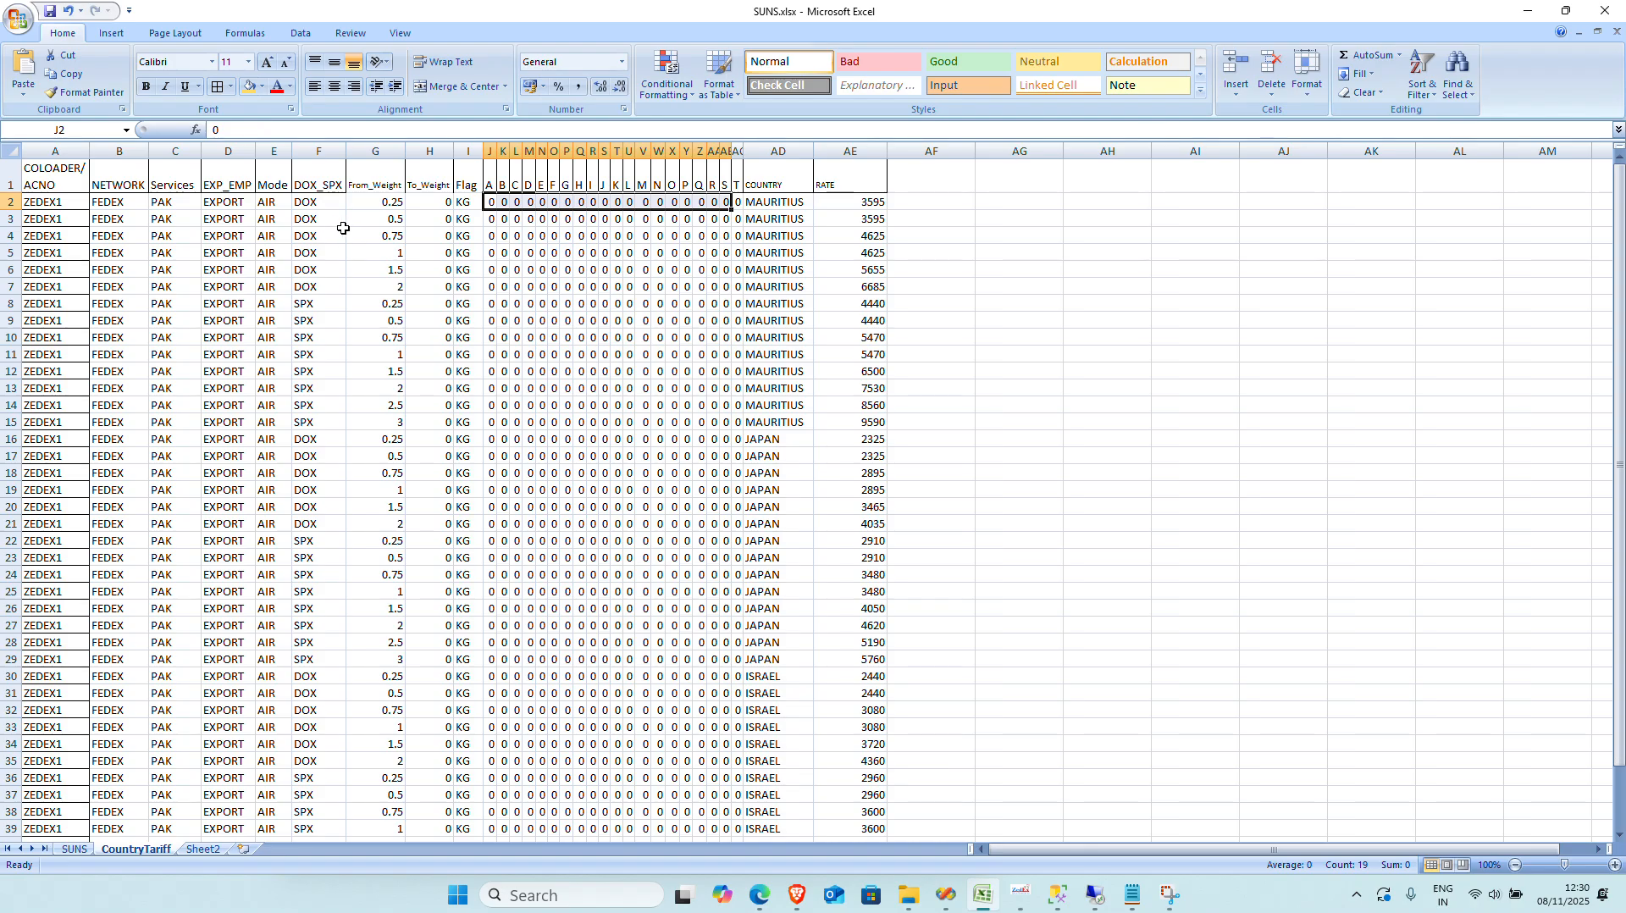
left_click(74, 850)
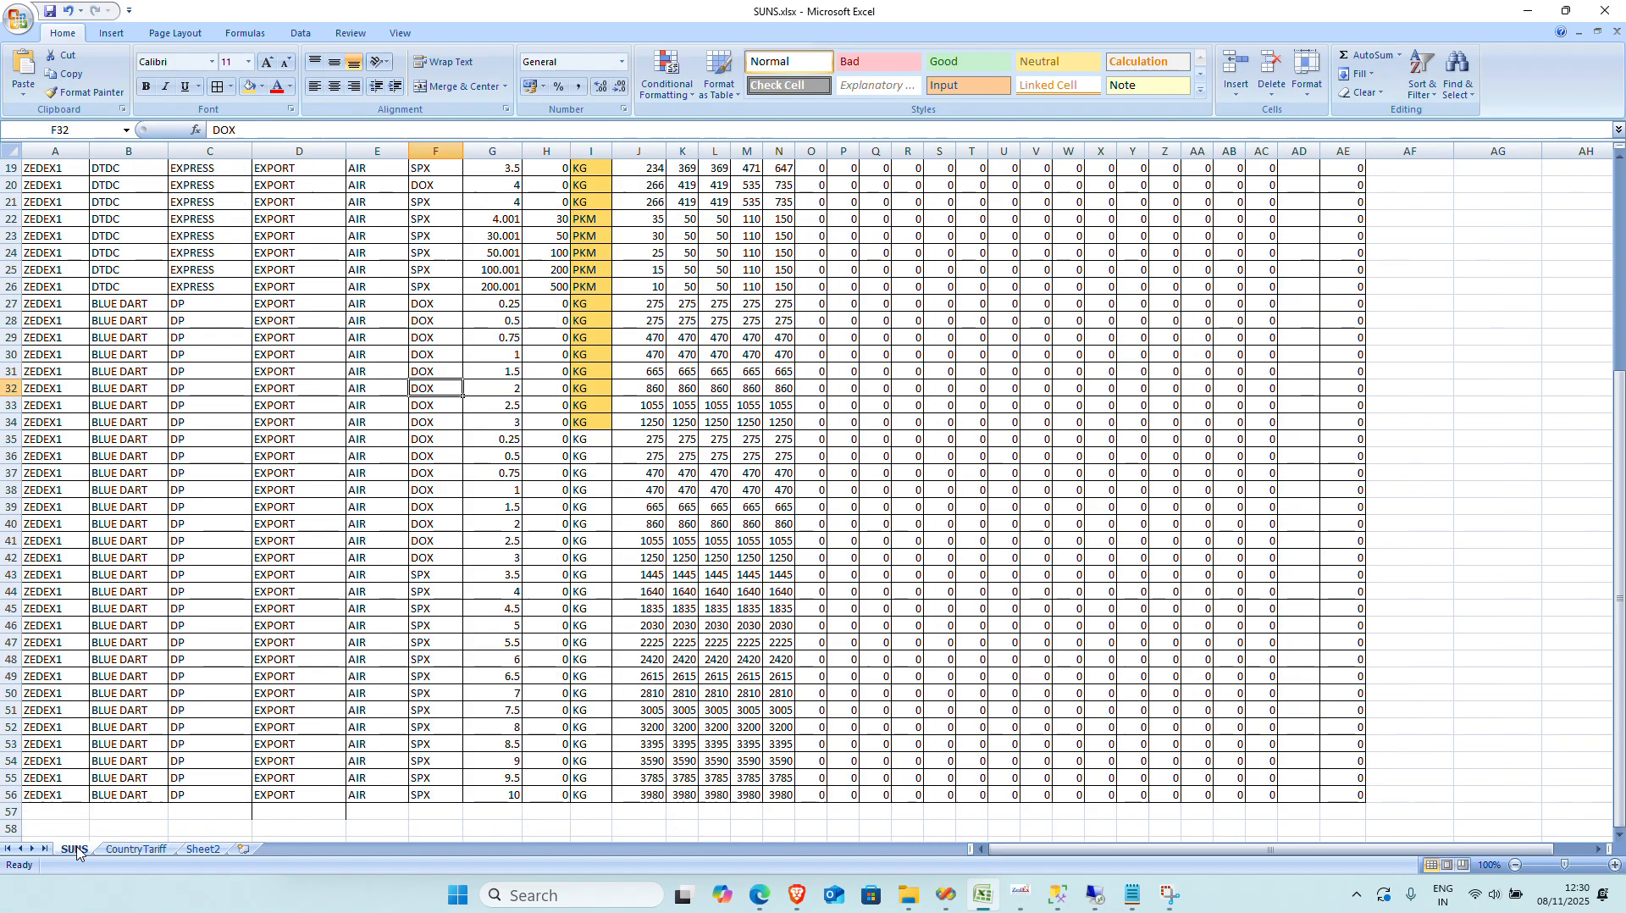
scroll(296, 322, "up", 6)
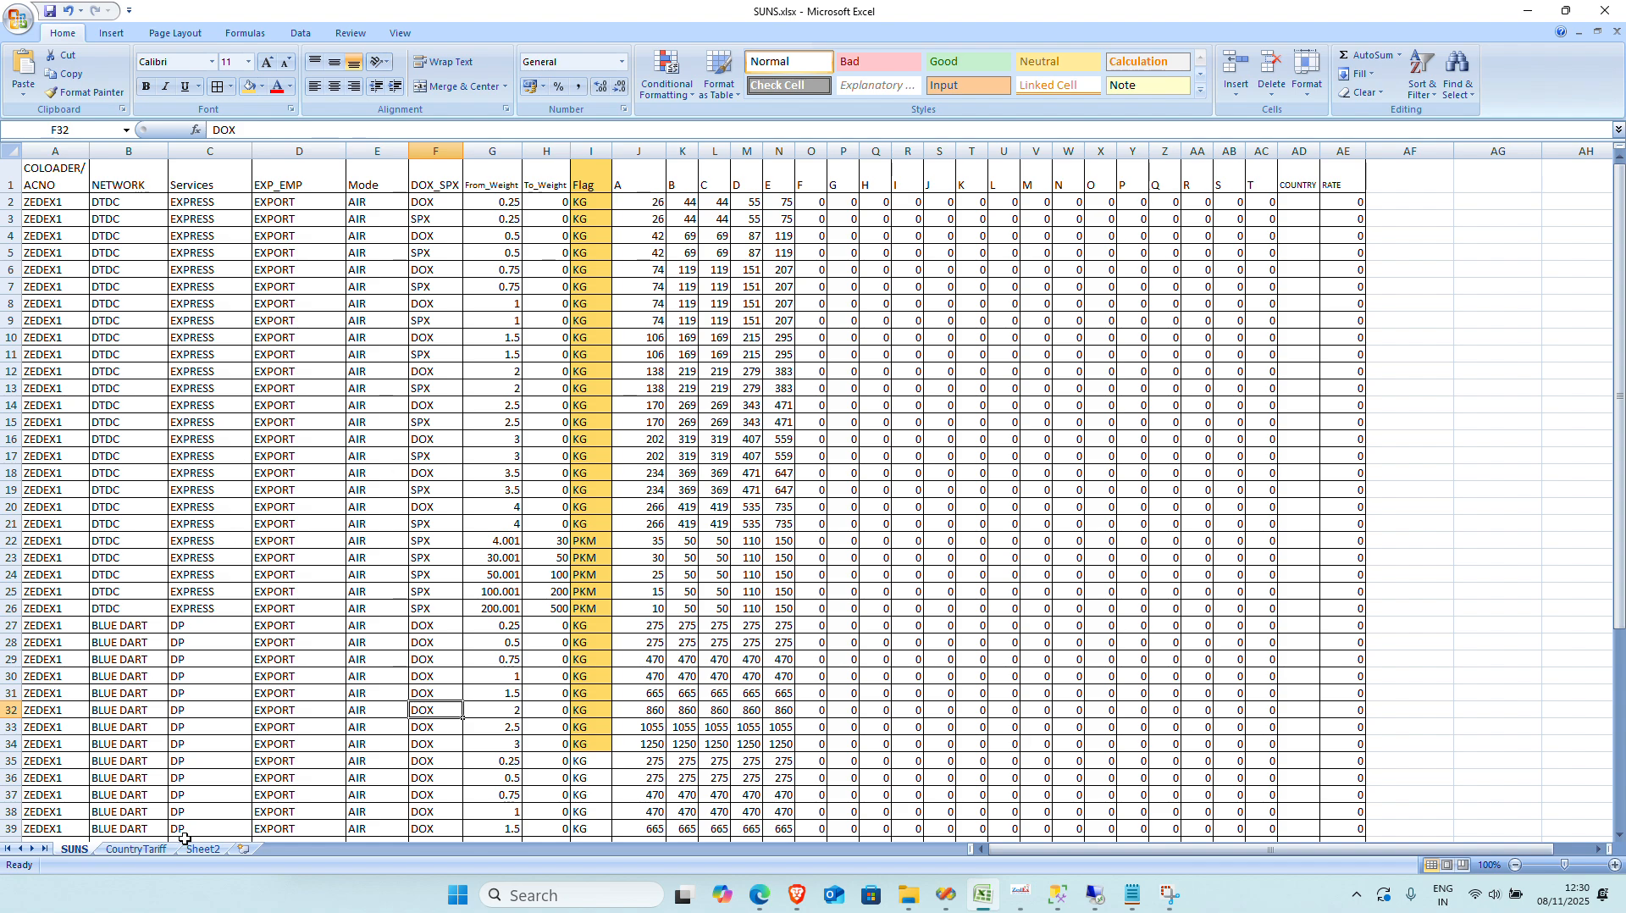
Step: Examine the zero-filled zone columns, weights and rates of the MAURITIUS rows in the CountryTariff sheet
left_click(166, 849)
left_click(529, 541)
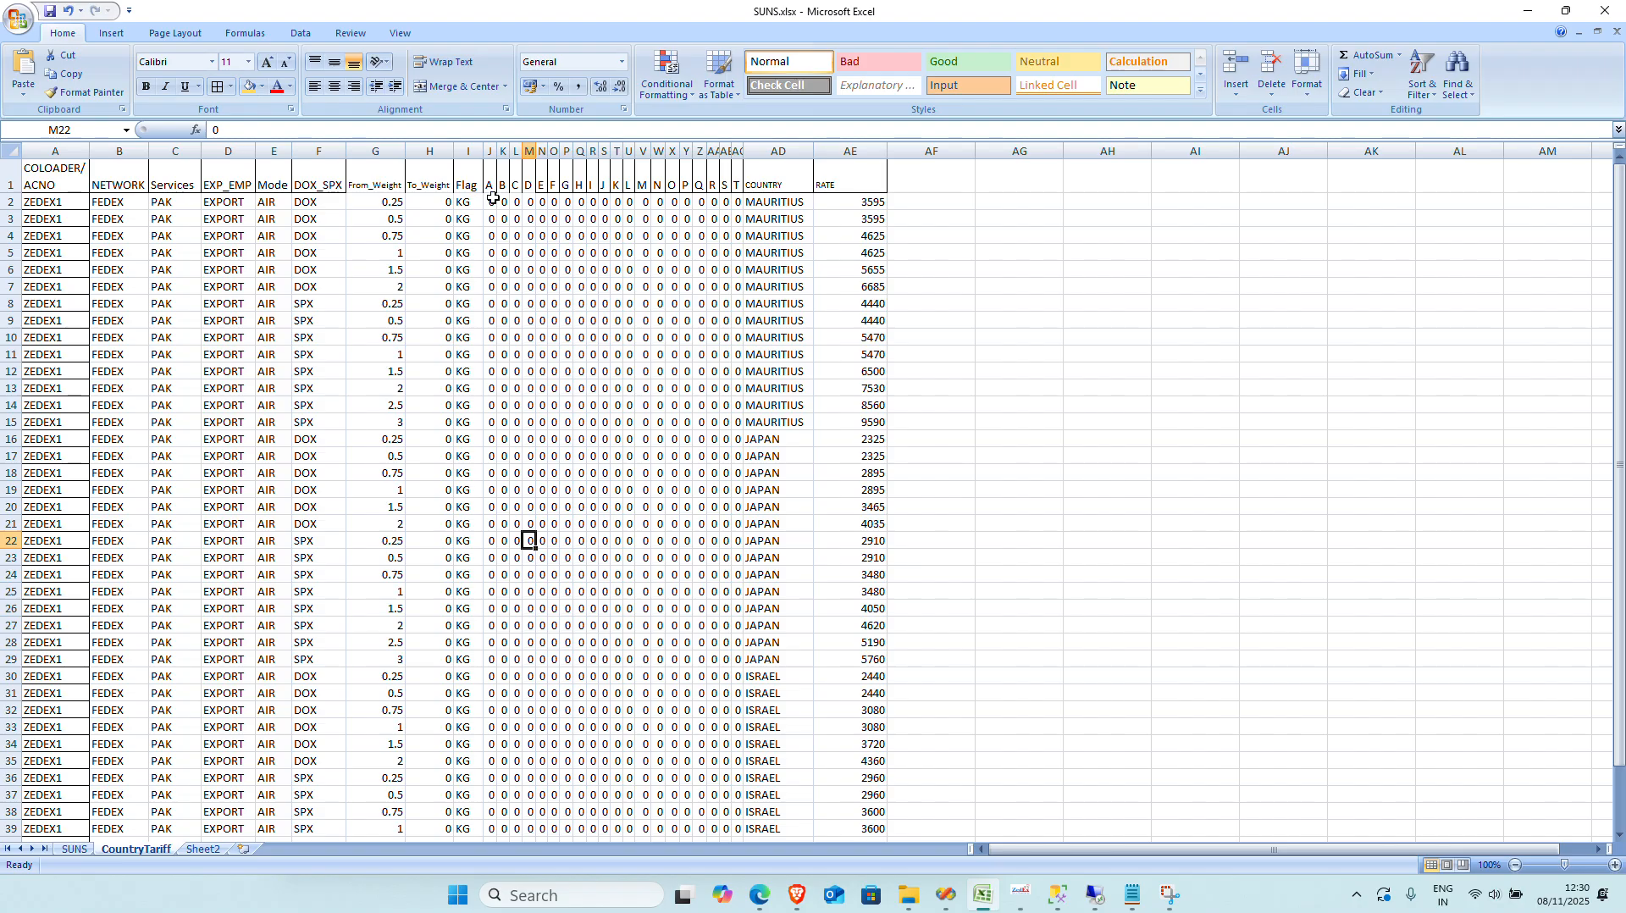
left_click_drag(492, 202, 720, 269)
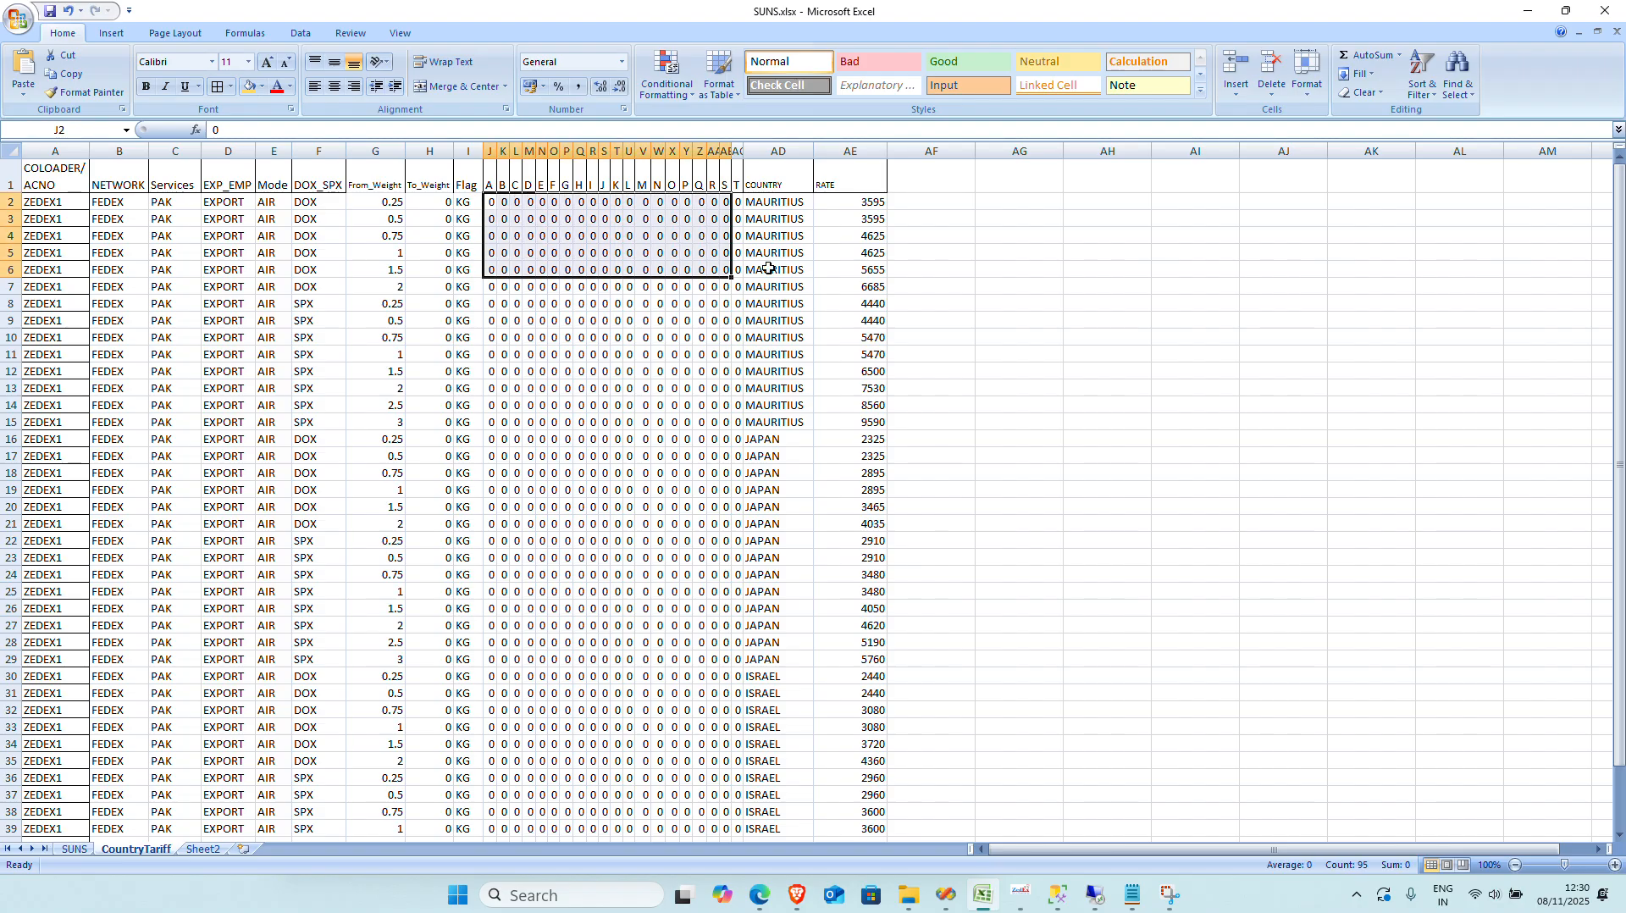
left_click(795, 204)
left_click(874, 200)
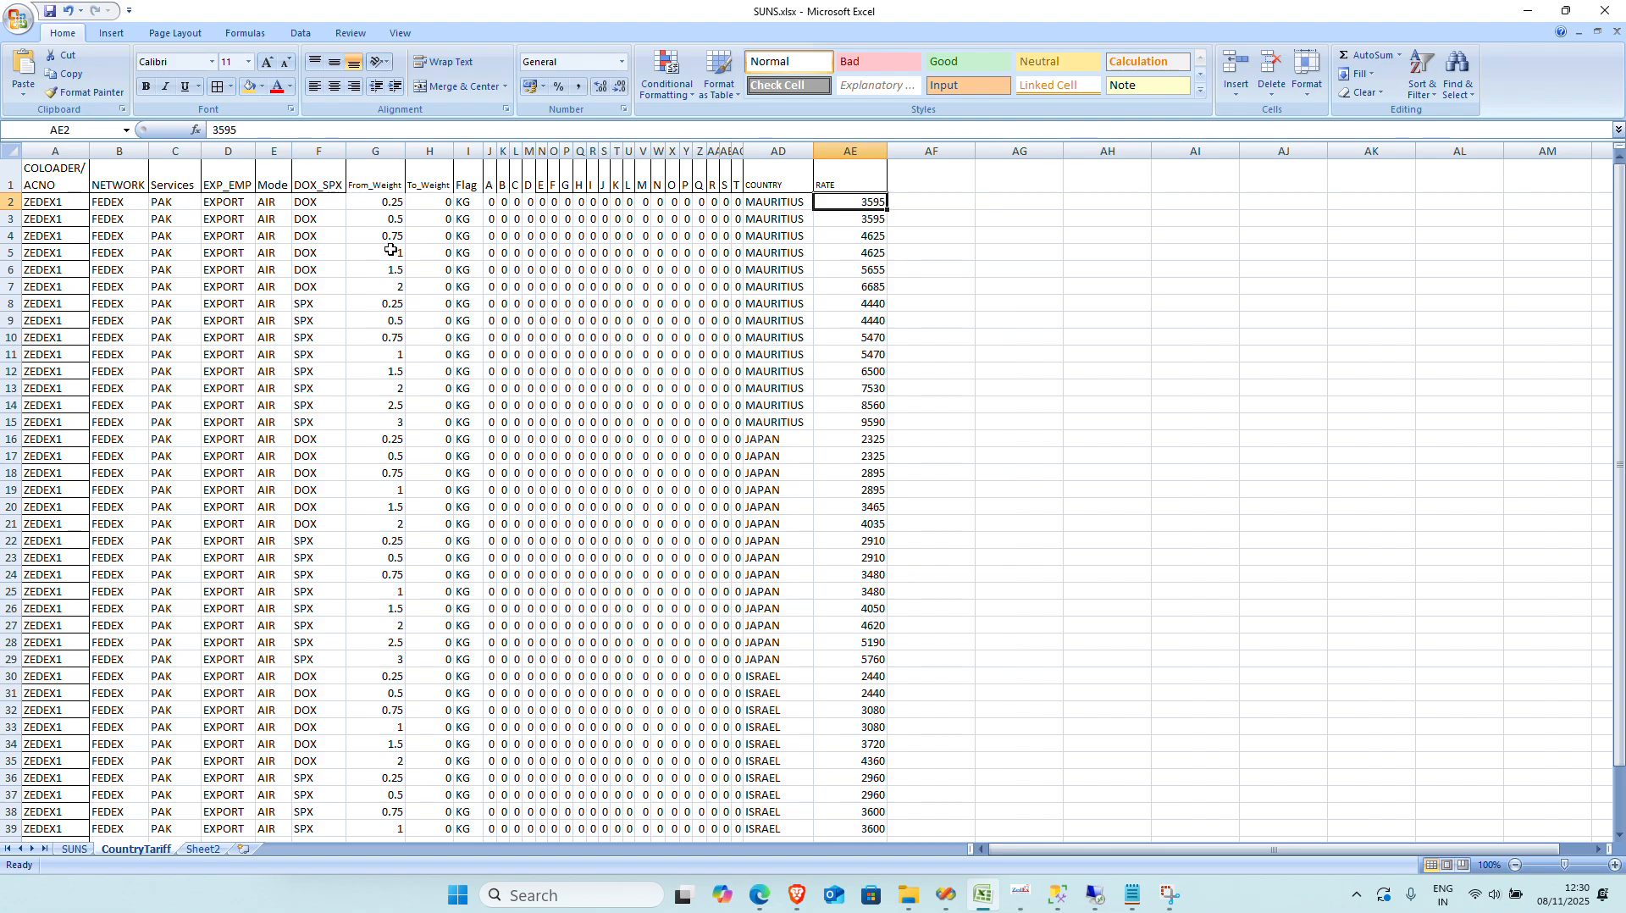
left_click_drag(391, 250, 795, 261)
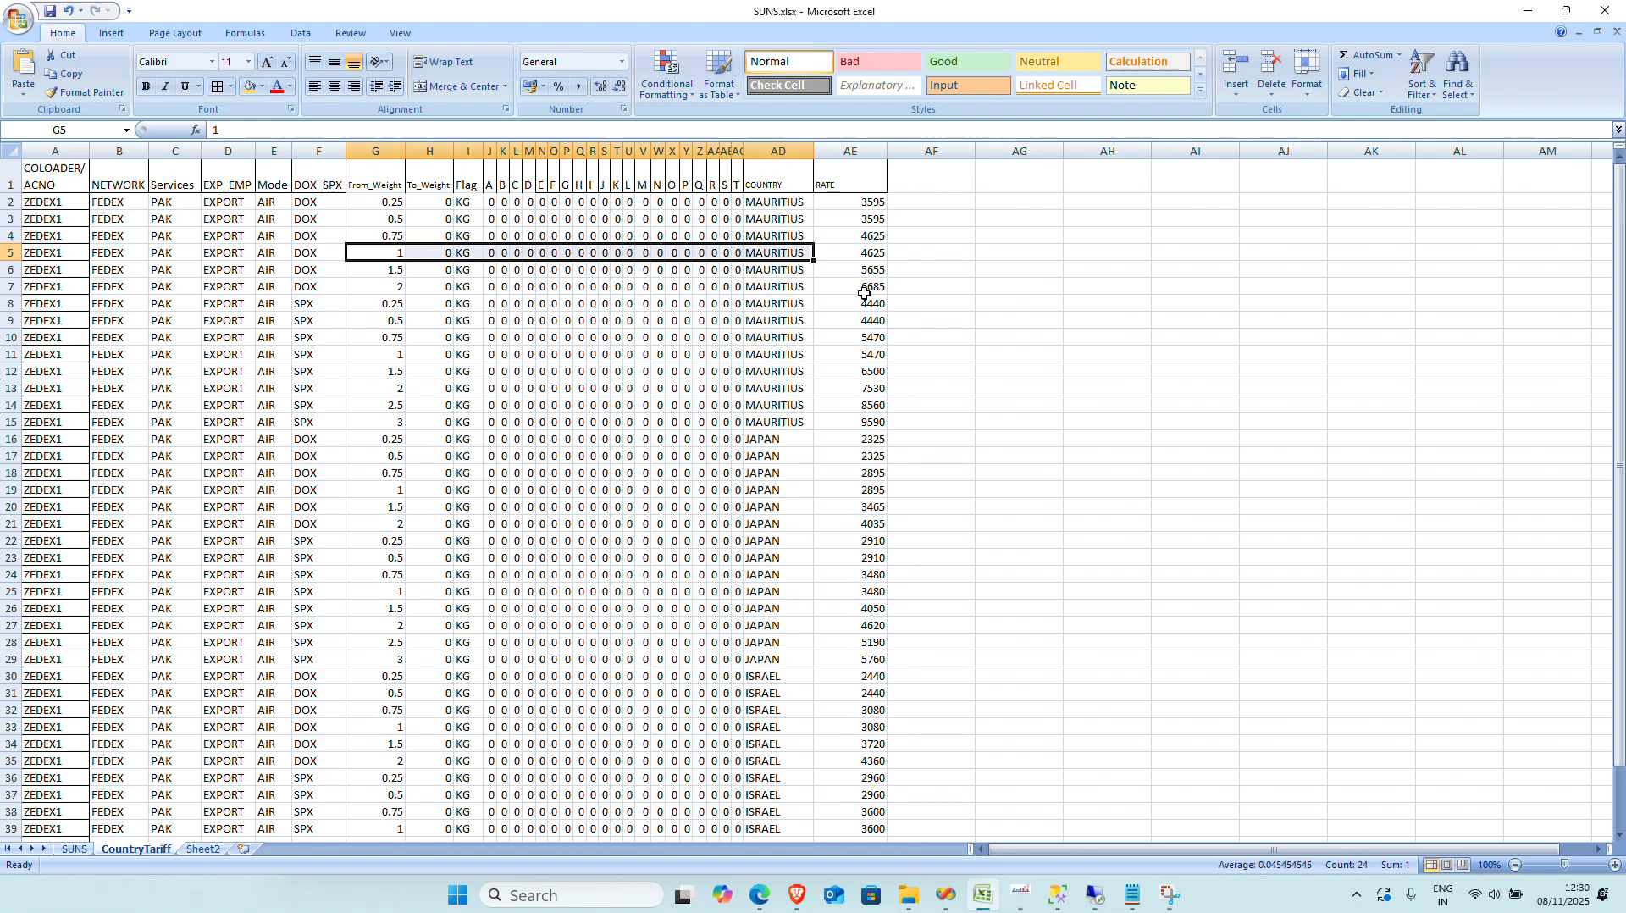
left_click(879, 251)
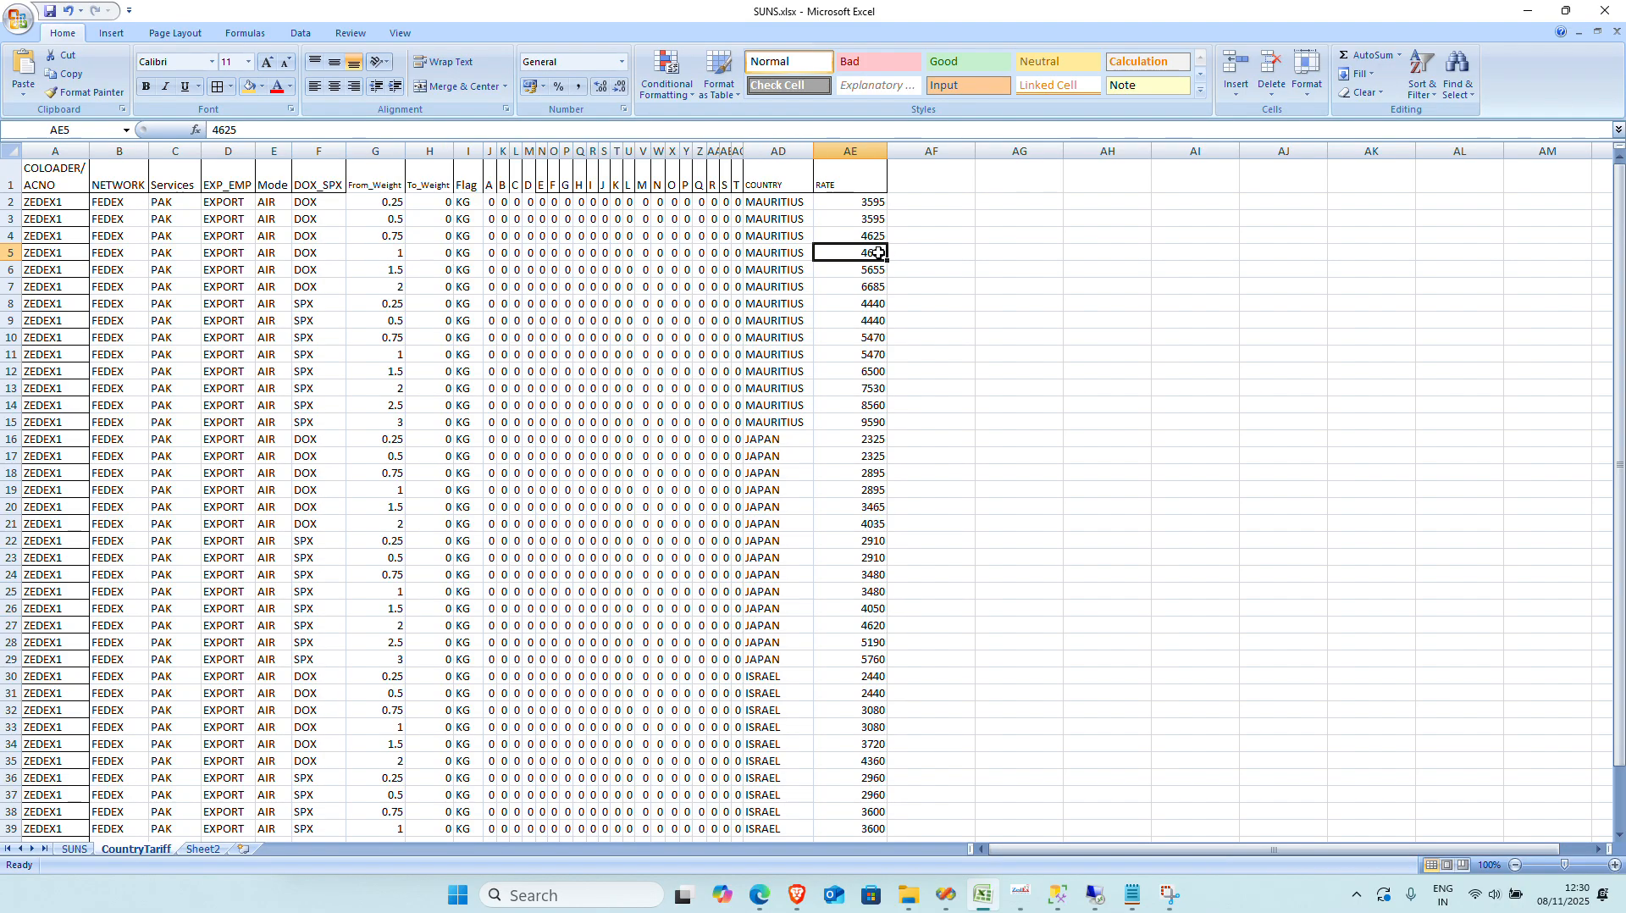
left_click(395, 269)
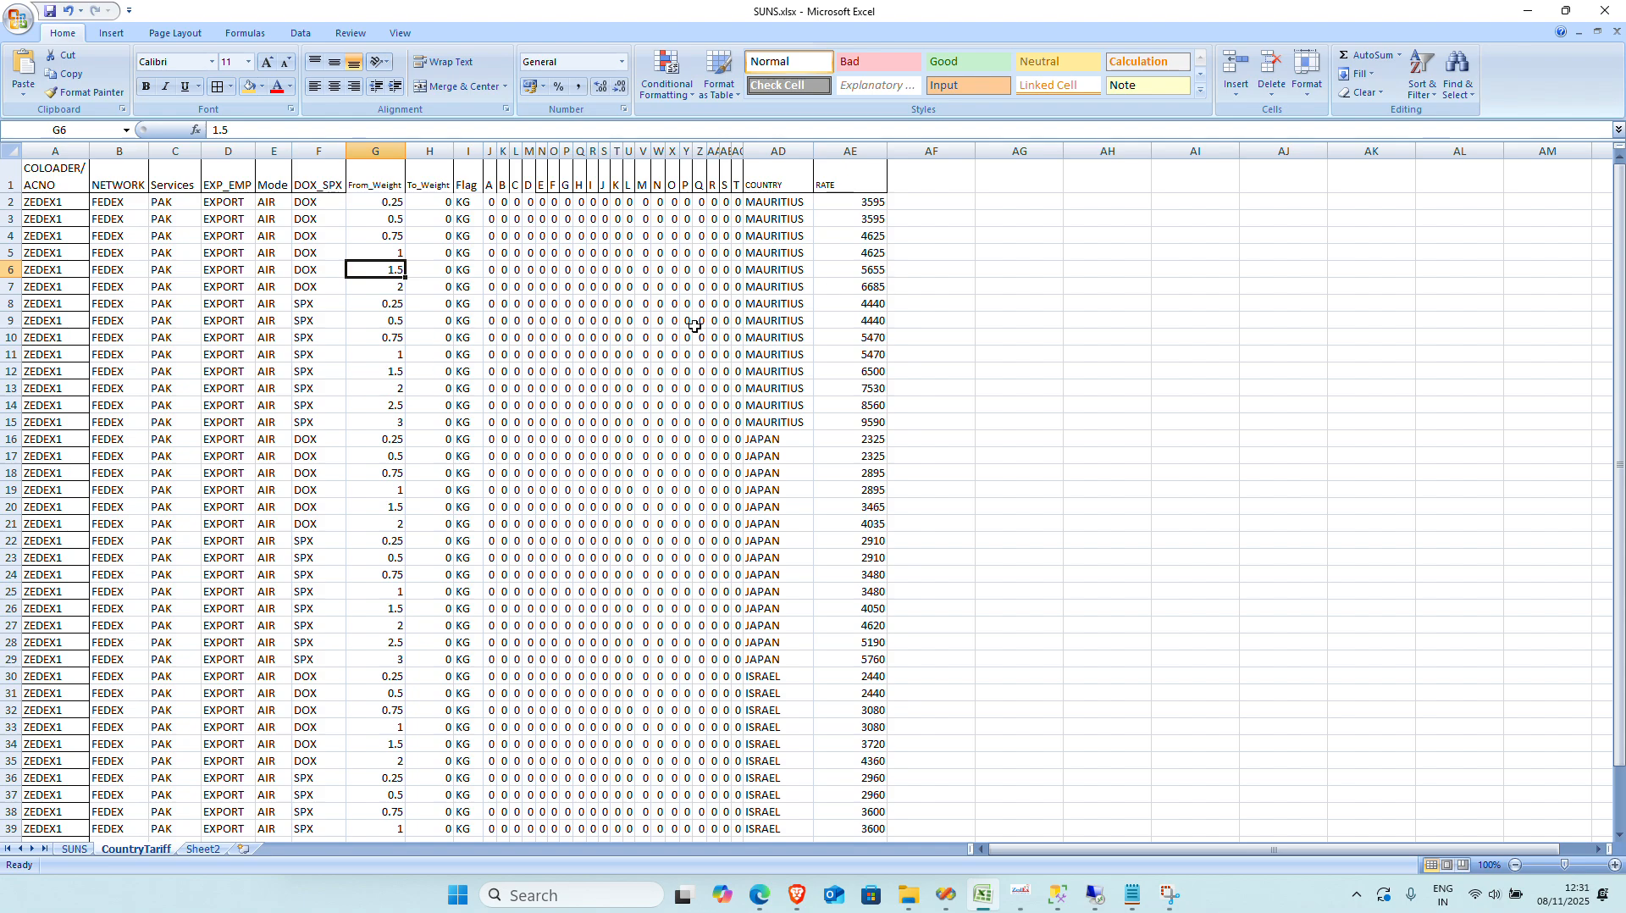
left_click_drag(787, 420, 875, 205)
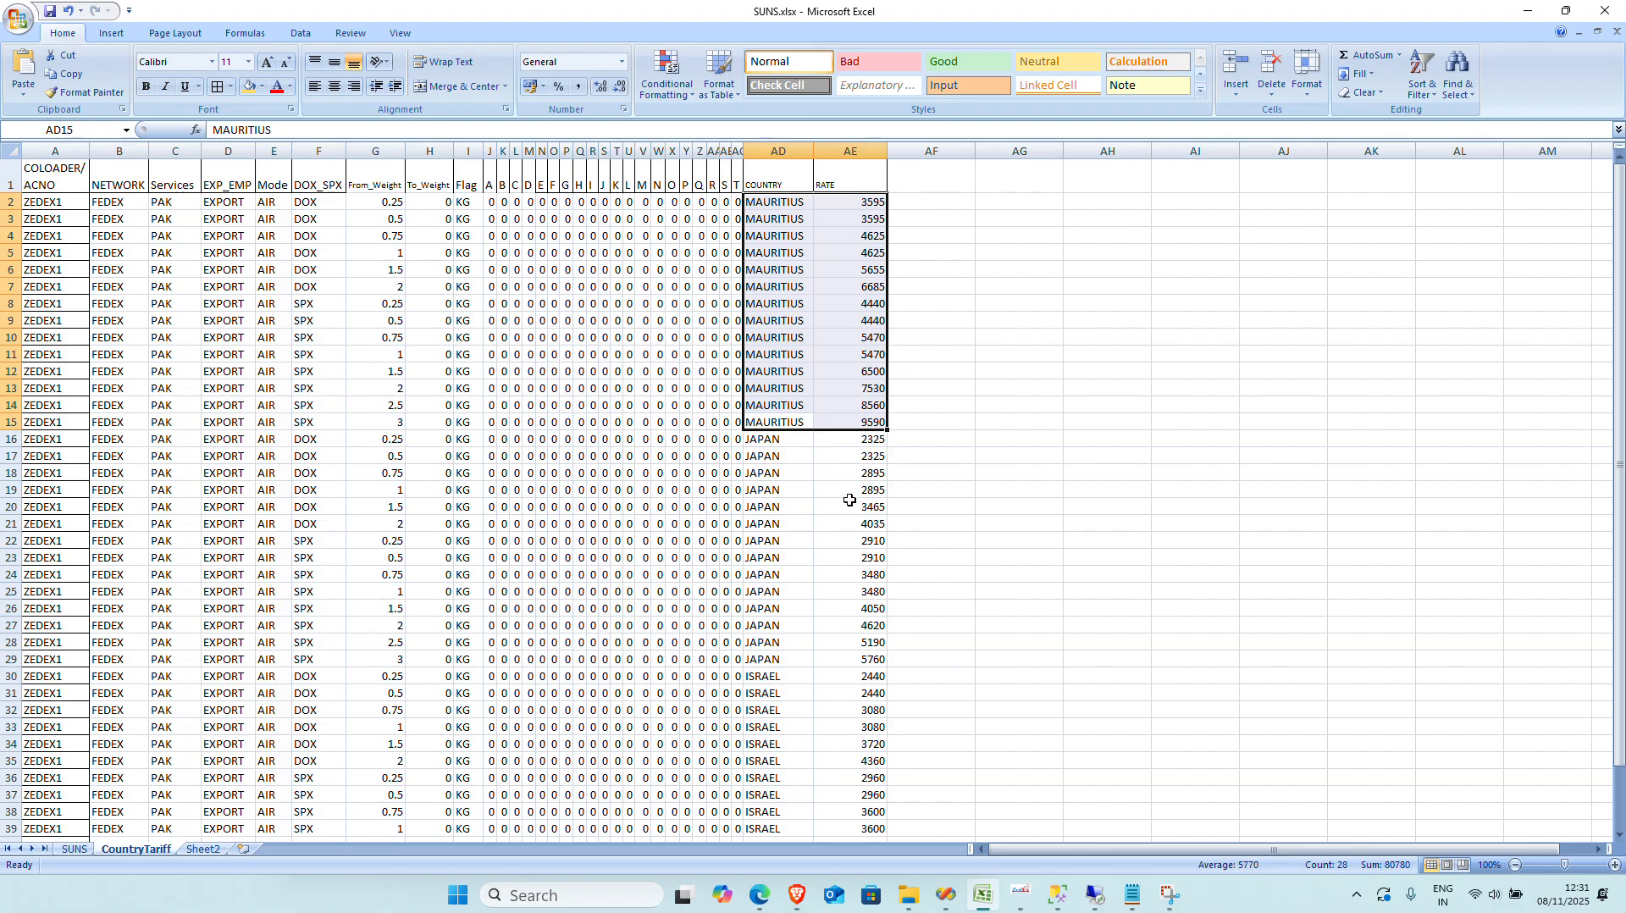
left_click_drag(393, 426, 865, 189)
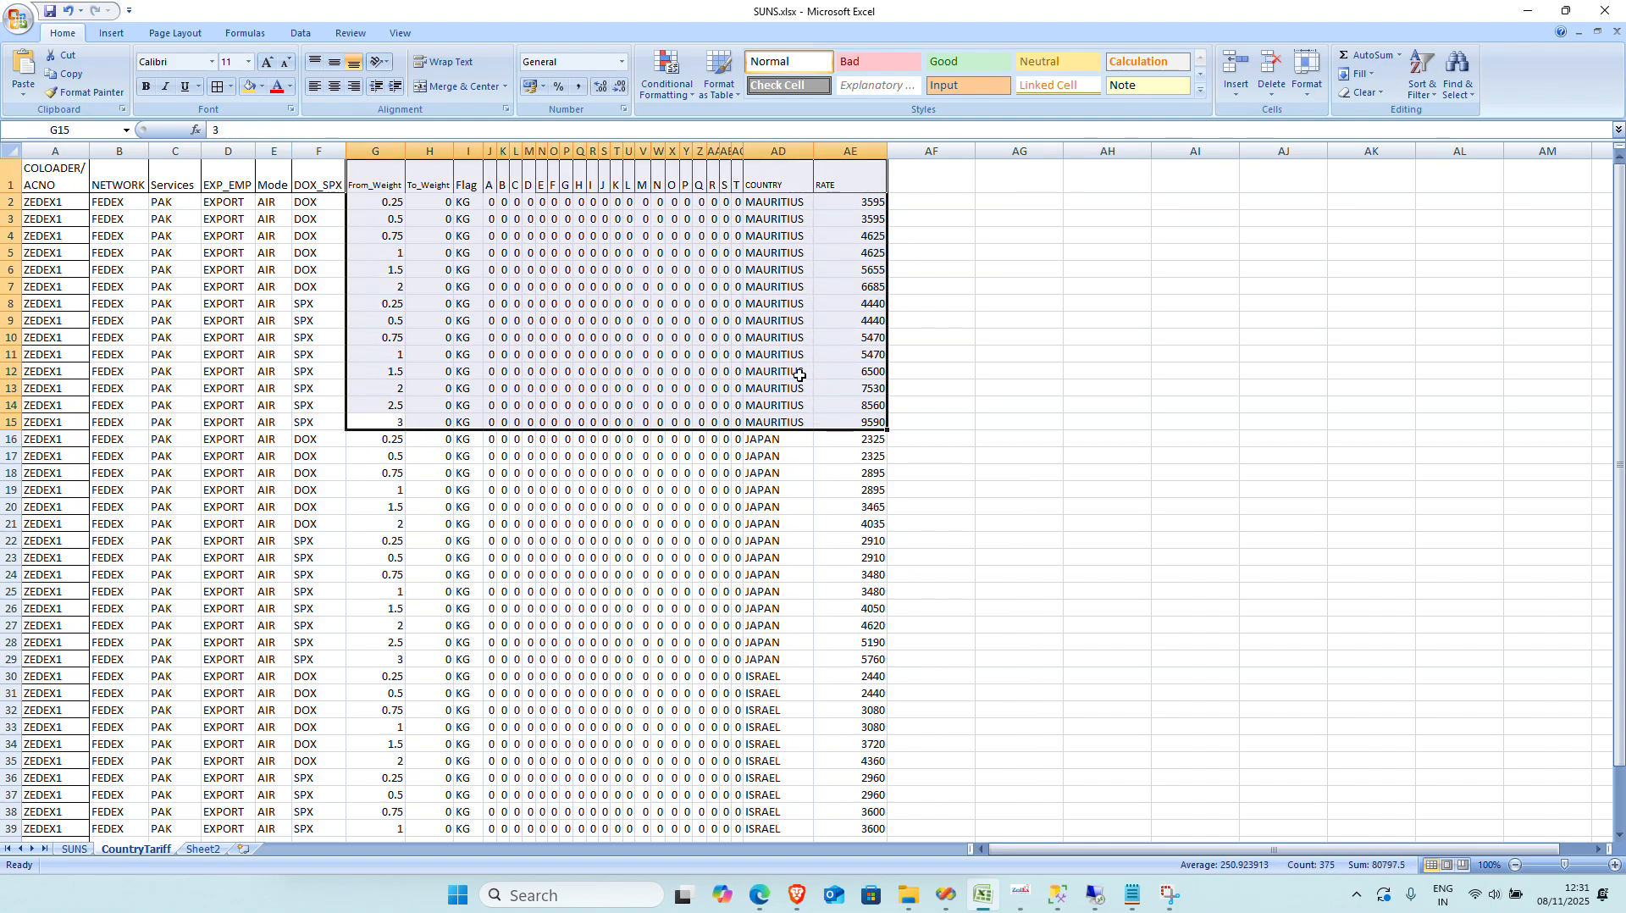
Step: Examine the JAPAN and ISRAEL rates and weights down to the last CountryTariff row
scroll(796, 393, "down", 3)
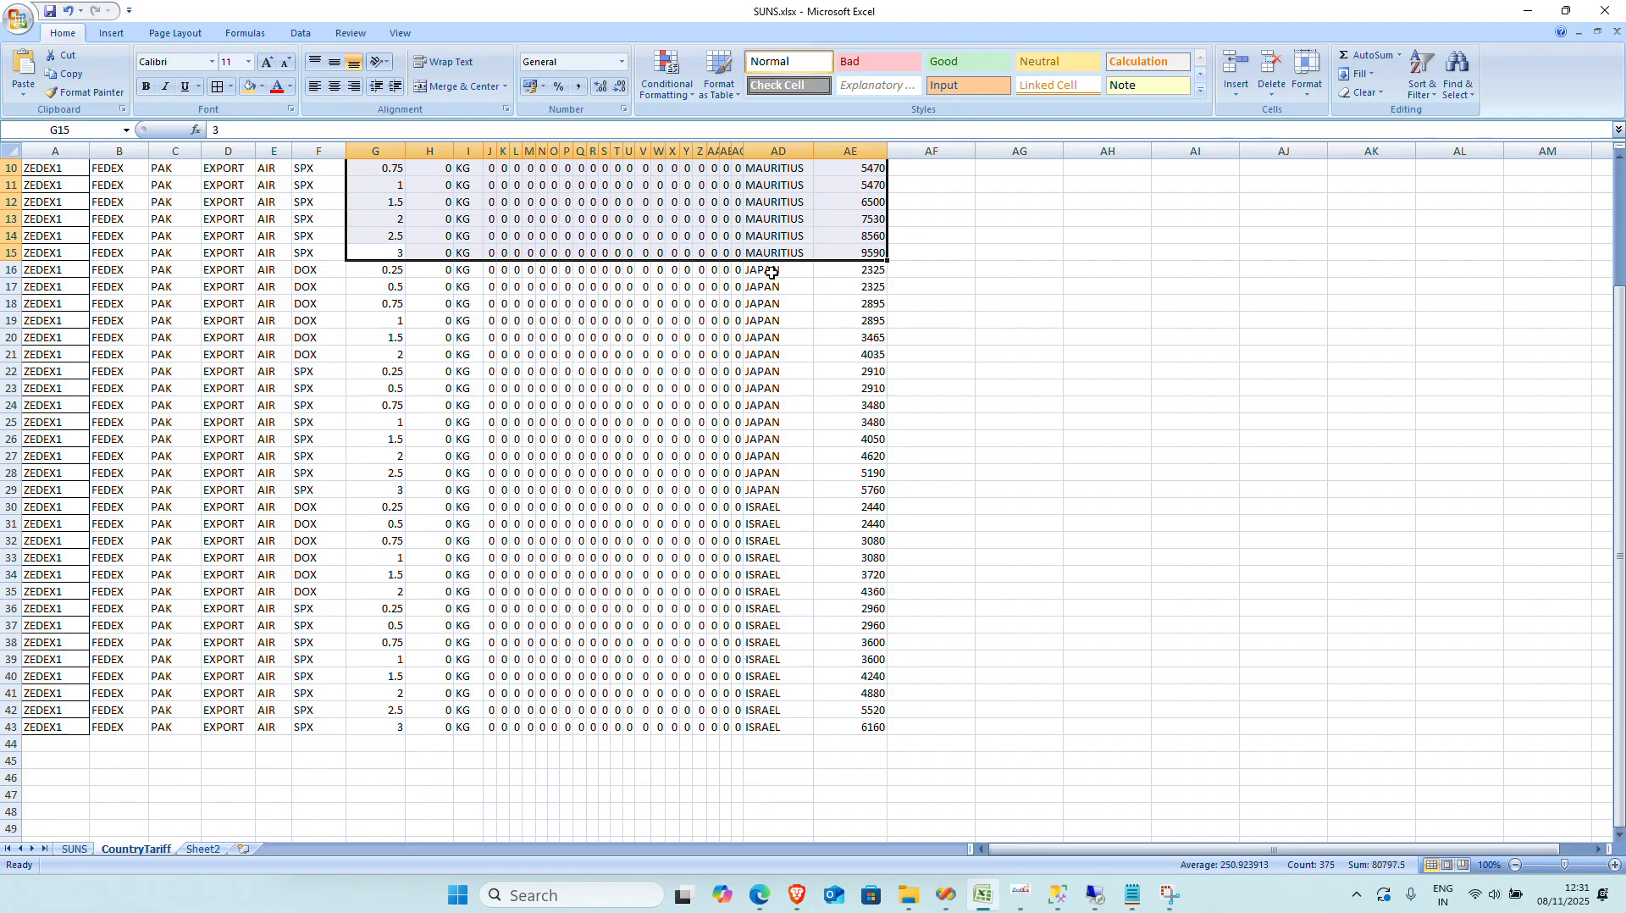
left_click_drag(772, 273, 881, 712)
scroll(881, 718, "down", 4)
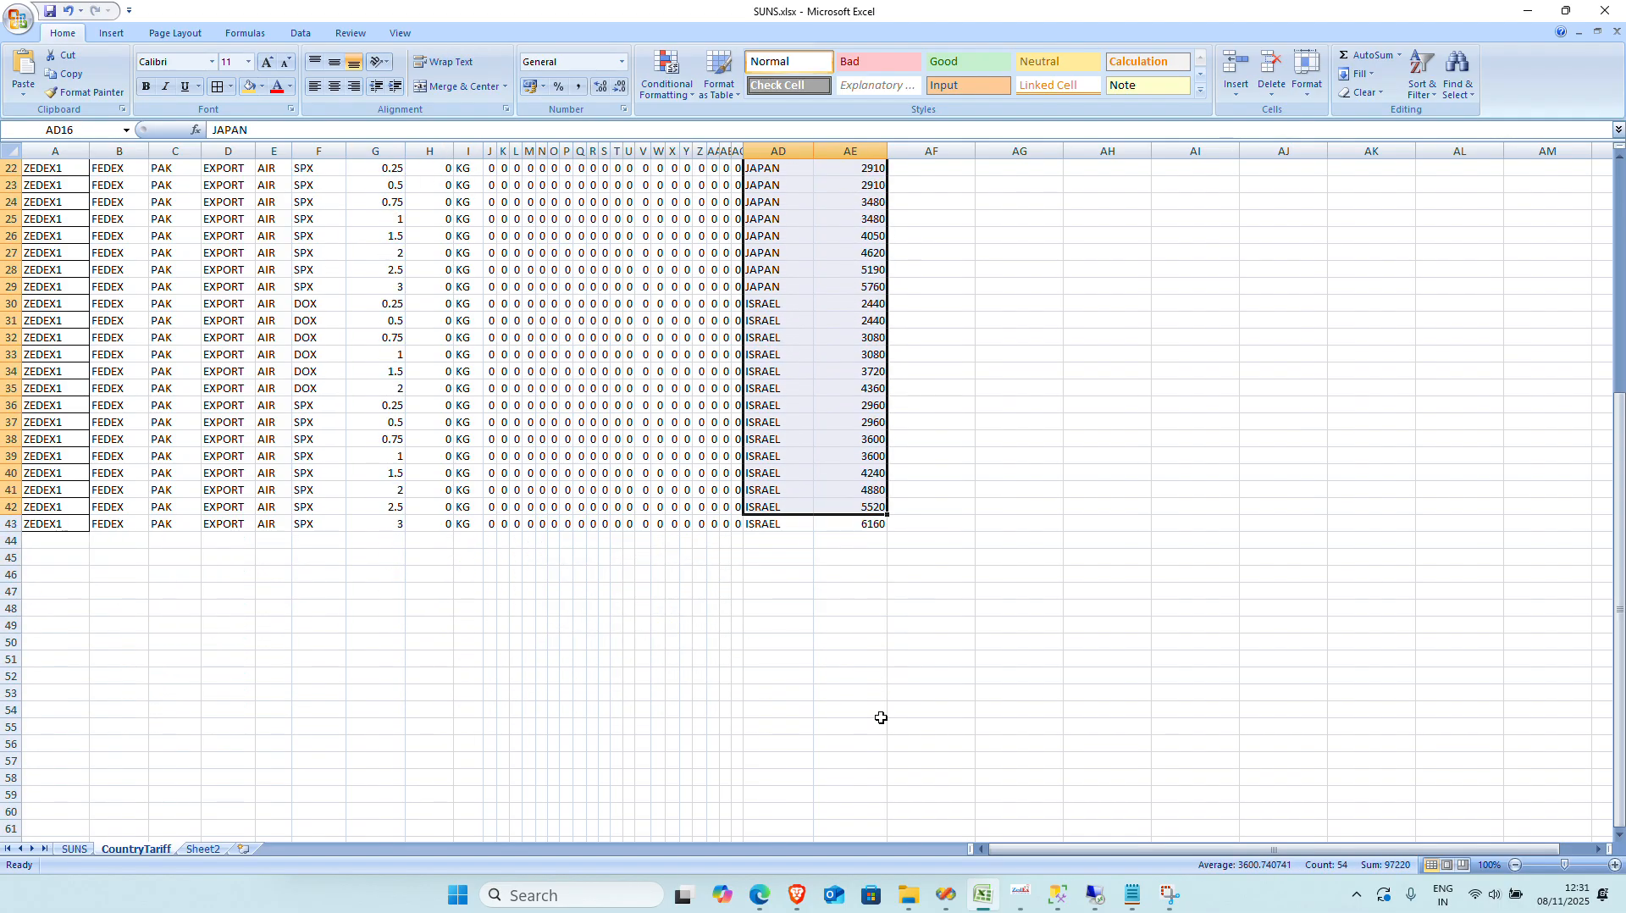
scroll(881, 717, "down", 2)
left_click(386, 426)
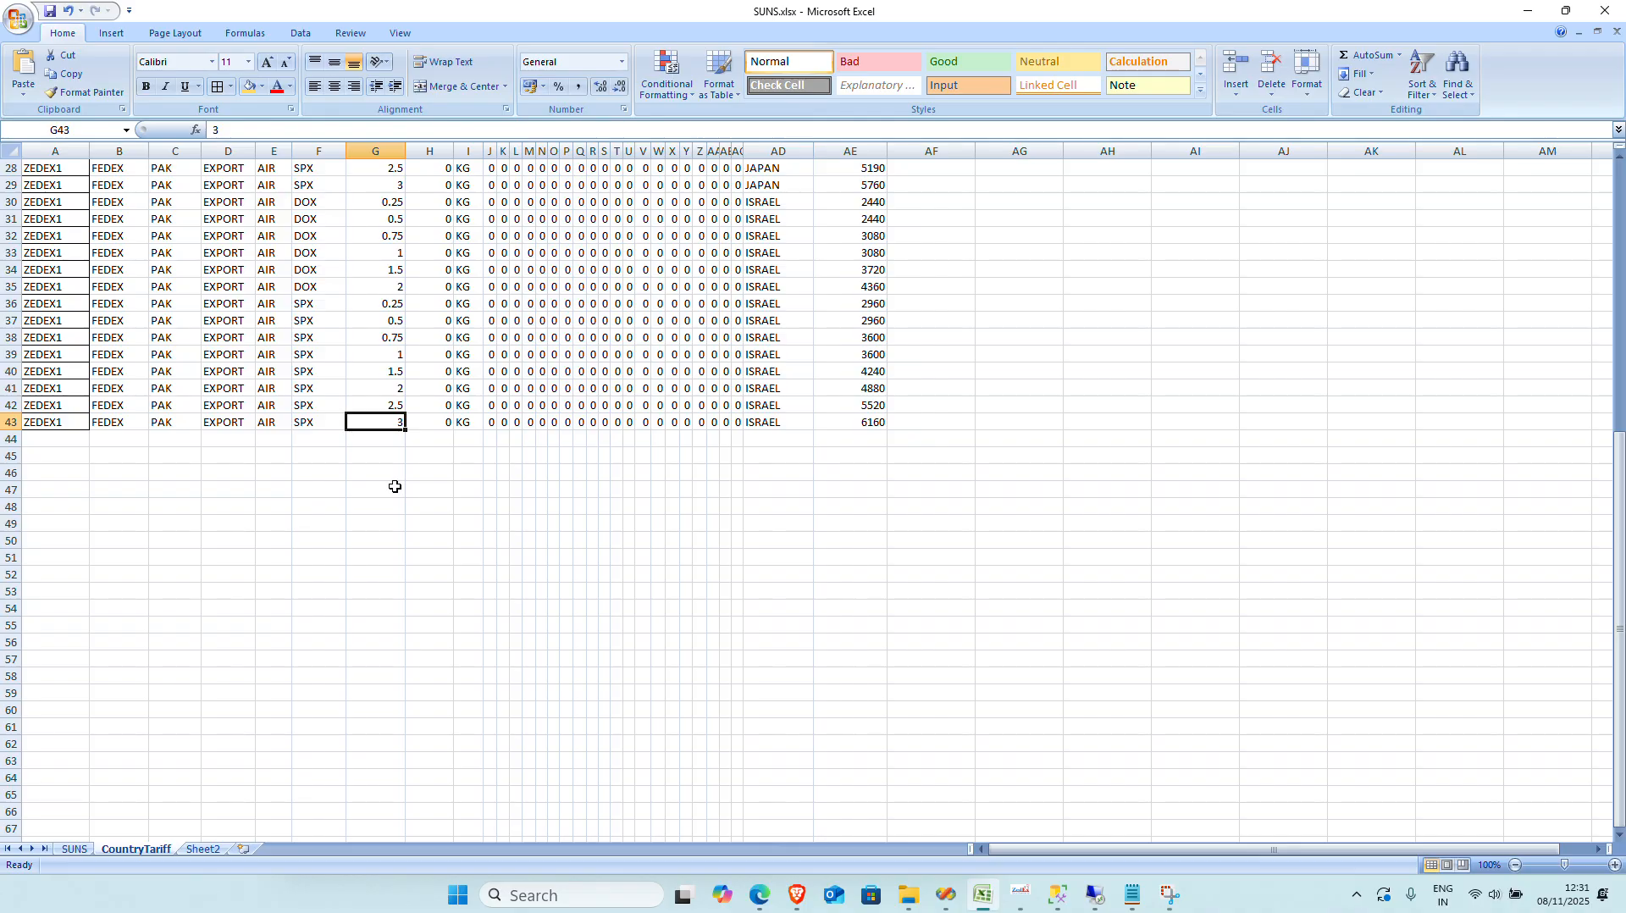
Step: Check the DTDC rows flagged PKM in the SUNS sheet, and return to the CountryTariff sheet
left_click(74, 849)
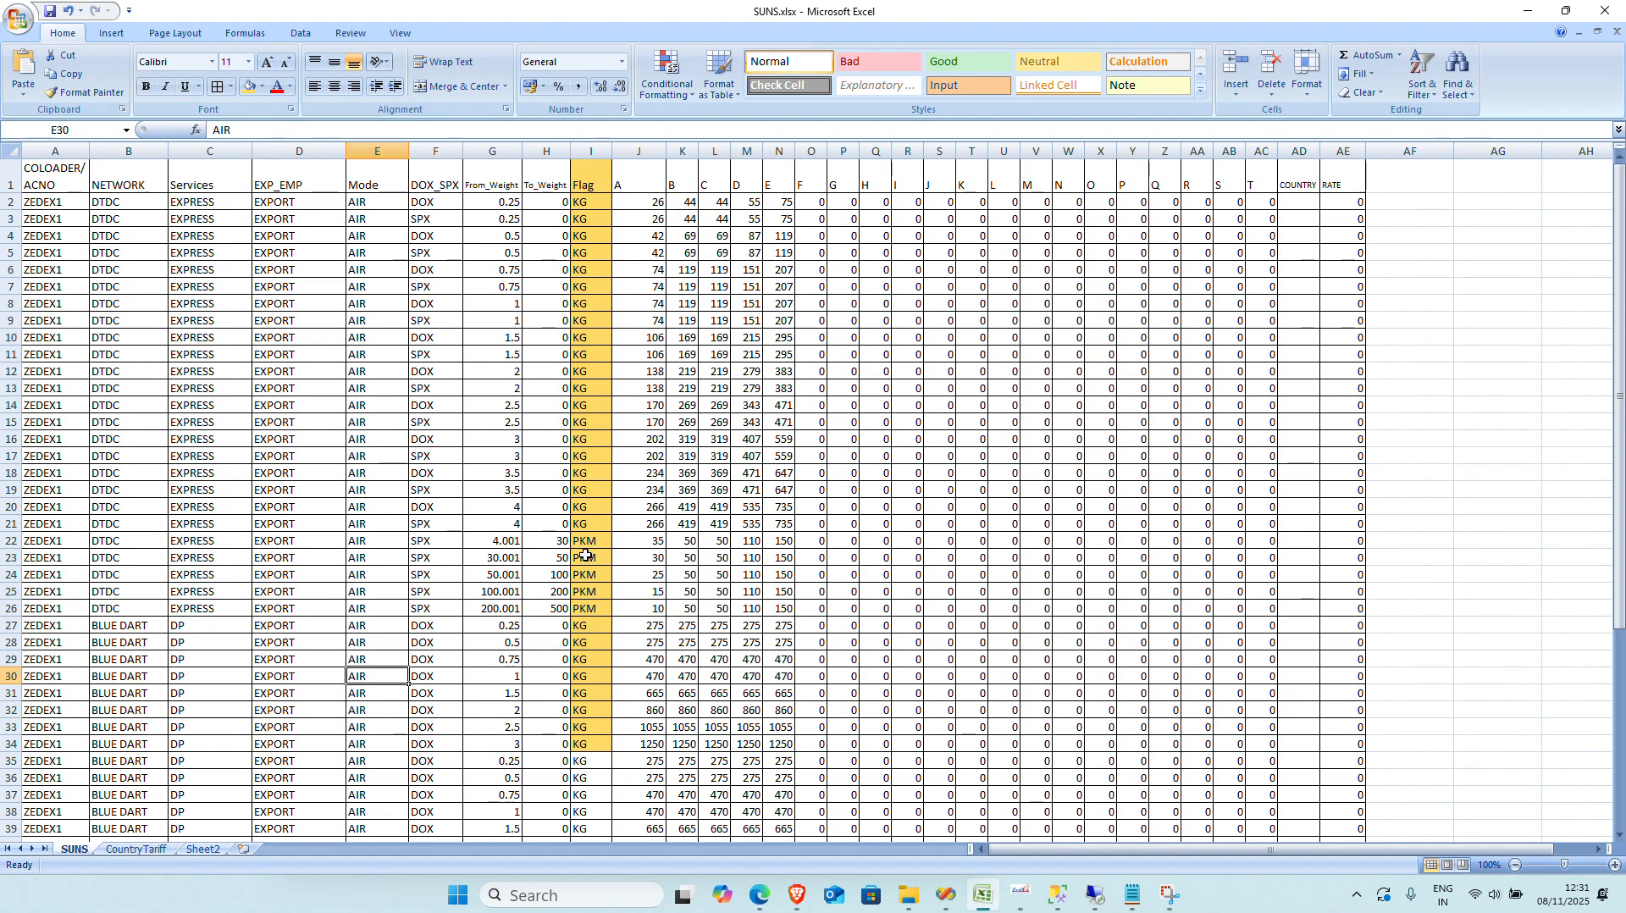
left_click_drag(597, 539, 30, 617)
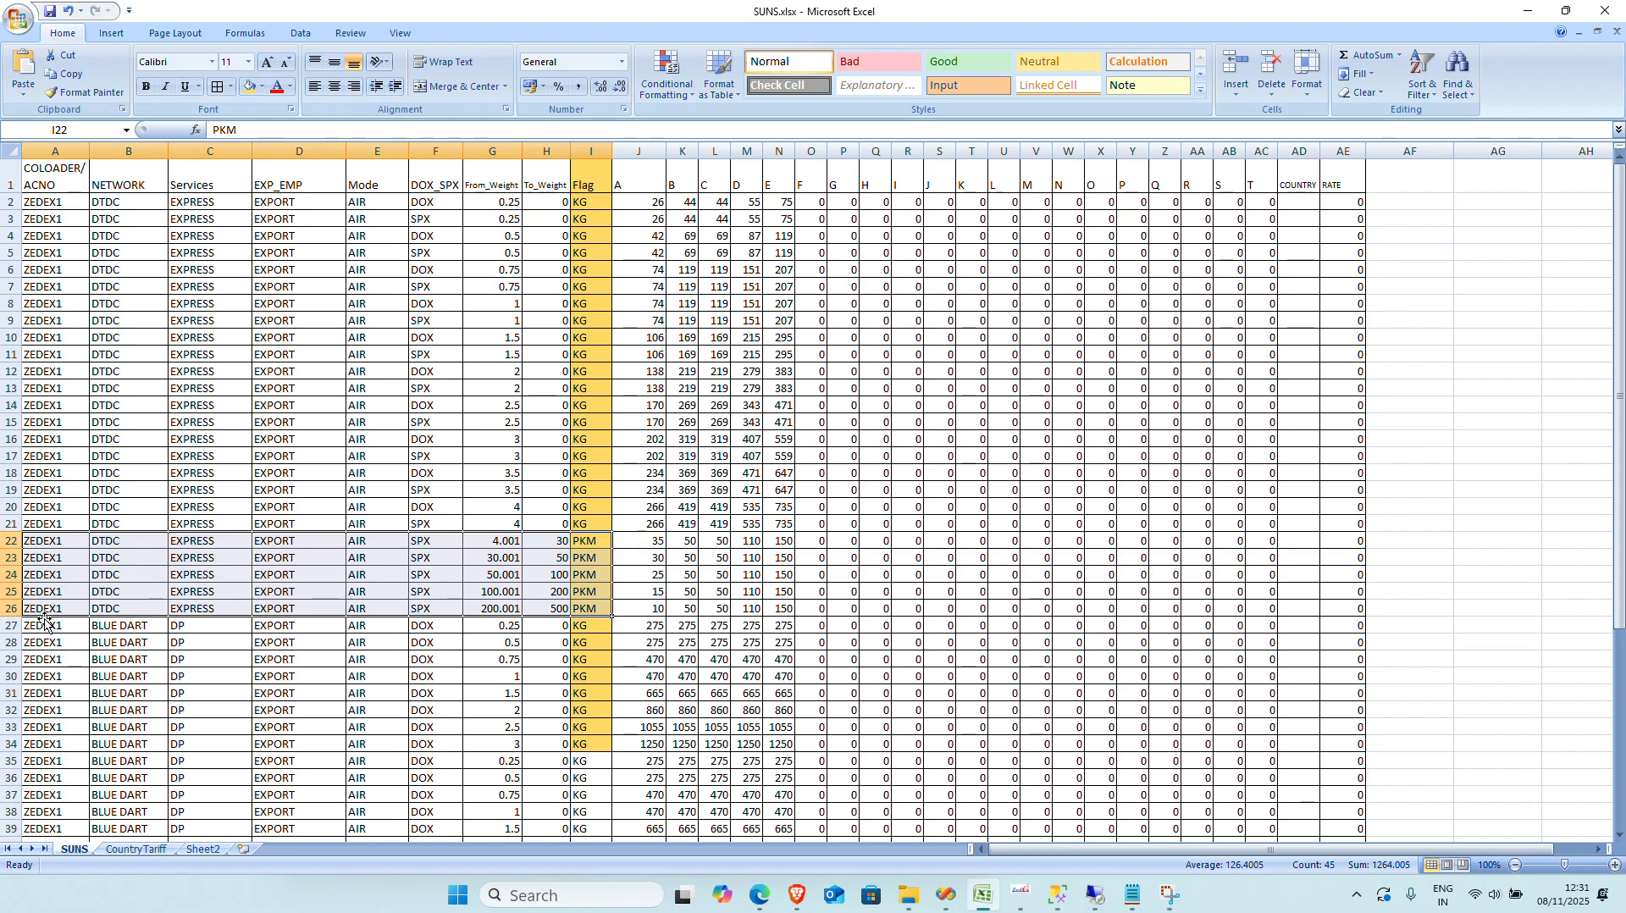
left_click(163, 850)
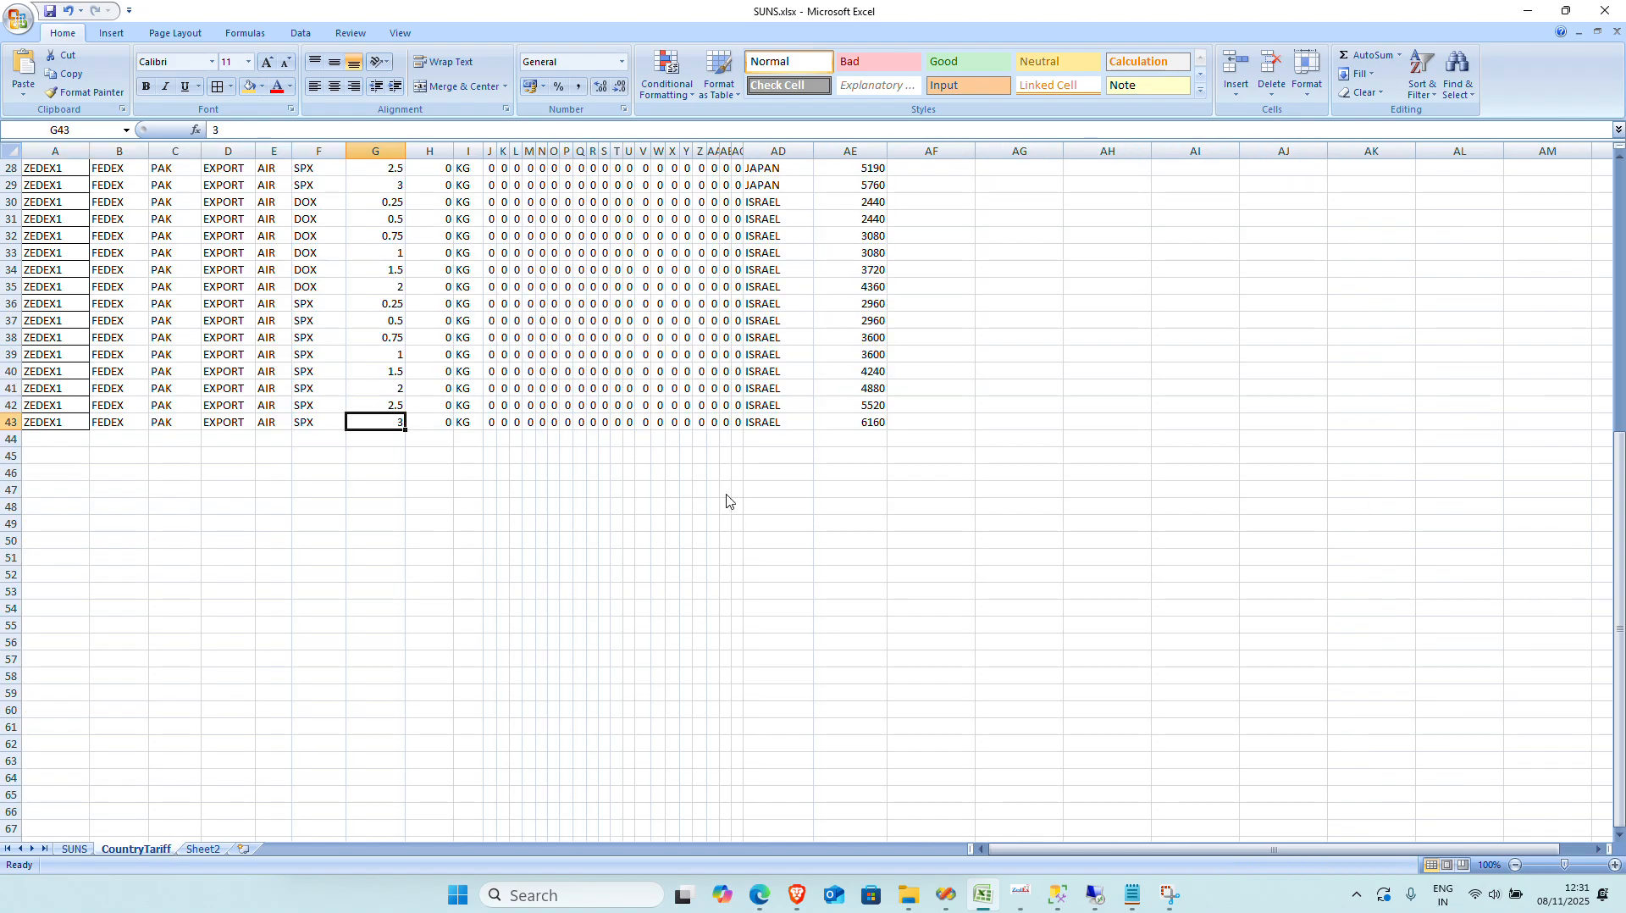
Step: Review the country and rate columns for MAURITIUS, JAPAN and ISRAEL and the blank rows beneath them
scroll(847, 449, "up", 9)
left_click_drag(762, 202, 767, 303)
left_click_drag(763, 439, 850, 693)
scroll(930, 683, "down", 2)
scroll(930, 683, "down", 10)
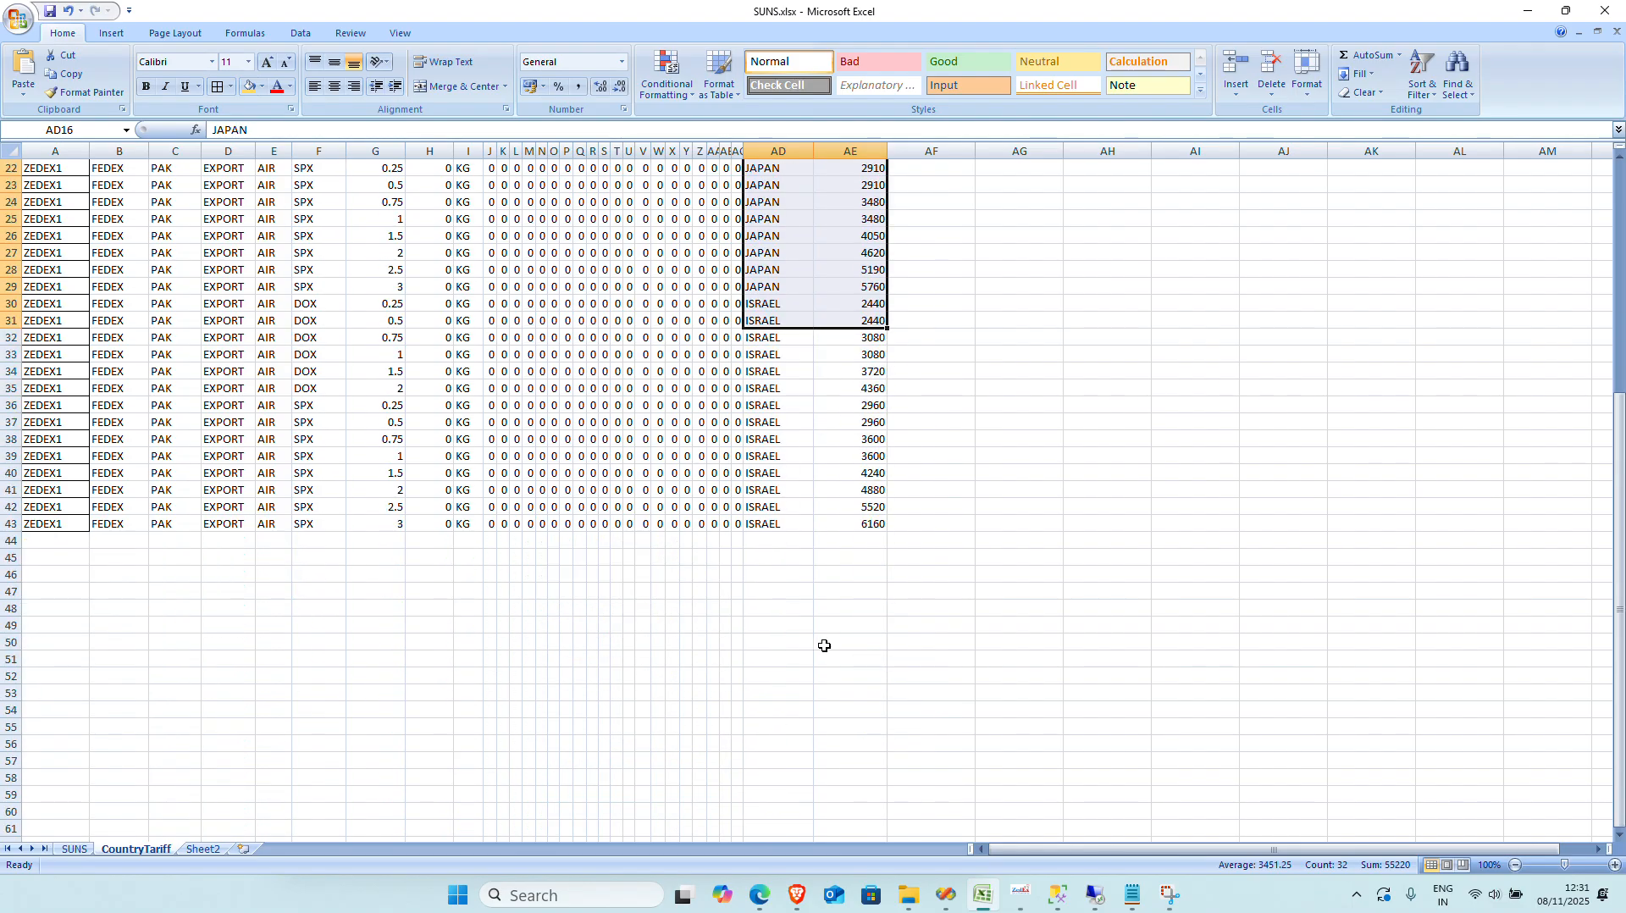
left_click(756, 284)
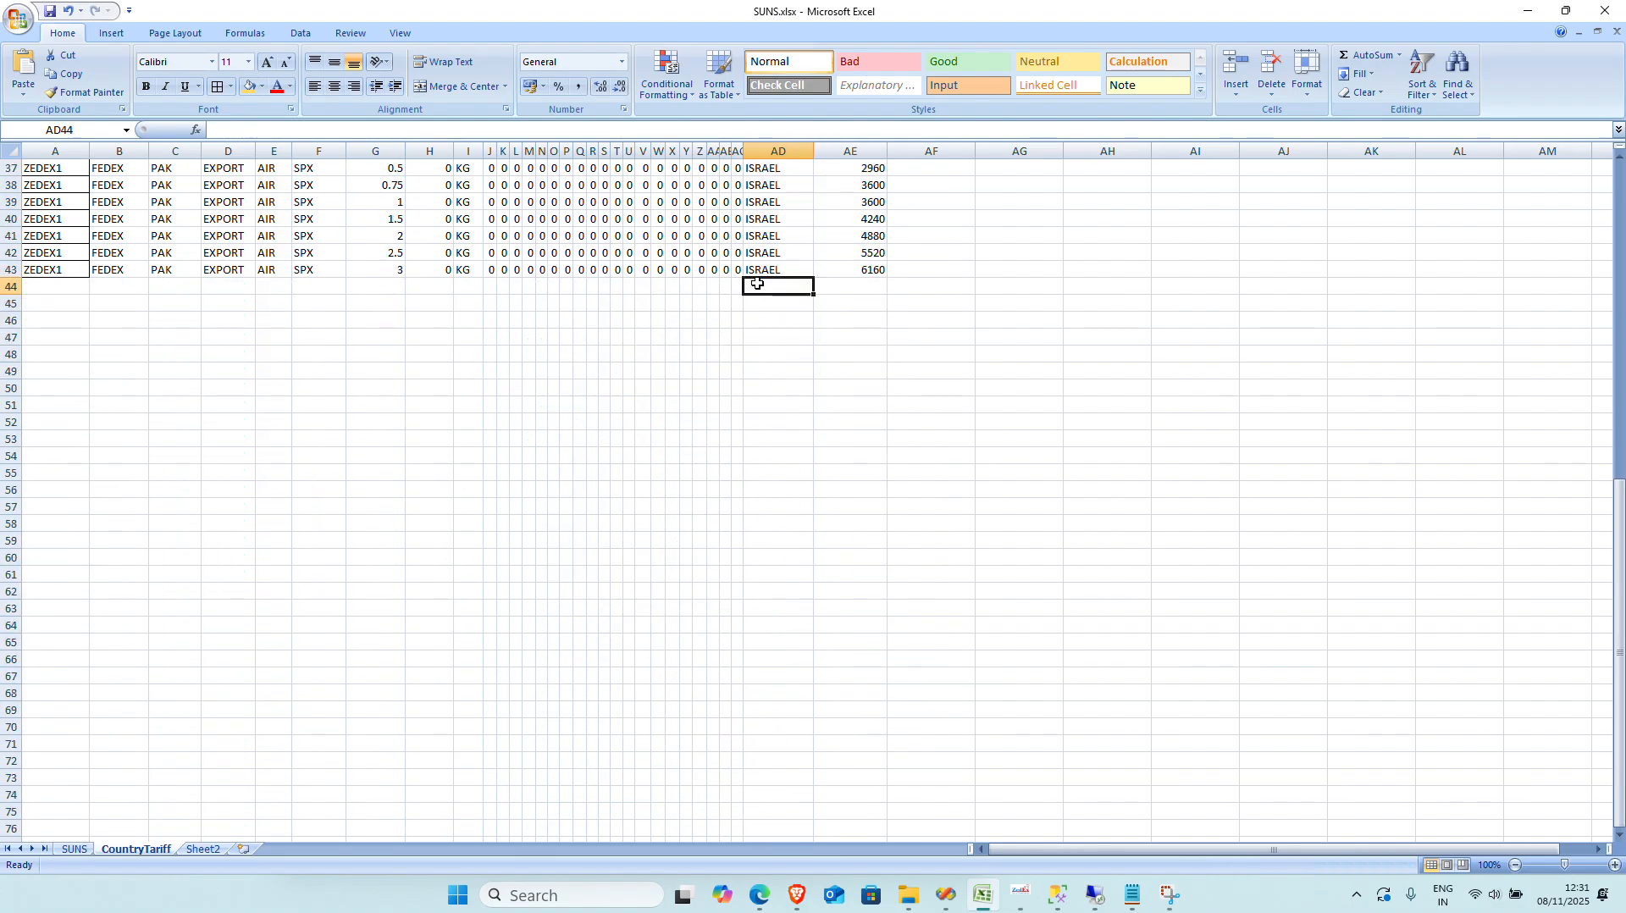
left_click(762, 390)
left_click(828, 675)
scroll(750, 708, "down", 6)
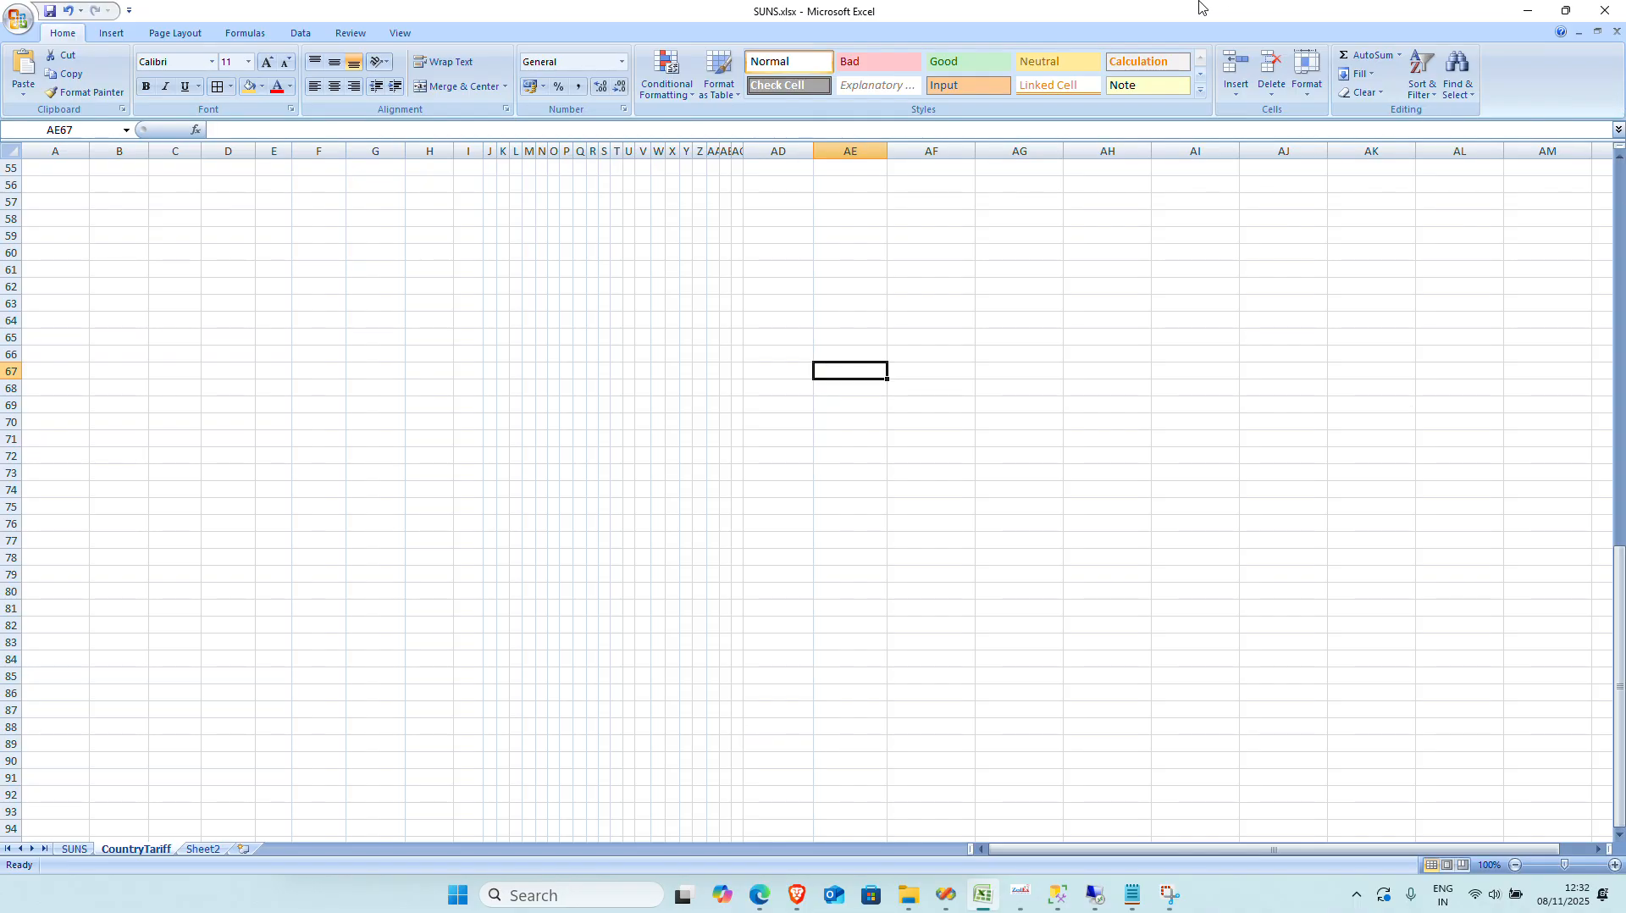
scroll(677, 422, "up", 17)
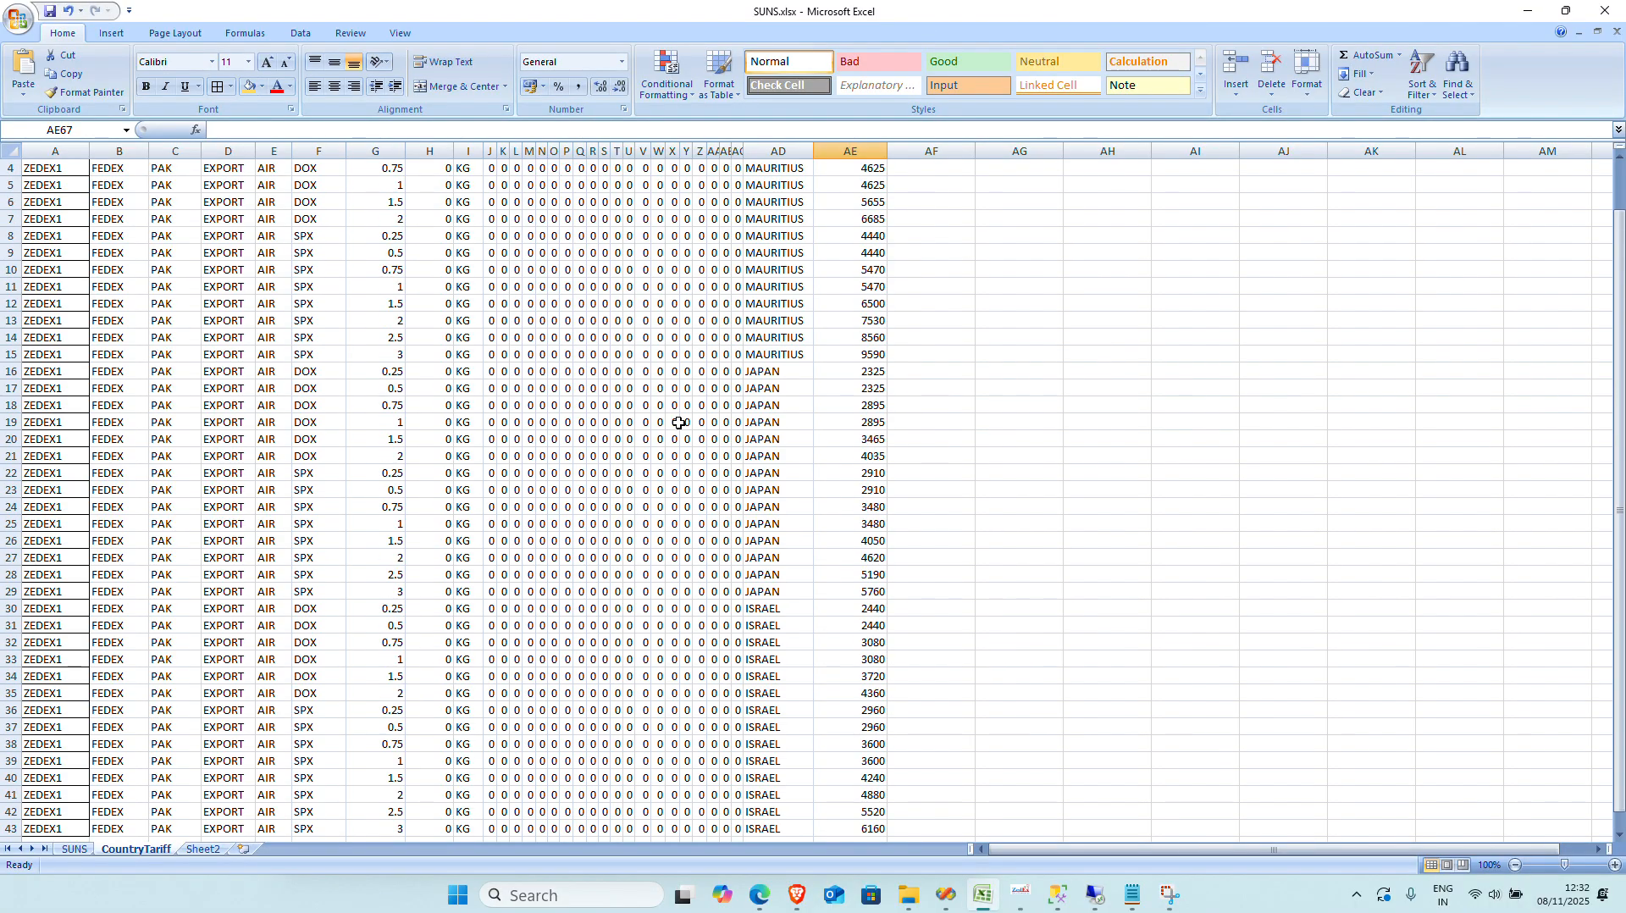
scroll(674, 422, "up", 1)
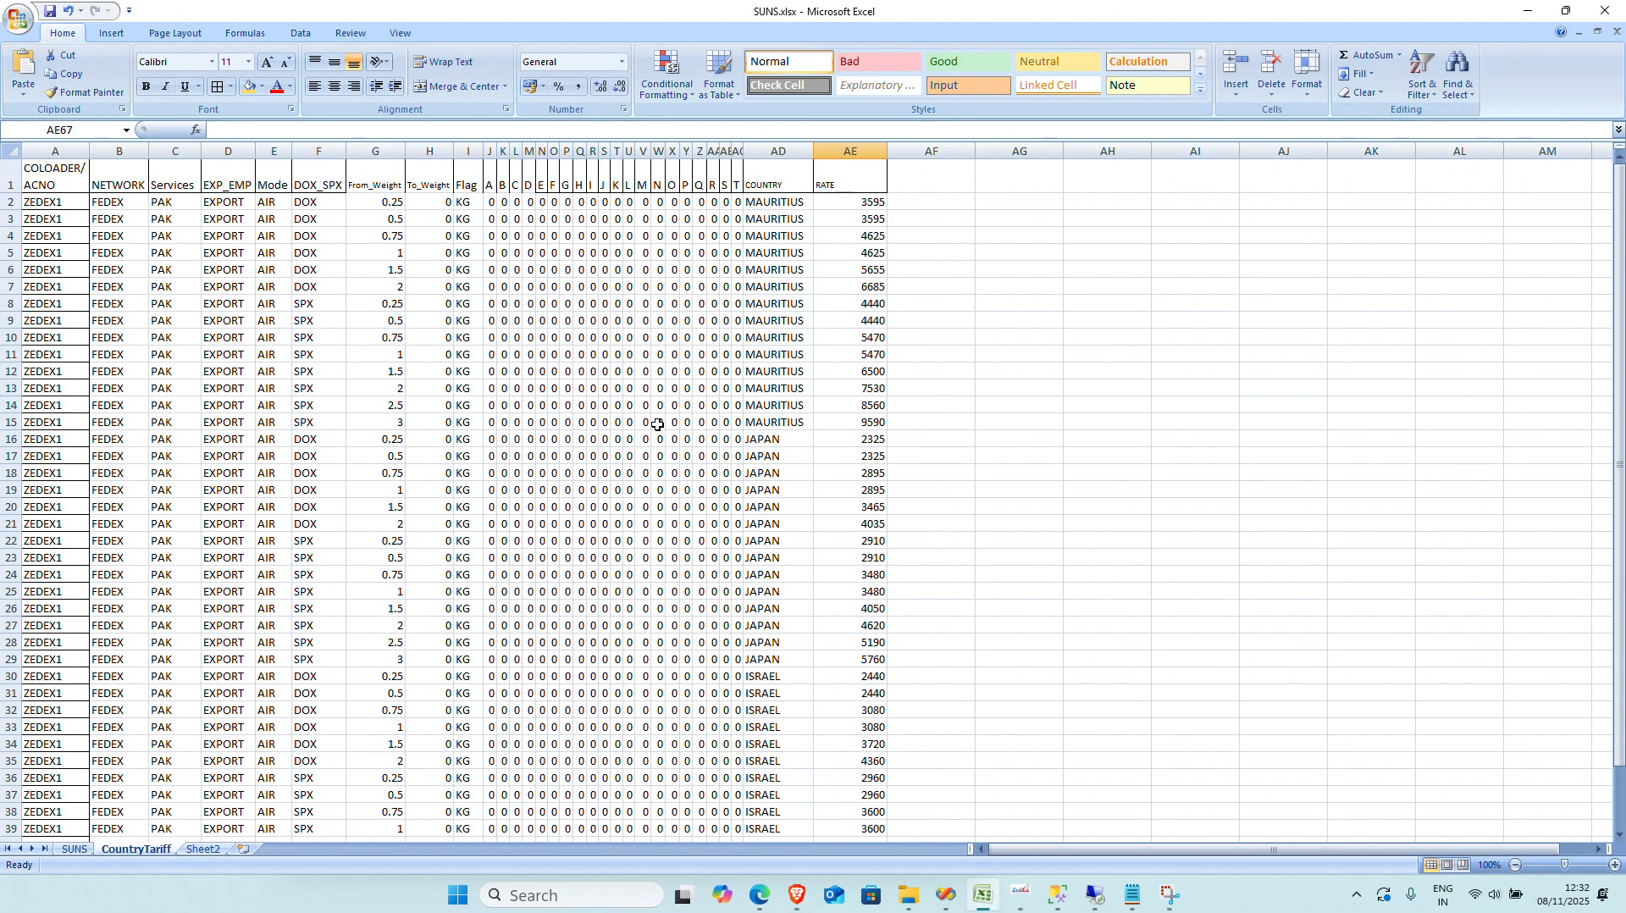
Step: Look through the tariff rows of the SUNS sheet and save the workbook
left_click(75, 849)
left_click(714, 558)
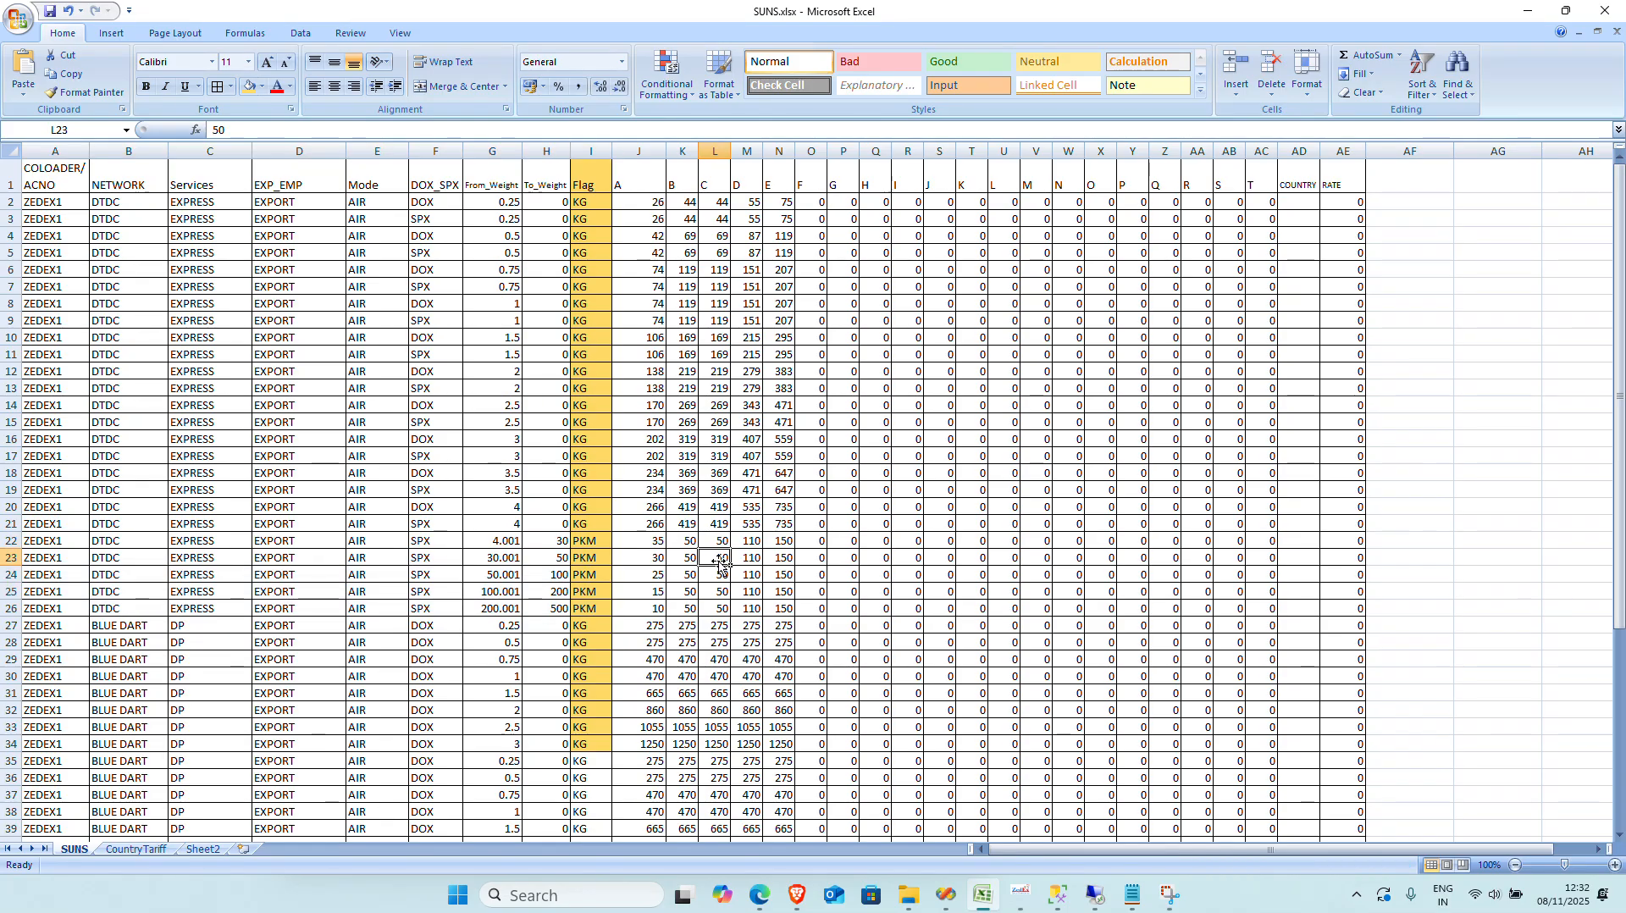
scroll(744, 561, "down", 9)
scroll(743, 561, "up", 9)
left_click(51, 12)
Step: Switch to ZedEx and open the Customer/Vendor Tariff Excel Upload form from Excel File Management
mouse_move(1037, 899)
left_click(881, 839)
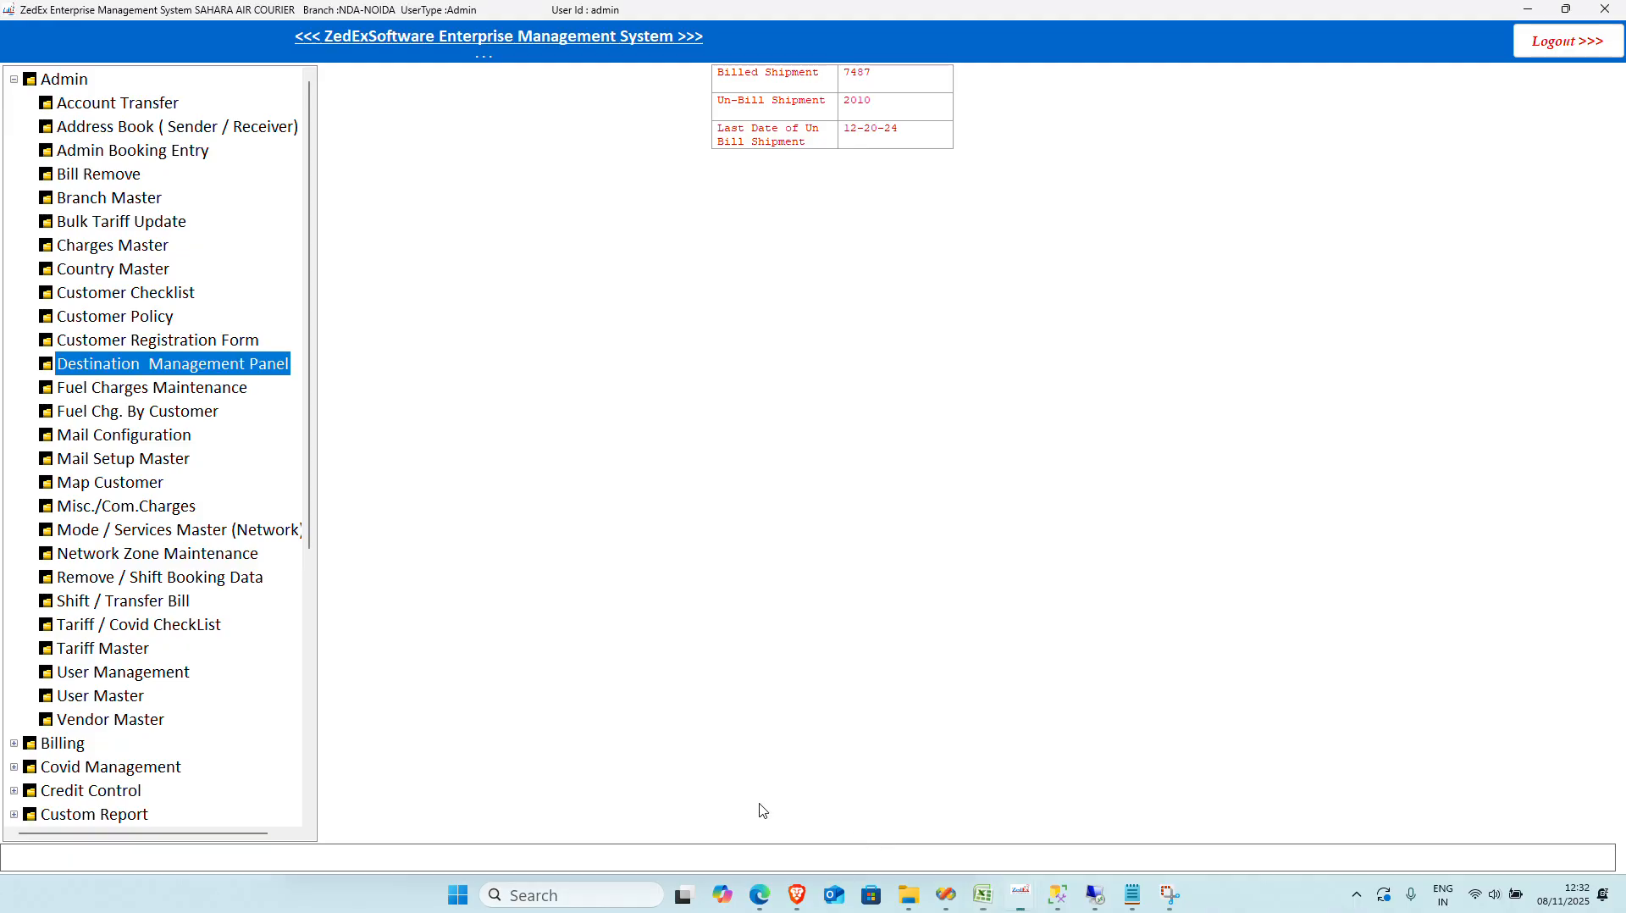
left_click(20, 82)
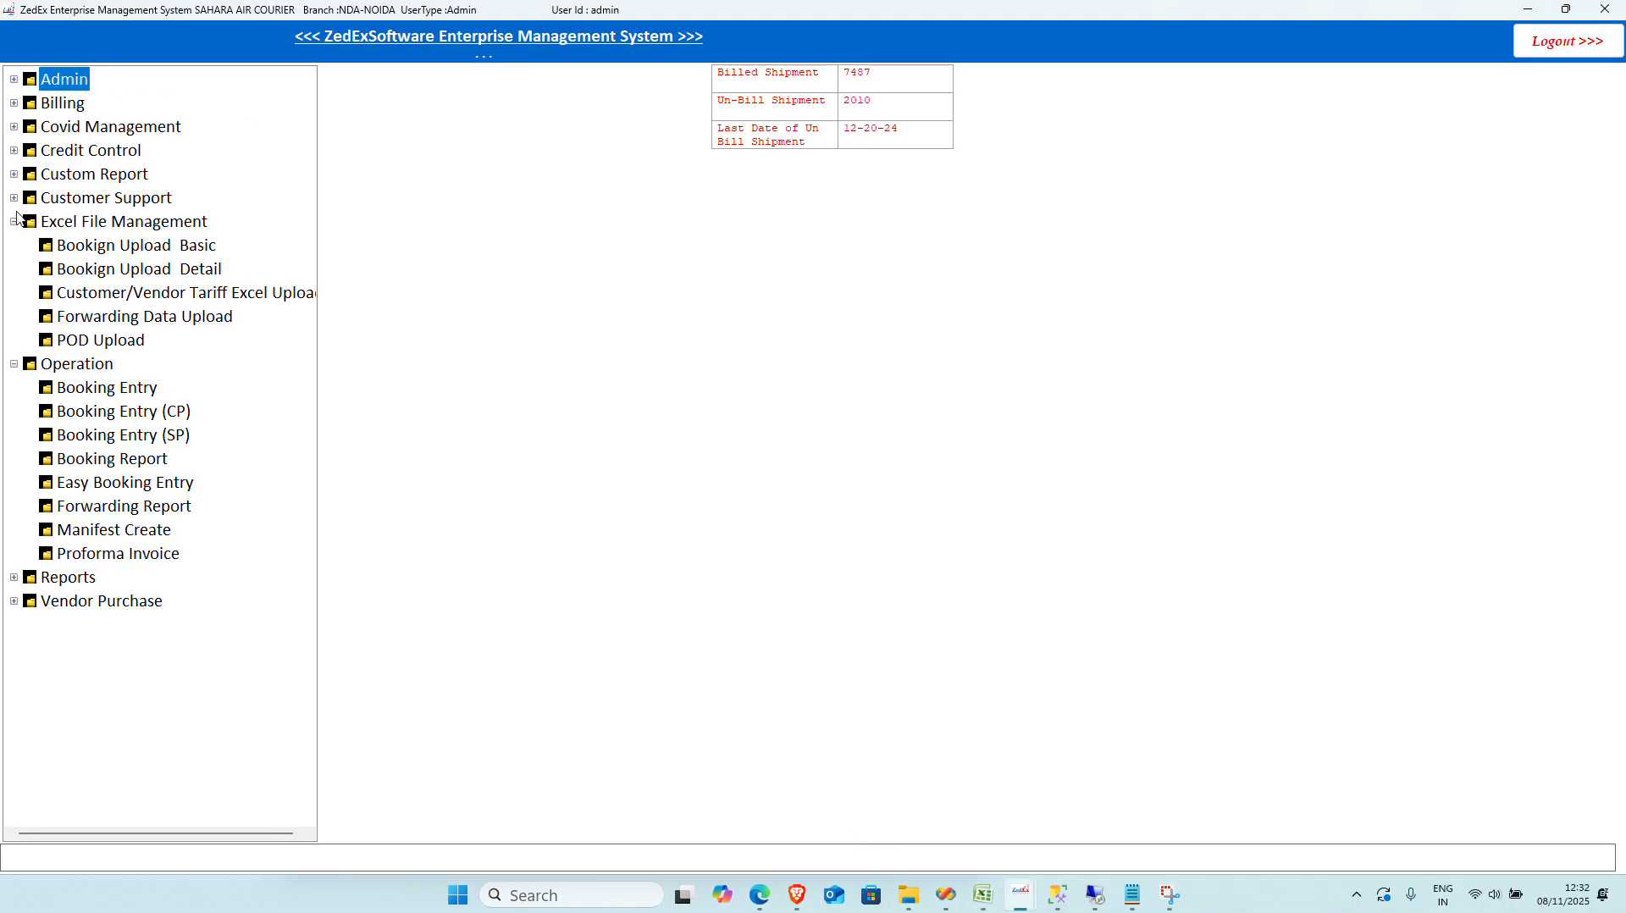
left_click(85, 222)
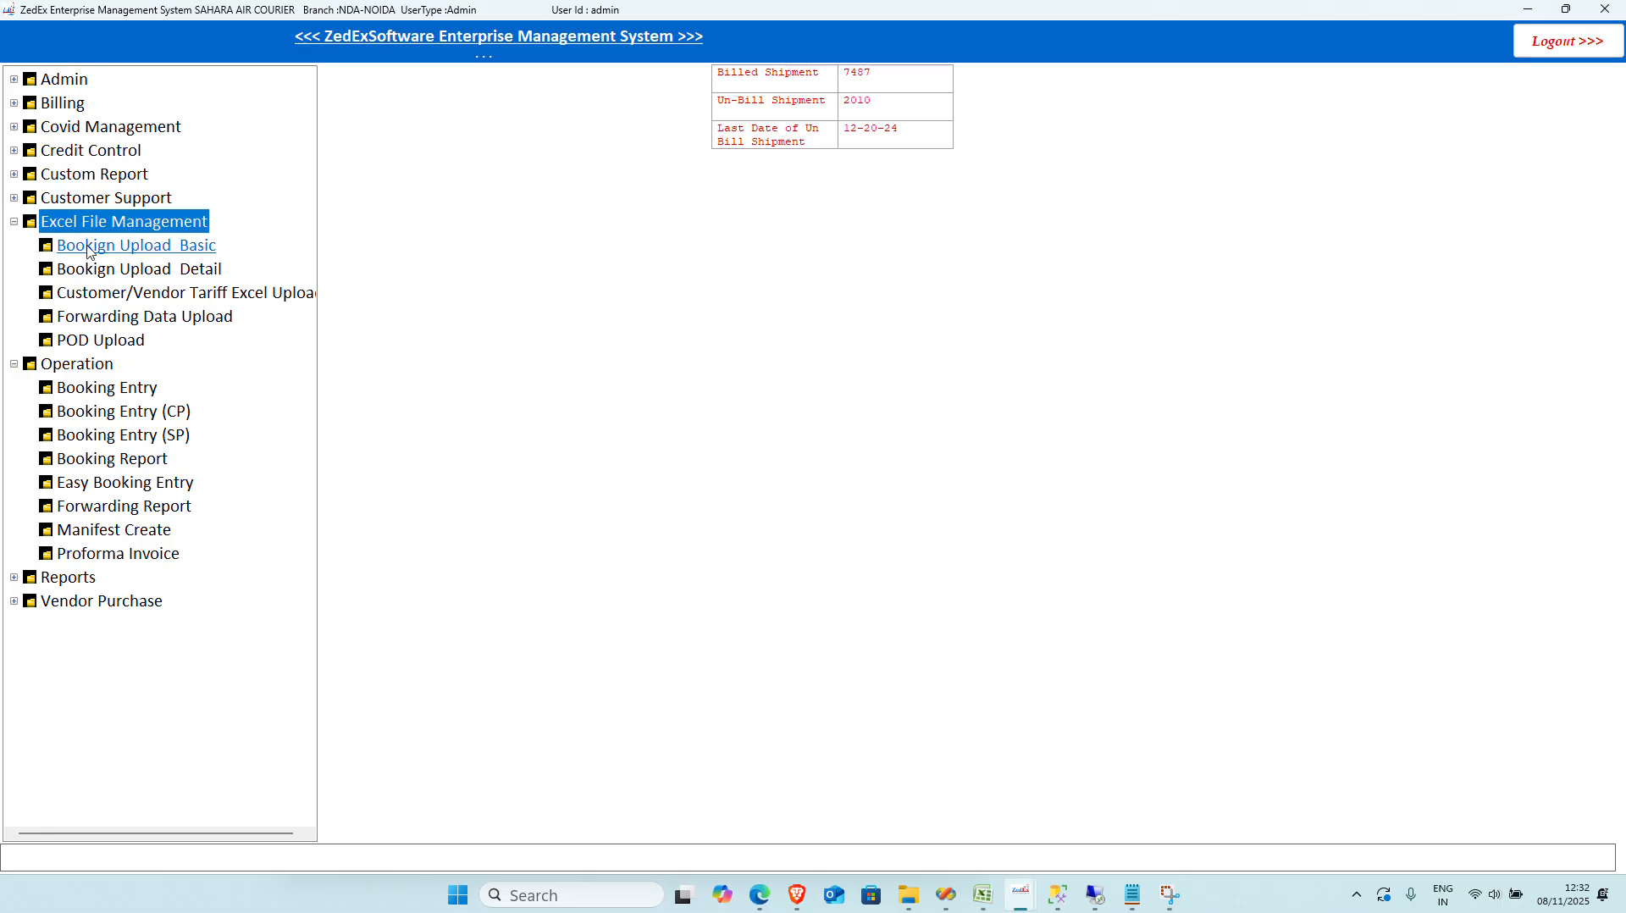
left_click(230, 297)
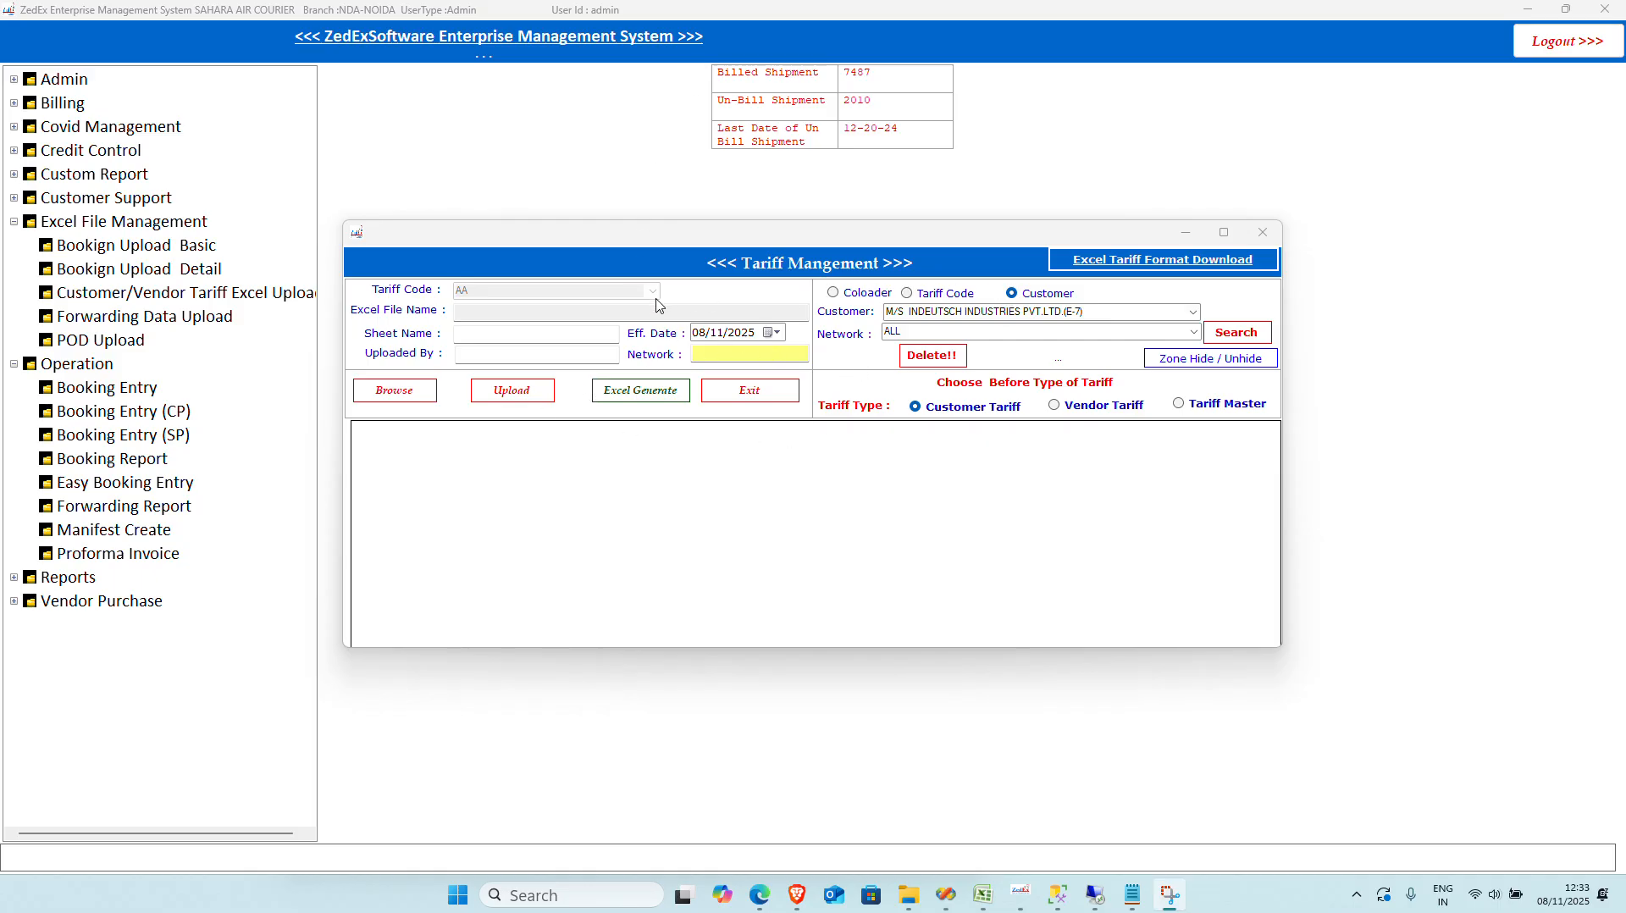
Step: Set the effective date to 01/10/2025 and compare the tariff types, leaving Vendor Tariff chosen
left_click(702, 333)
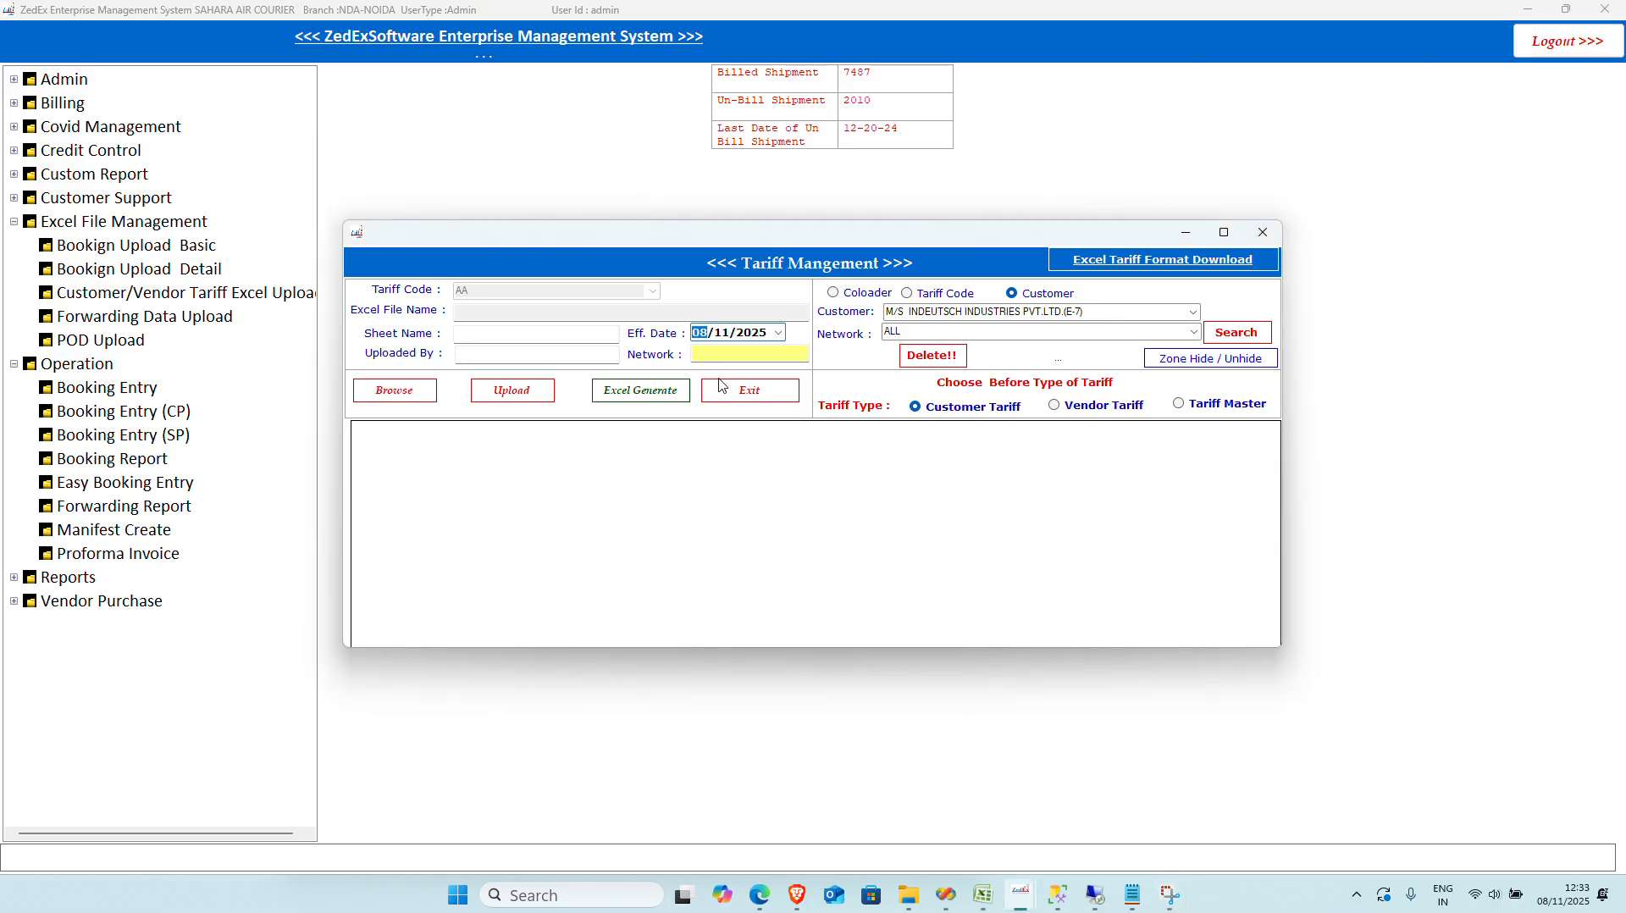
type("01/10")
left_click(1071, 412)
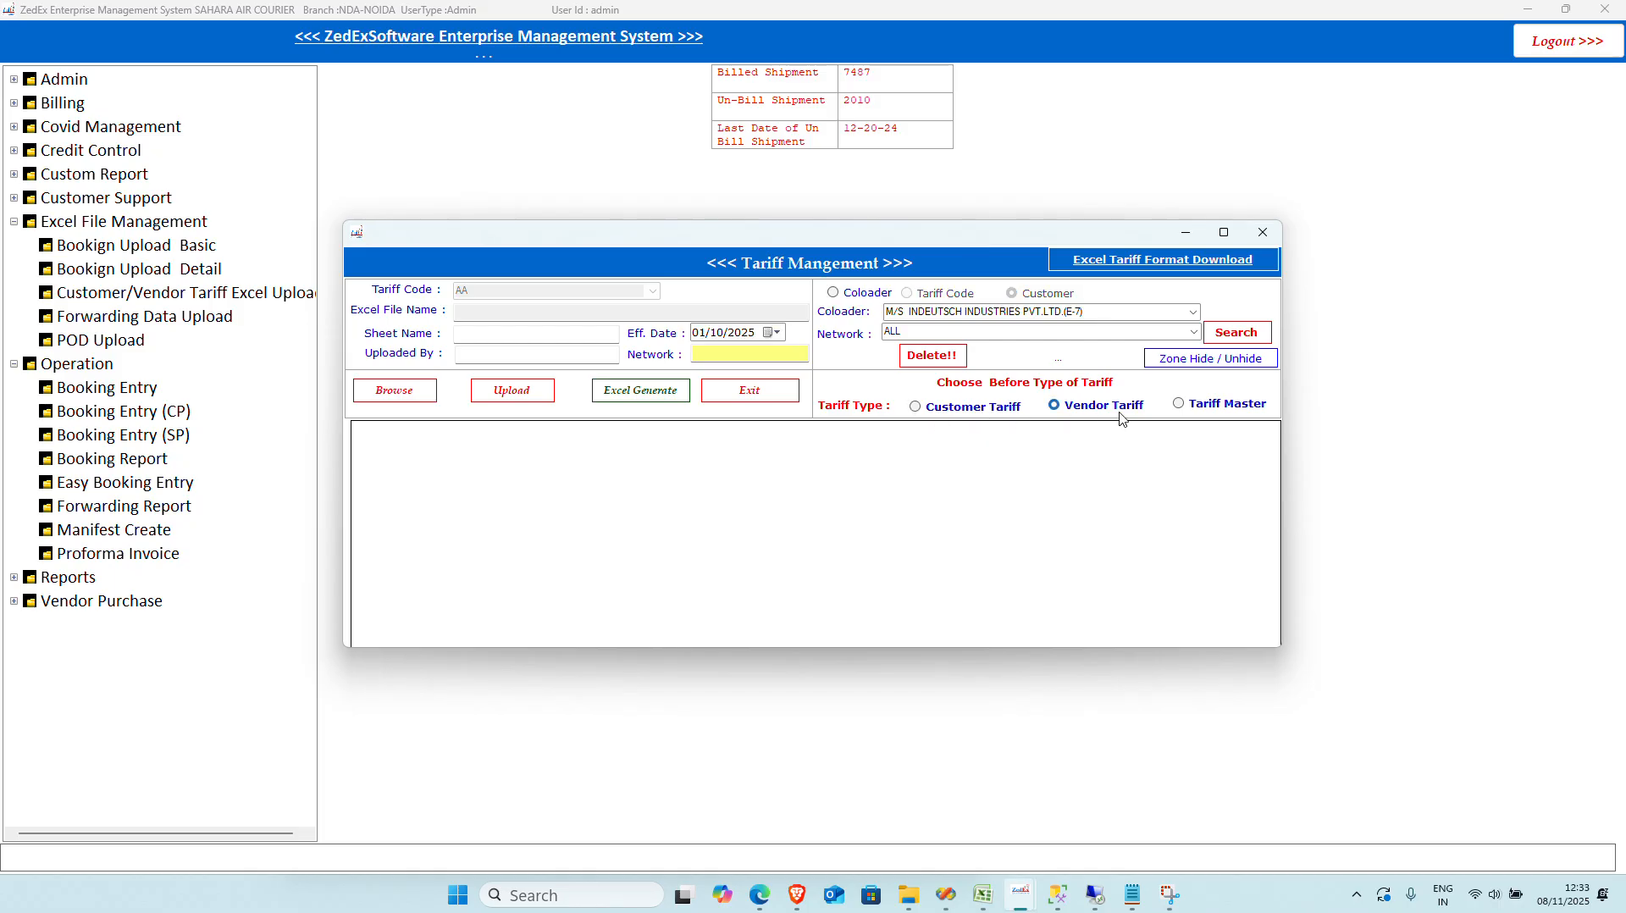
left_click(1211, 407)
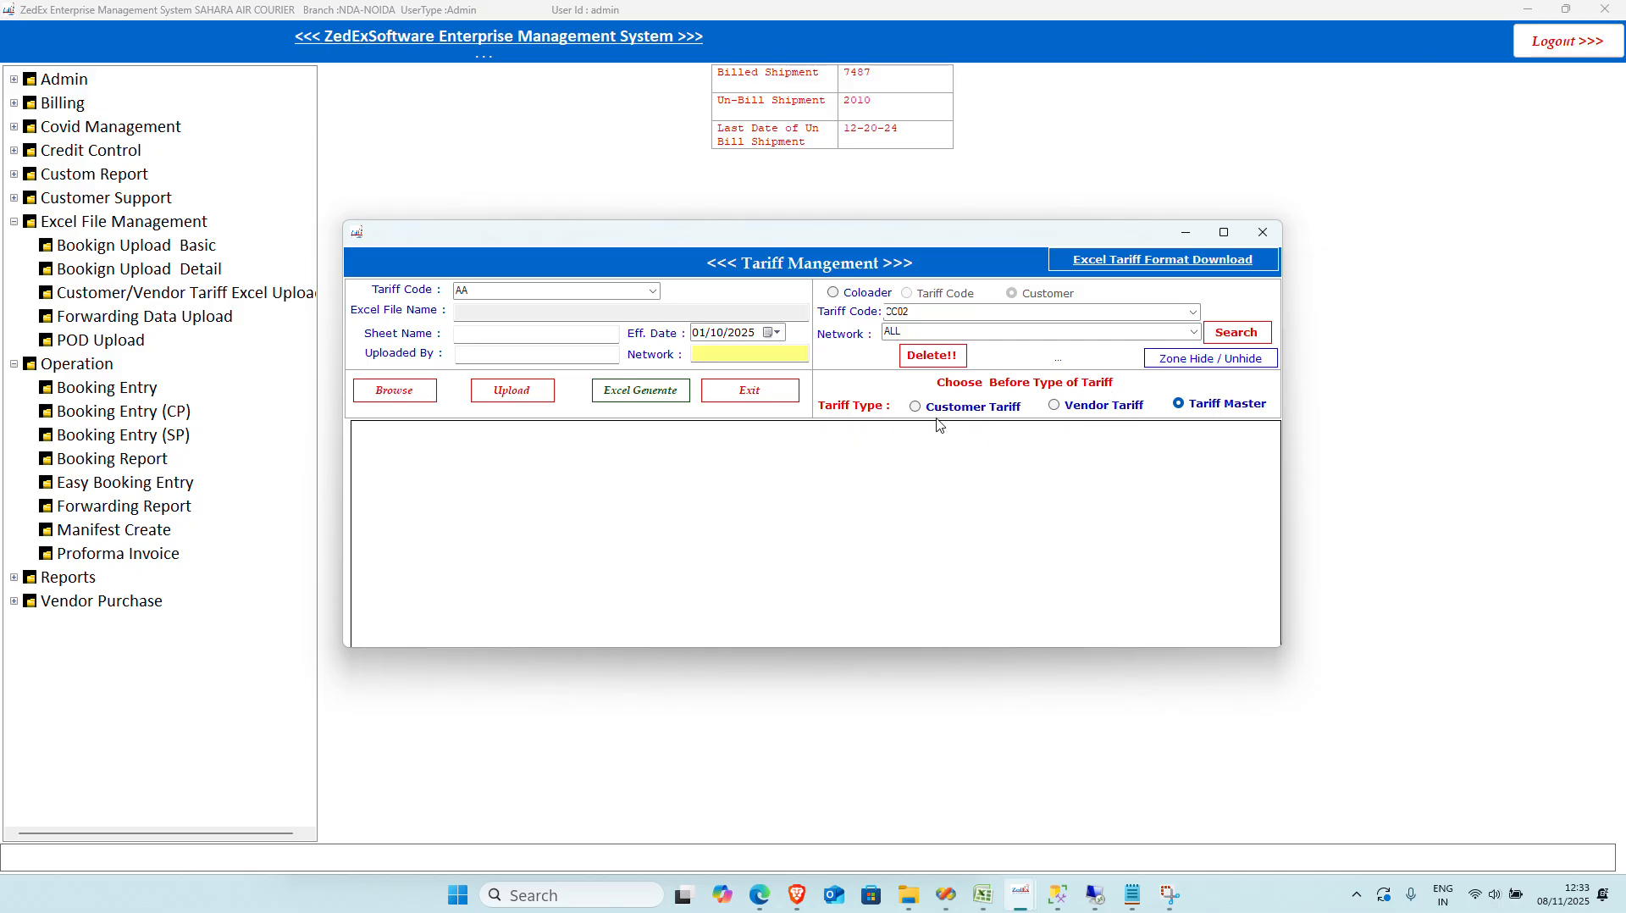
left_click(993, 410)
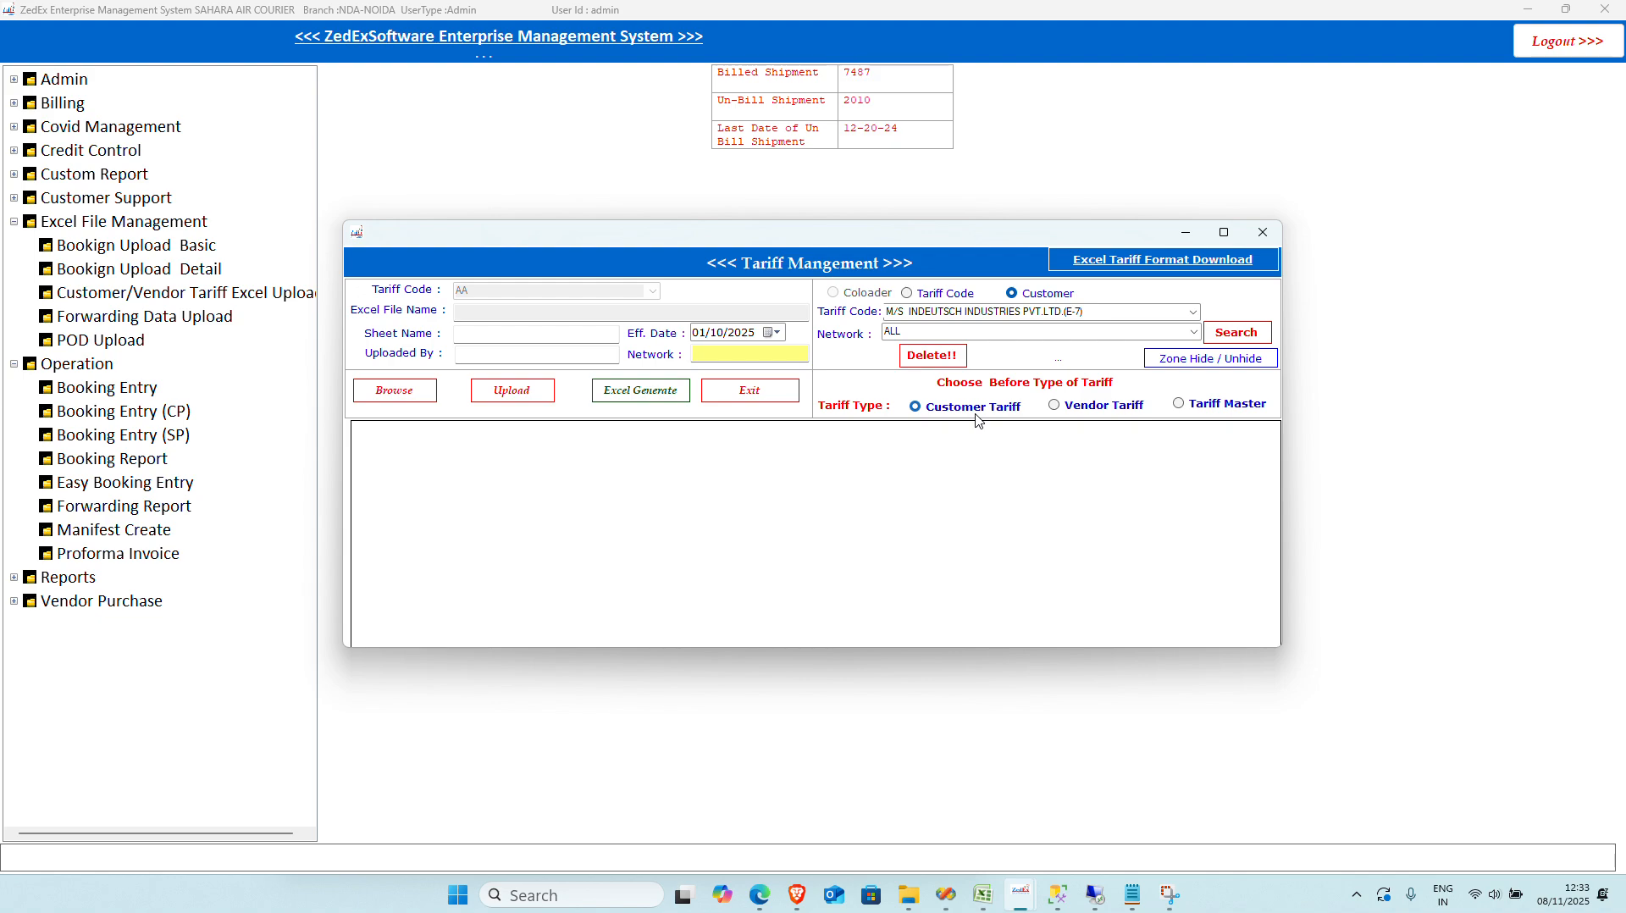
left_click(1105, 407)
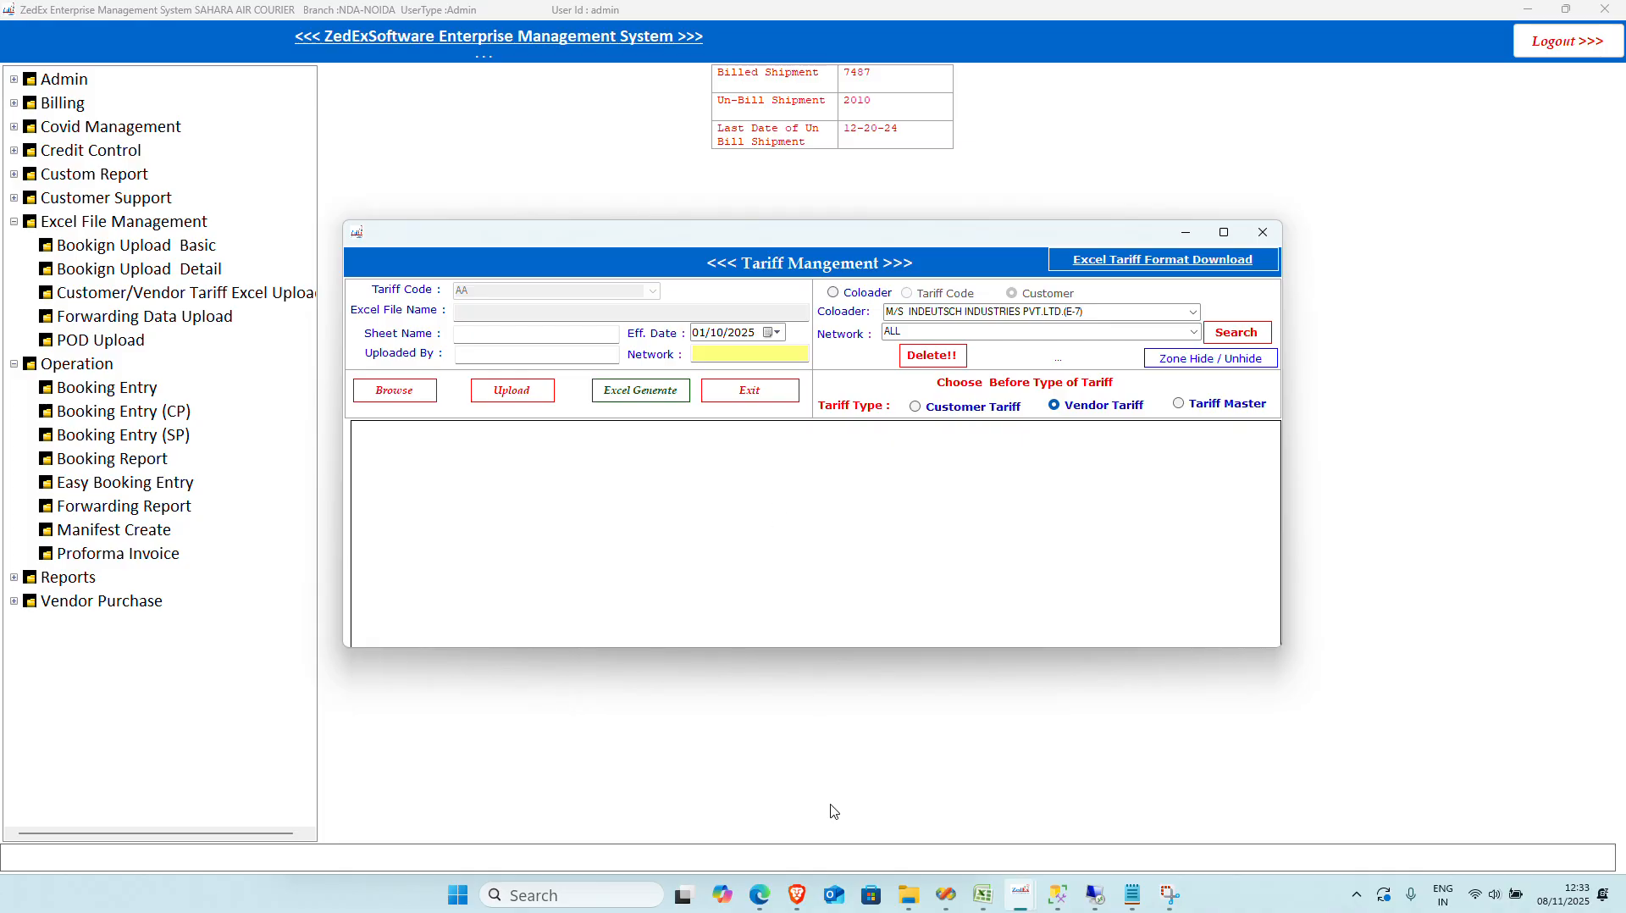
Step: Switch to the Excel workbook and examine the entries in the COLOADER/ACNO column of the SUNS sheet
left_click(993, 898)
left_click(299, 439)
left_click_drag(42, 203, 63, 285)
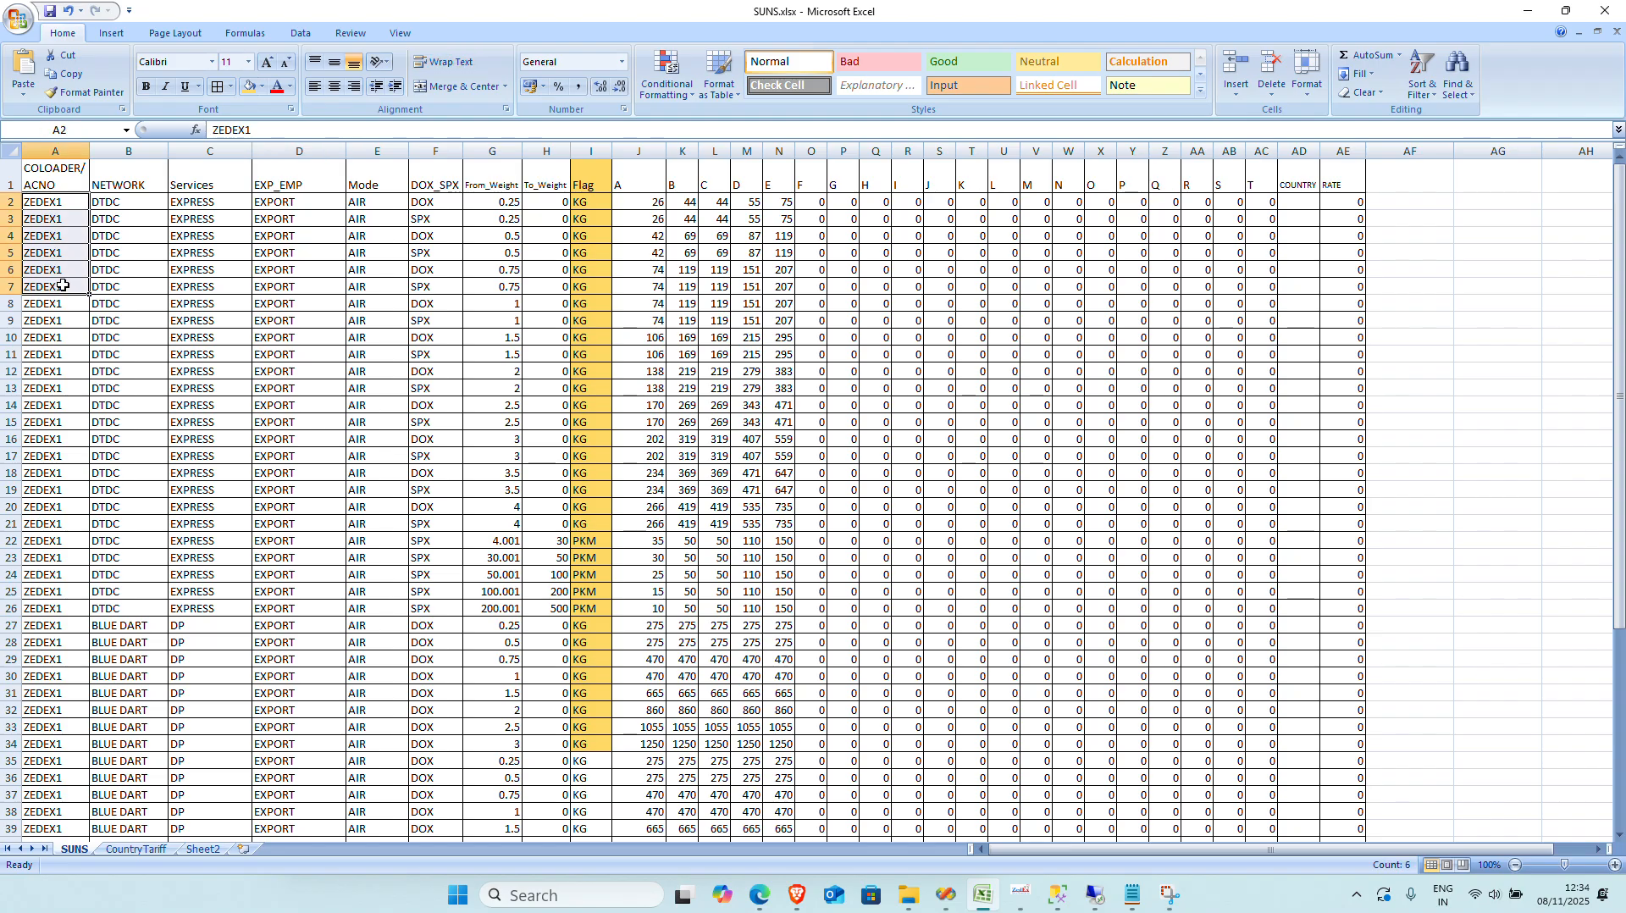
left_click(60, 206)
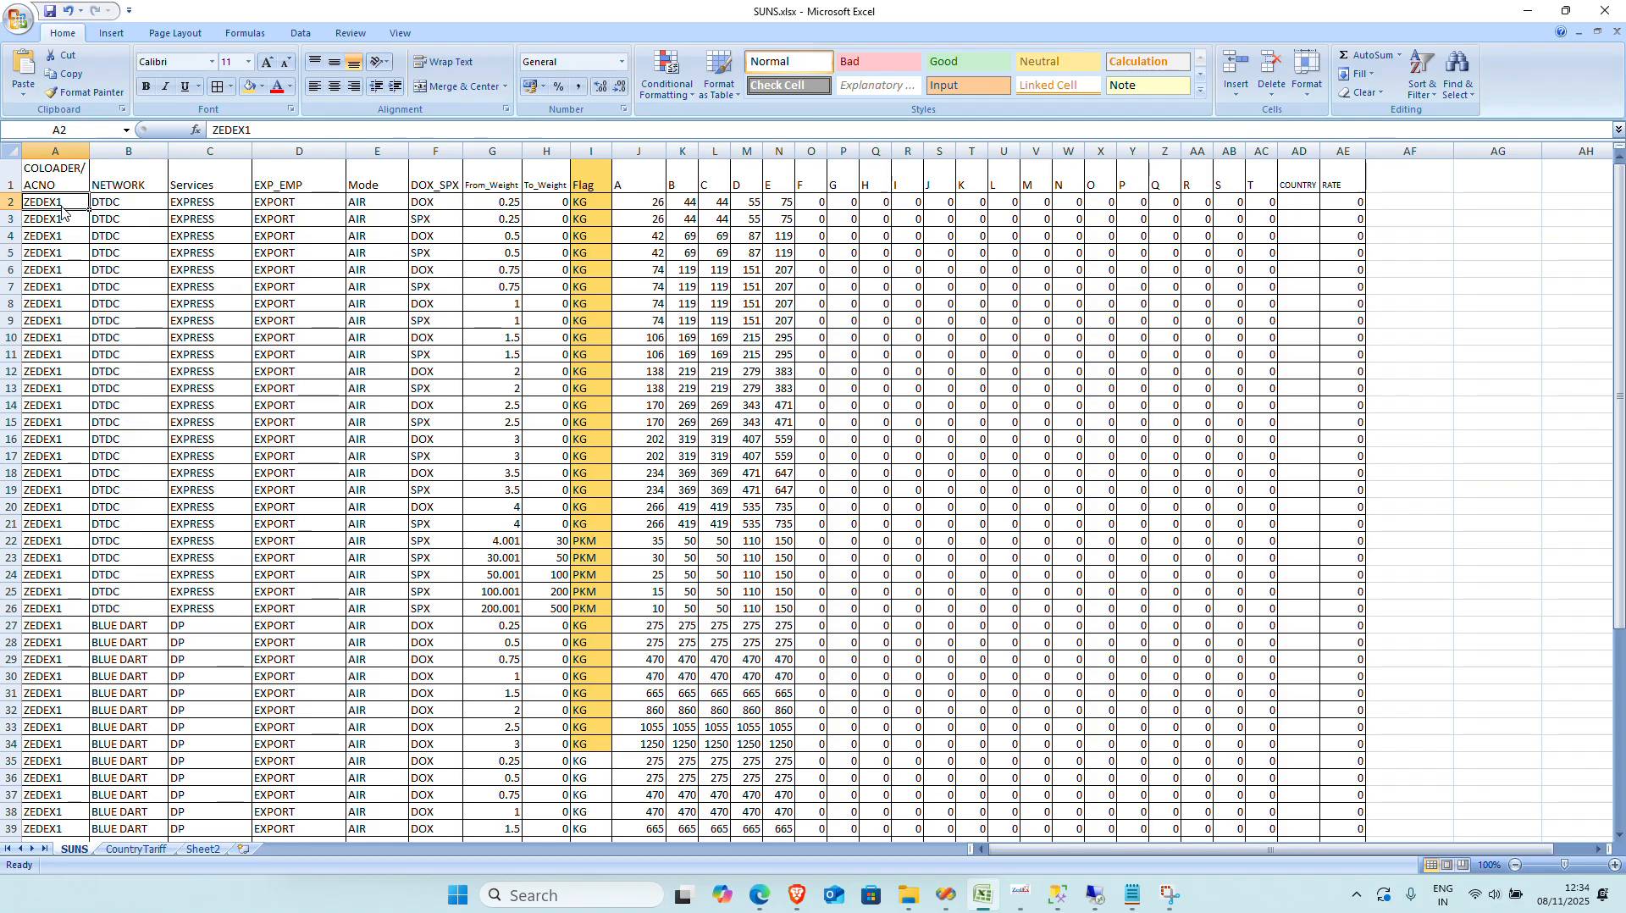
left_click(58, 229)
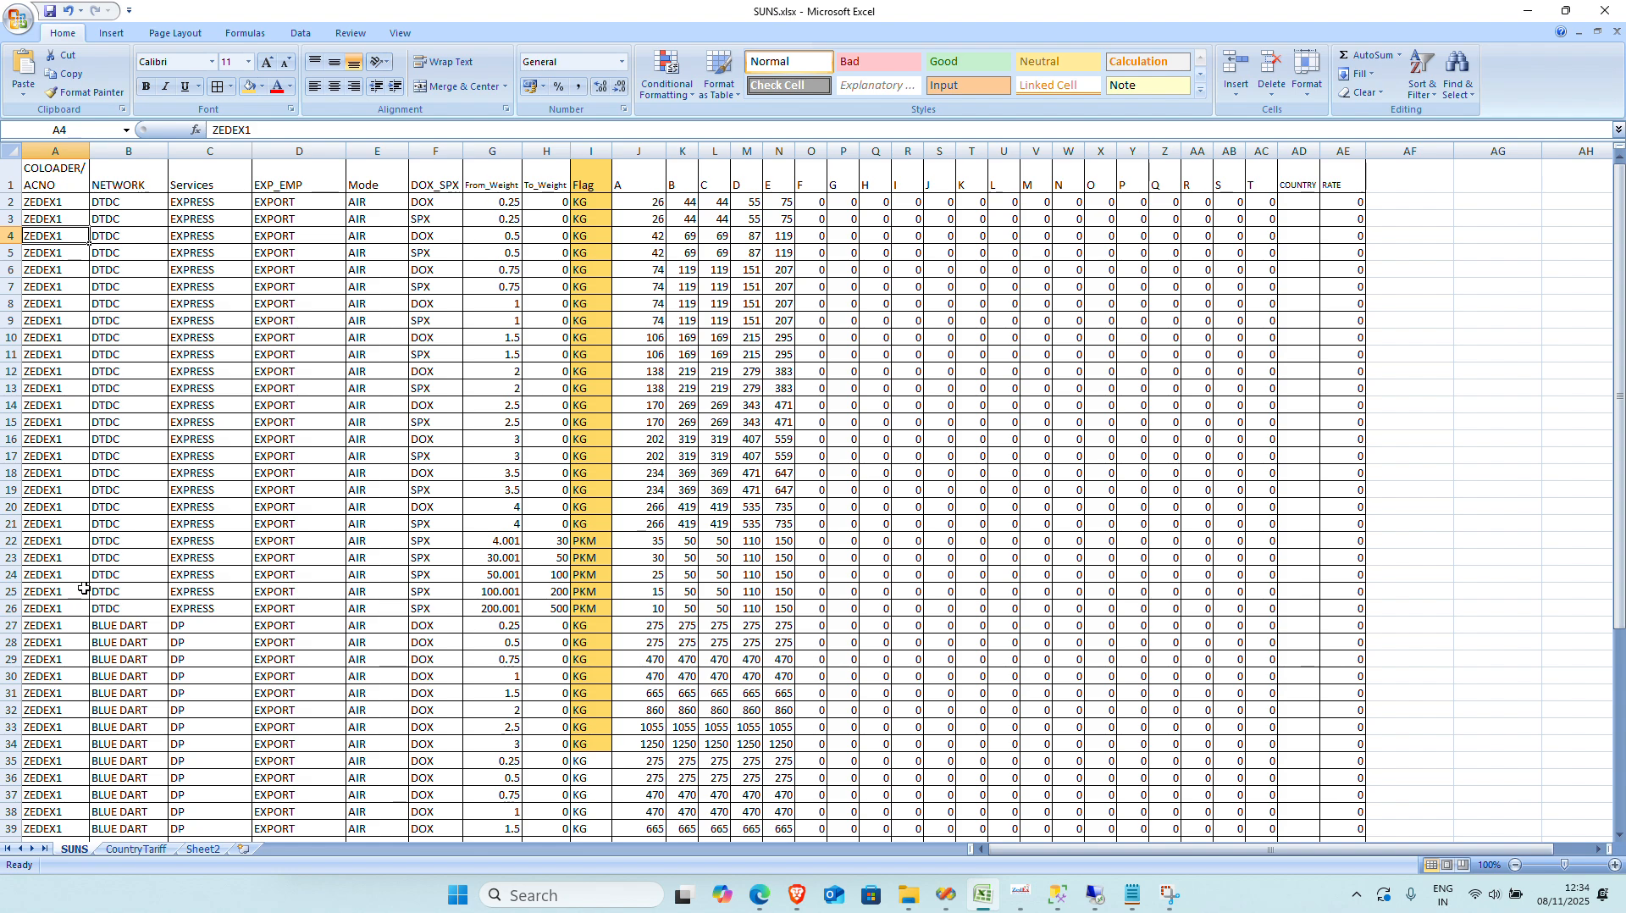
Step: Switch to the ZedEx Tariff Management form, choose Tariff Master as the tariff type and select tariff code CC01
left_click(1527, 10)
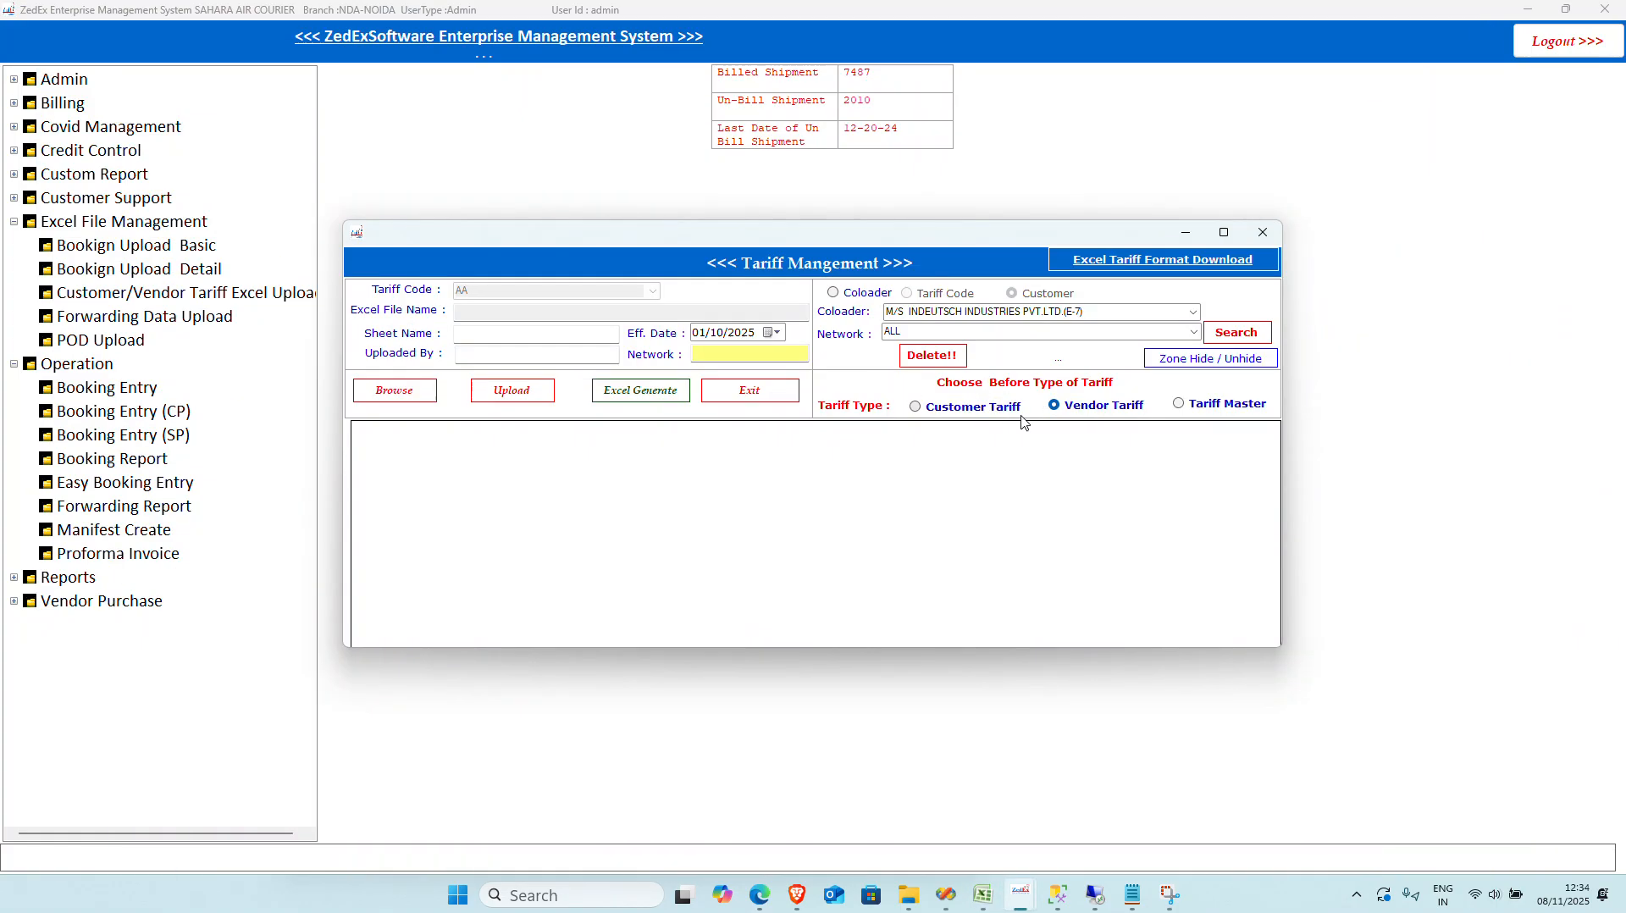
left_click(1228, 408)
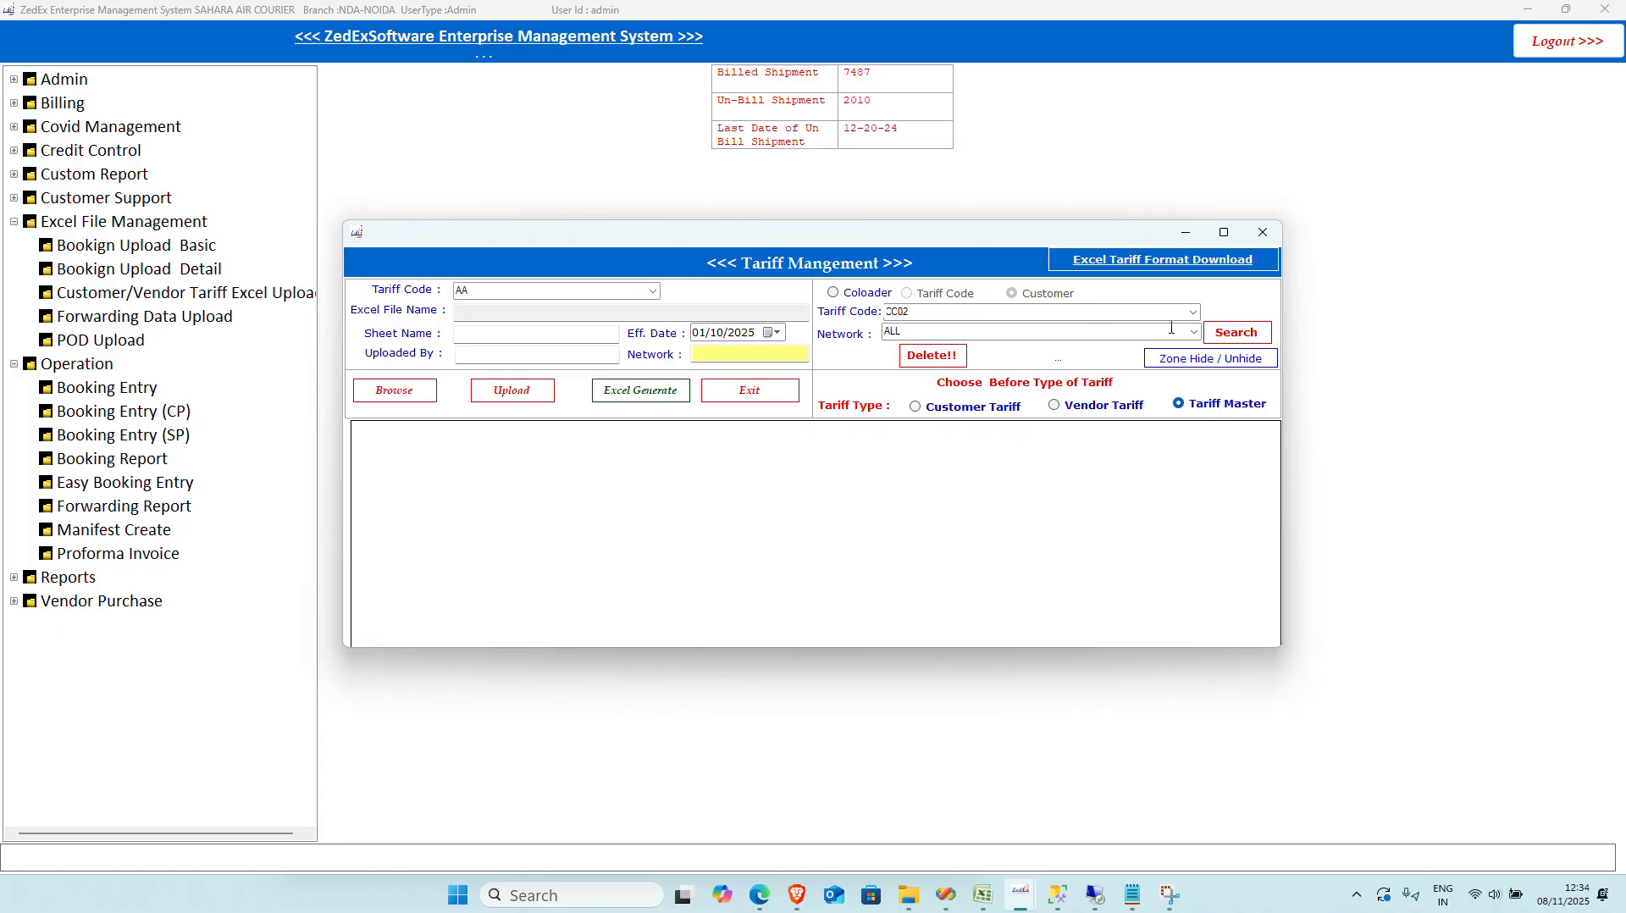
left_click(1193, 312)
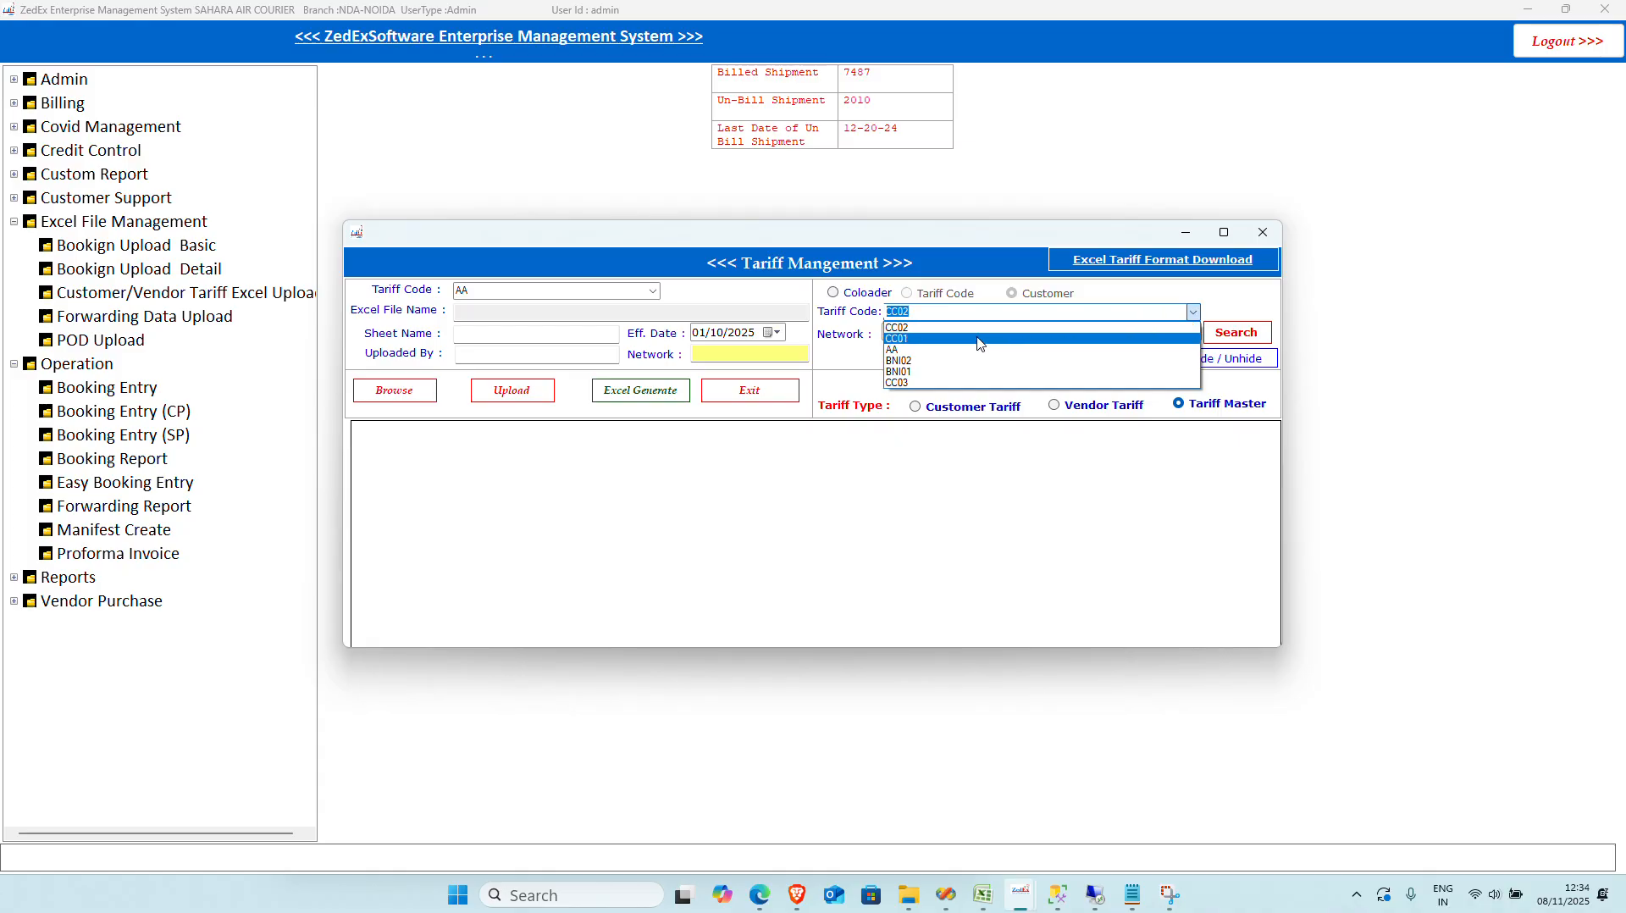
left_click(1008, 338)
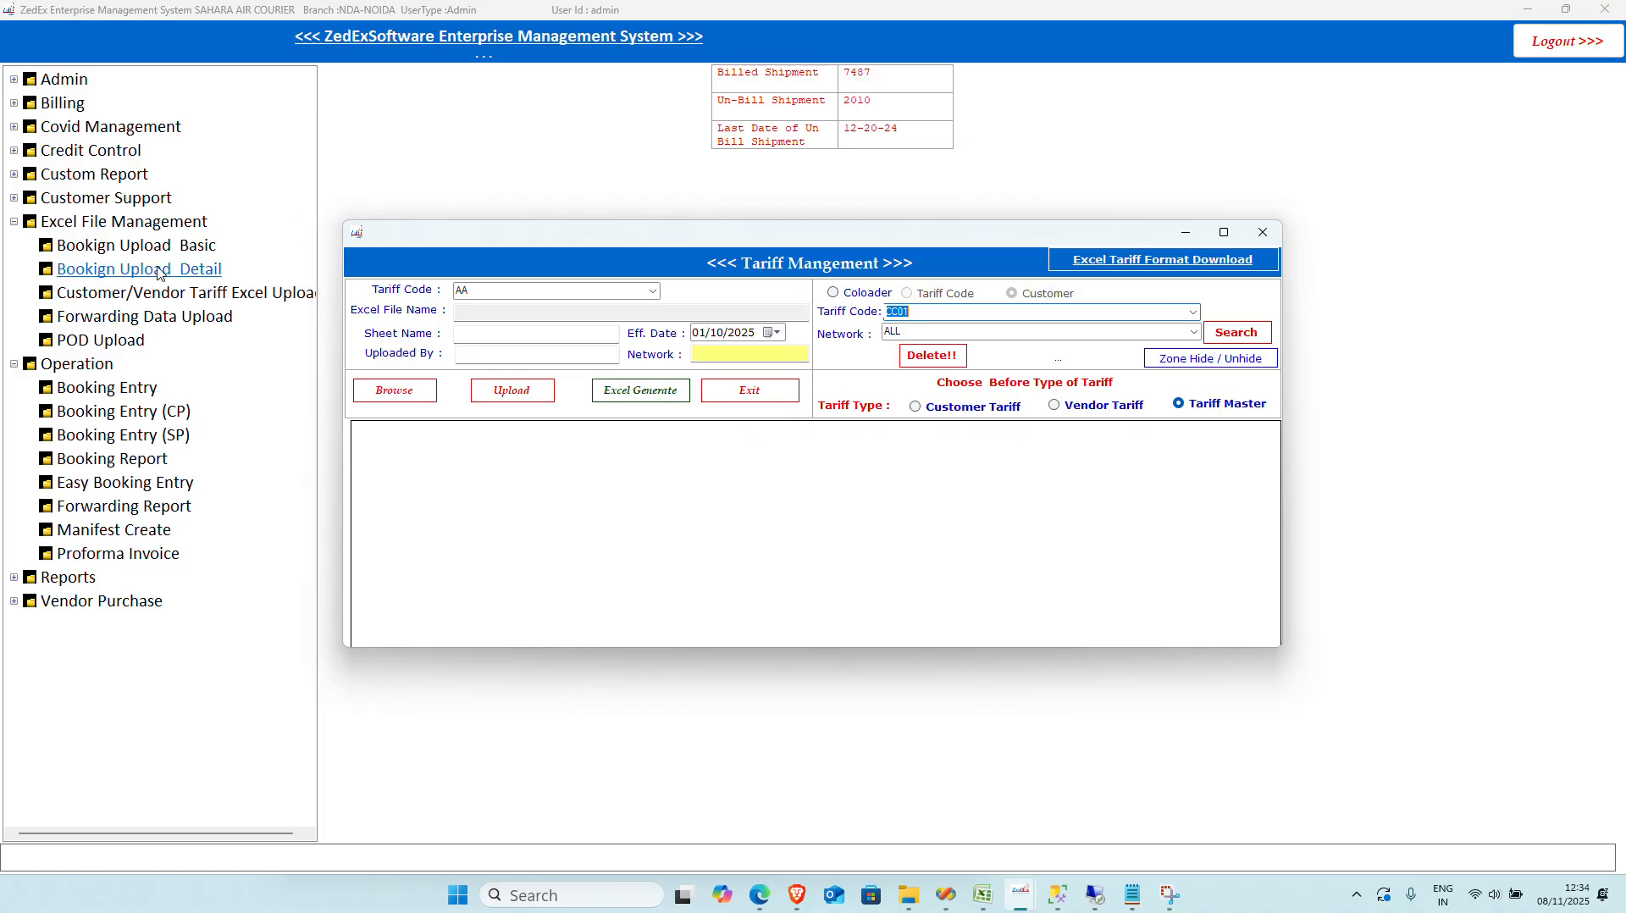
Step: Open the Customer Registration Form from Admin and go to its Tariff Code Link field
left_click(15, 73)
left_click(14, 78)
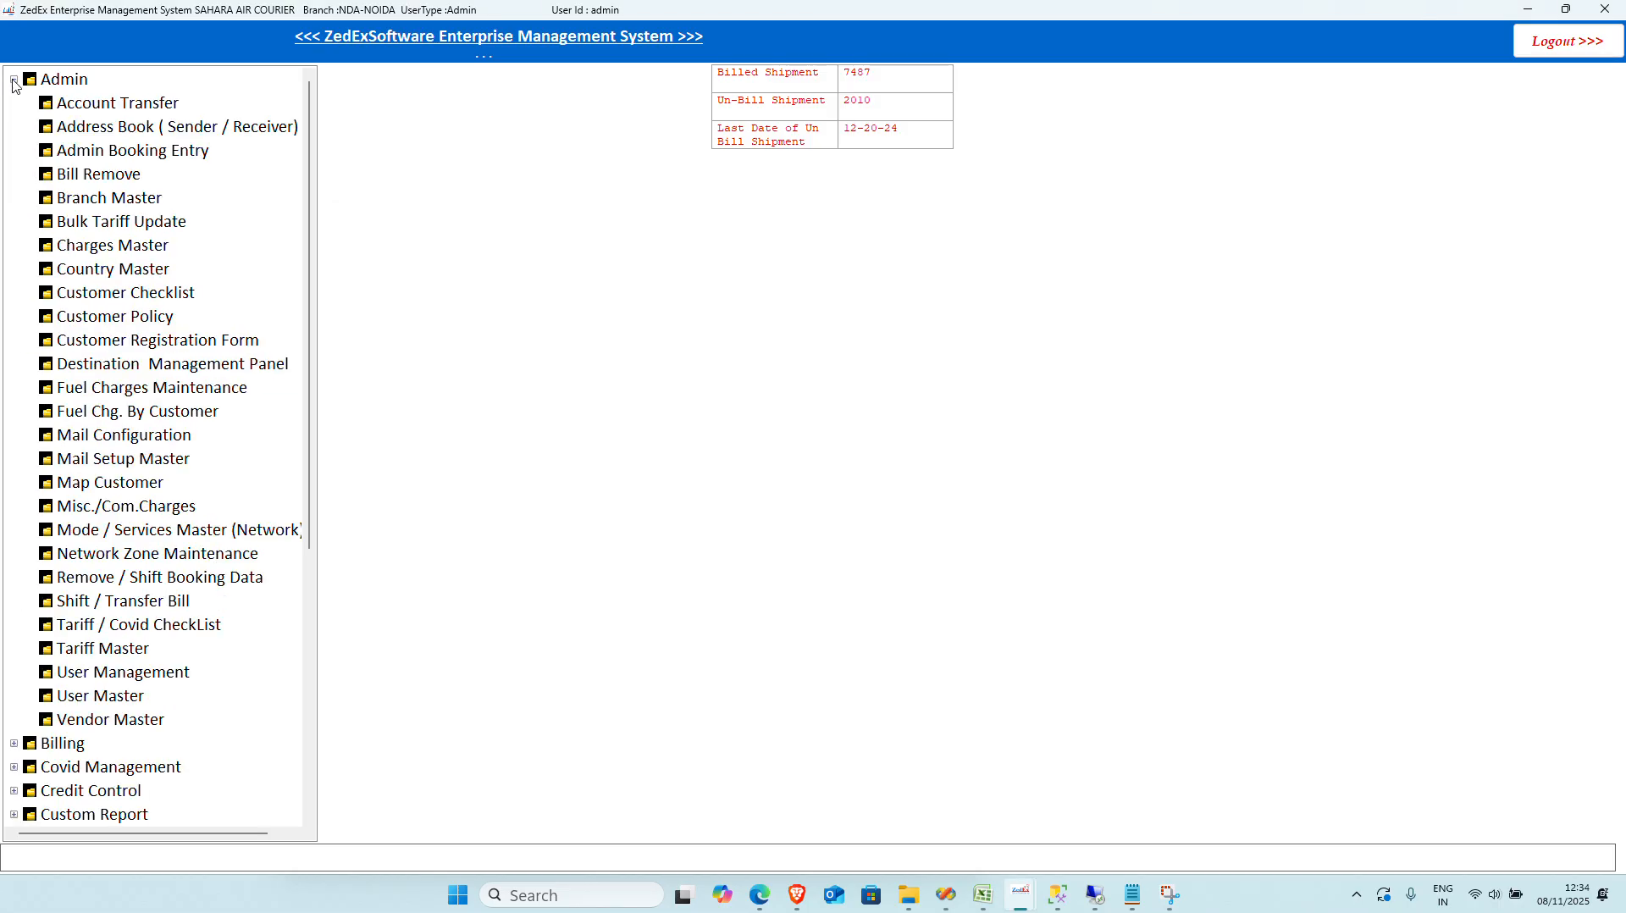
left_click(218, 343)
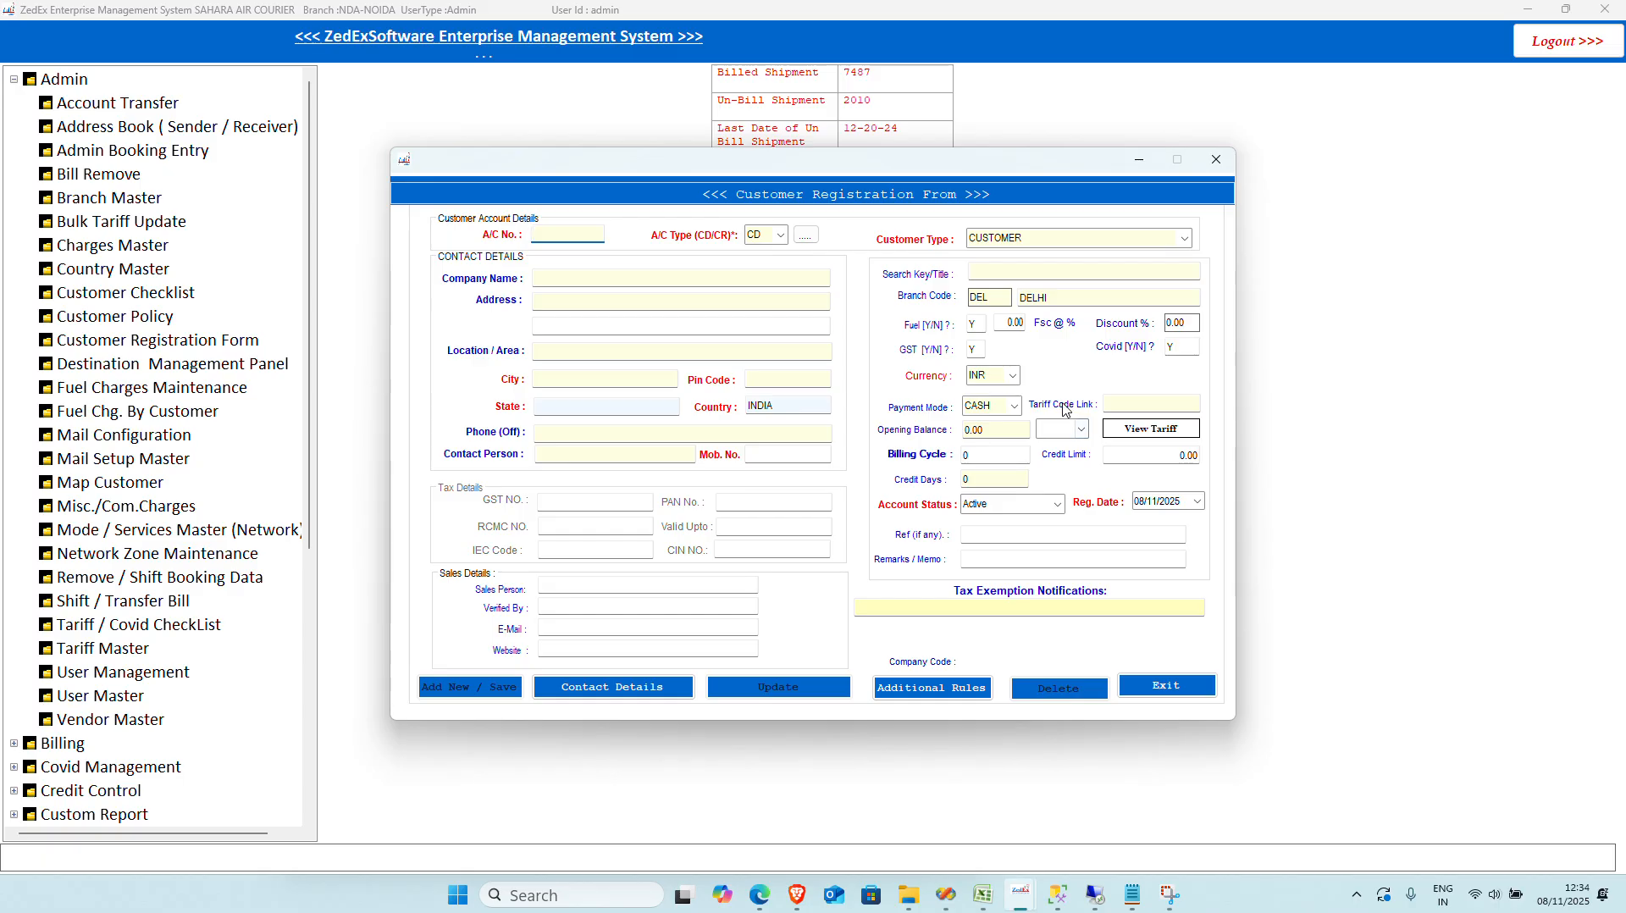
left_click(1123, 401)
Step: Return to the Tariff Management form and search the master tariff for code CC03 across all networks
mouse_move(1021, 898)
mouse_move(1174, 832)
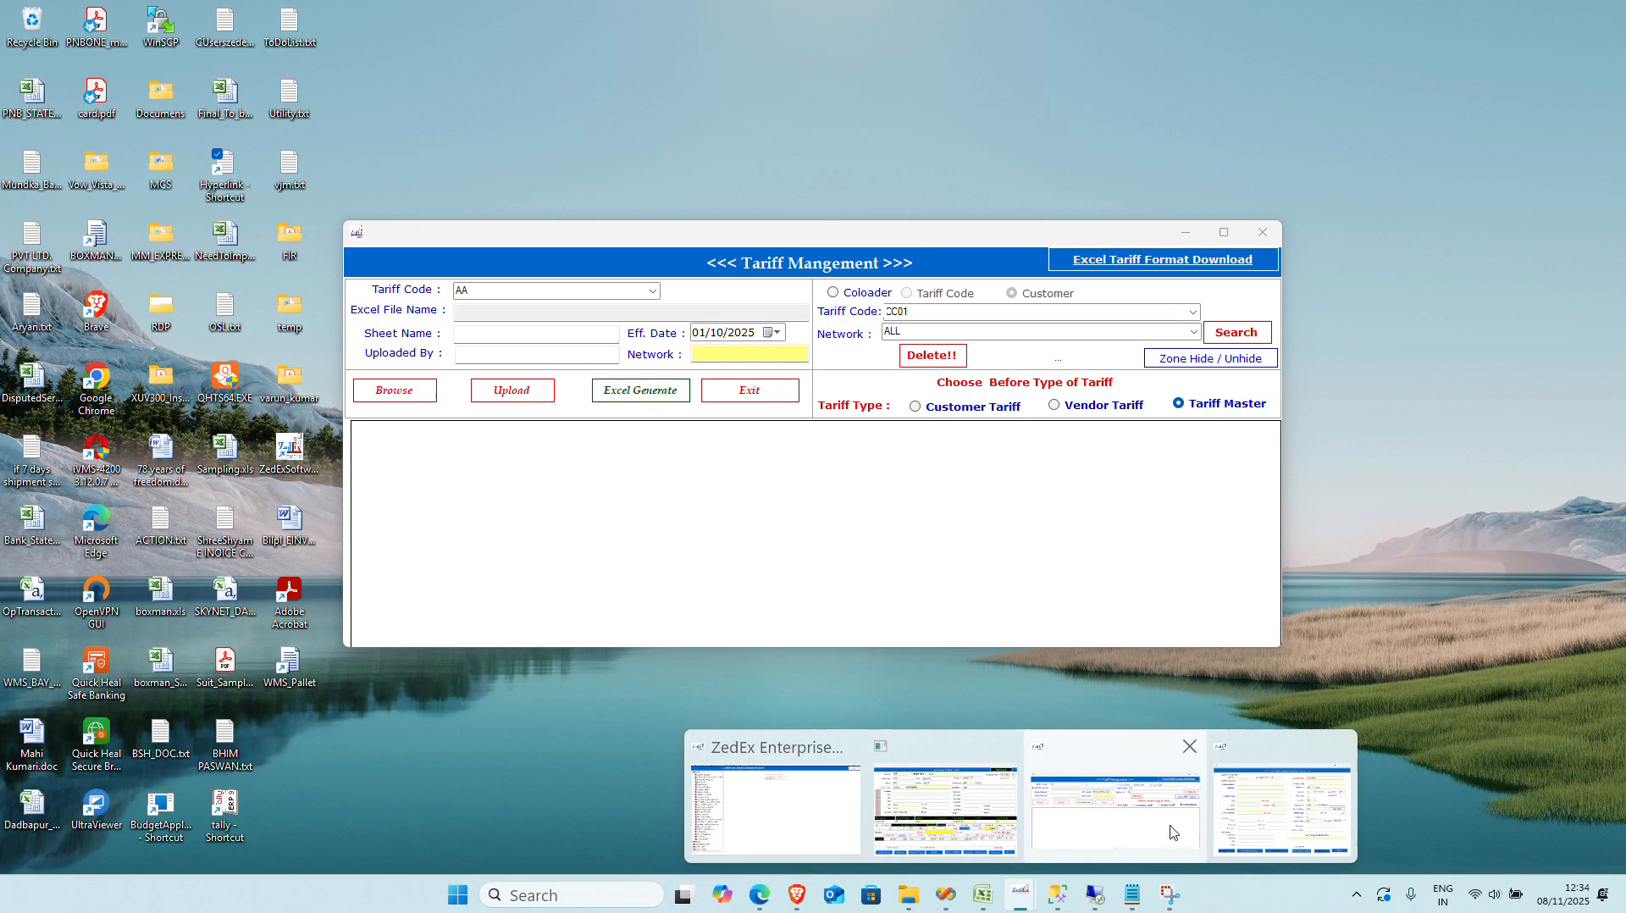
left_click(1076, 820)
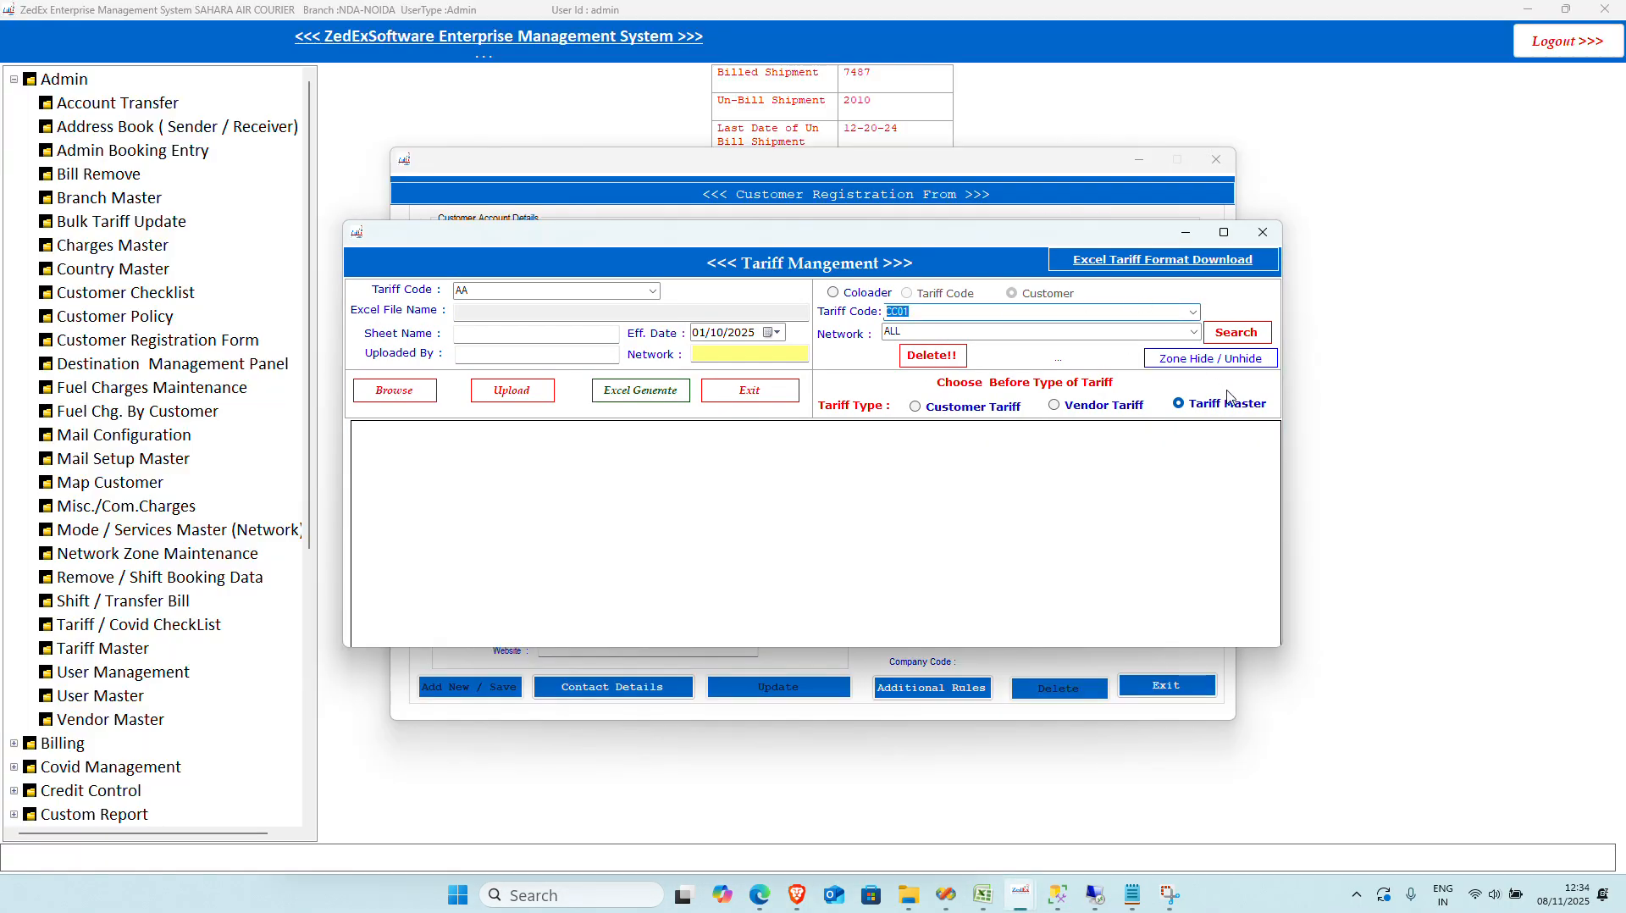
left_click(1193, 312)
left_click(913, 383)
left_click(1237, 332)
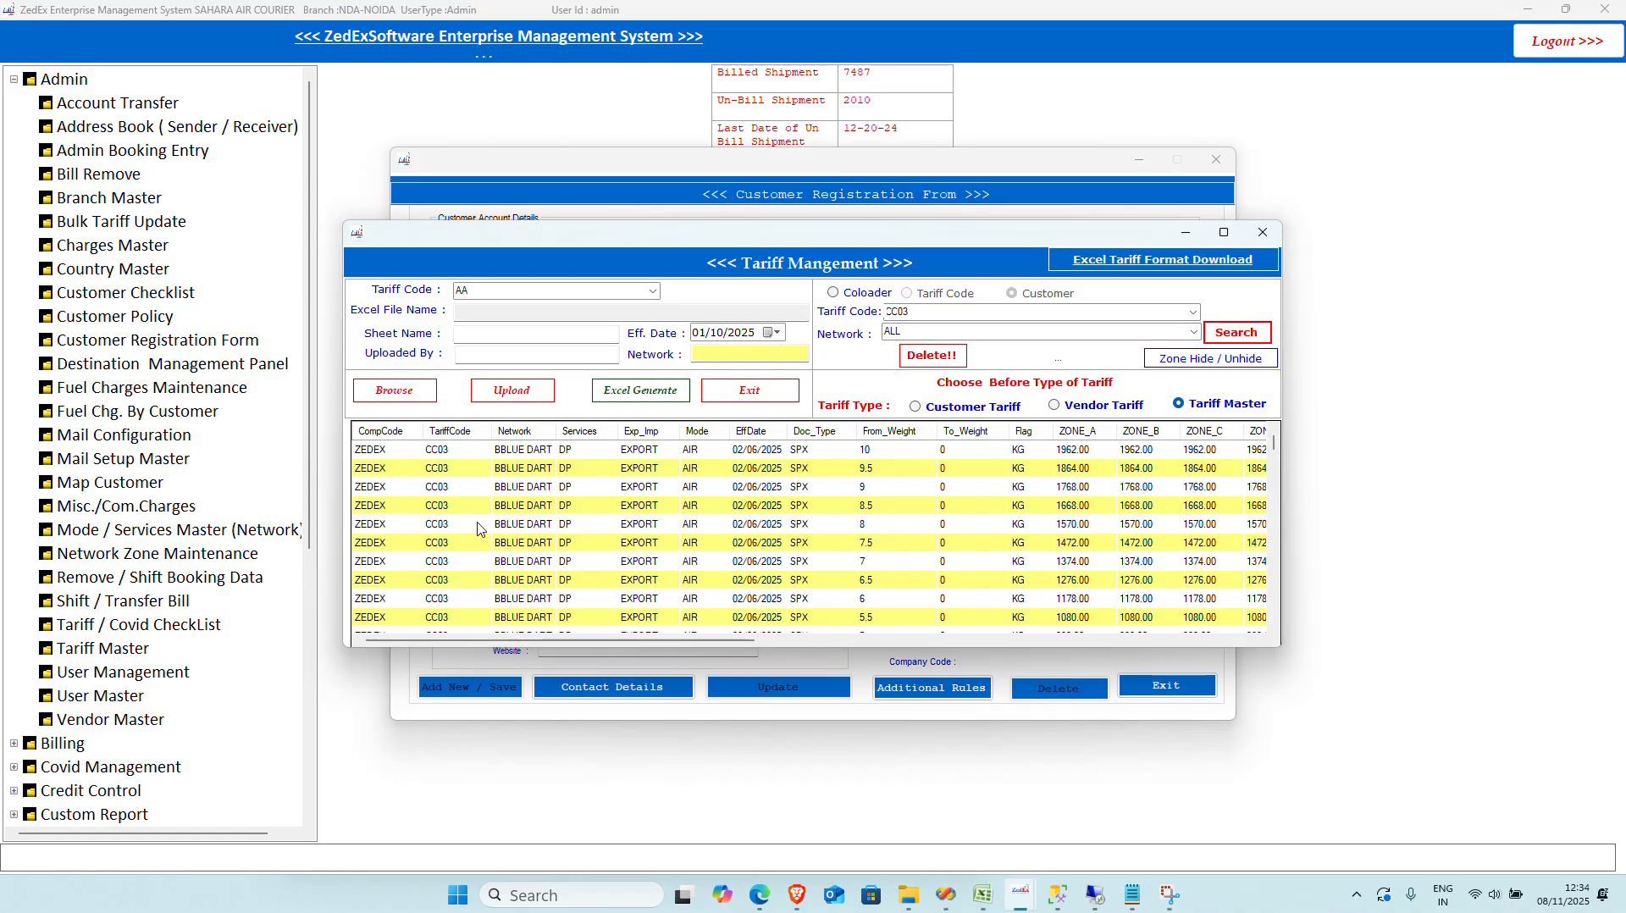
left_click(457, 450)
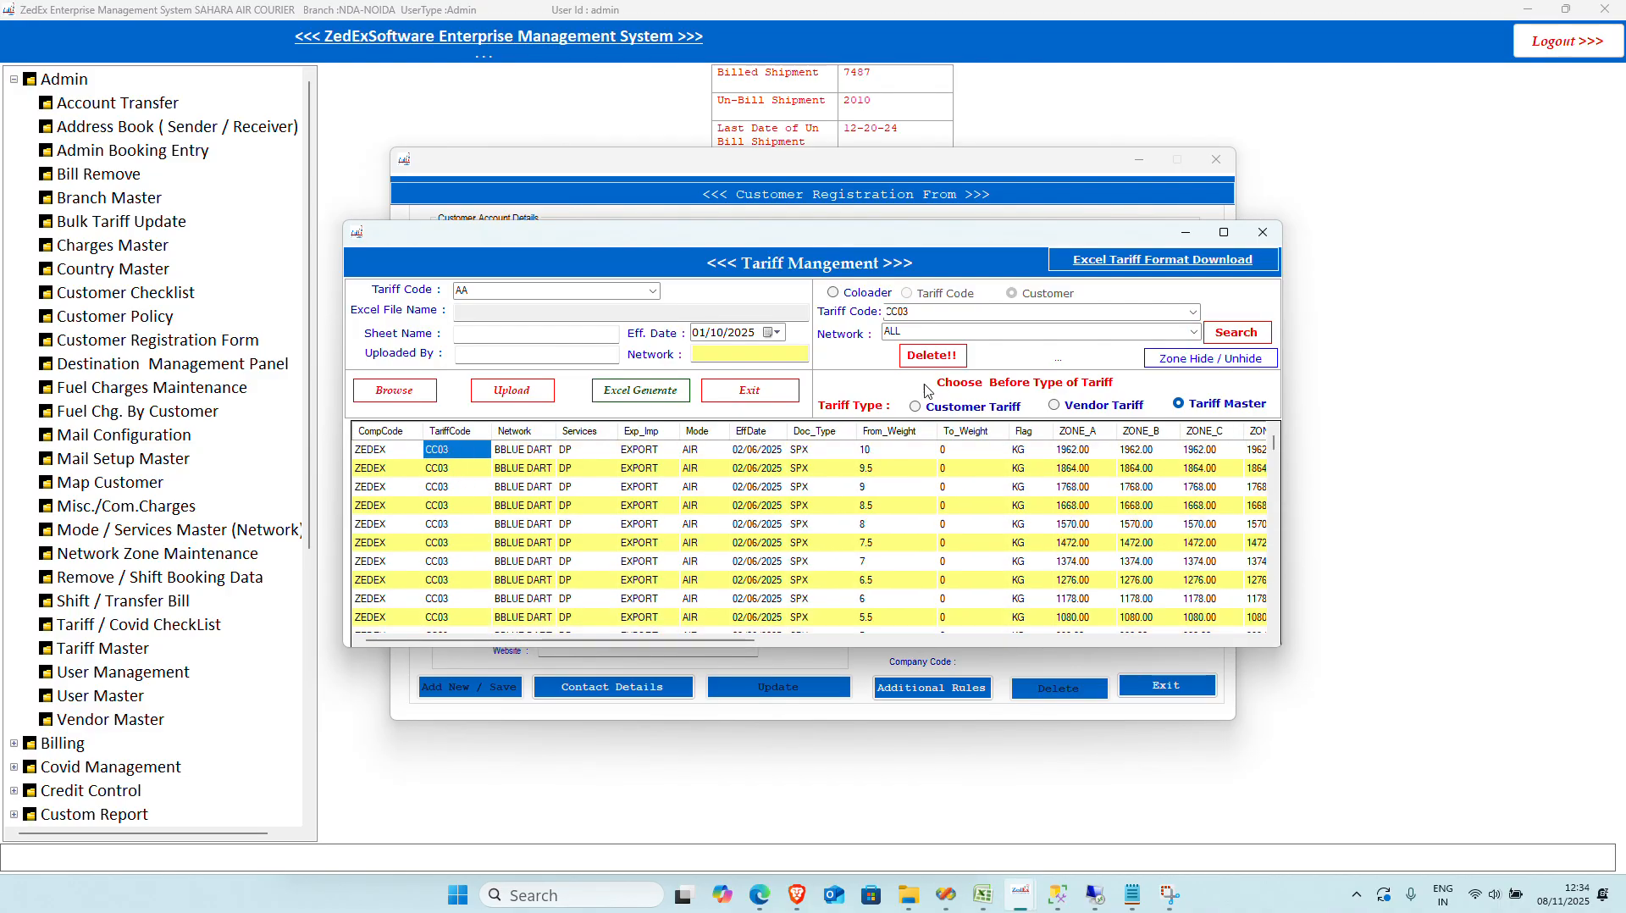
Step: Enter CC03 as the Tariff Code Link on the blank Customer Registration Form
left_click(1027, 212)
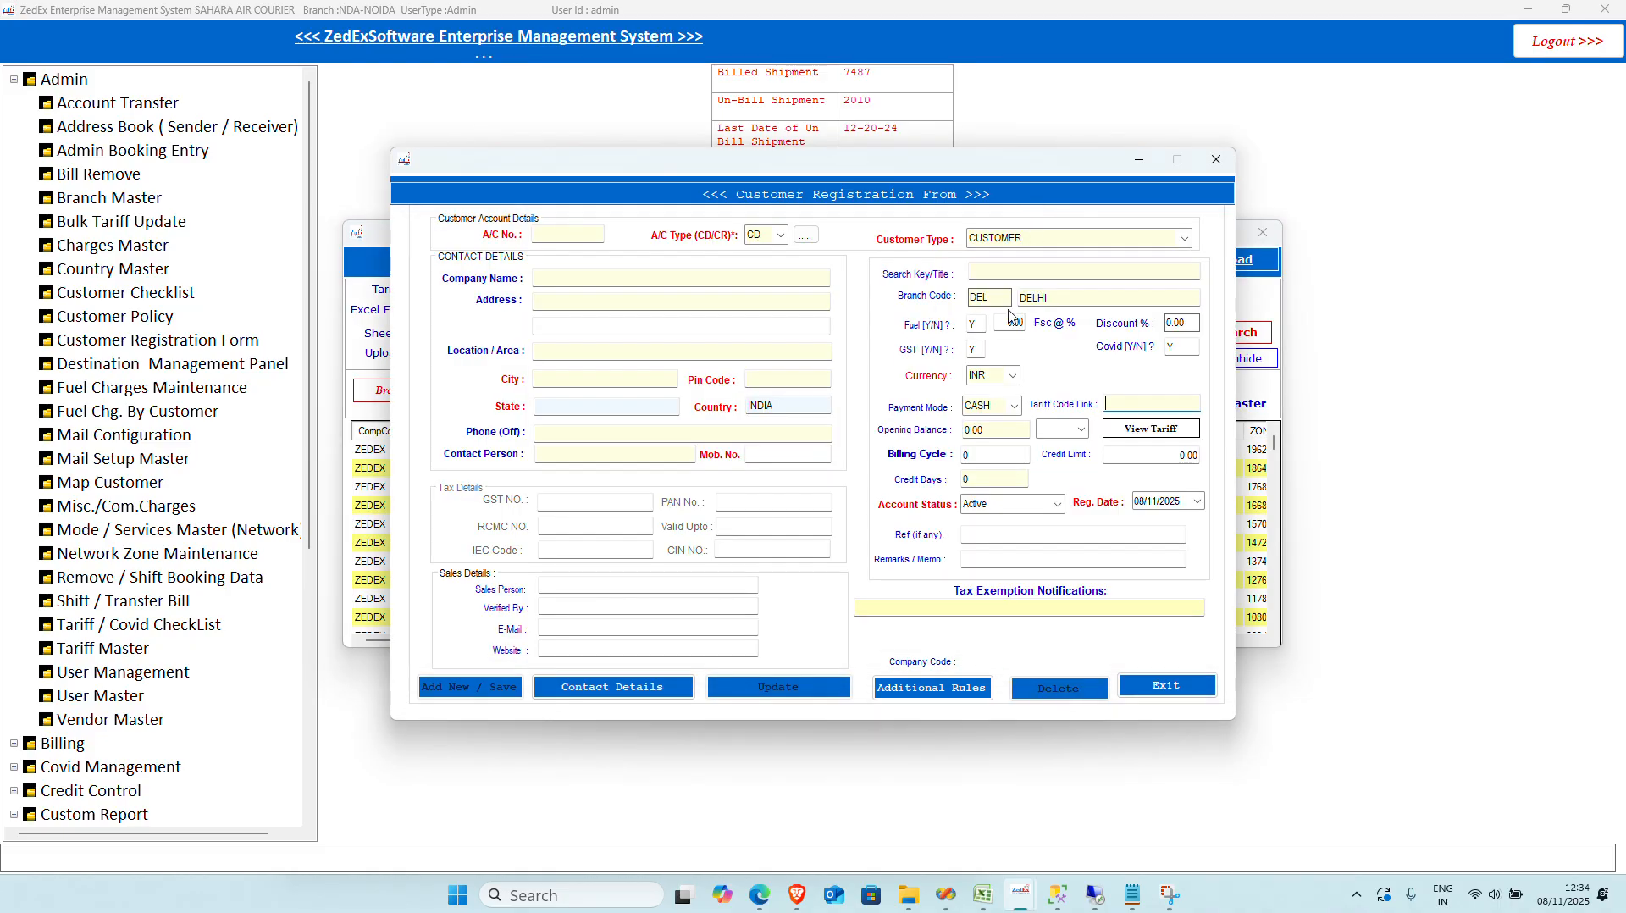
type("CC03")
Step: Look through the CC03 tariff rows to the end and move both windows apart so the registration form is fully visible
left_click(369, 533)
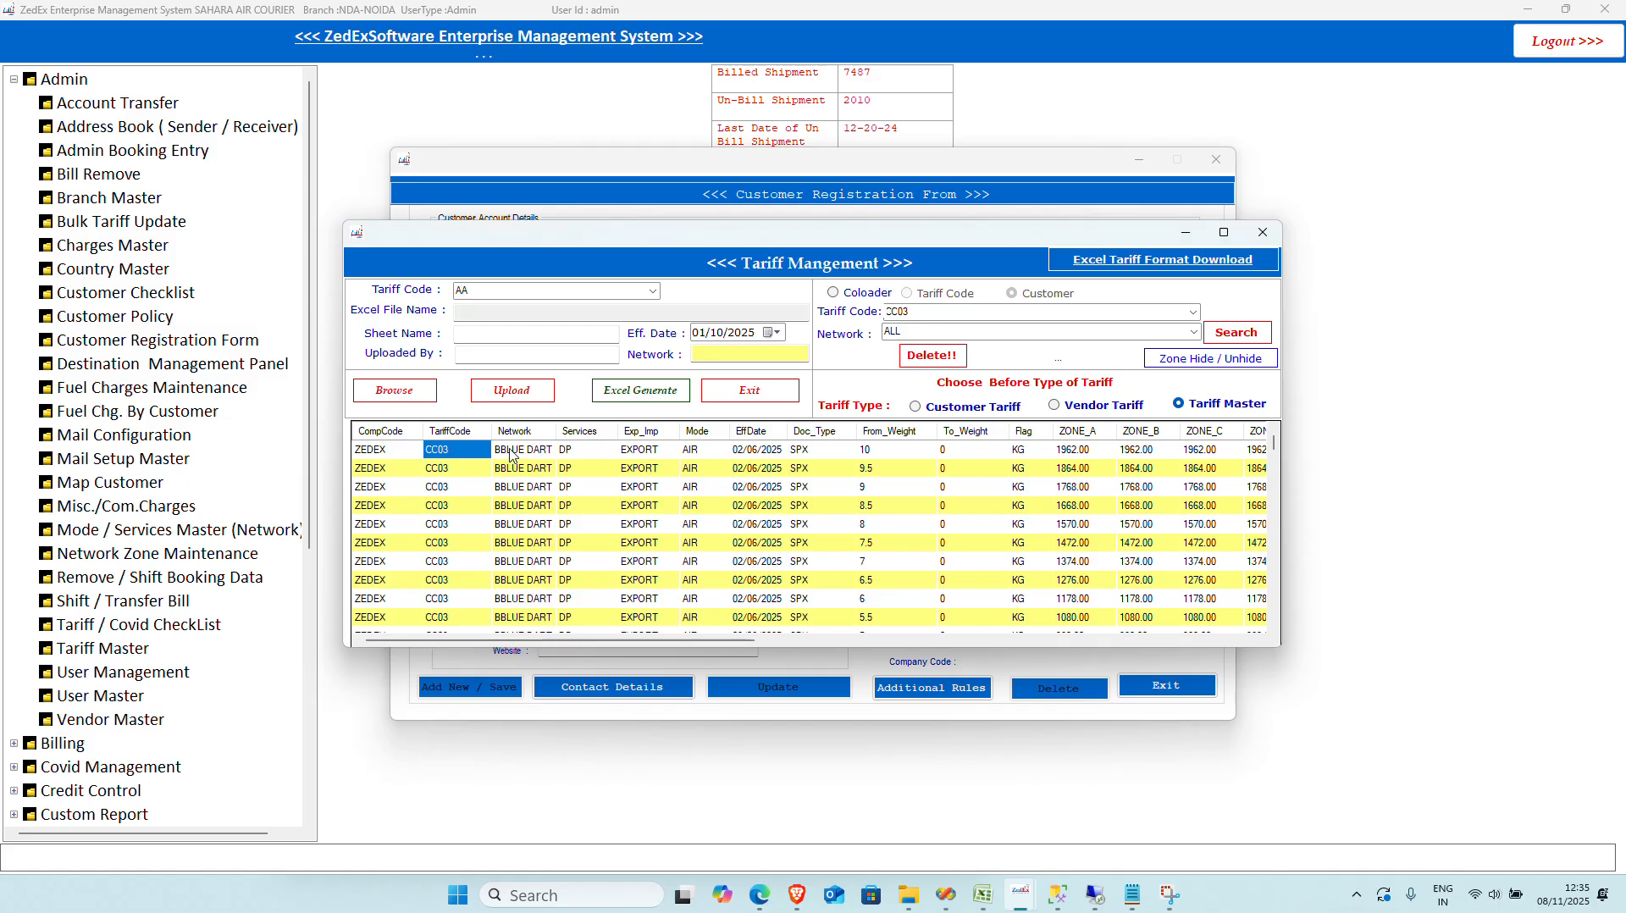
scroll(516, 491, "down", 5)
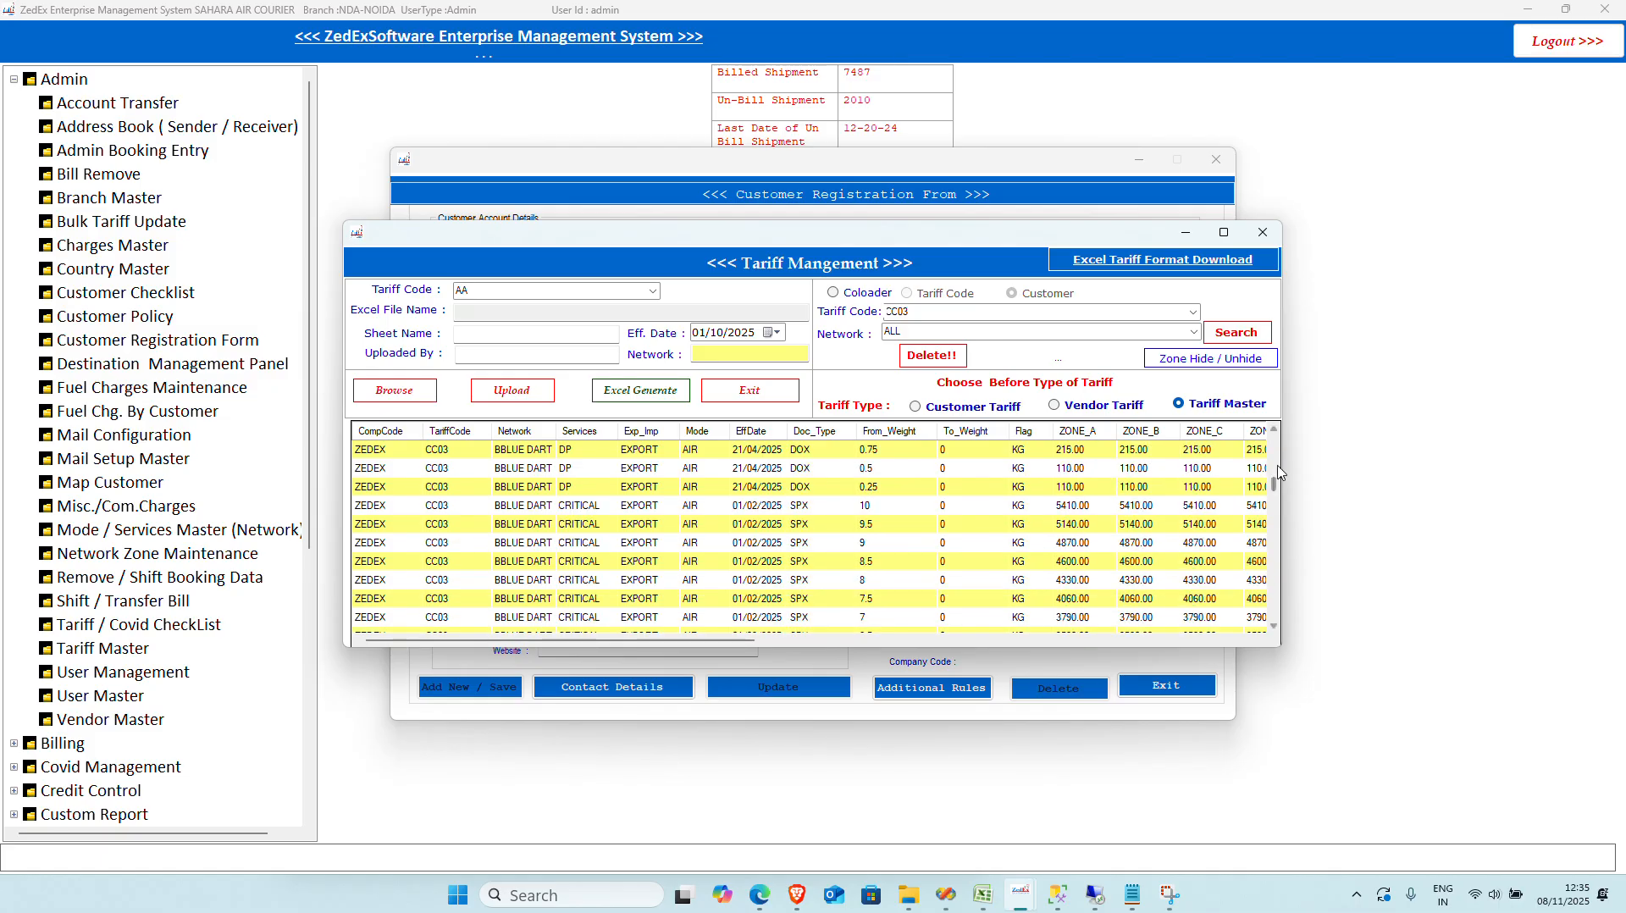
left_click_drag(1274, 495, 1275, 644)
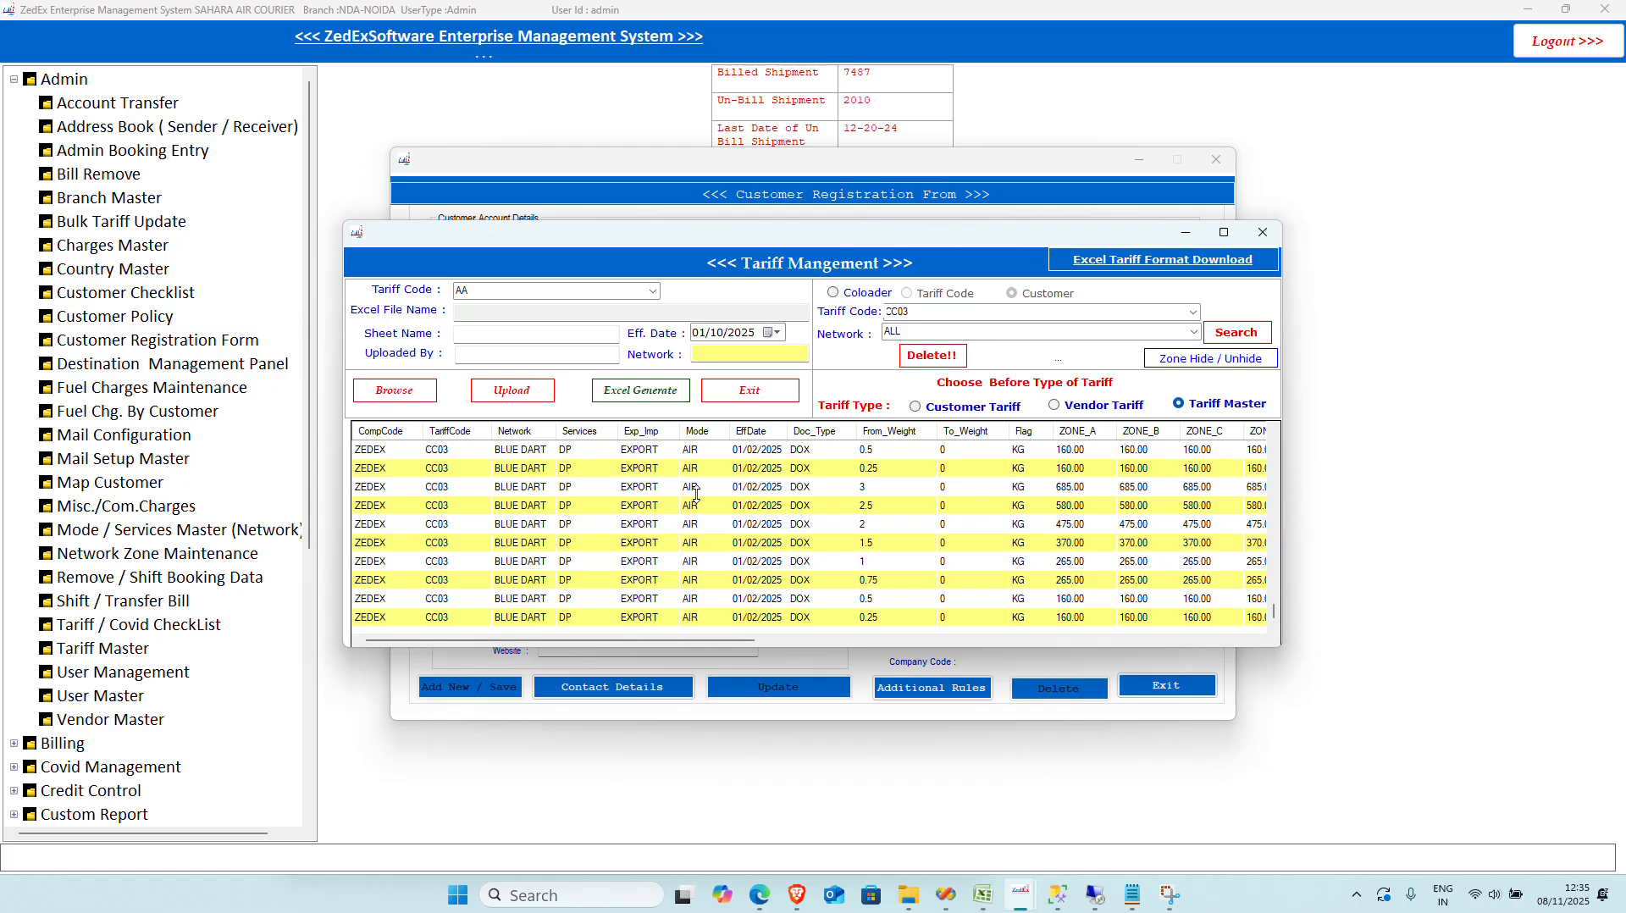
left_click_drag(877, 237, 875, 552)
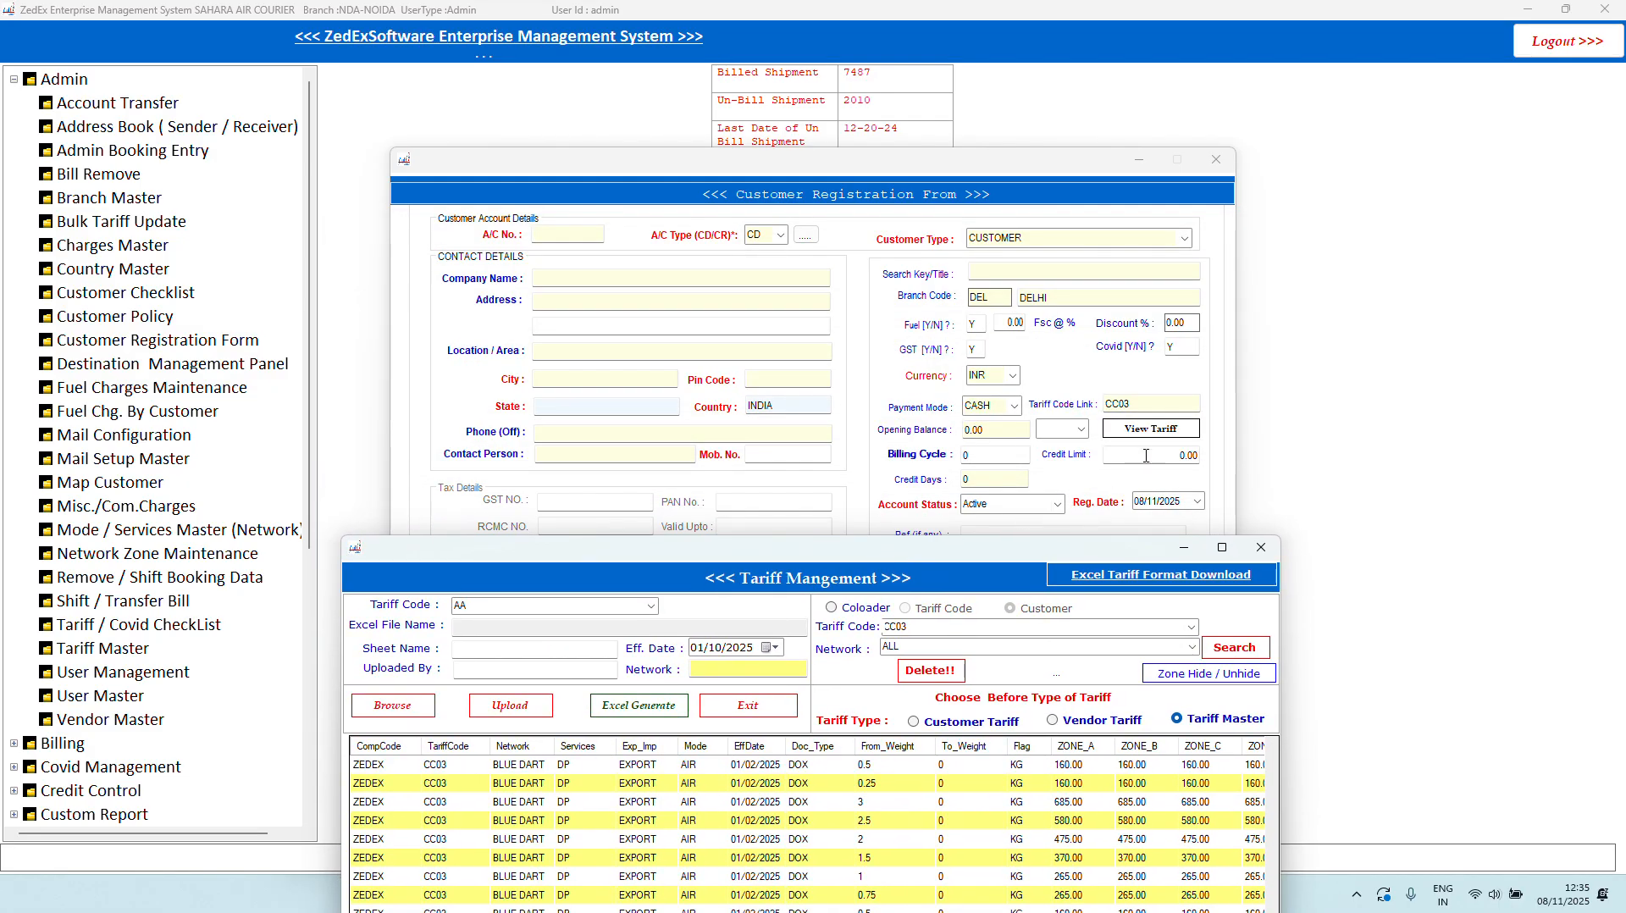
left_click_drag(1028, 166, 1067, 78)
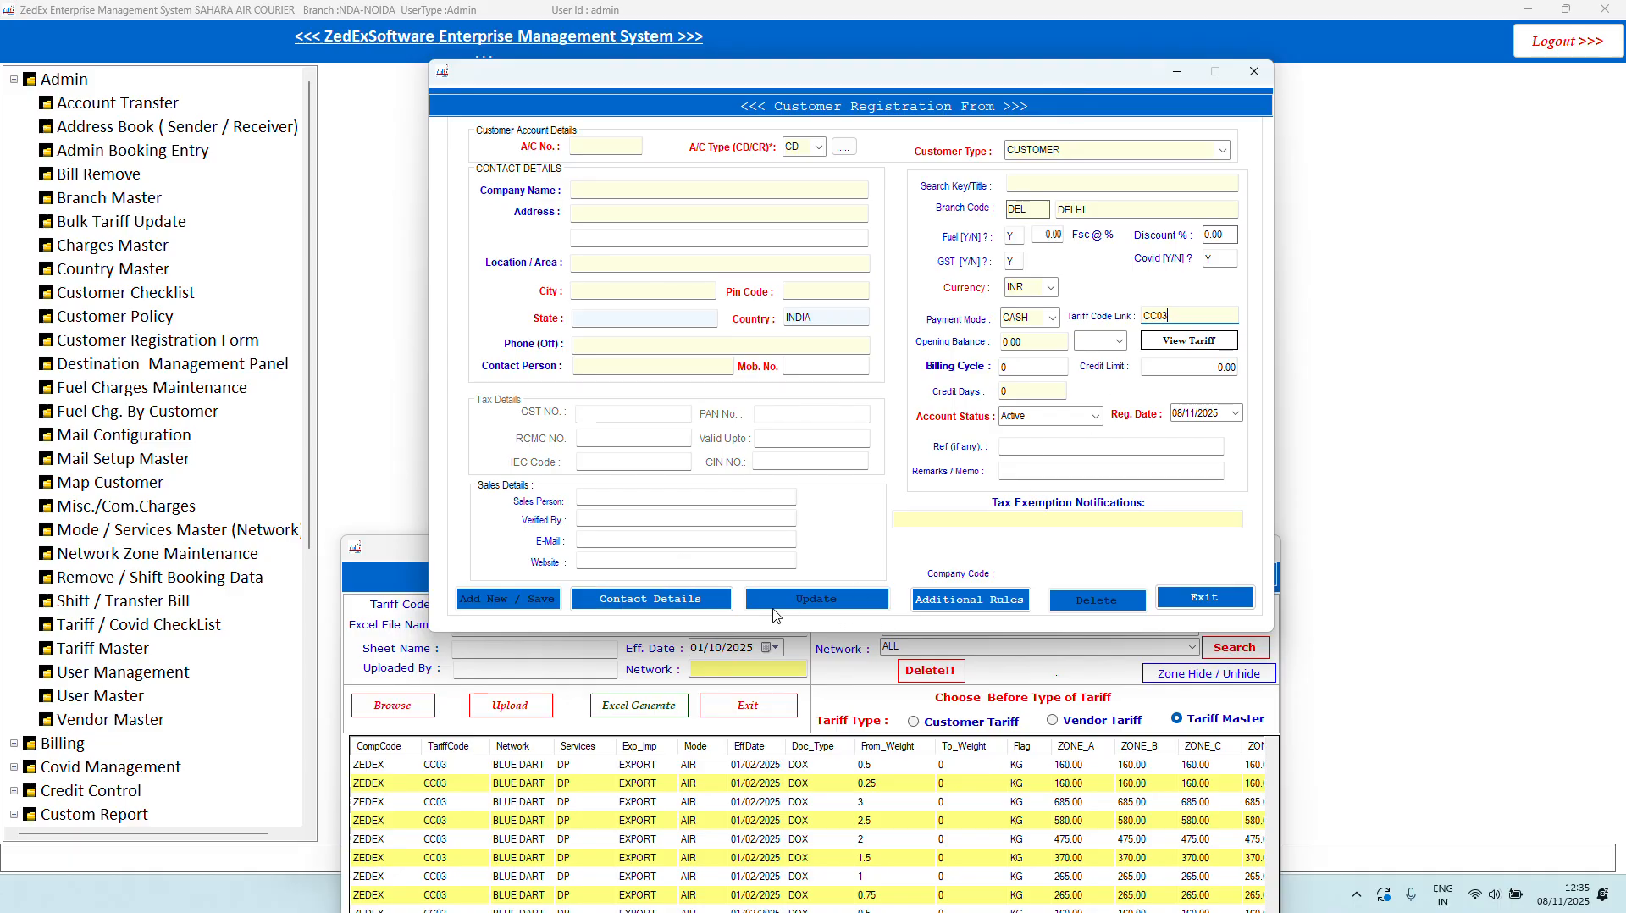
Step: Load the existing customer's record by choosing the second account number suggested for Z
left_click(609, 148)
type("Z")
key("Down")
key("Down")
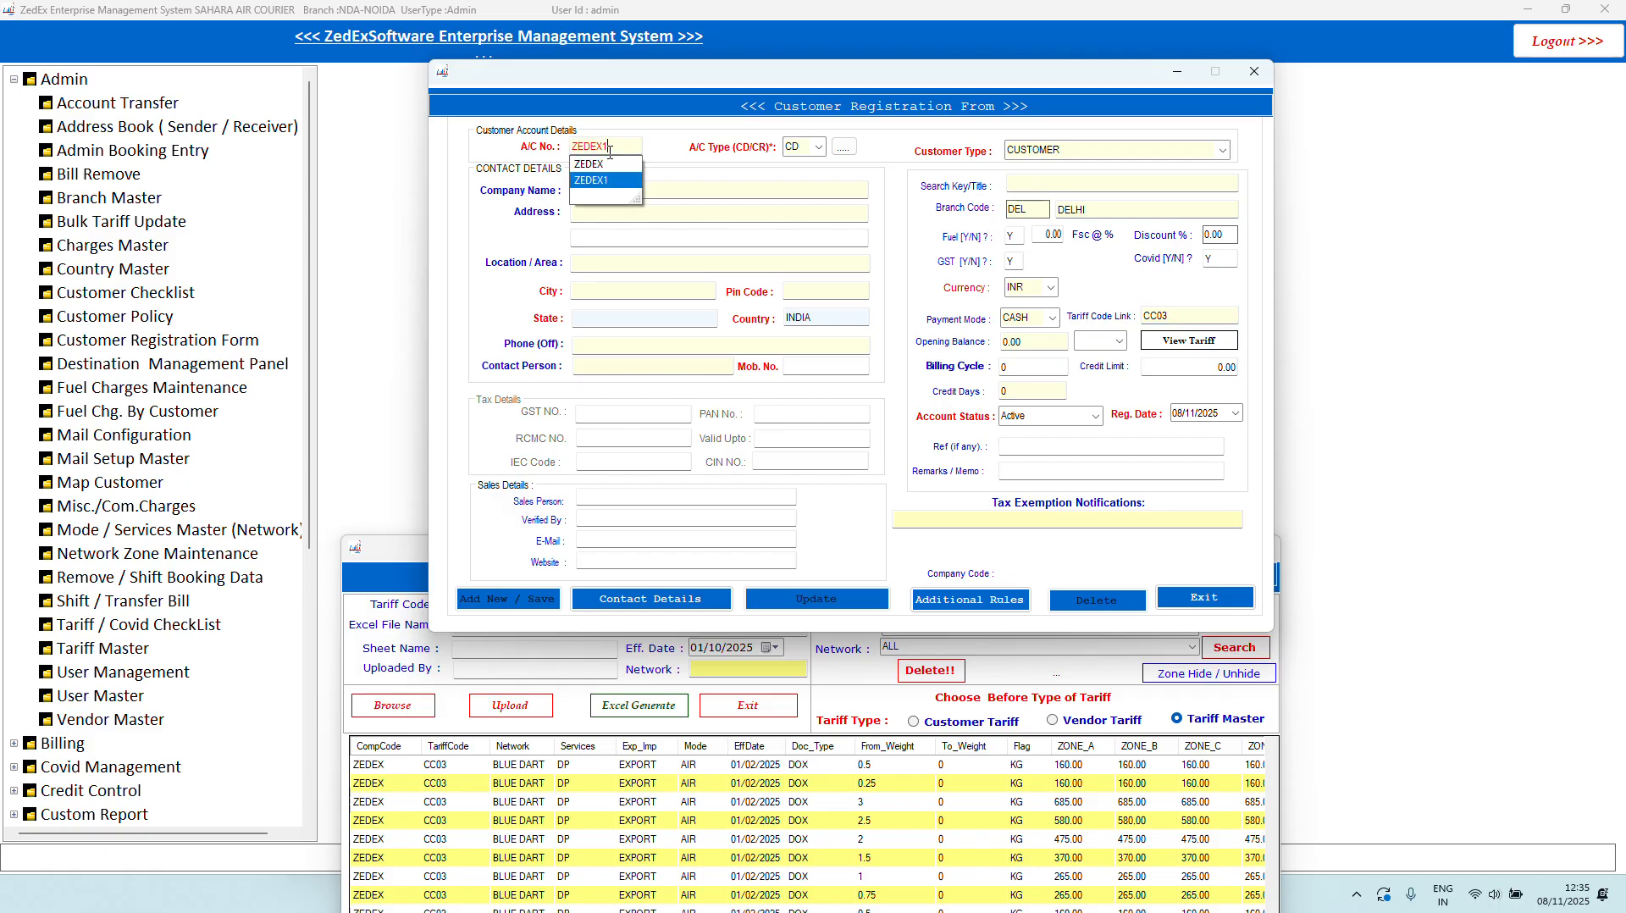
key("Tab")
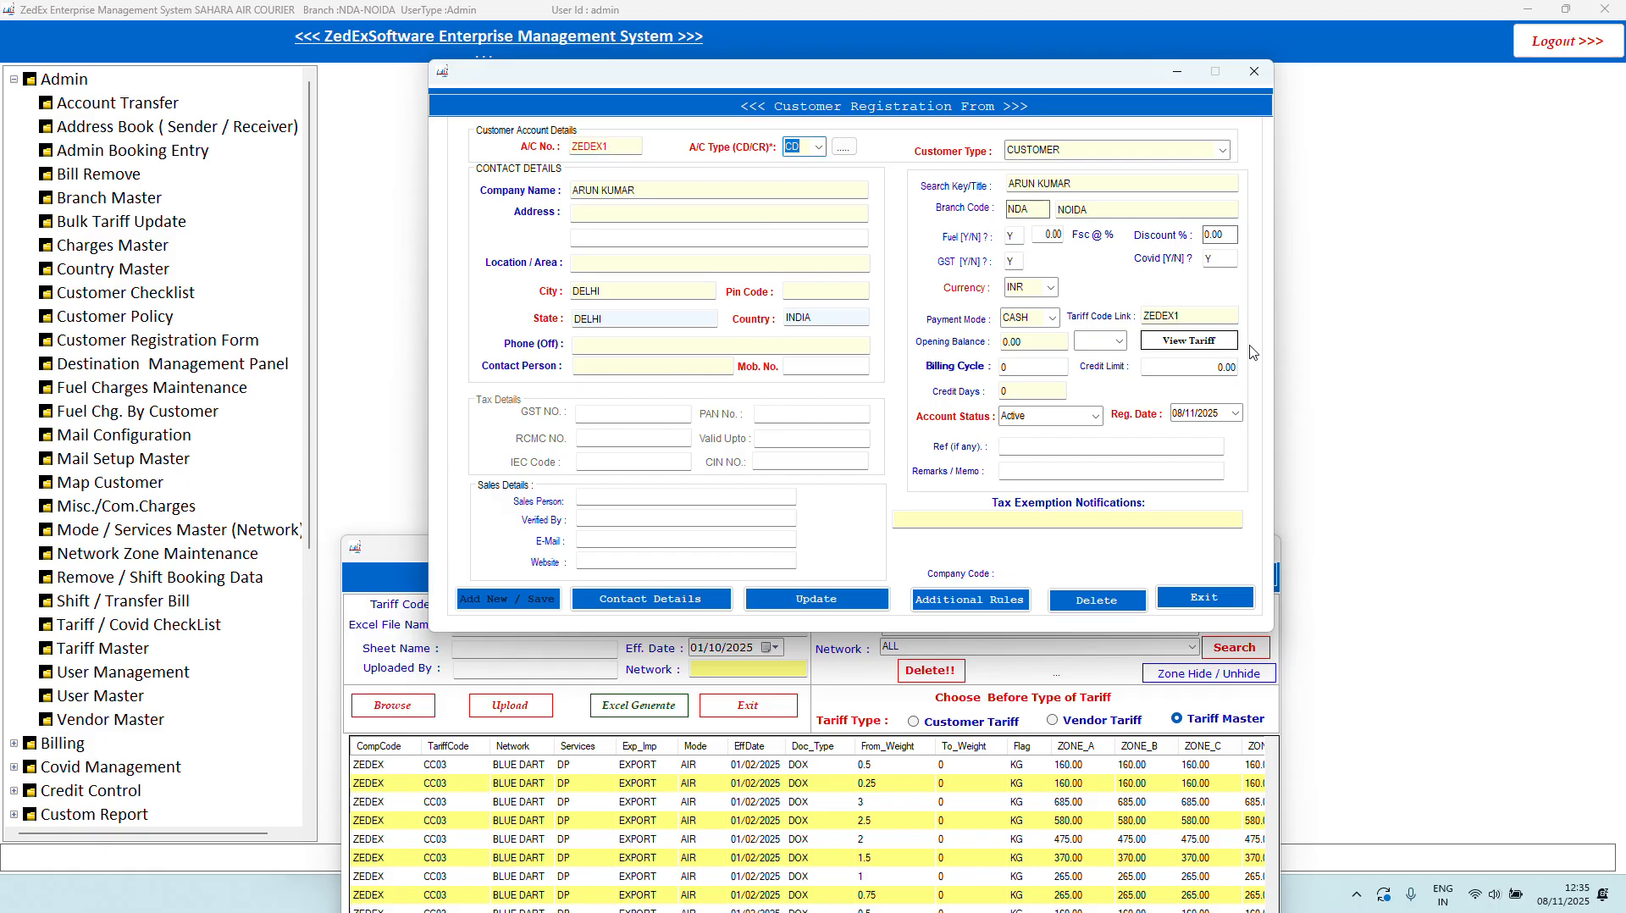
Step: Set the customer's Tariff Code Link to CC03 and update the account
double_click(1184, 316)
type("CC03")
left_click(796, 603)
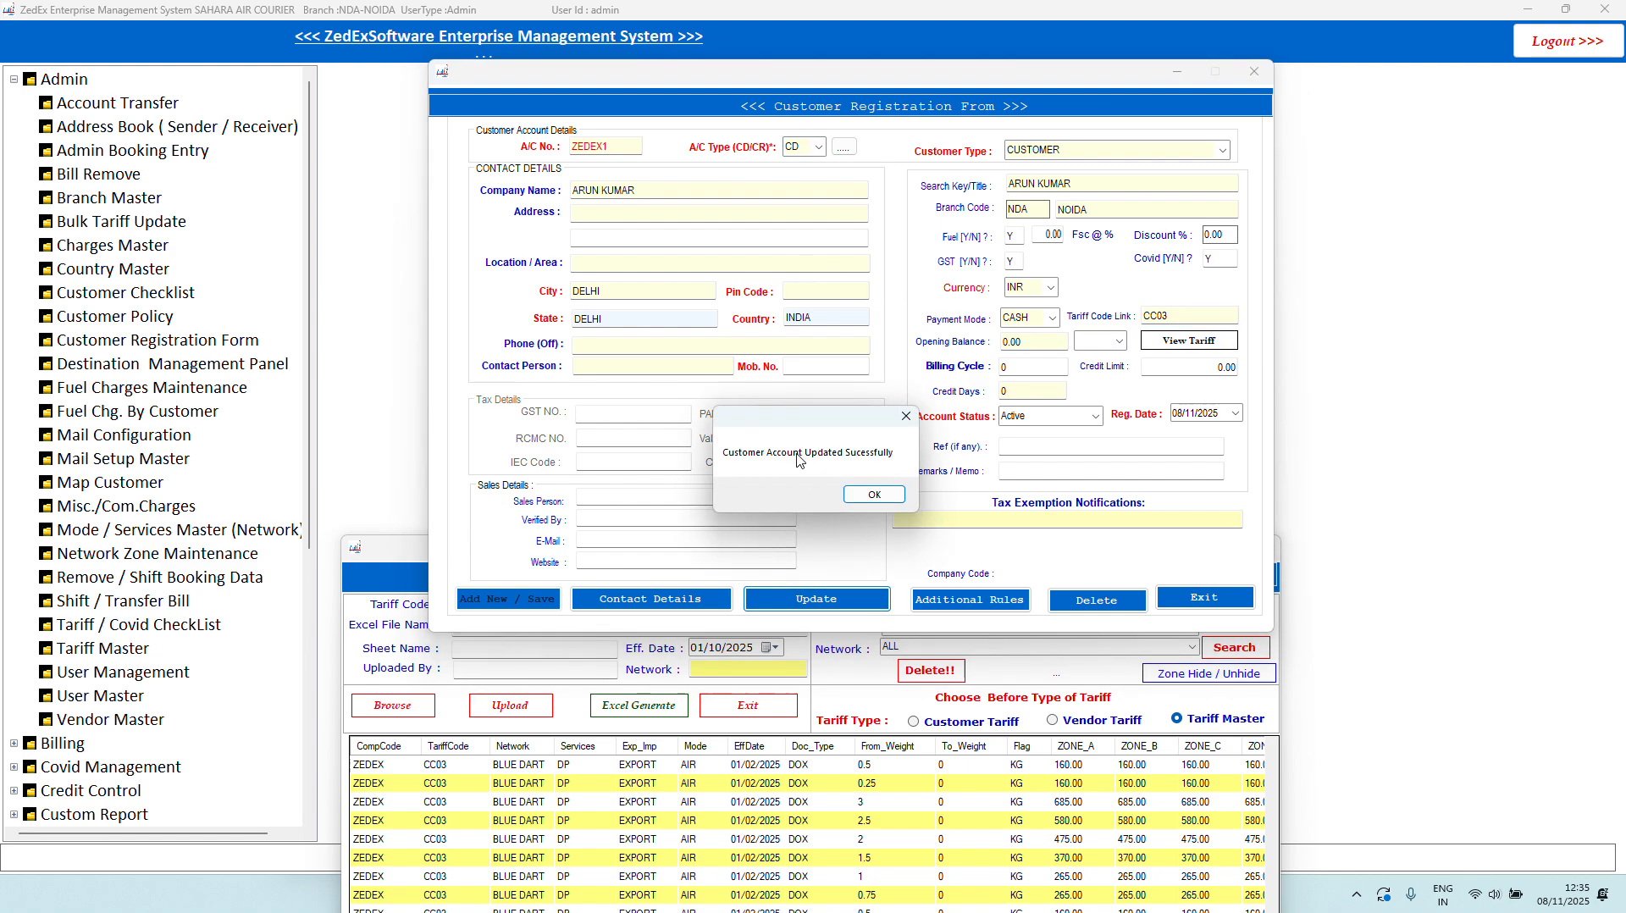
left_click(873, 496)
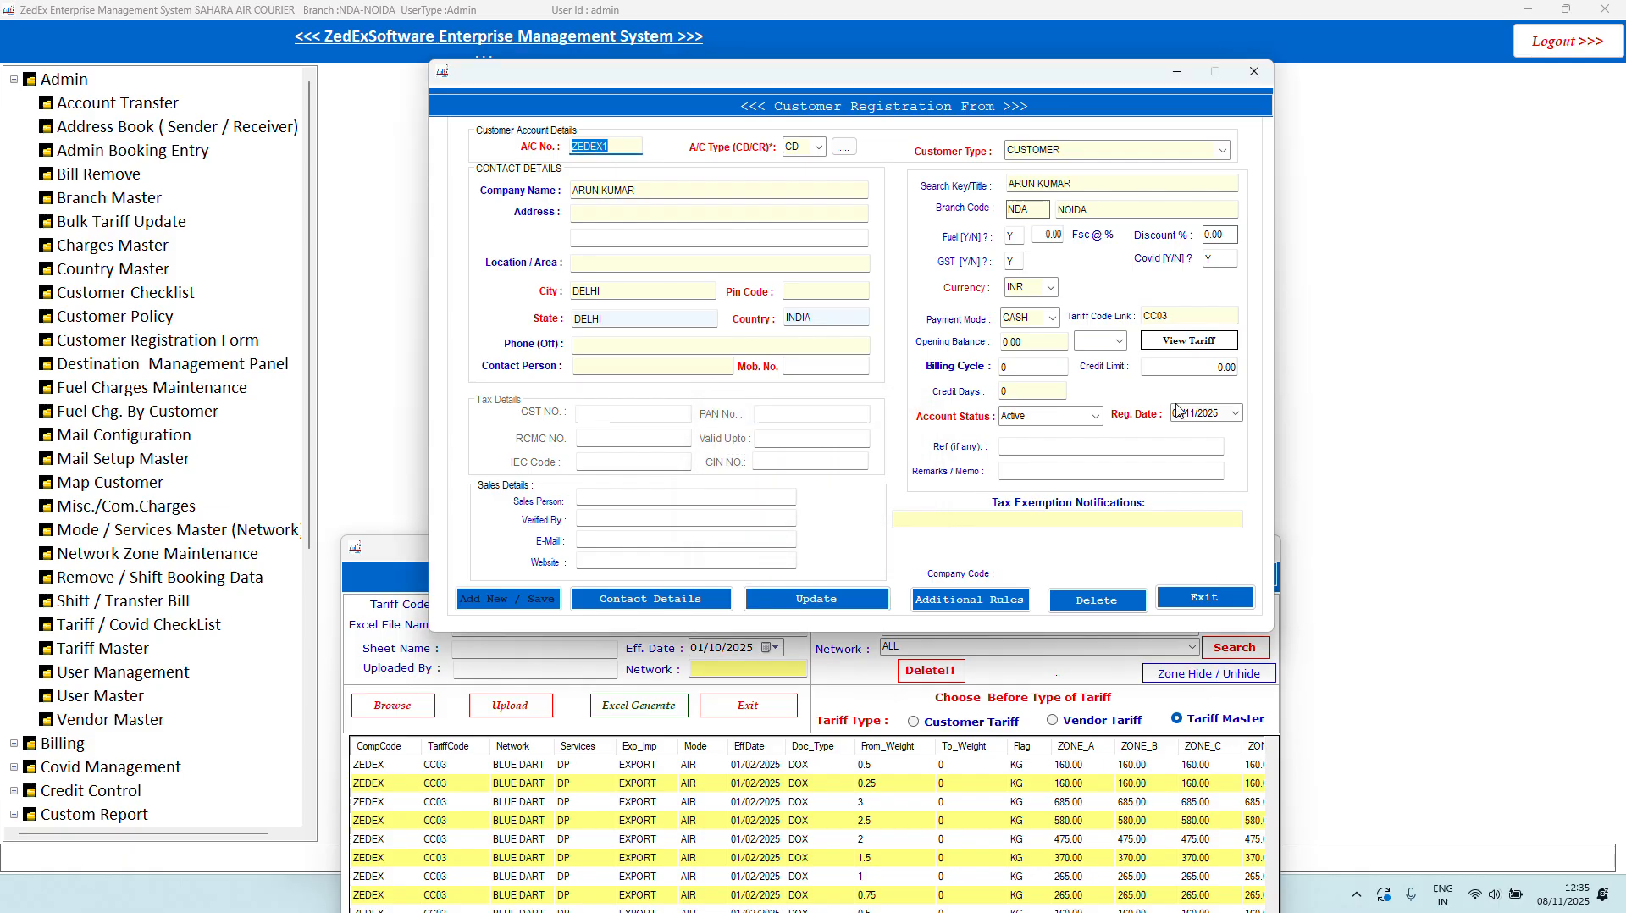
Step: View the tariff linked to the customer, look through its CC03 rows and close the tariff view
left_click(1209, 347)
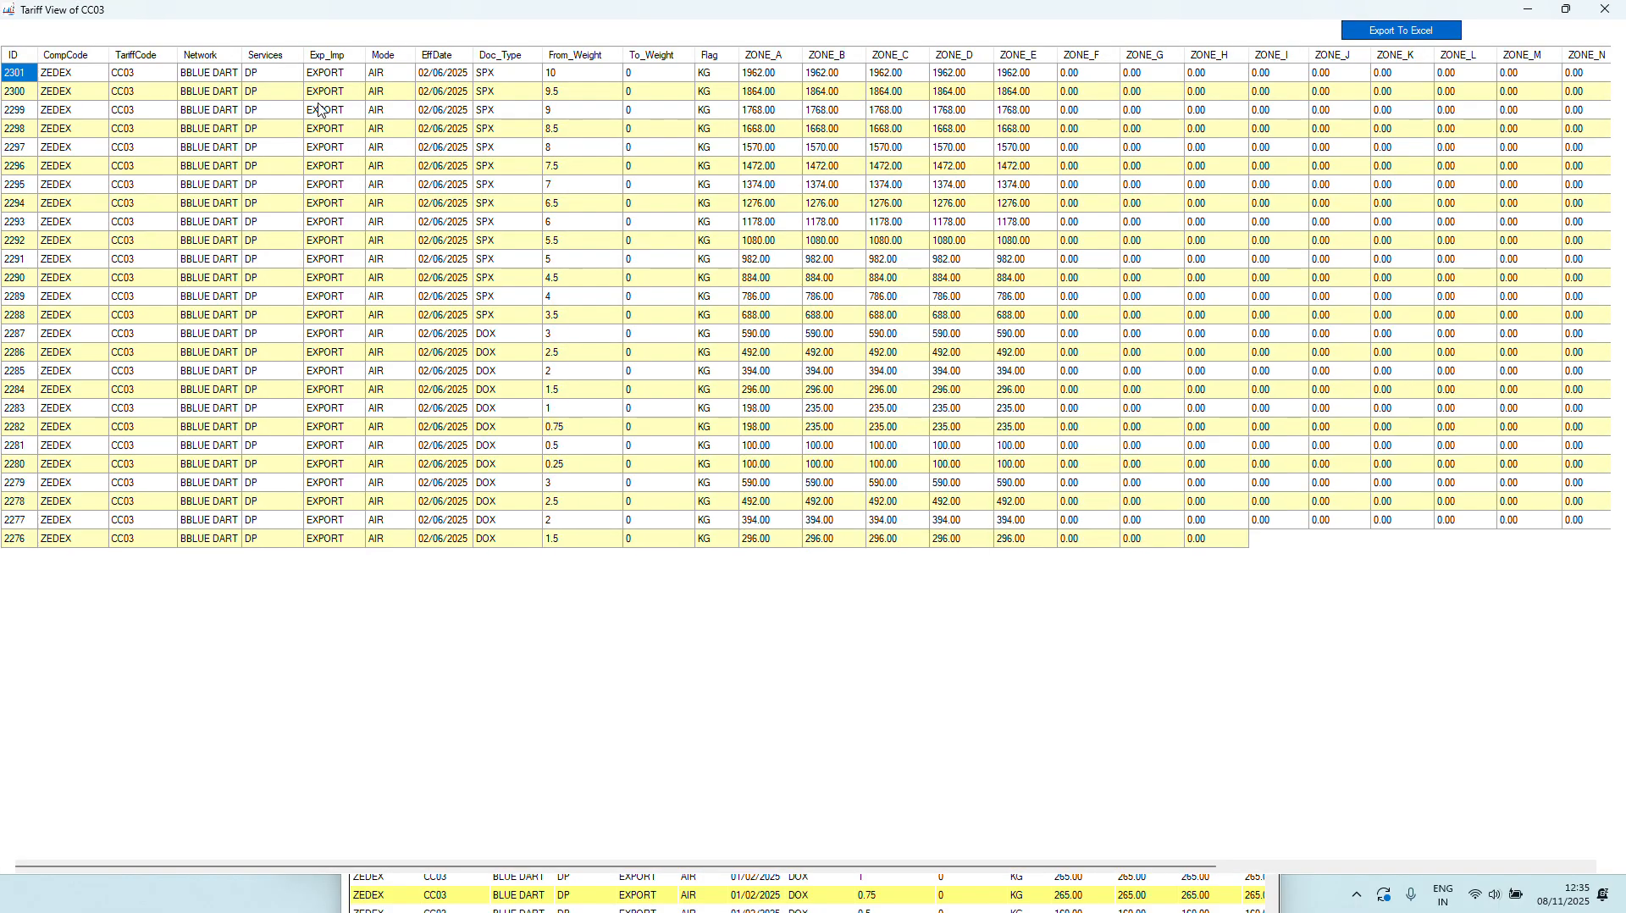
scroll(273, 532, "down", 20)
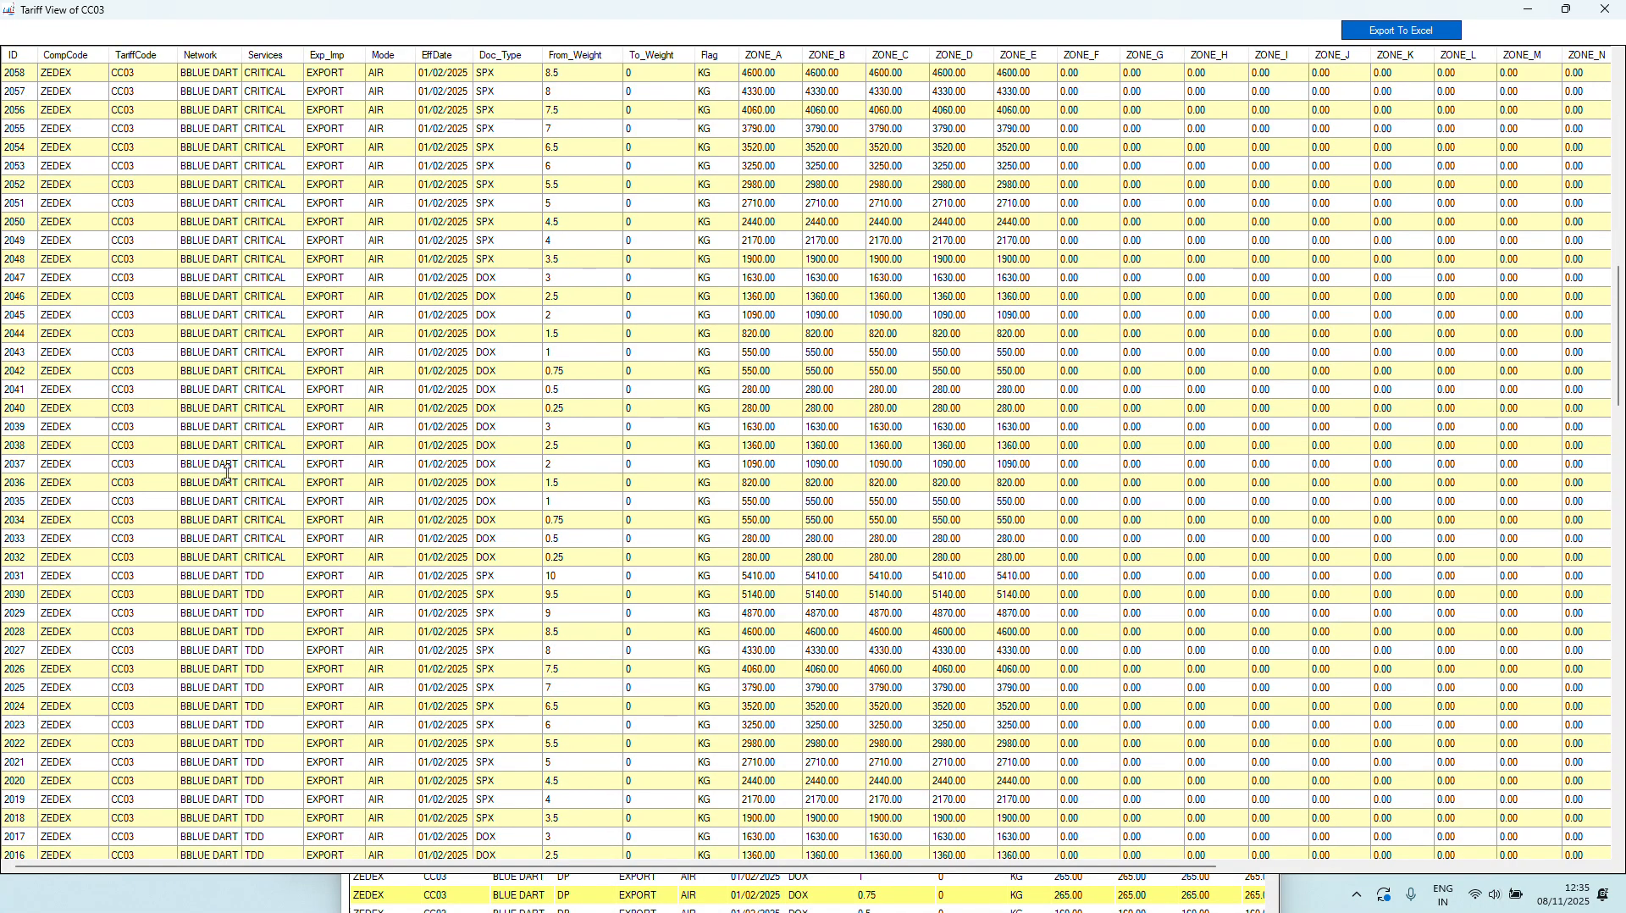
left_click(1615, 14)
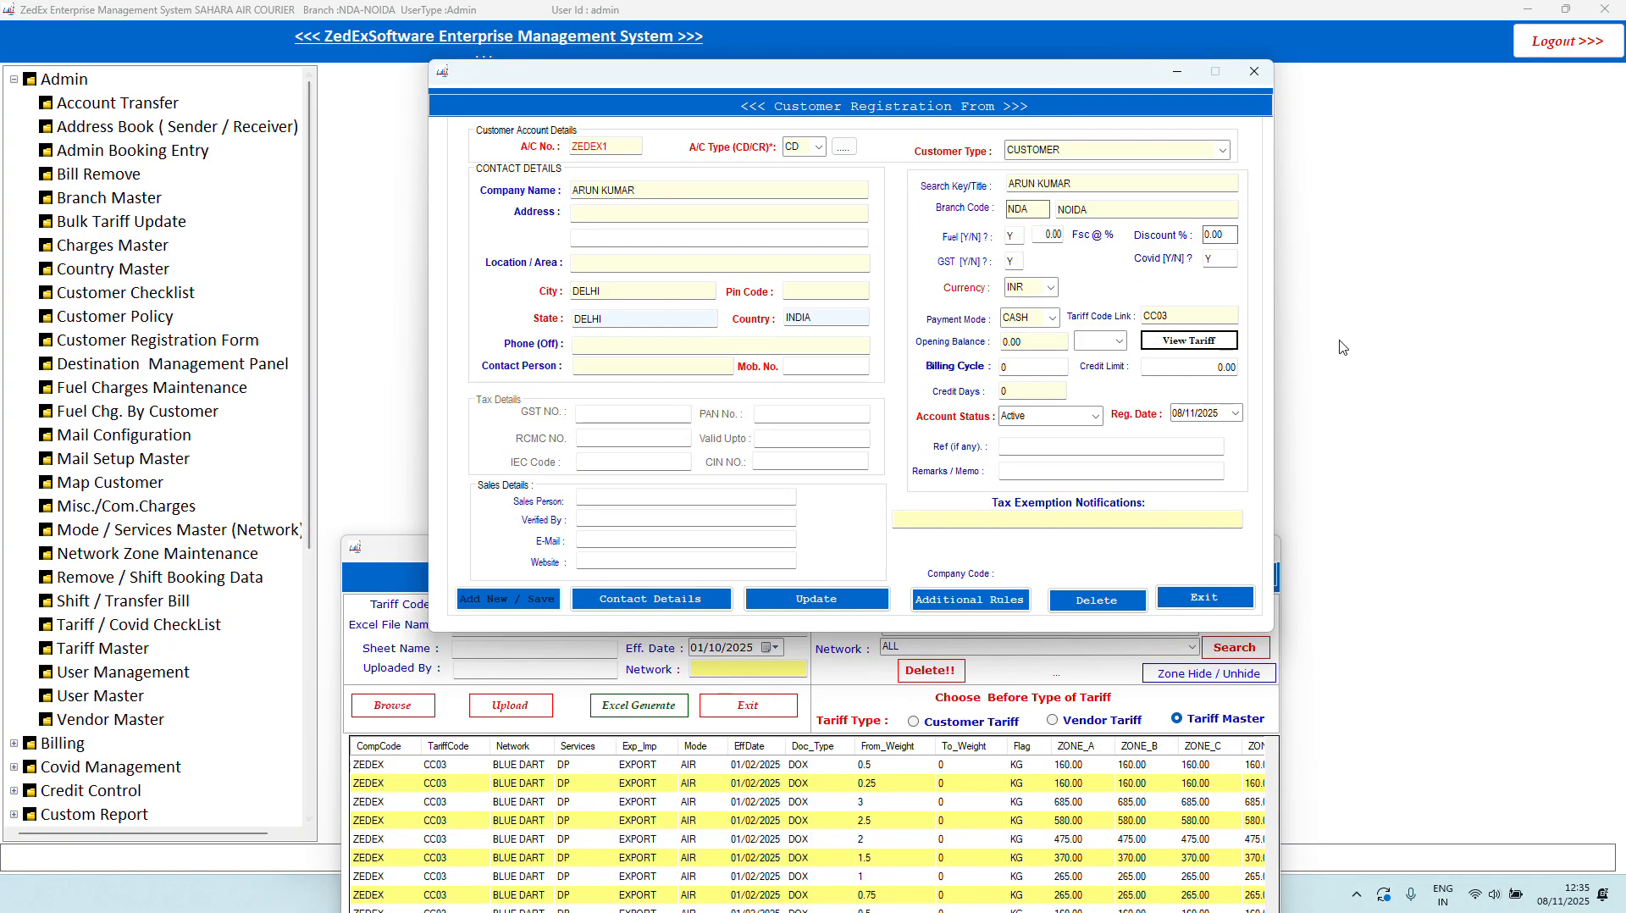
Step: Exit the Customer Registration Form and open Booking Entry (SP) from the Operation group
left_click(1159, 596)
left_click_drag(996, 549, 1186, 96)
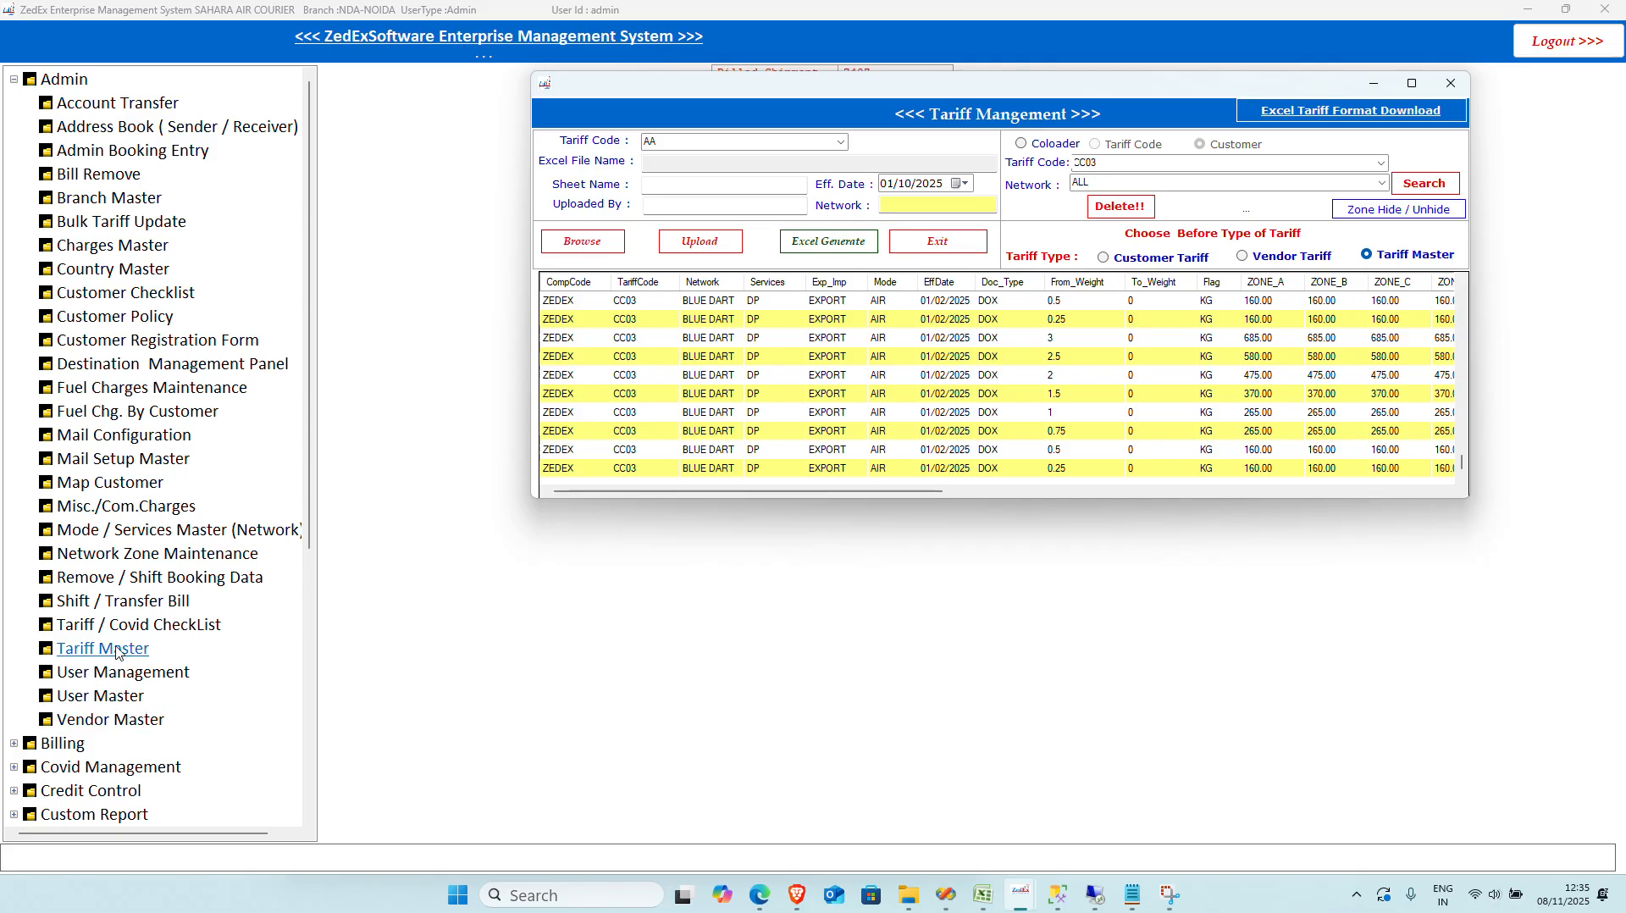
left_click(14, 81)
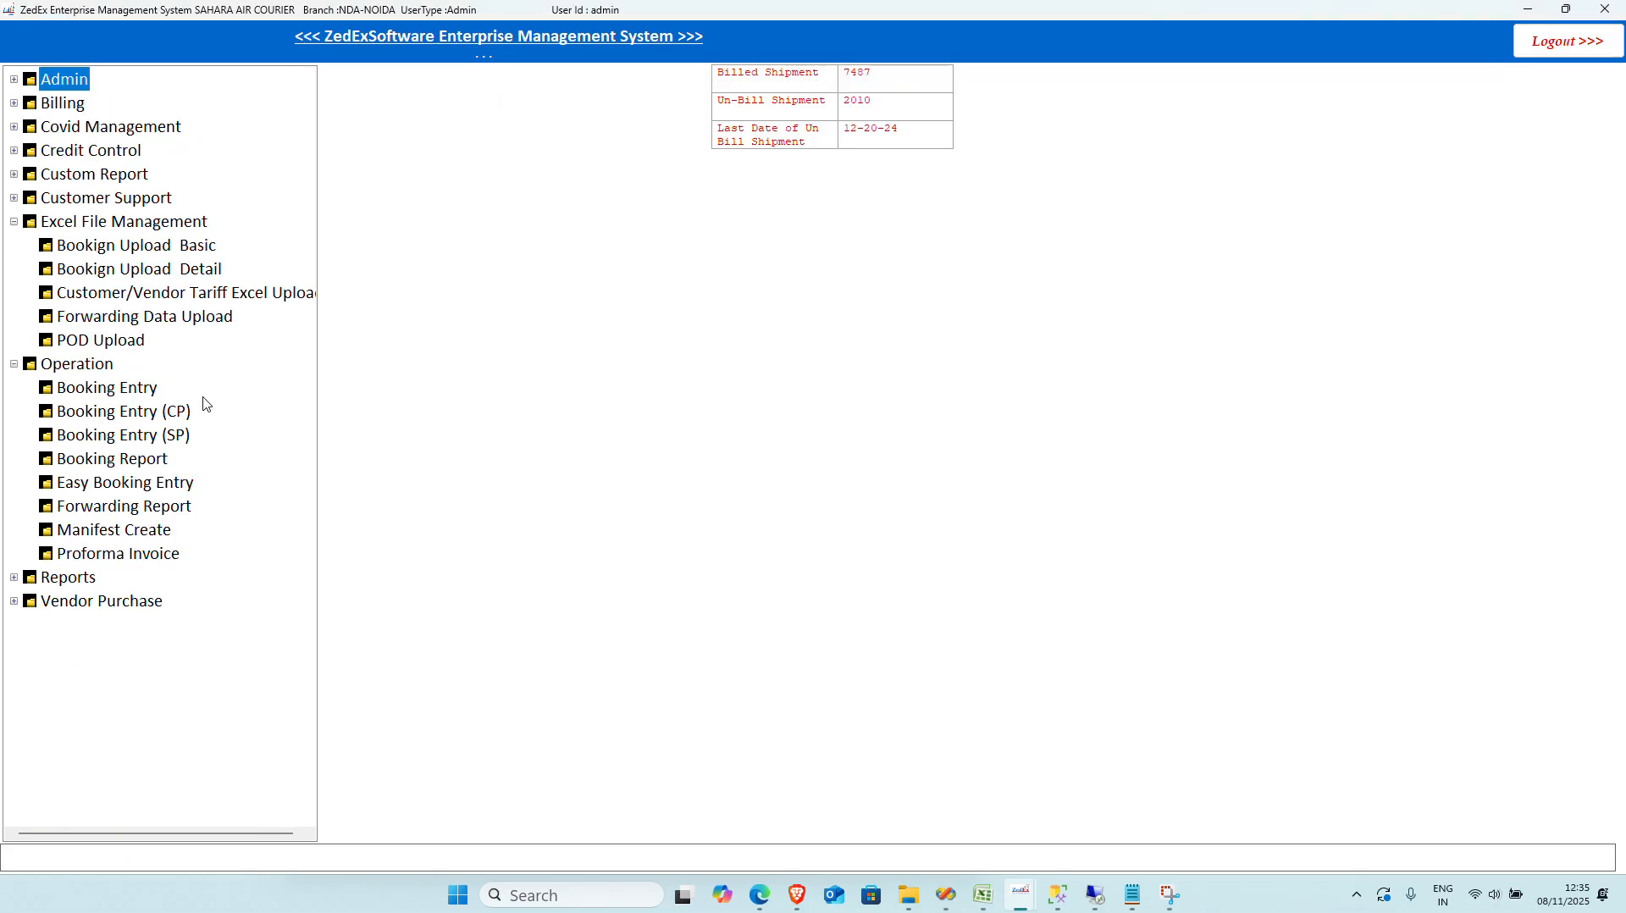
left_click(183, 438)
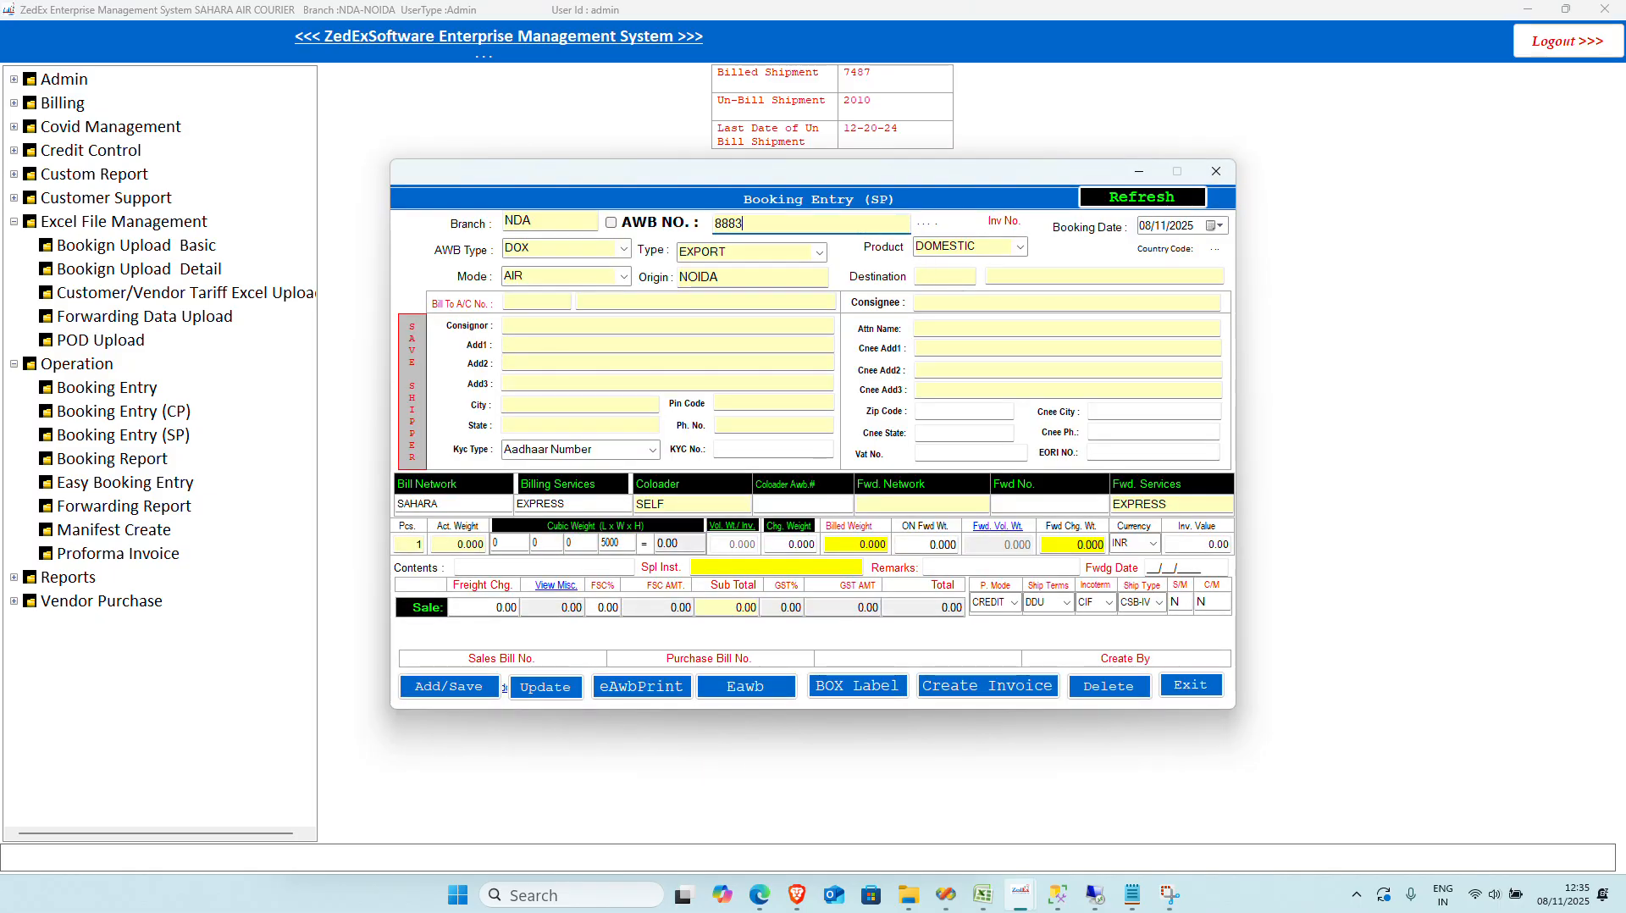
Step: Enter the AWB number and accept type DOX, EXPORT, product DOMESTIC and mode AIR up to the destination
type("45")
key("Tab")
key("Tab")
key("Tab")
key("Tab")
key("Tab")
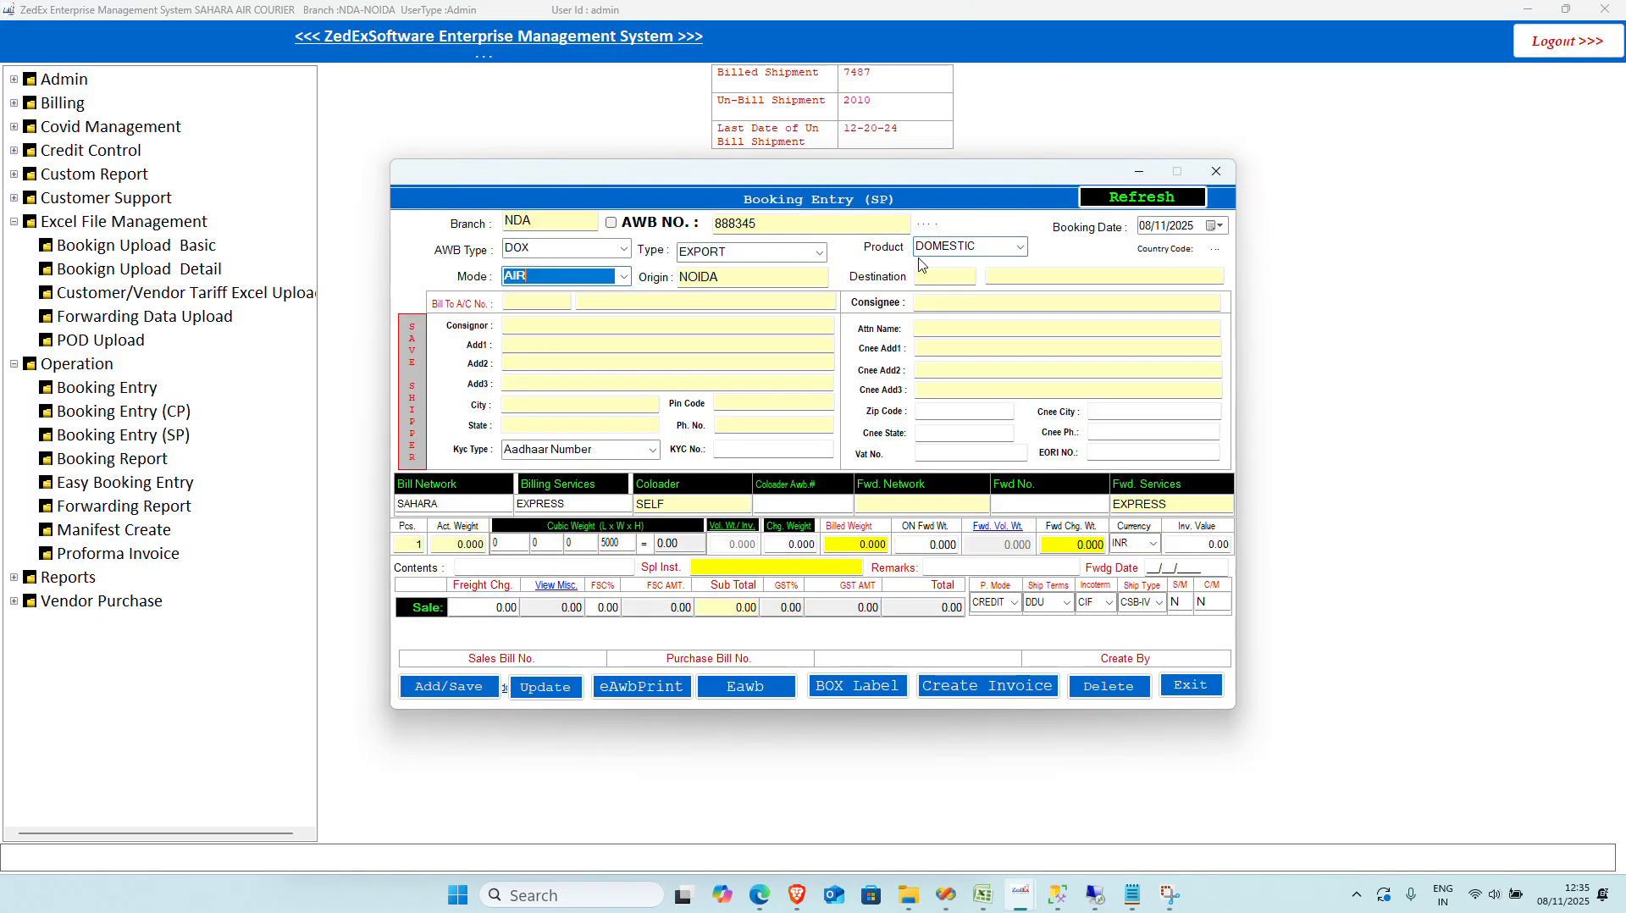
key("Tab")
key("Tab")
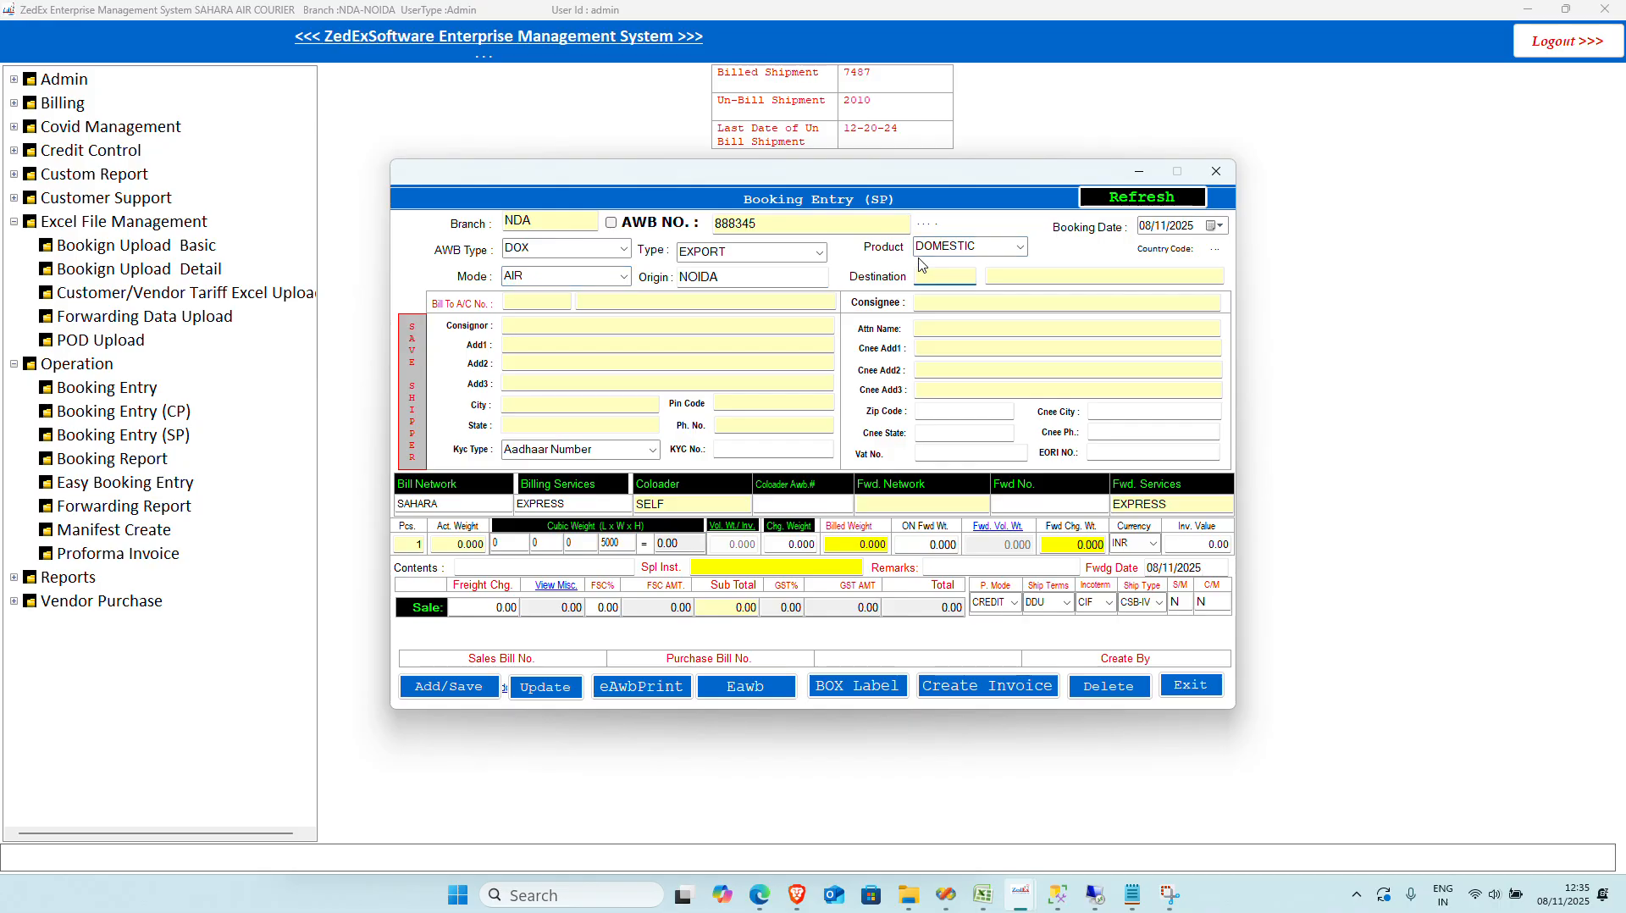
Step: Set the booking's destination to LUCKNOW, replacing the mistaken destination code LKH
type("L")
type("KH")
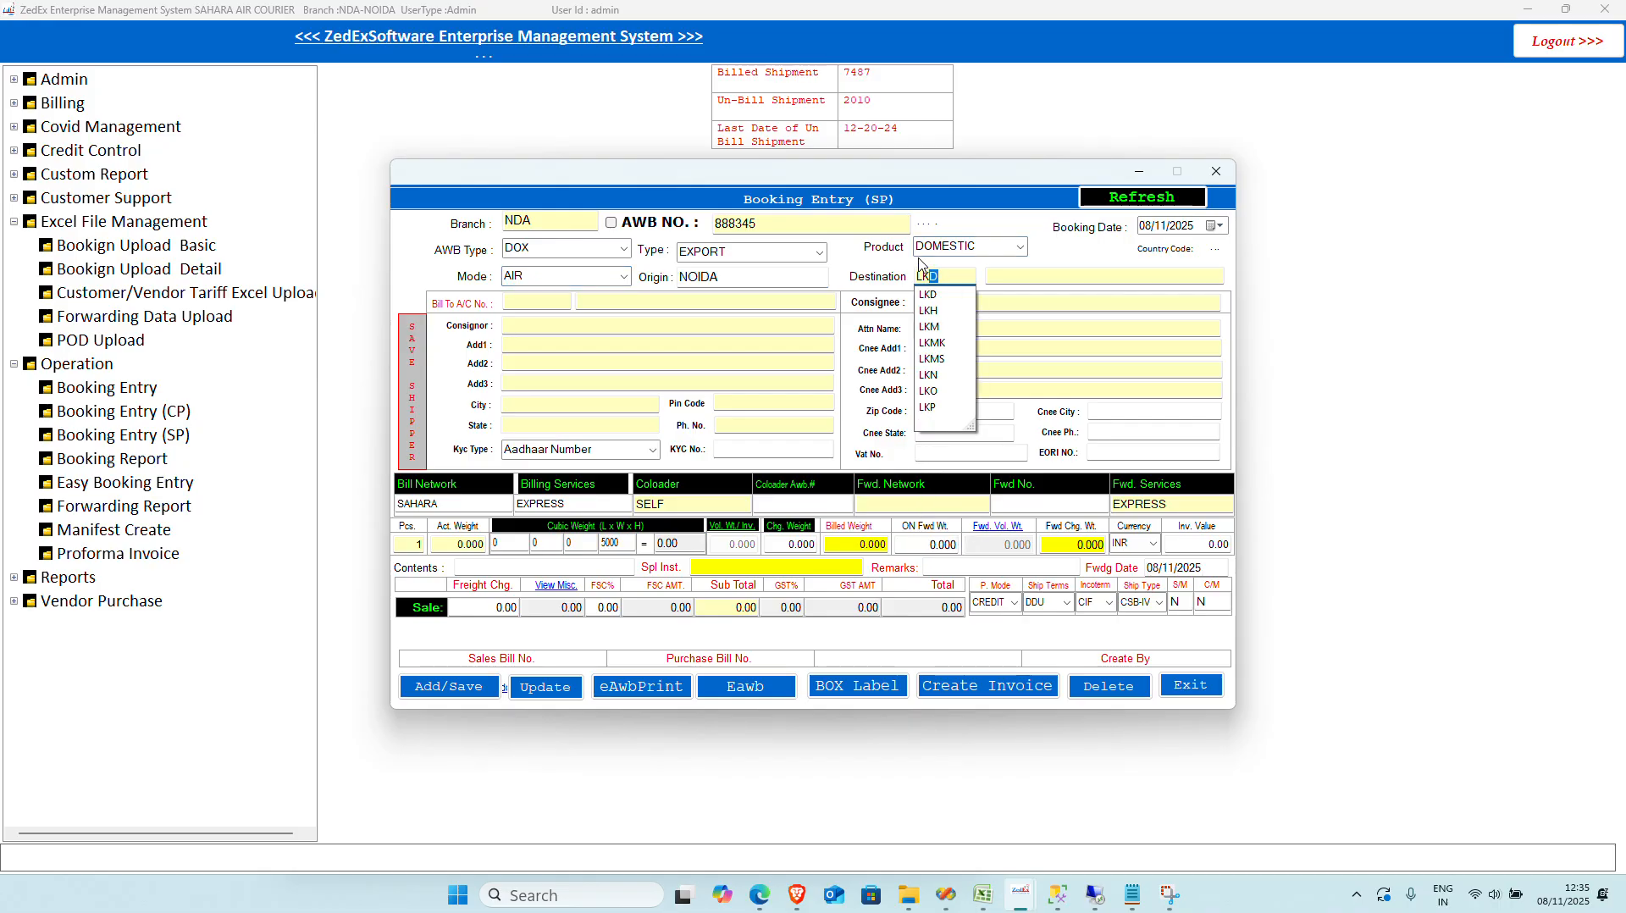
key("Tab")
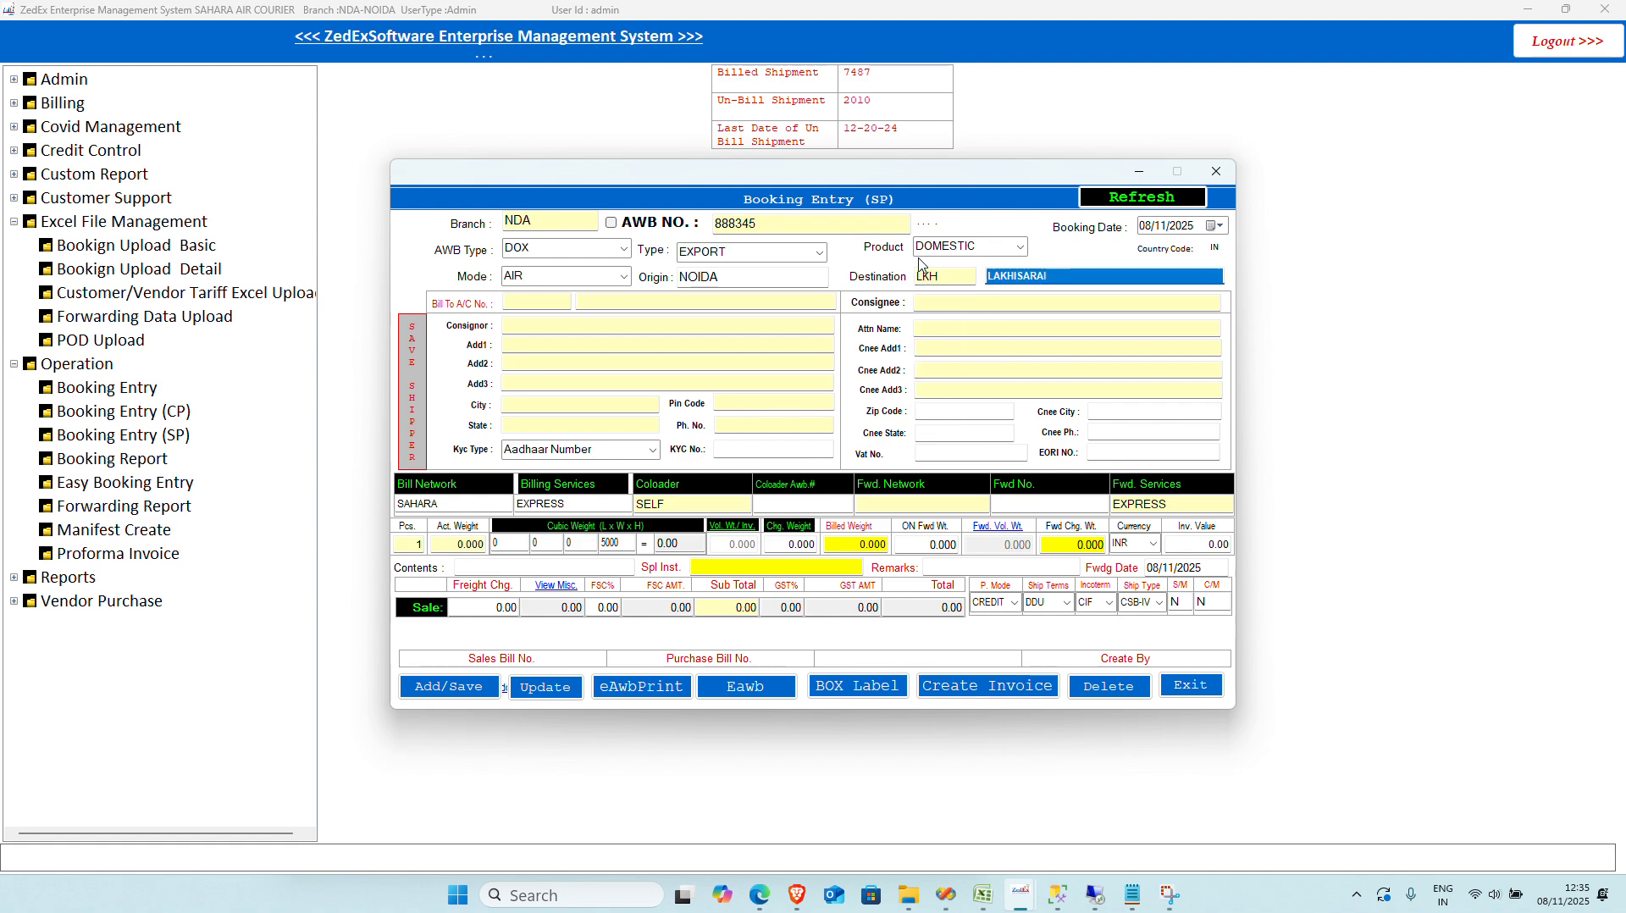
key("BackSpace")
type("LUCKNOW")
key("Return")
key("Return")
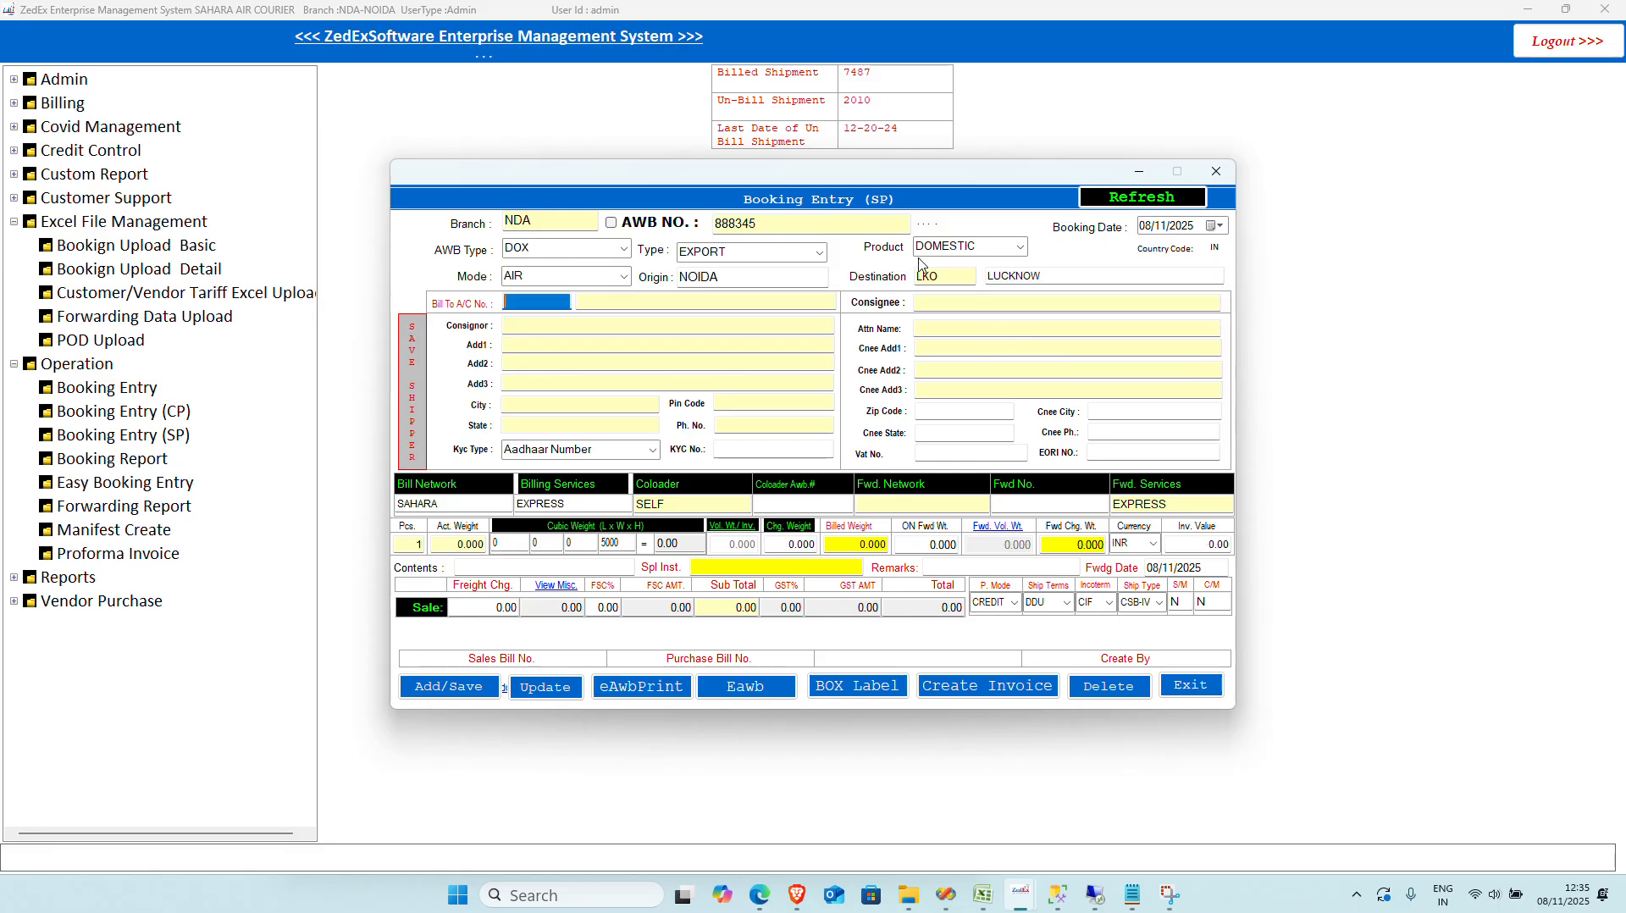
Step: Bill the booking to the customer account linked to tariff CC03, the second one suggested for Z
type("Z")
key("Down")
key("Down")
key("Return")
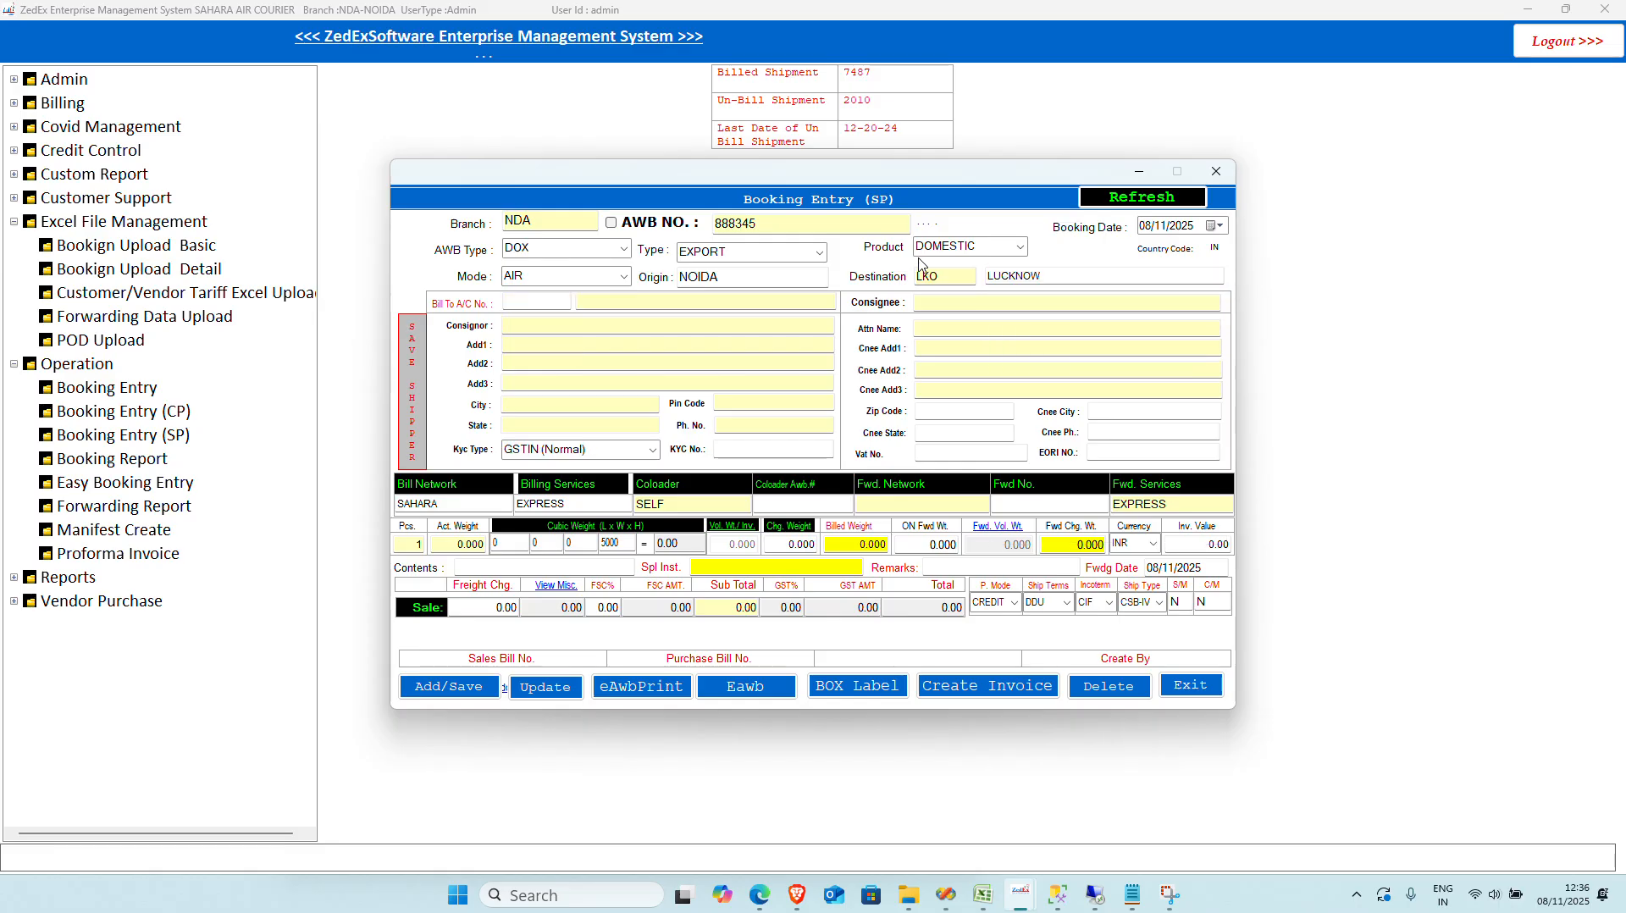
Step: Enter A as the consignor and keep the remaining consignor address and KYC fields as they are
type("A")
key("Return")
key("Return")
key("Return")
key("Return")
key("Return")
key("Return")
key("Return")
key("Return")
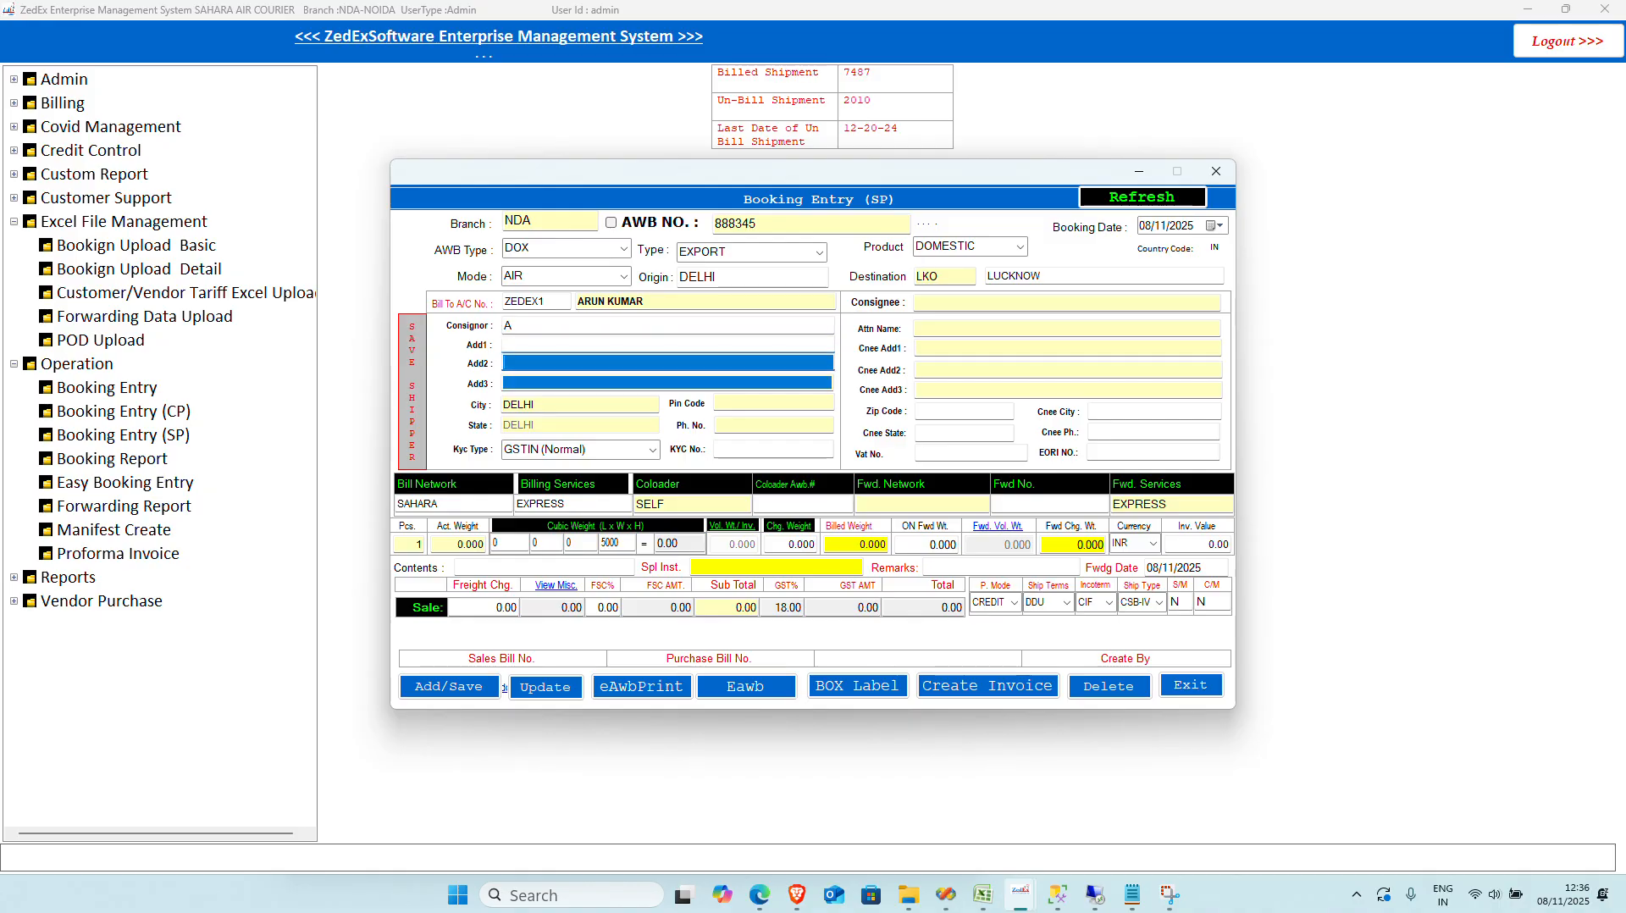
key("Return")
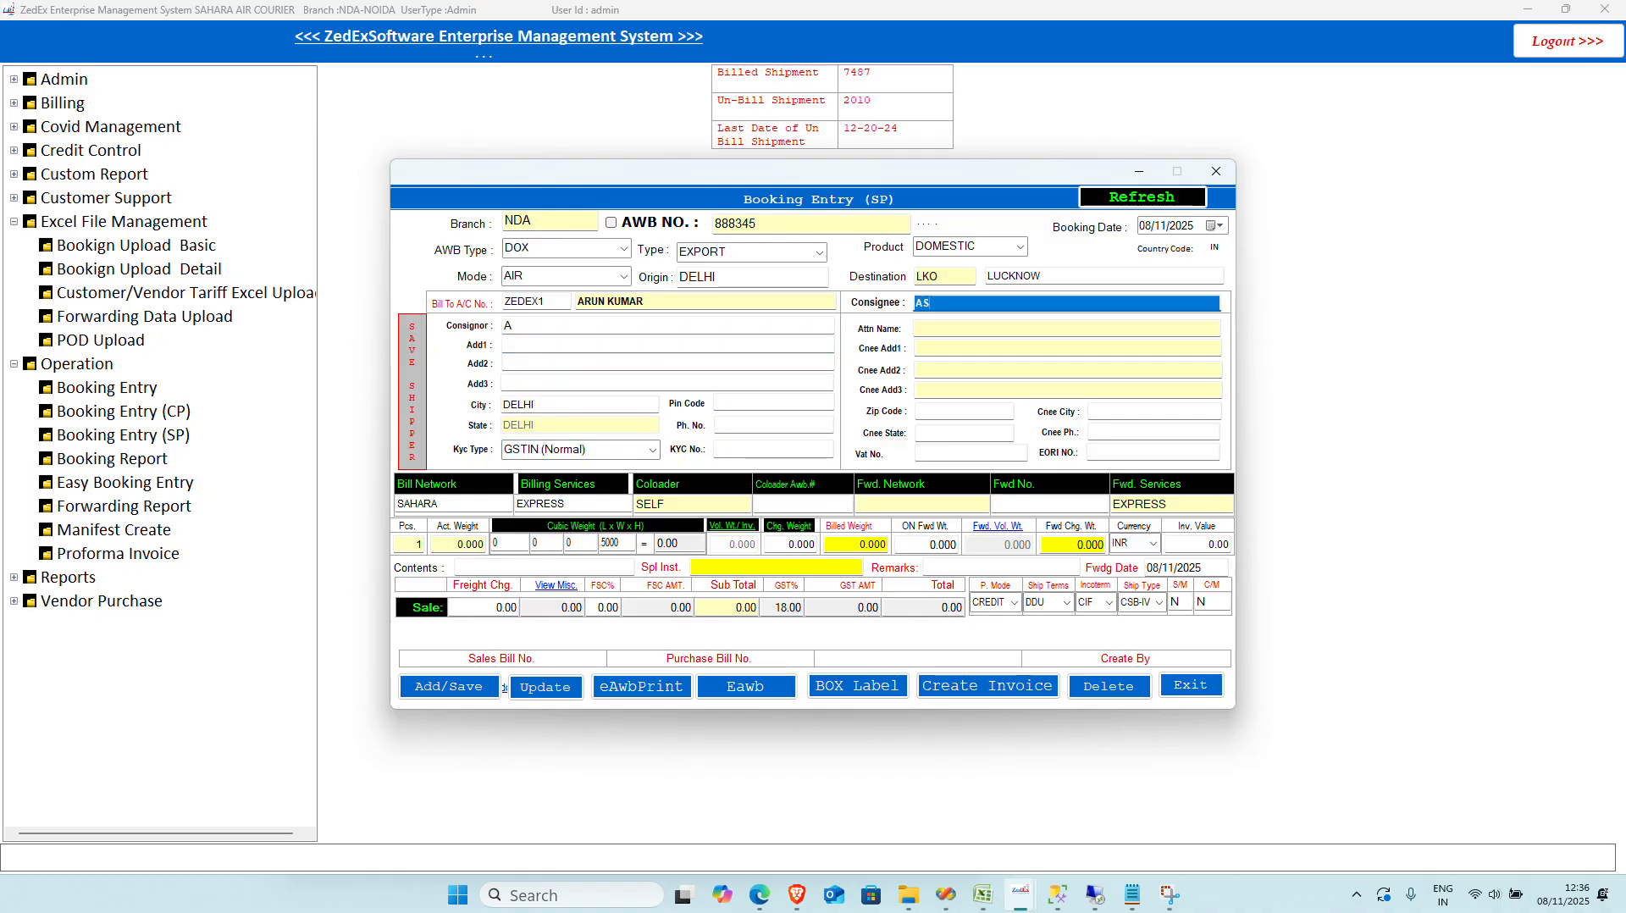
Step: Enter ASDF as the consignee and leave the consignee's address fields blank
type("ASDF")
key("Return")
key("Return")
key("Return")
key("Return")
key("Return")
key("Return")
key("Return")
key("Return")
key("Return")
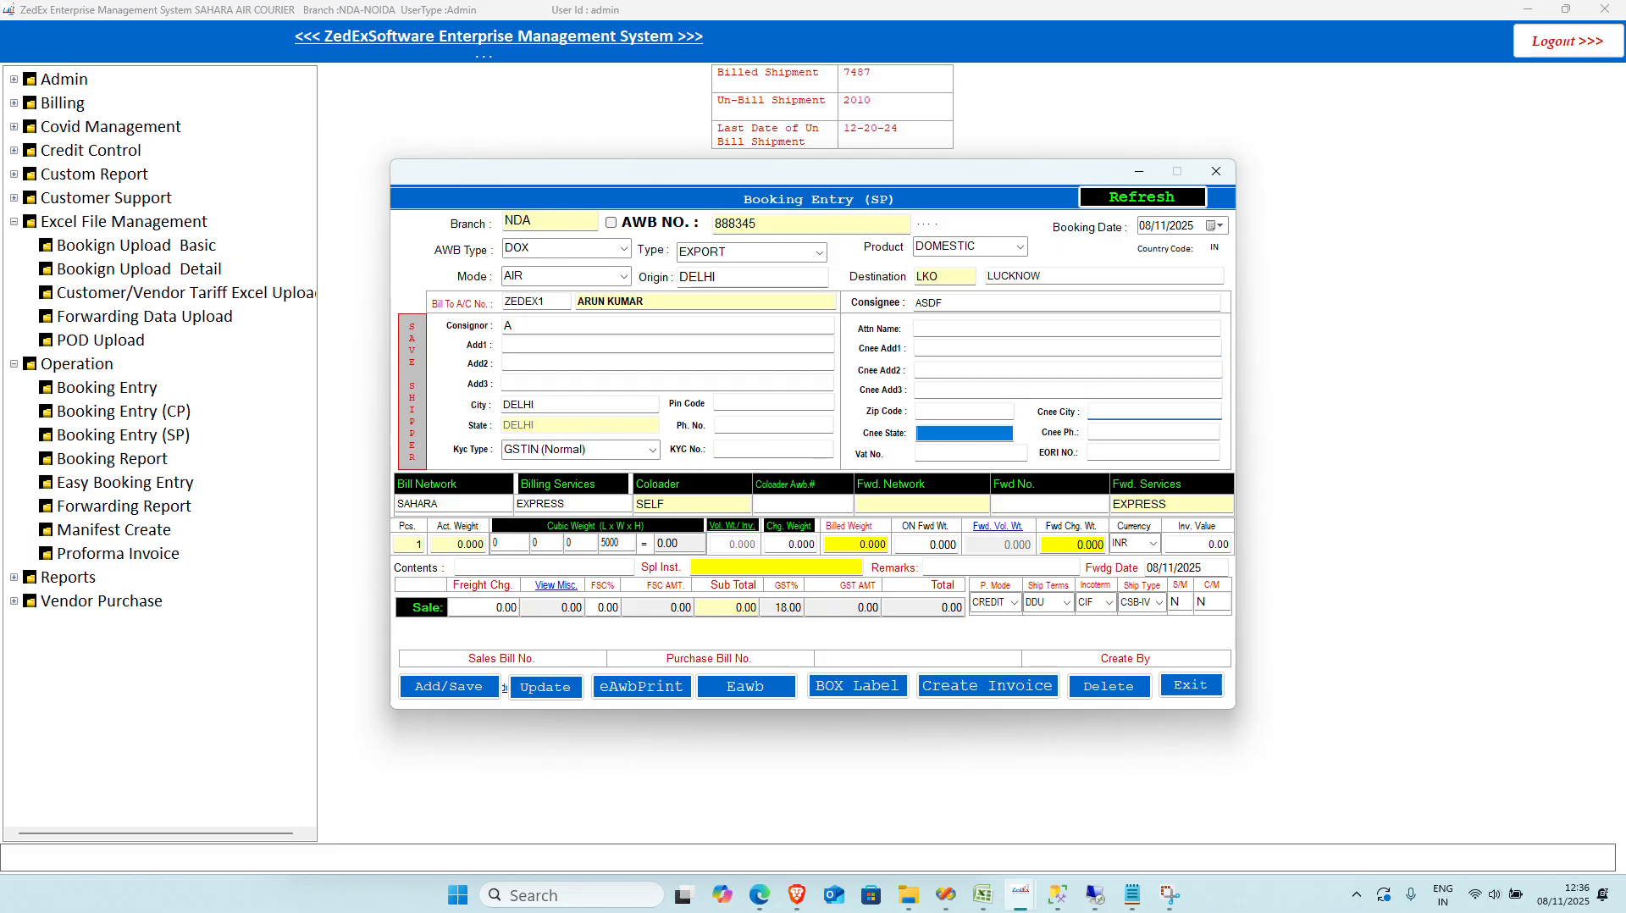
Step: Set the booking's bill network to BLUE DART
type("BBLUE DART")
key("Down")
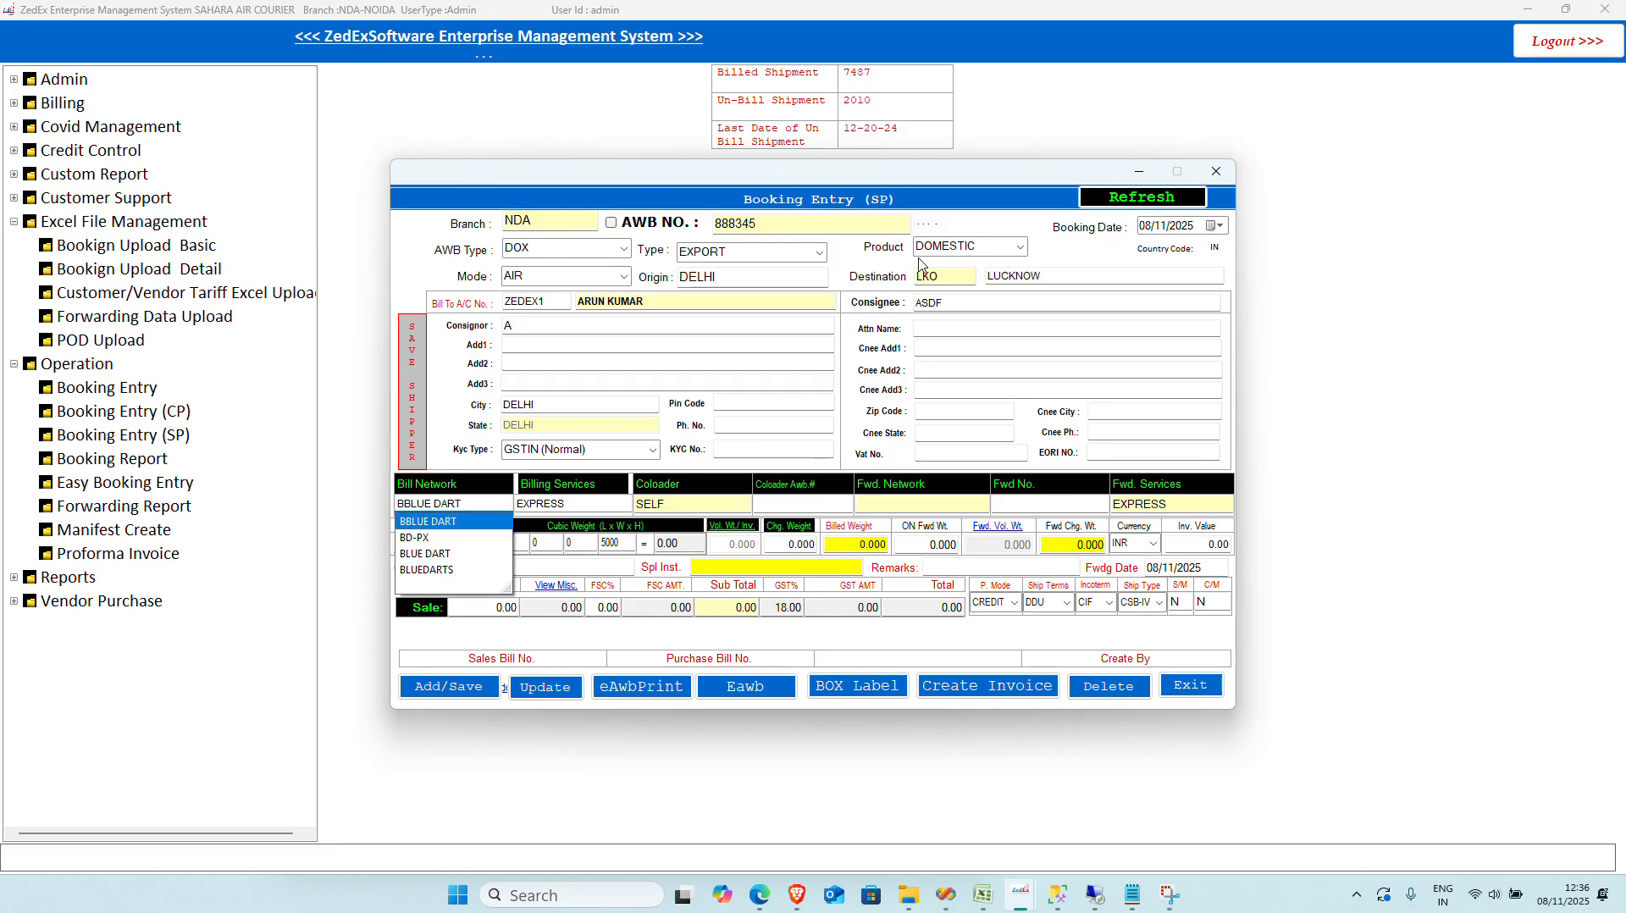
key("Down")
key("Down")
key("Return")
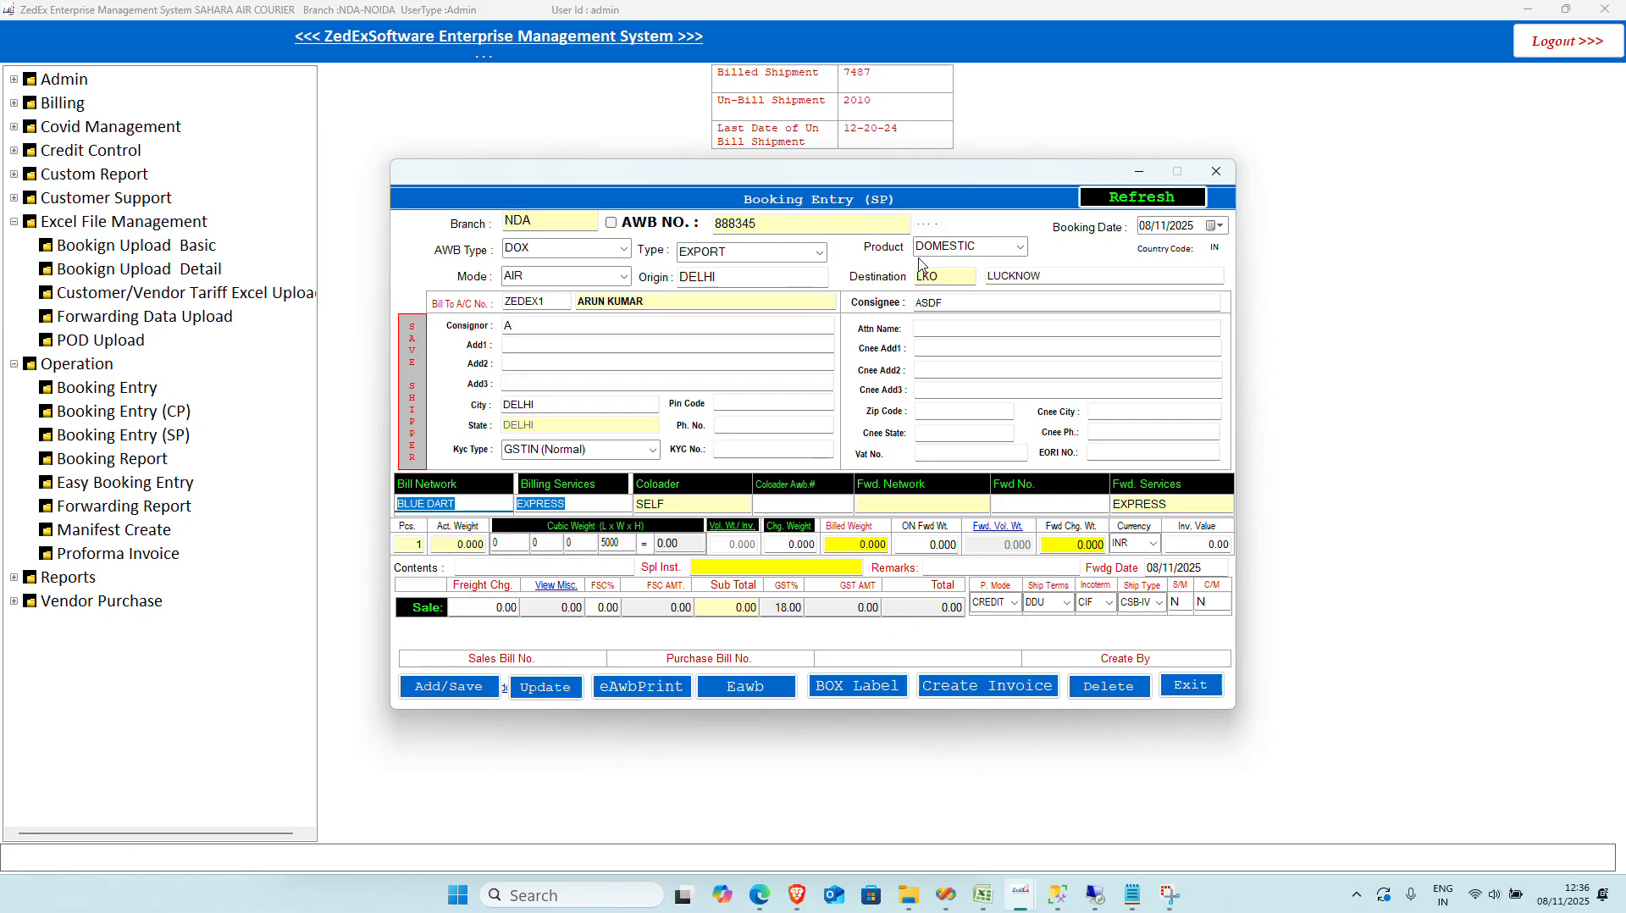
Step: Replace the EXPRESS billing service with TDD
key("Down")
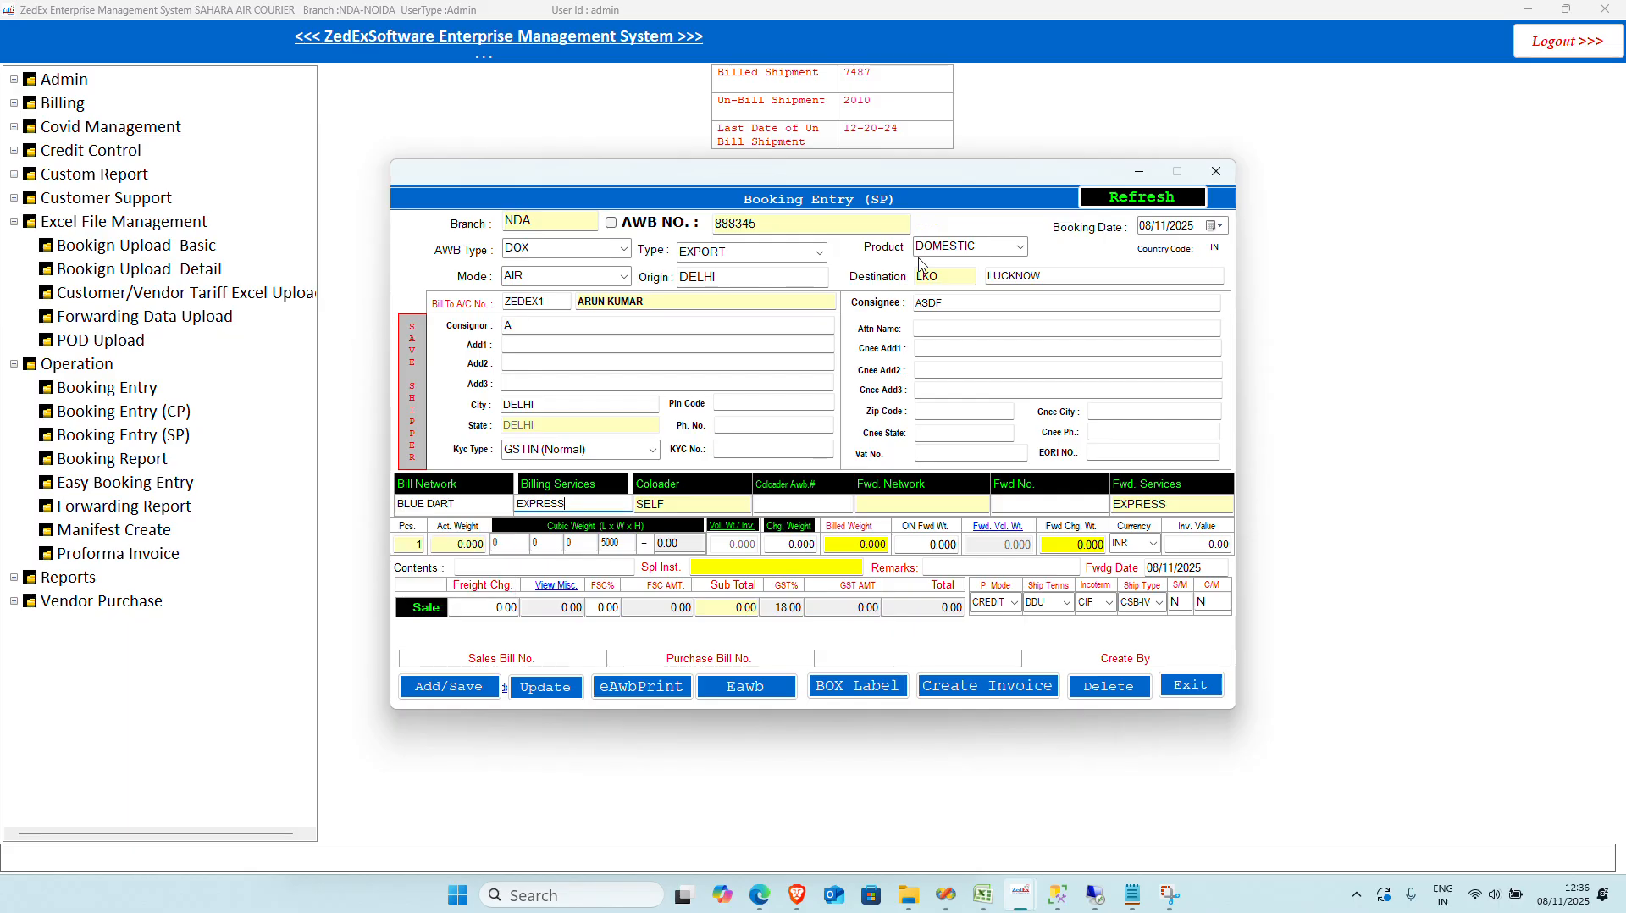
key("BackSpace")
key("BackSpace")
key("BackSpace")
key("BackSpace")
key("BackSpace")
key("BackSpace")
type("T")
key("Down")
key("Return")
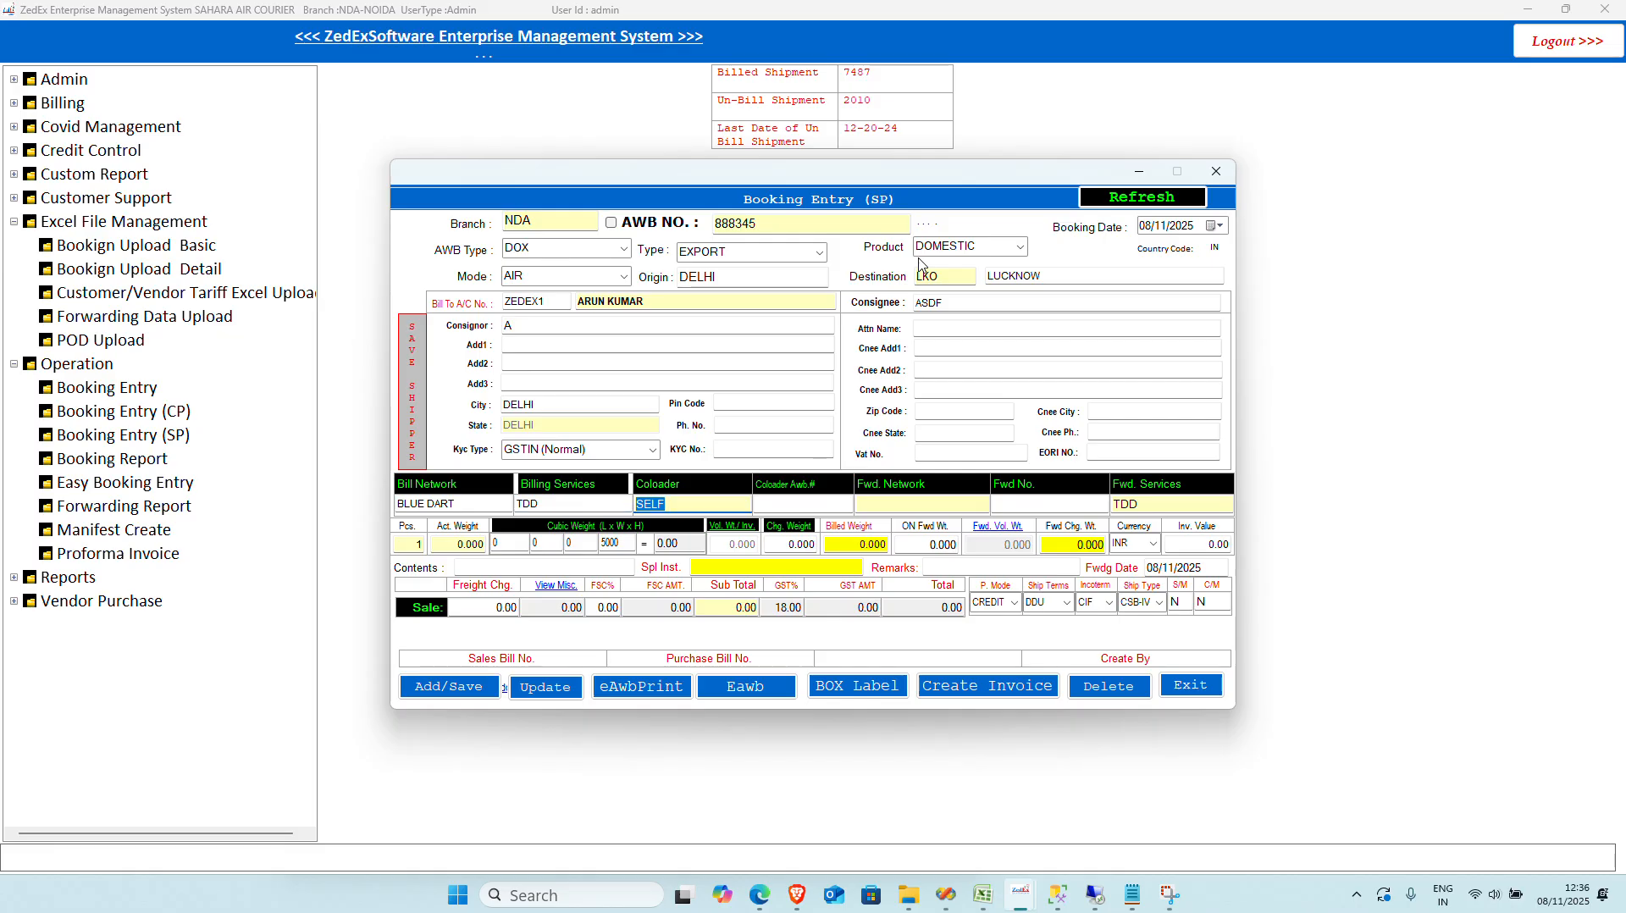
Step: Choose STAR as the booking's coloader
type("SAHARA")
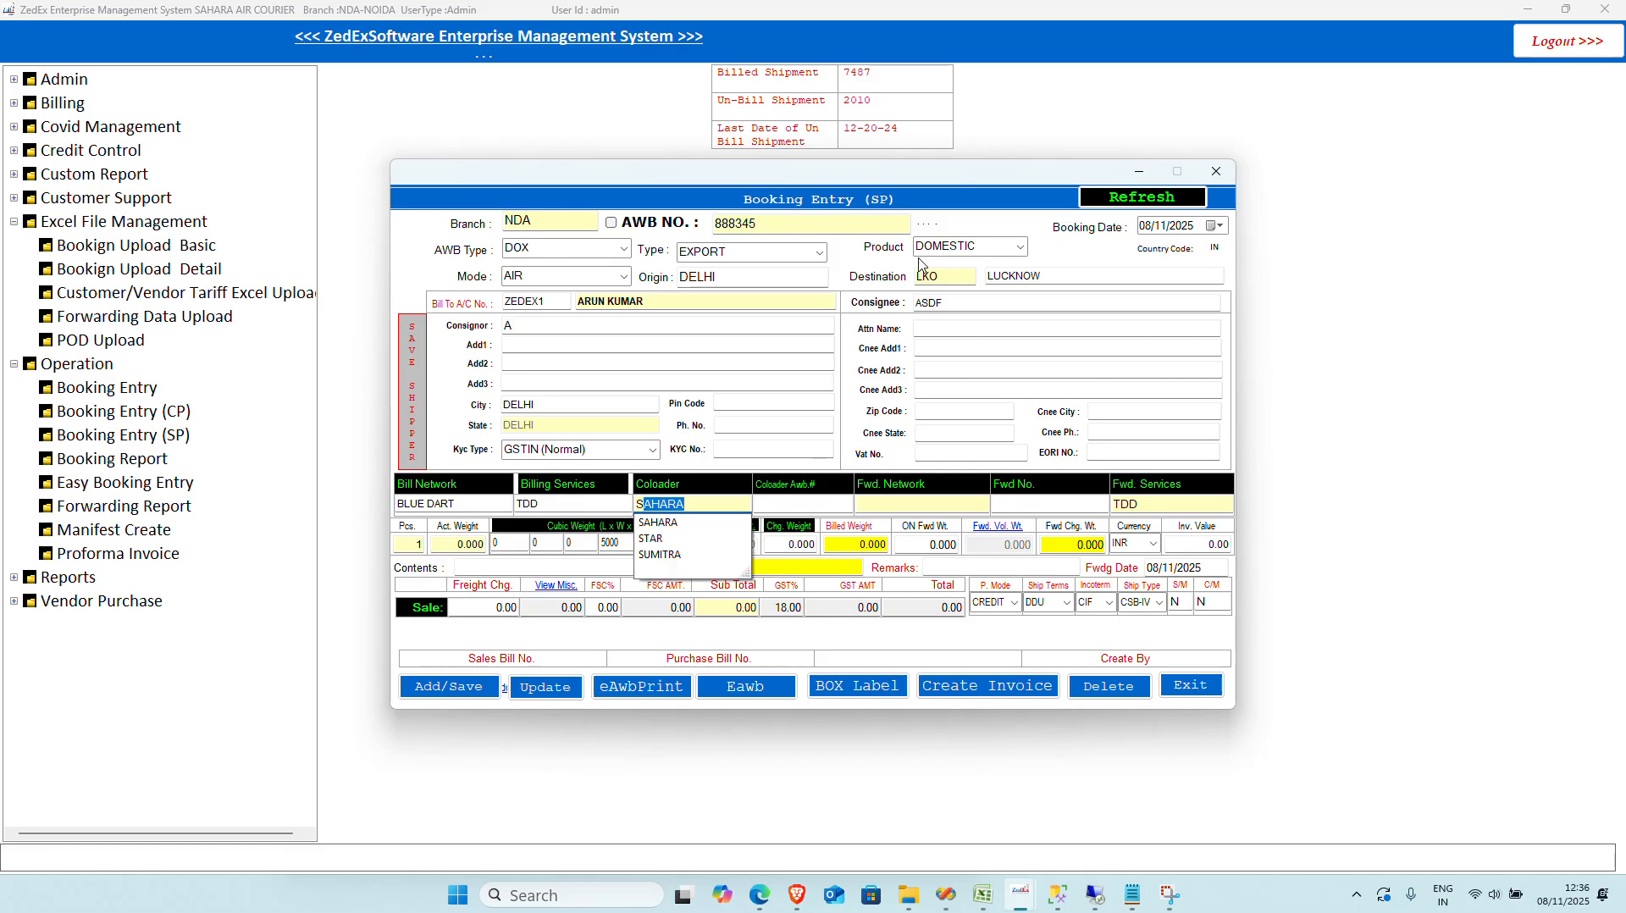
key("Down")
key("Down")
key("Return")
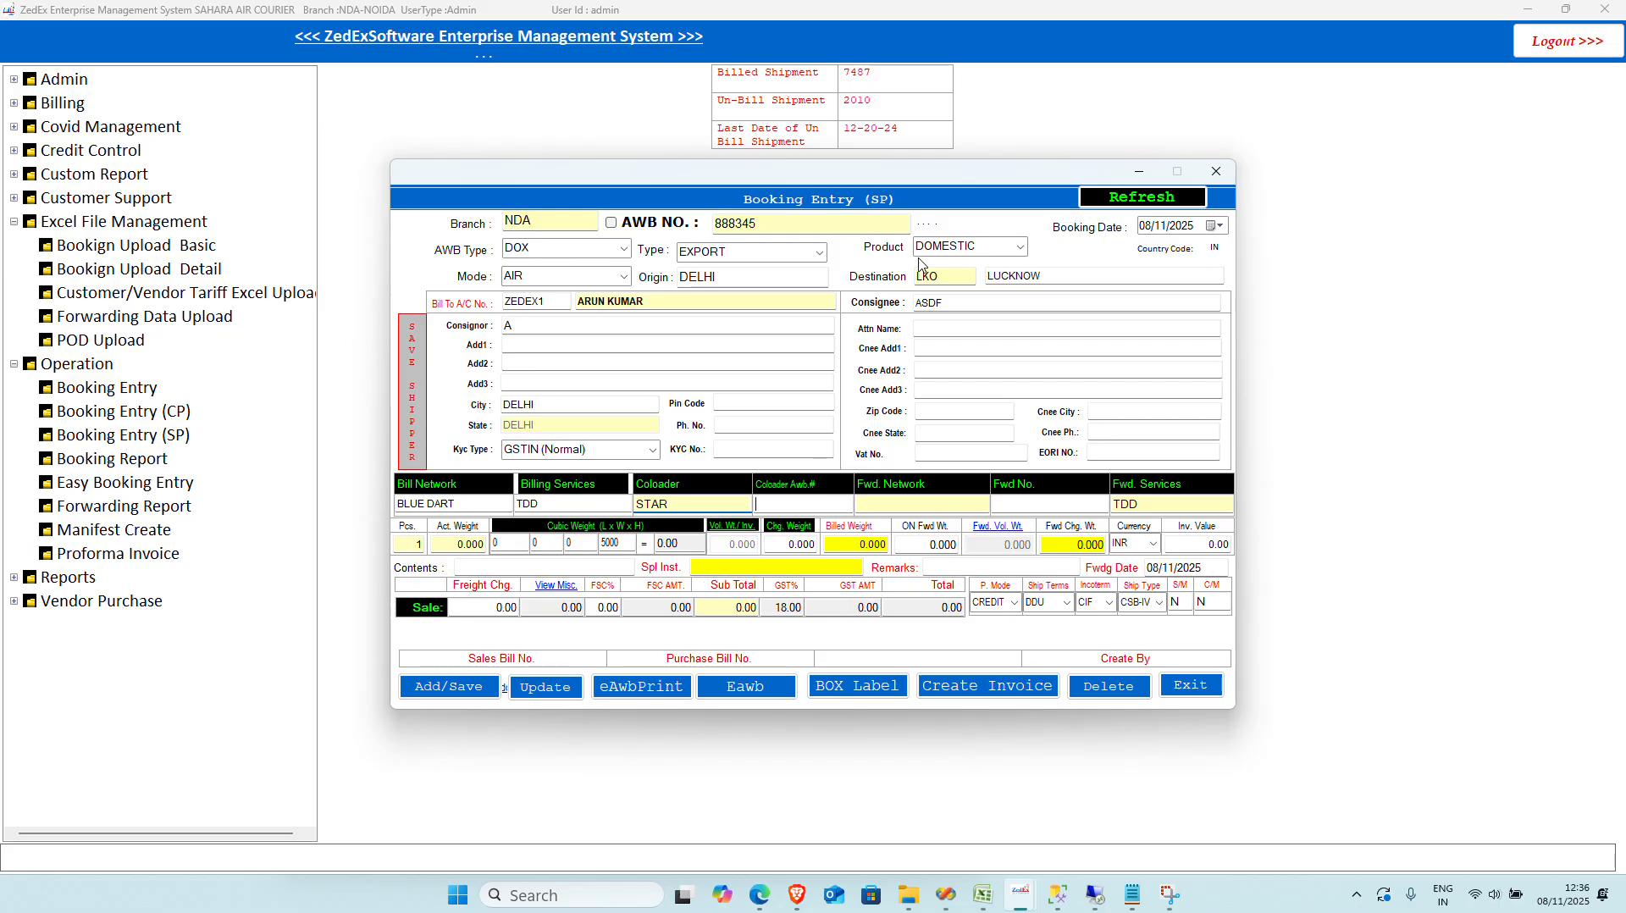
Step: Set the forwarding network to BLUE DART, leaving the coloader AWB and forwarding numbers blank and the forwarding service as it is
key("Return")
type("BLUE DART")
key("Down")
key("Return")
key("Return")
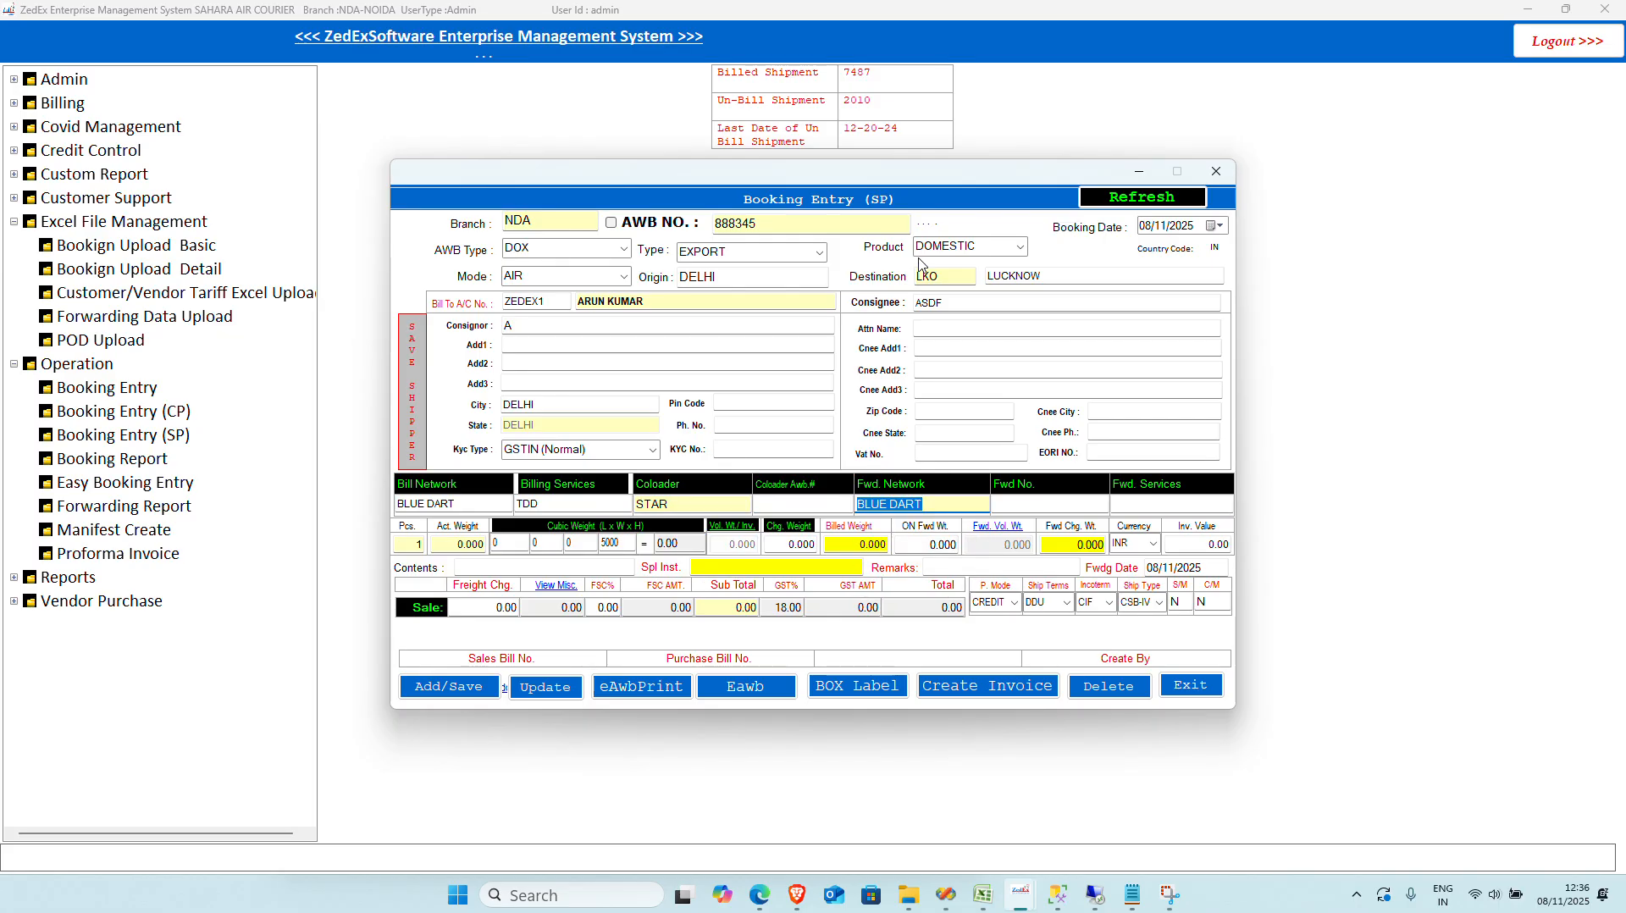
key("Return")
key("Return")
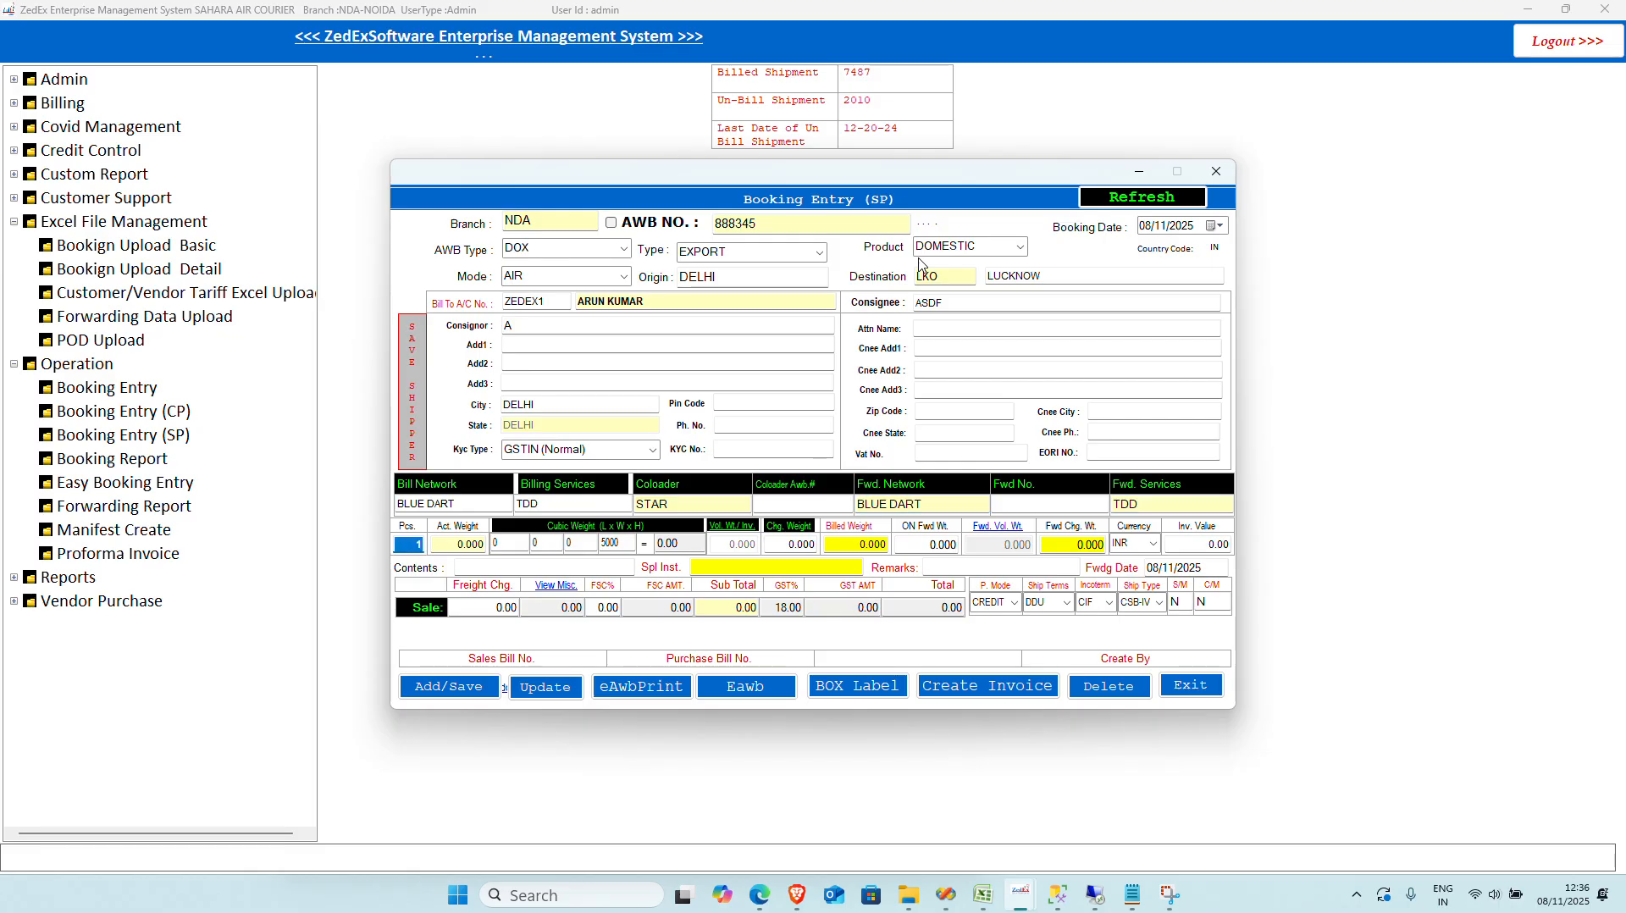
Step: Keep one piece, enter an actual weight of 2 and accept the billed weight so the freight charge is calculated
key("Return")
type("2")
key("Return")
key("Return")
key("Return")
key("Return")
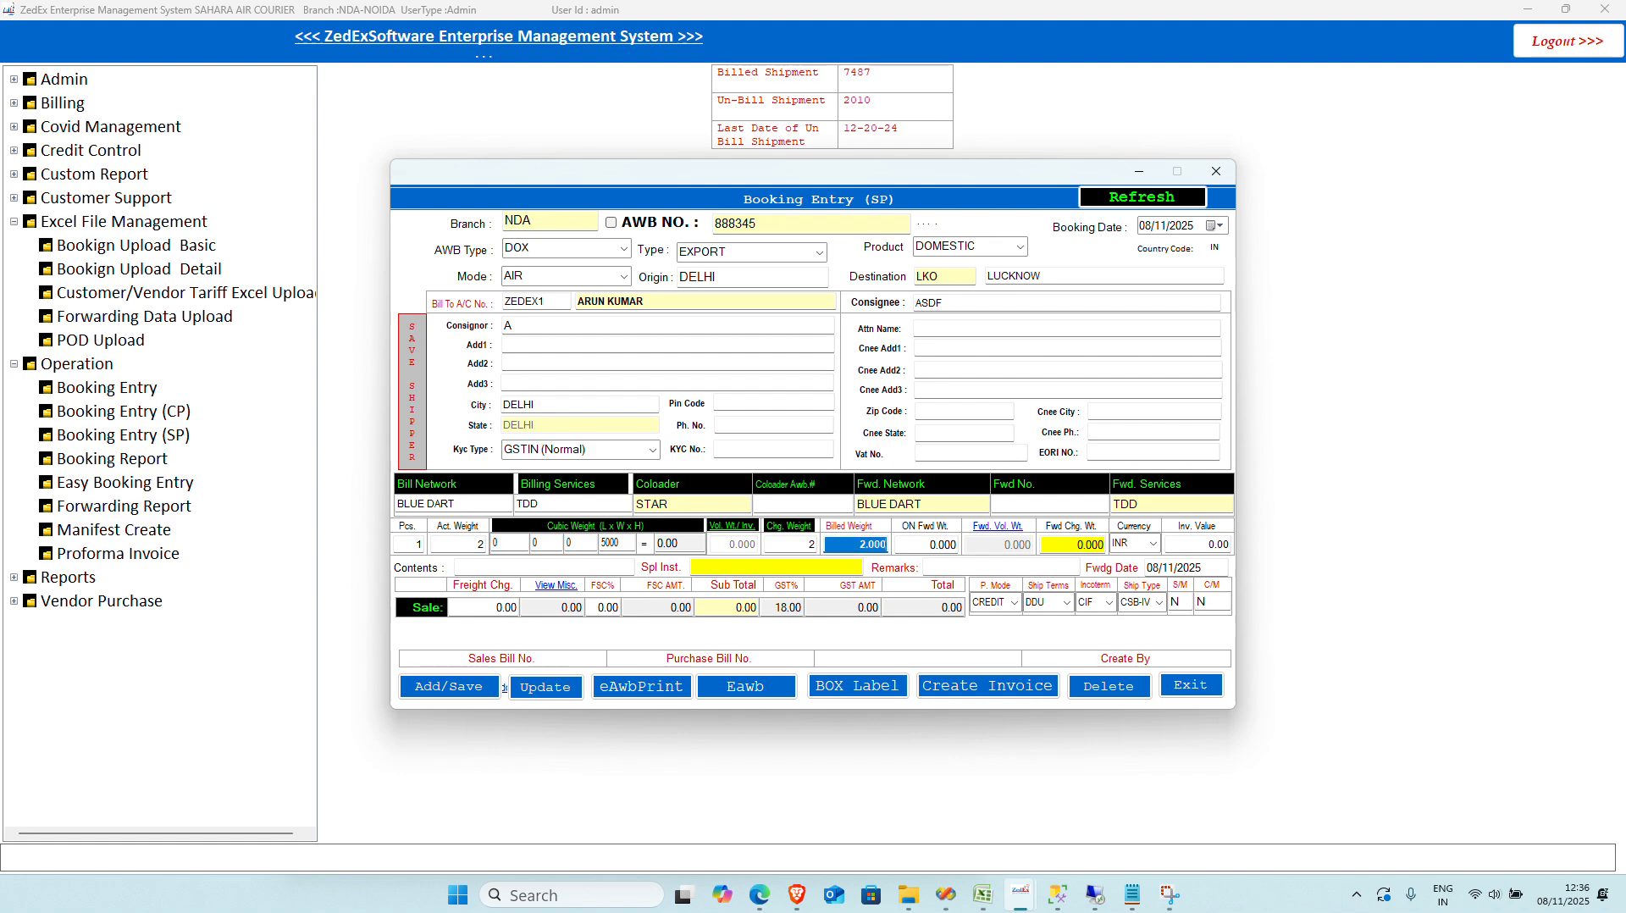
key("Return")
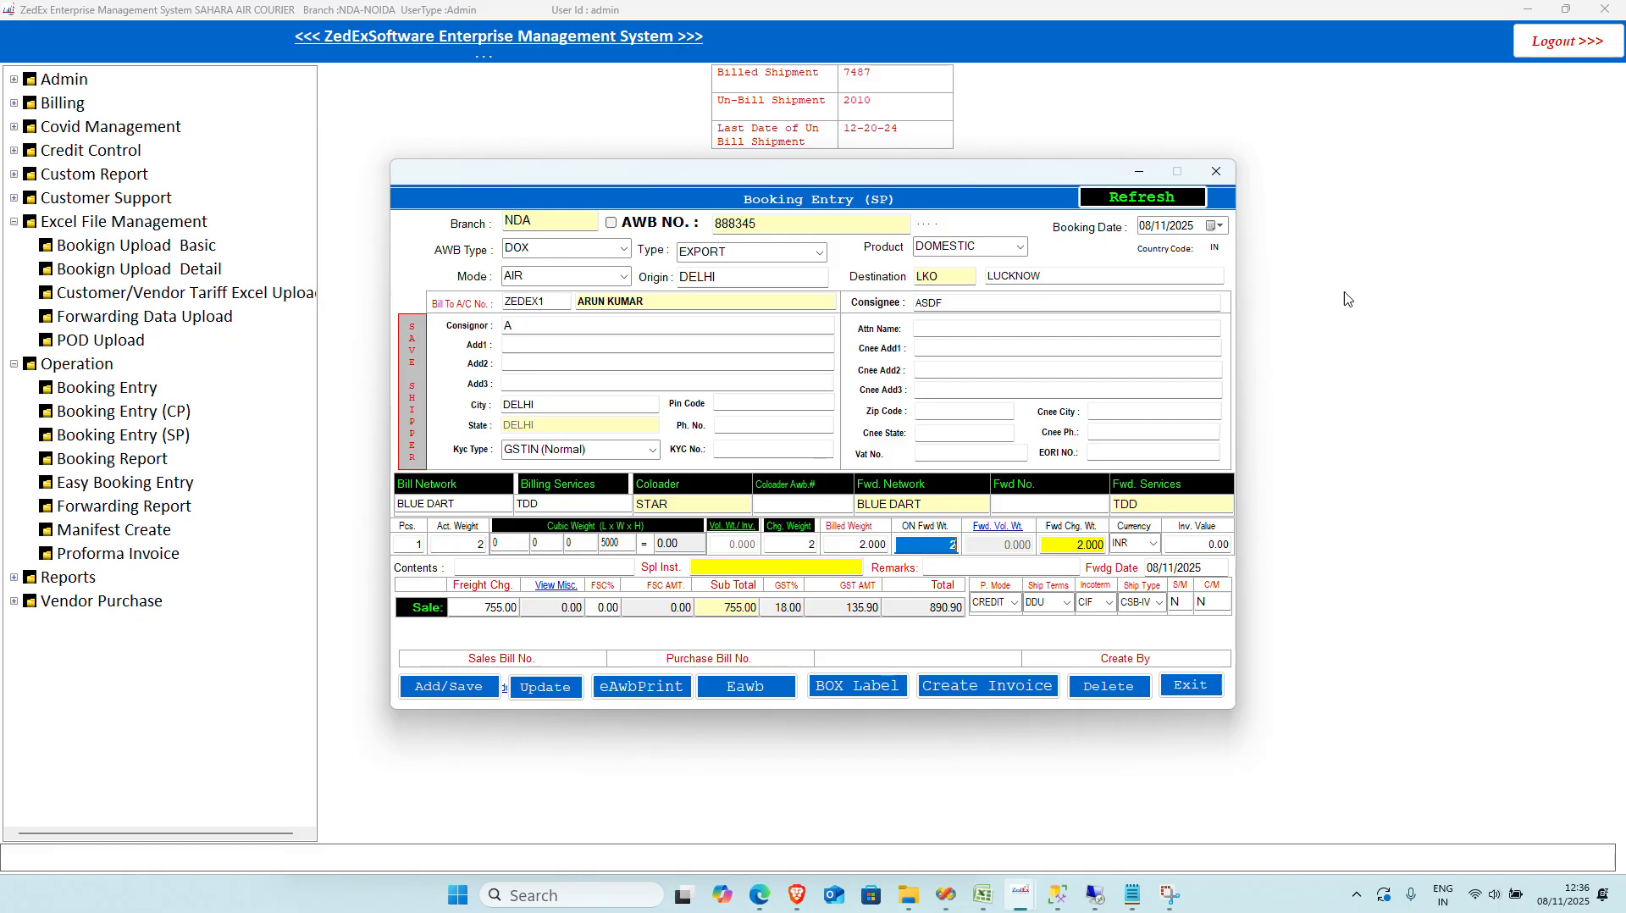
Step: Bring back the CC03 tariff listing and sort its rates by service to reach the TDD rows
mouse_move(1031, 901)
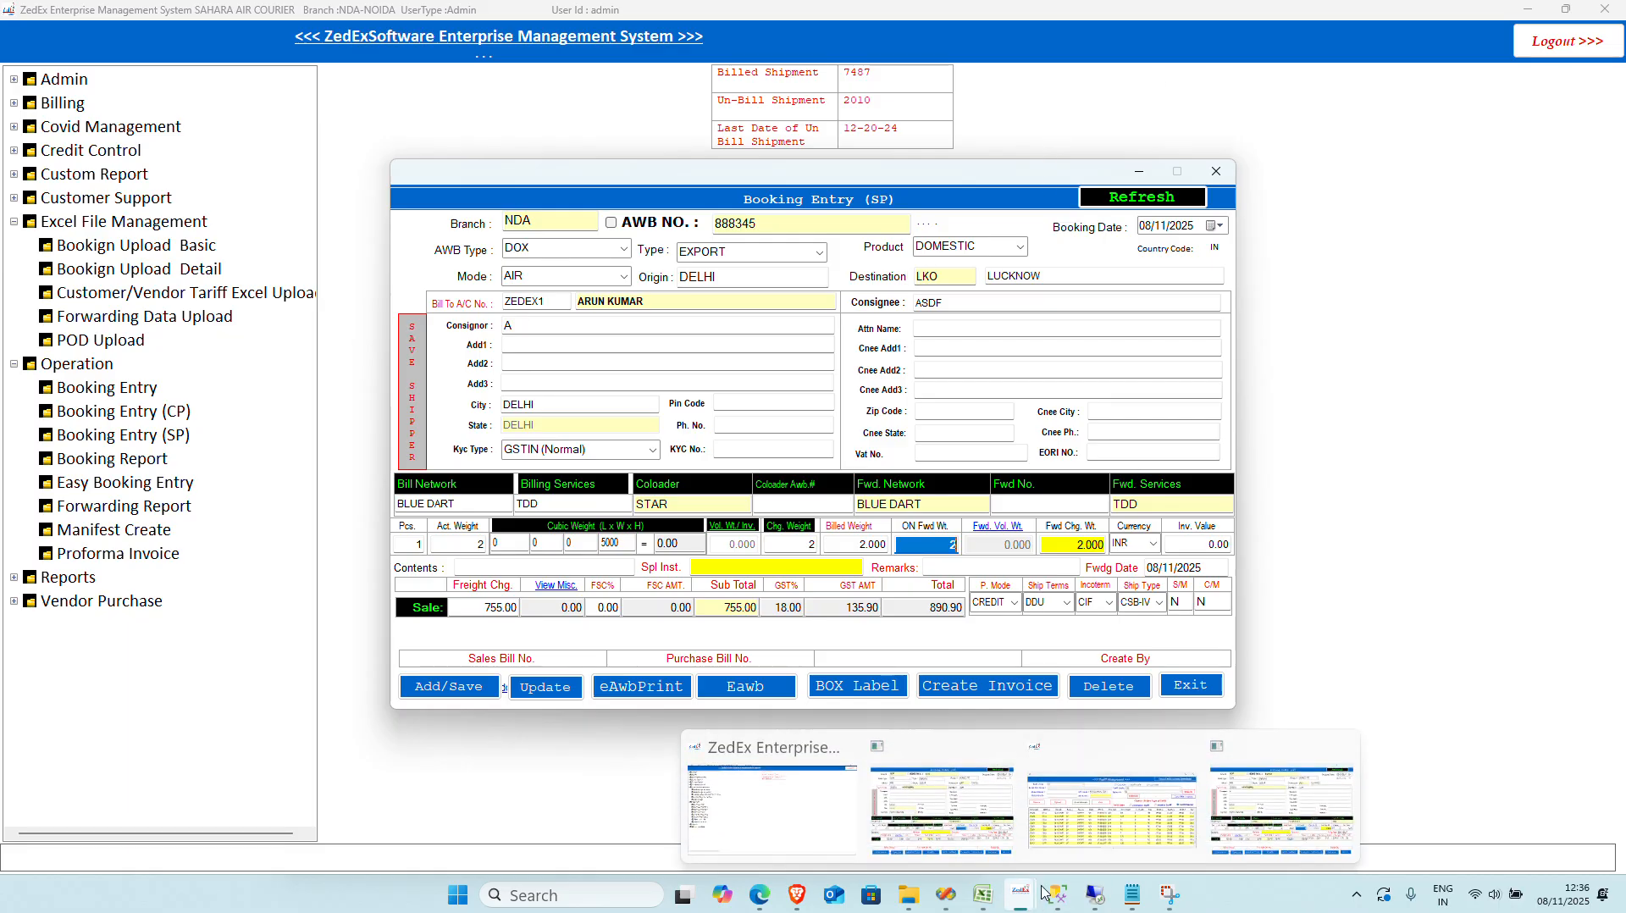
left_click(1160, 821)
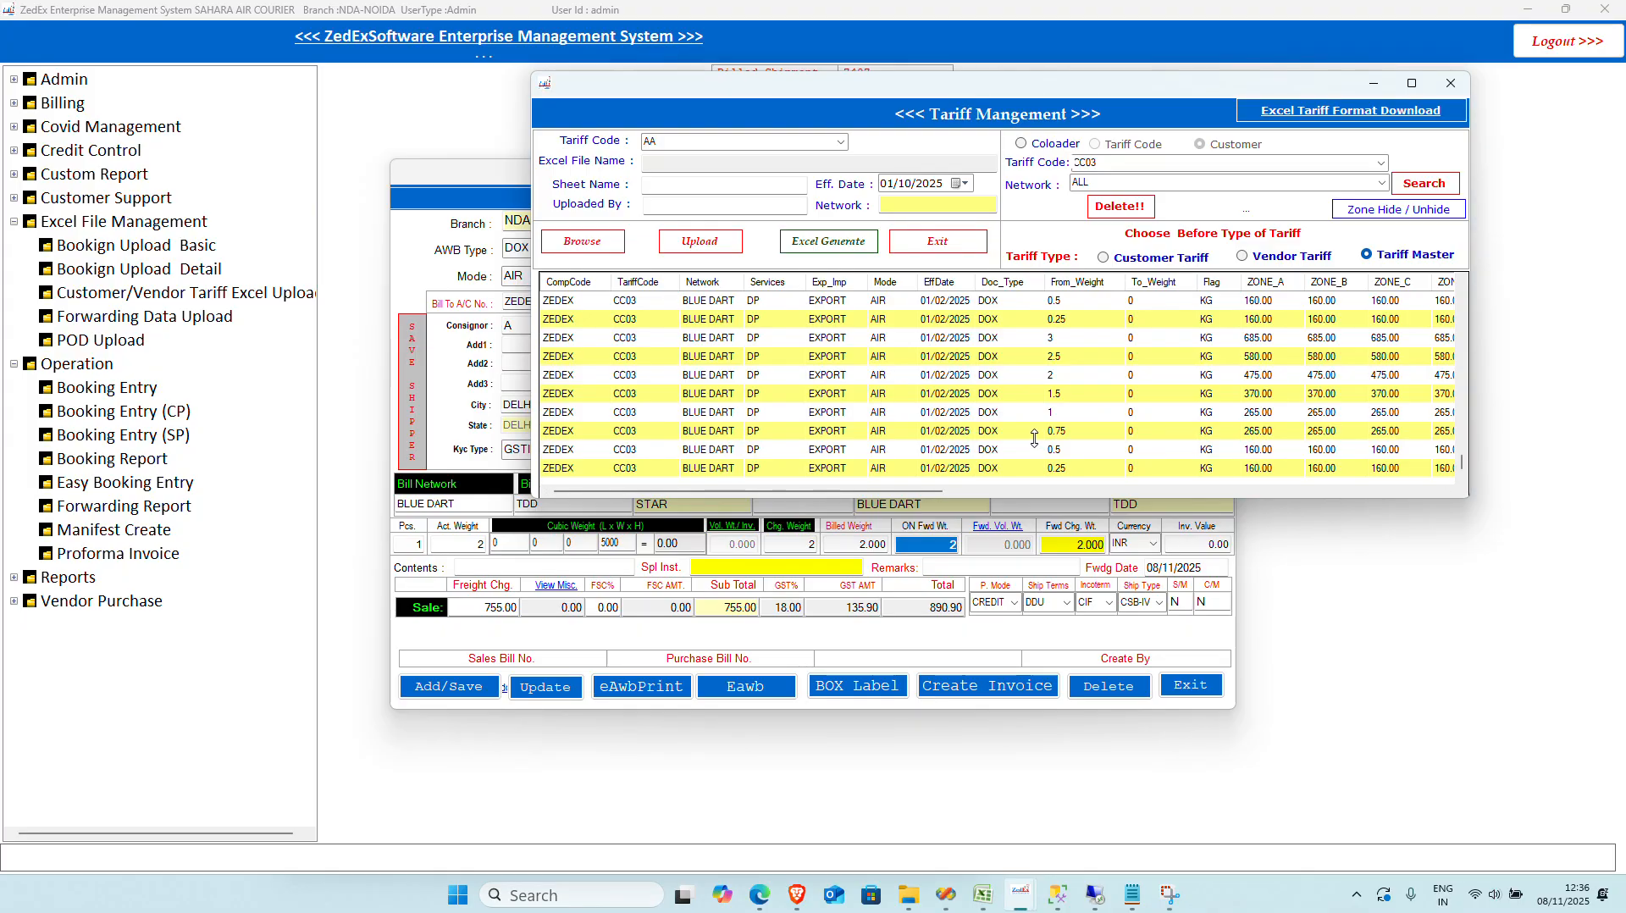
left_click(1059, 433)
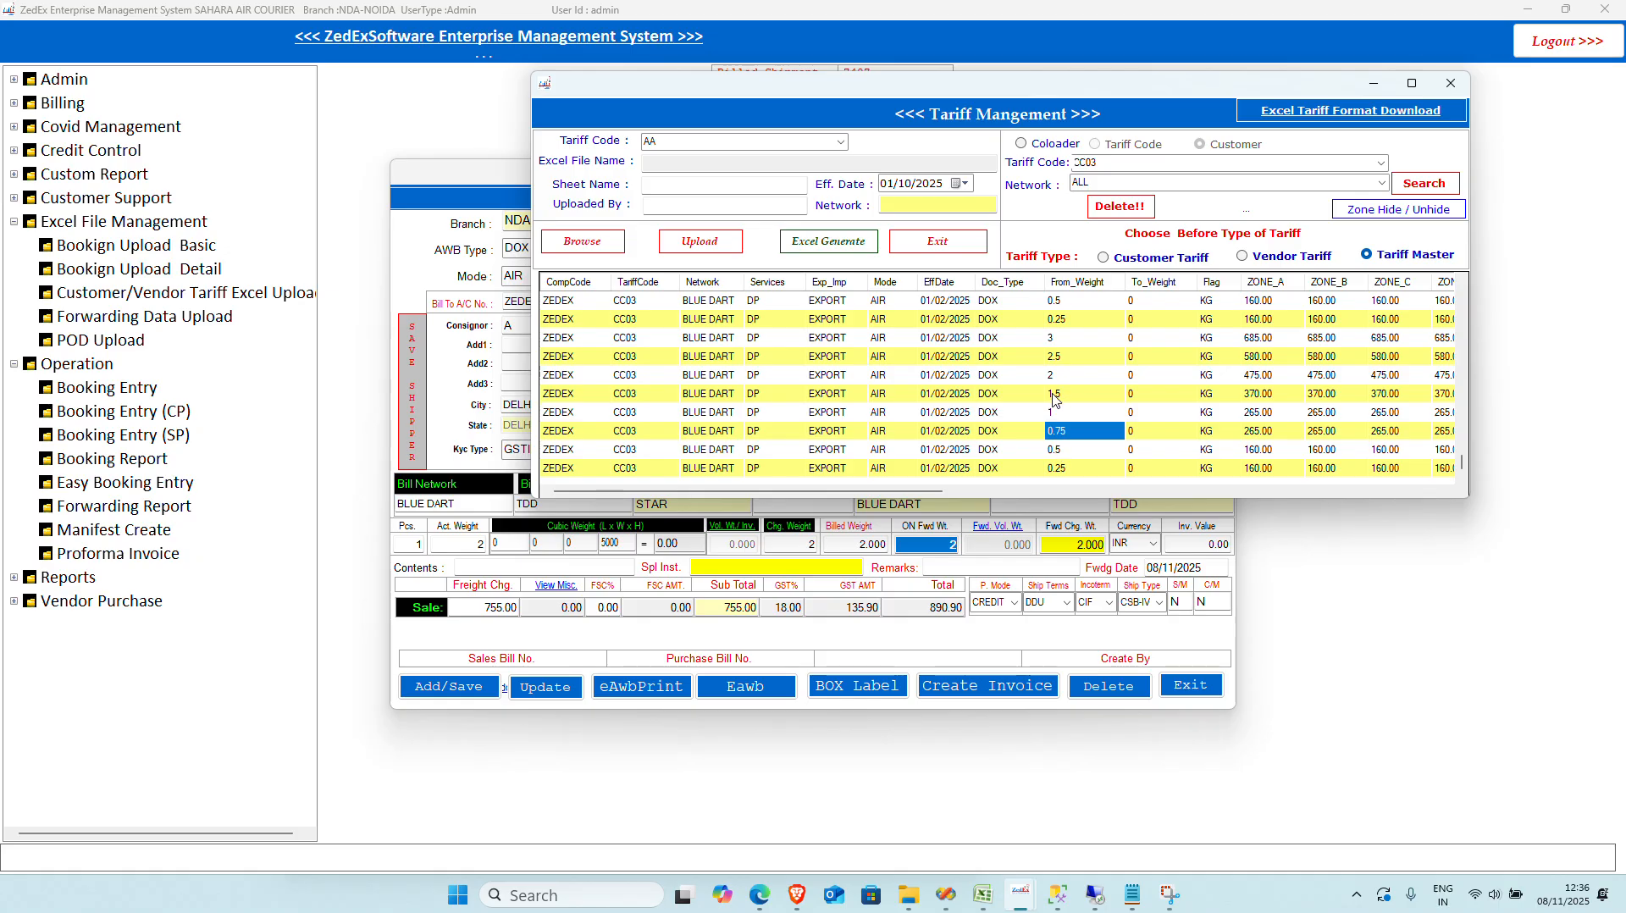
left_click(1056, 377)
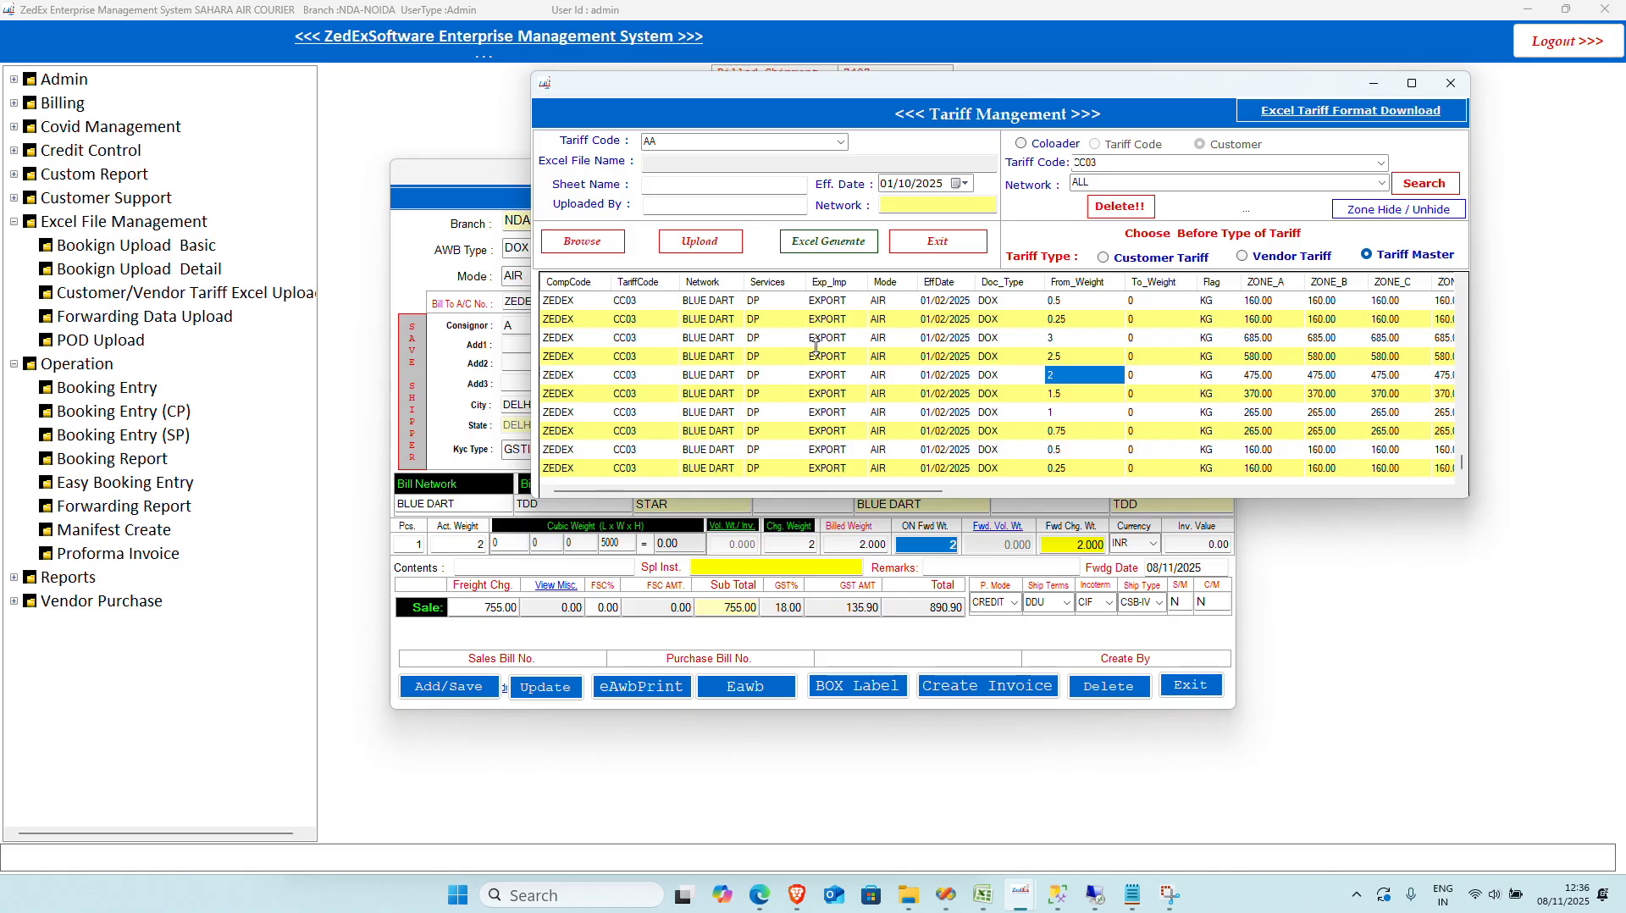
left_click(753, 395)
left_click(775, 284)
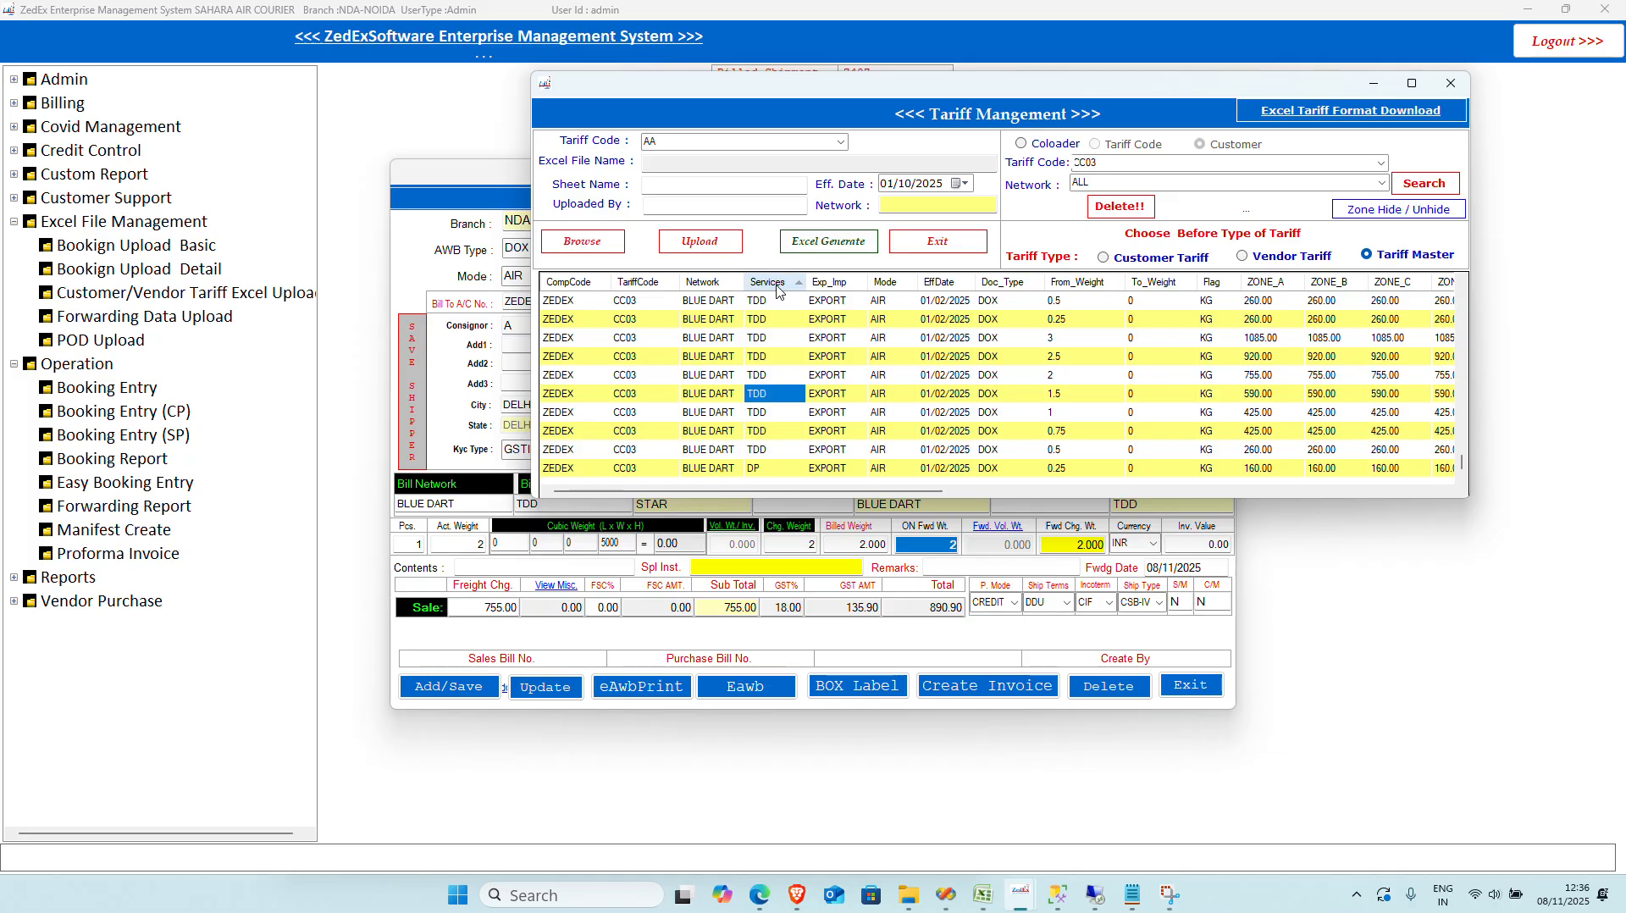
left_click(775, 284)
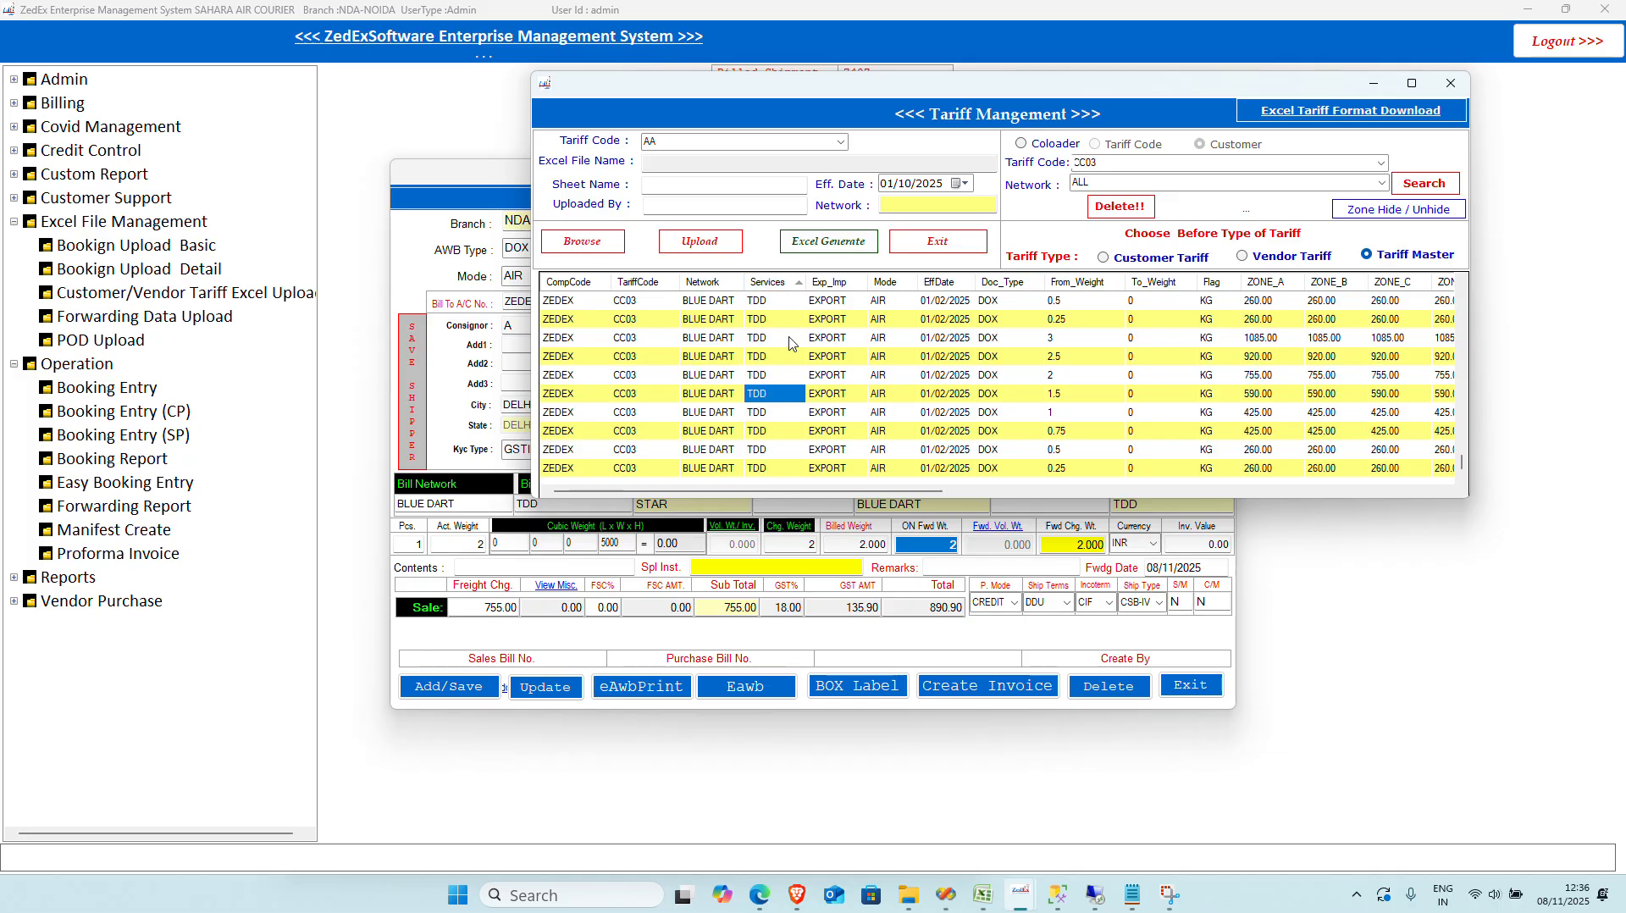
Step: Examine the zone rates in the 2 kg DOX row of the TDD service to compare with the booking's freight charge
left_click(1053, 381)
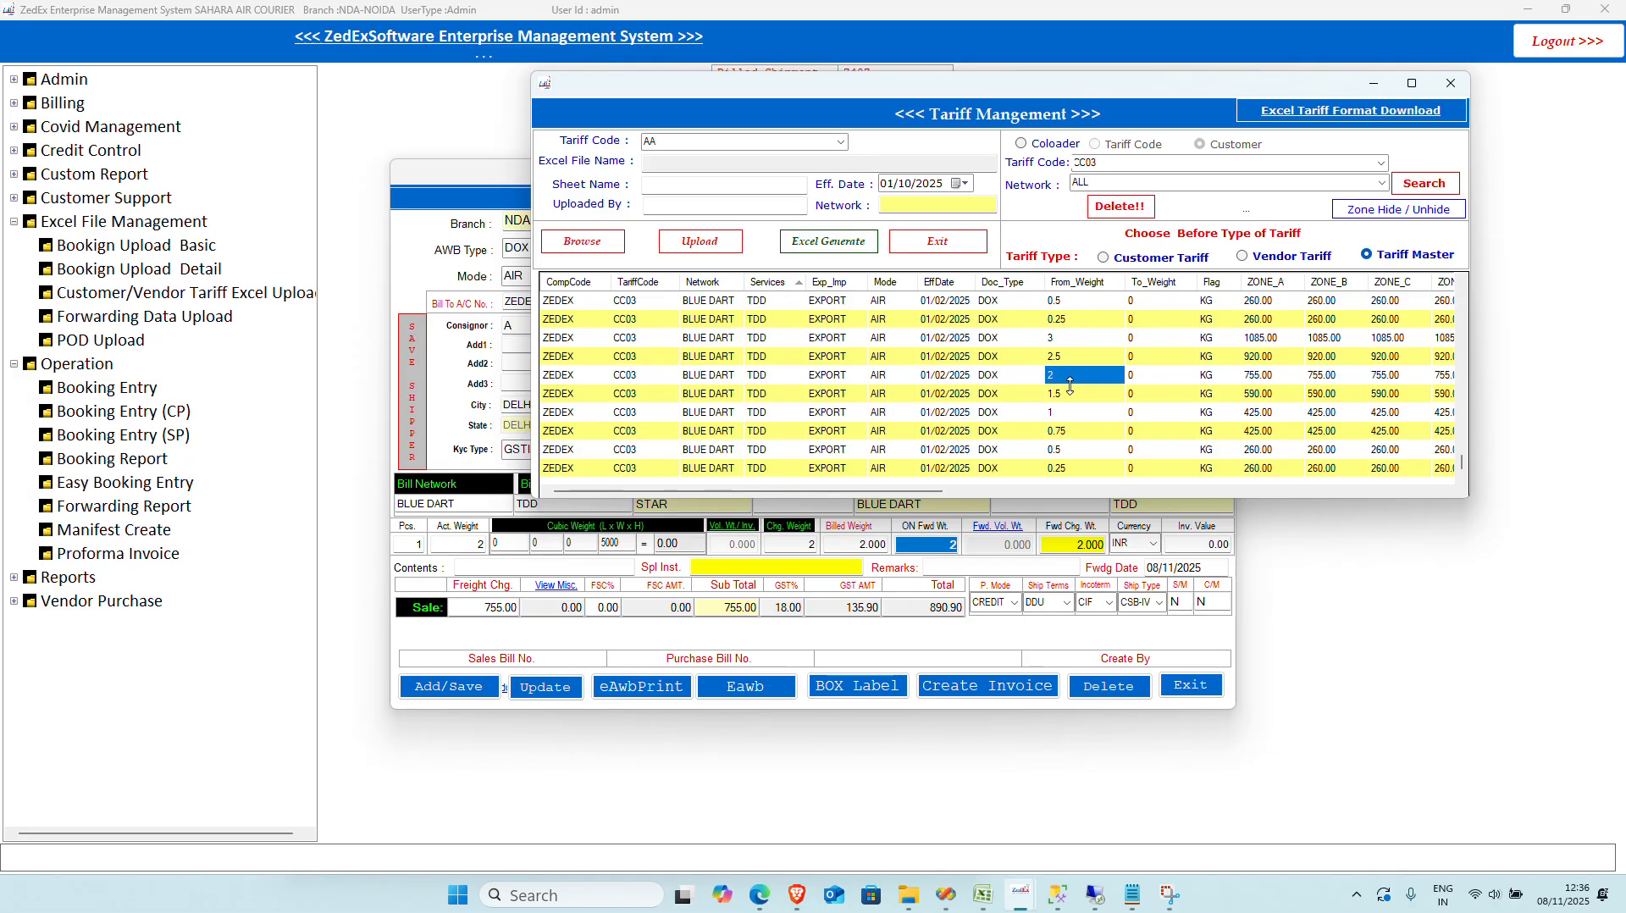
left_click_drag(1252, 383, 1377, 383)
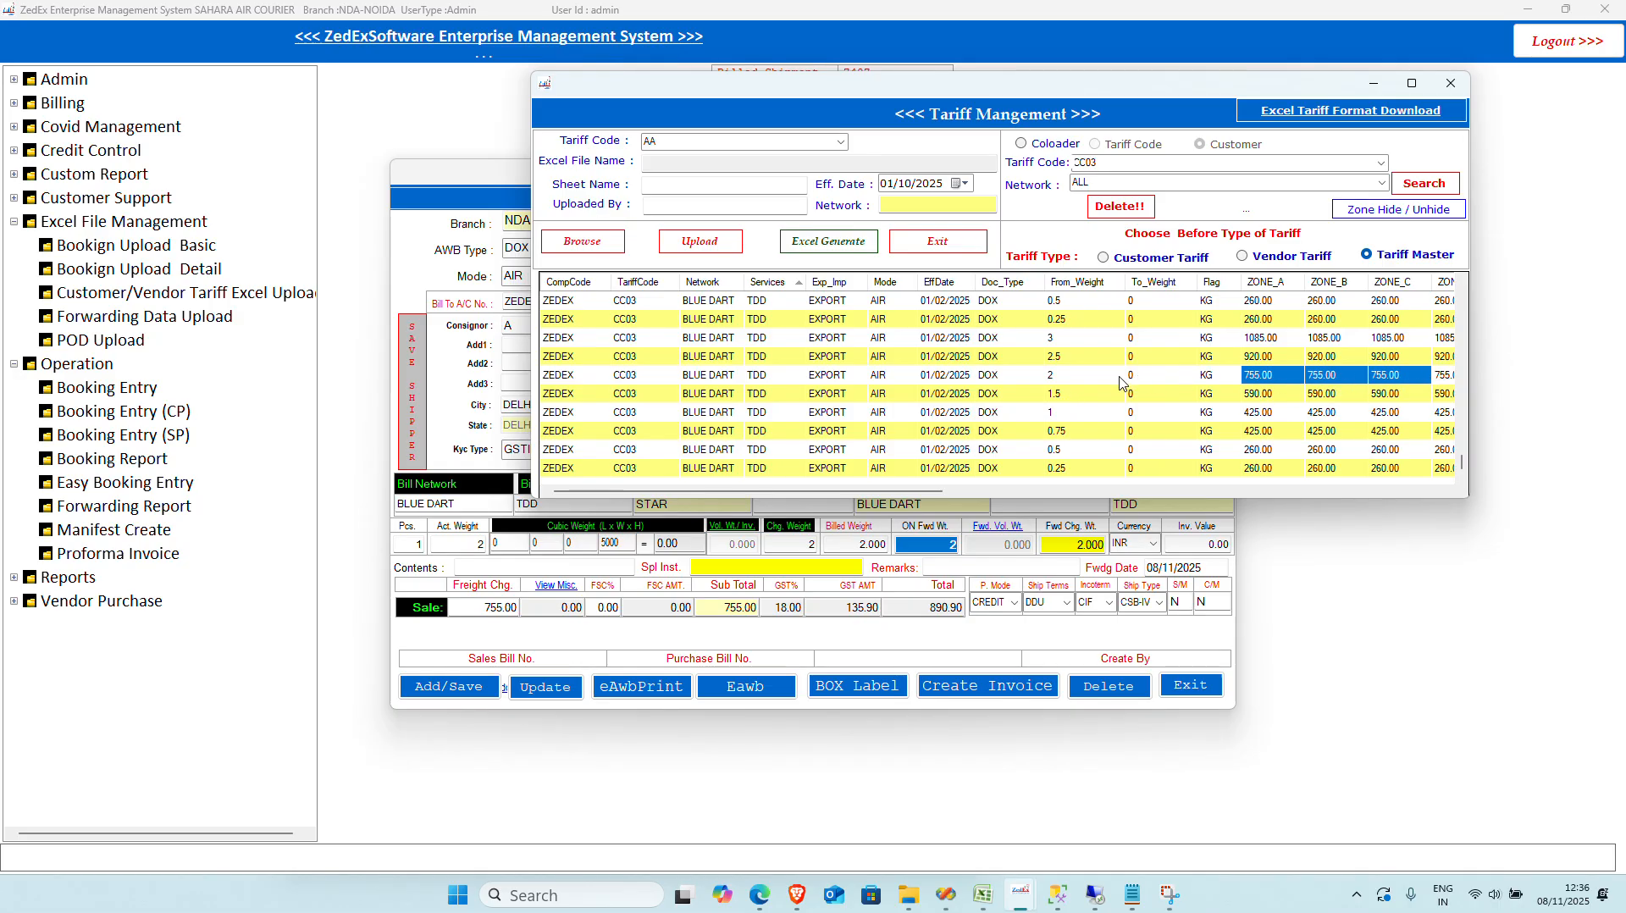
left_click(986, 382)
left_click_drag(1051, 382, 1406, 382)
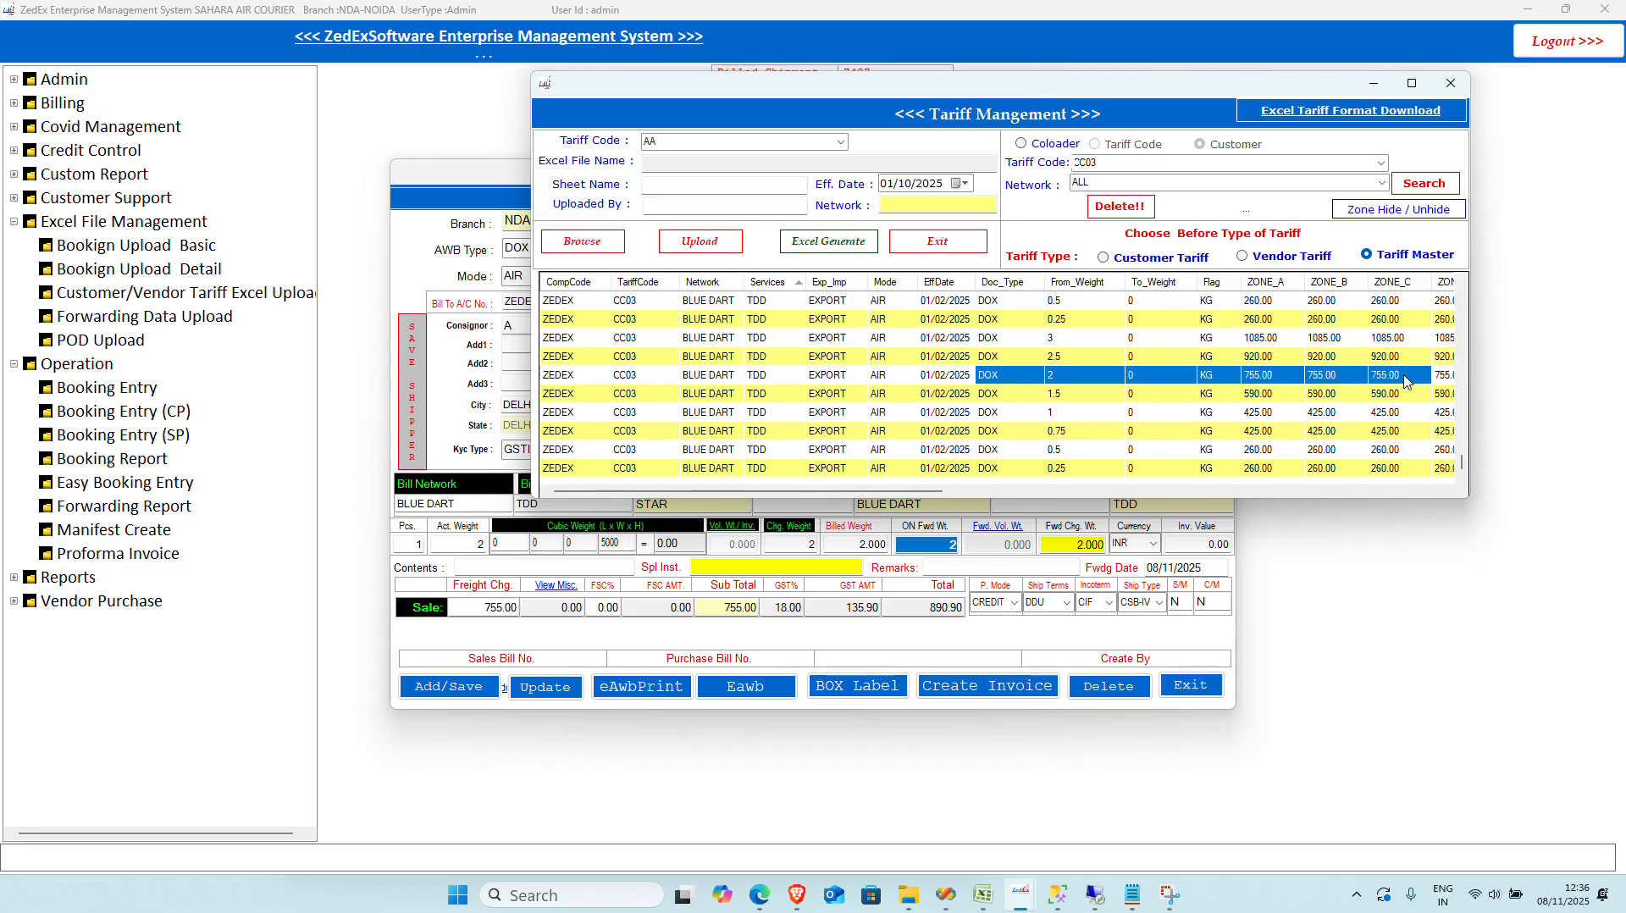
Step: Return to the booking entry and change its AWB type to SPX
left_click(633, 560)
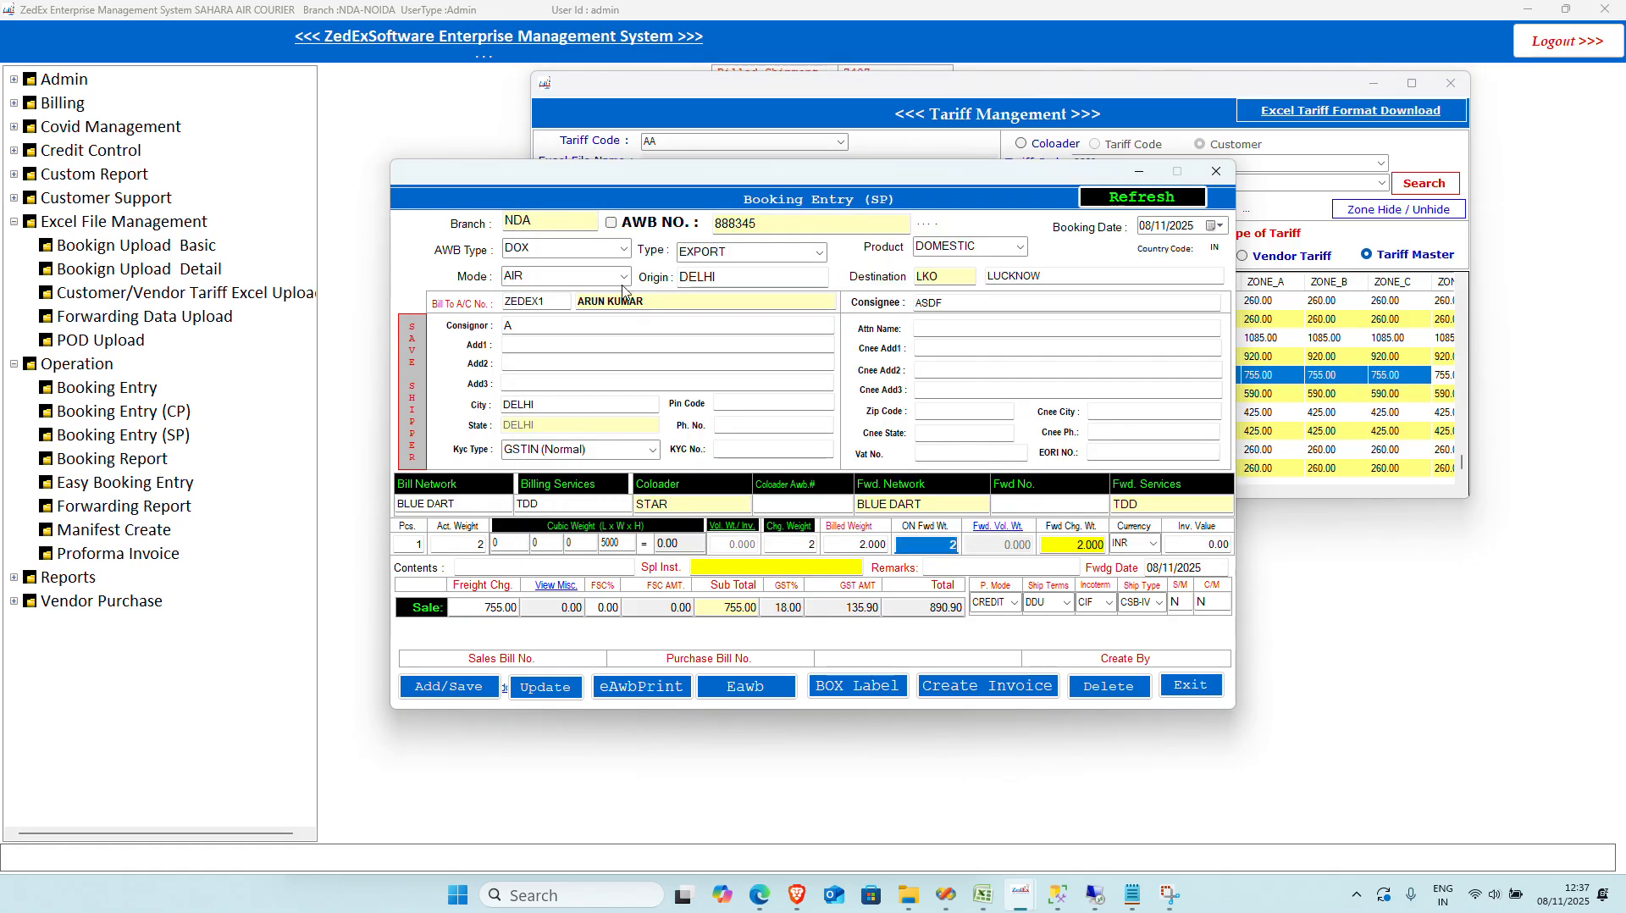
key("Tab")
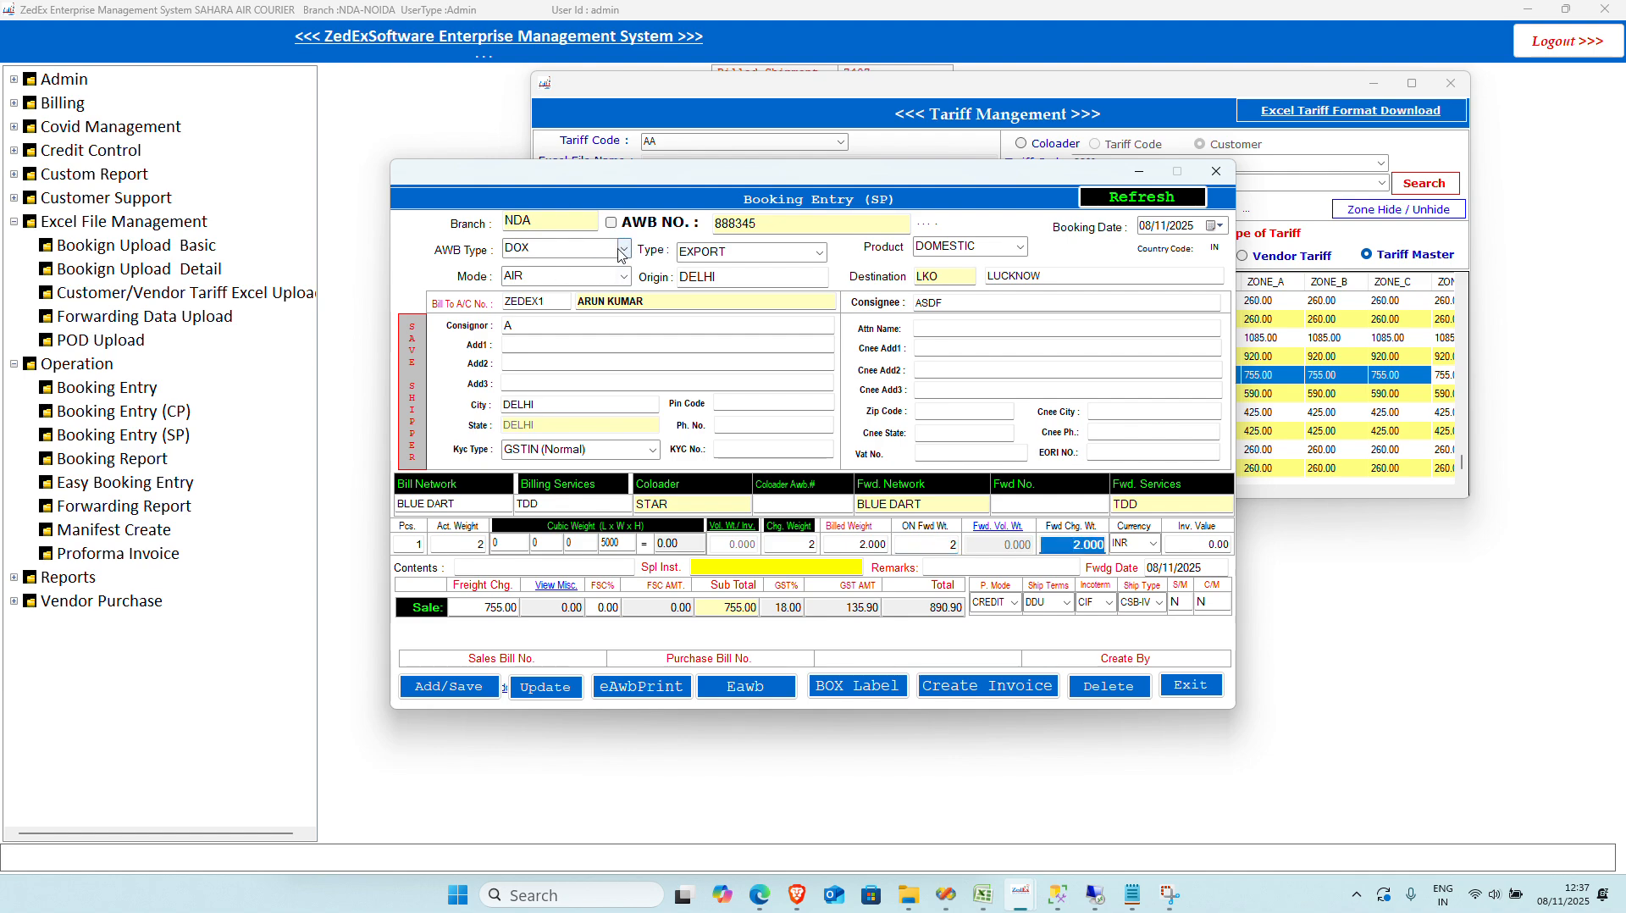
left_click(623, 249)
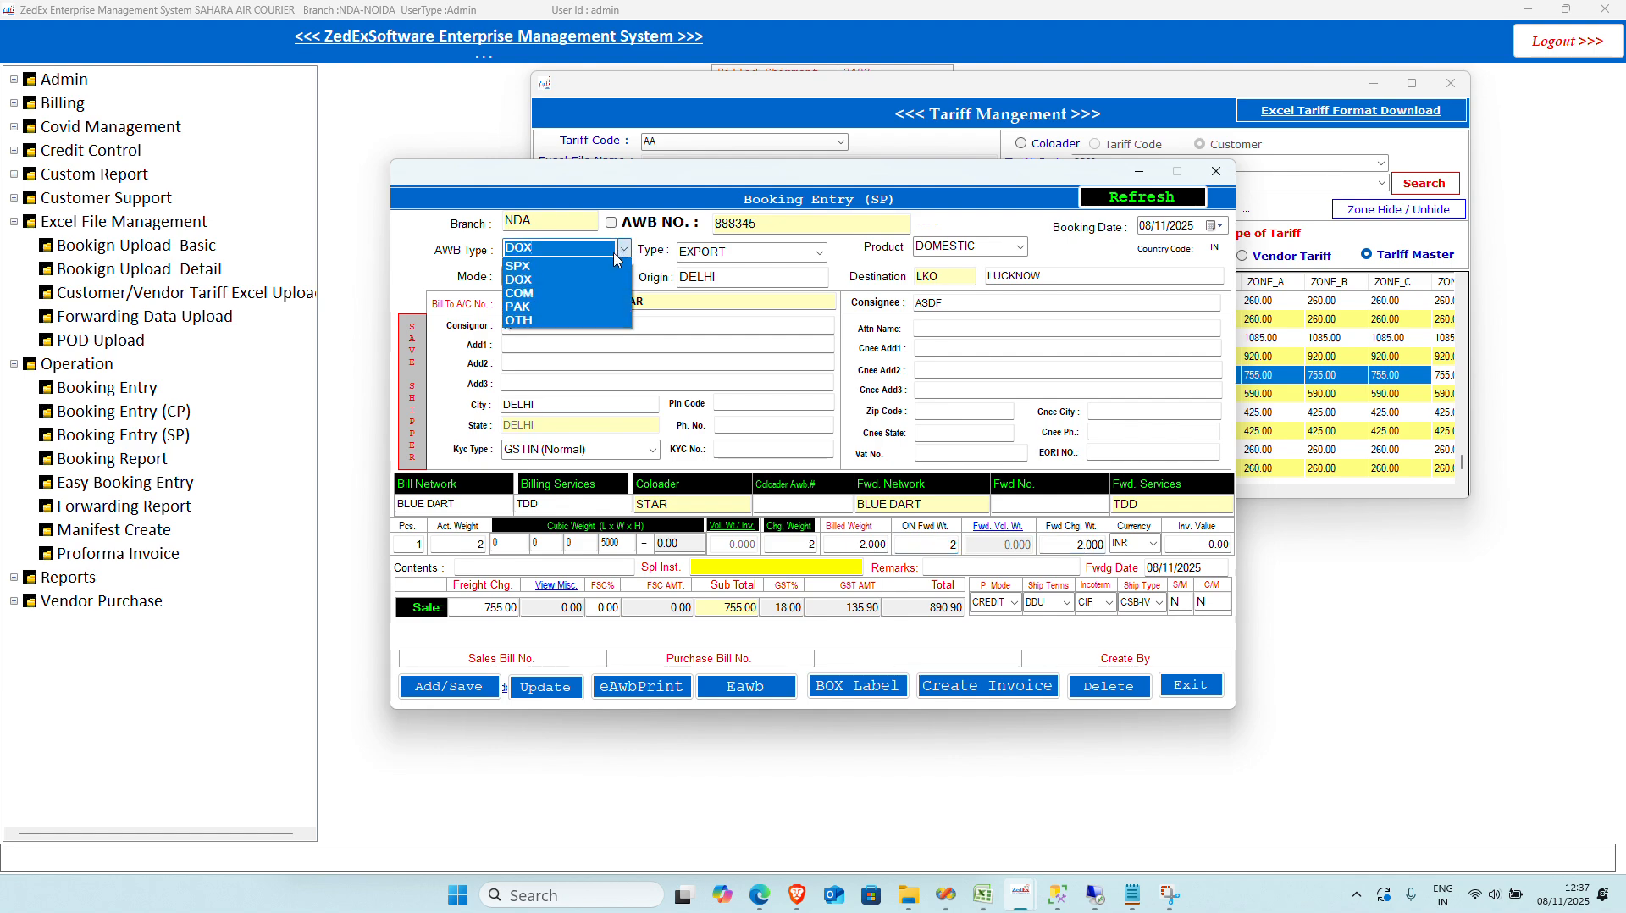
left_click(529, 265)
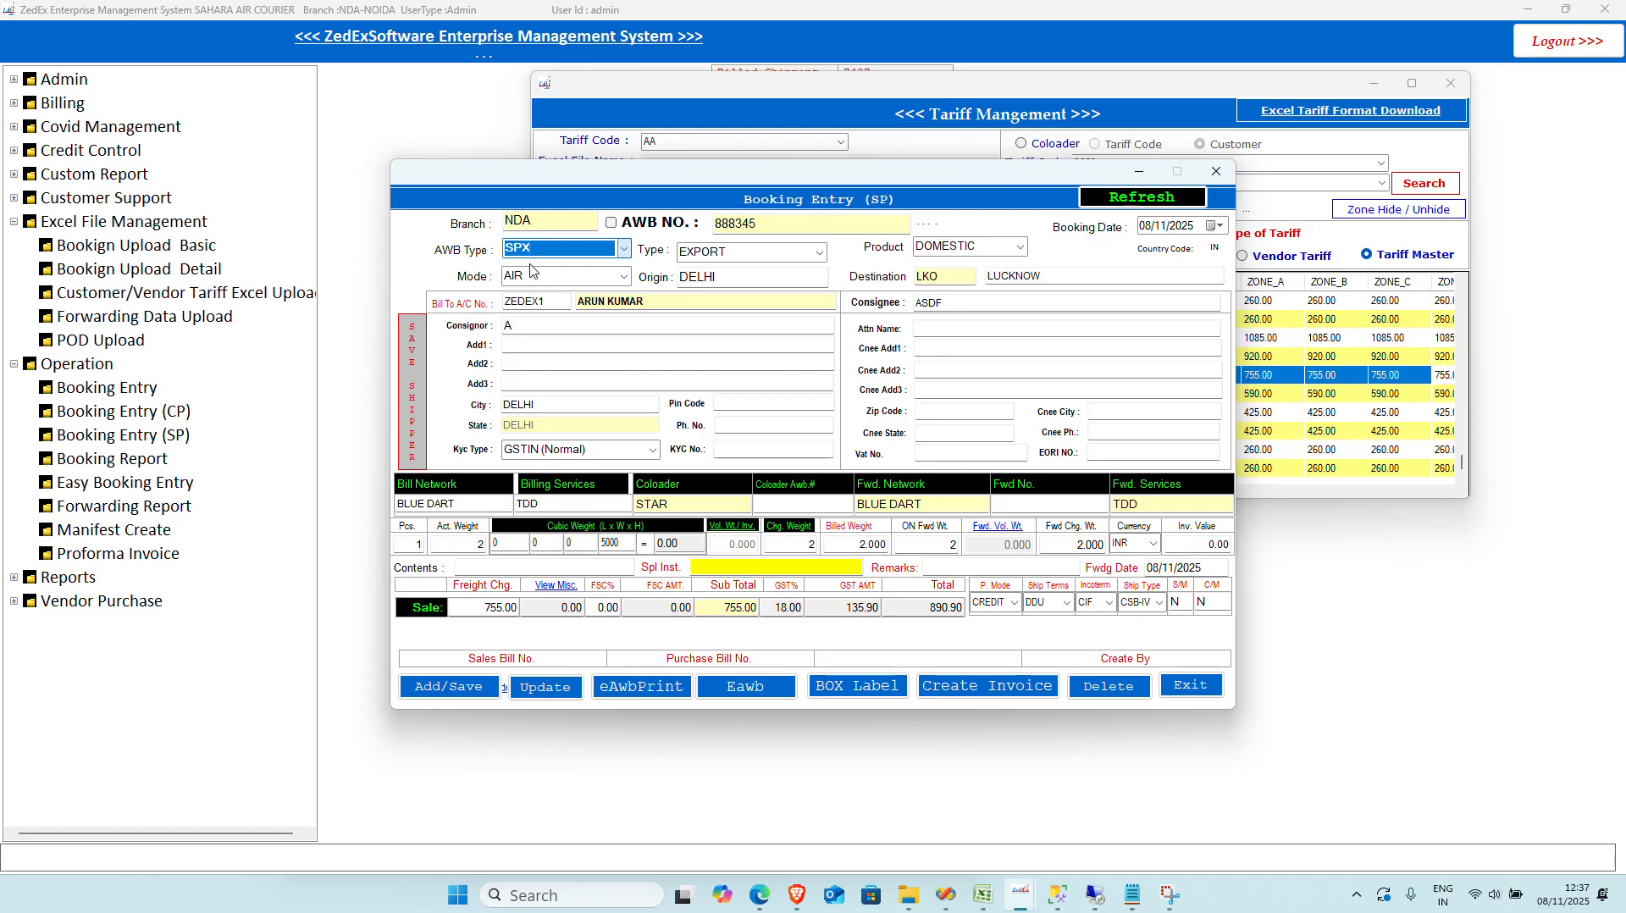
Step: Set the booking's actual weight to 4 and carry it through to the charged and billed weights
left_click(781, 541)
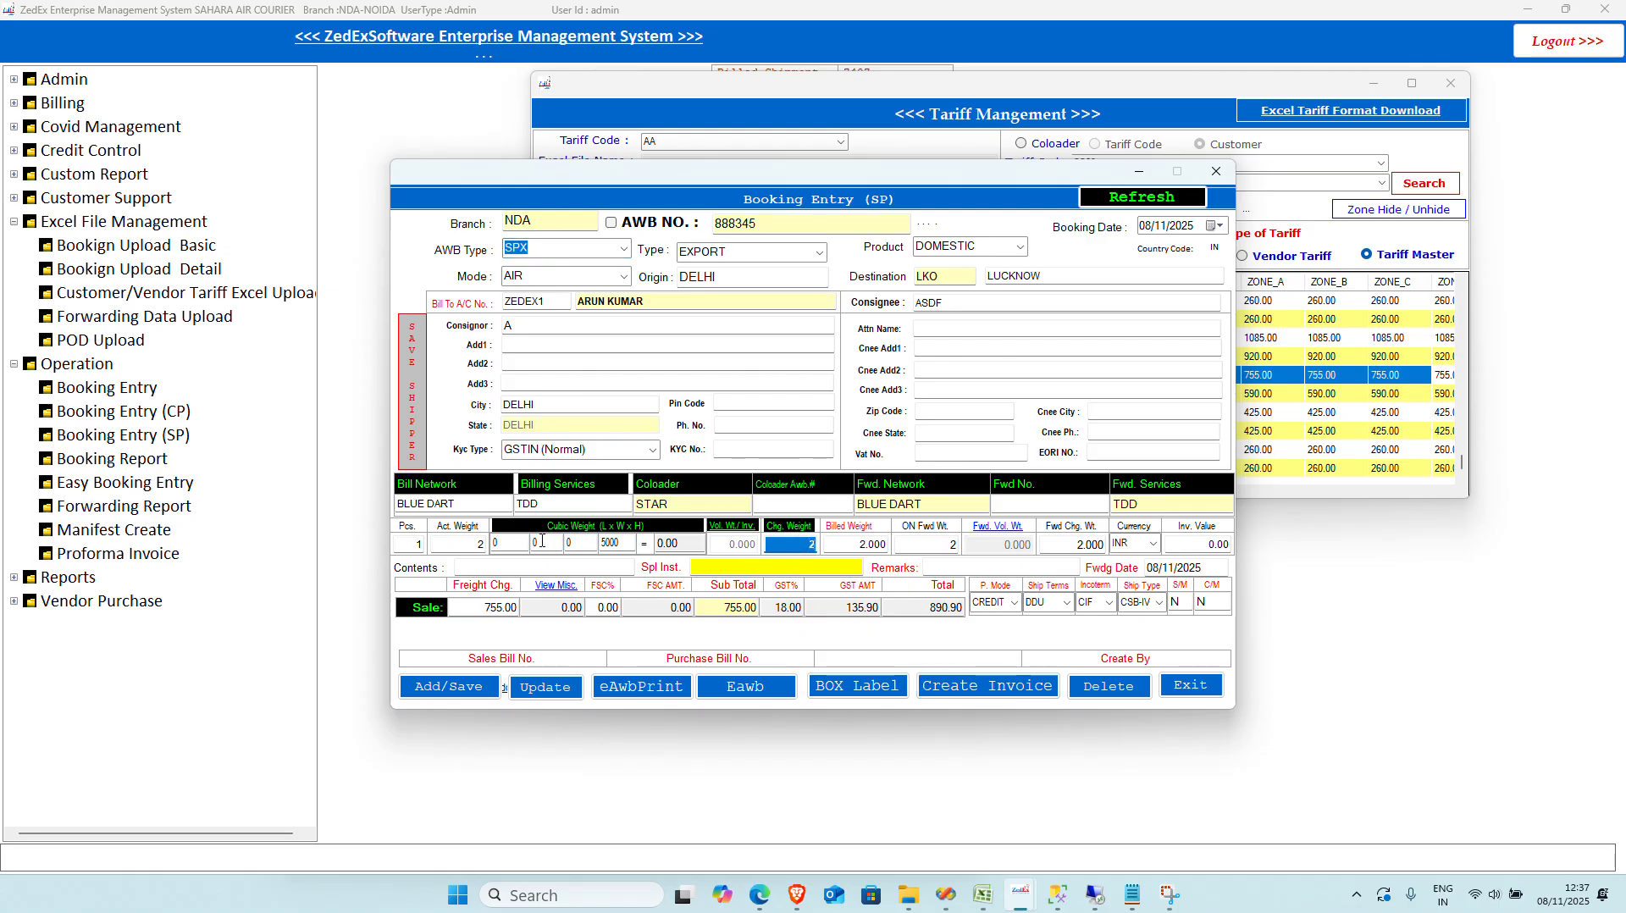
left_click(475, 544)
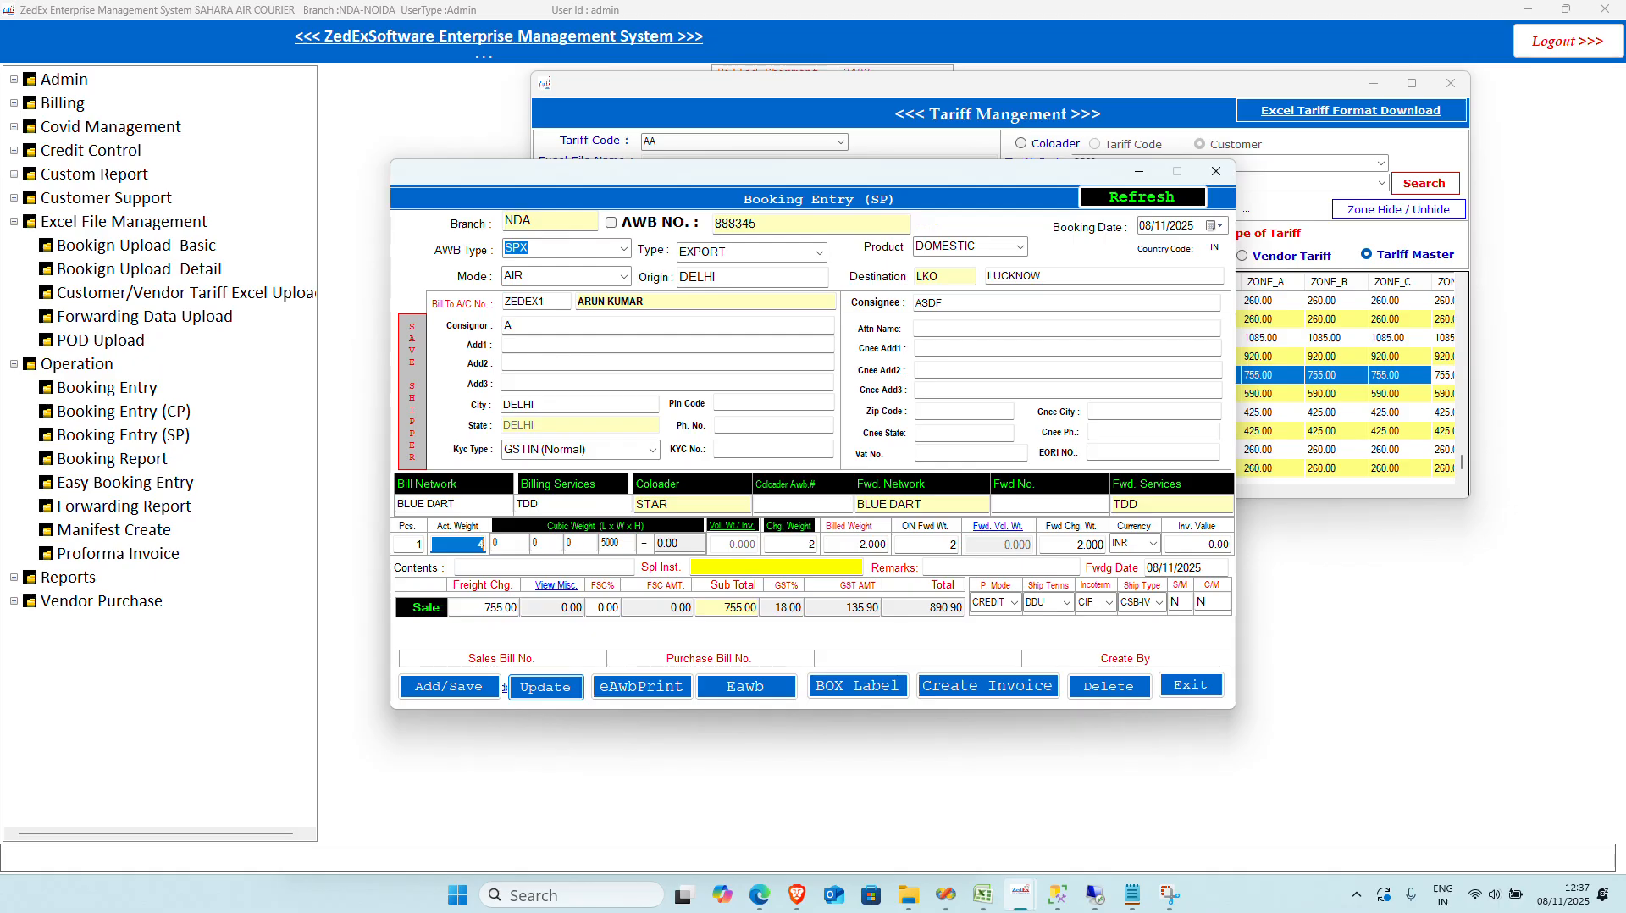
key("Tab")
key("Tab")
key("Tab")
key("Tab")
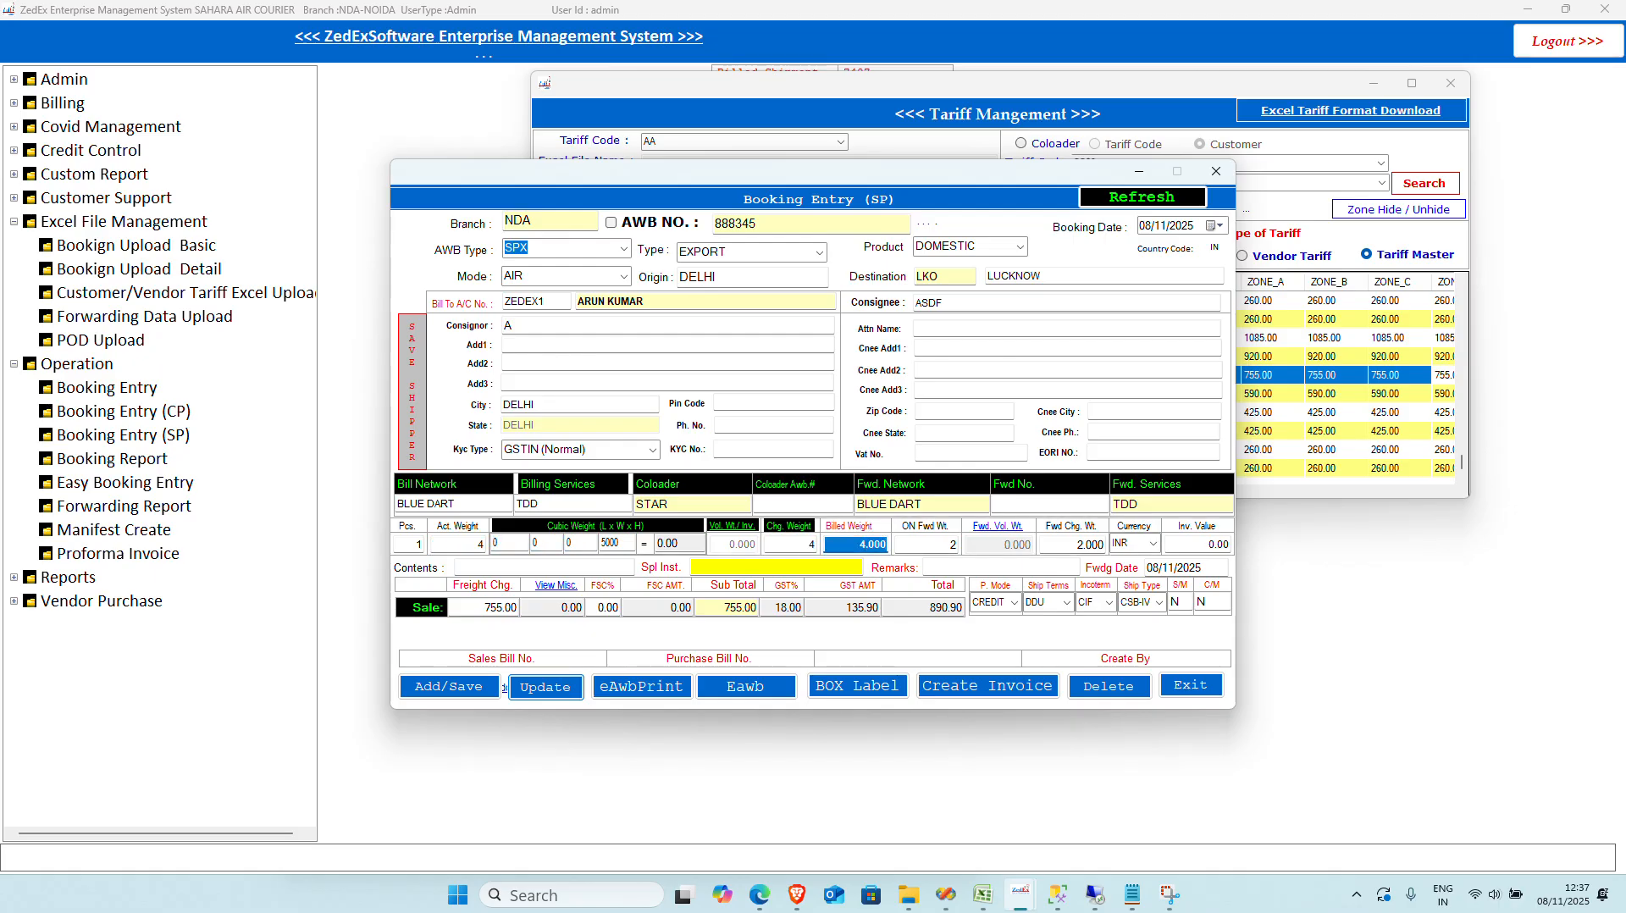
Step: Recalculate the SPX booking's freight with a 4 kg forwarding weight, sort the CC03 tariff rates by service and find the 4 kg TDD row
key("Tab")
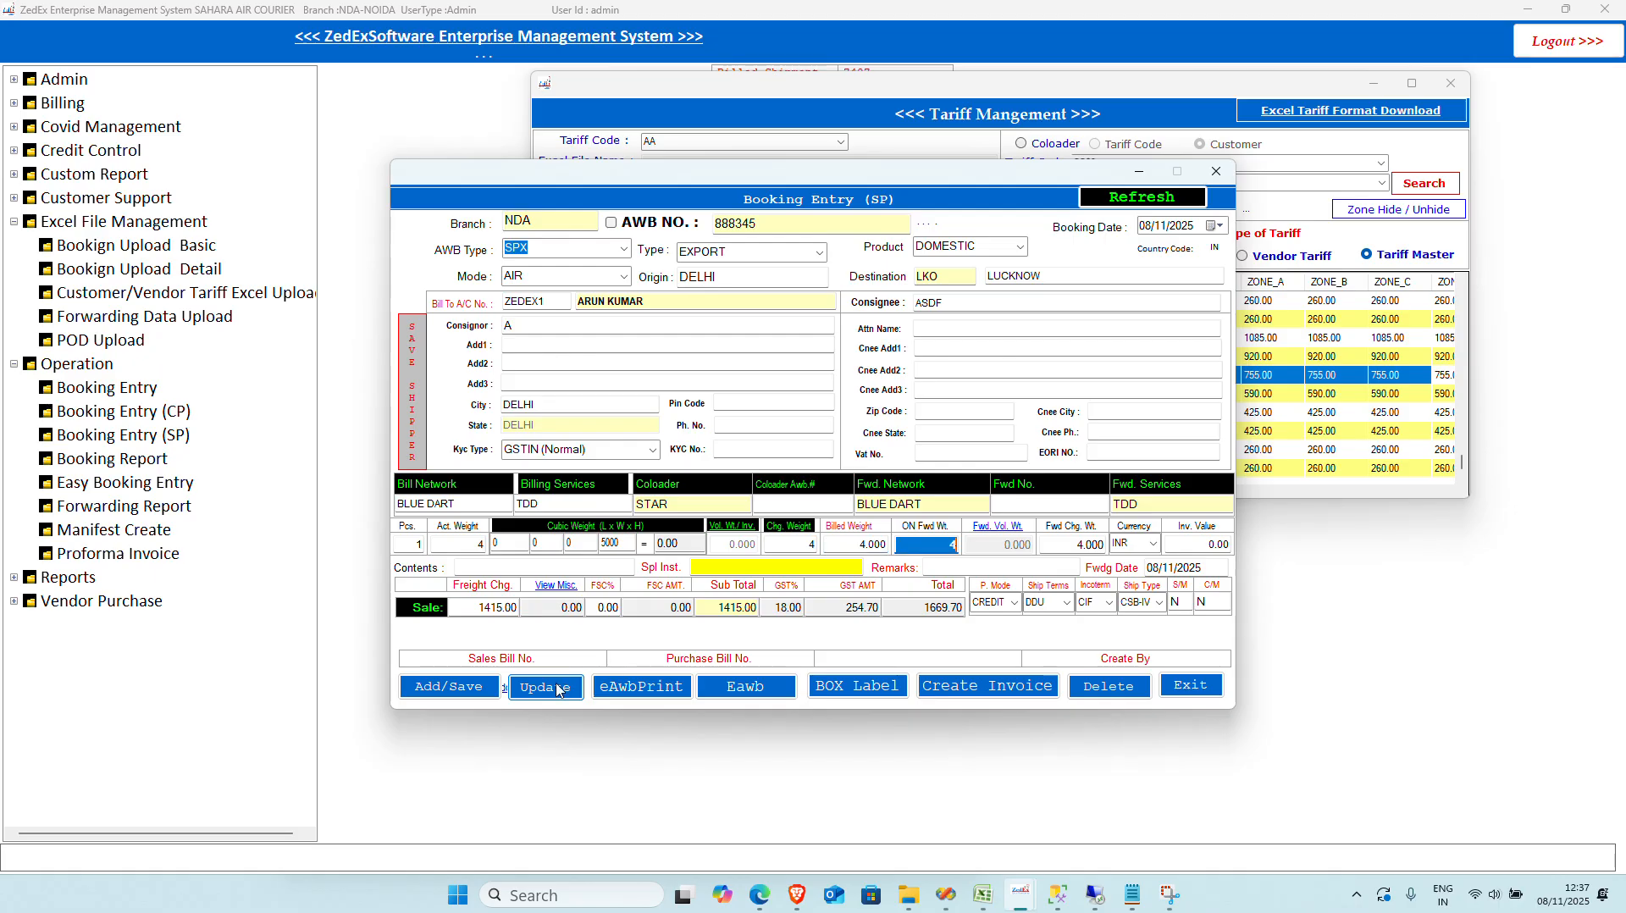
left_click(1310, 398)
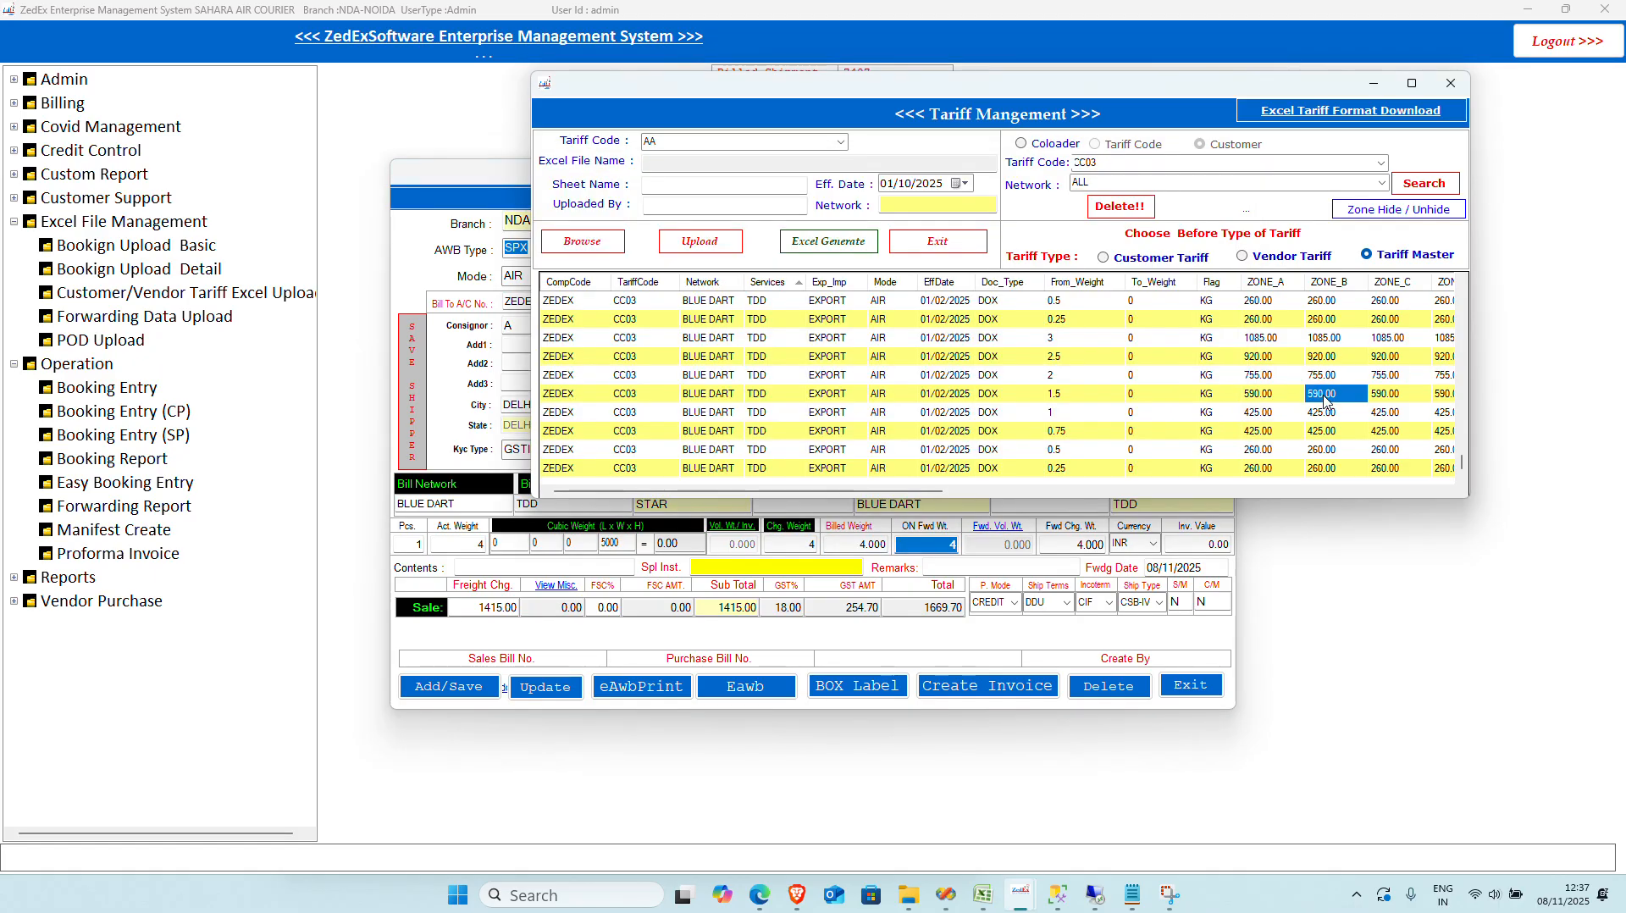
left_click(1091, 451)
left_click(1095, 463)
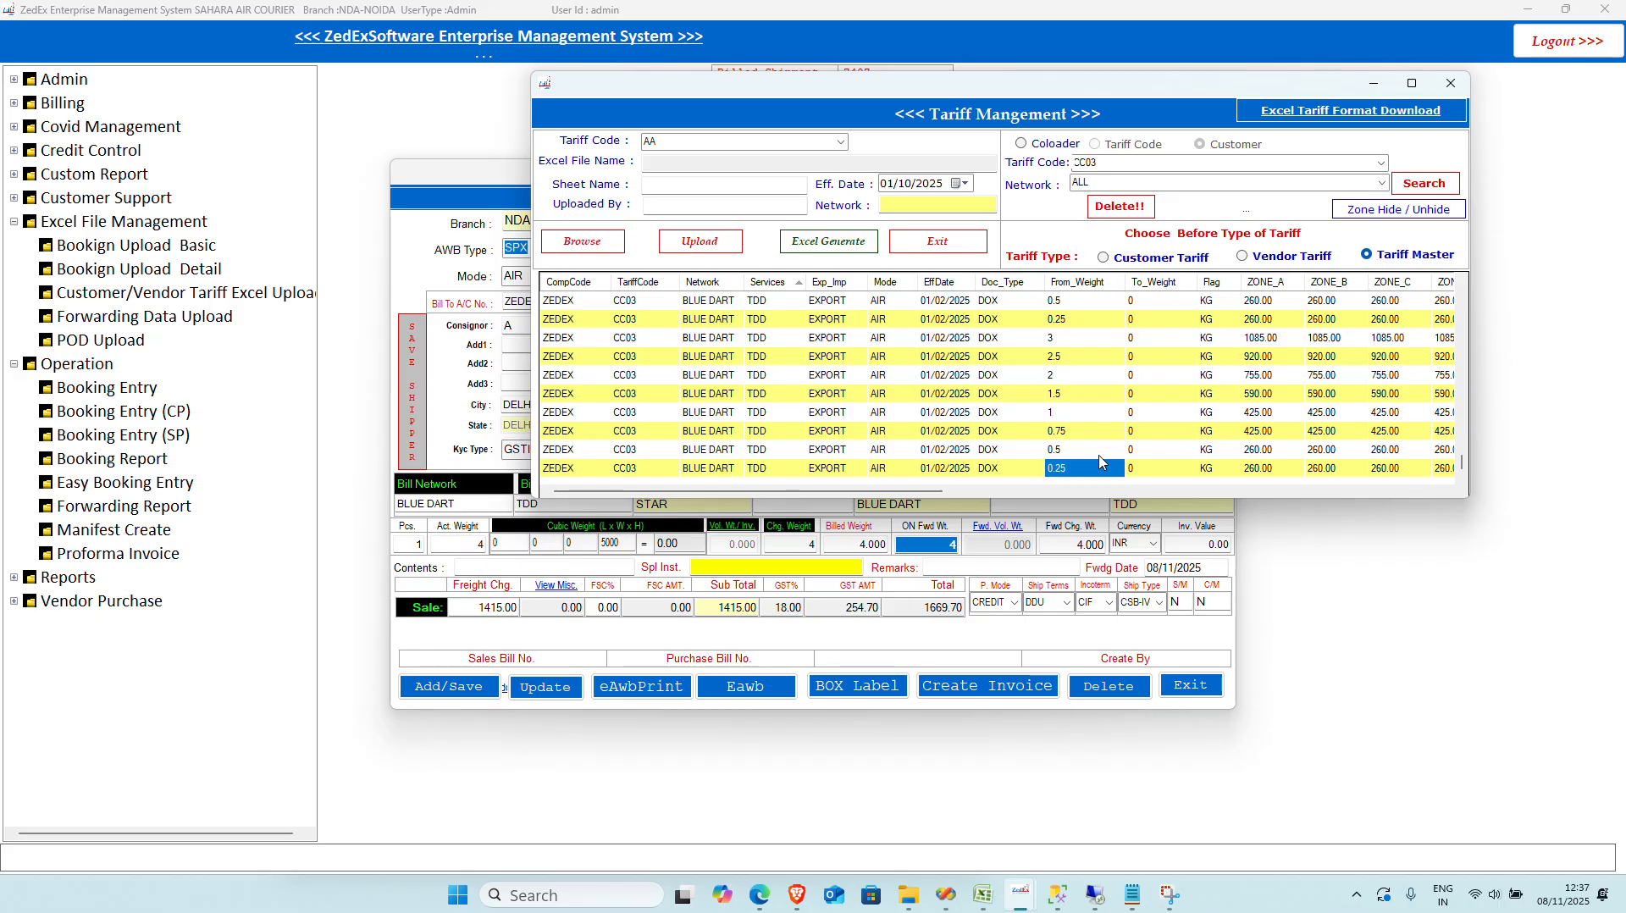
left_click(1077, 284)
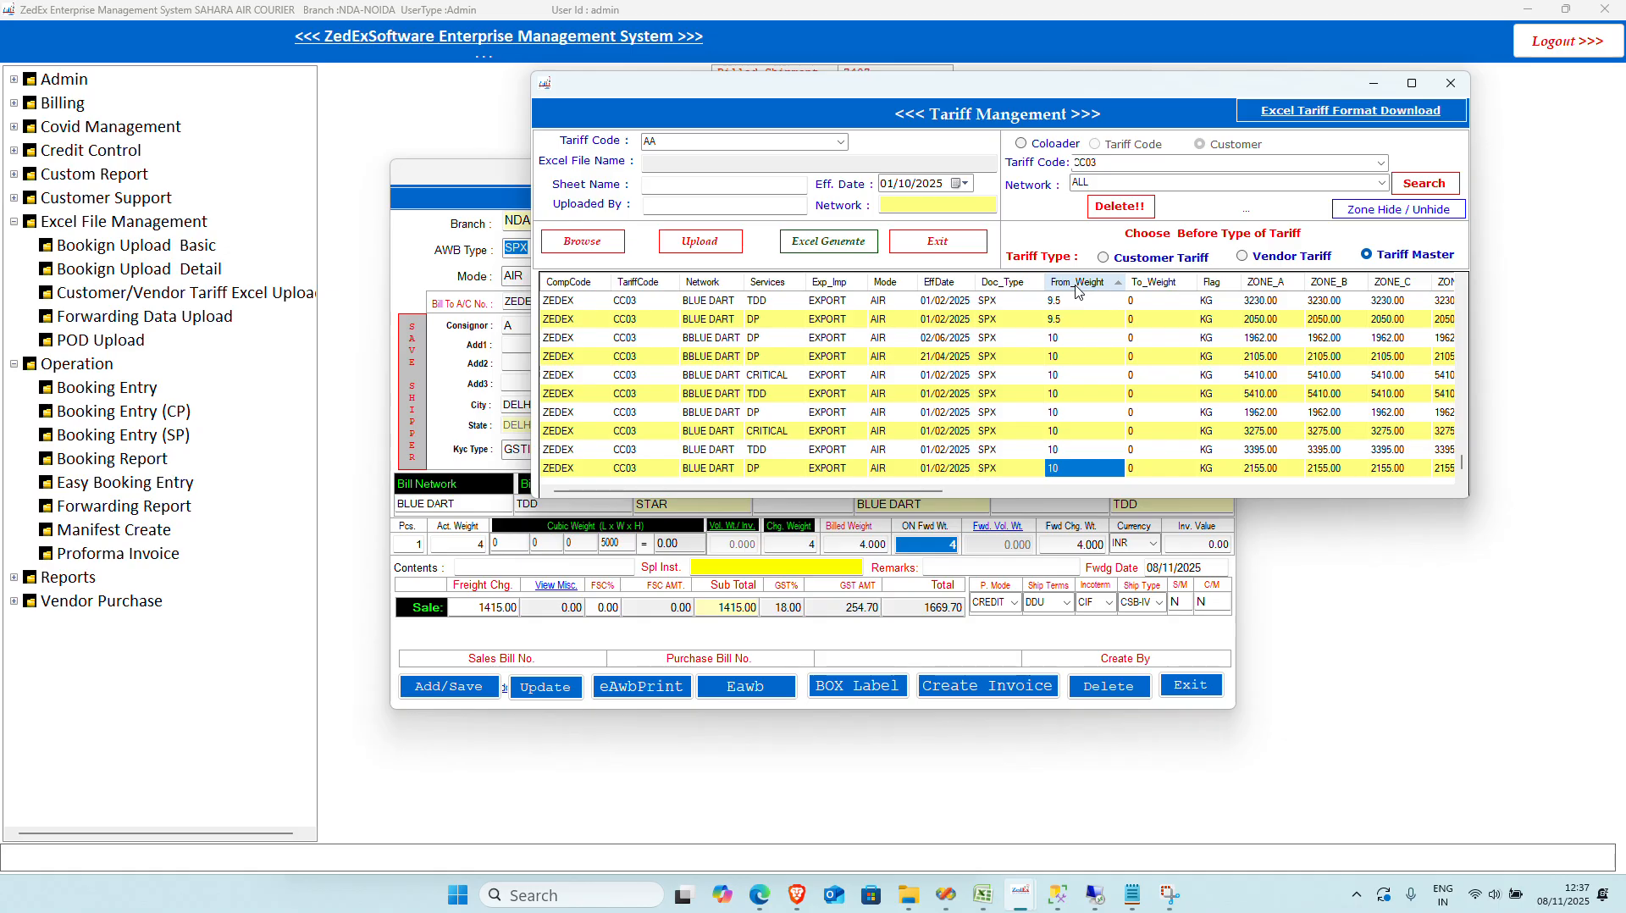
left_click(772, 283)
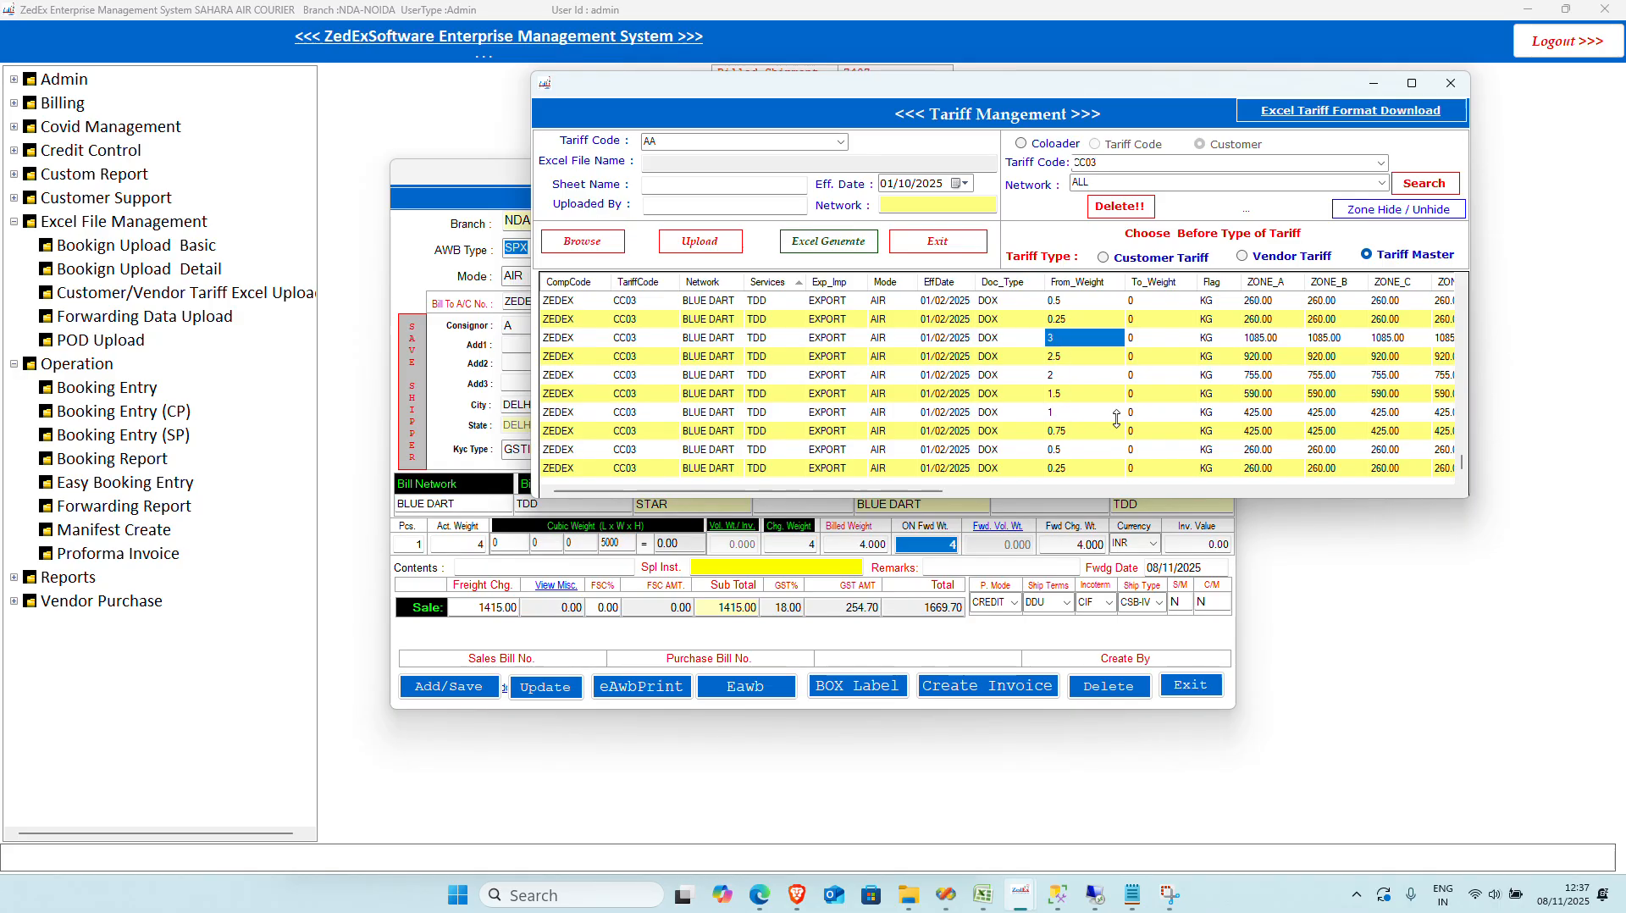
scroll(1118, 405, "up", 1)
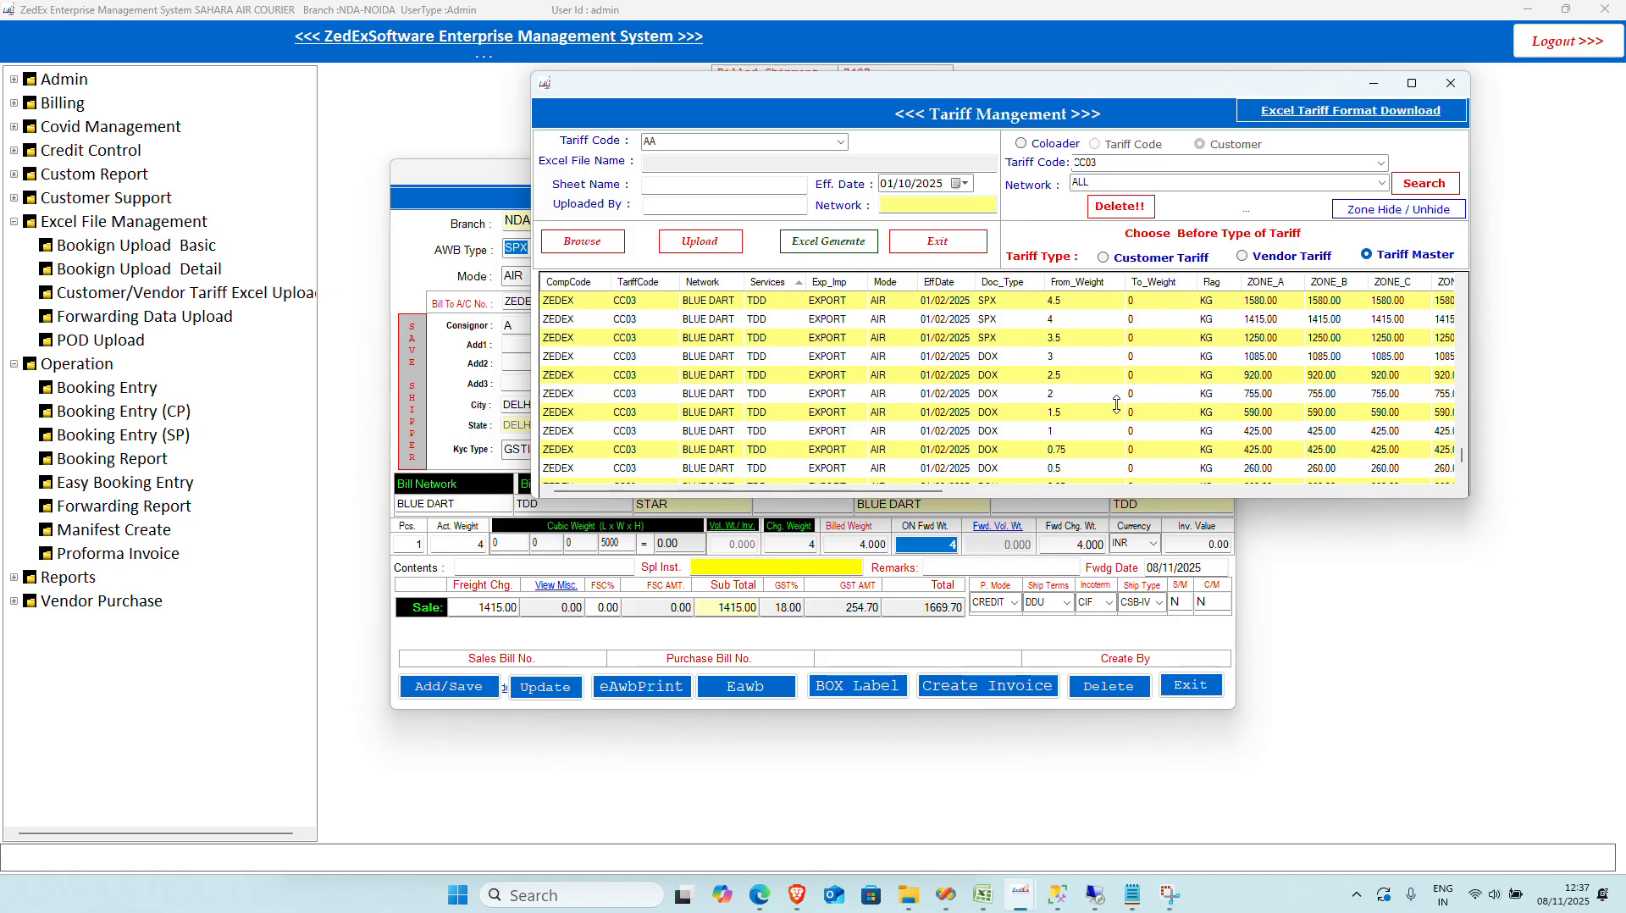
left_click(1068, 324)
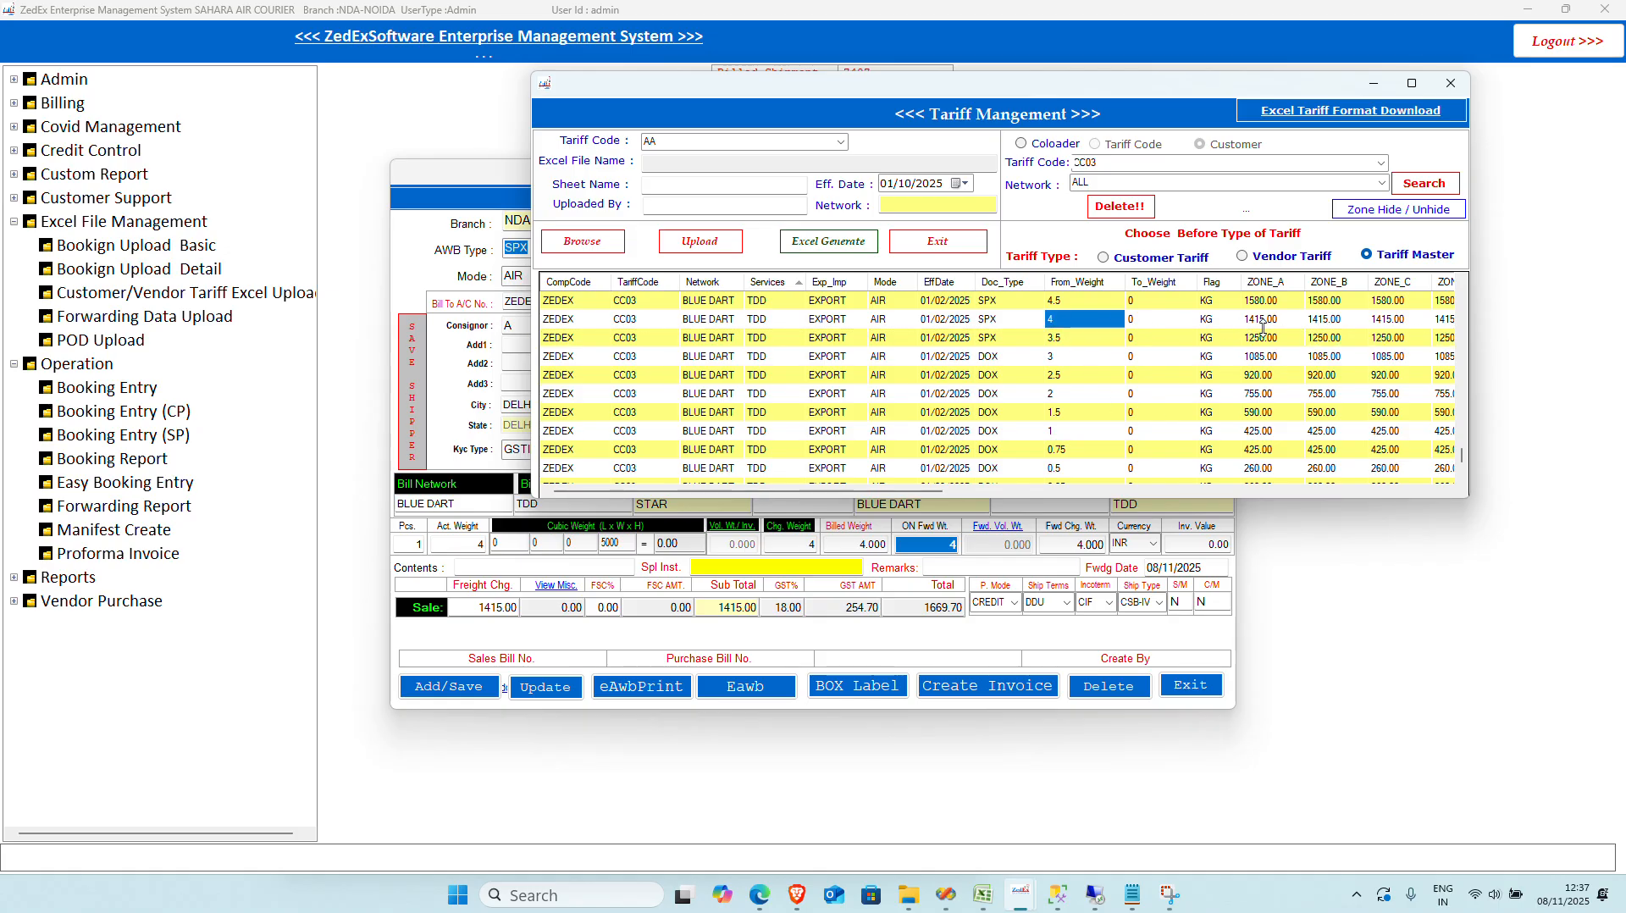
Step: Compare the SPX booking's freight charge with the zone rates in the CC03 tariff table
left_click(475, 615)
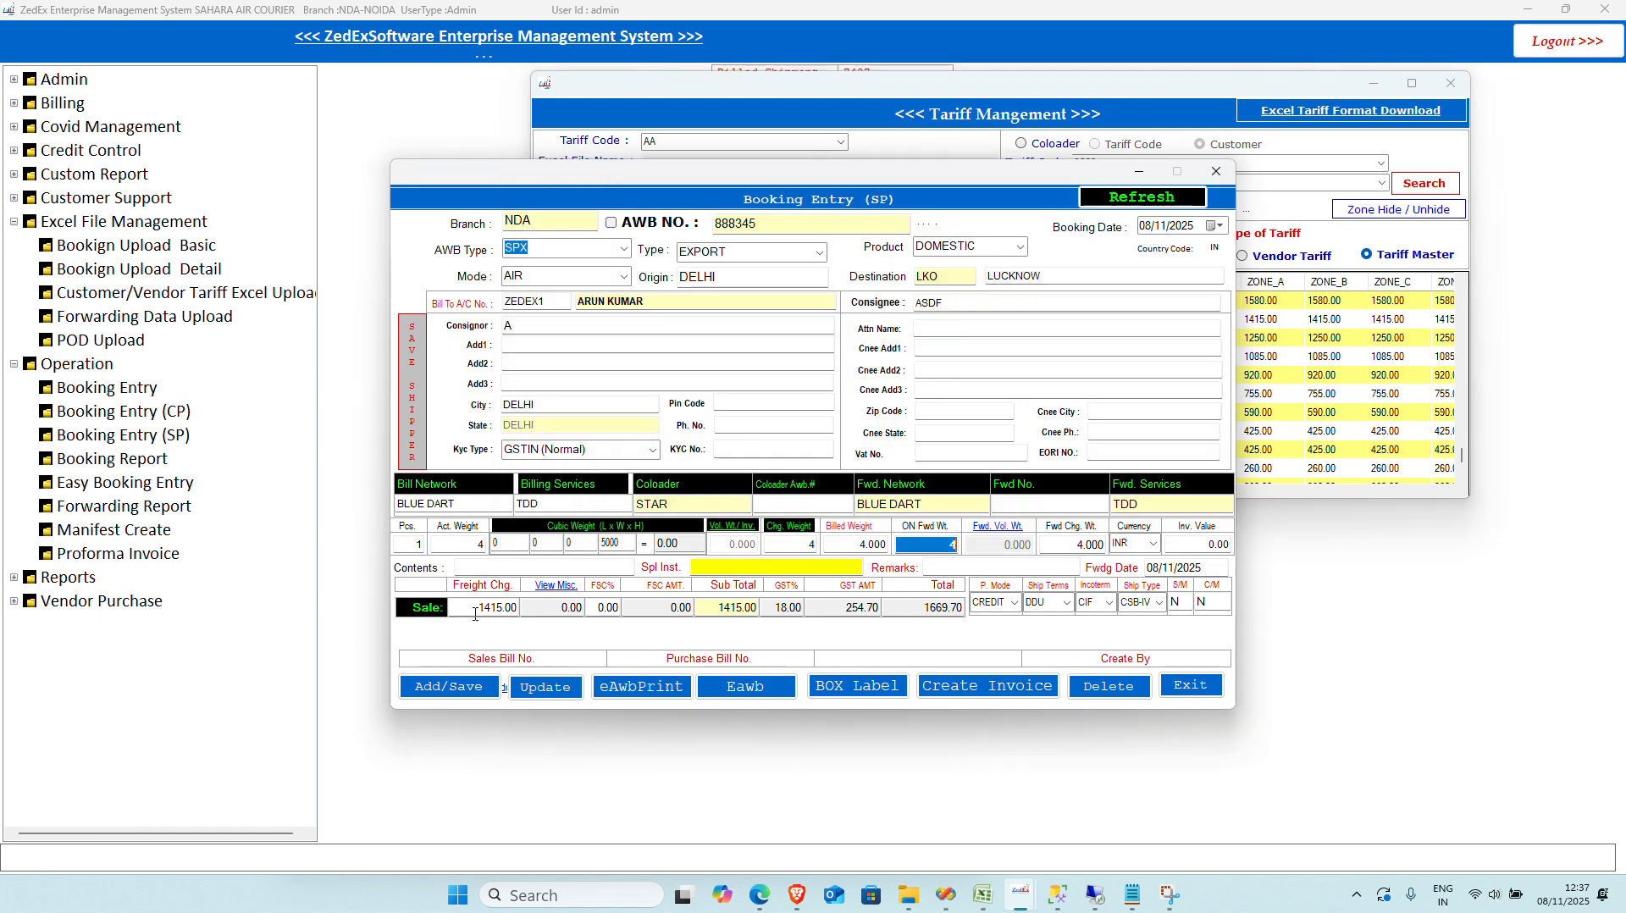
key("Tab")
left_click(476, 611)
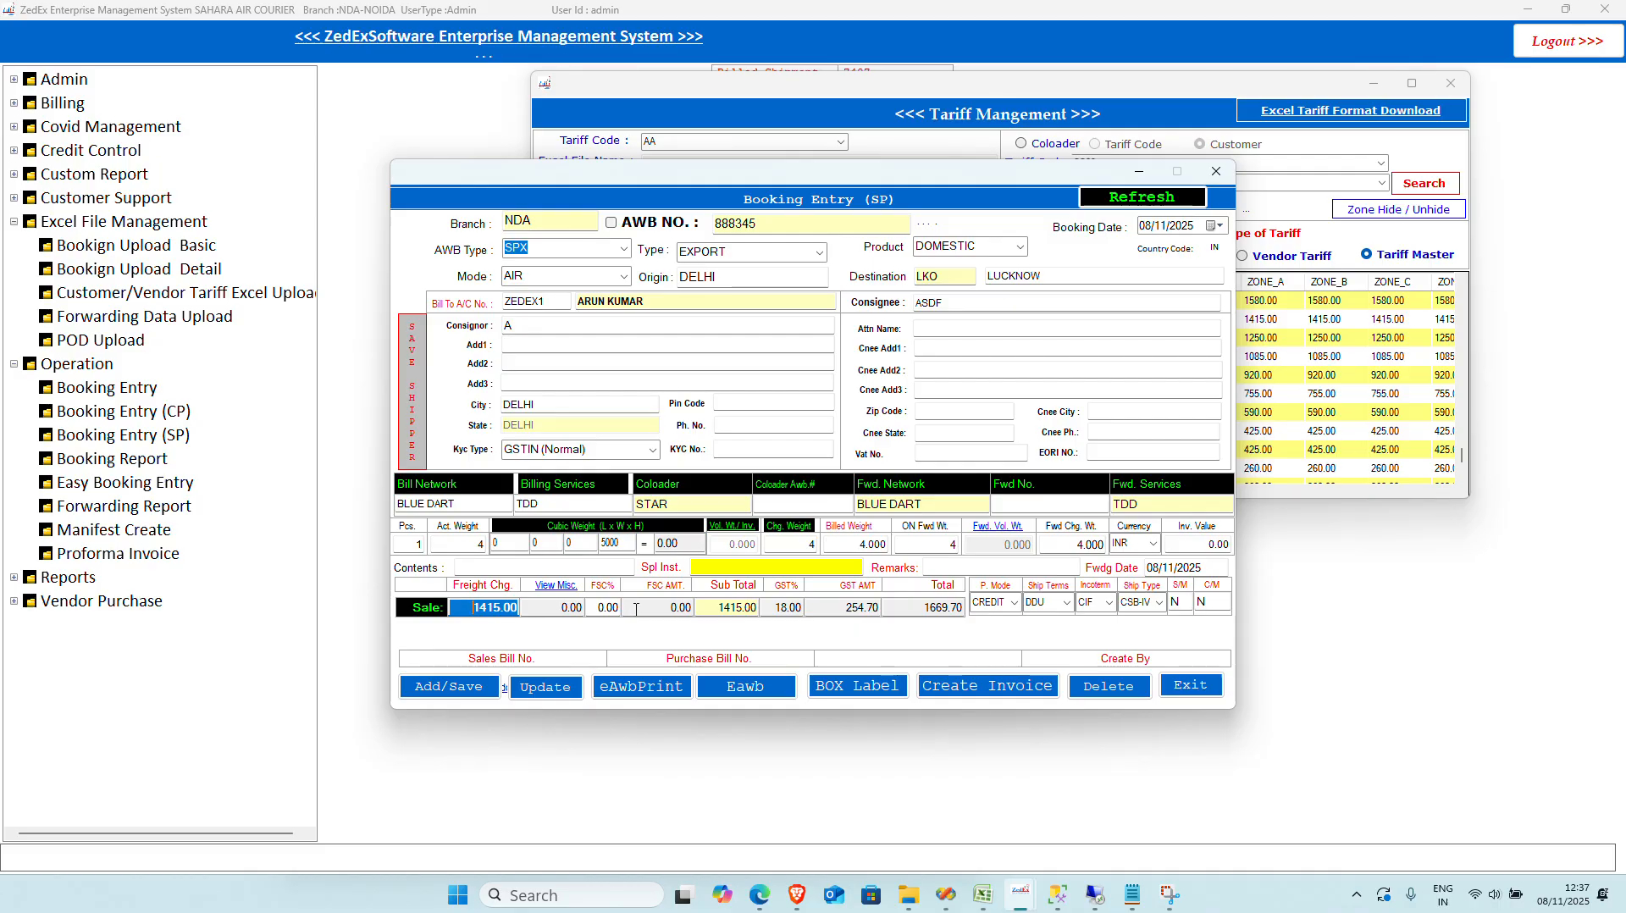
left_click(1389, 394)
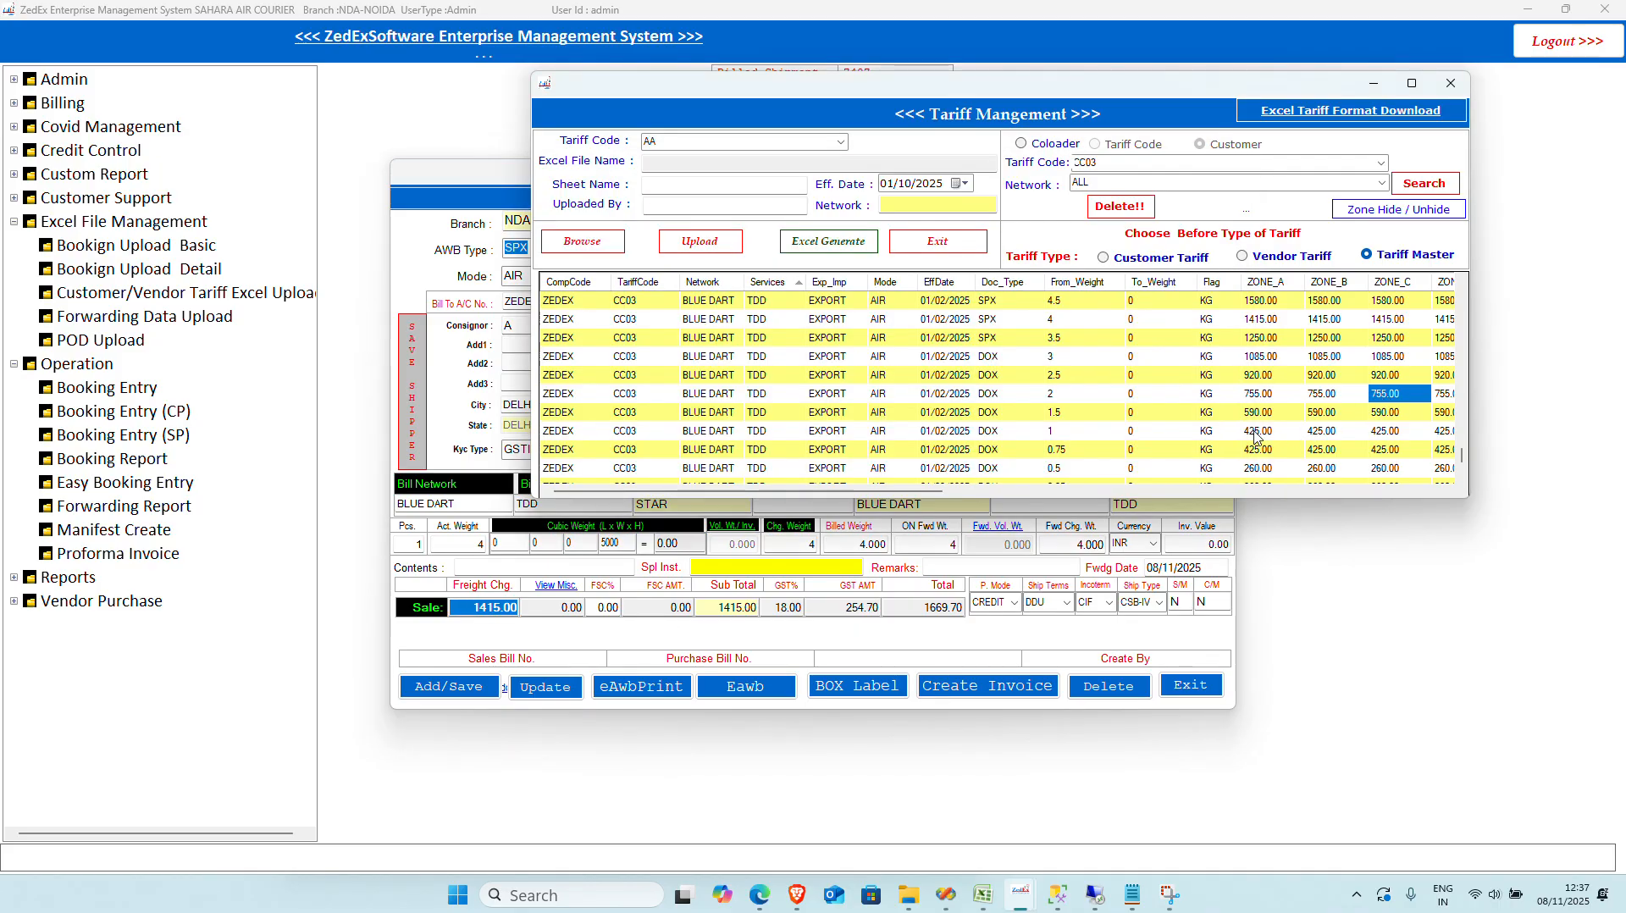
Step: Open the Customer Registration Form from the Admin functions
mouse_move(1036, 874)
left_click(13, 79)
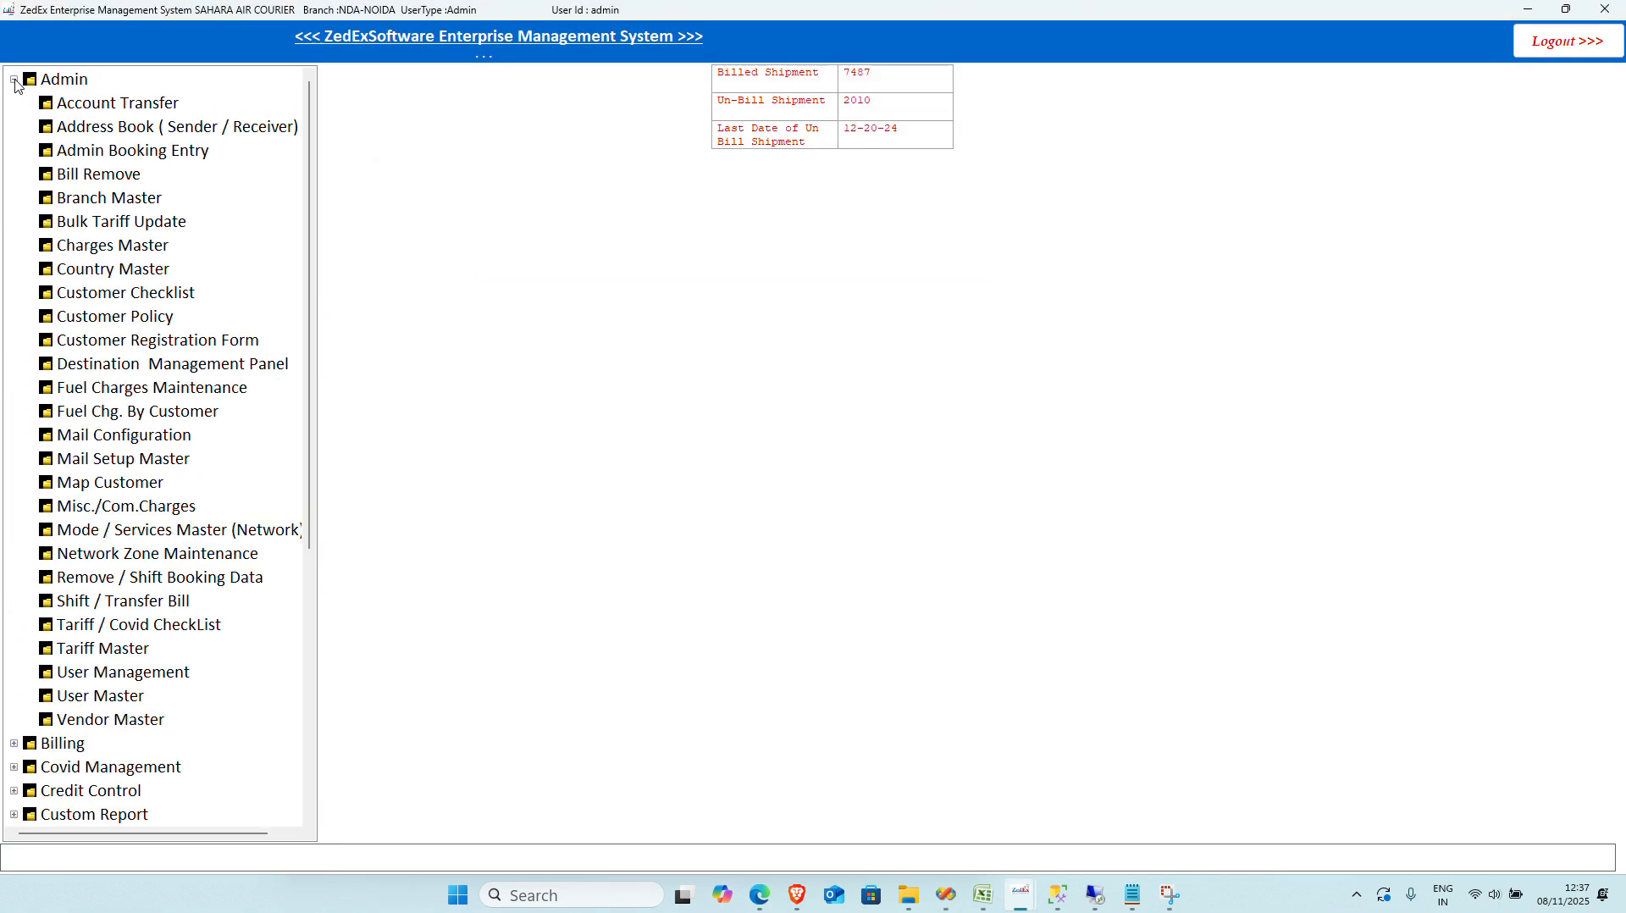
left_click(194, 339)
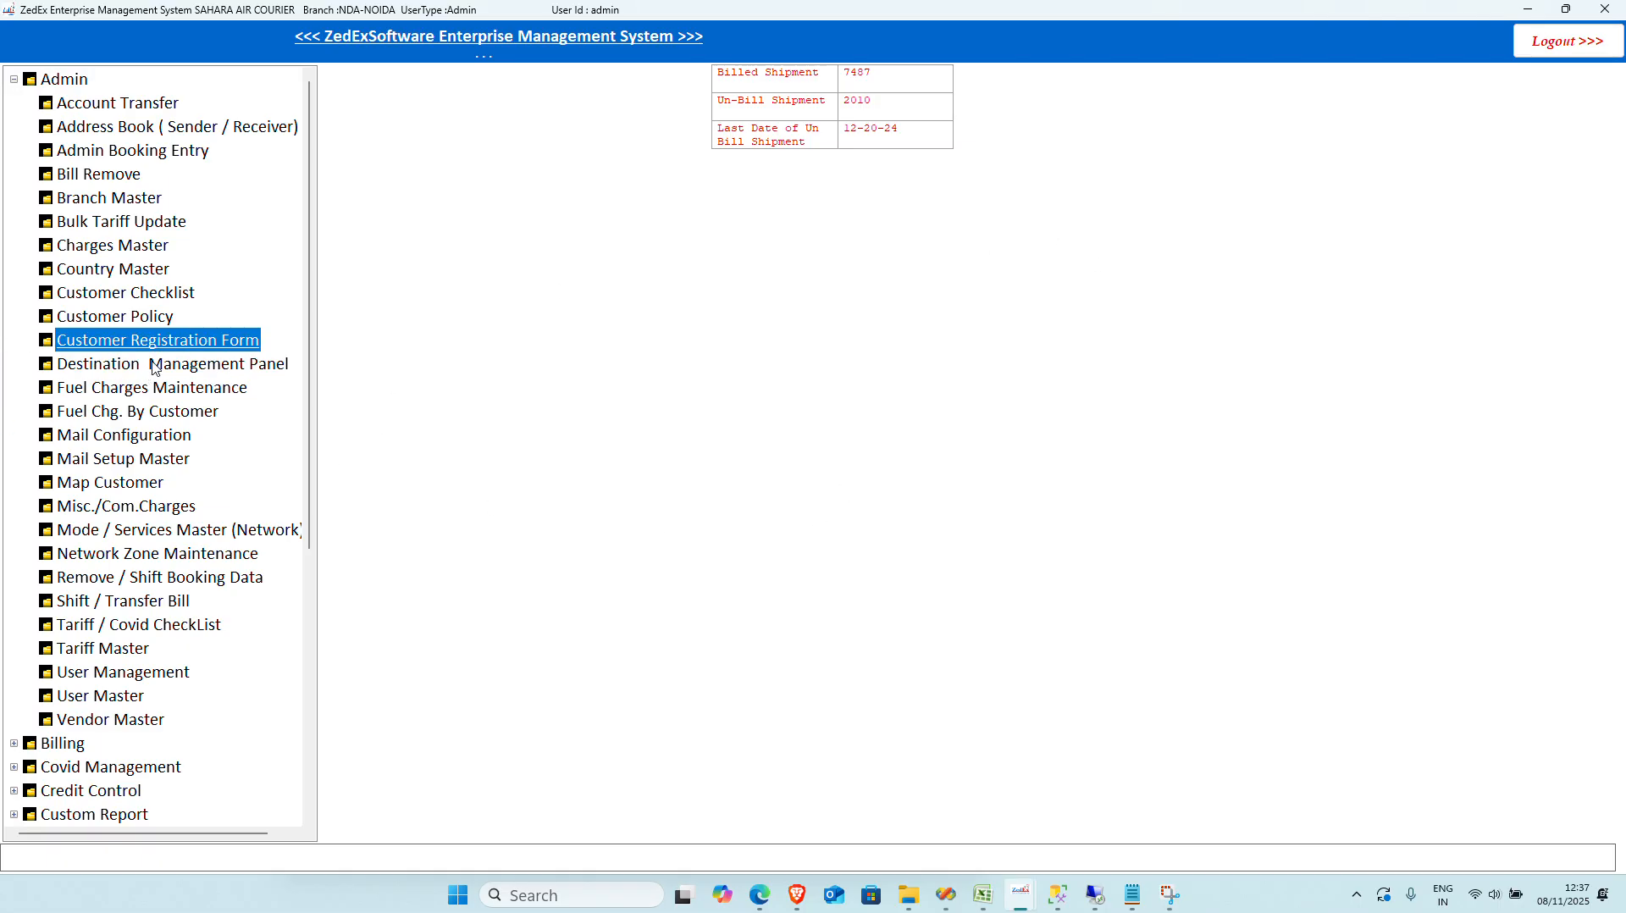
mouse_move(1019, 906)
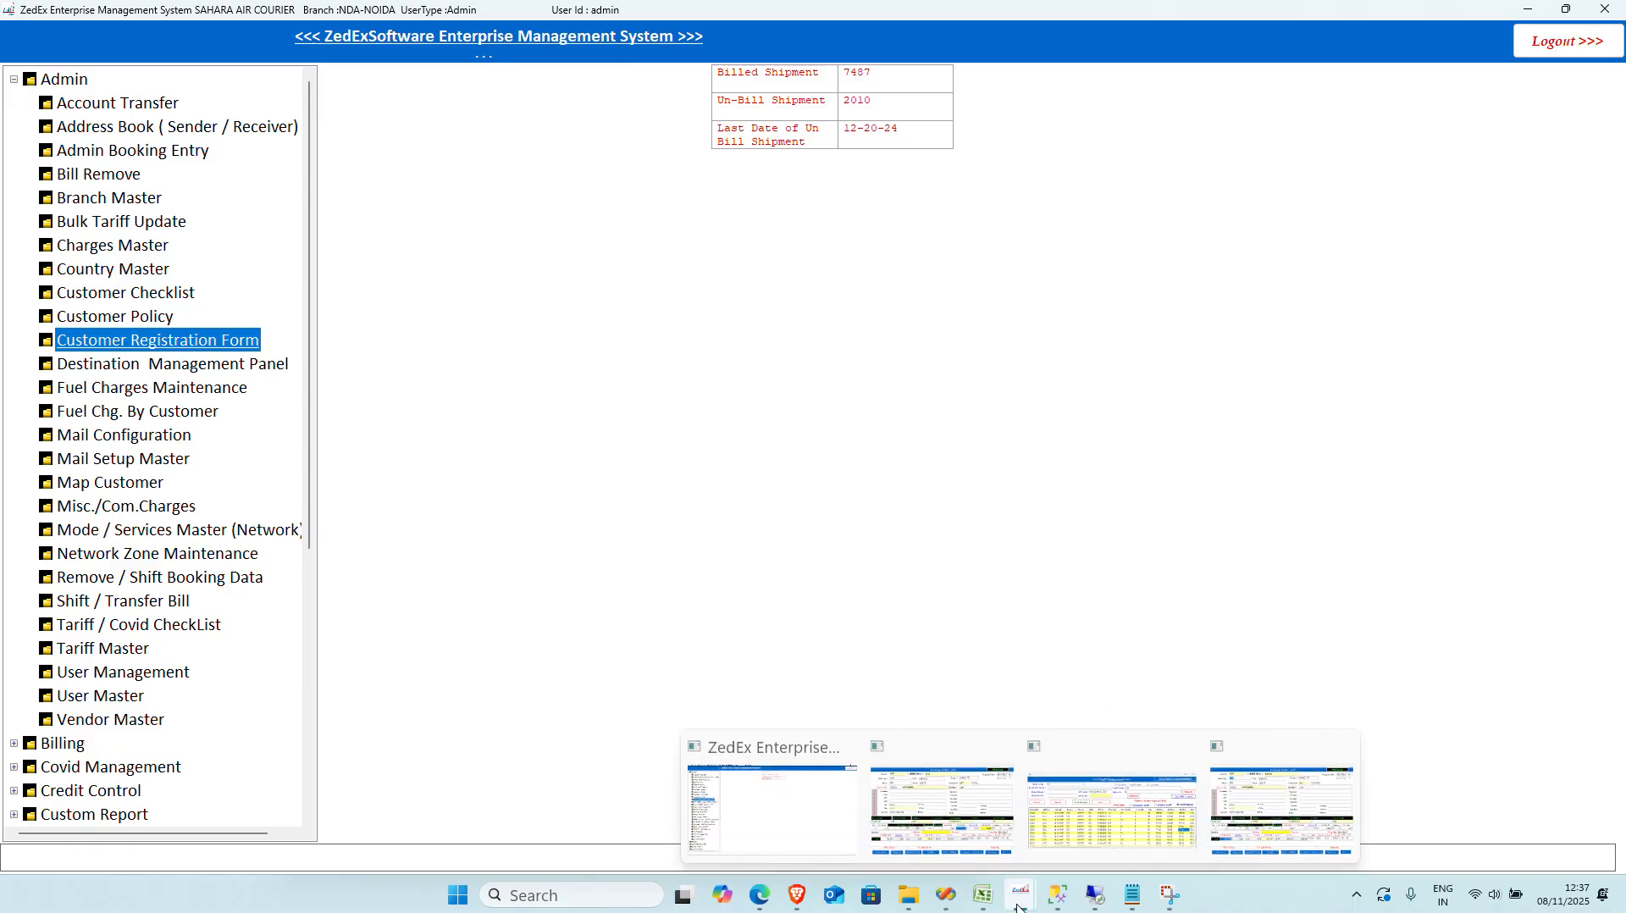
mouse_move(1088, 836)
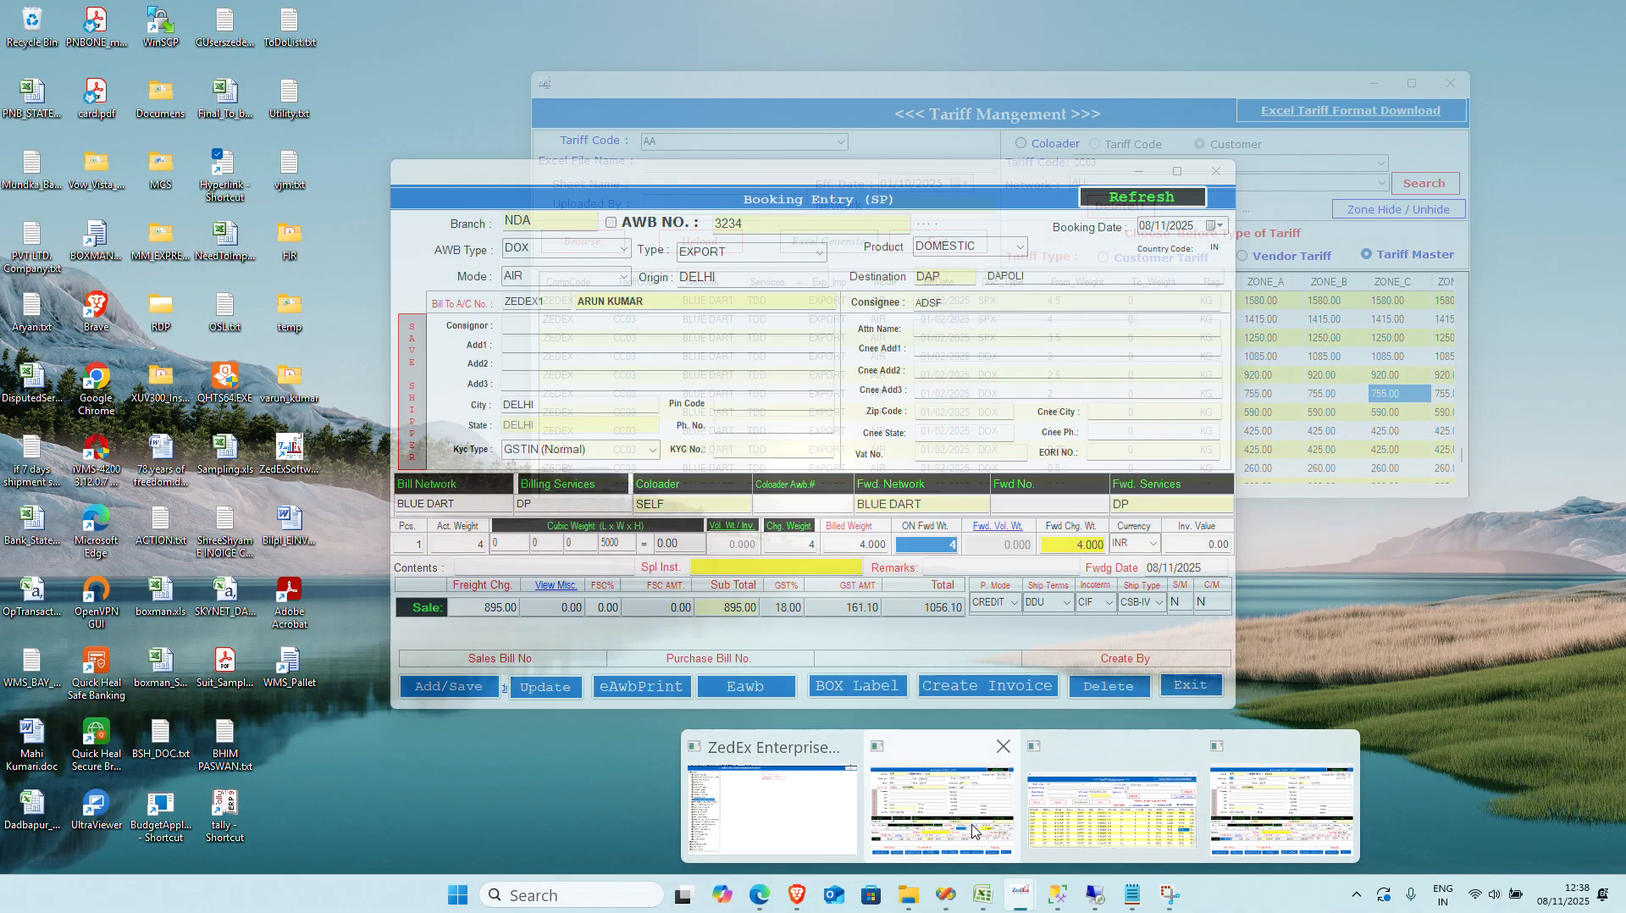
left_click(920, 824)
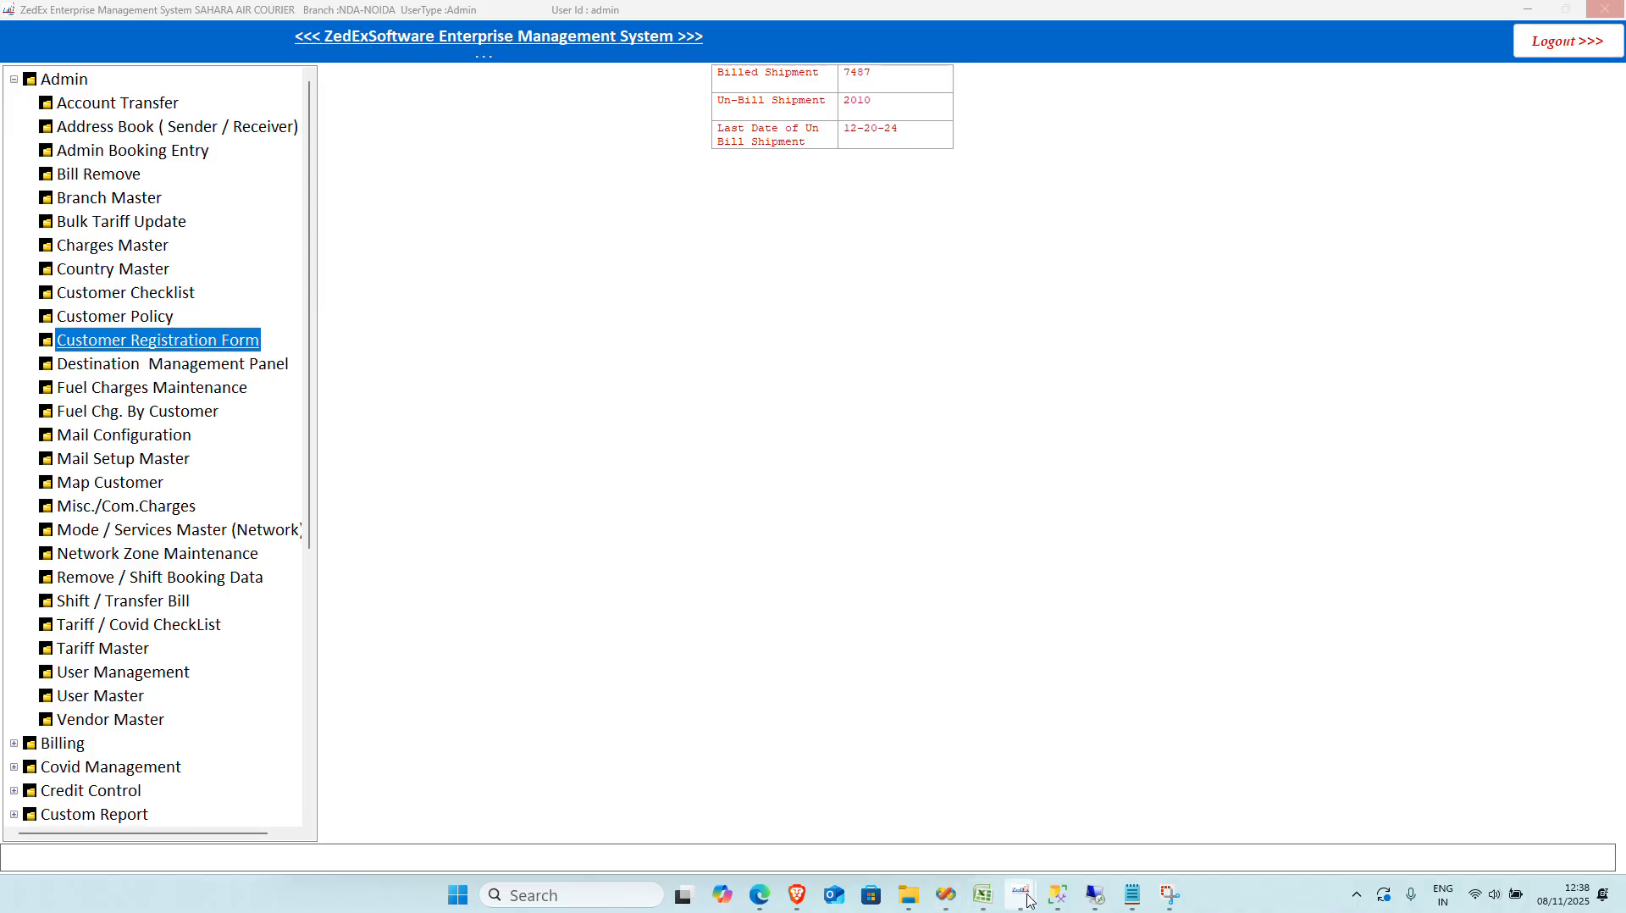
mouse_move(1021, 895)
left_click(1257, 817)
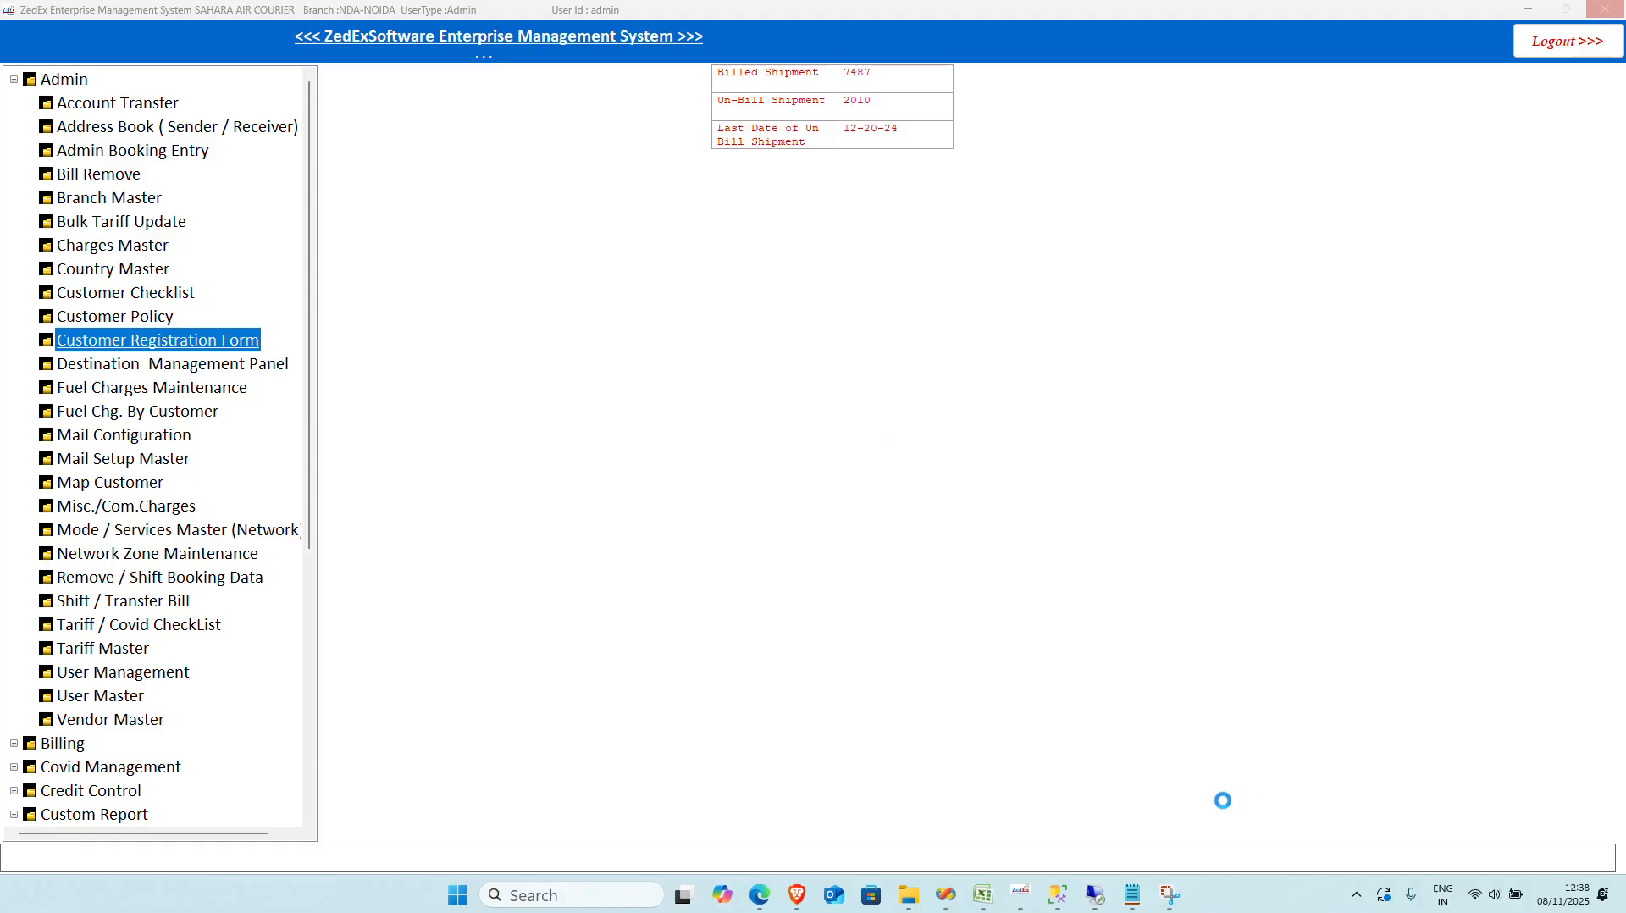
mouse_move(1019, 906)
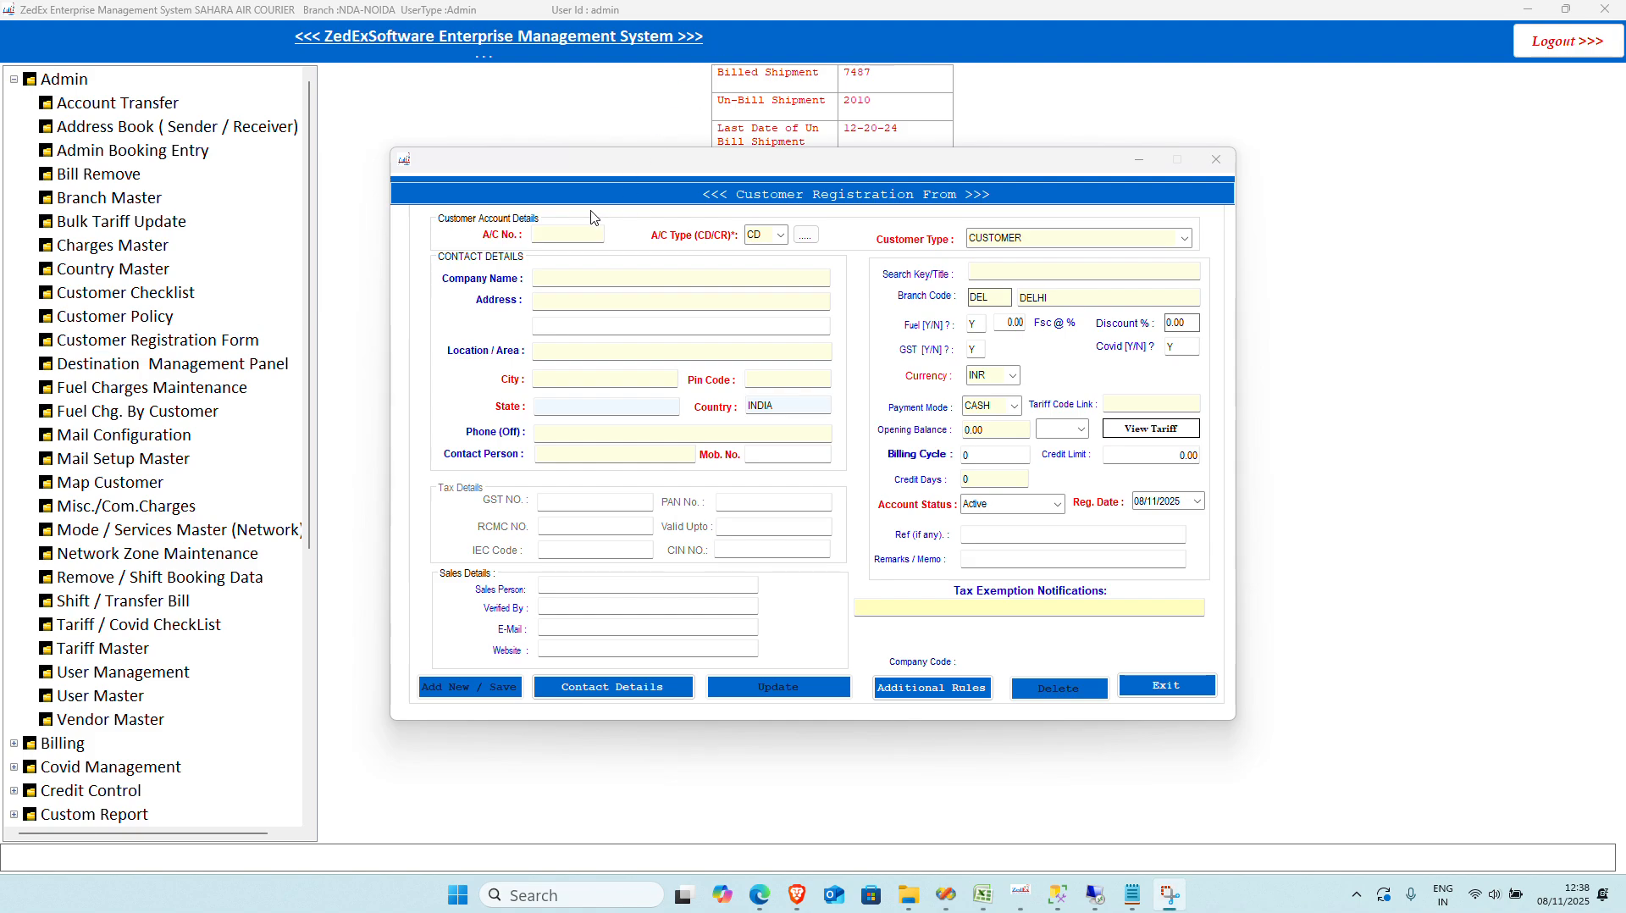
Step: Look up the booking customer's account in the registration form and load its details
left_click(583, 231)
type("ZEDEX")
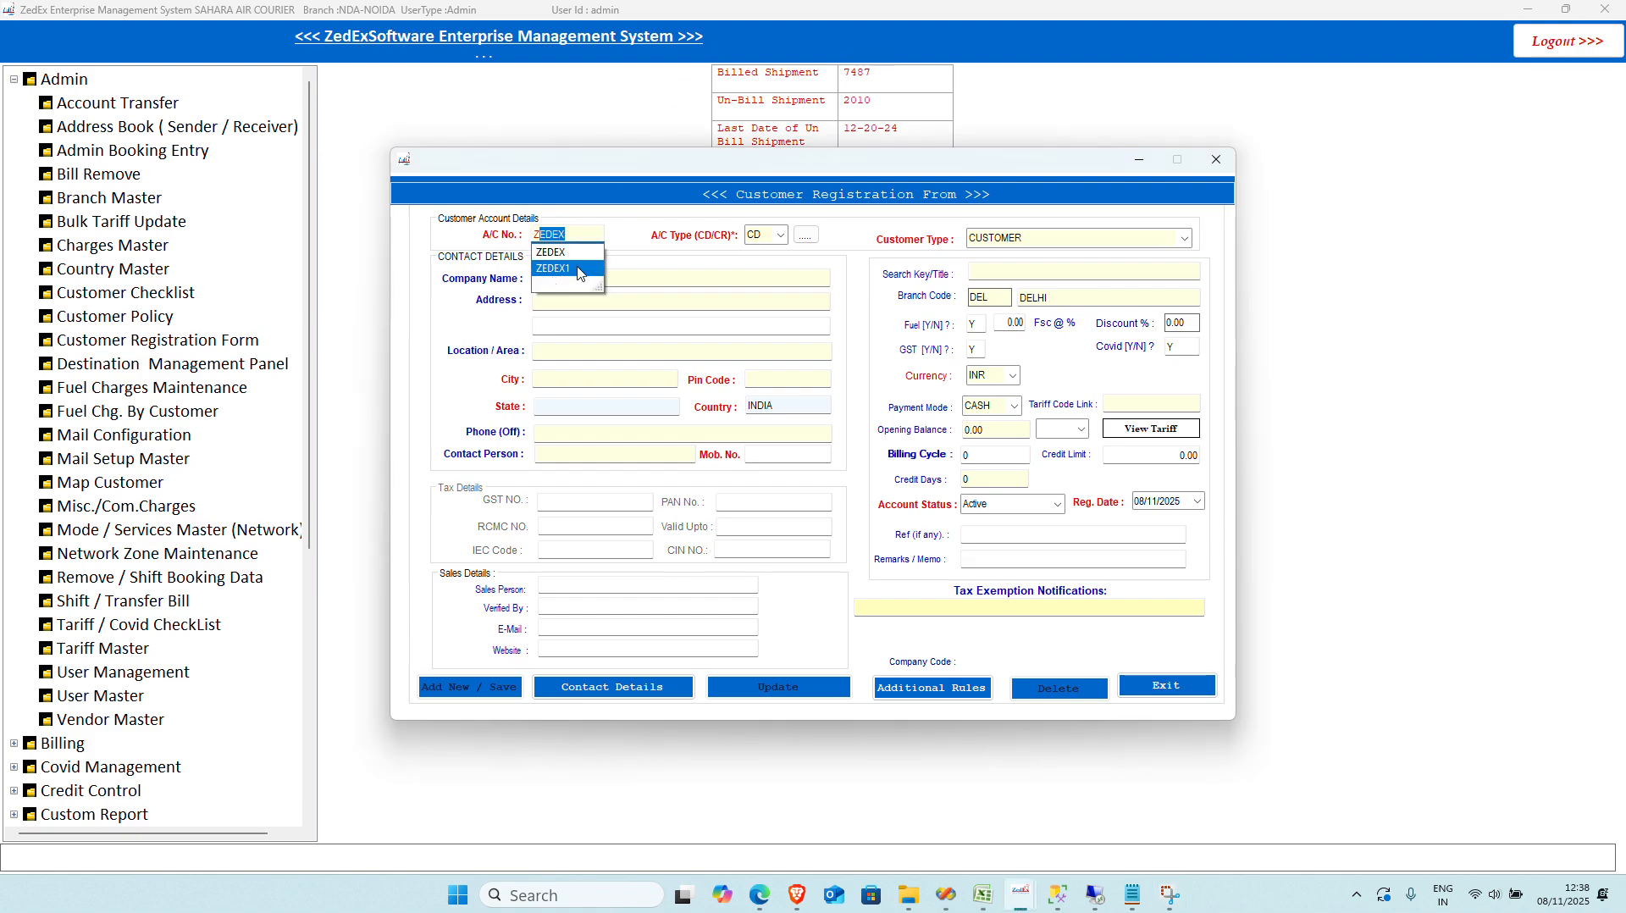
left_click(580, 269)
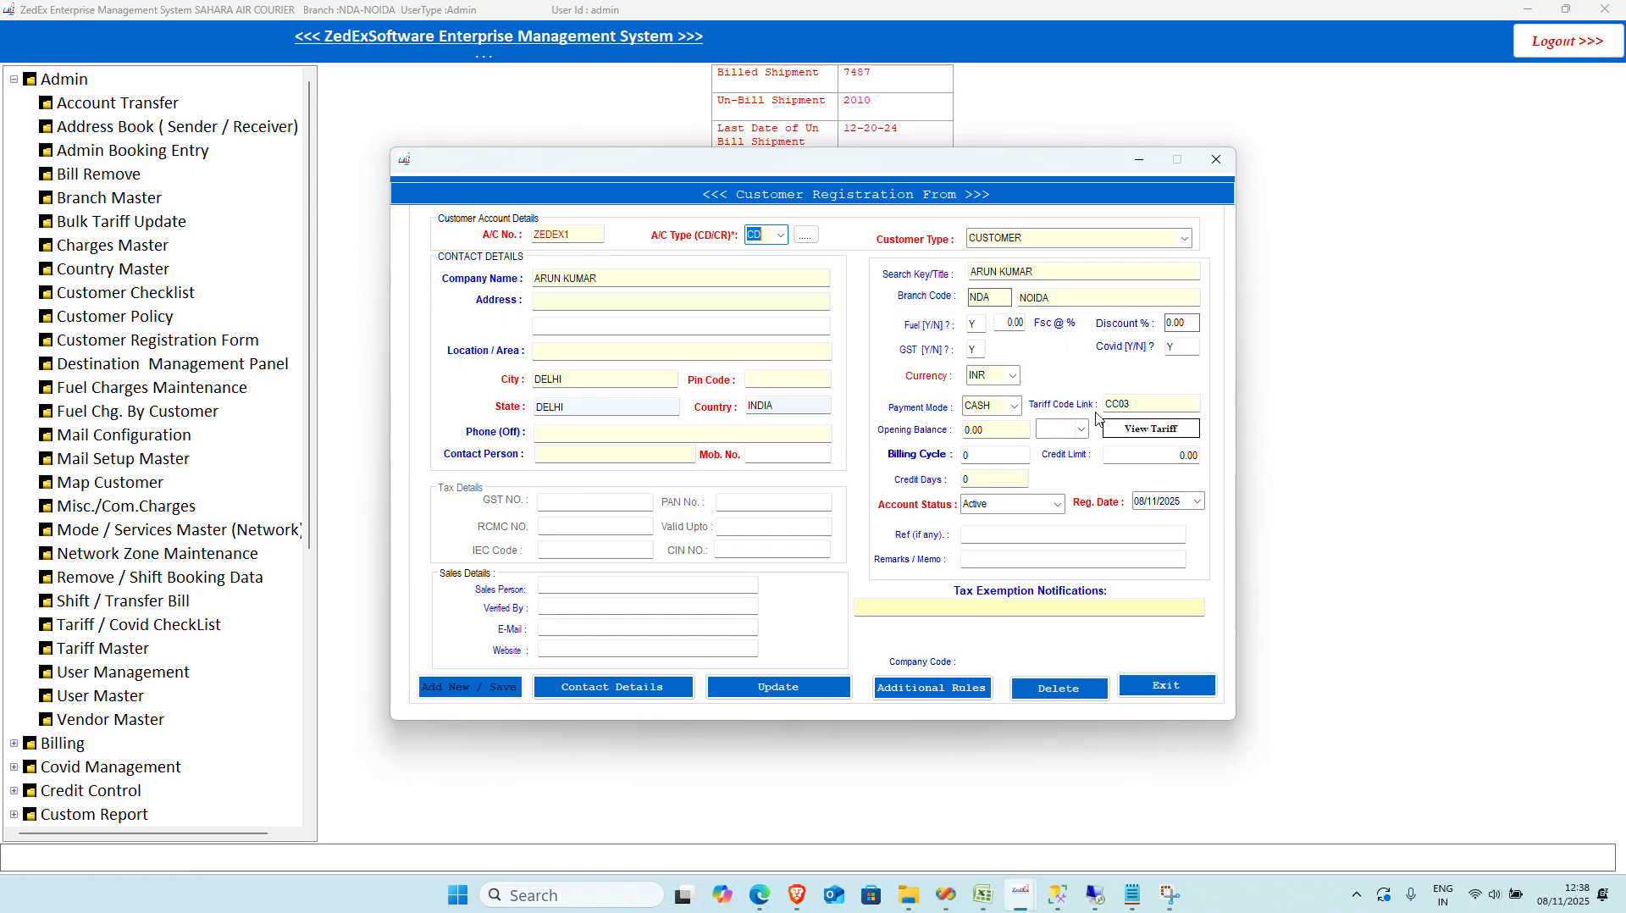
Step: Clear the customer's tariff code link and save the updated registration
left_click(1144, 405)
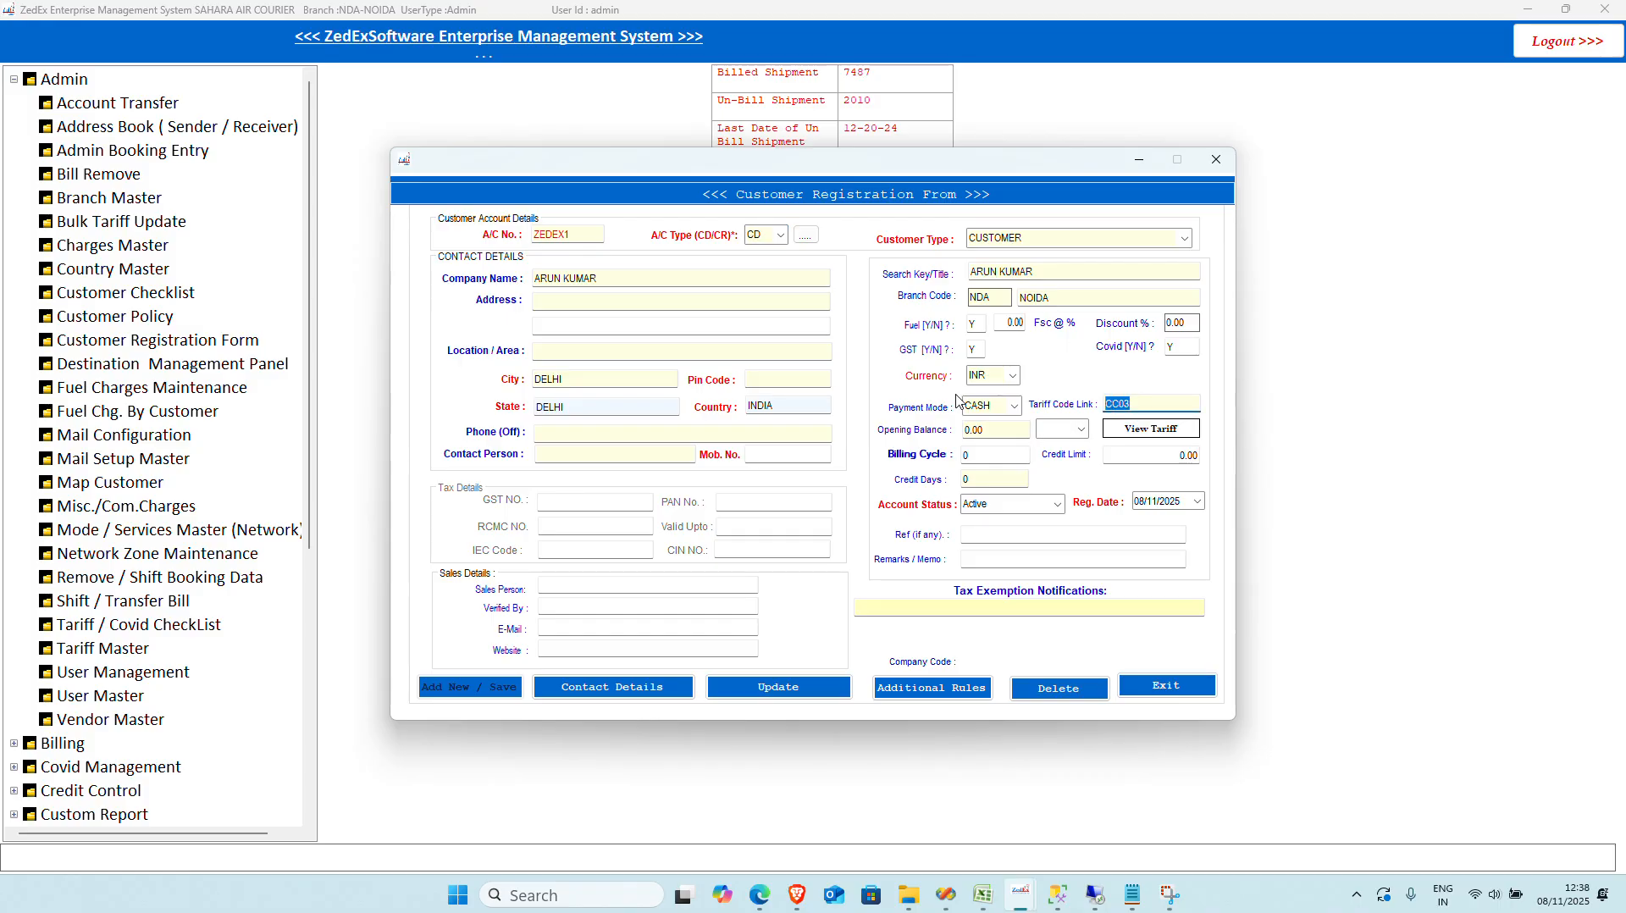
key("BackSpace")
left_click(775, 688)
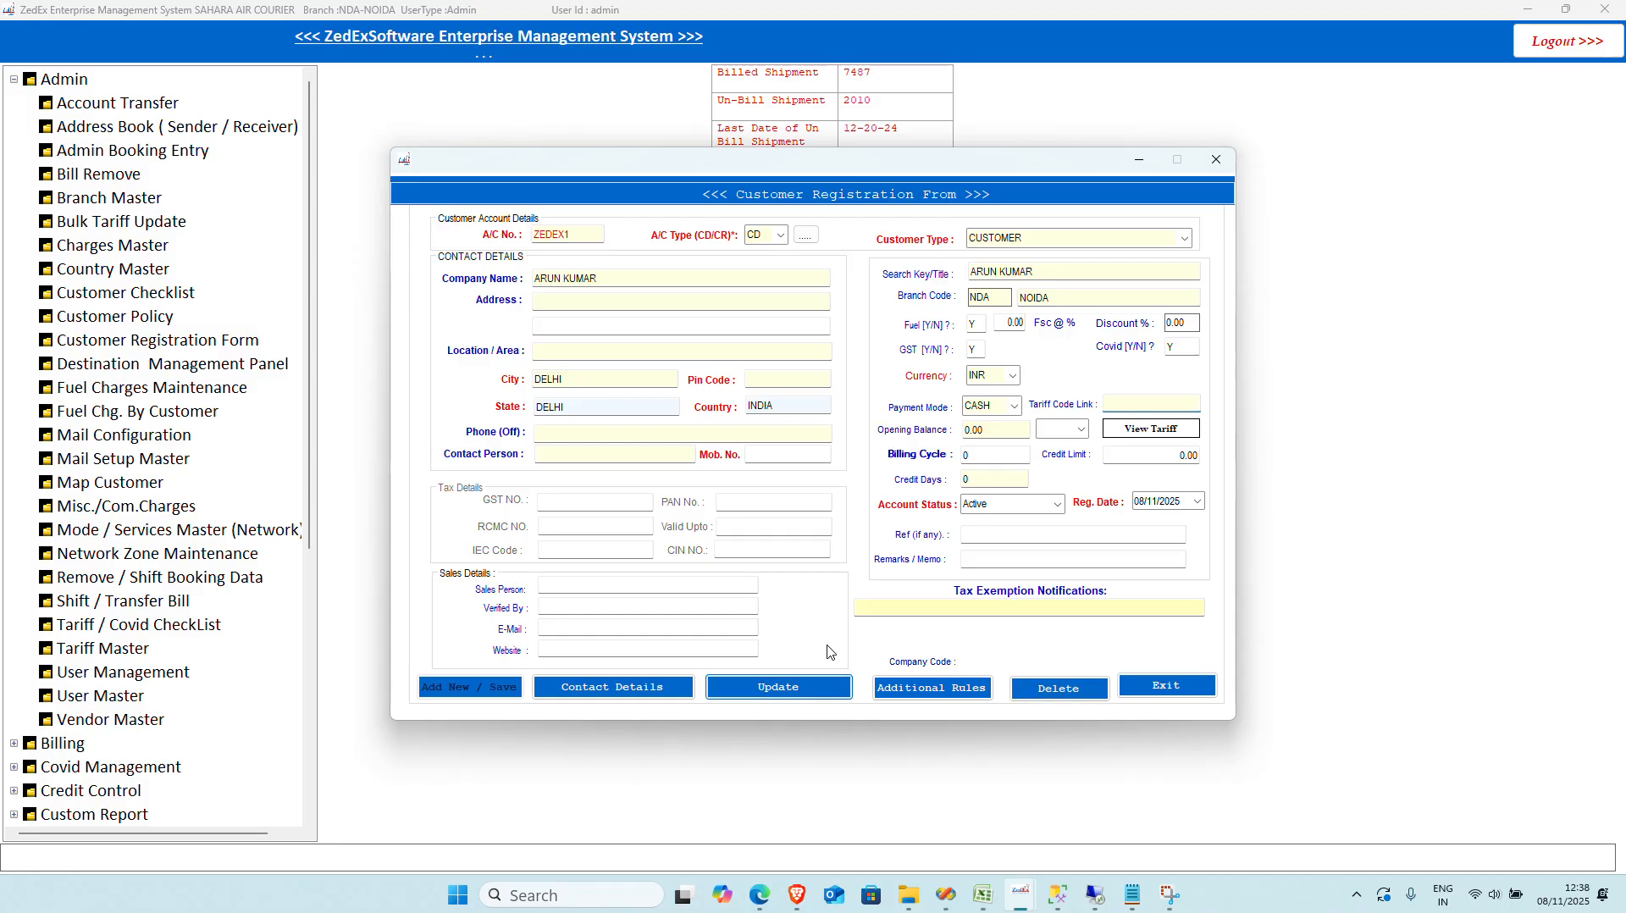
left_click(875, 494)
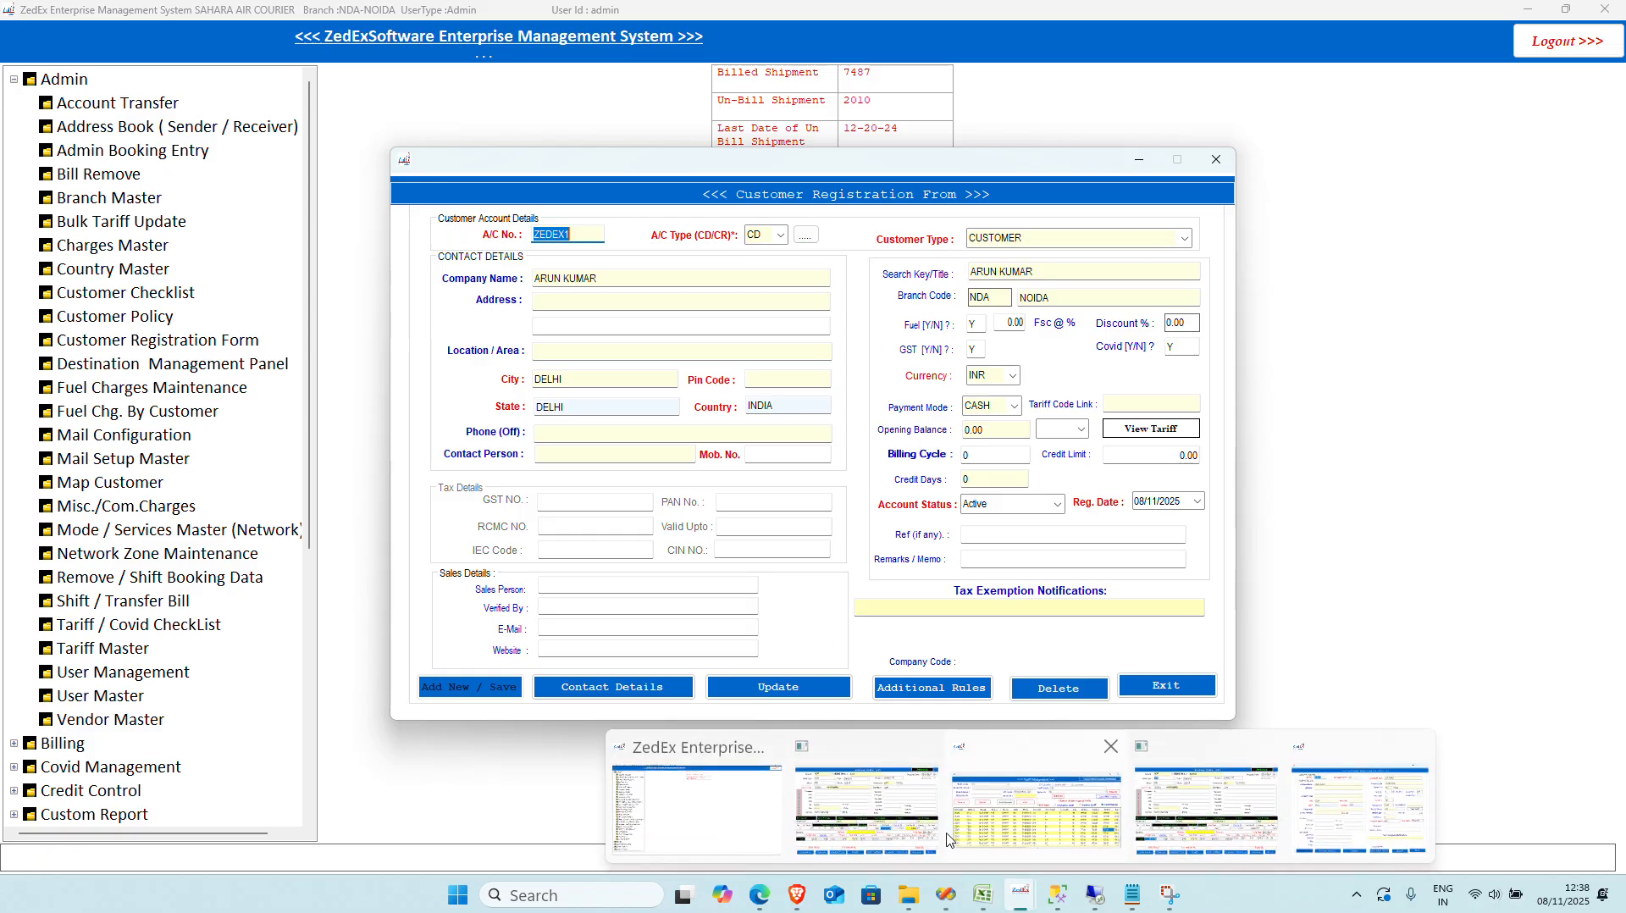
Step: In the DOX booking to Dapoli, set the actual weight and the forwarding weight to 5 to recalculate the freight
left_click(1032, 826)
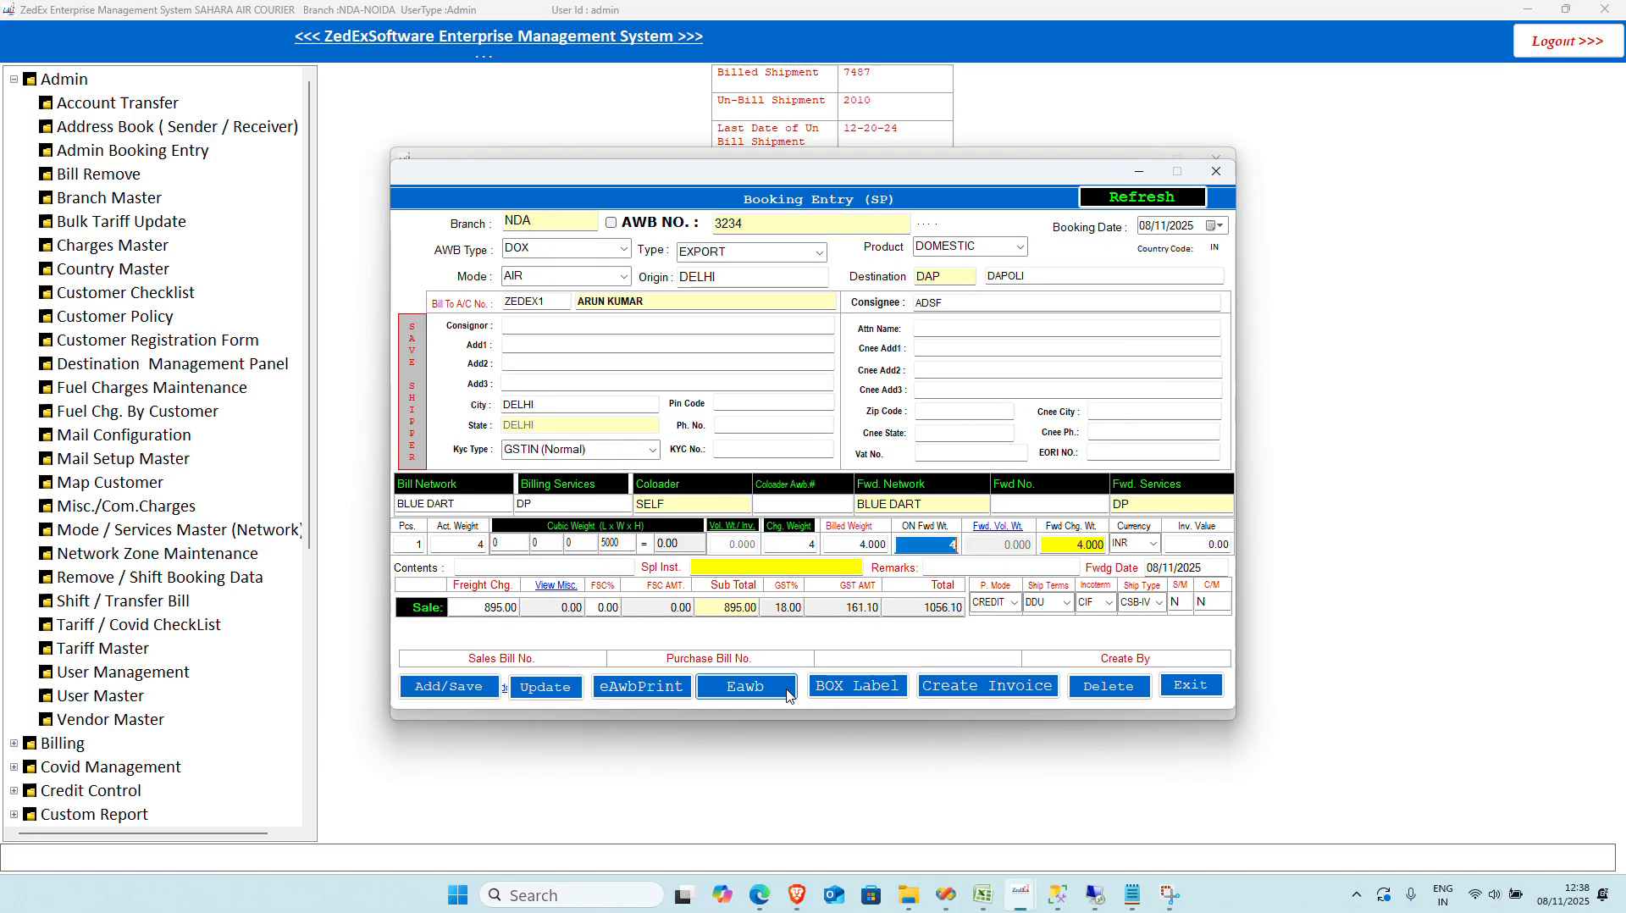
left_click(461, 550)
type("5")
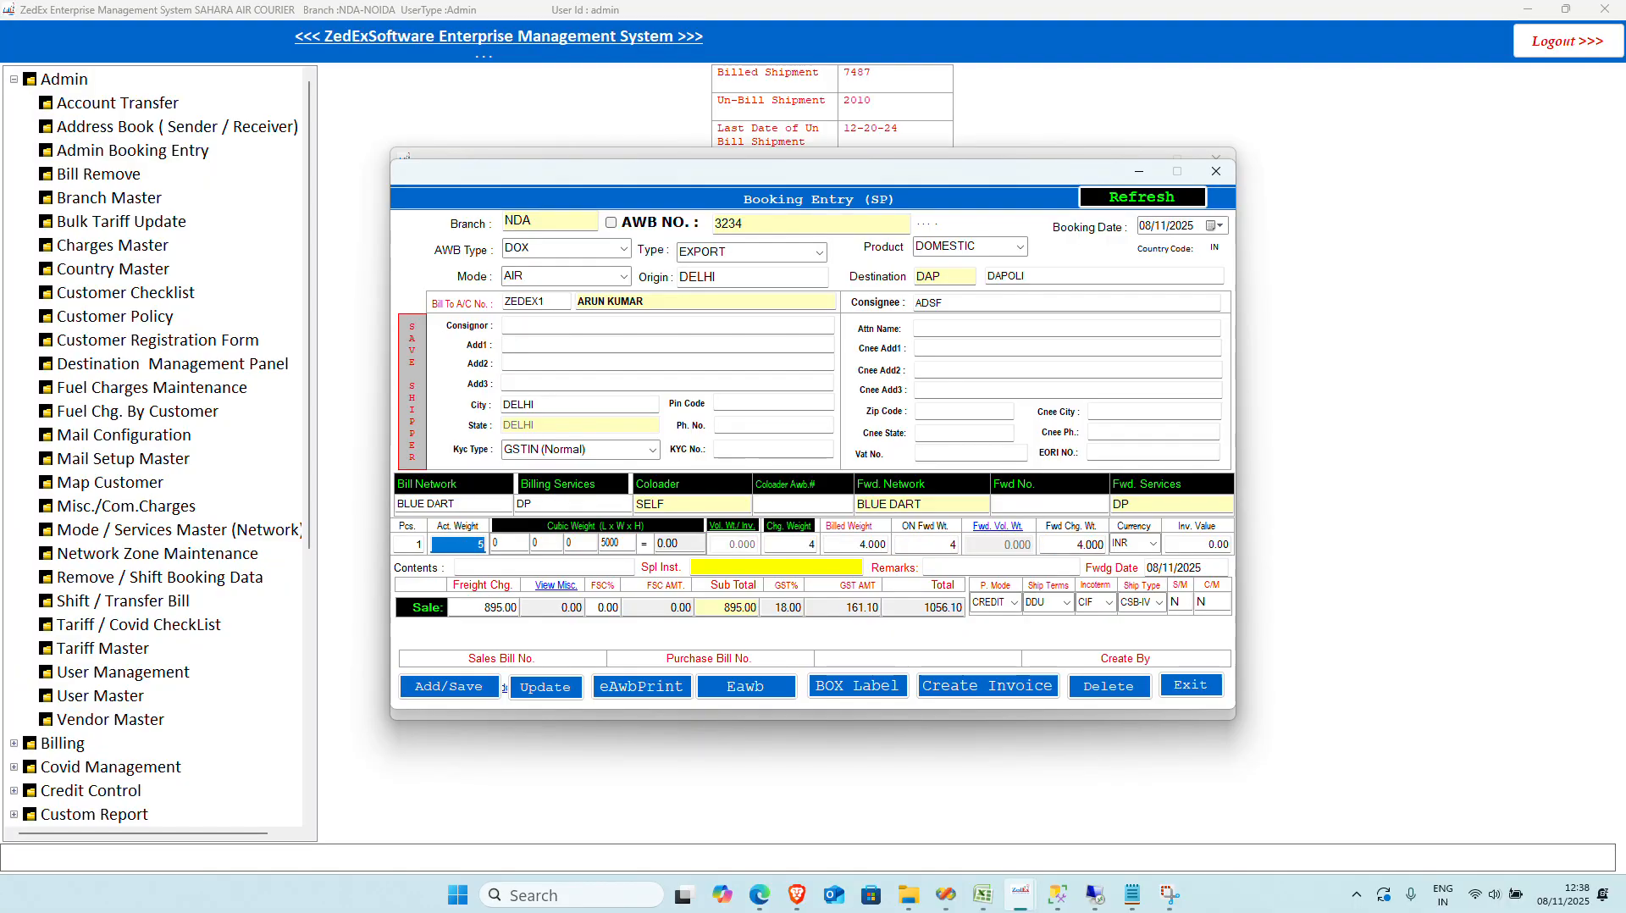
key("Return")
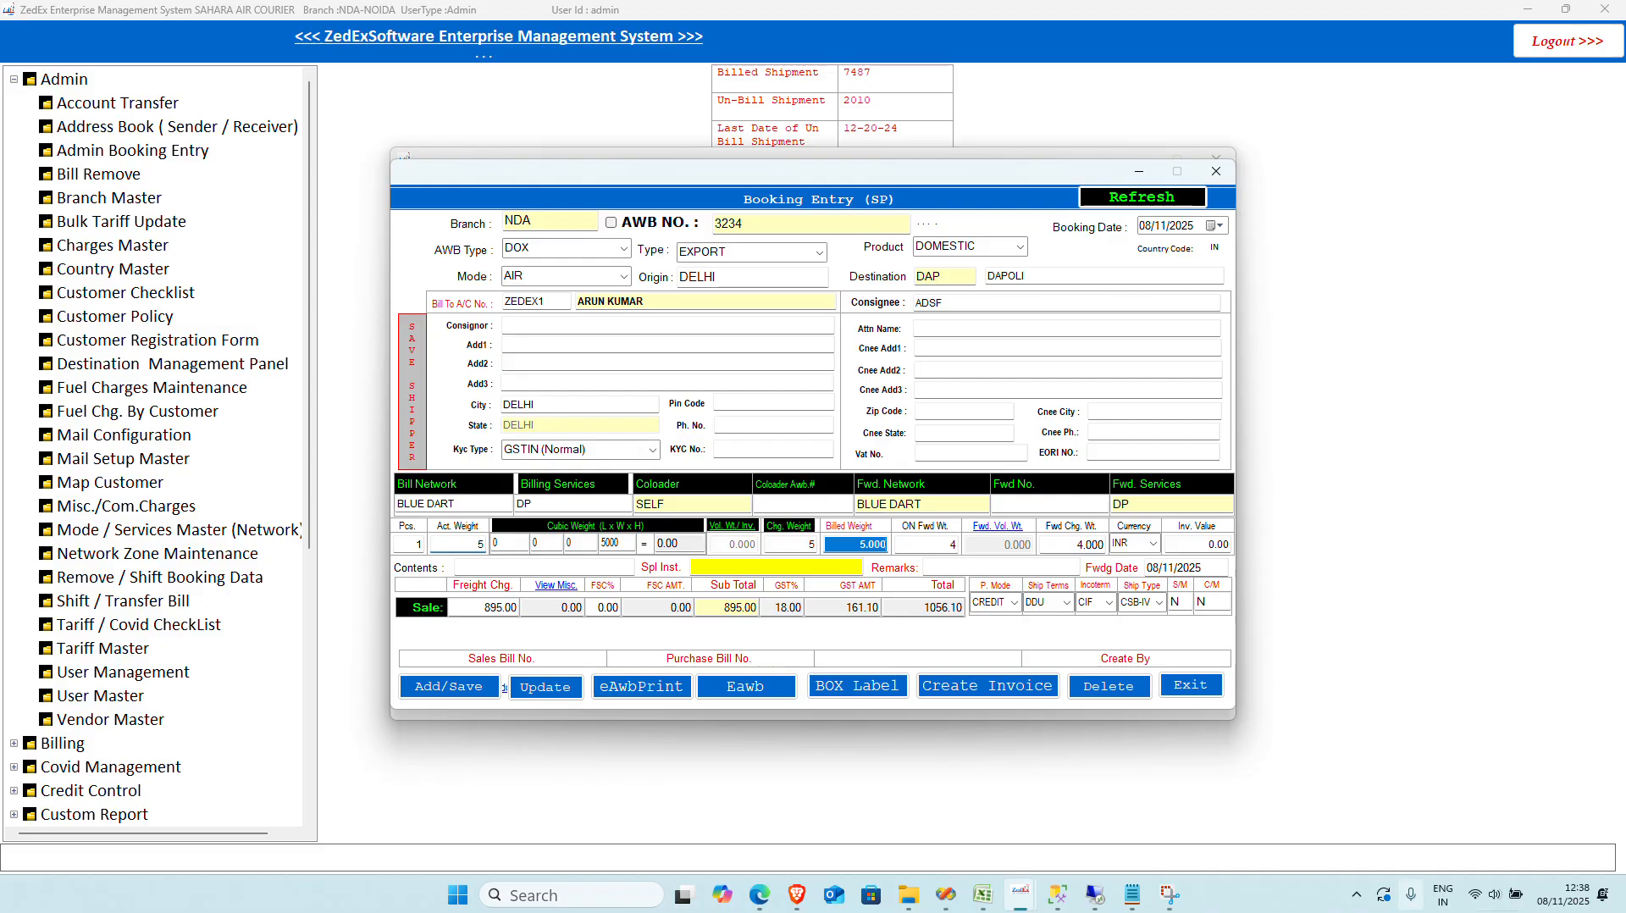
left_click(913, 552)
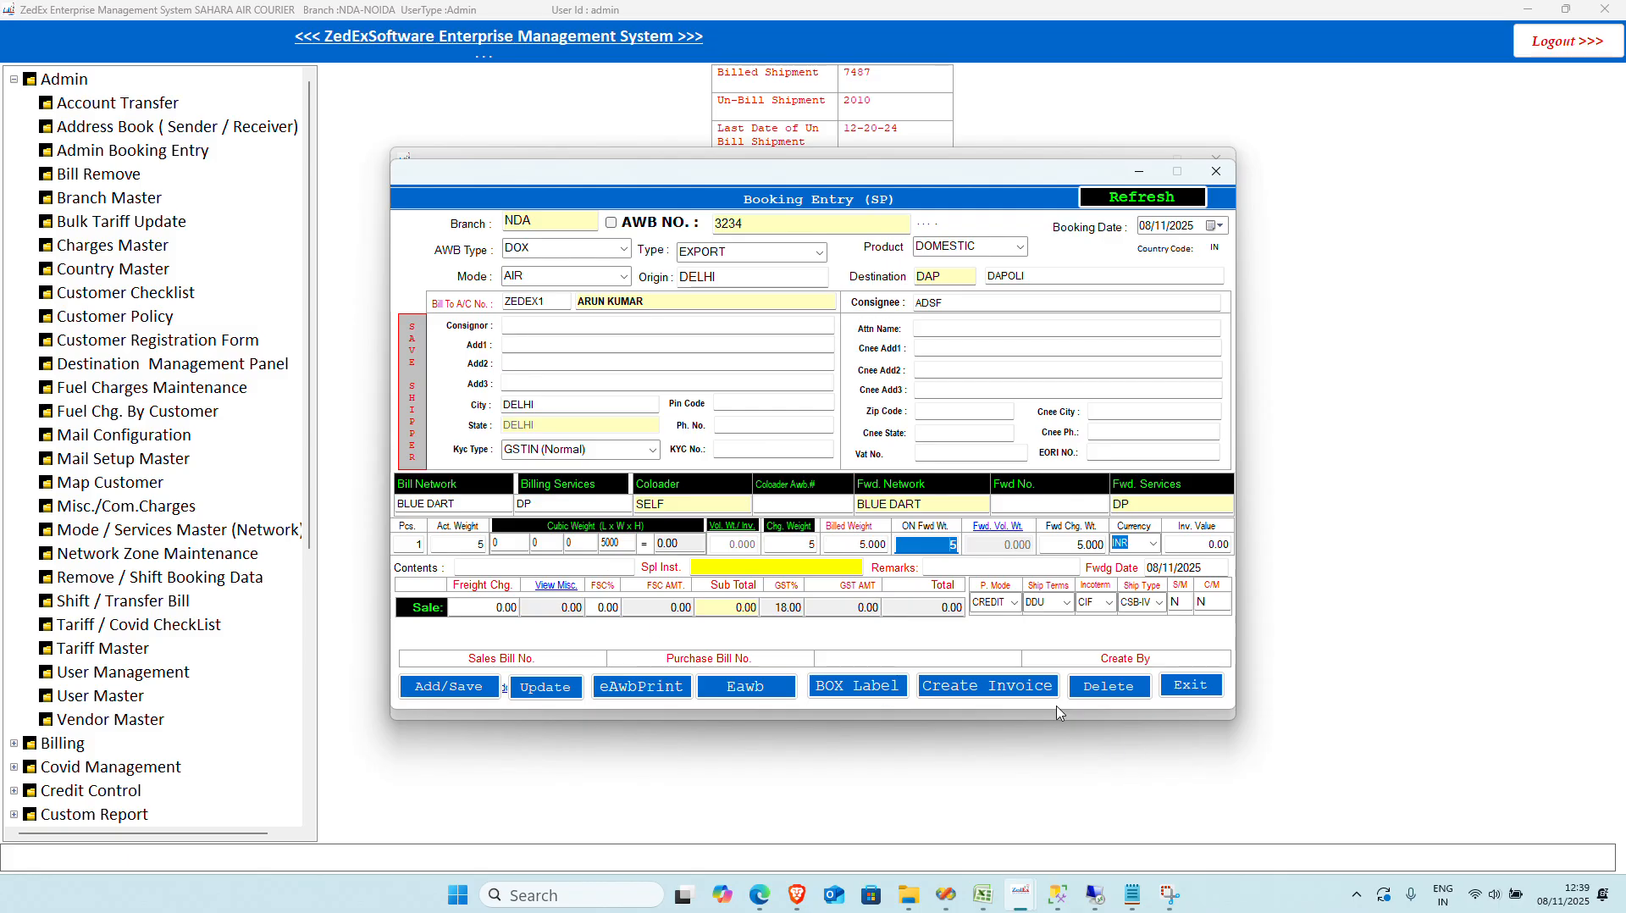
Step: Recheck the customer's registration details and close one of the open Booking Entry (SP) forms
mouse_move(1022, 908)
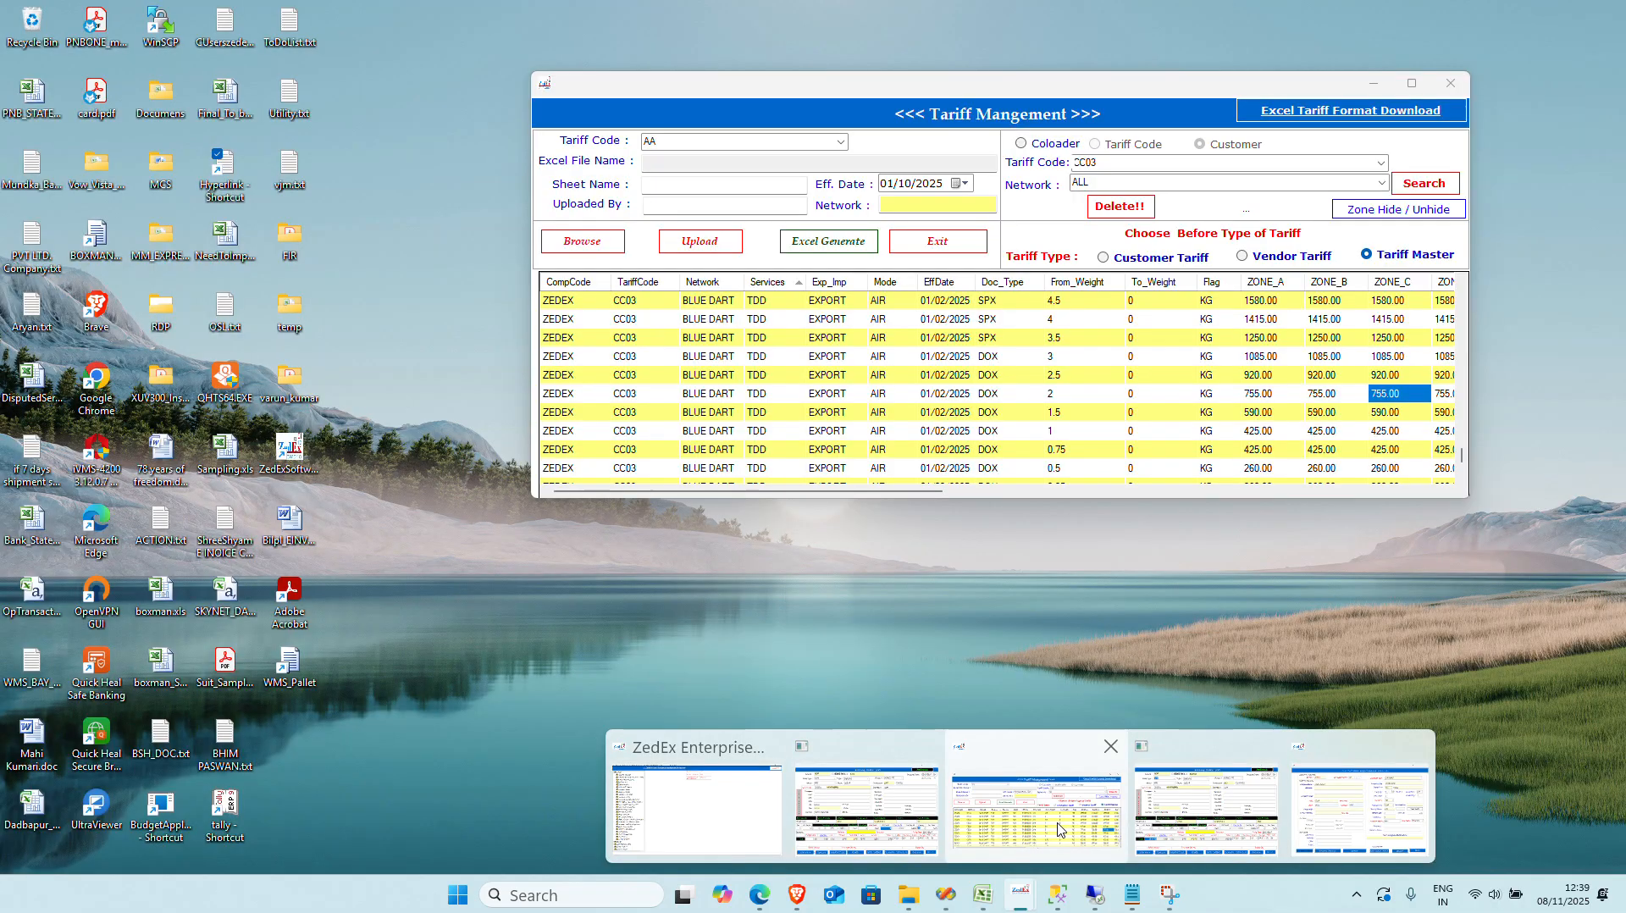
mouse_move(1252, 799)
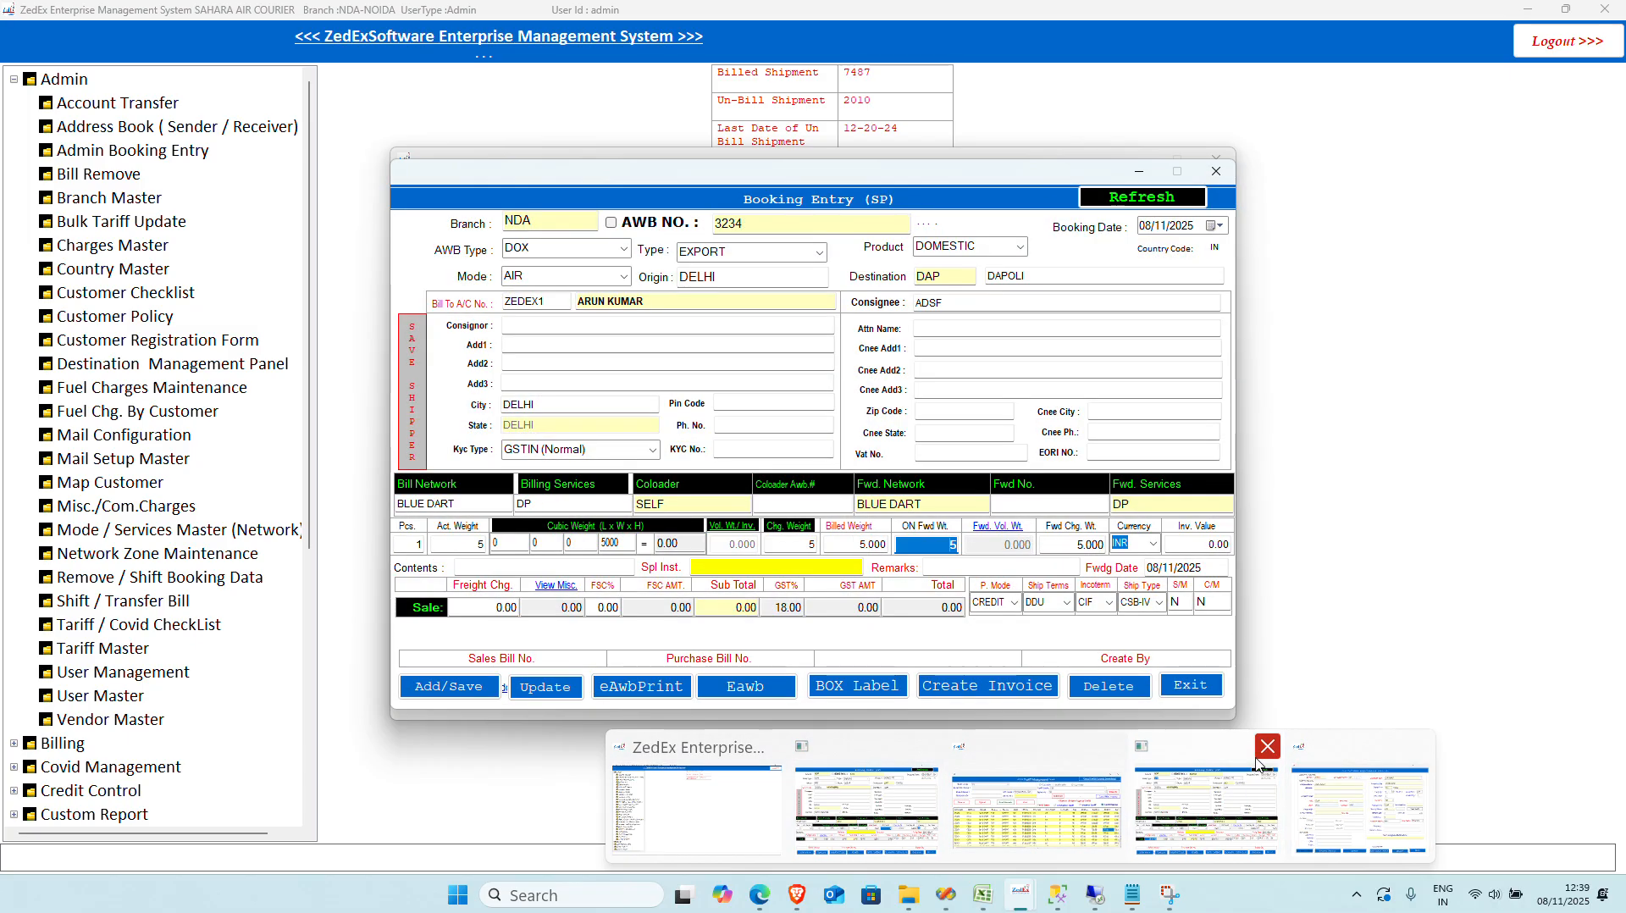
left_click(913, 789)
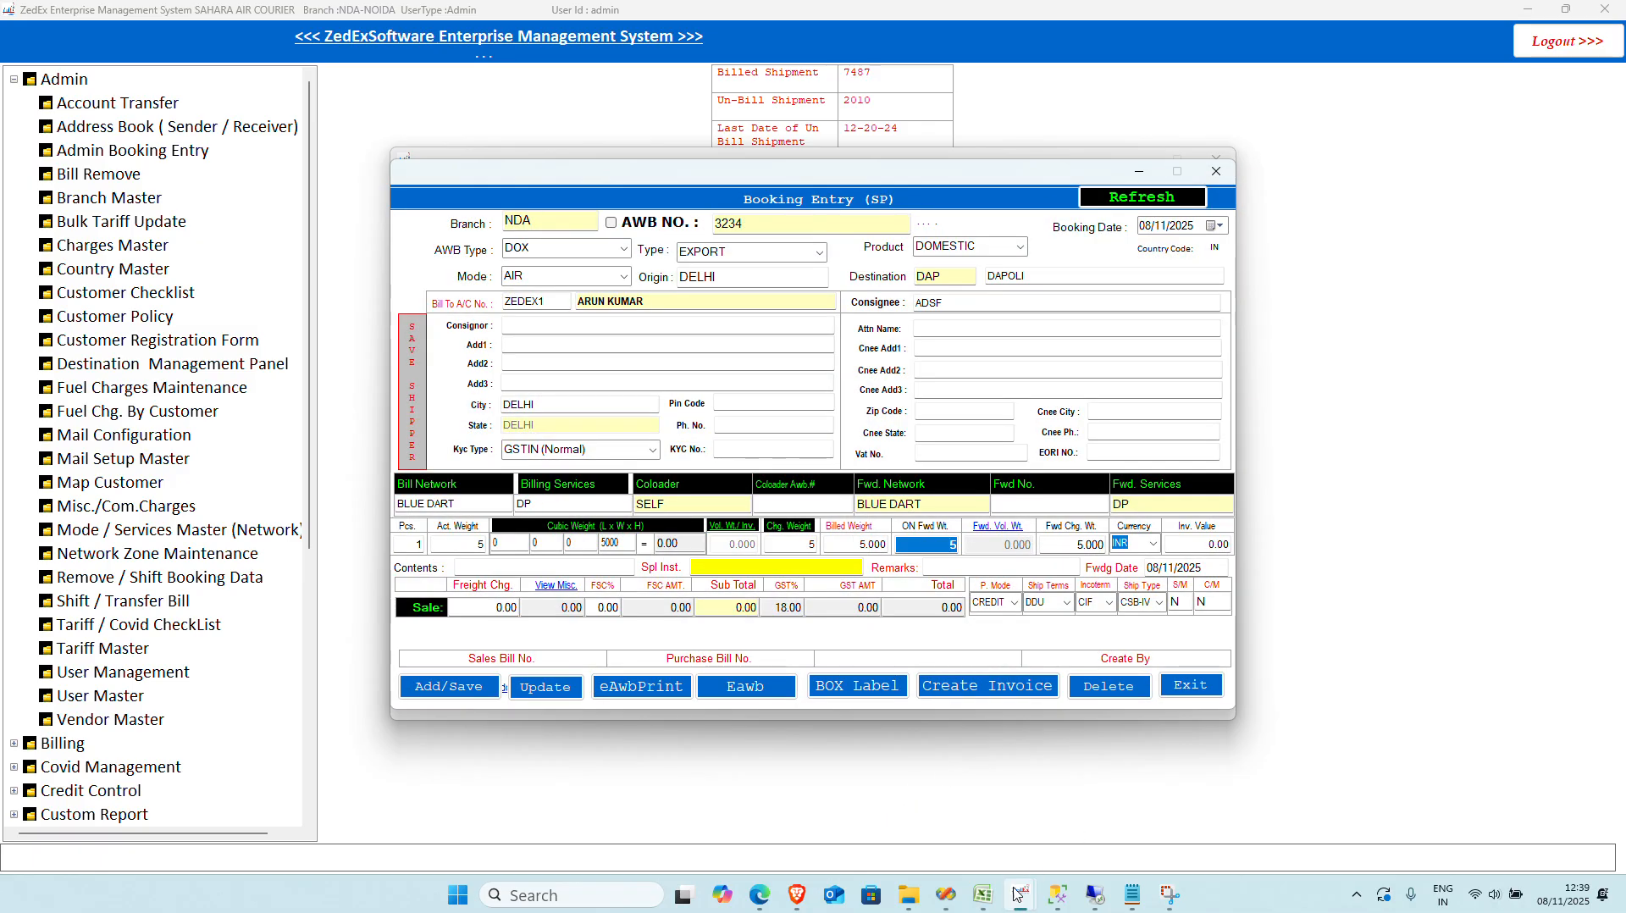
mouse_move(1021, 897)
left_click(1340, 822)
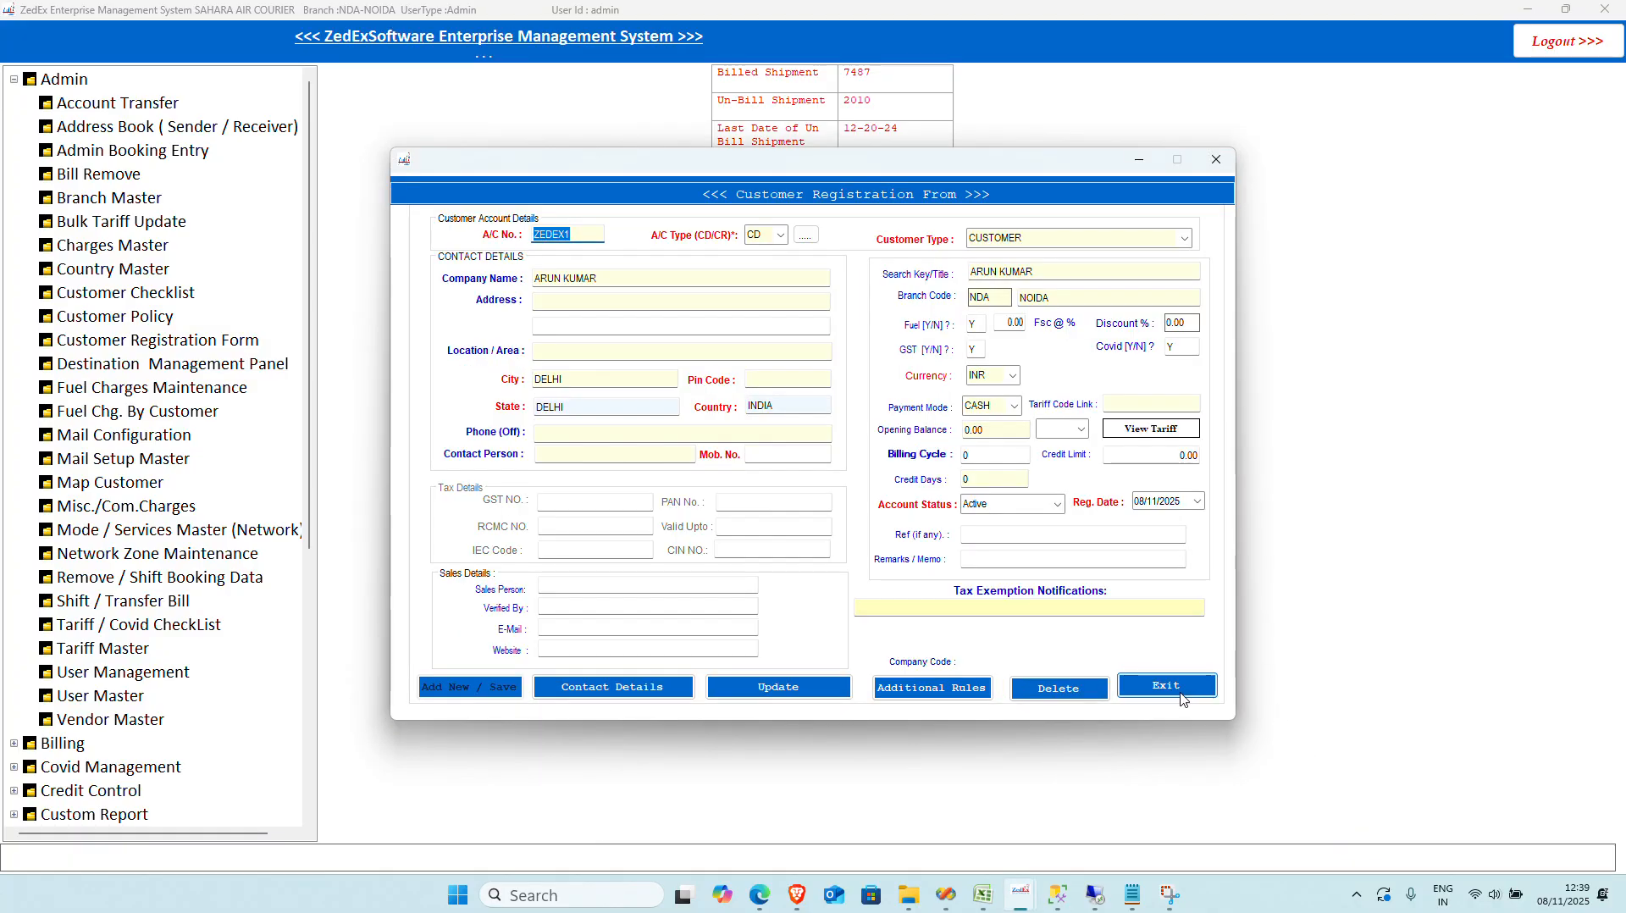
mouse_move(1021, 896)
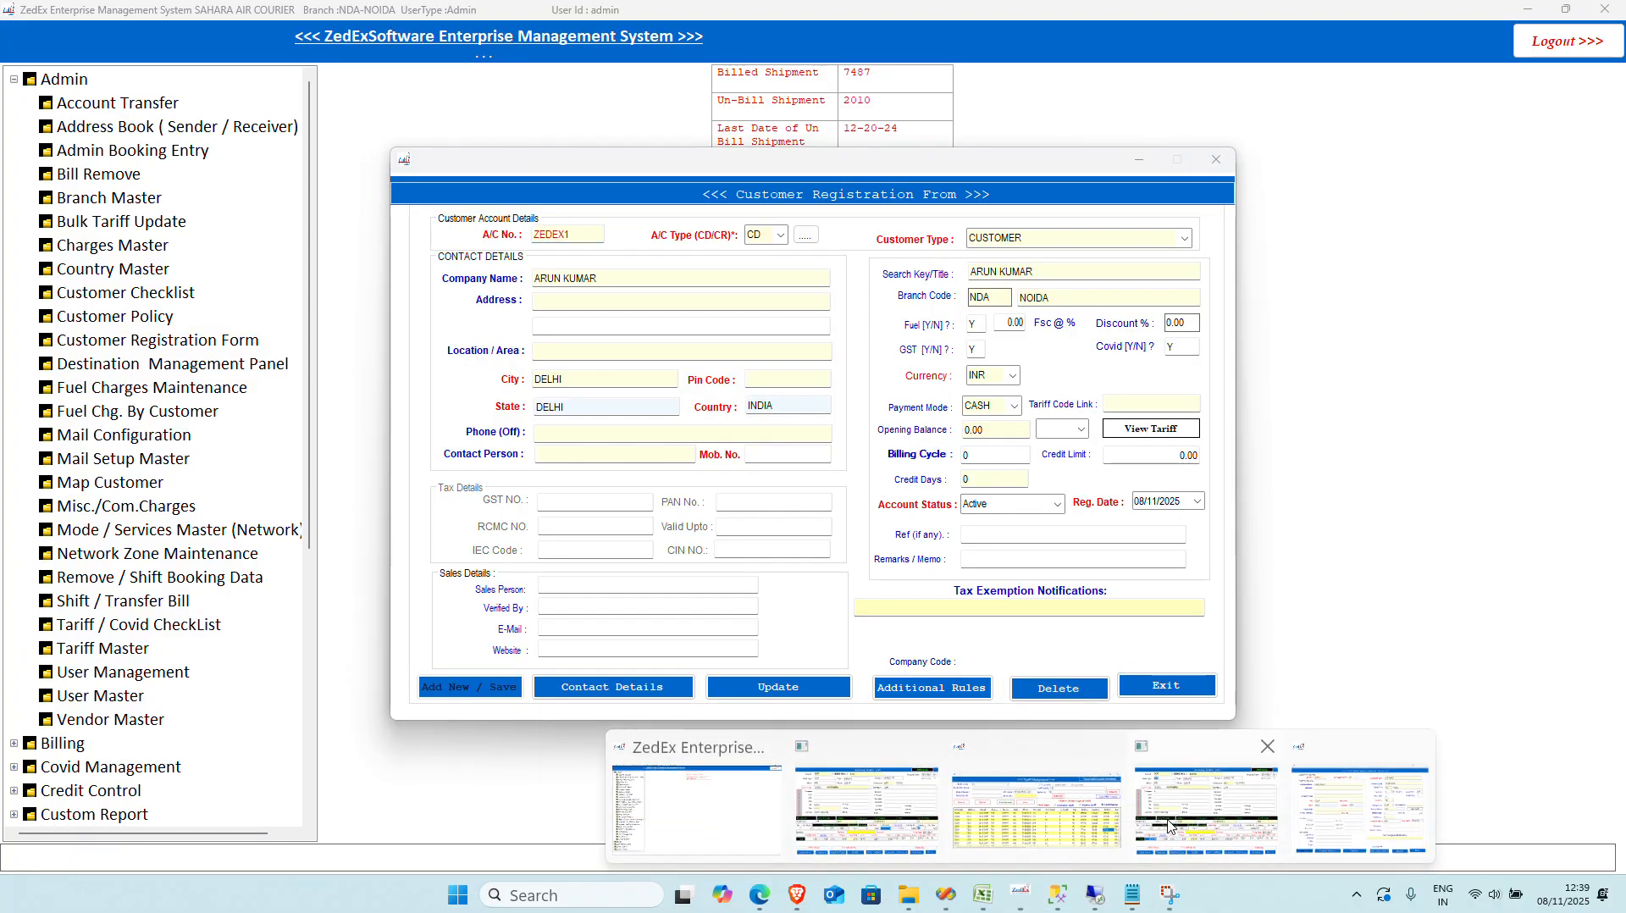
left_click(1172, 823)
left_click(1207, 686)
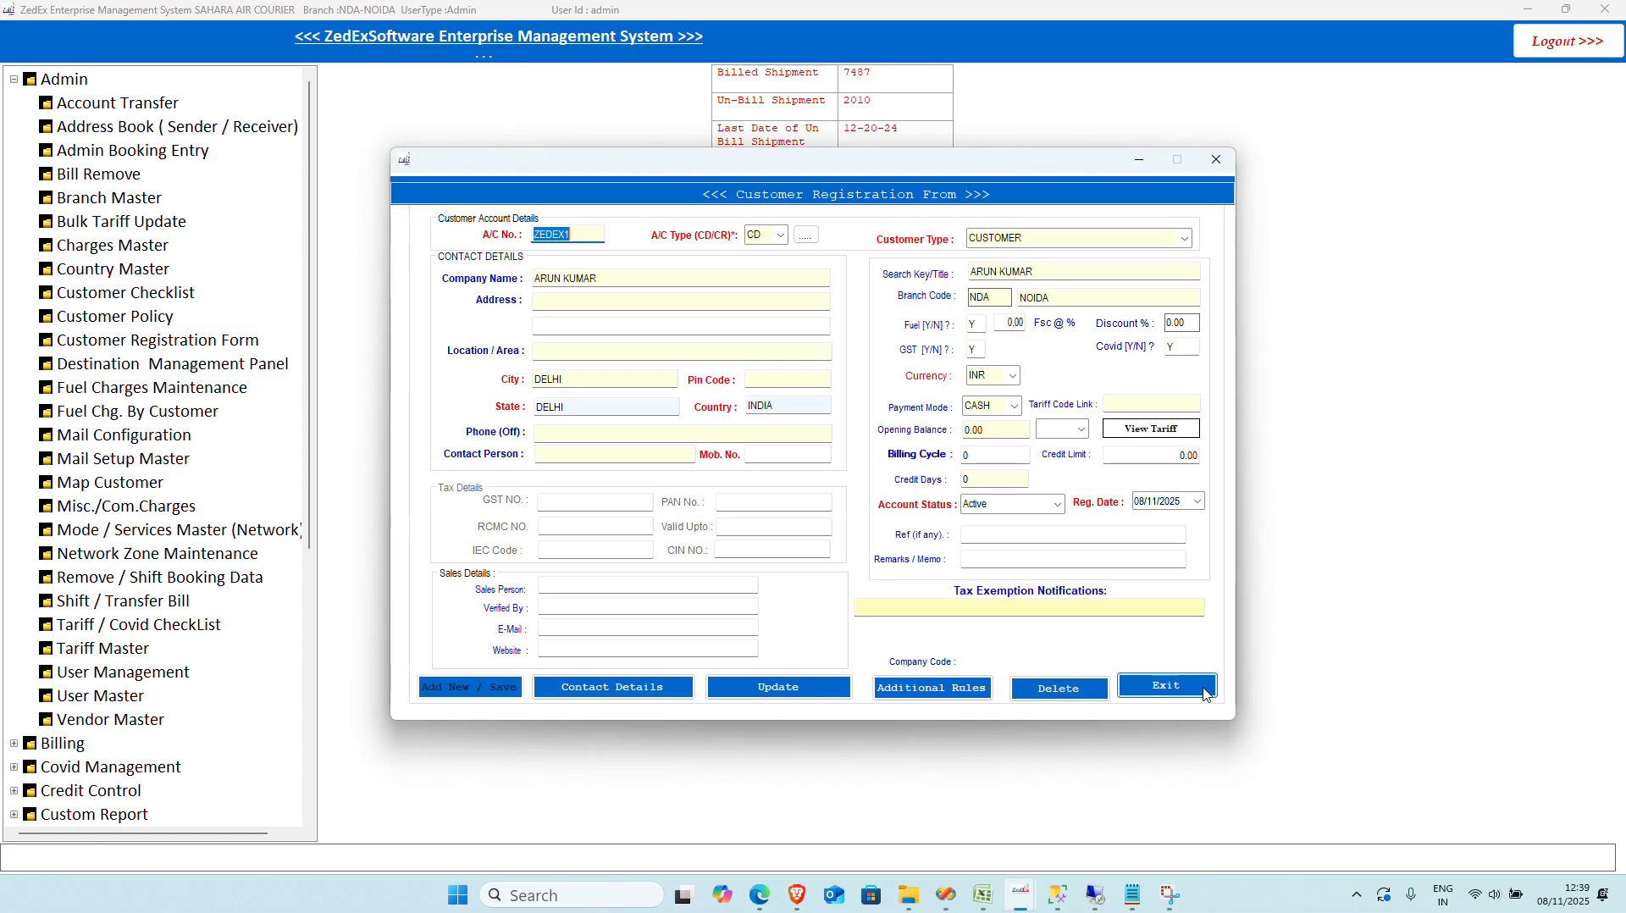
Step: Return to Tariff Management and set the tariff type to Customer Tariff
mouse_move(1028, 894)
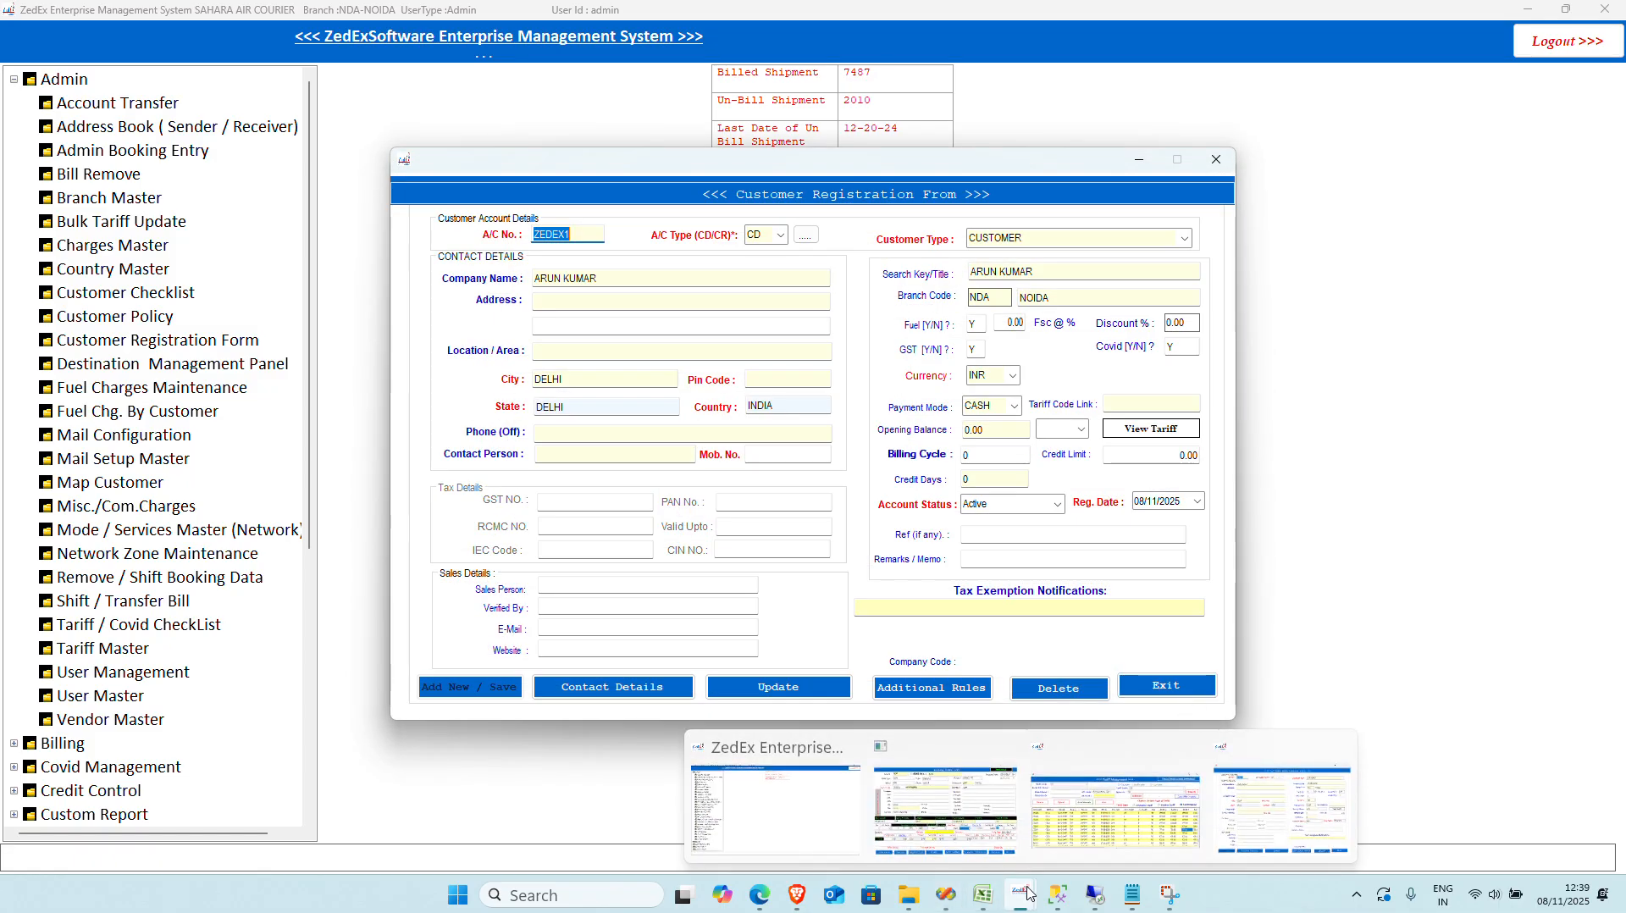
left_click(1073, 841)
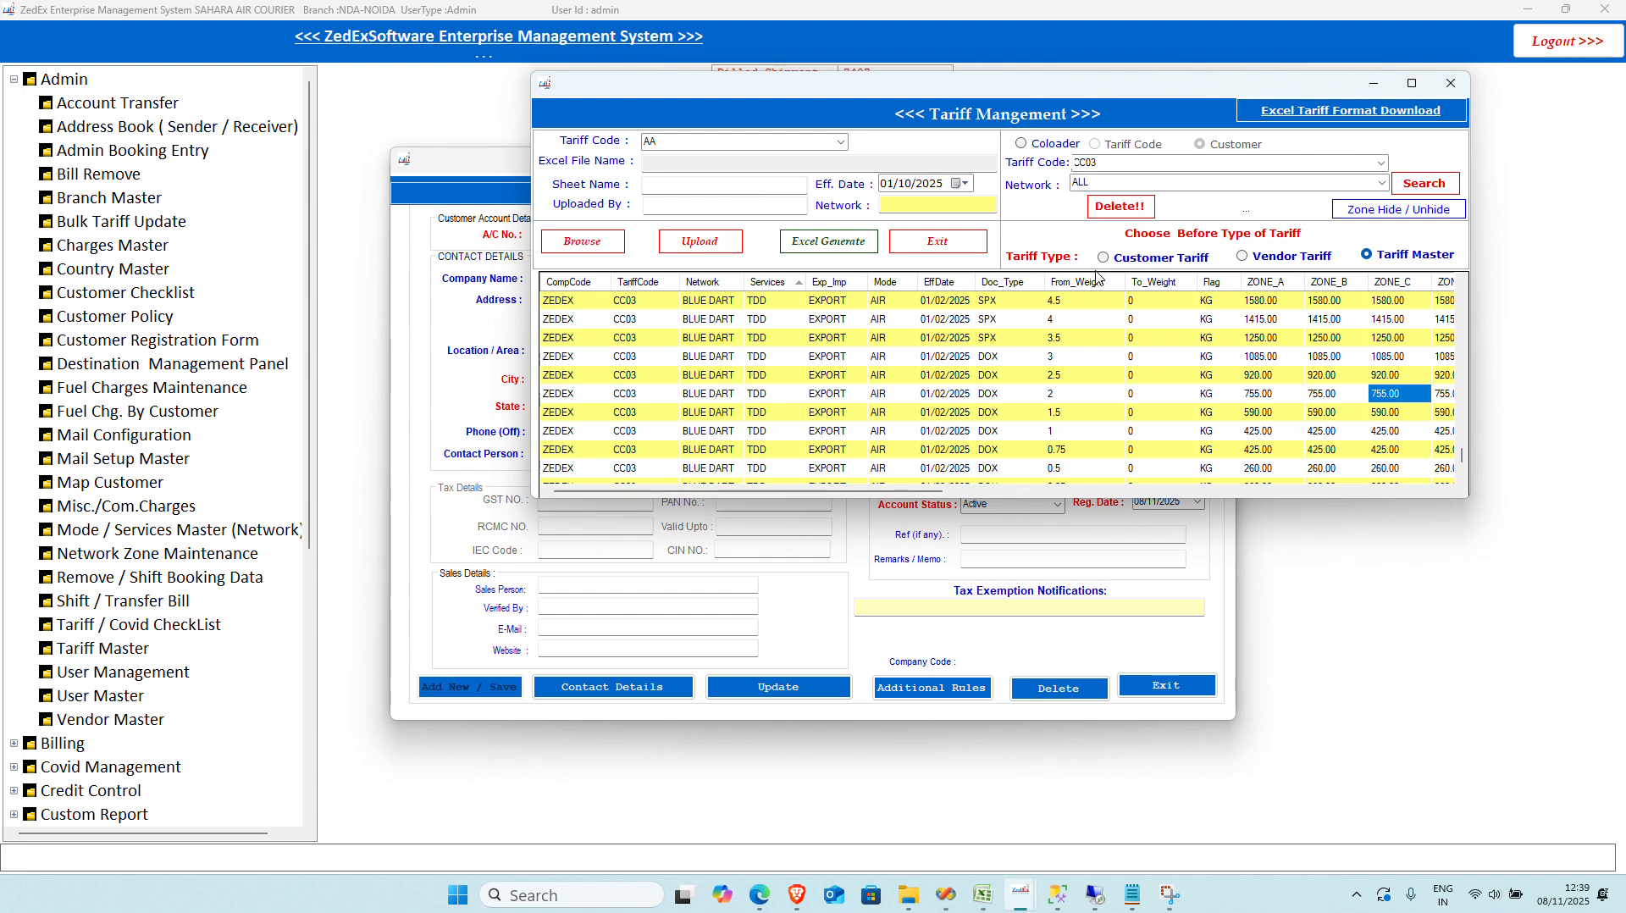
left_click(1135, 257)
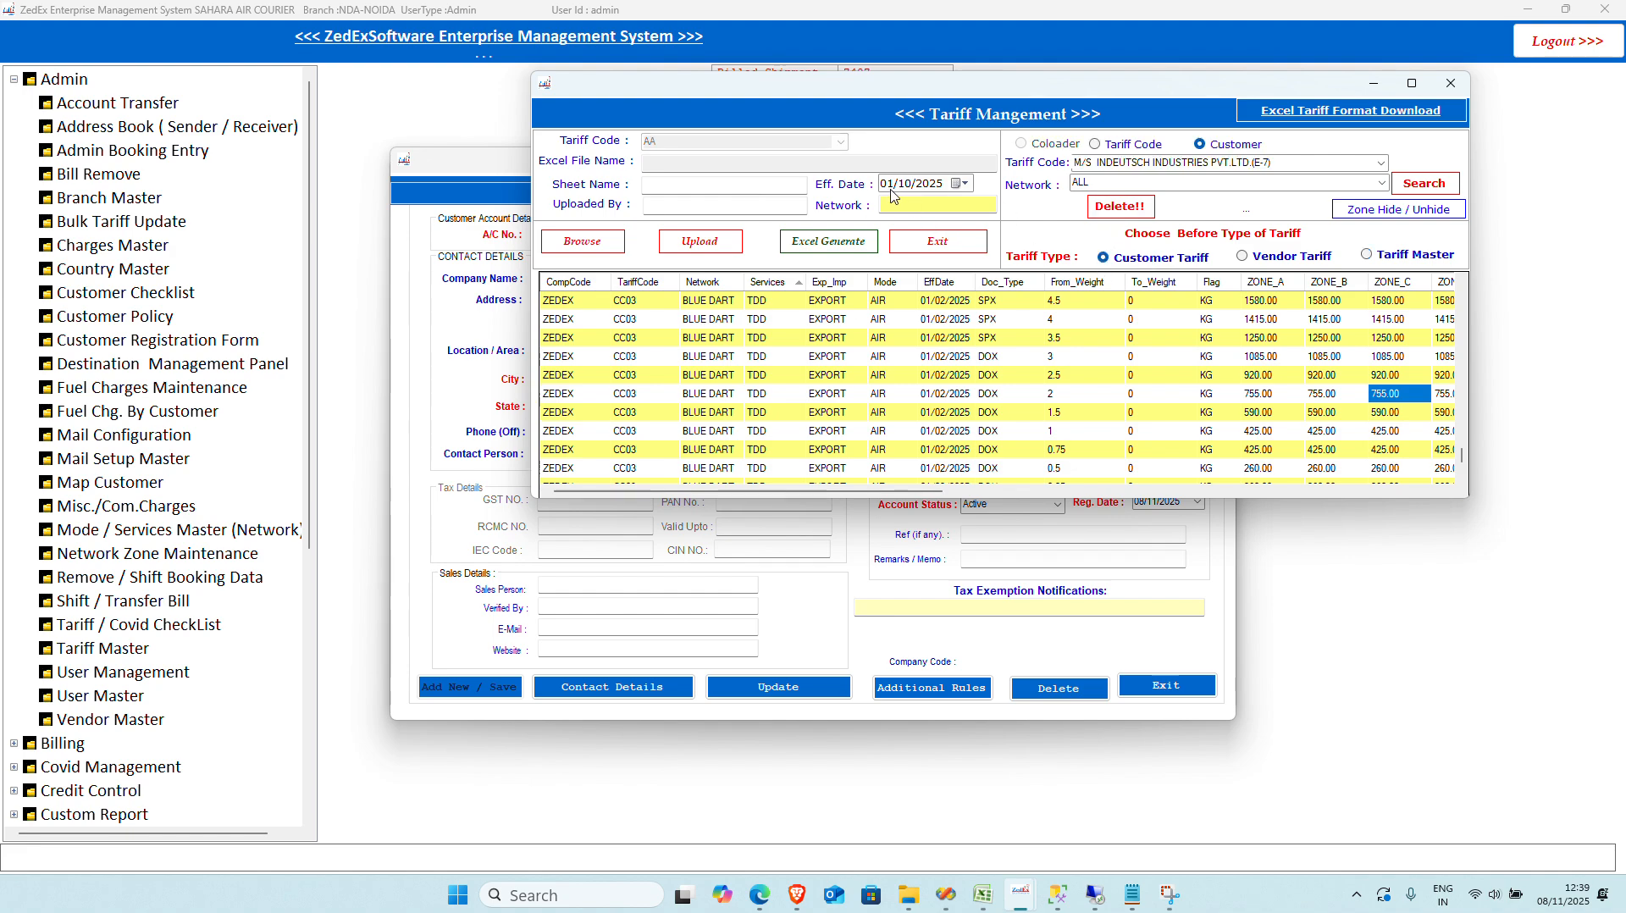
Step: Upload the SUNS sheet of C:\TEMP\SUNS.xlsx as a customer tariff with effective date 01/10/2025
left_click(617, 241)
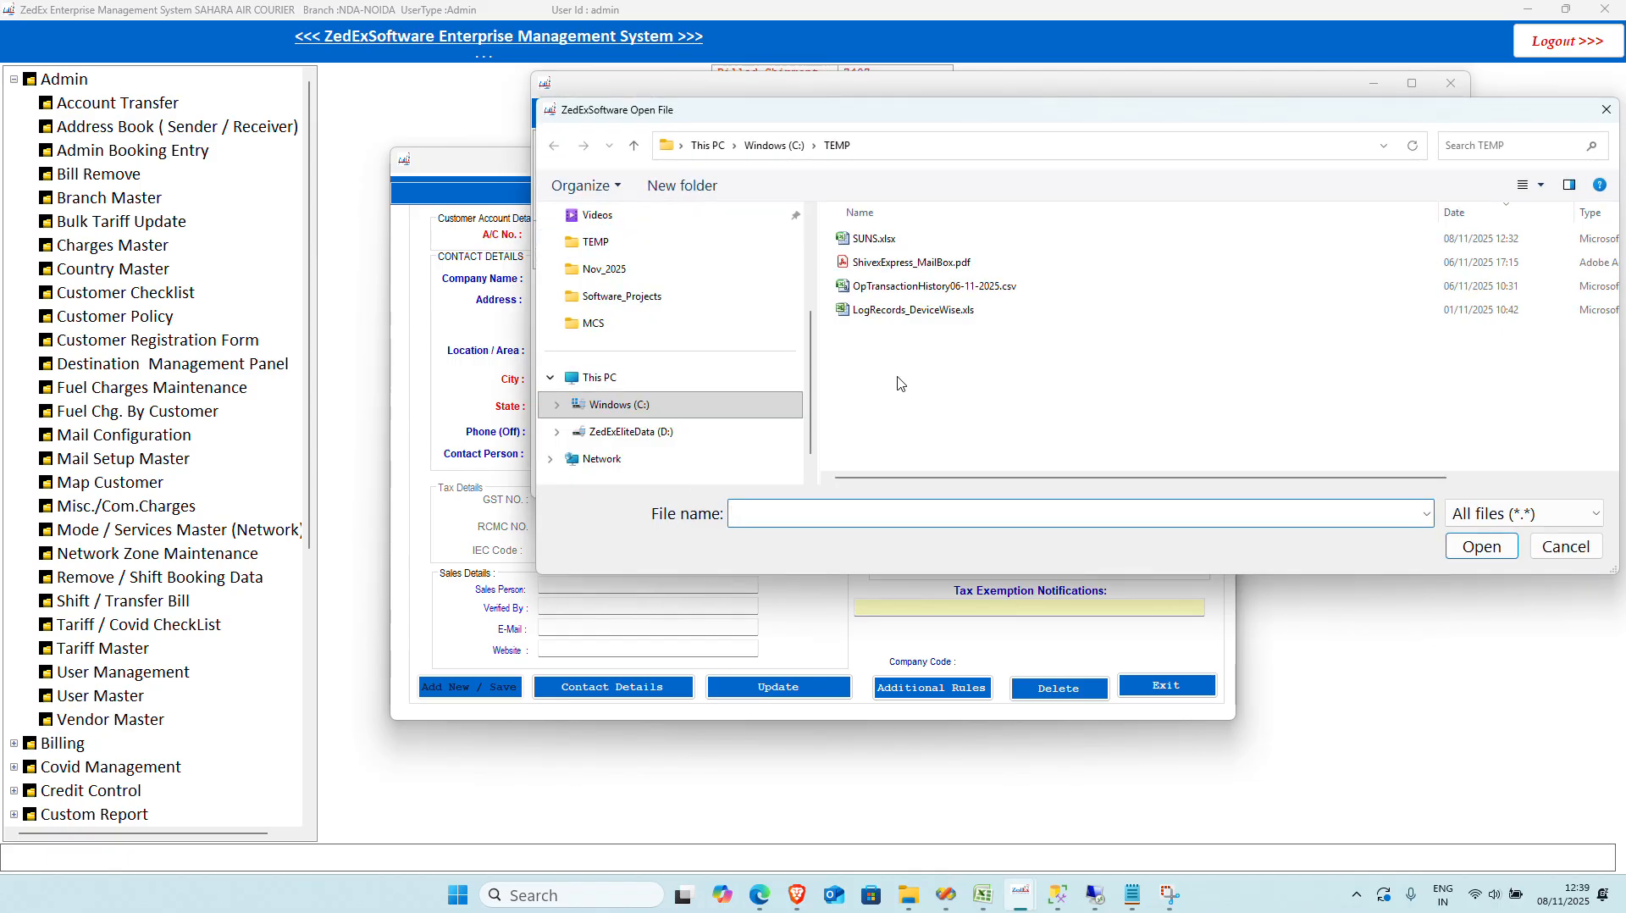
left_click(982, 895)
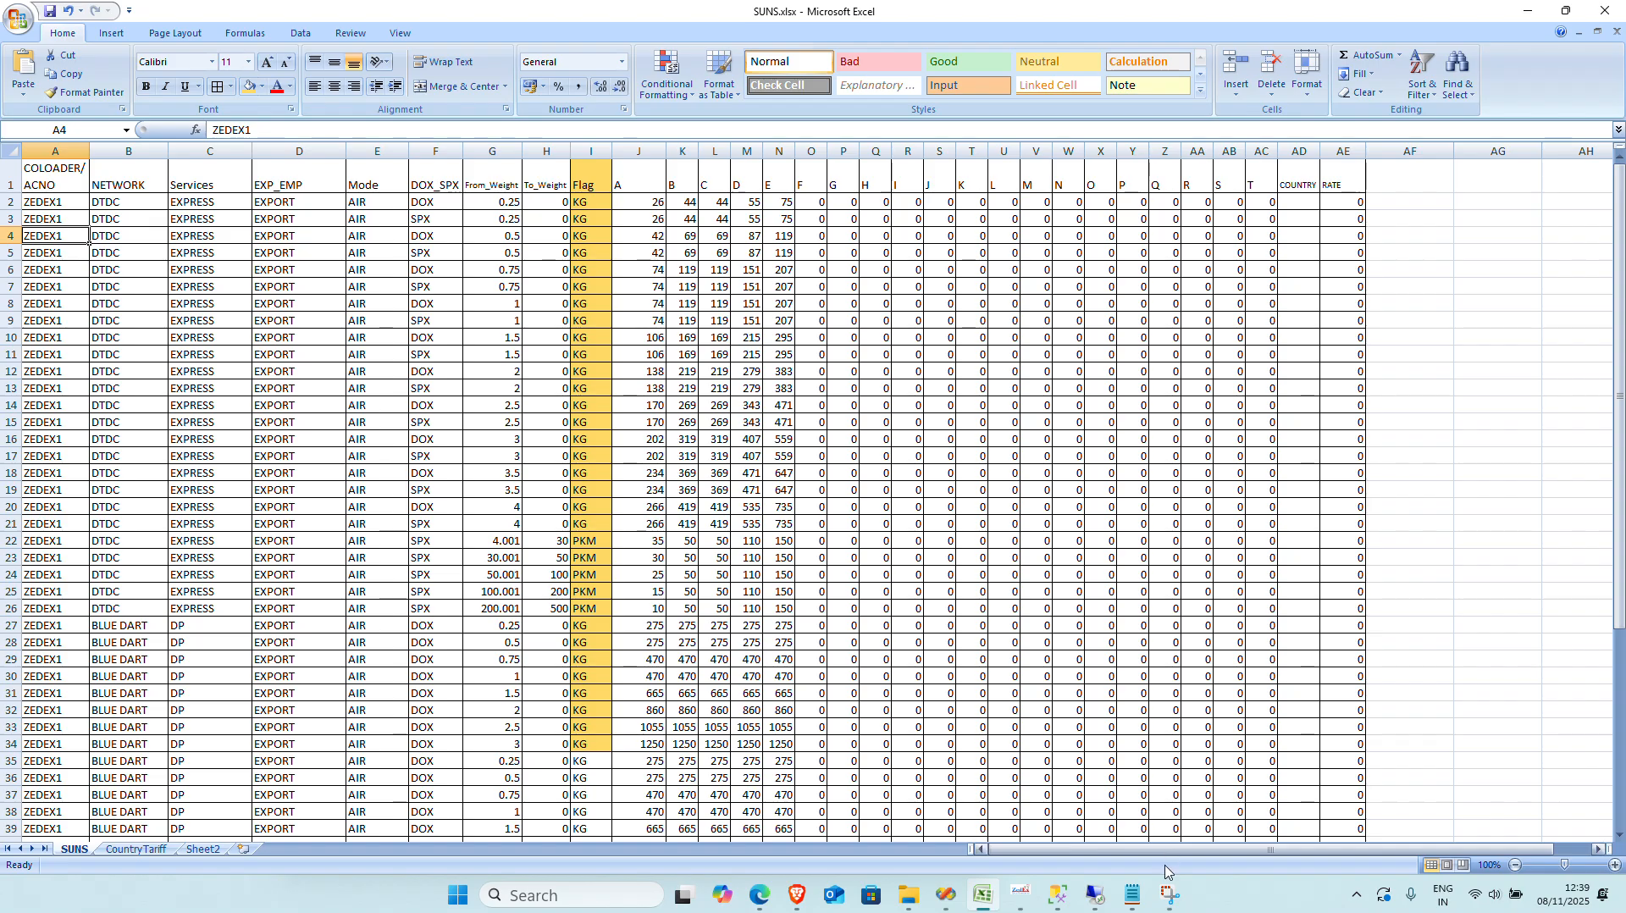
mouse_move(1012, 898)
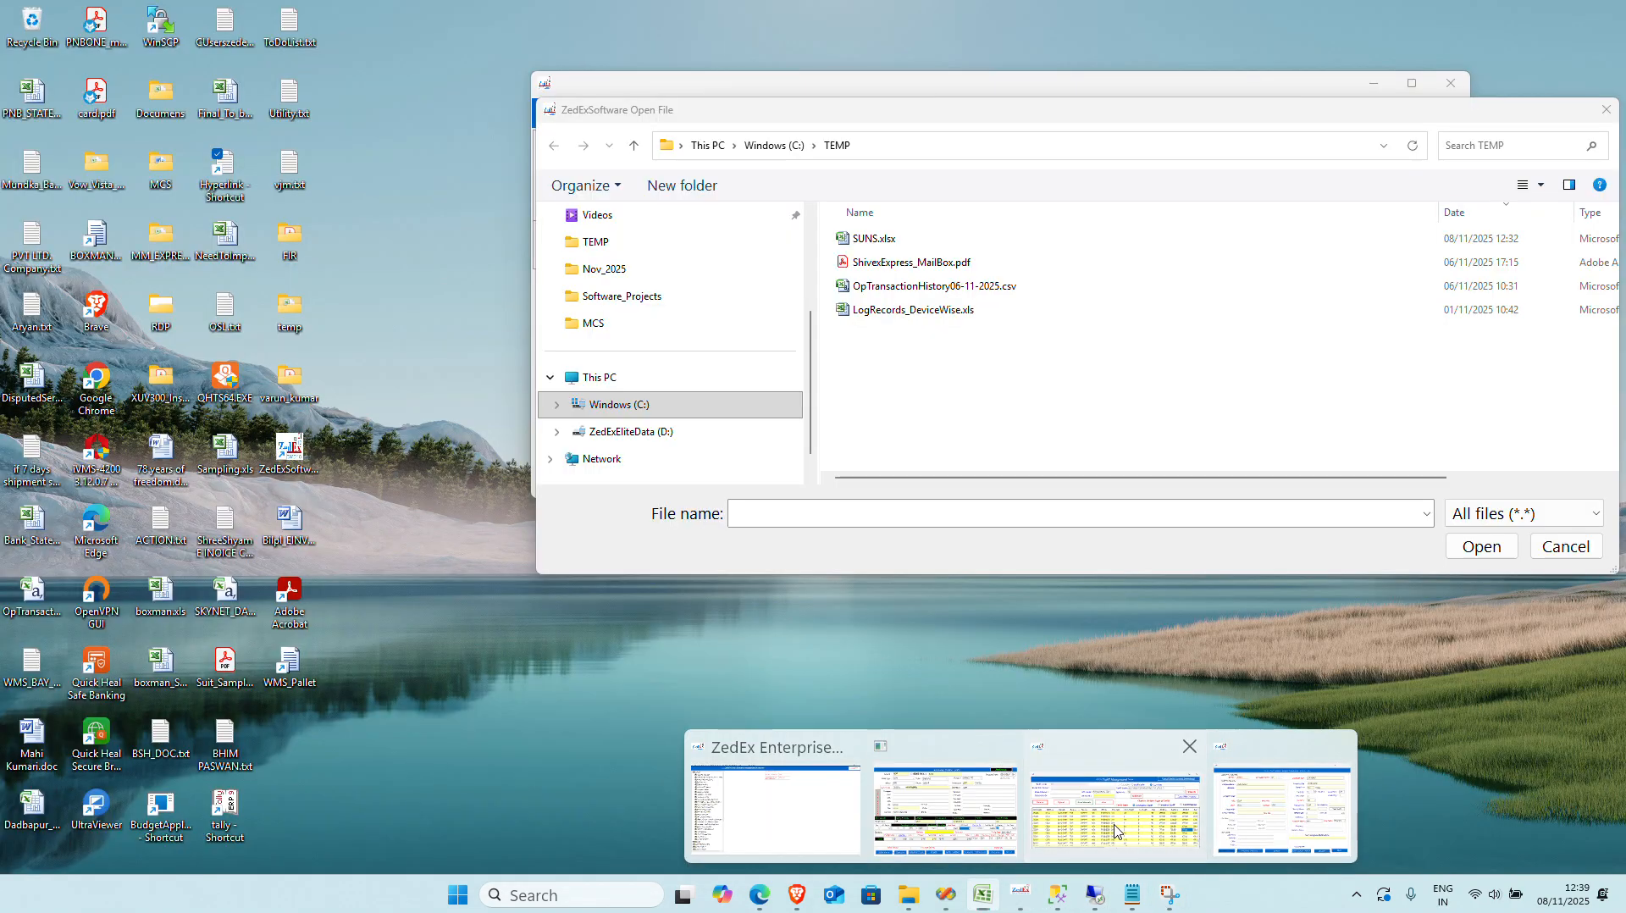
left_click(775, 804)
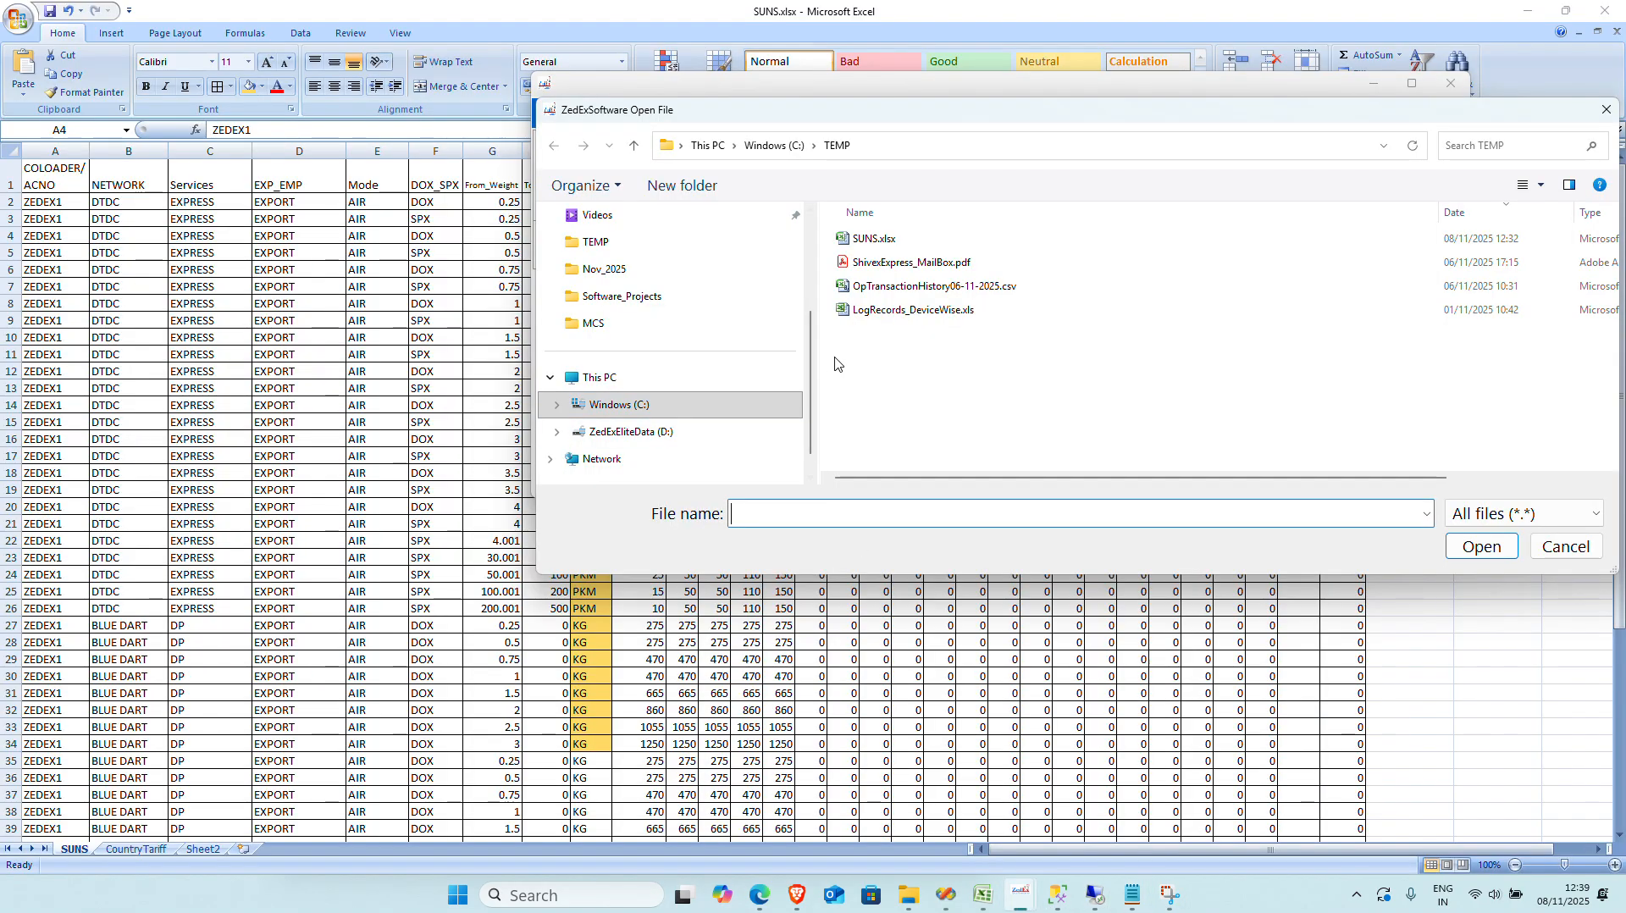
double_click(873, 238)
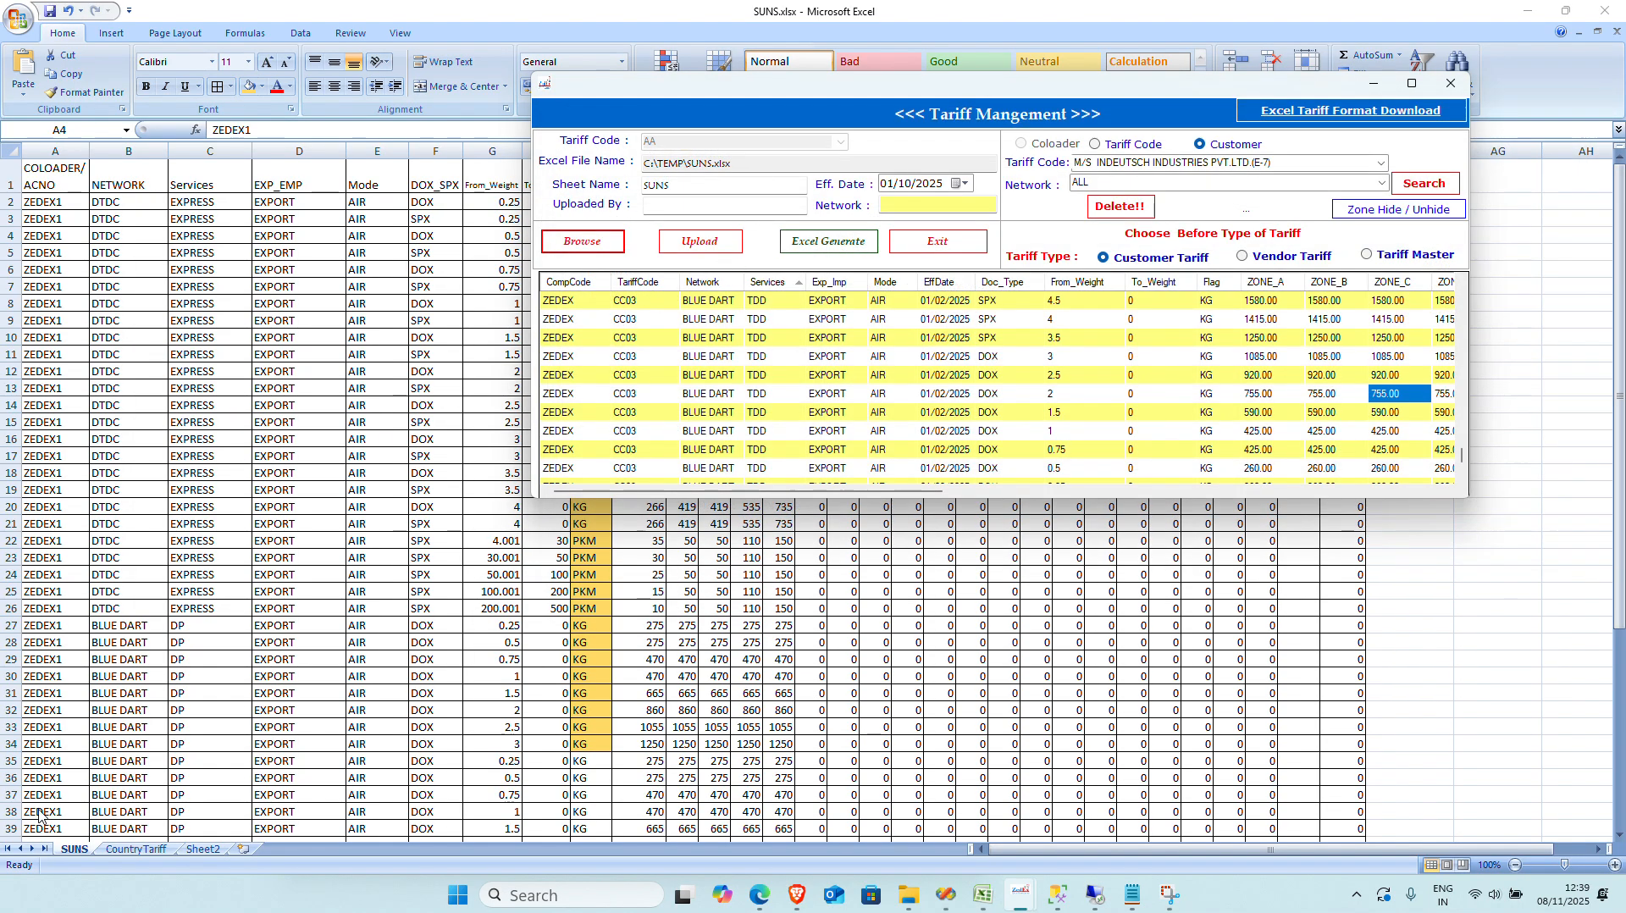
left_click(692, 243)
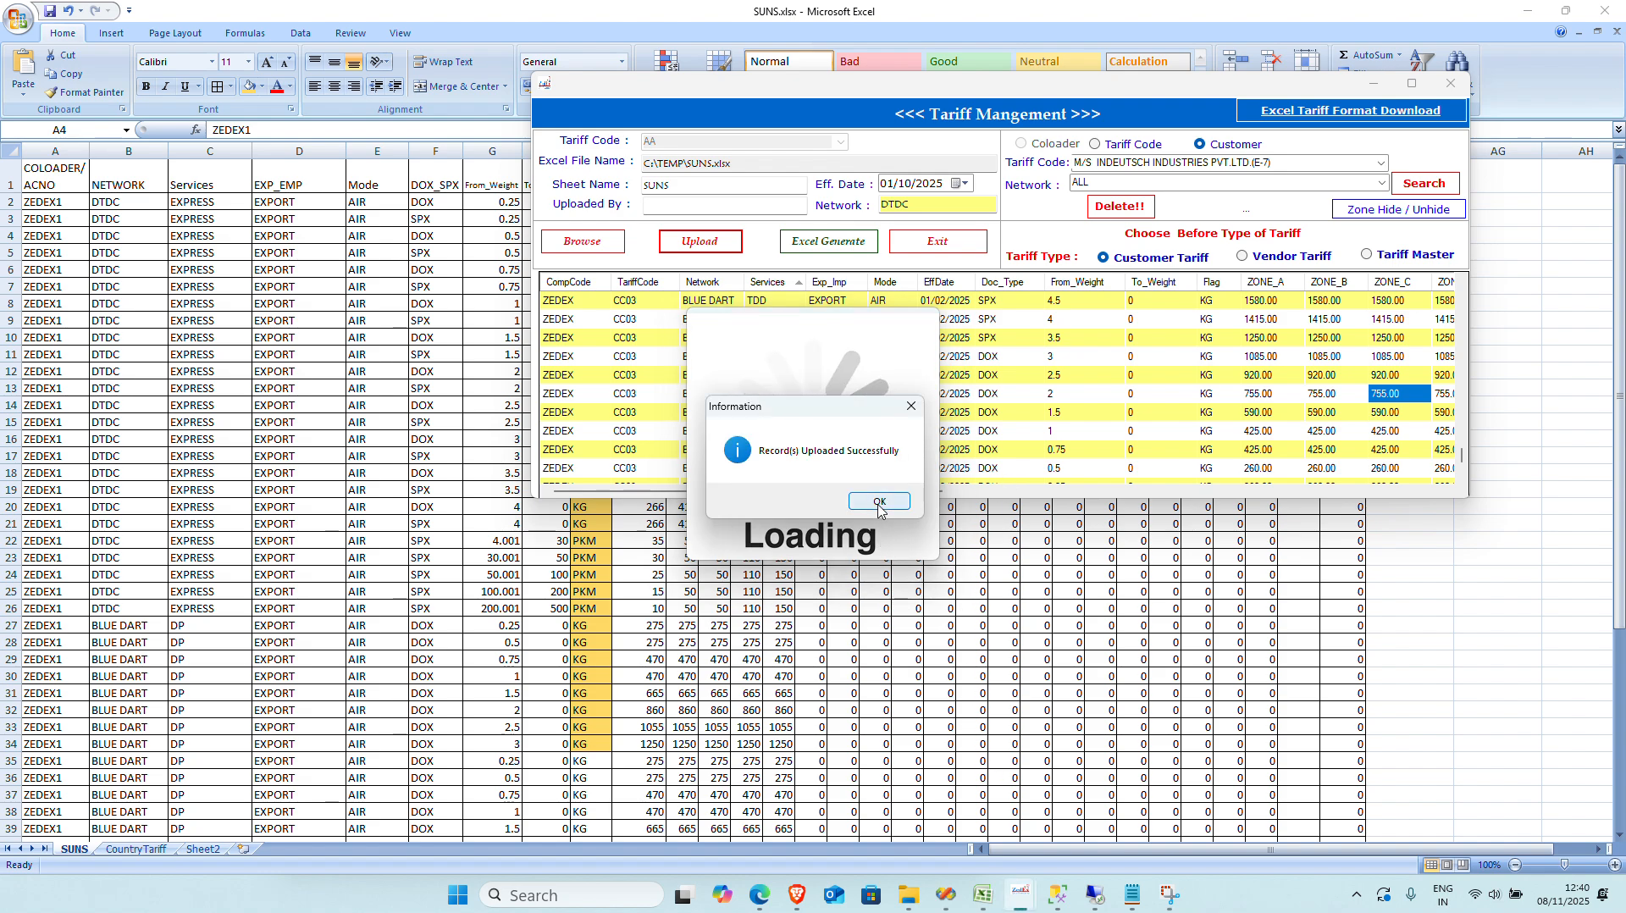
left_click(879, 507)
left_click(868, 503)
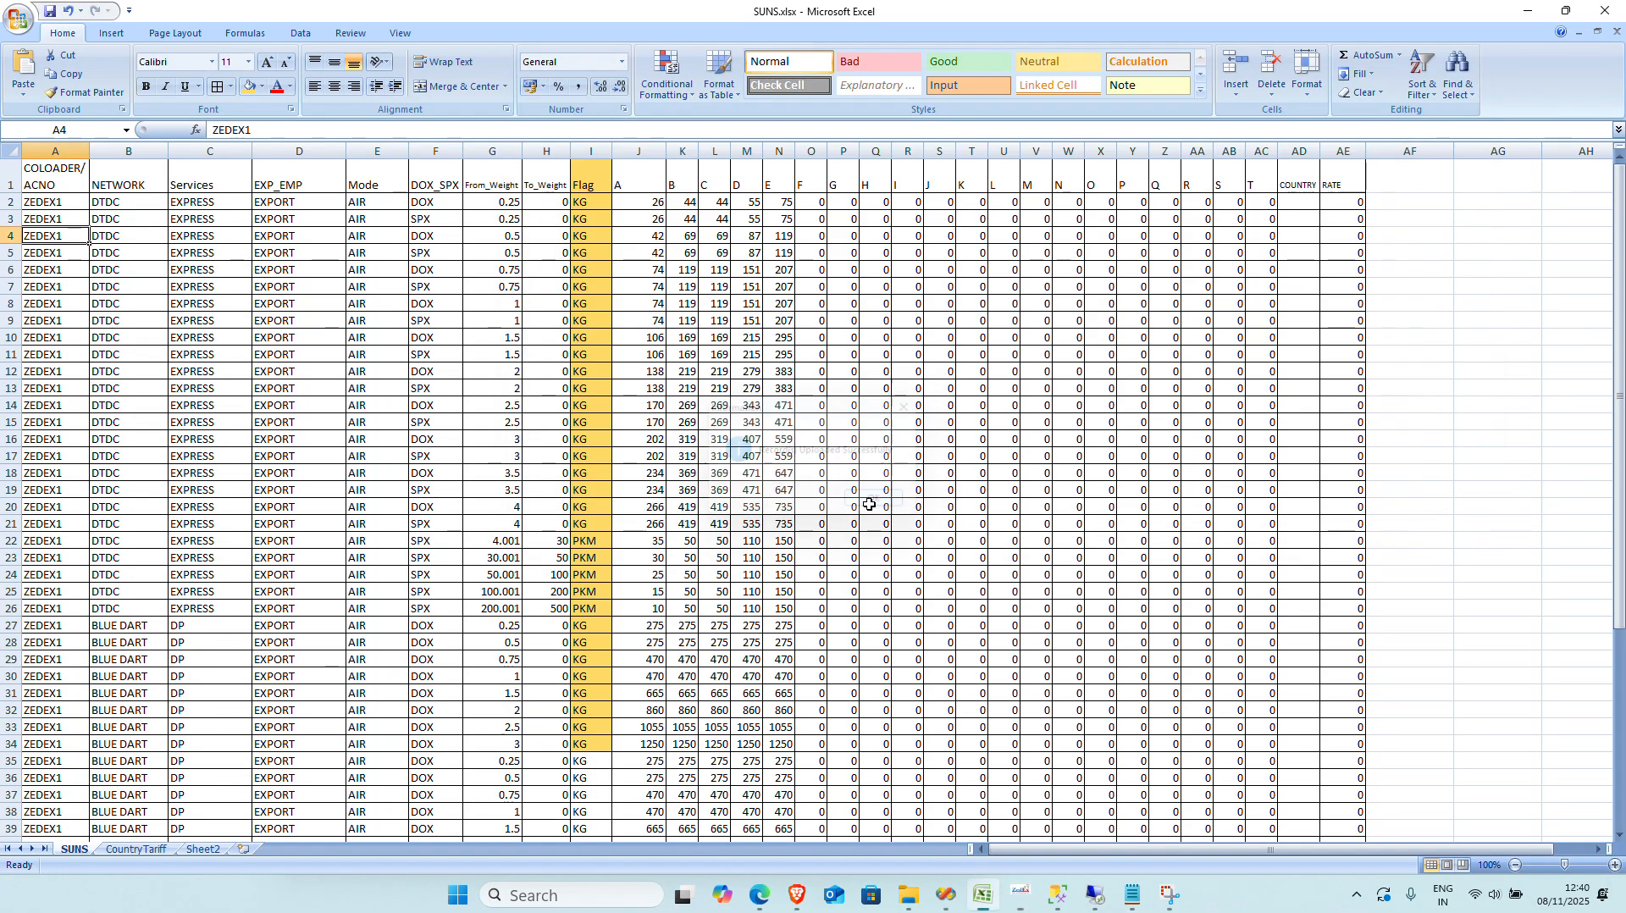
Step: Return to Tariff Management and review the uploaded DTDC tariff rows across weights and zones
mouse_move(1021, 895)
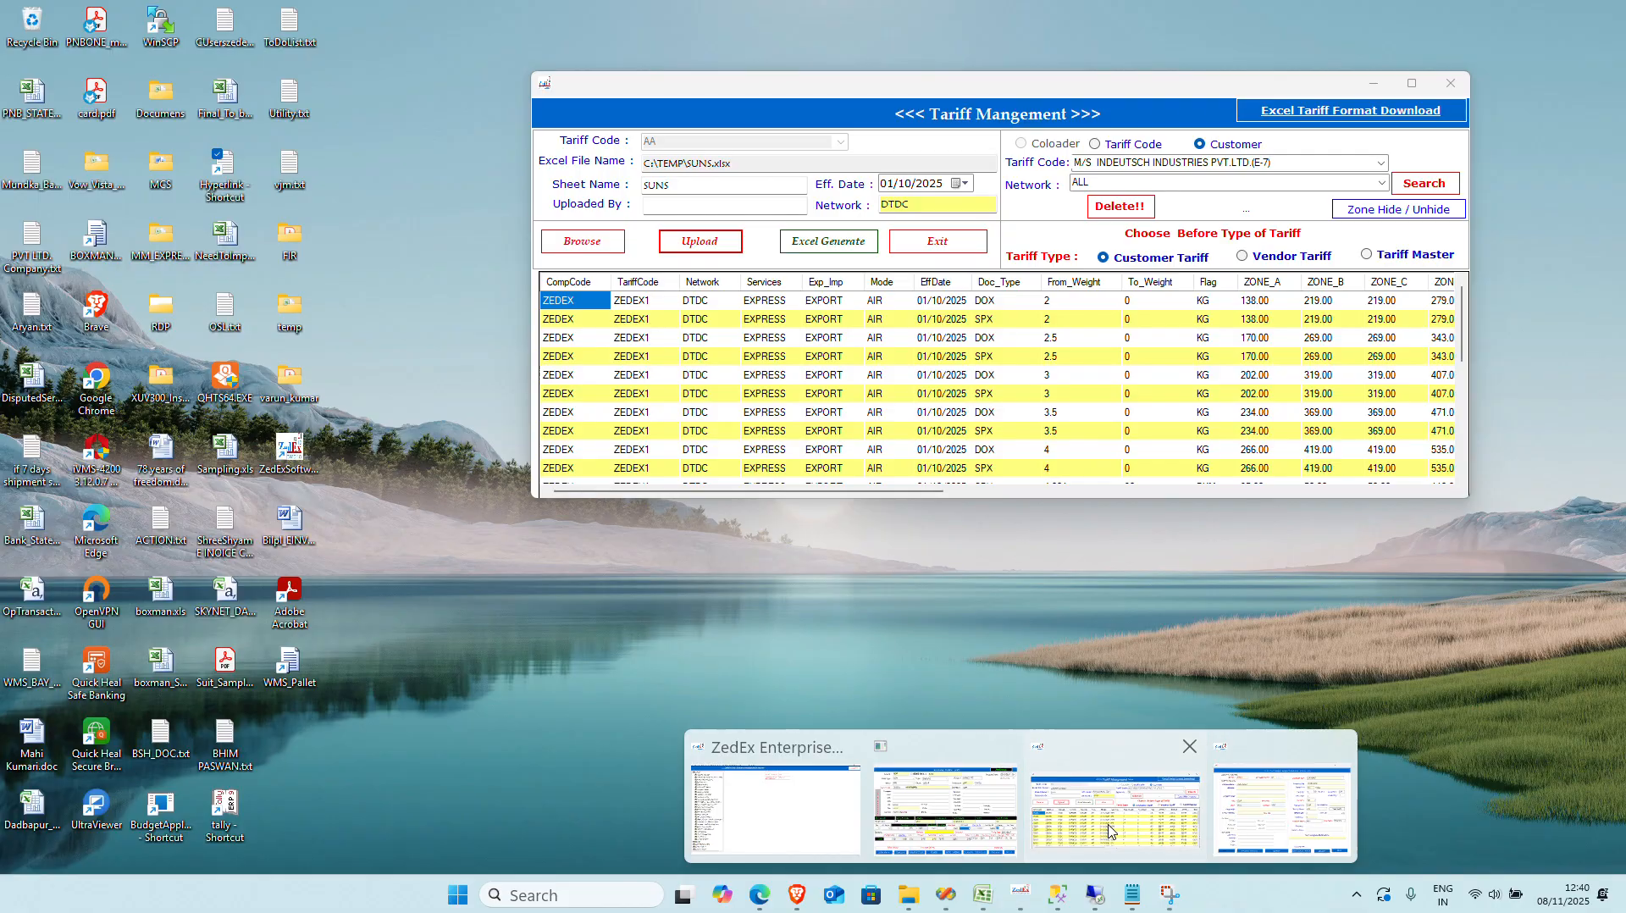
left_click(1108, 832)
scroll(678, 373, "down", 6)
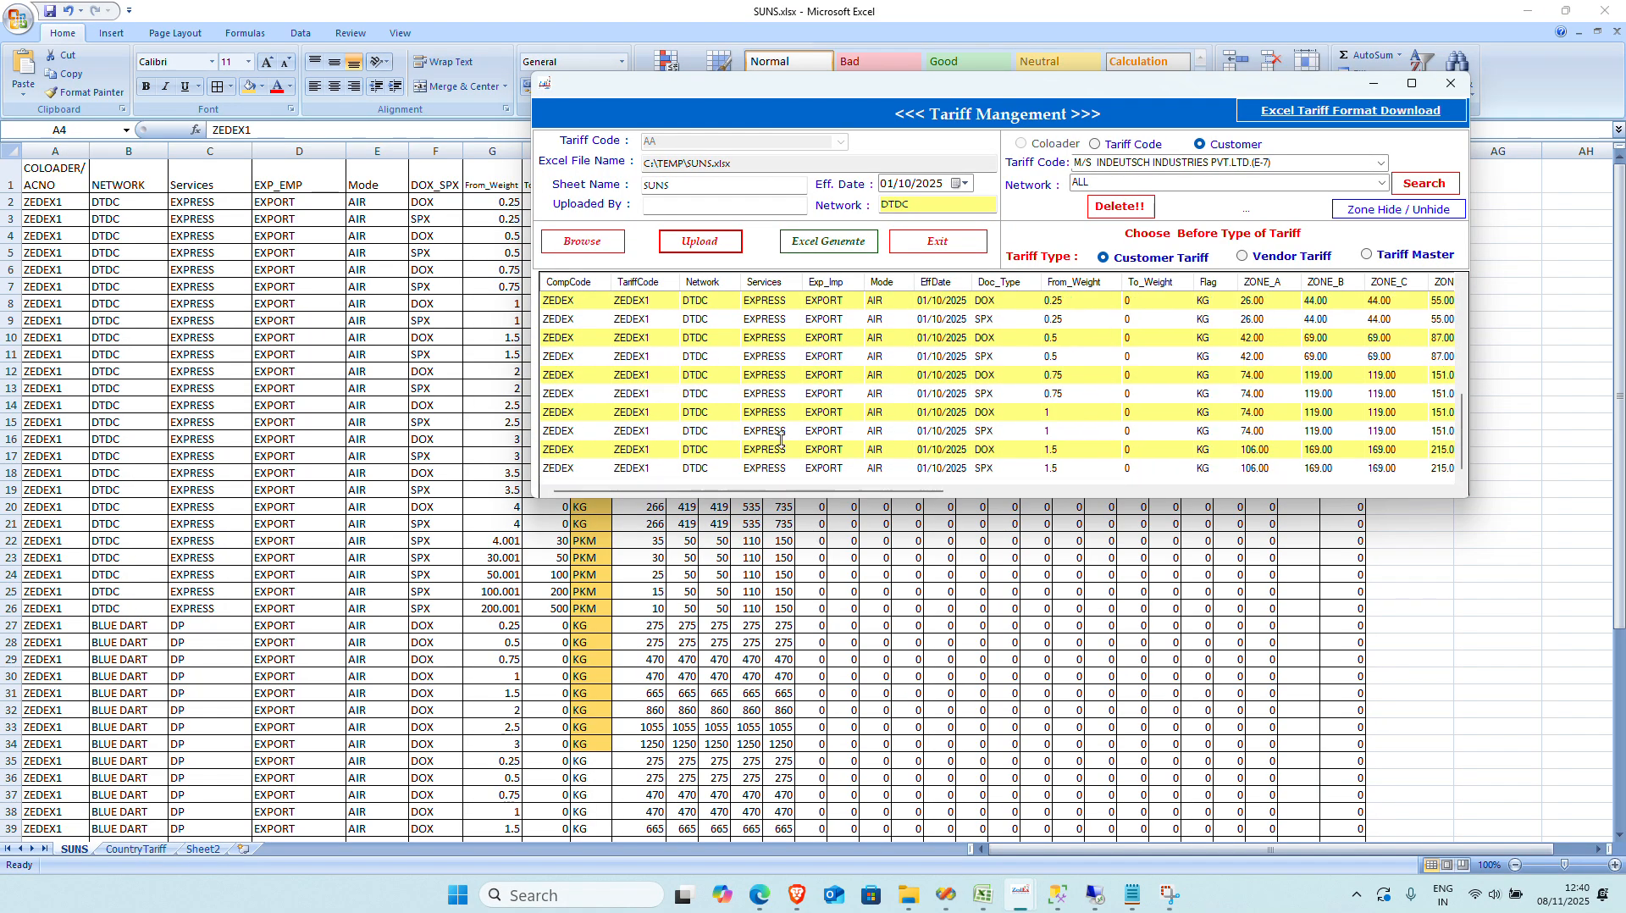
scroll(732, 415, "up", 5)
scroll(743, 415, "down", 5)
left_click_drag(788, 492, 532, 480)
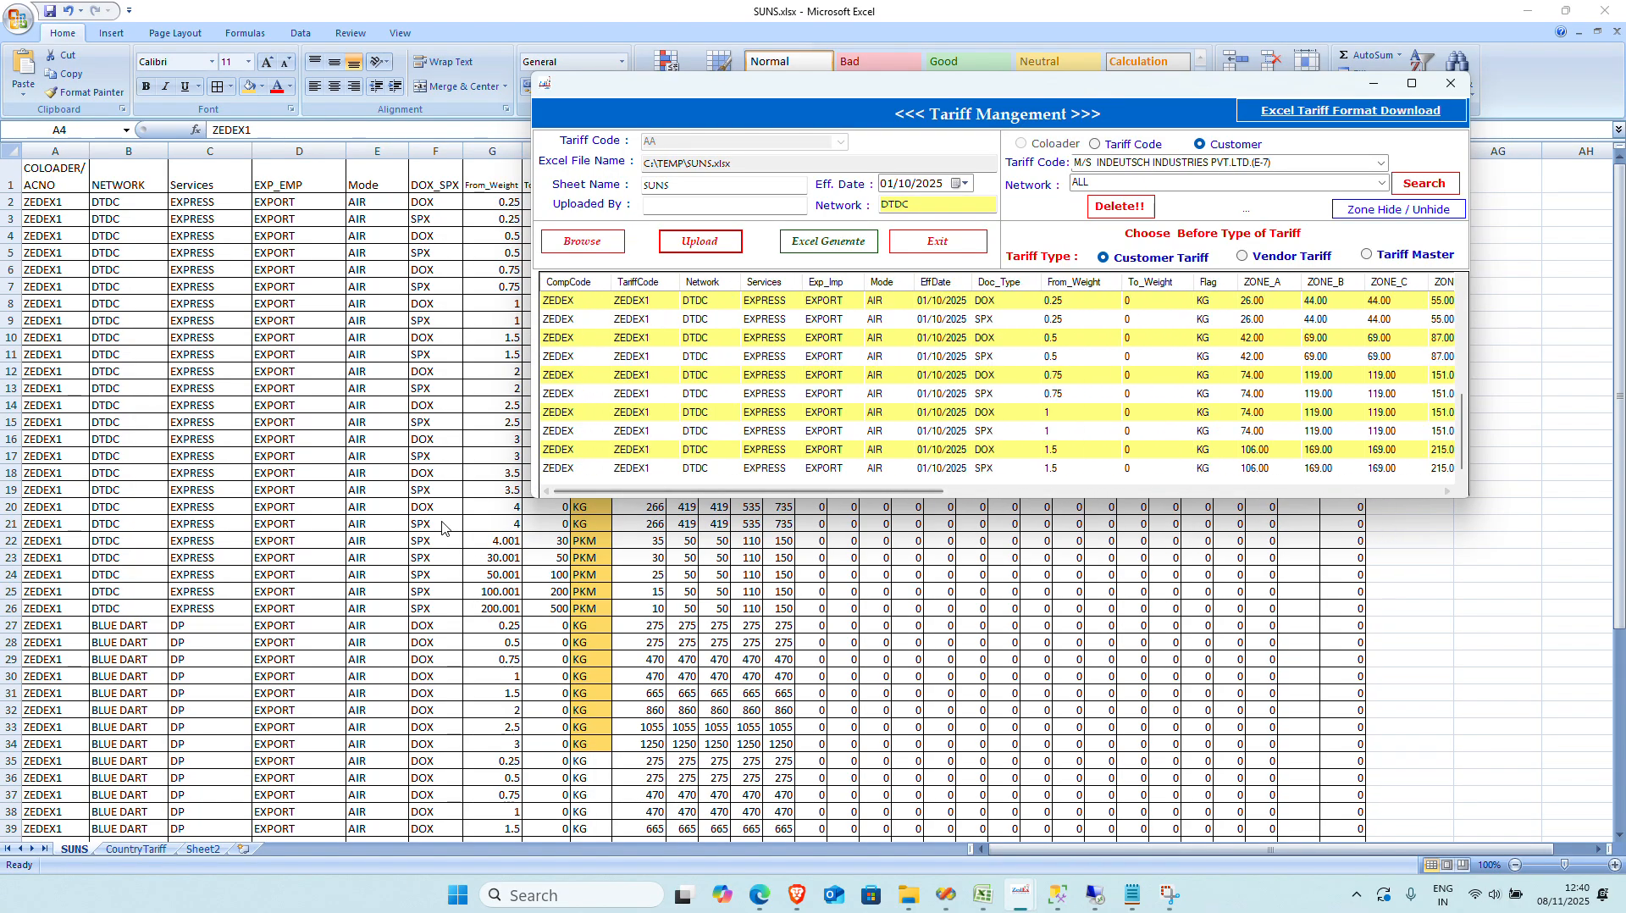
Step: In Excel, open the CountryTariff sheet of SUNS.xlsx, review its country-wise rates and save the workbook
left_click(308, 483)
left_click(136, 849)
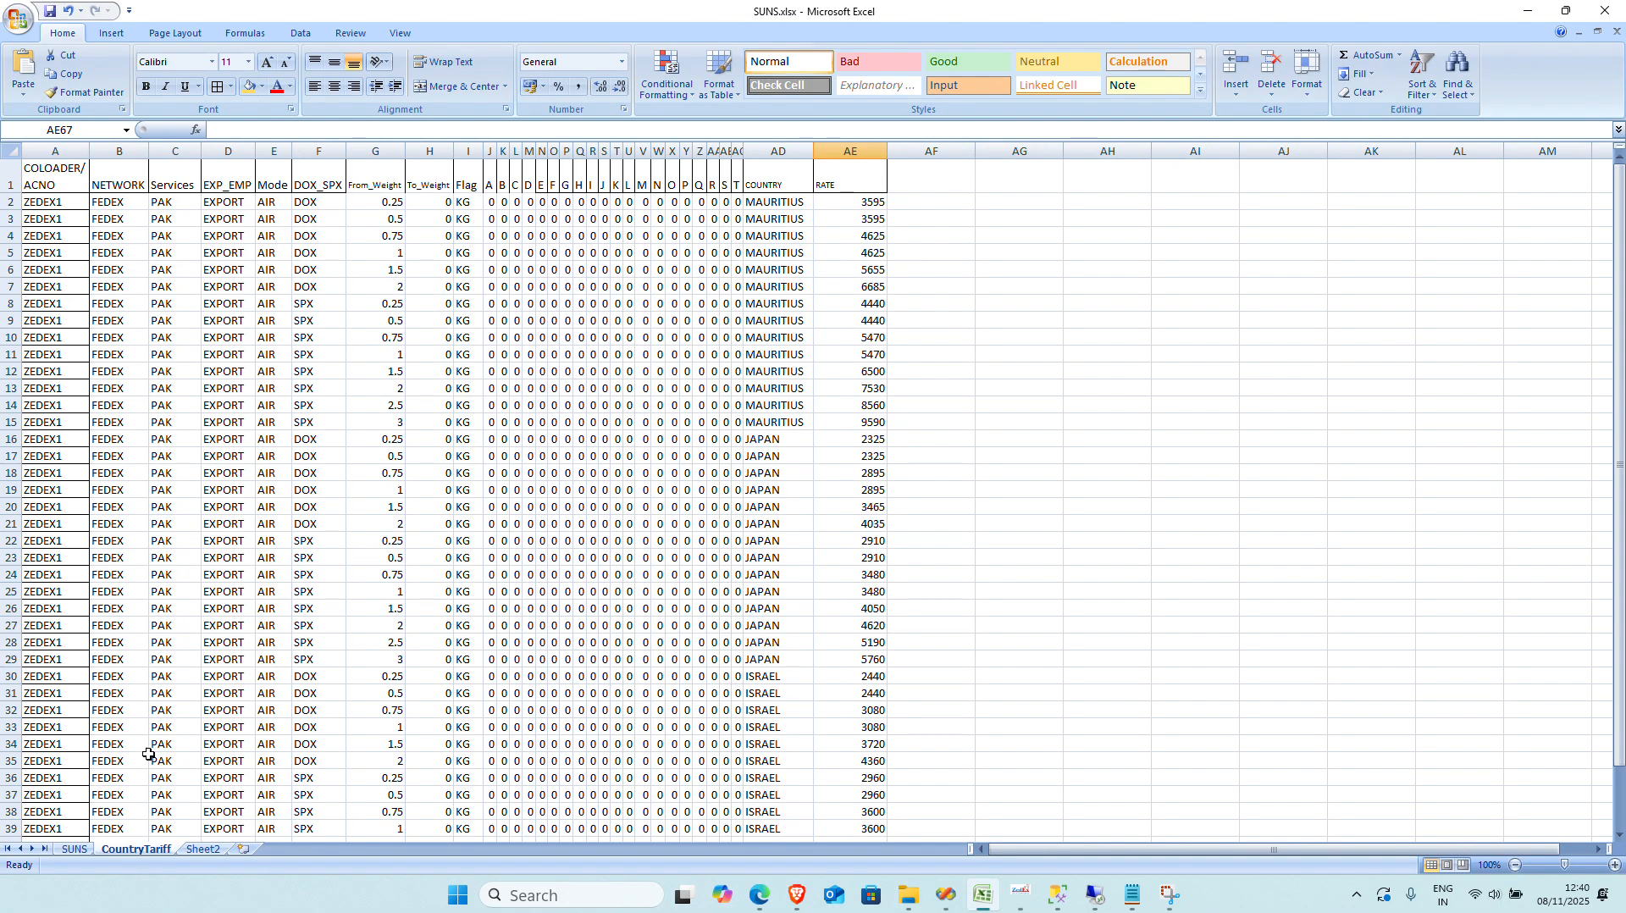
scroll(229, 661, "down", 3)
scroll(289, 549, "up", 2)
left_click(796, 273)
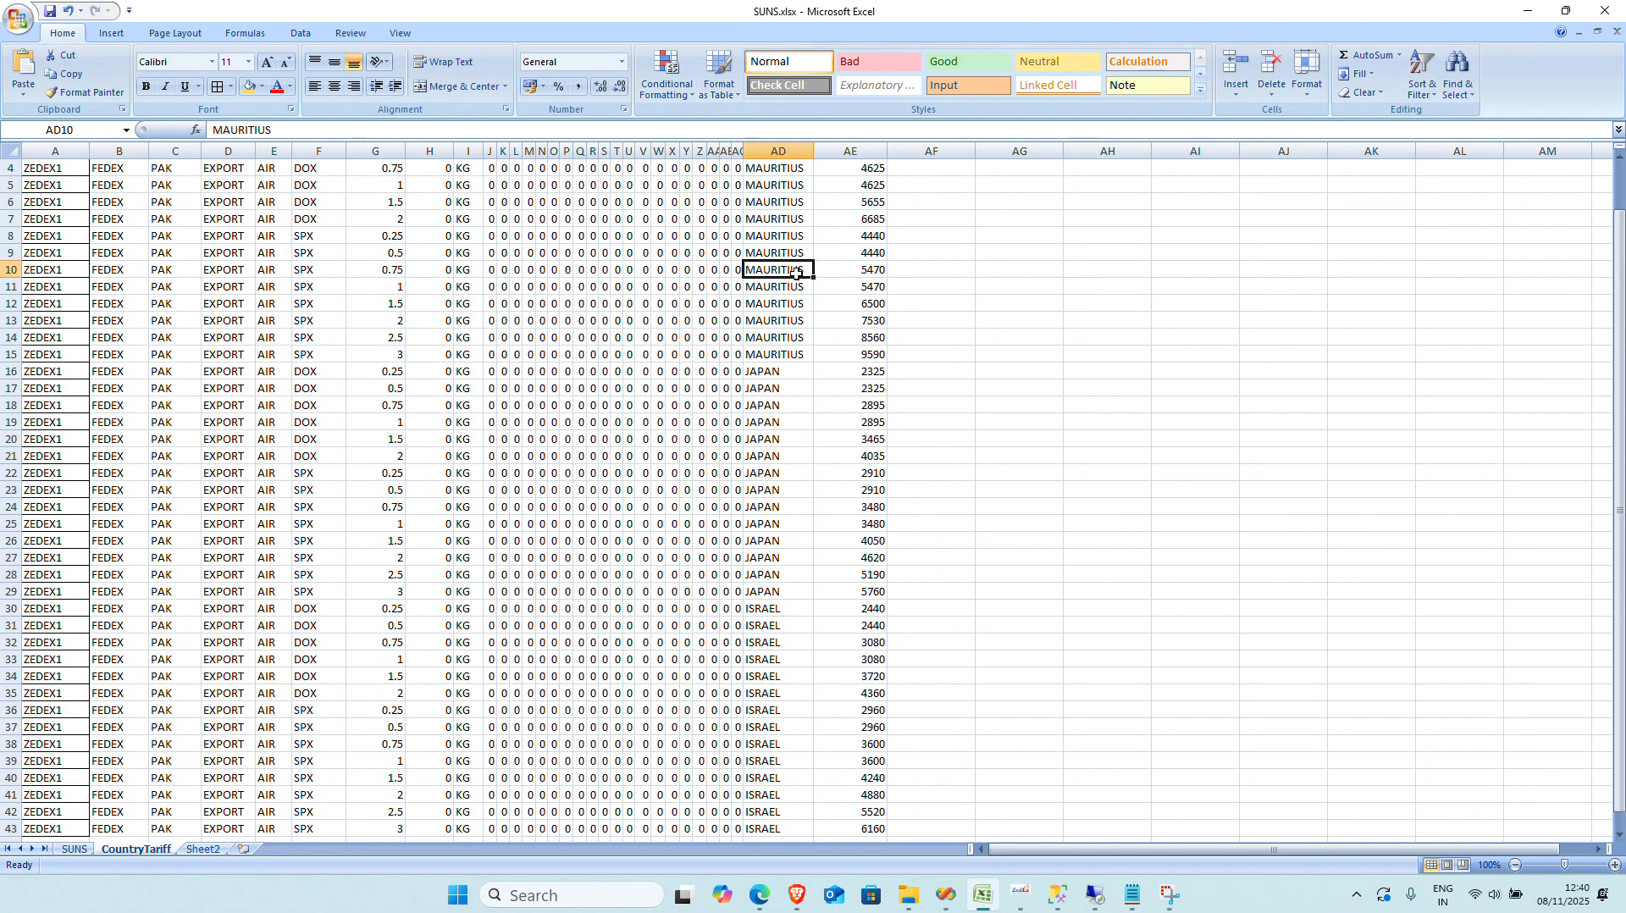
left_click(751, 390)
key("alt+Tab")
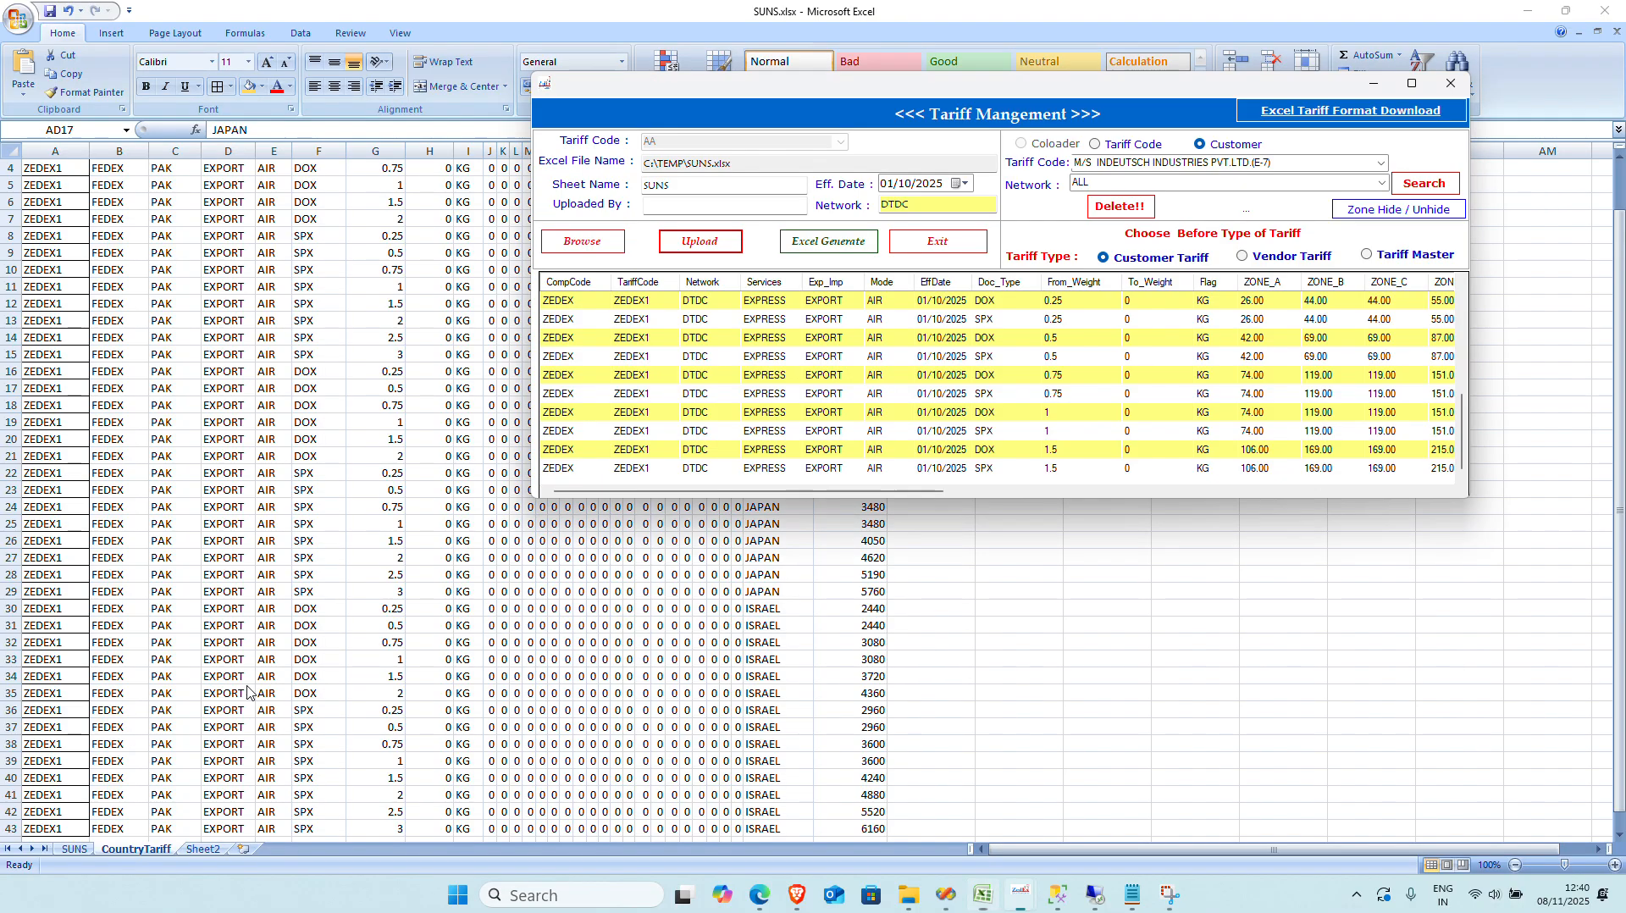
key("alt+Tab")
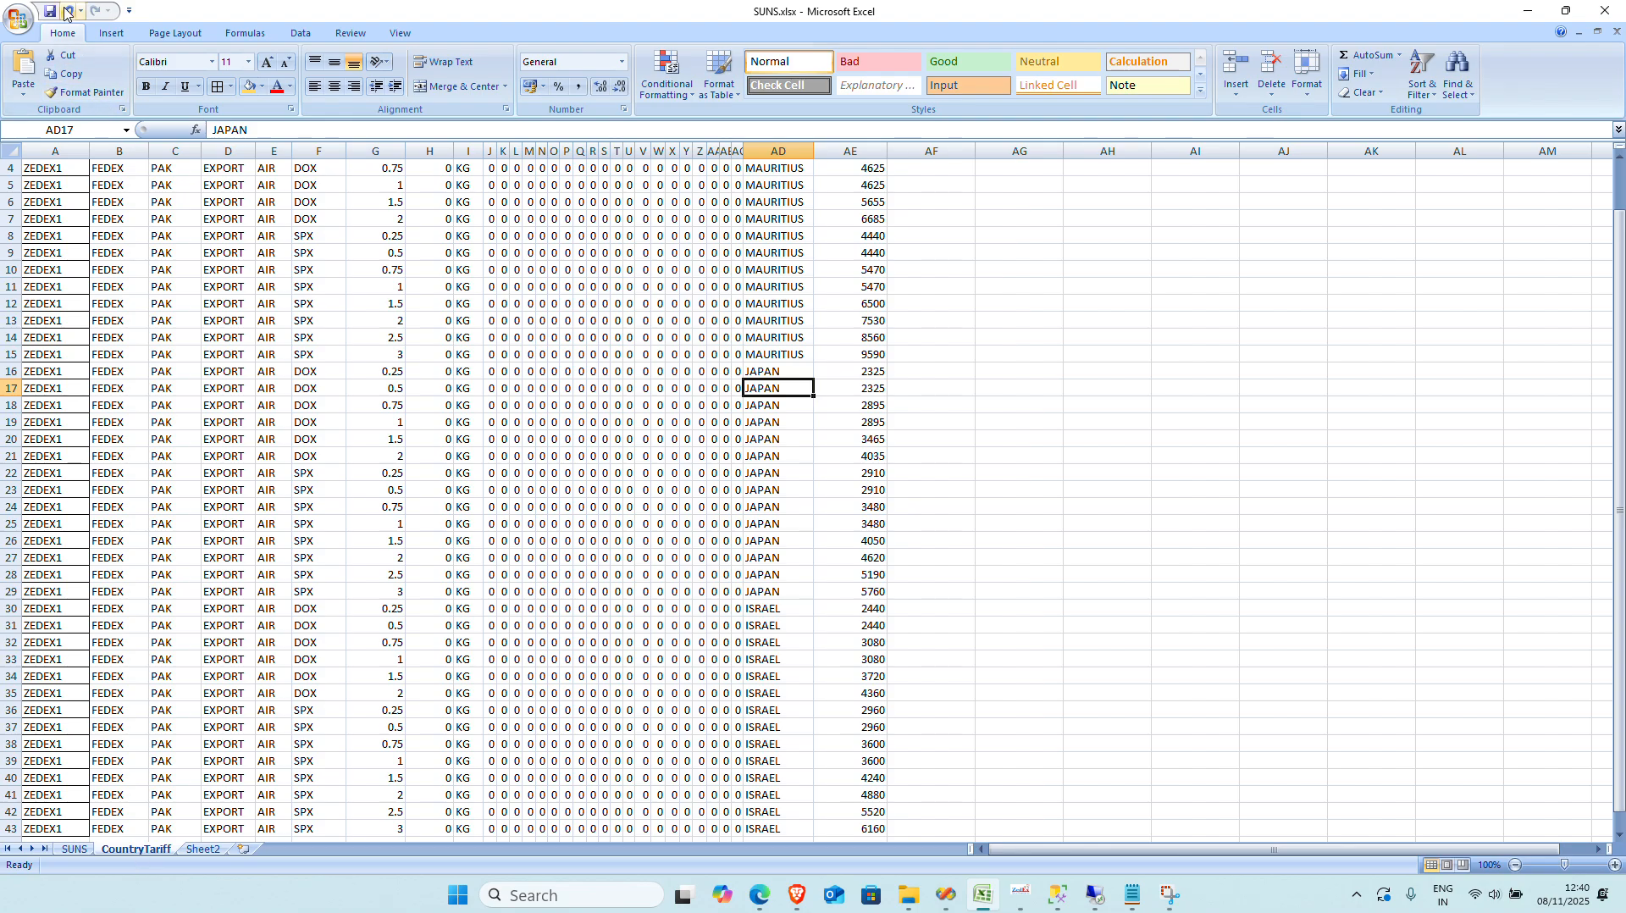
left_click(297, 411)
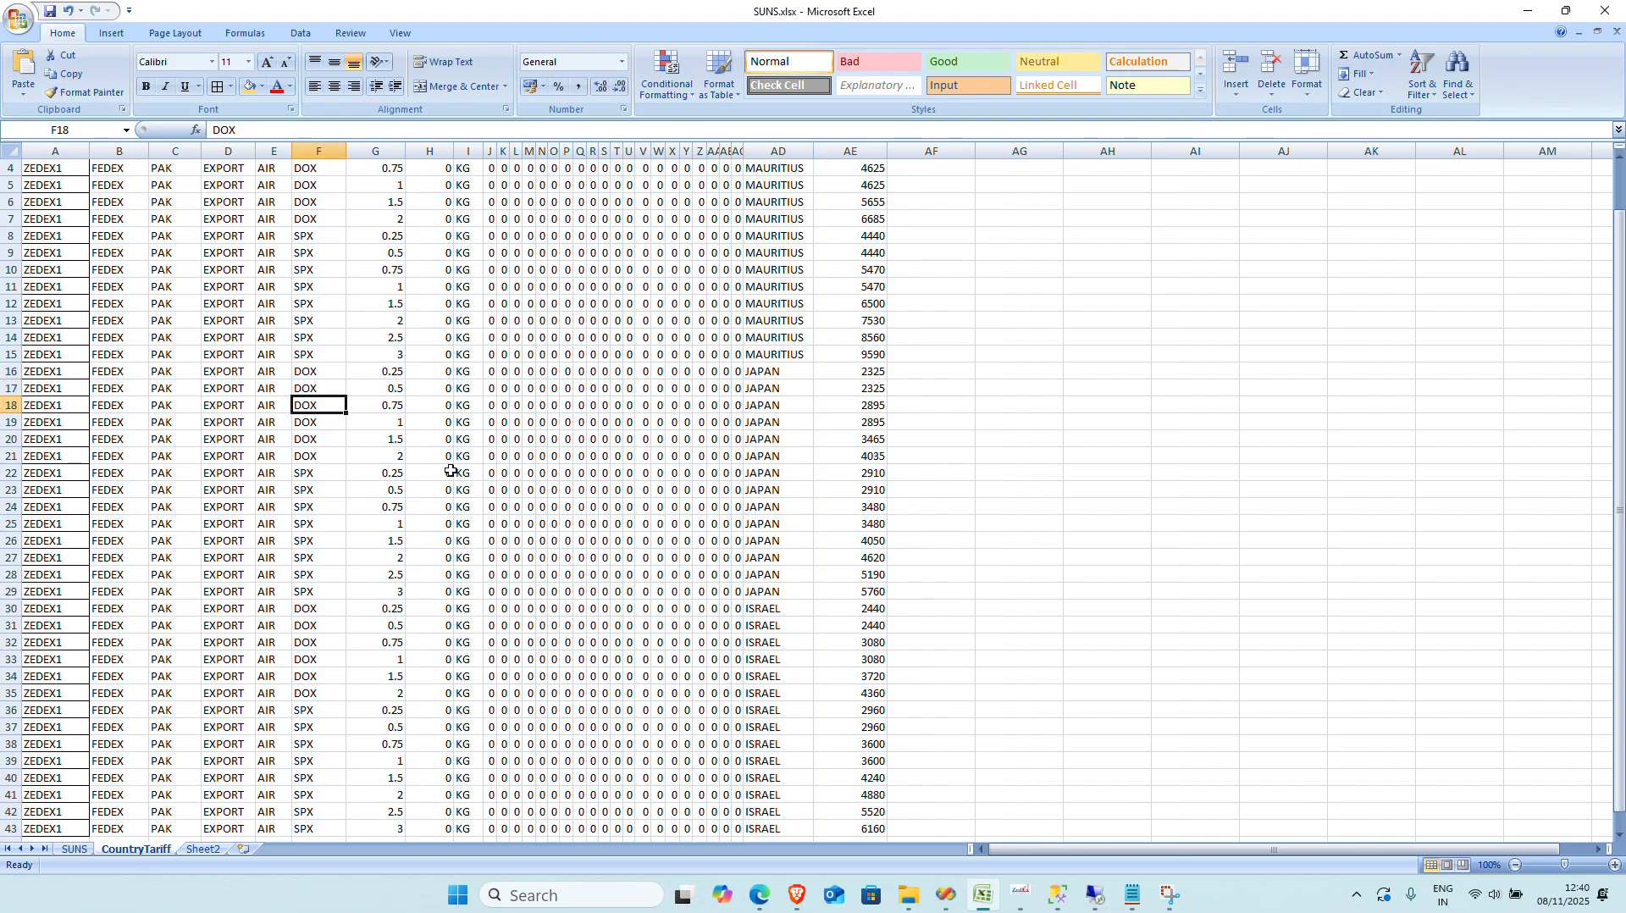
Step: Switch back to Tariff Management and upload the CountryTariff sheet of SUNS.xlsx as a customer tariff
mouse_move(1020, 895)
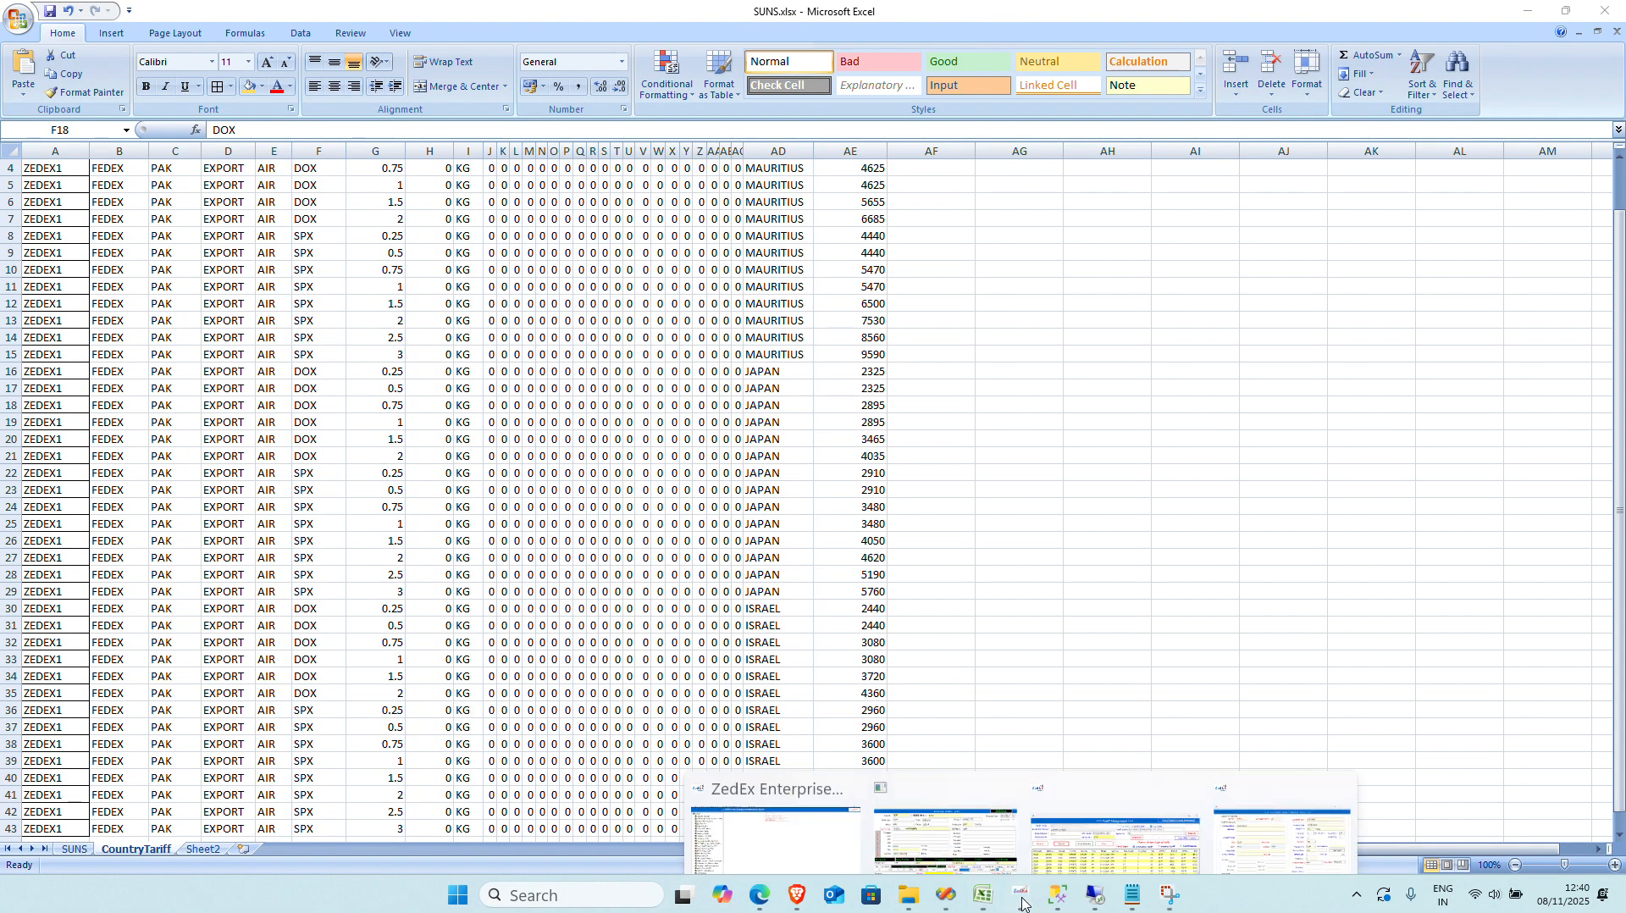
left_click(1135, 836)
left_click(589, 253)
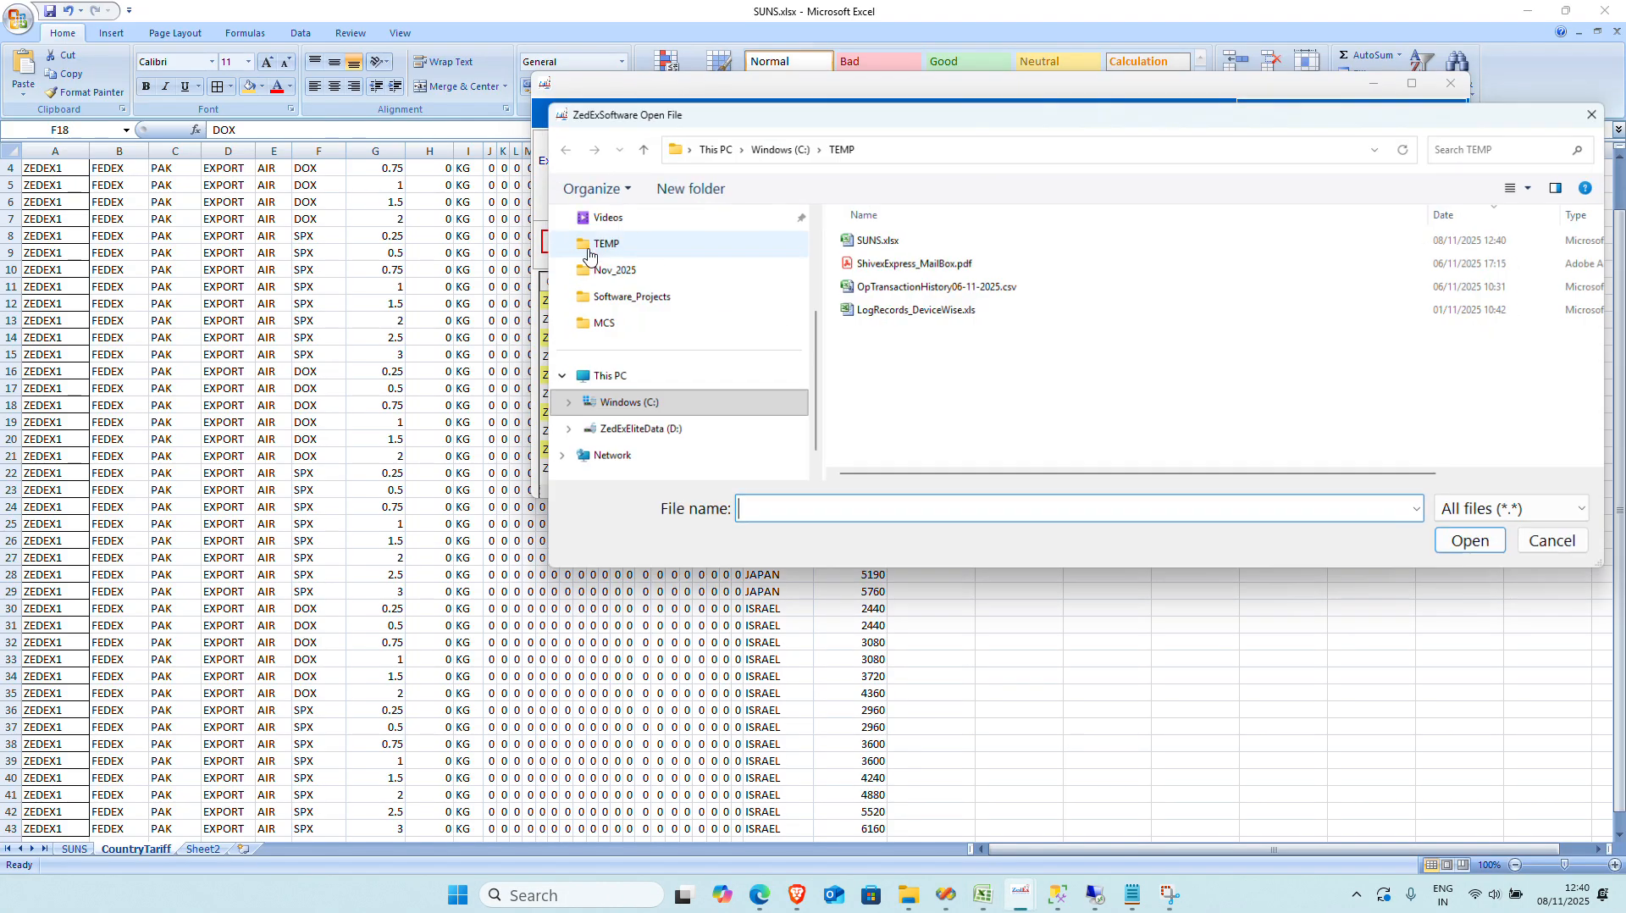
double_click(872, 242)
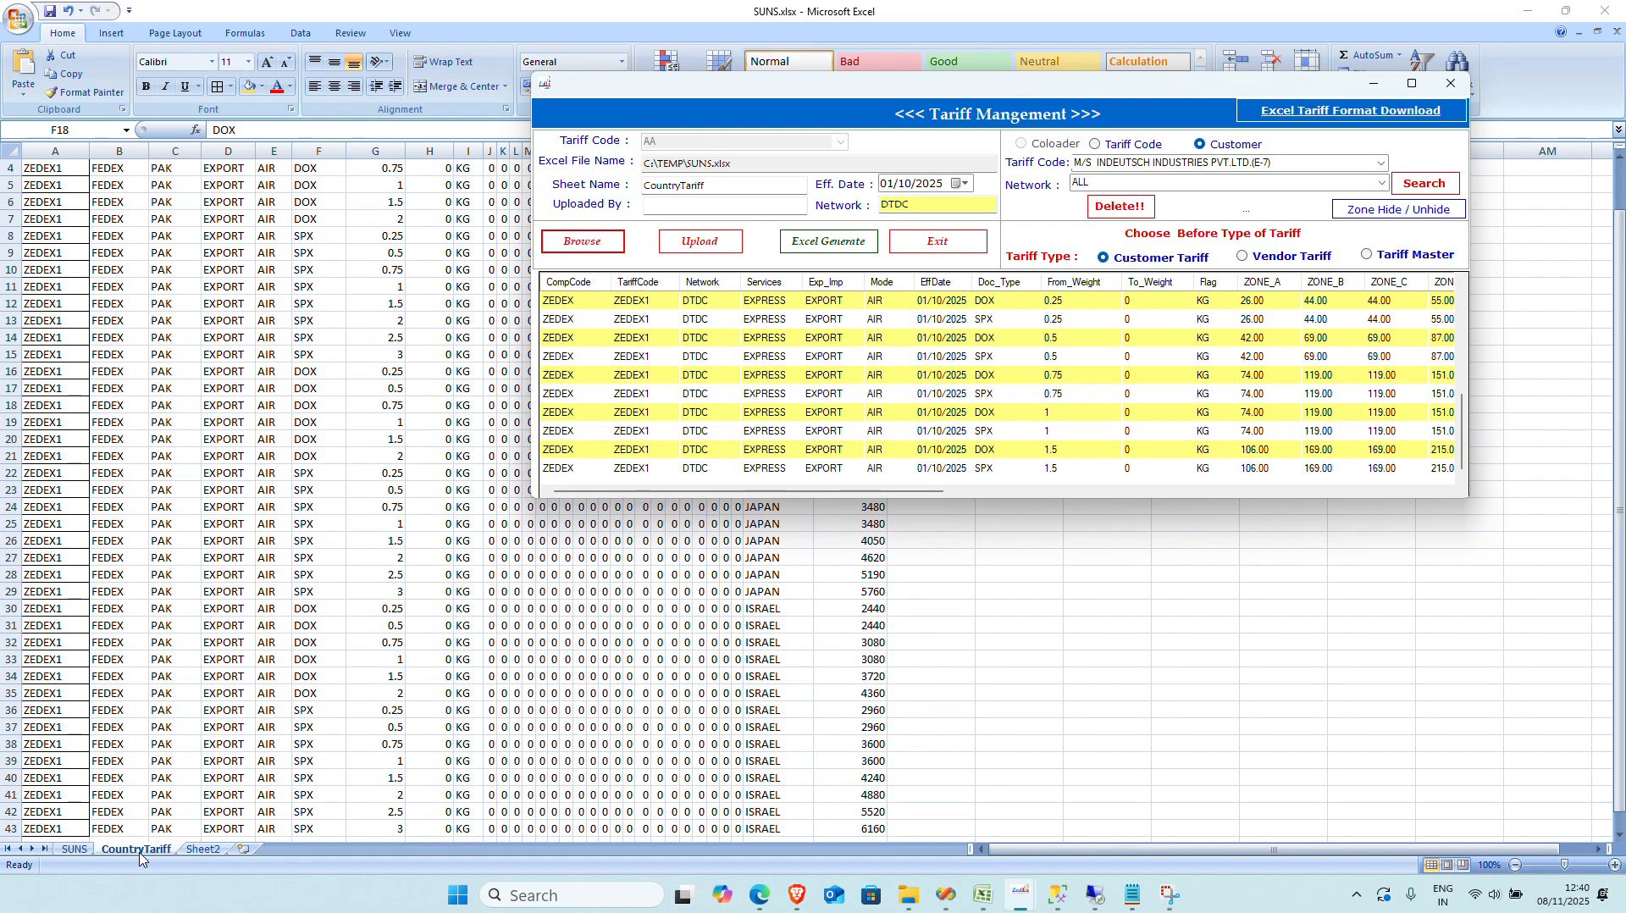
left_click_drag(751, 185, 584, 192)
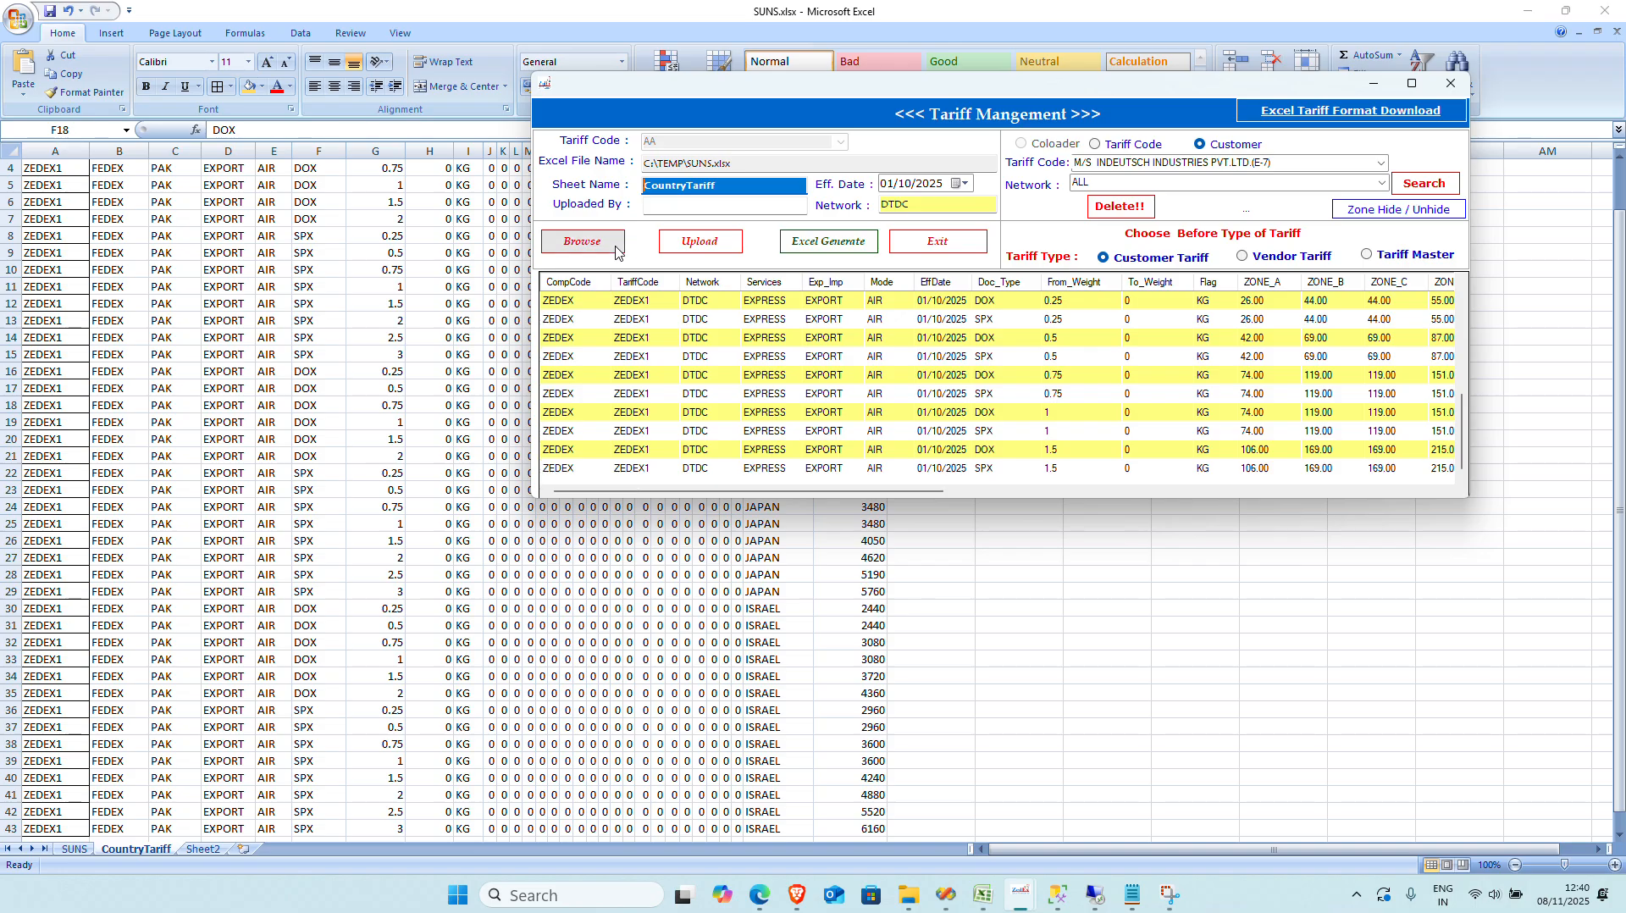
left_click(717, 244)
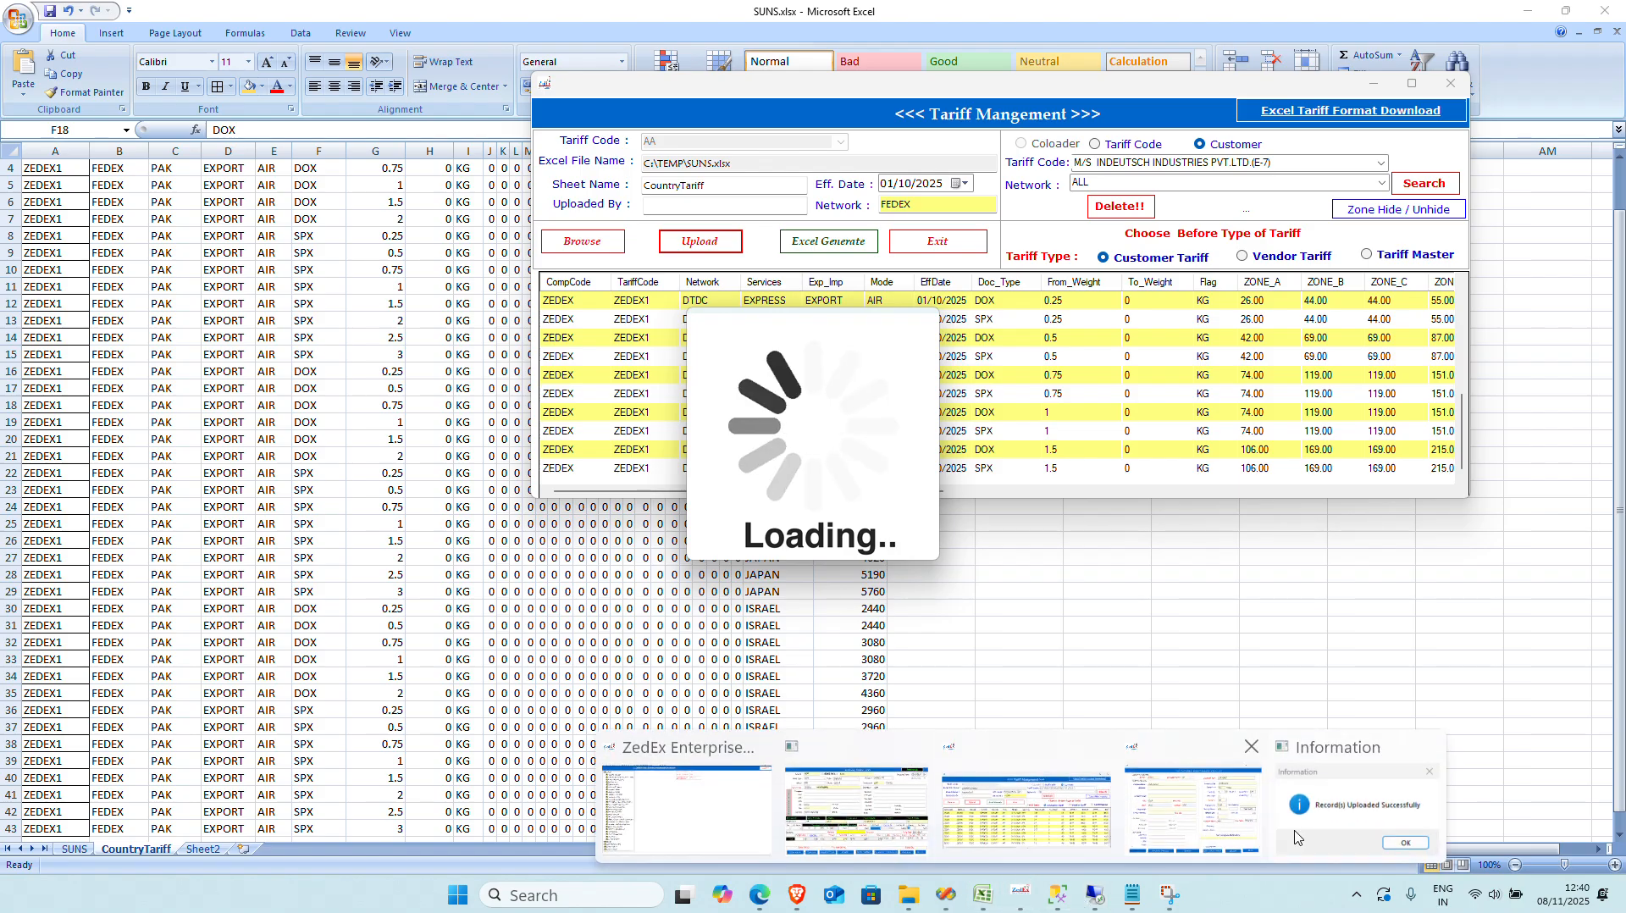
left_click(870, 502)
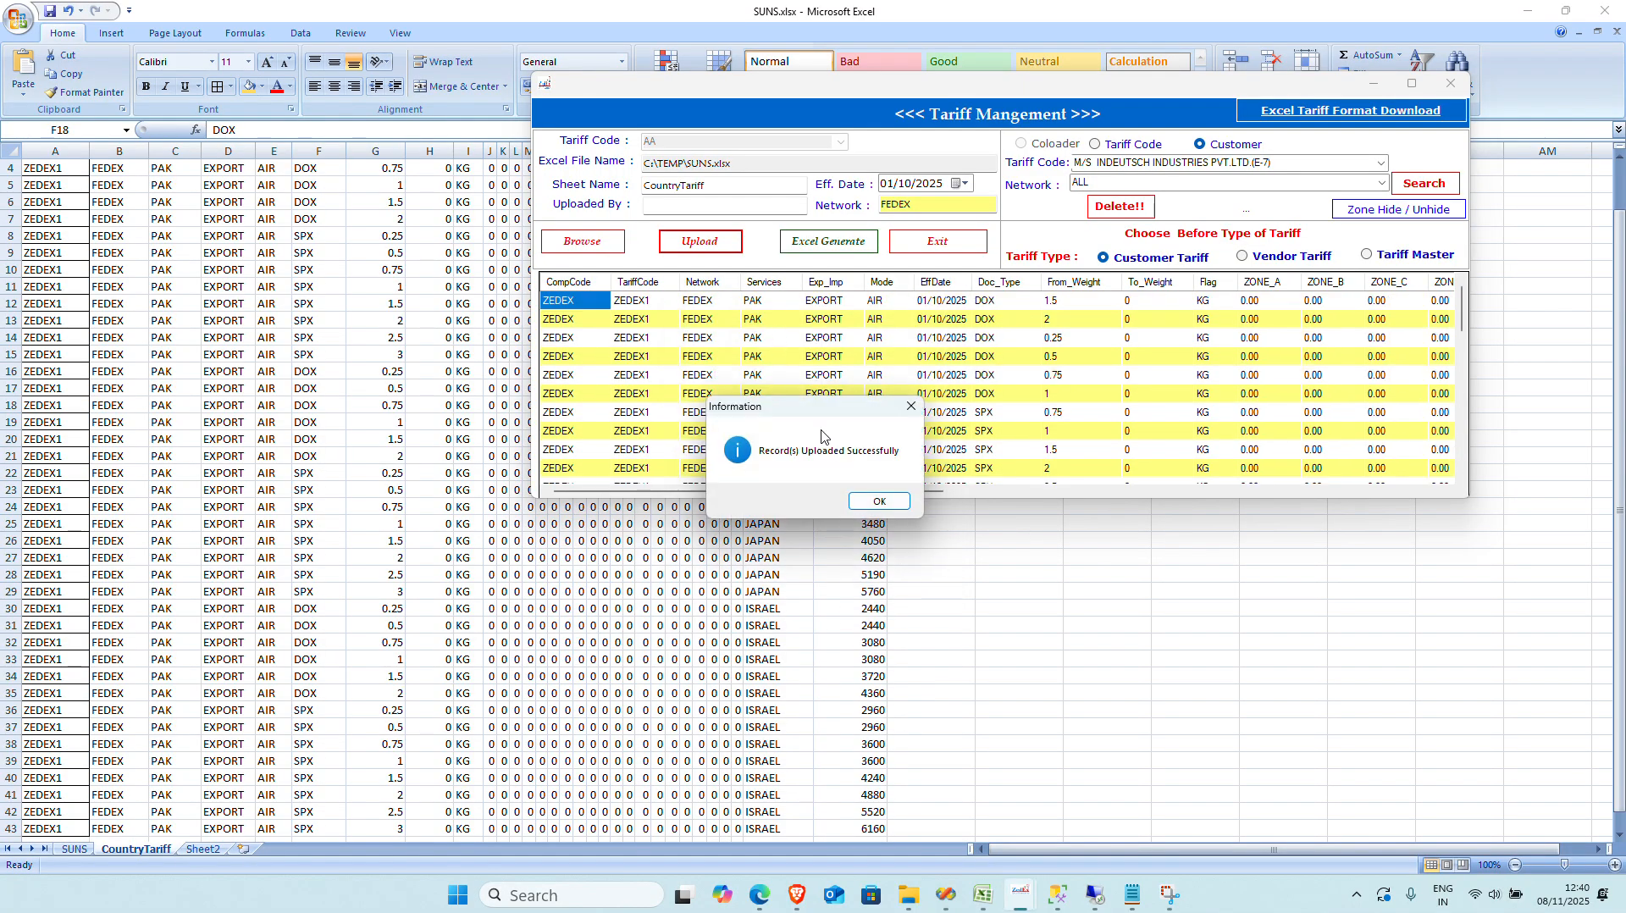
left_click(868, 500)
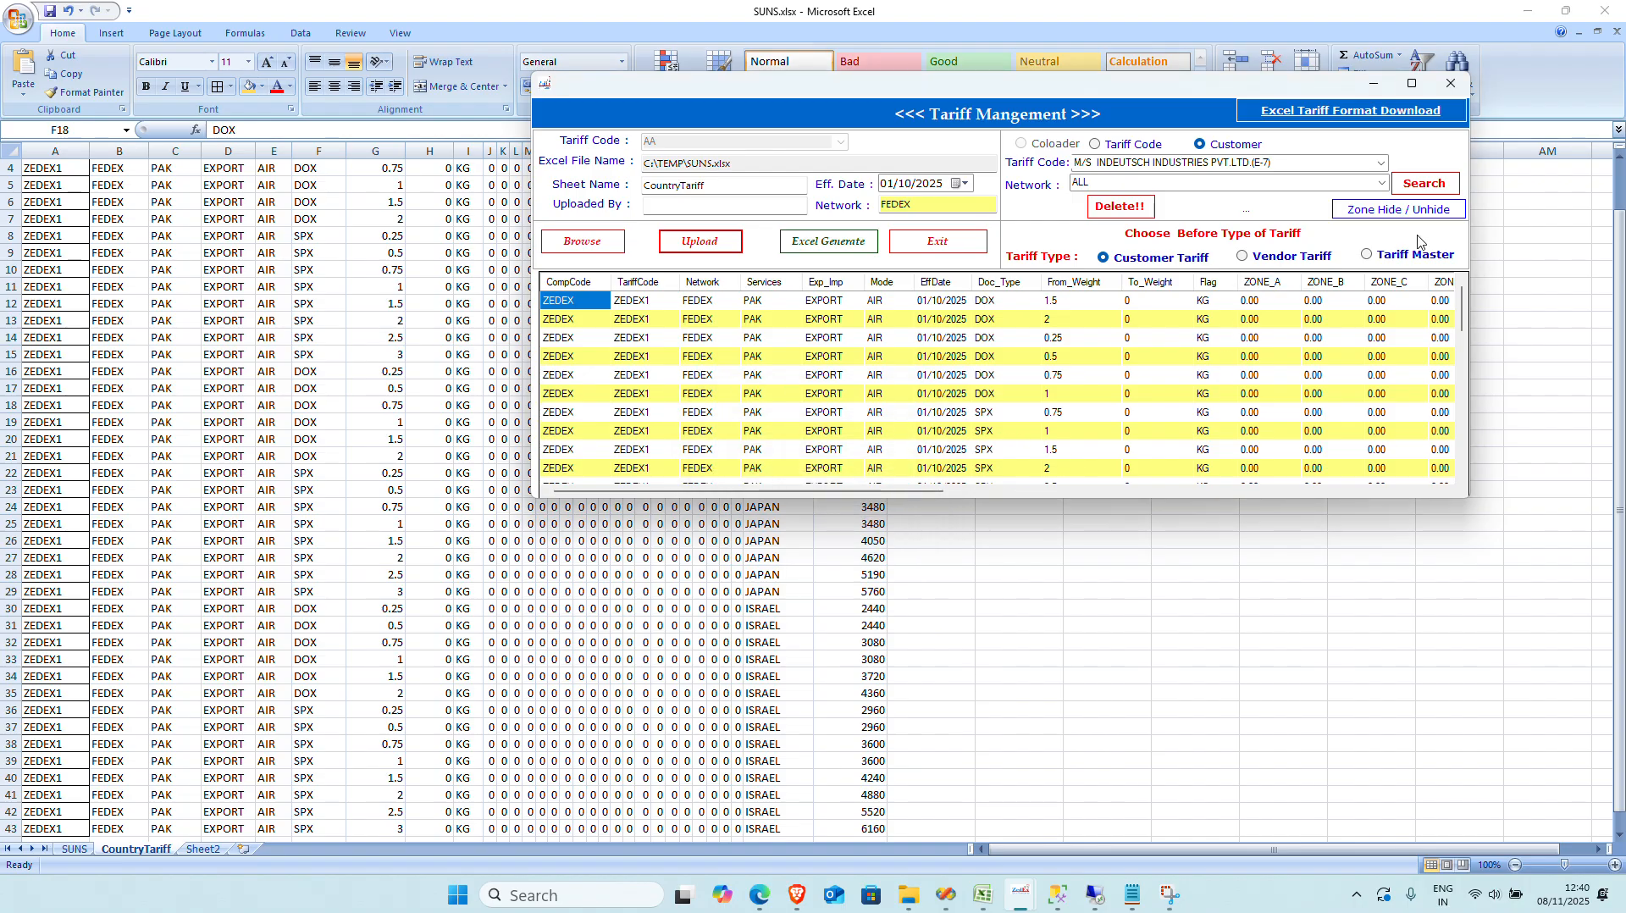
Step: Hide the zone columns and sort the uploaded FEDEX tariff rows by country to review their rates
left_click(1399, 210)
scroll(1204, 441, "down", 10)
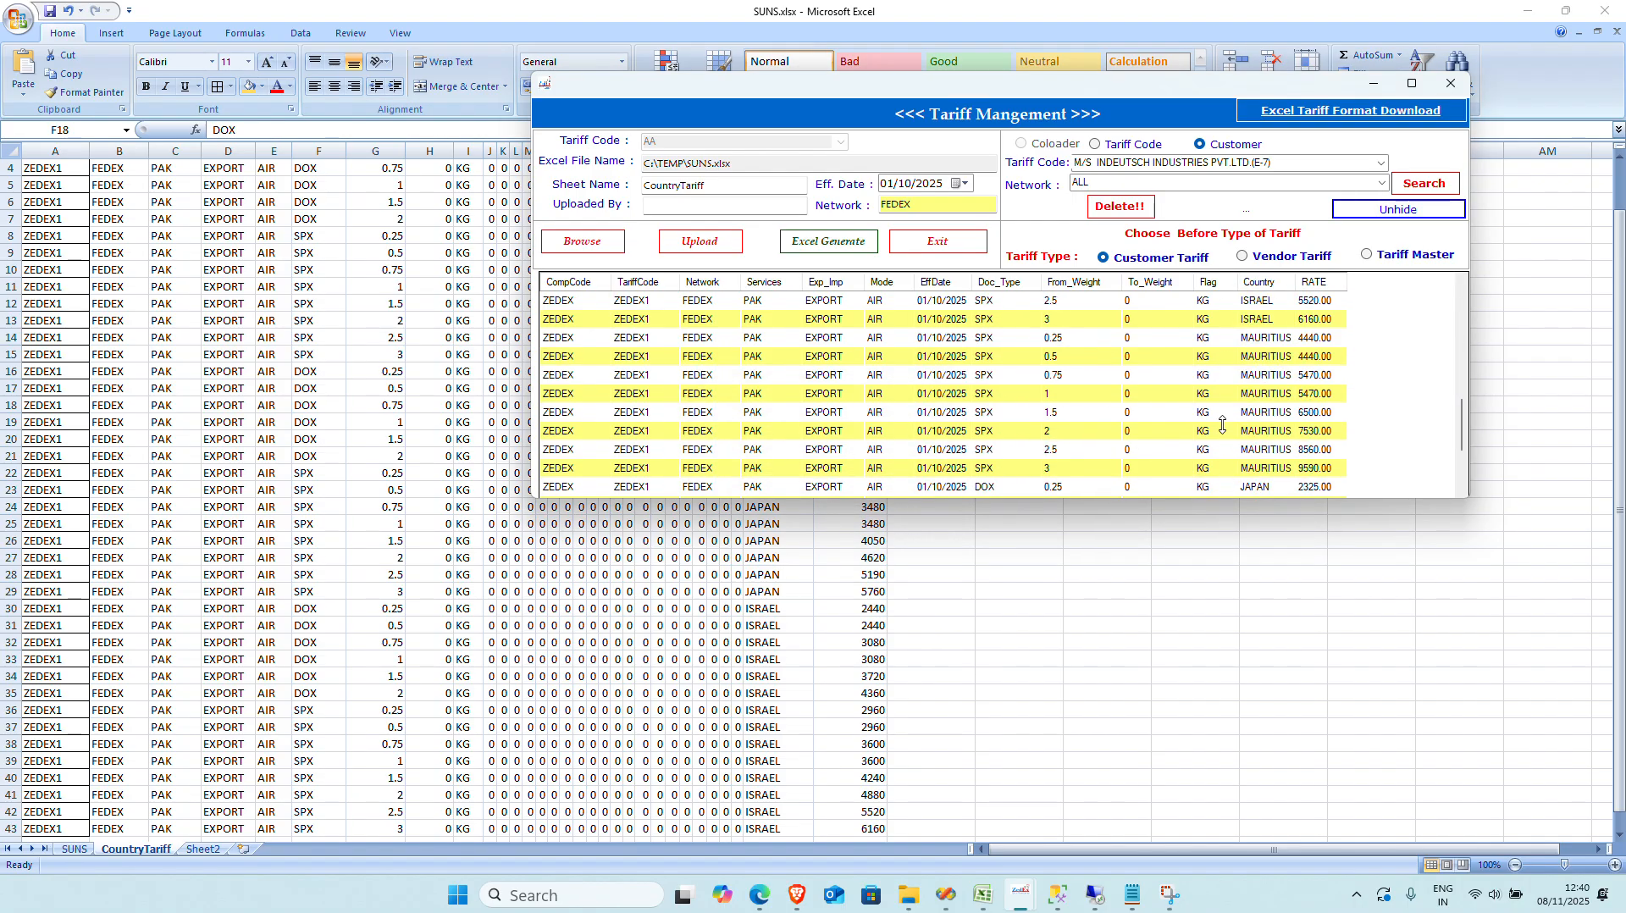
left_click(1261, 282)
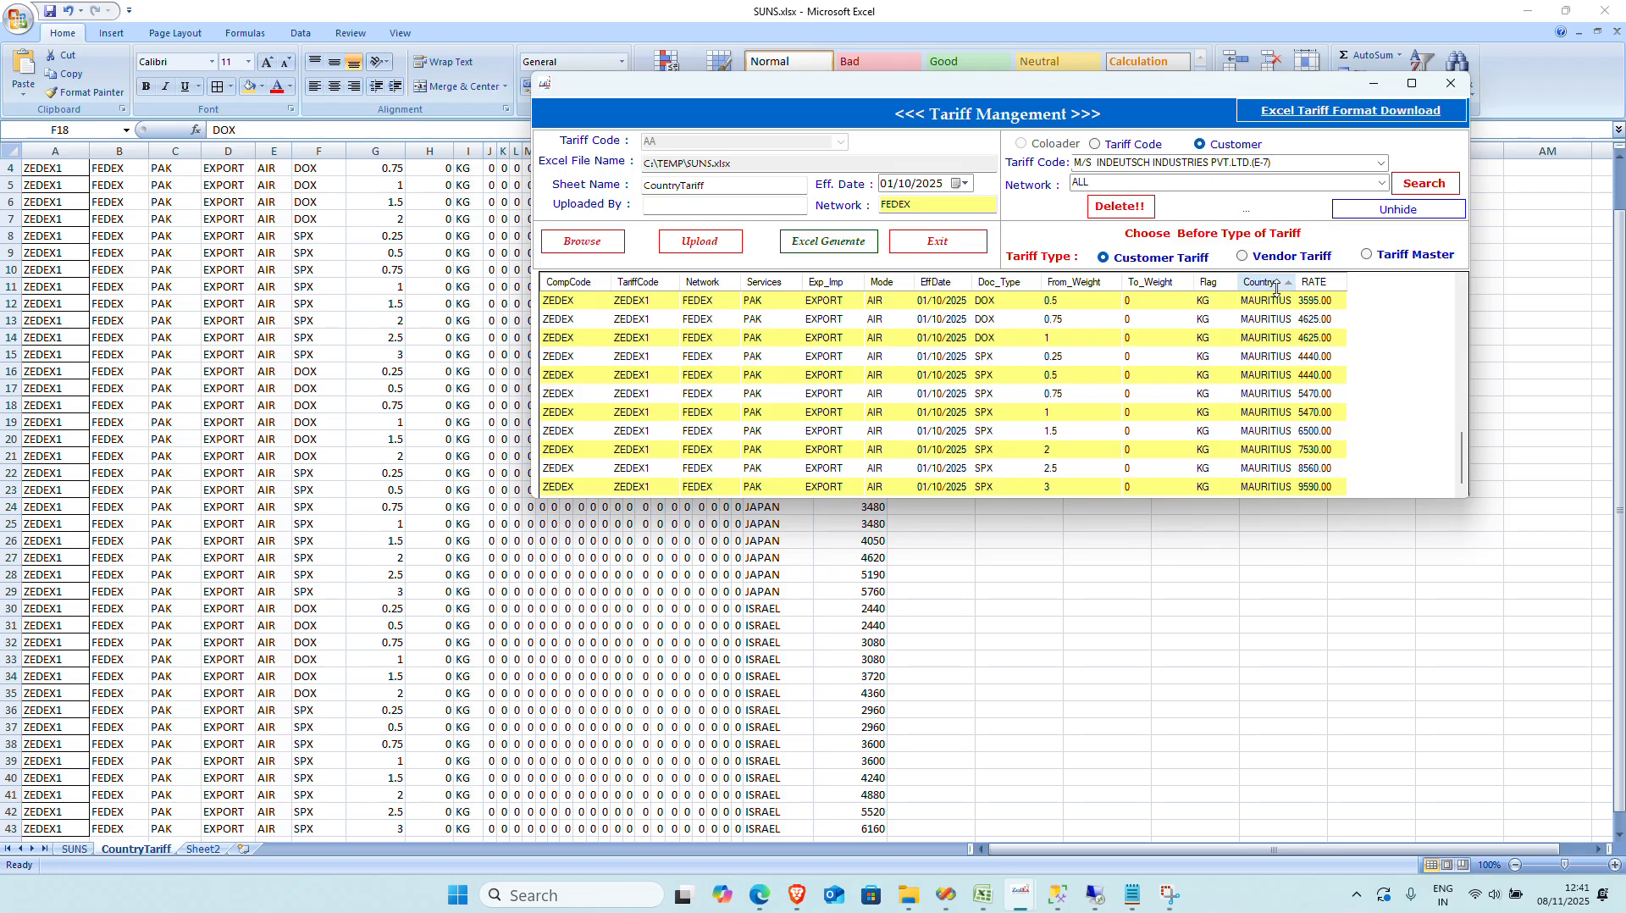
scroll(1309, 404, "down", 3)
left_click_drag(1461, 465, 1427, 511)
Step: Compare the CountryTariff sheet in Excel with the uploaded rows in Tariff Management, minimizing Excel in between
left_click(735, 703)
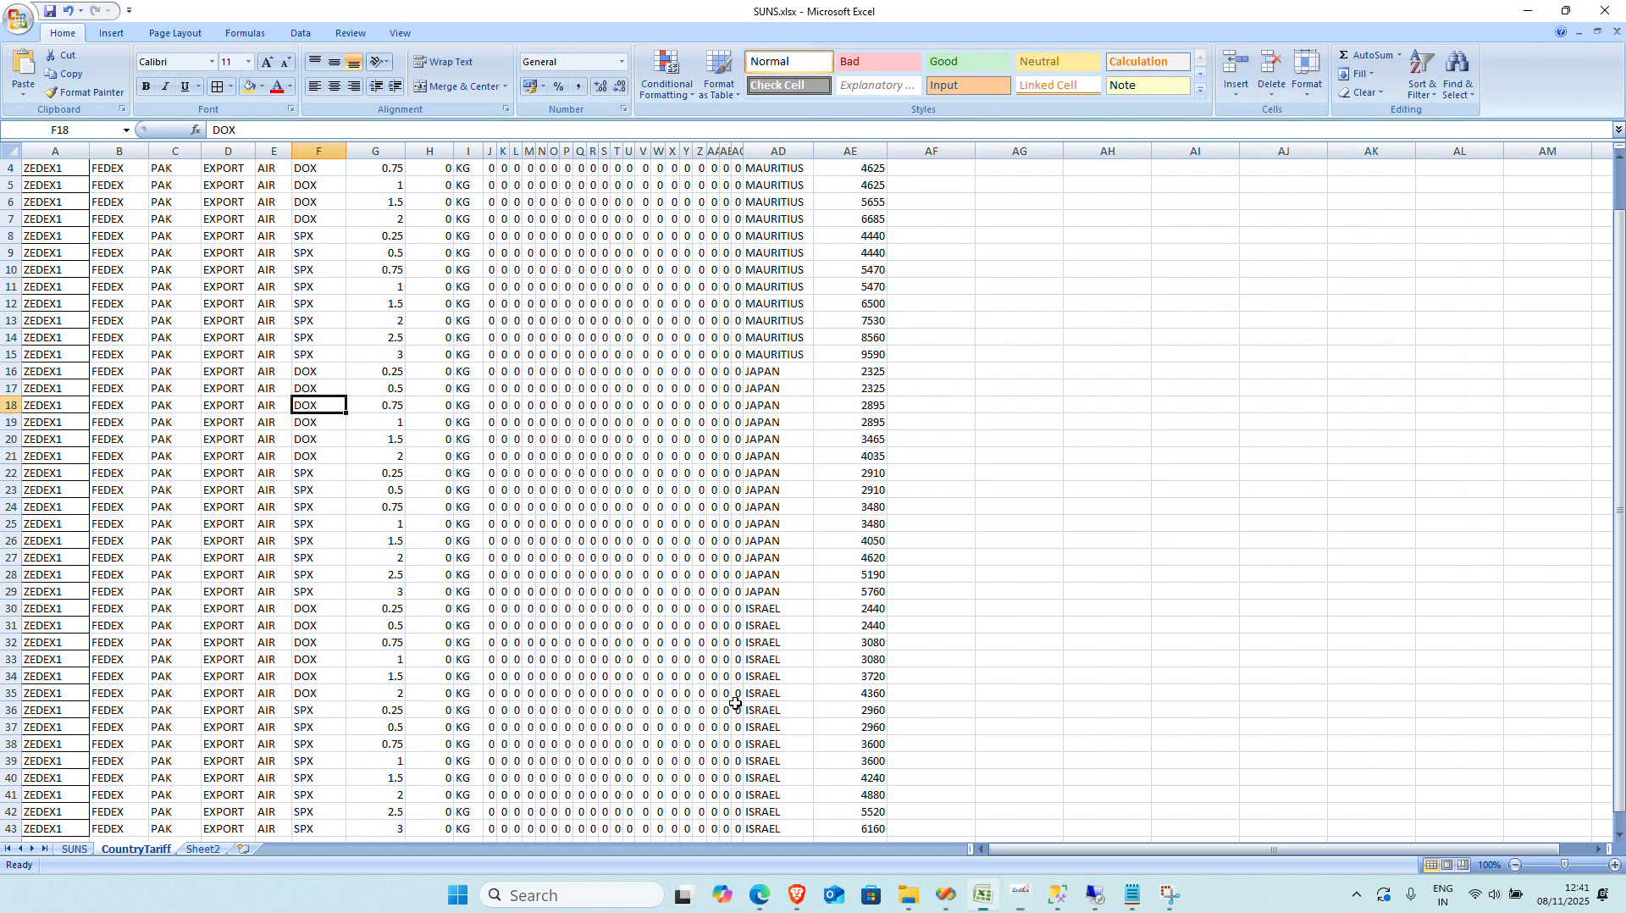
scroll(769, 474, "down", 5)
scroll(1009, 464, "up", 9)
left_click(1530, 10)
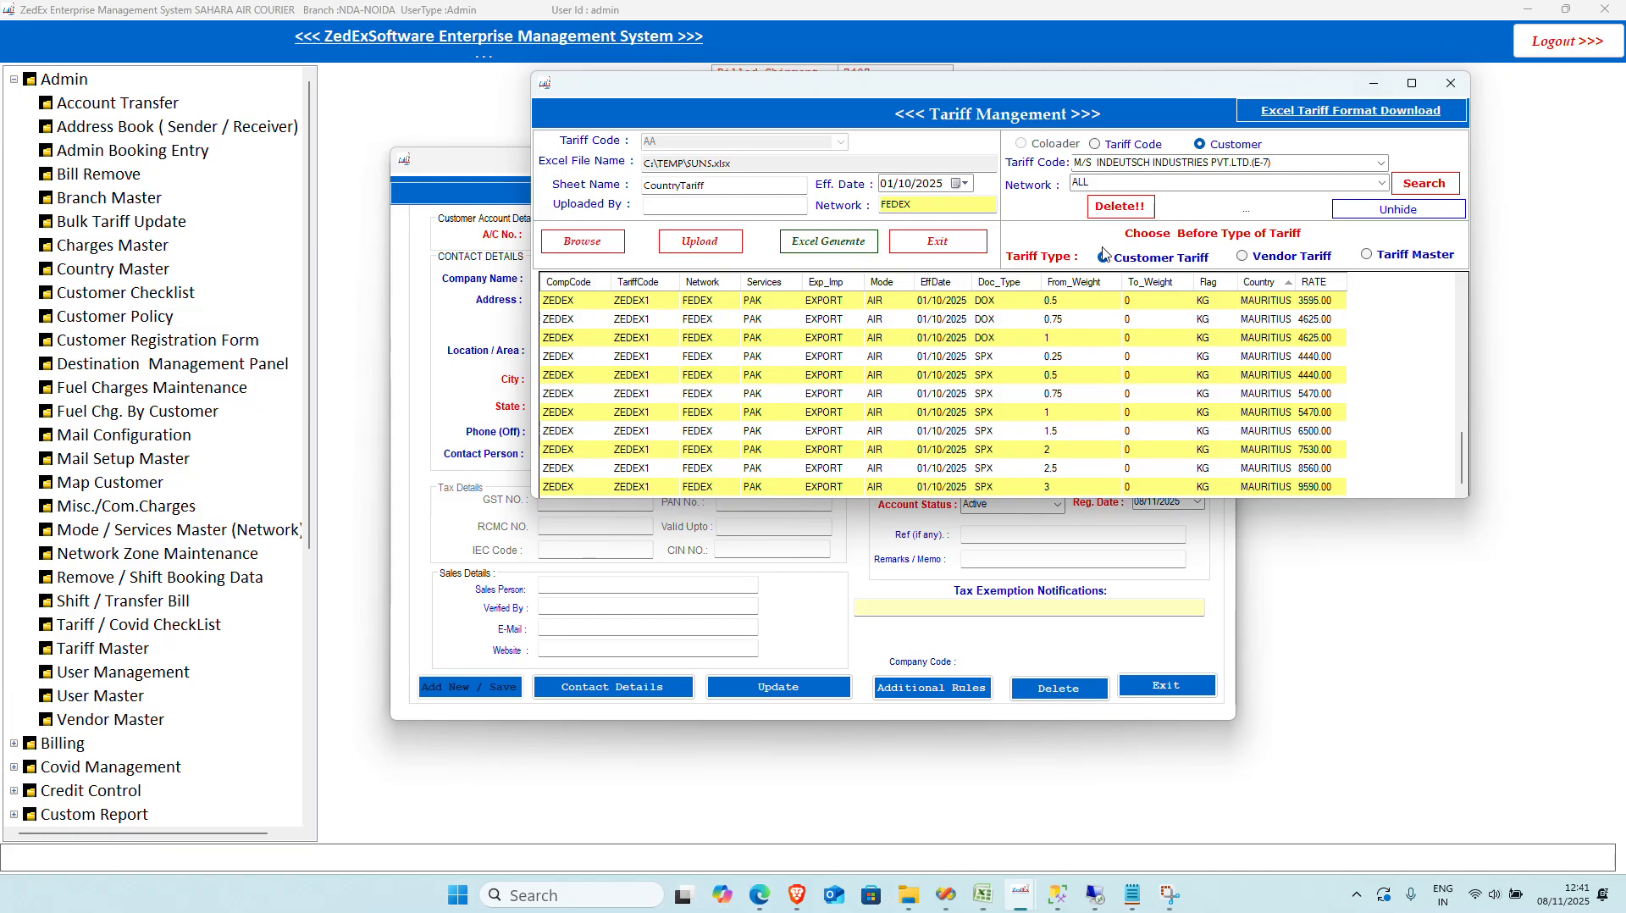
scroll(1220, 364, "up", 3)
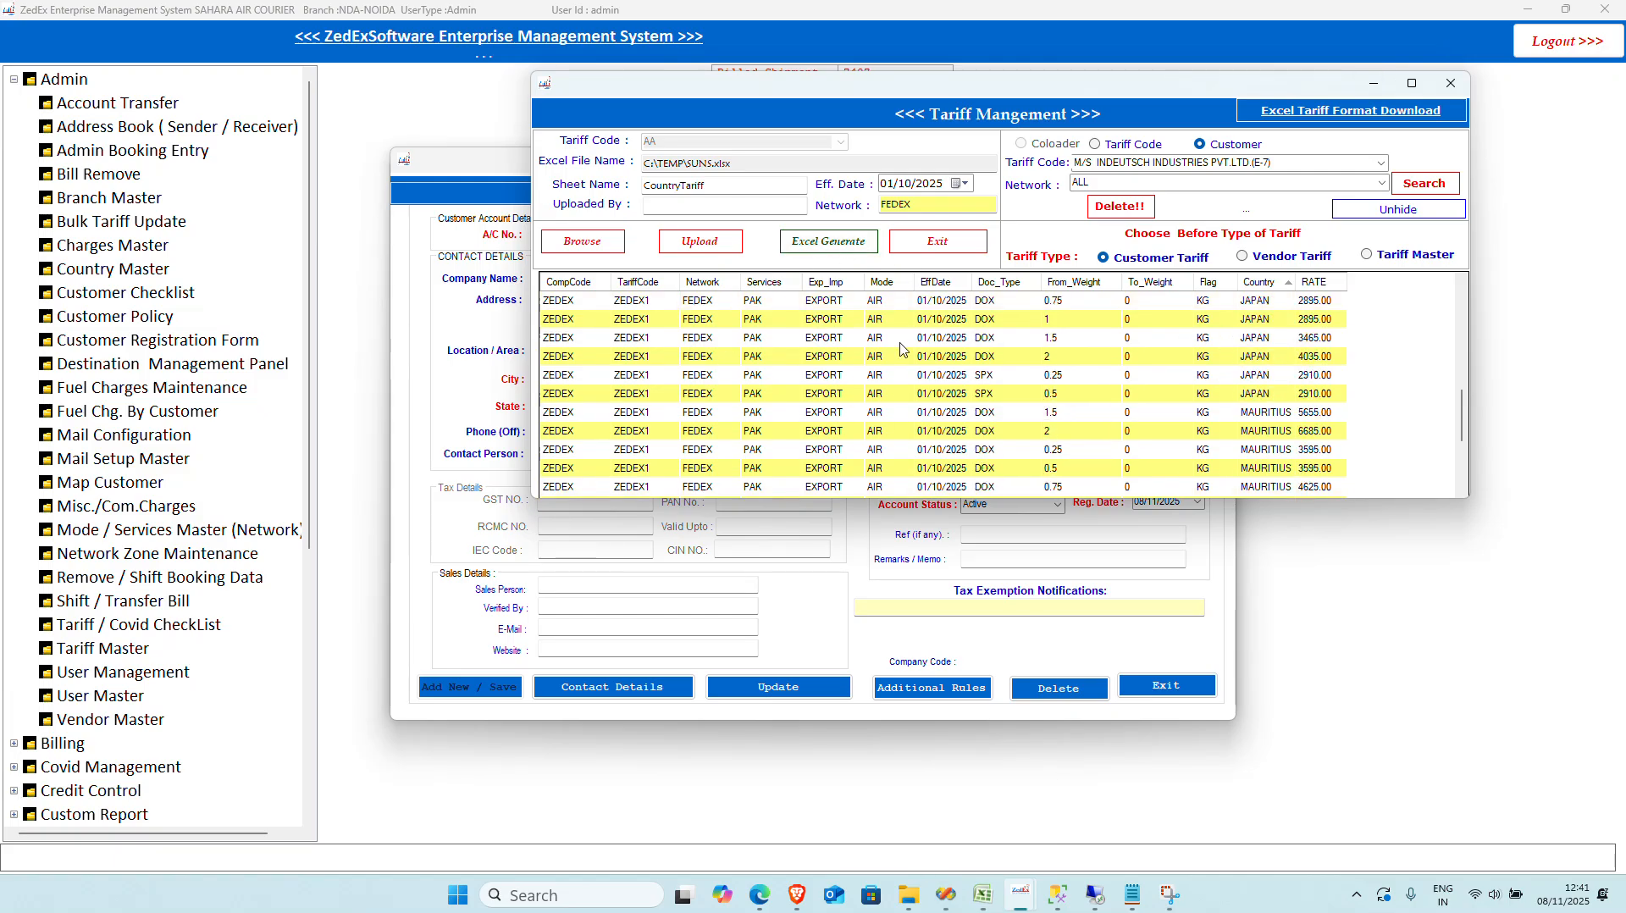
Step: Close Tariff Management and try to view the tariff from the customer's registration form
left_click(940, 243)
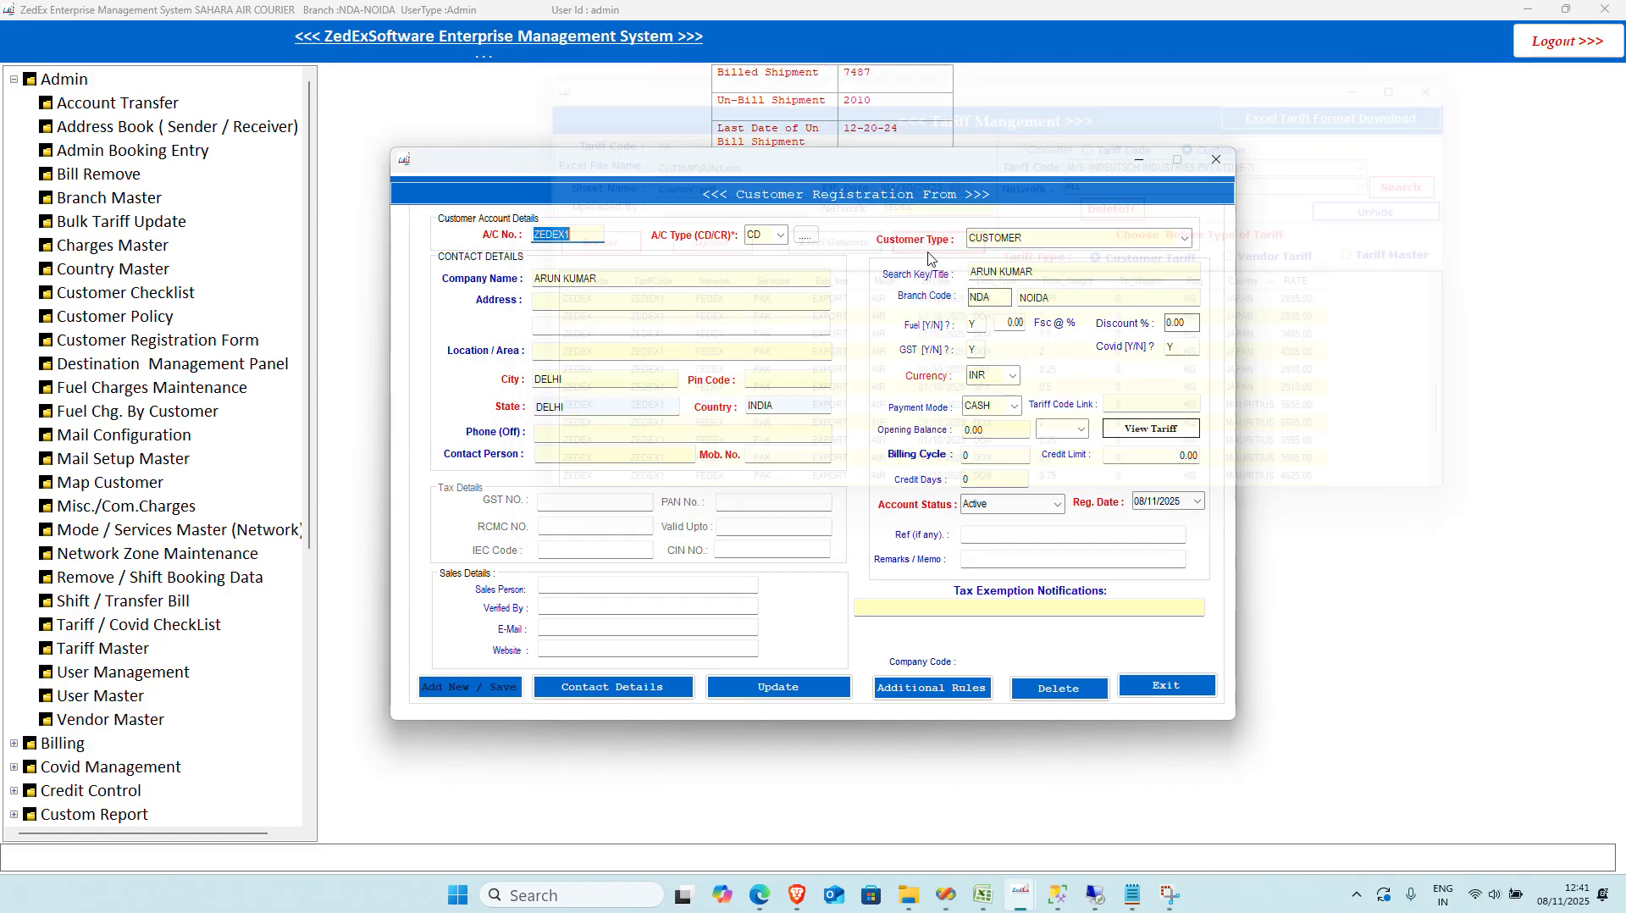
left_click(1144, 429)
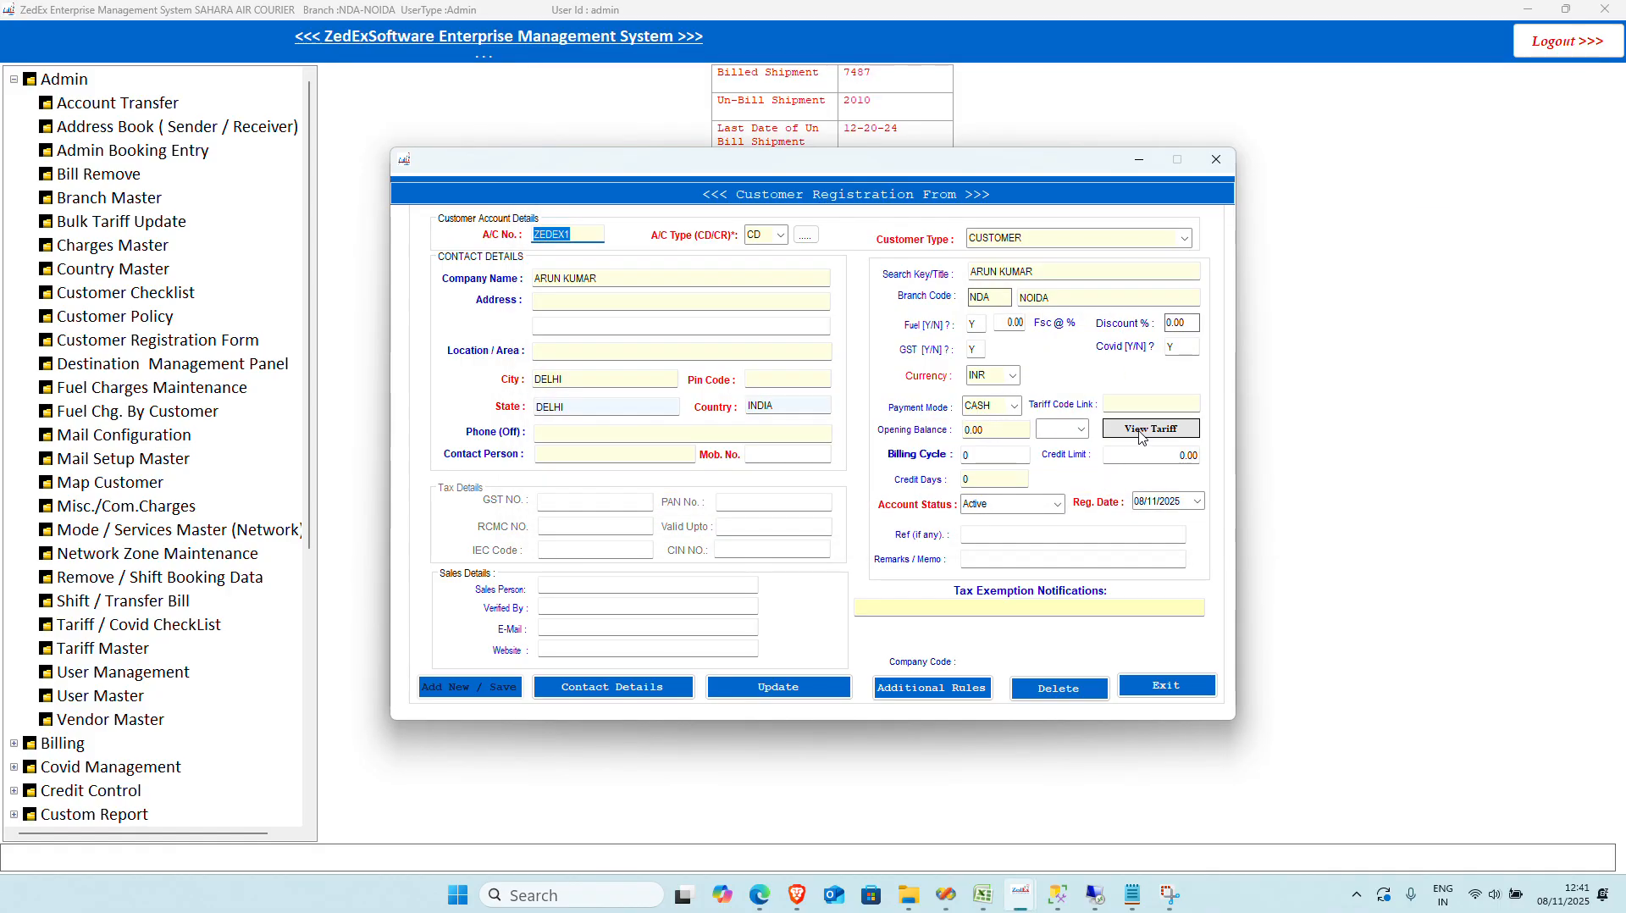
left_click(847, 495)
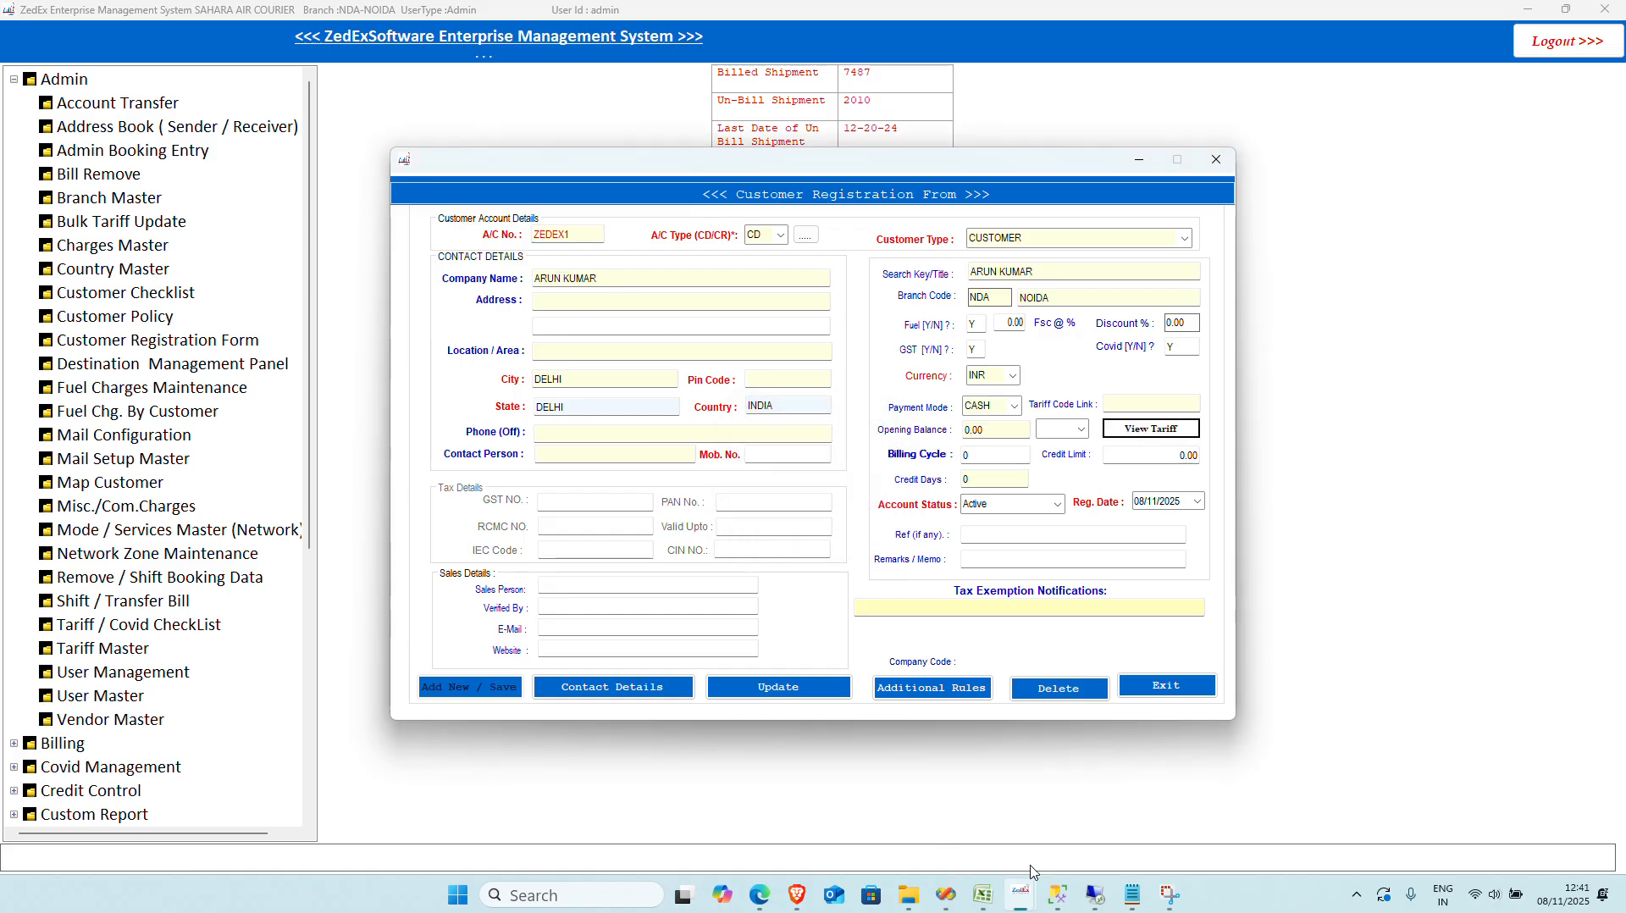
Step: Copy the account code from the CountryTariff sheet into the customer's Tariff Code Link and save the updated registration
left_click(982, 895)
left_click(49, 559)
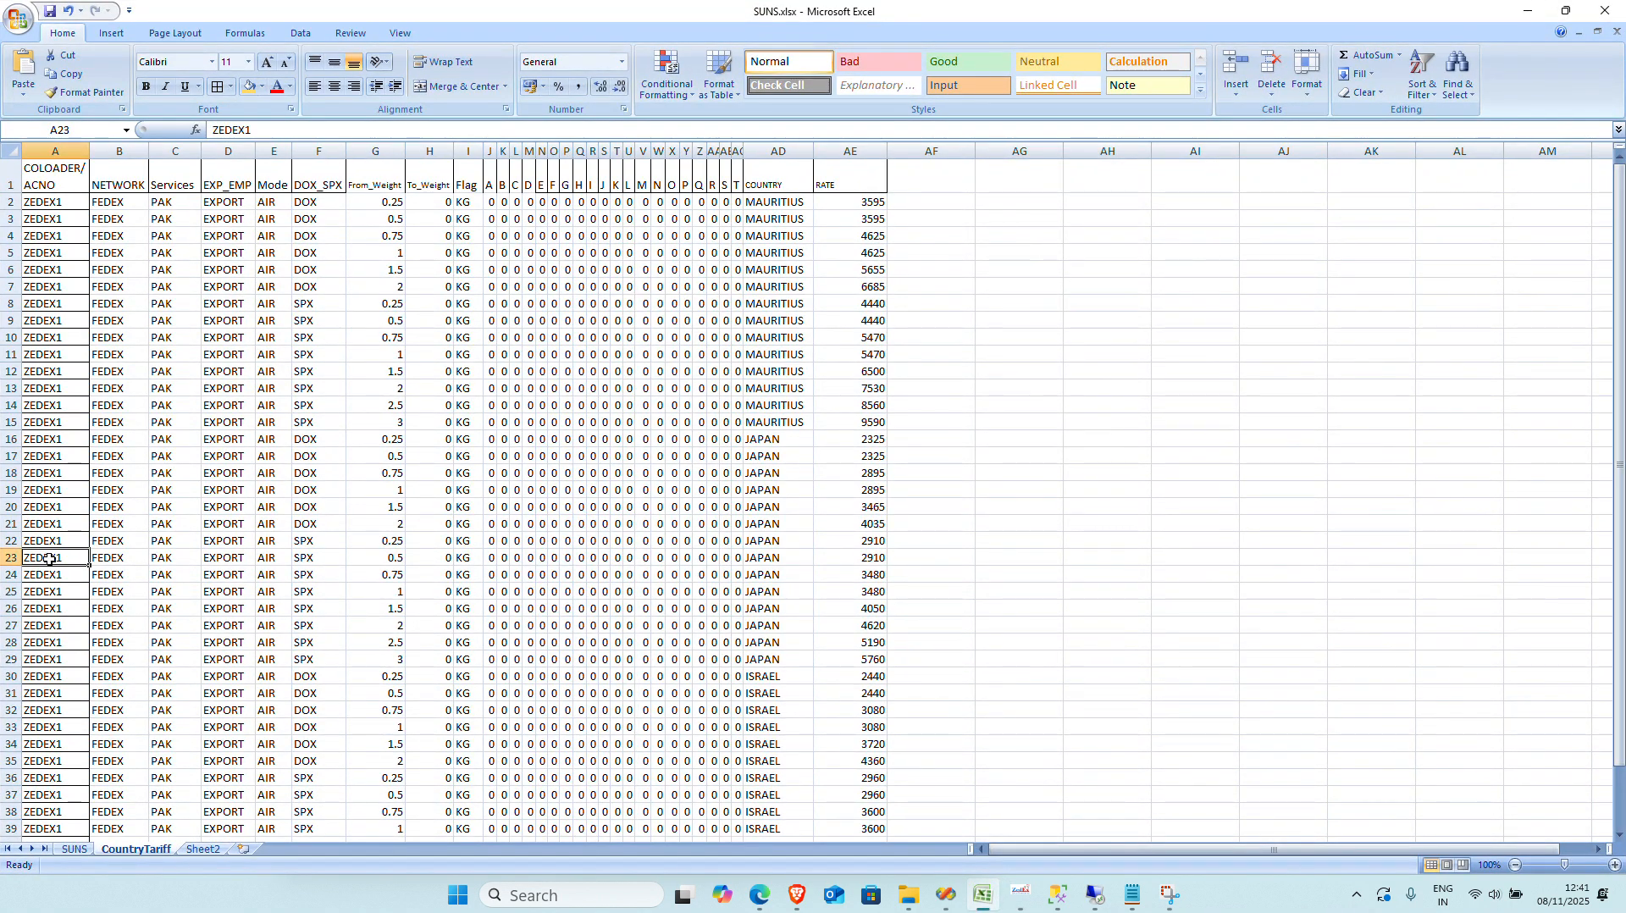
key("ctrl+c")
key("alt+Tab")
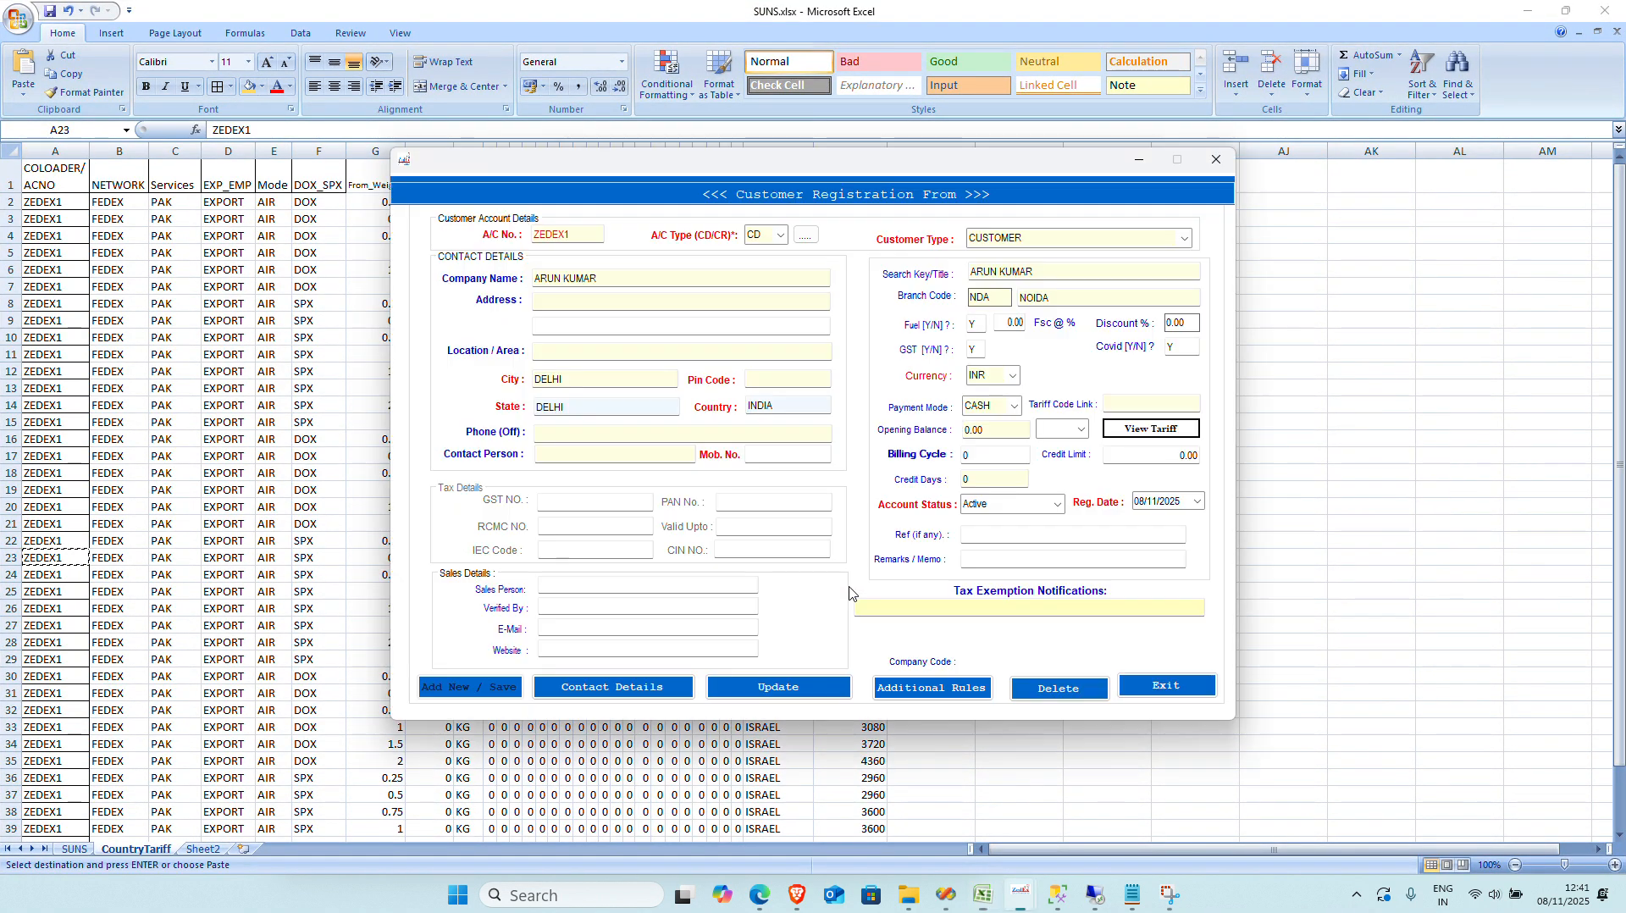
left_click(1136, 405)
key("ctrl+v")
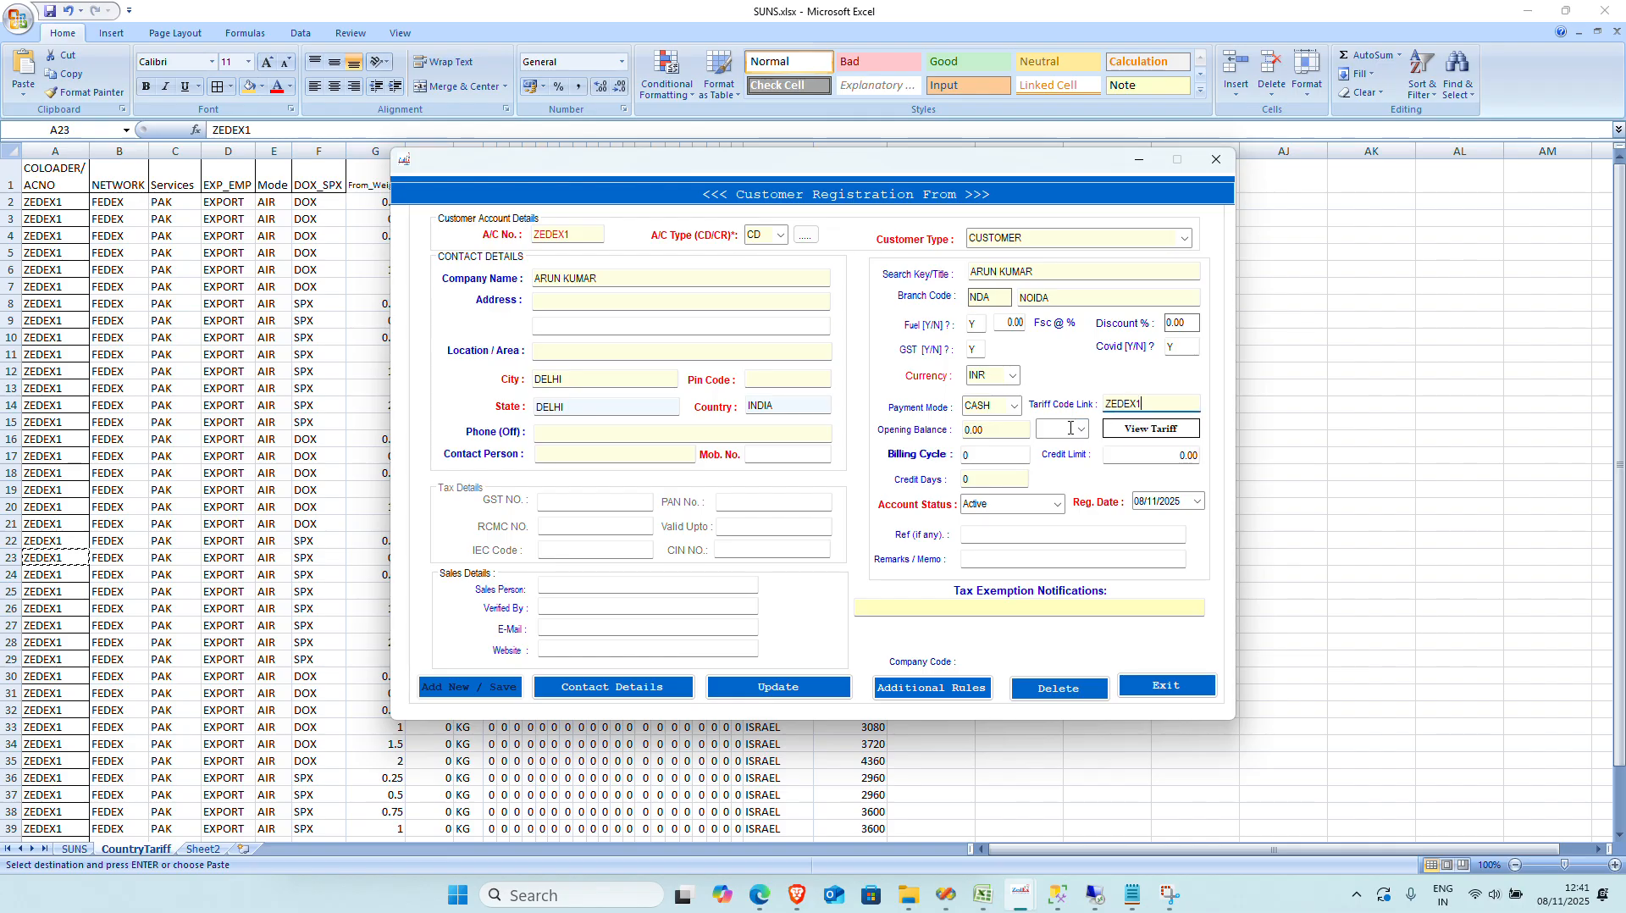
left_click(778, 686)
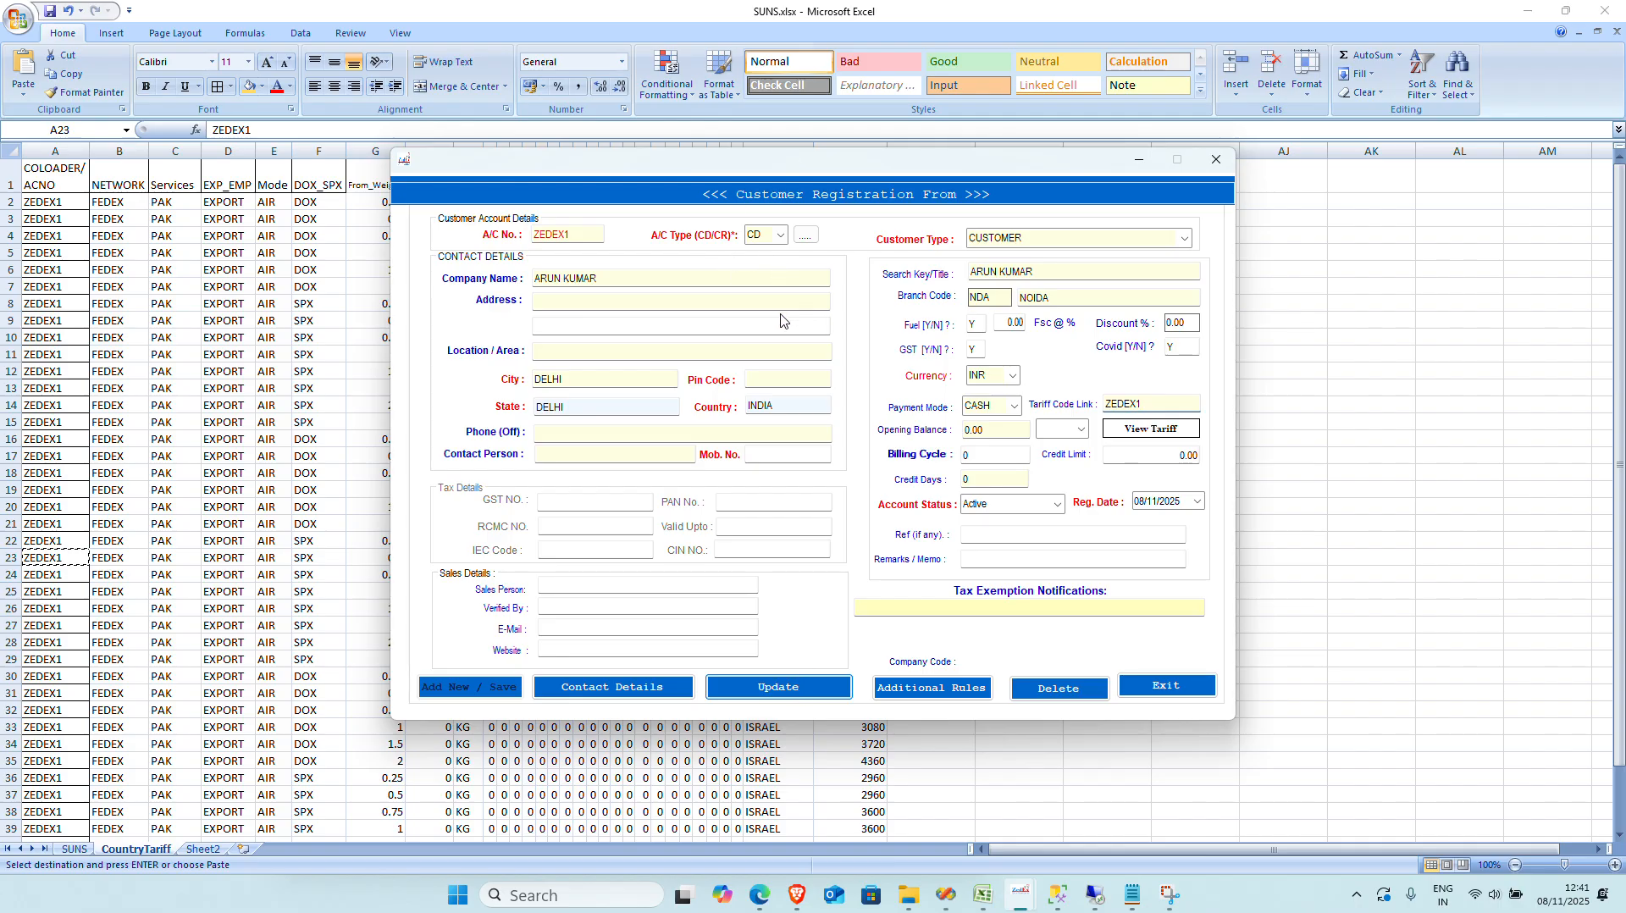
left_click(830, 493)
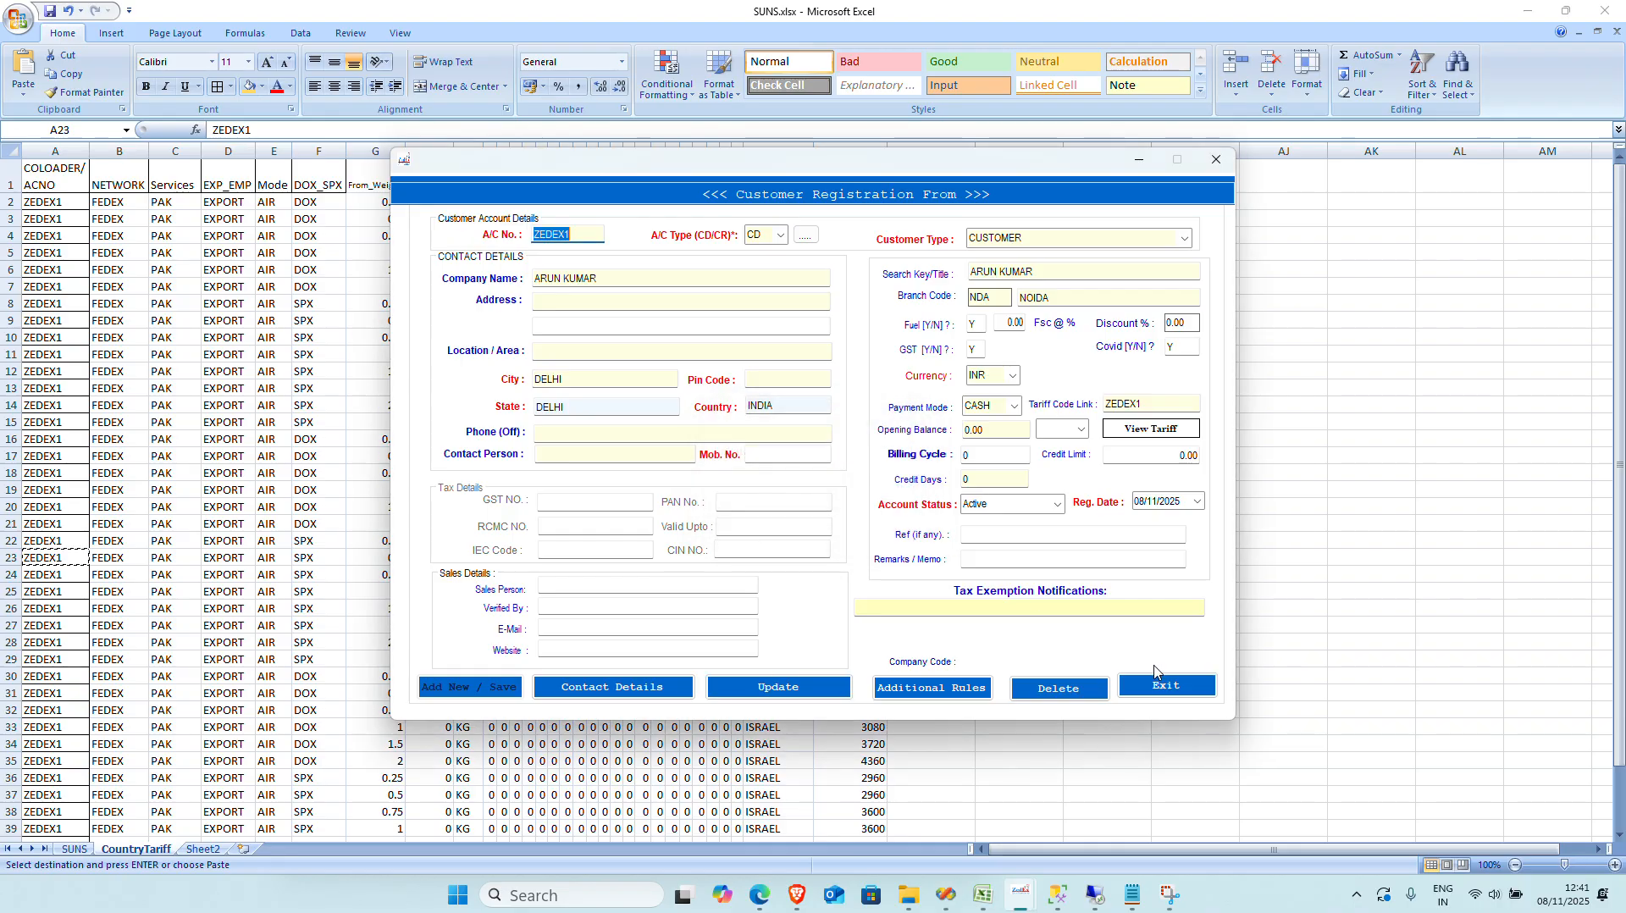
Step: View the tariff linked to the customer and look through its FEDEX and BLUE DART rows
left_click(1151, 429)
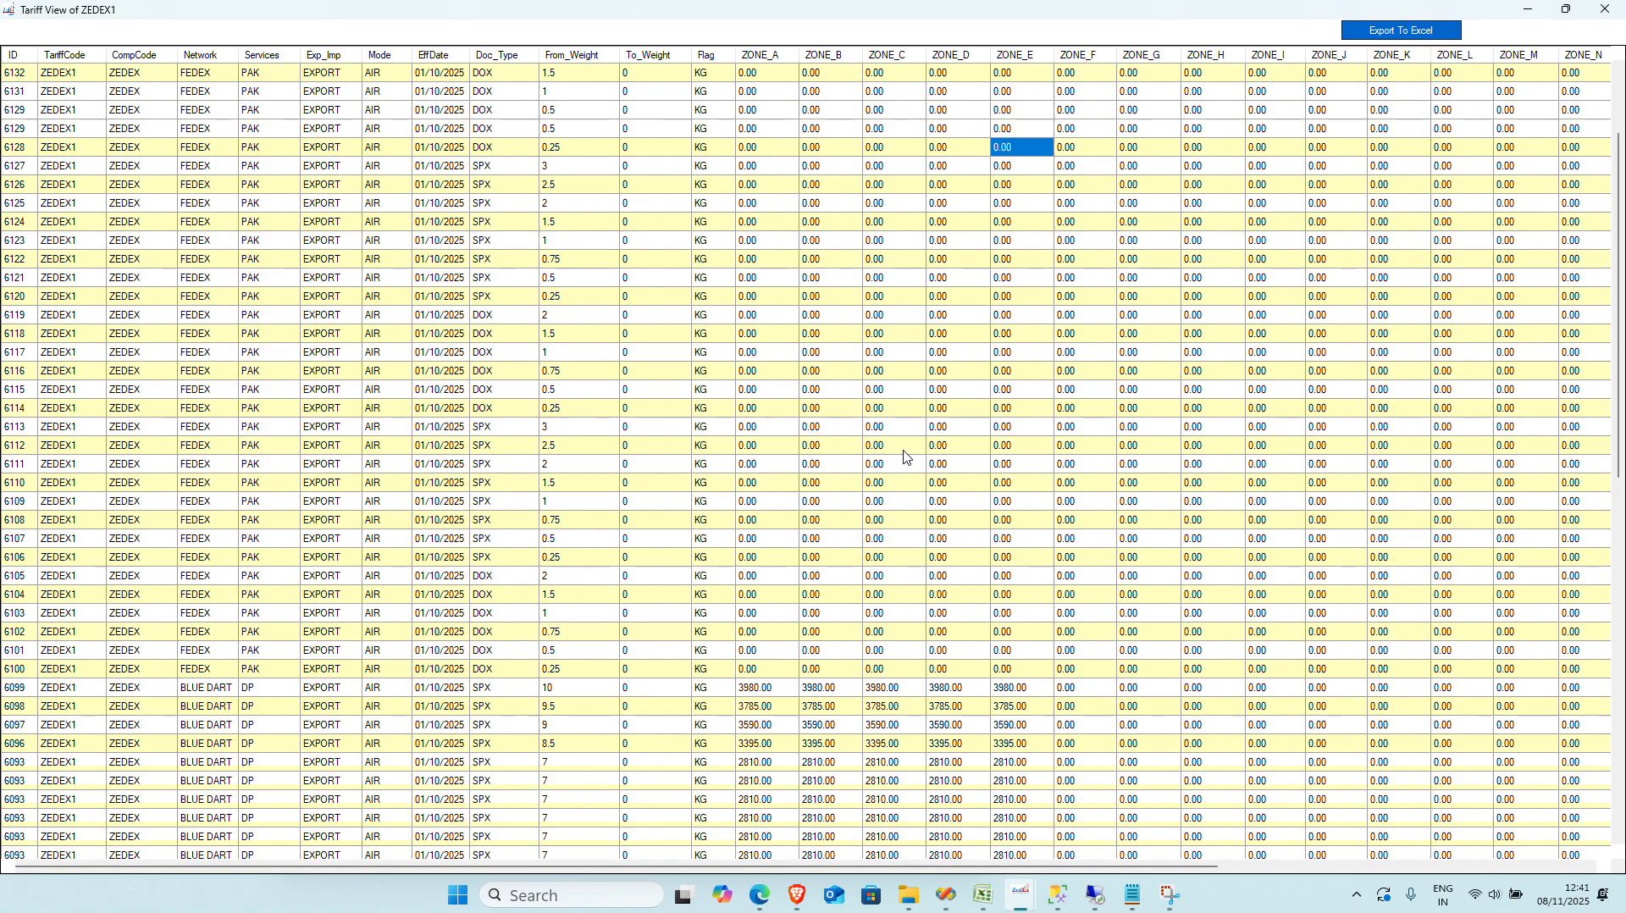
scroll(266, 656, "down", 13)
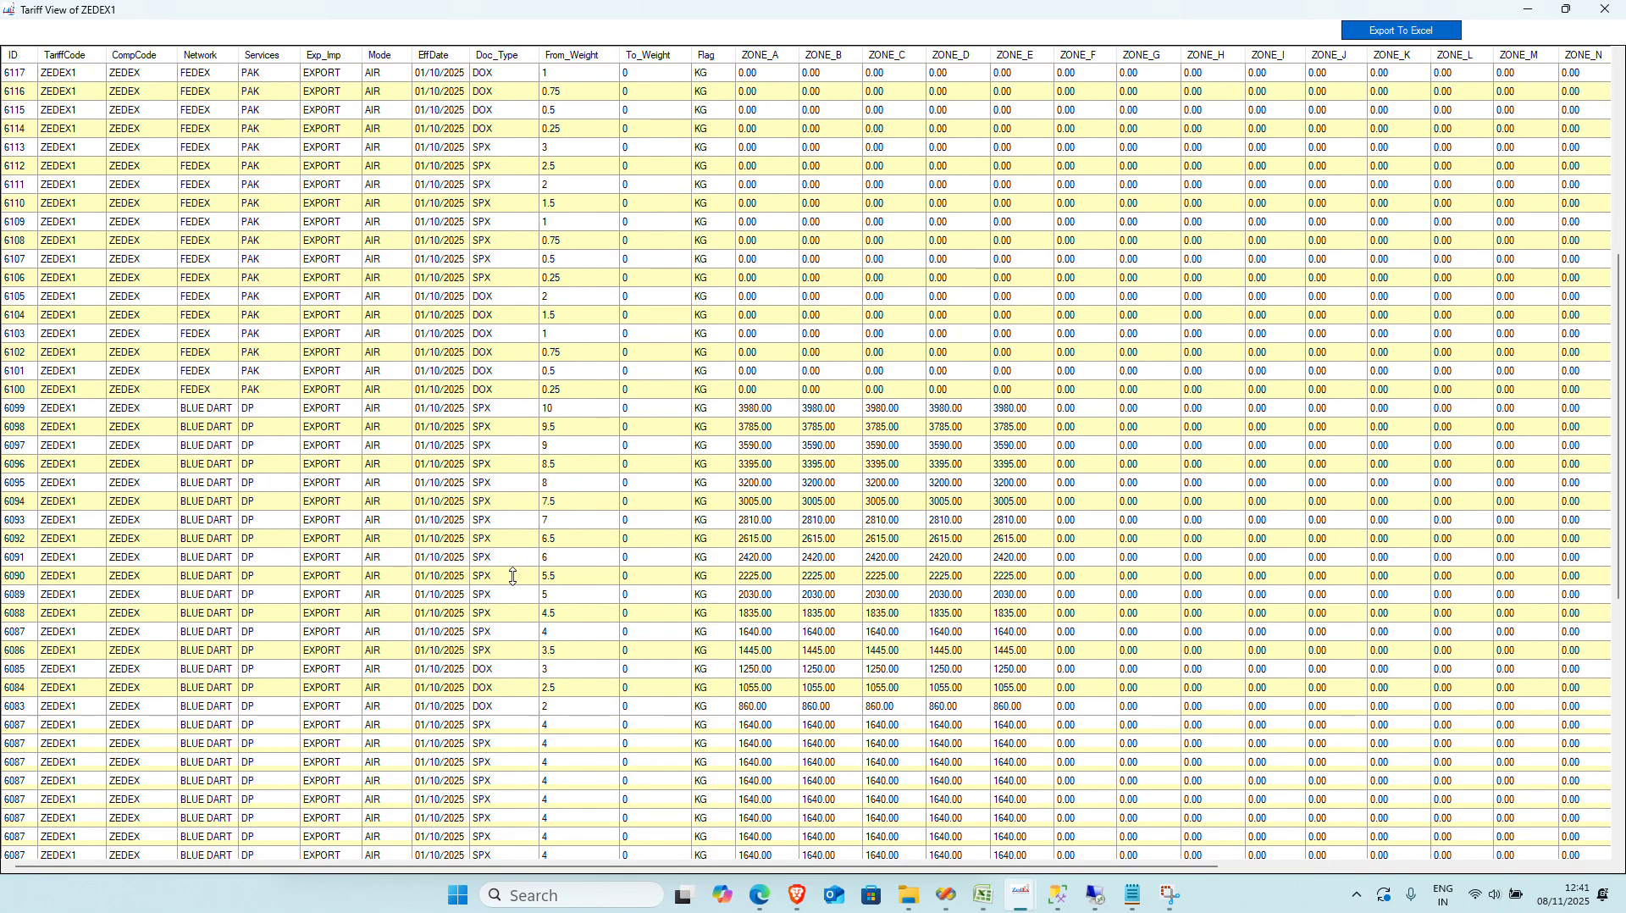
scroll(267, 657, "up", 10)
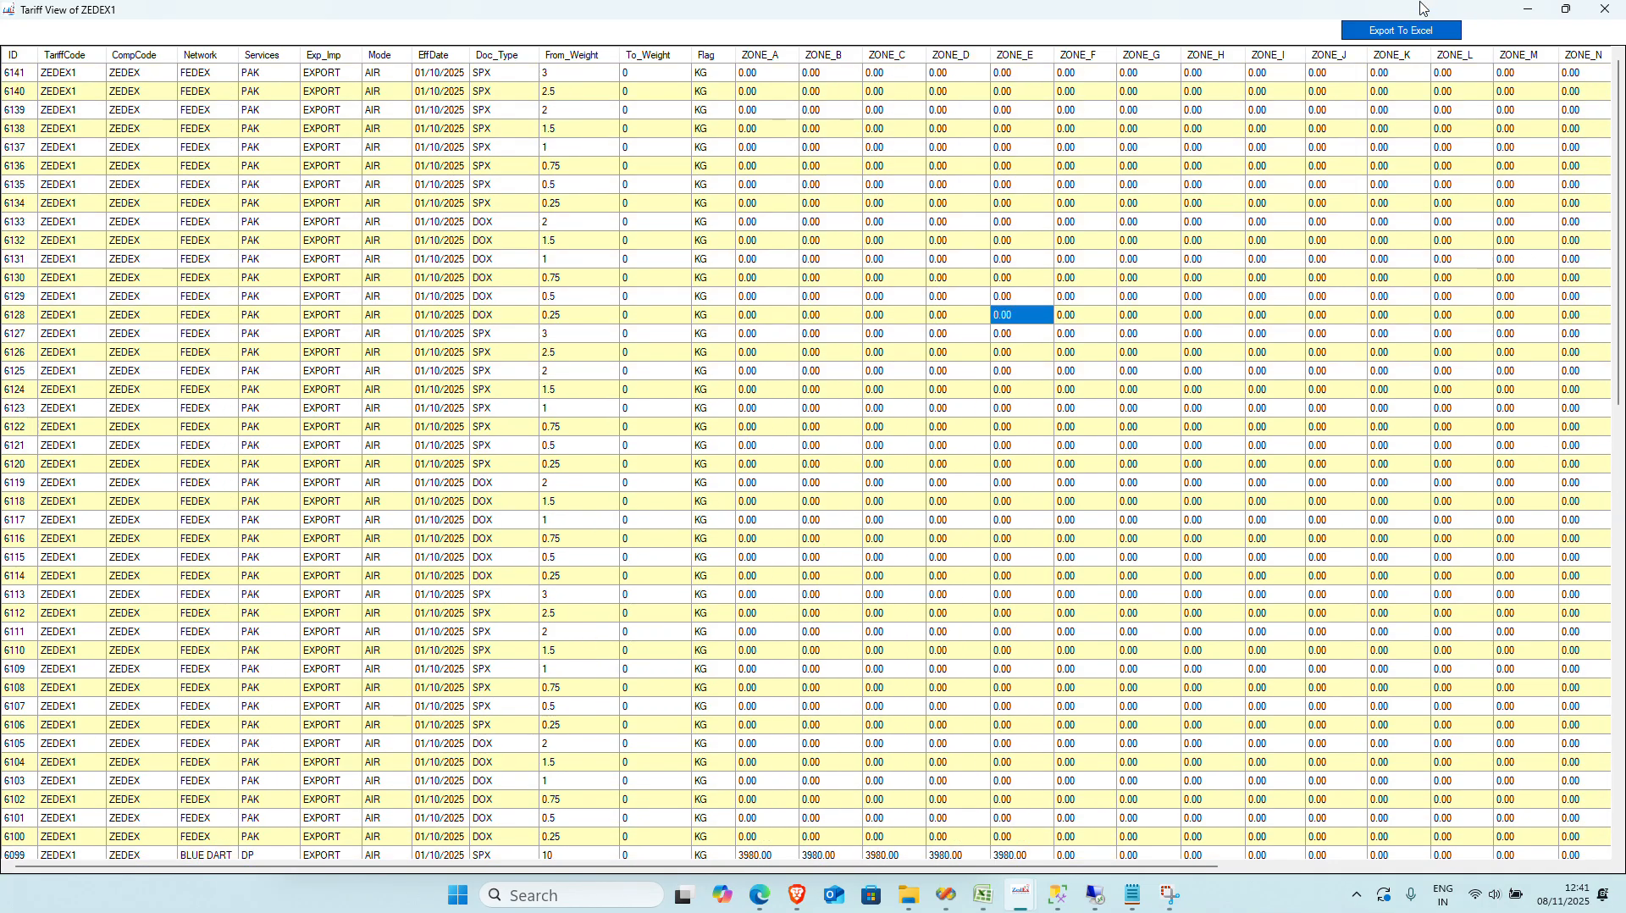
Step: Export the tariff view to Excel, look through the exported rows, and close the workbook without saving
left_click(1413, 34)
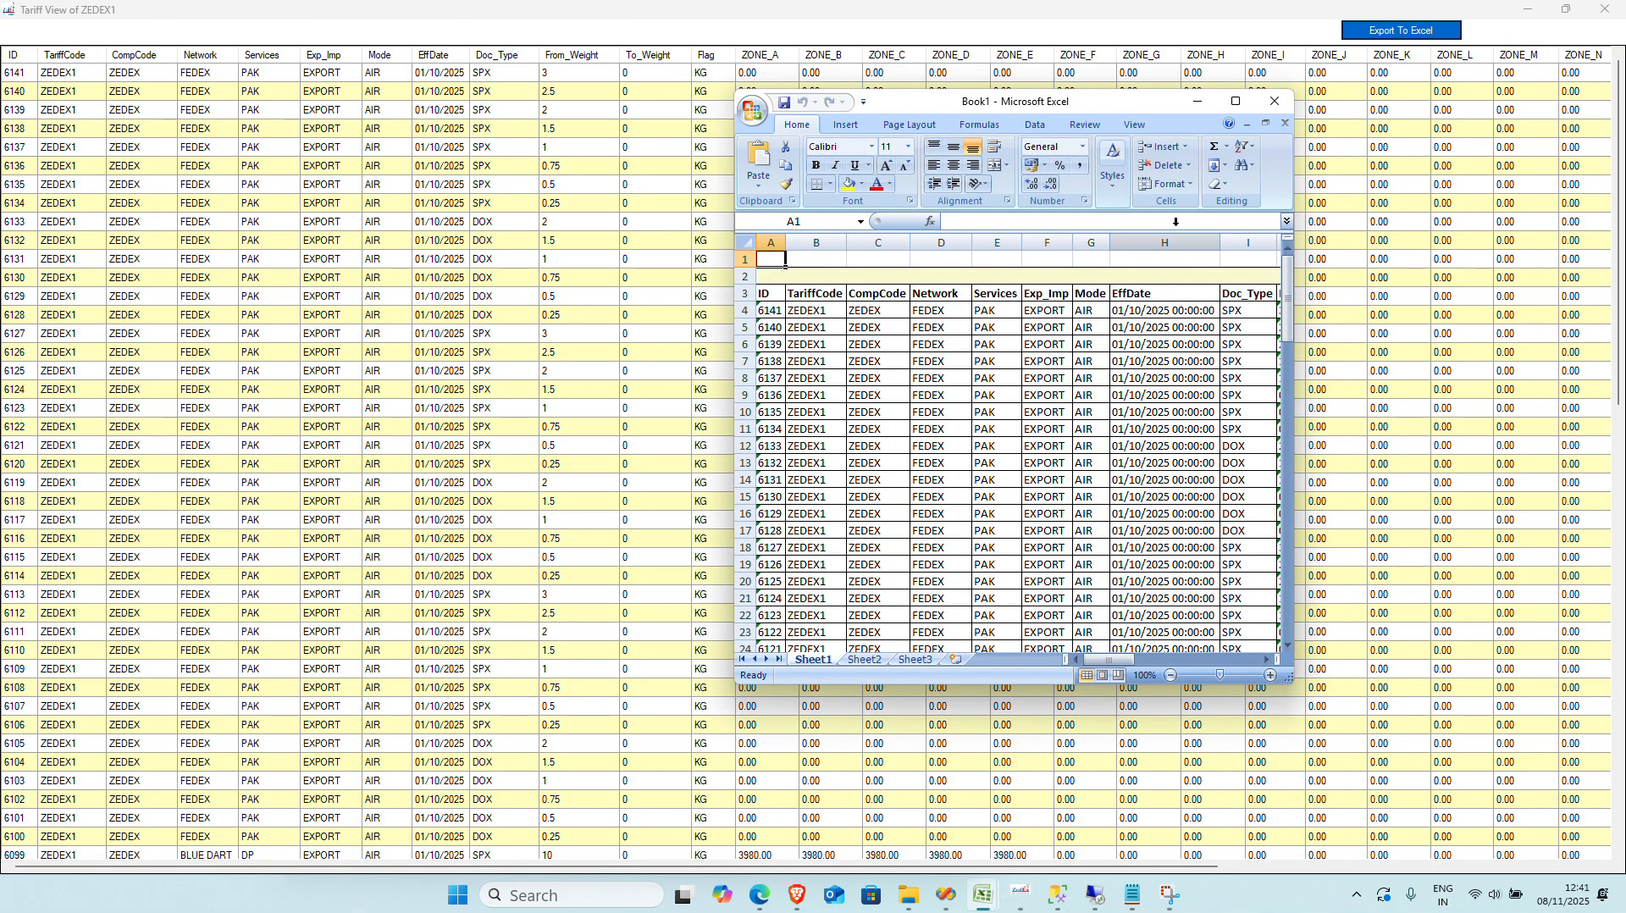
left_click(1236, 101)
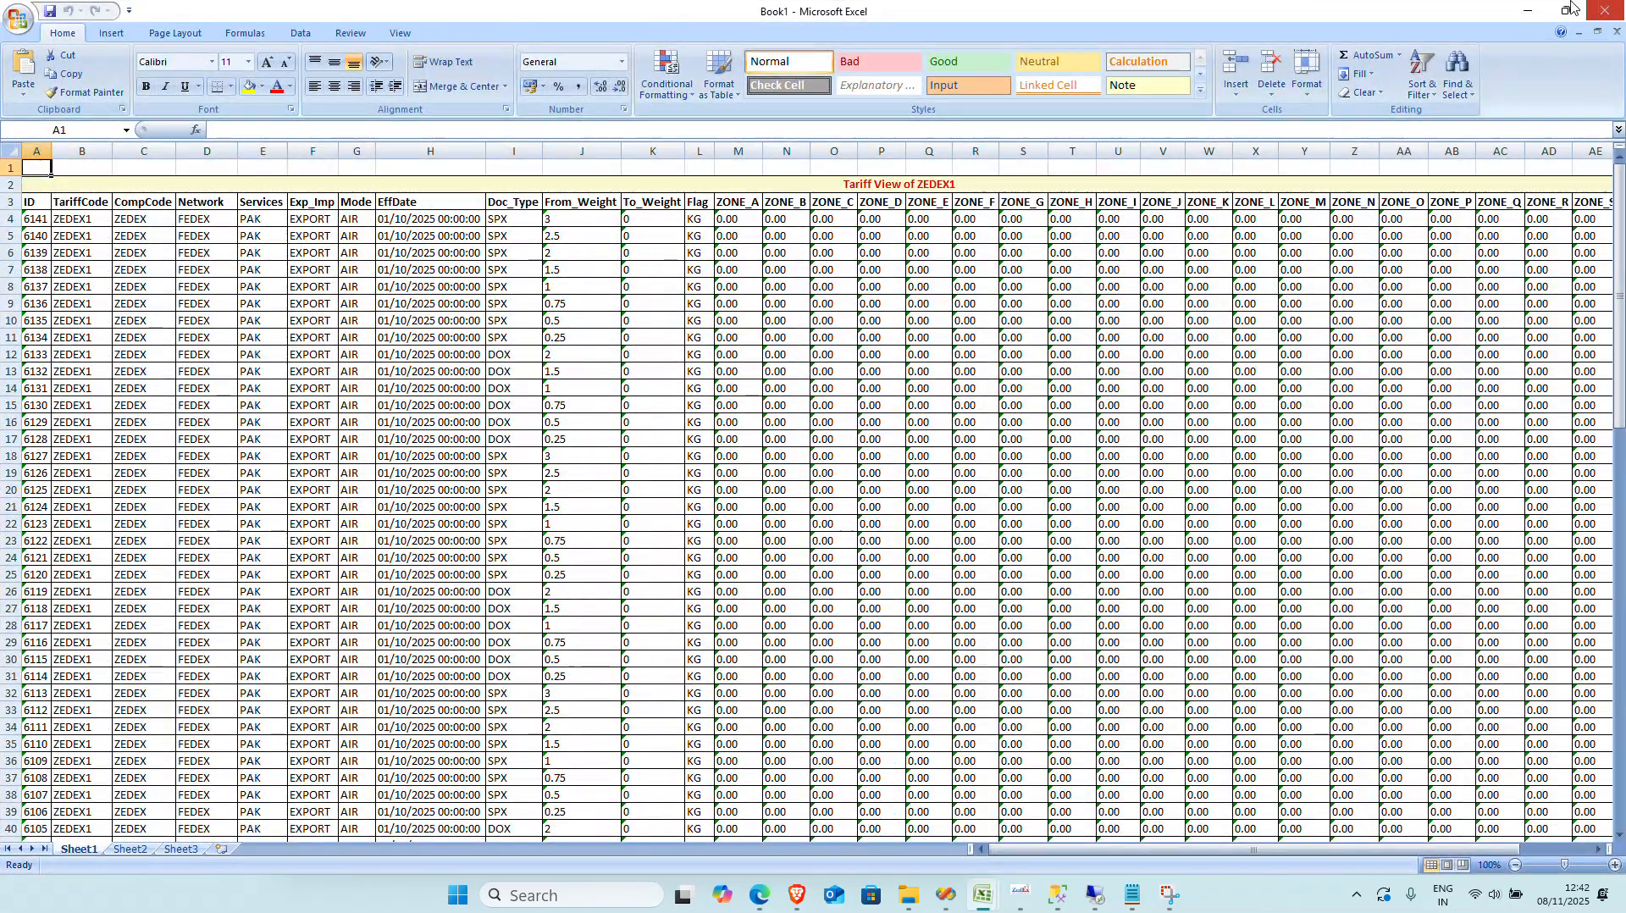
scroll(555, 599, "down", 9)
scroll(555, 599, "down", 10)
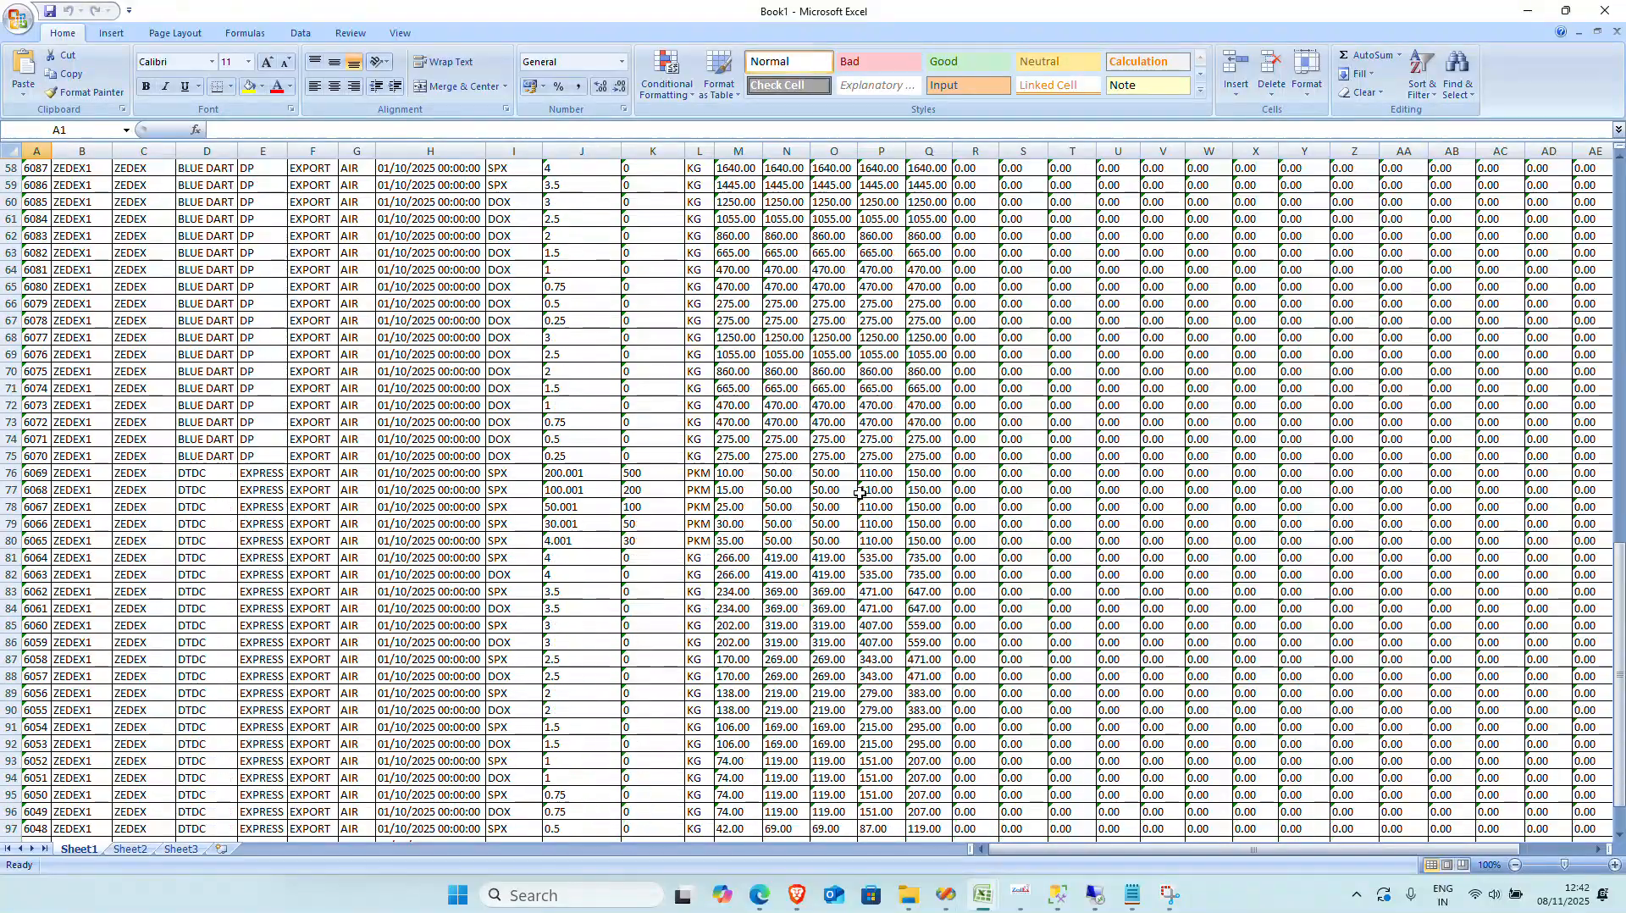
left_click(1606, 10)
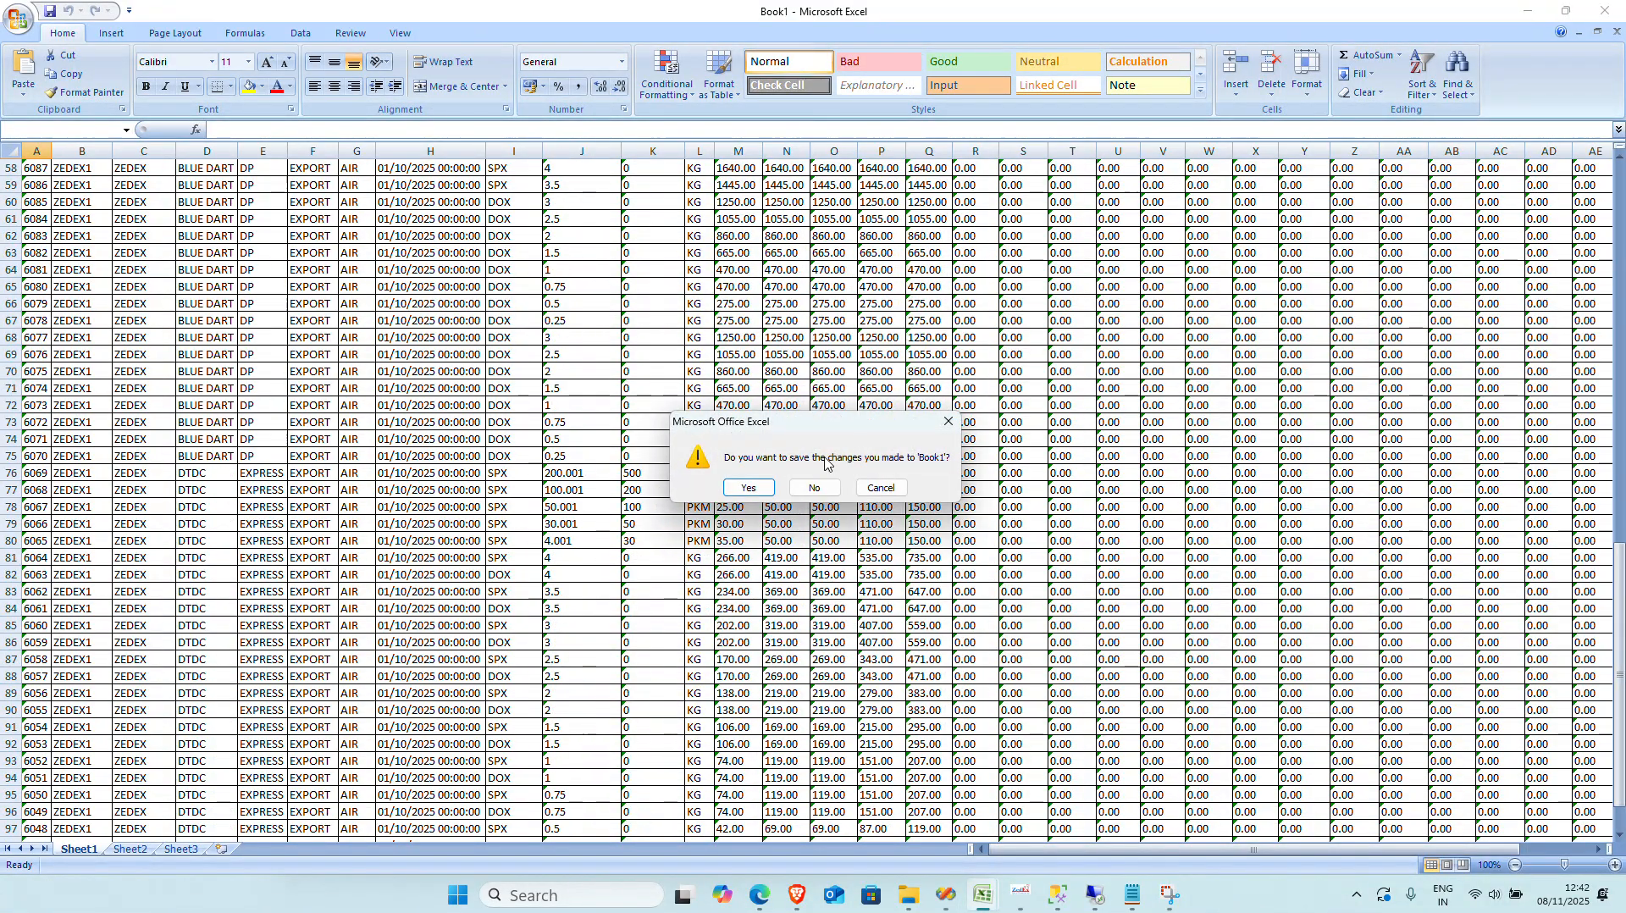
left_click(814, 488)
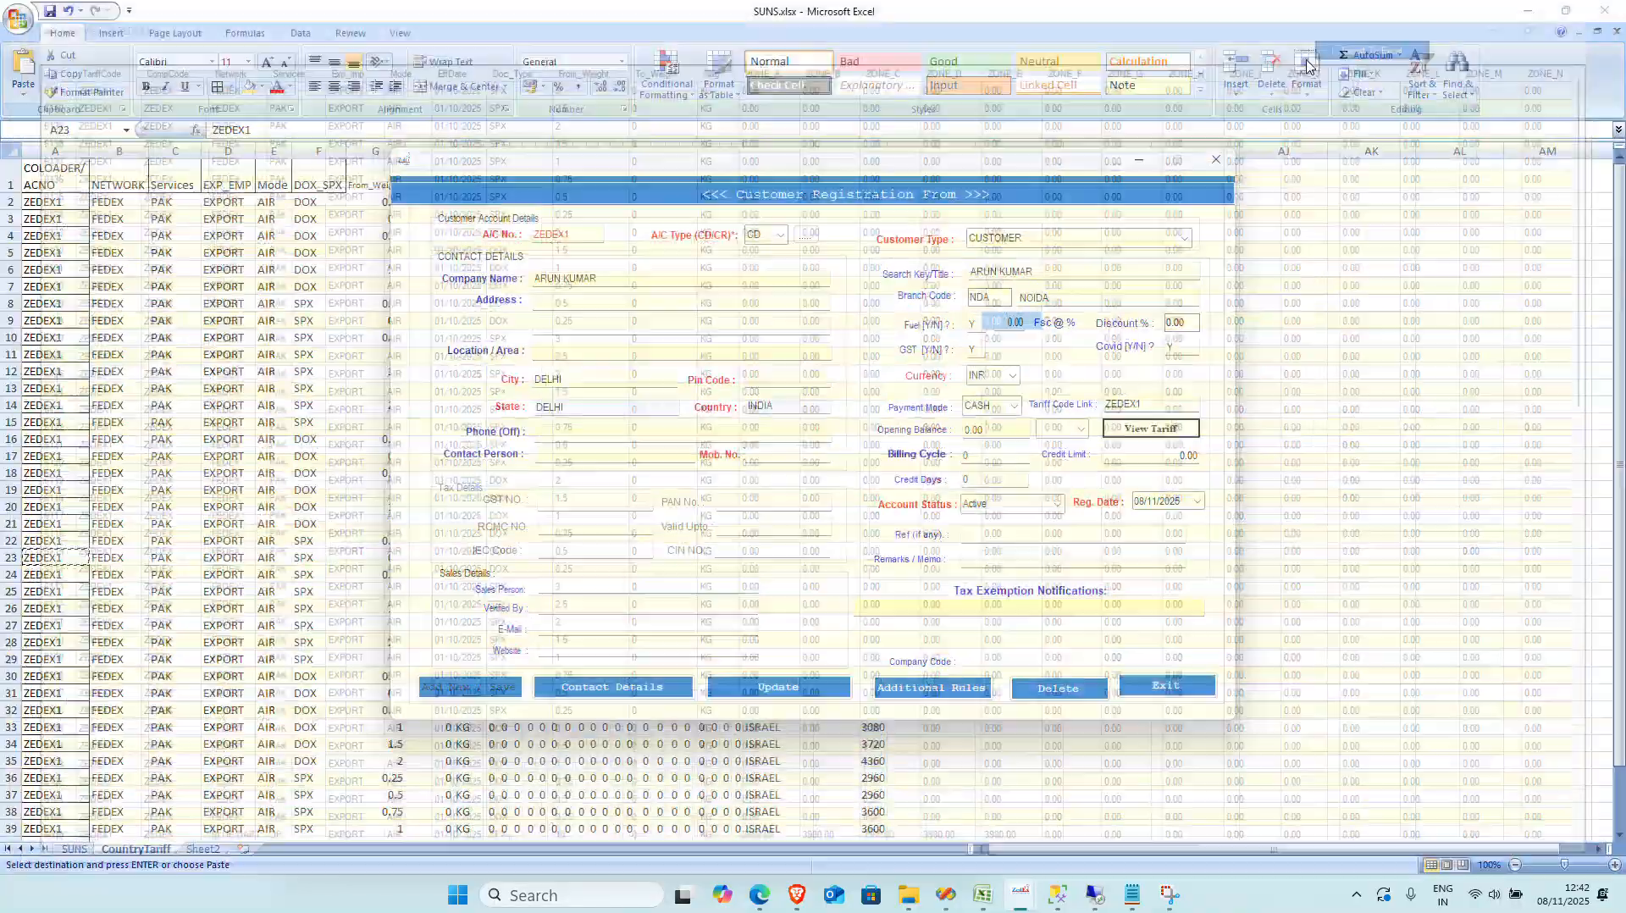
Step: Close the customer registration form and switch to the open Booking Entry window
left_click(1165, 686)
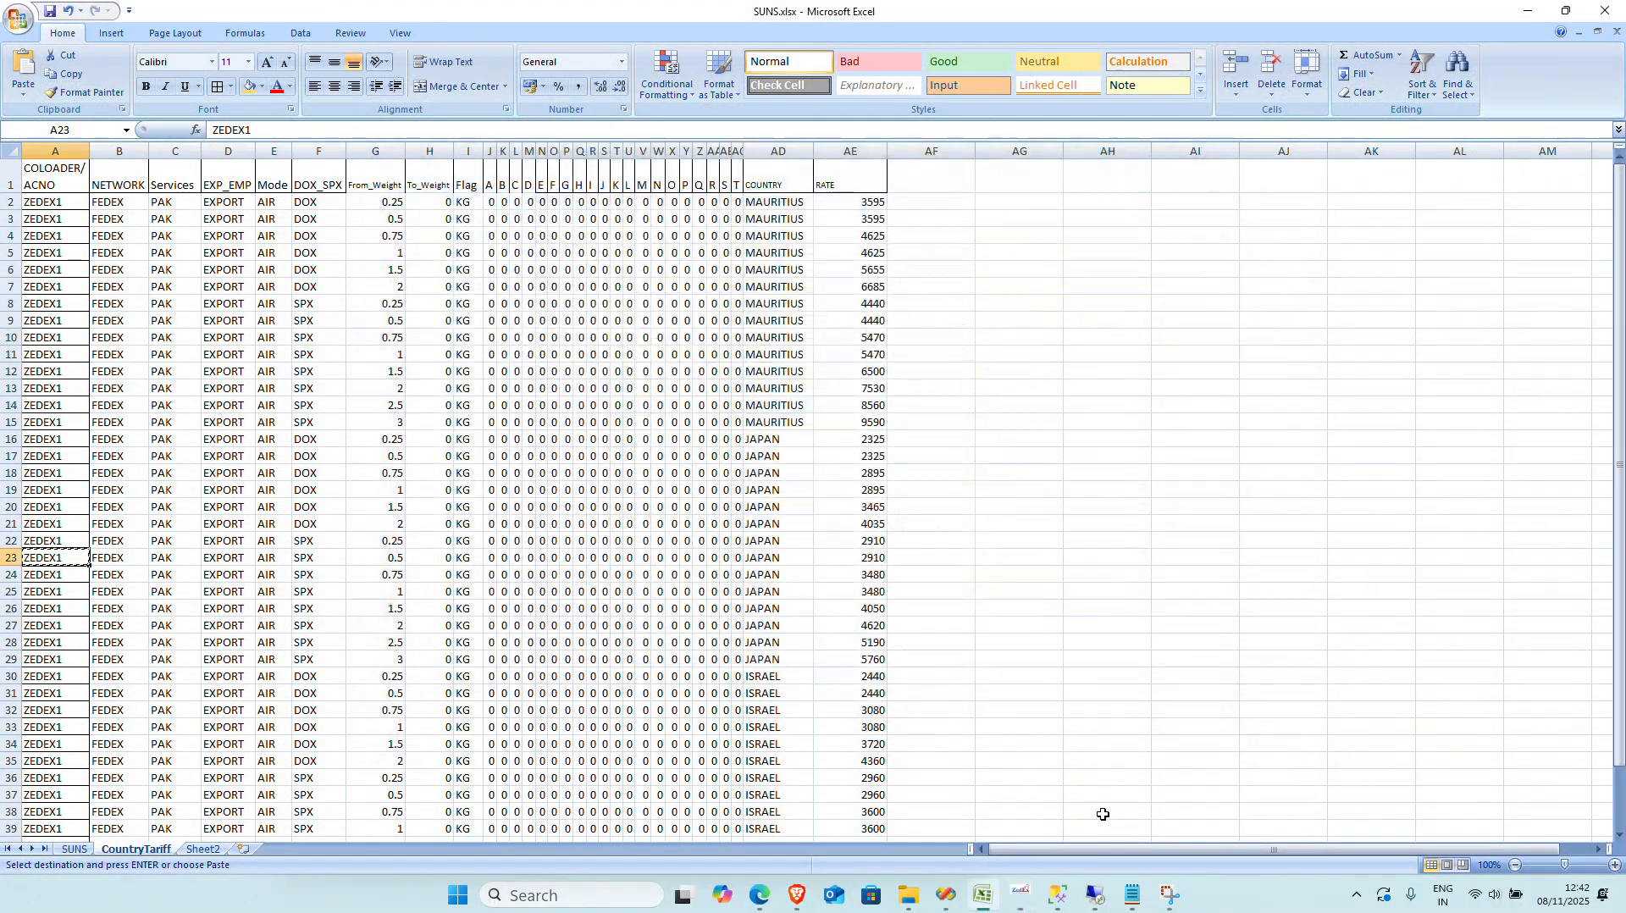
mouse_move(1021, 895)
left_click(957, 813)
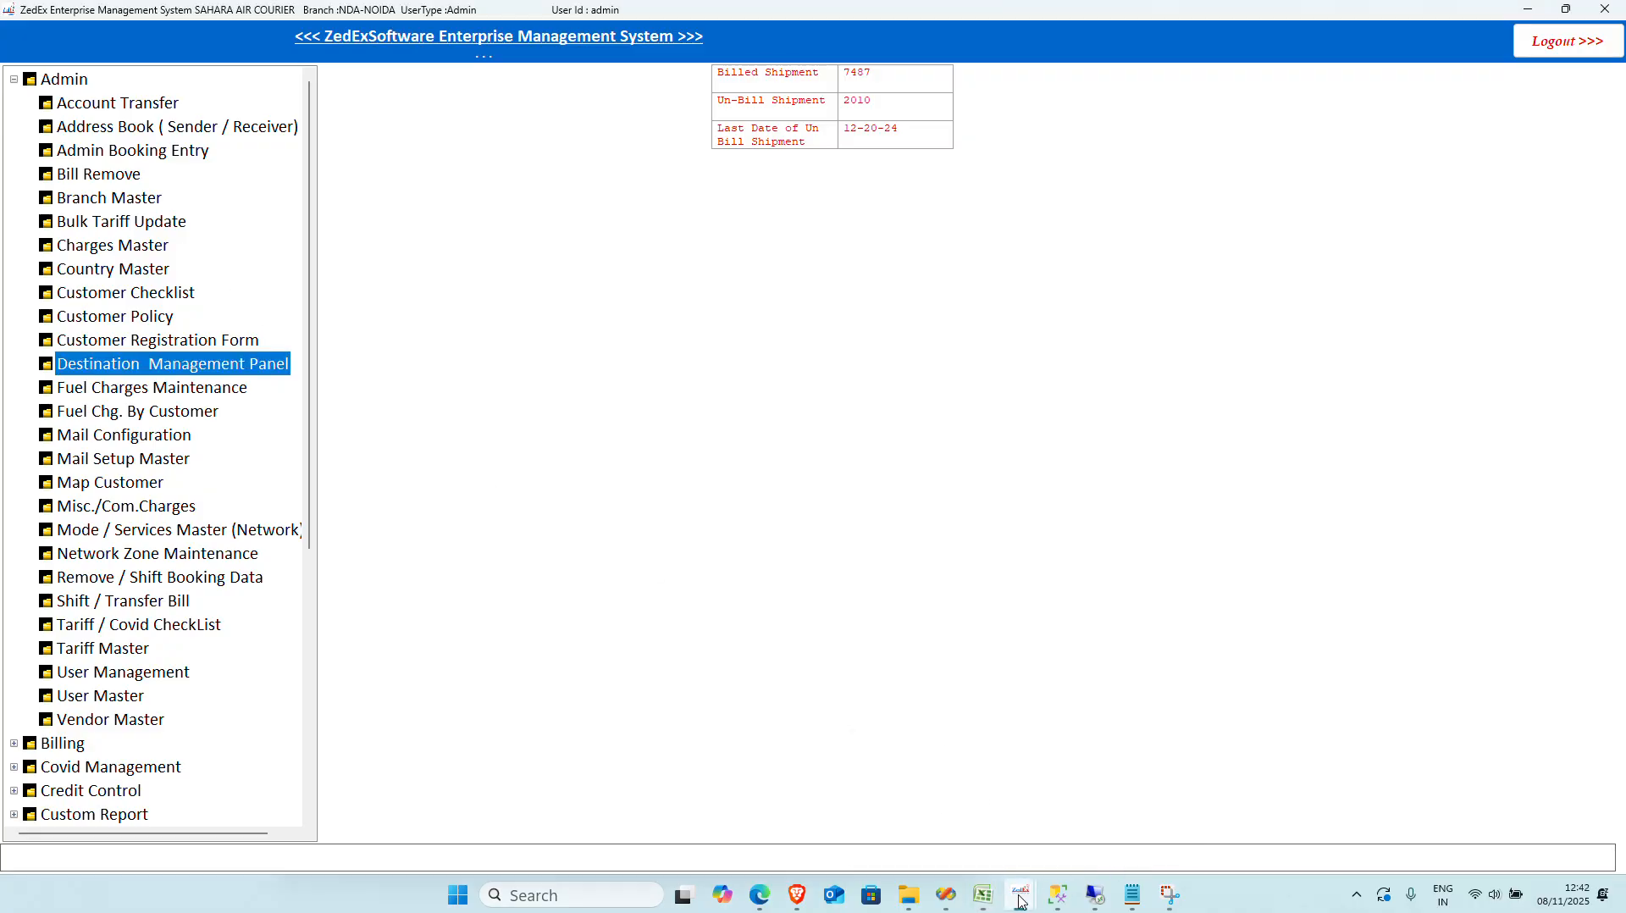
mouse_move(1021, 902)
left_click(1101, 809)
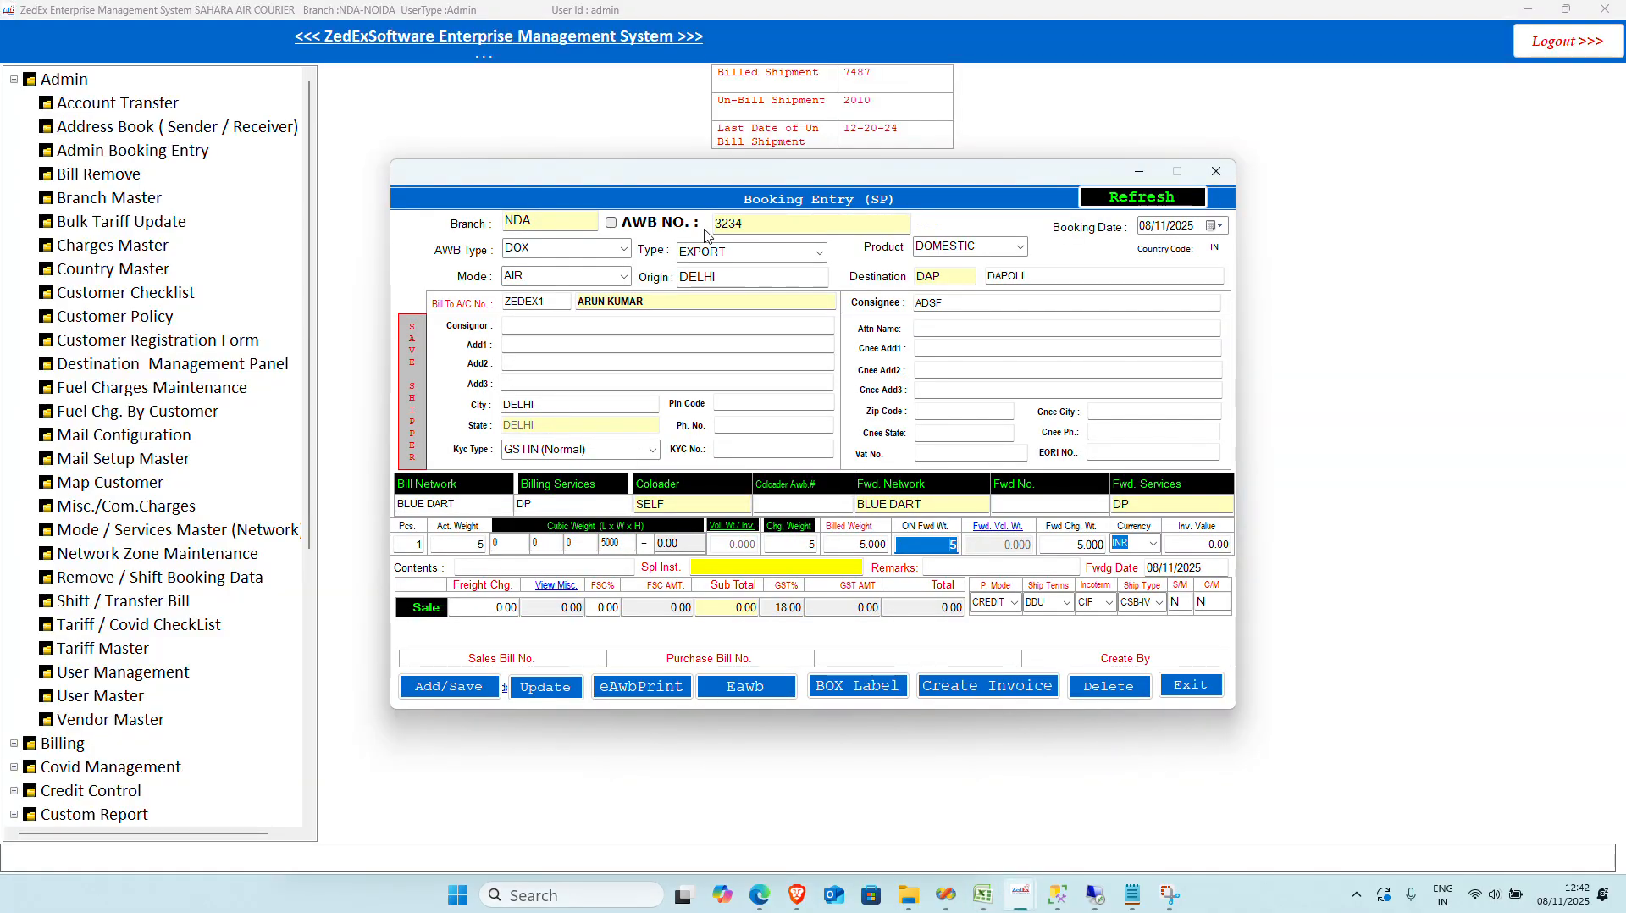
Step: Step through the booking's fields from the AWB number to the actual weight to recalculate the freight charge
left_click(820, 226)
key("Tab")
key("Tab")
key("Tab")
key("Tab")
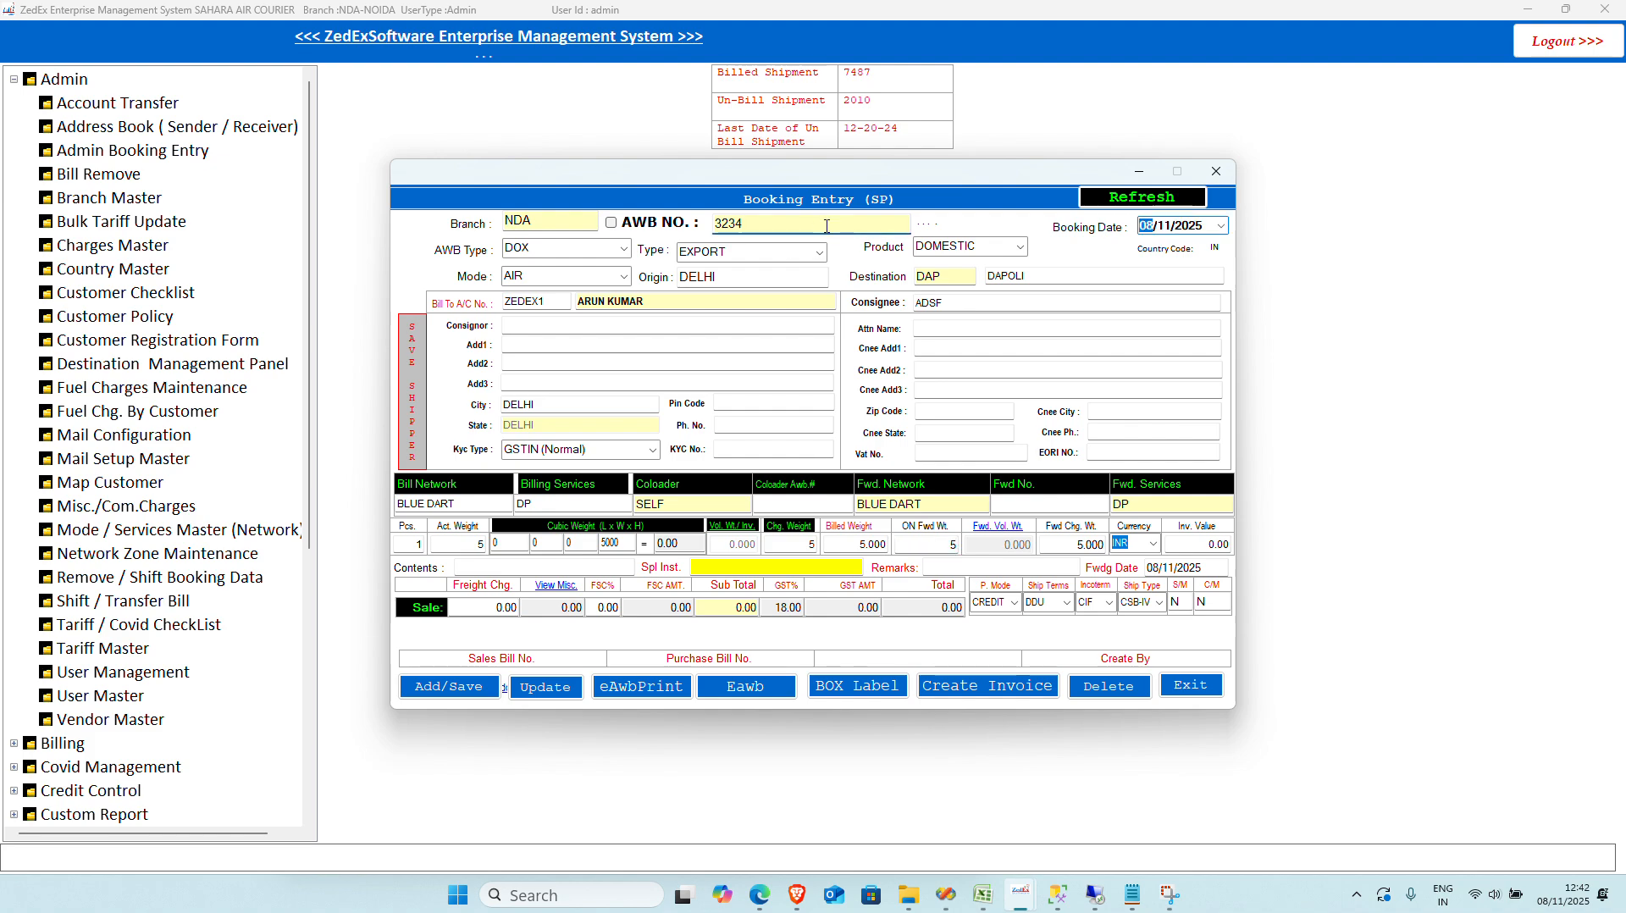
key("Tab")
key("Tab")
key("Tab")
key("Tab")
key("Tab")
key("Tab")
key("Tab")
key("Tab")
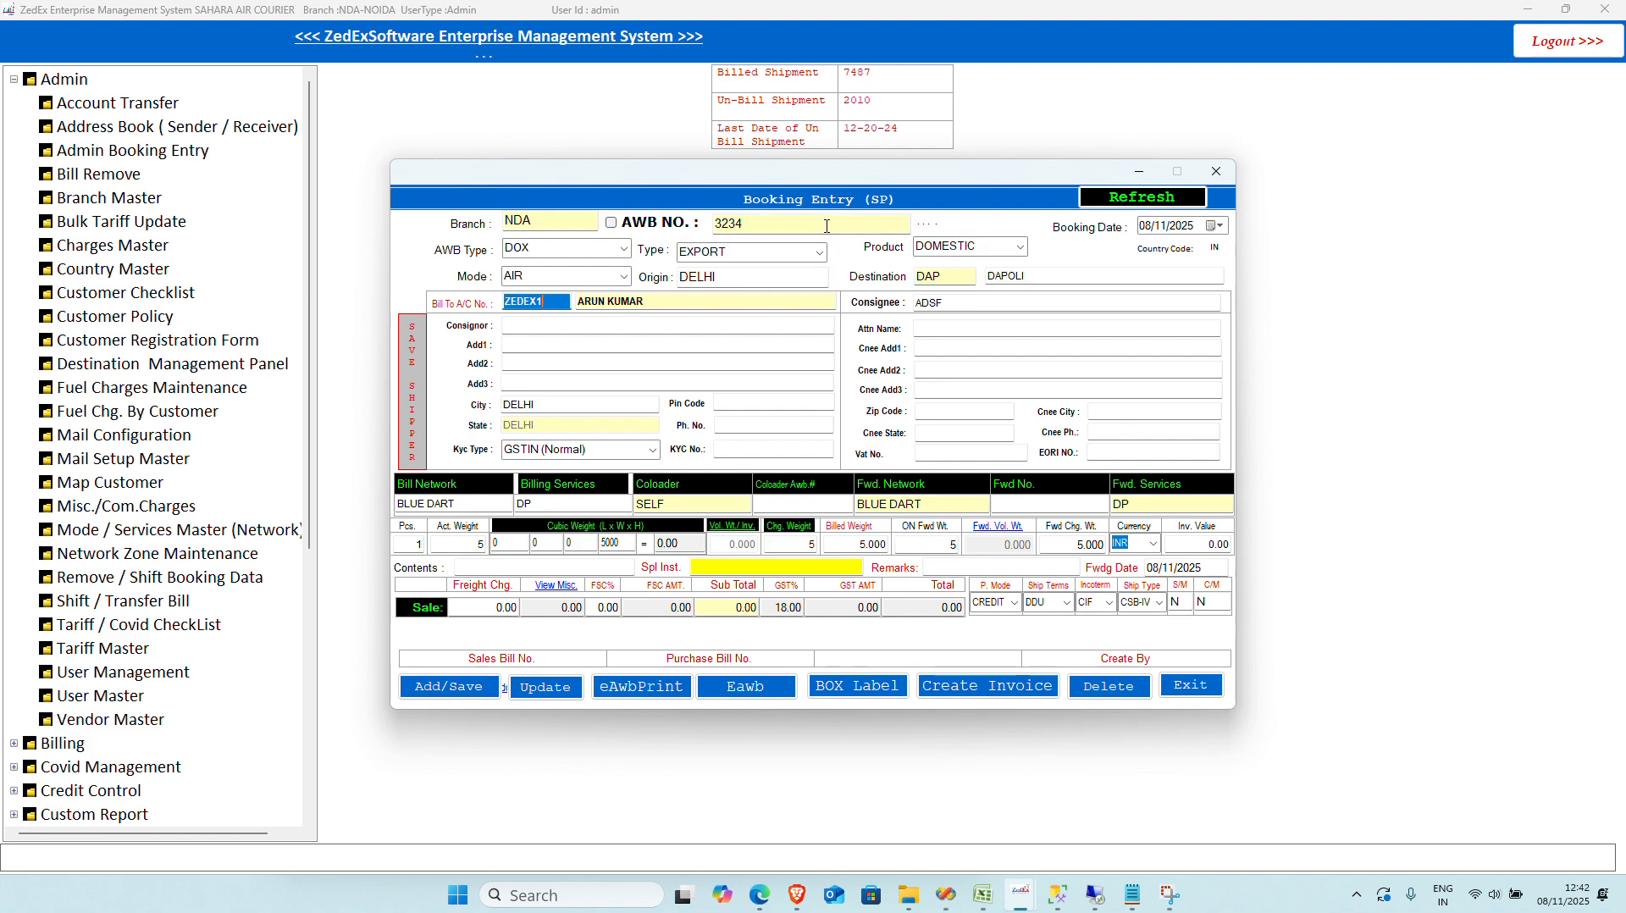
key("Tab")
key("Tab")
key("Tab")
key("Tab")
key("Tab")
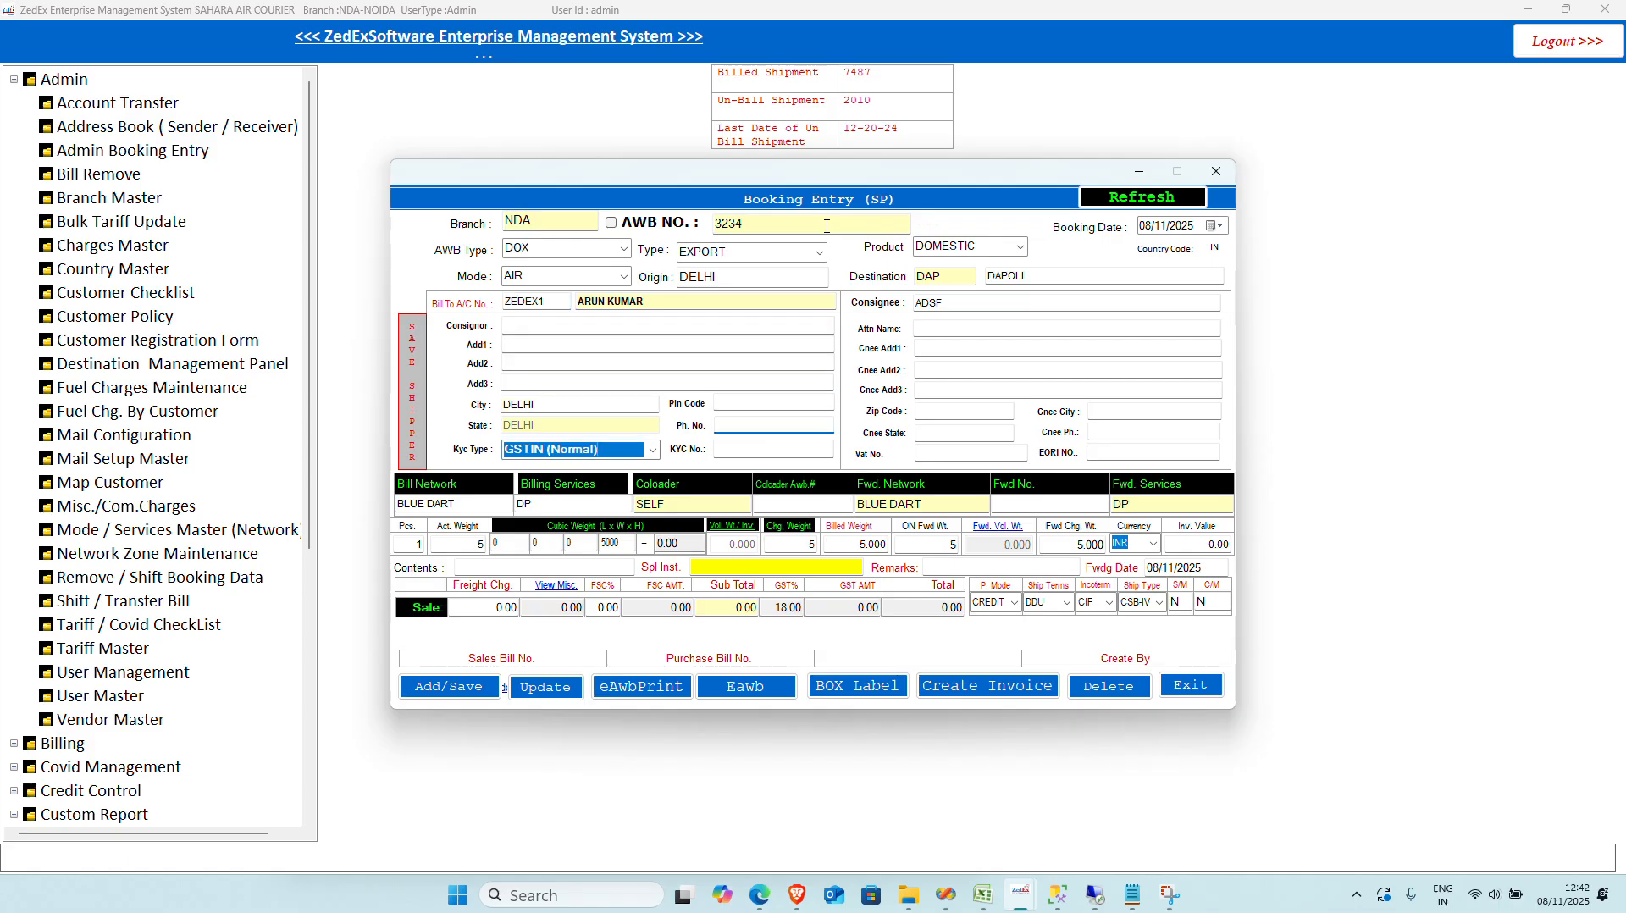
key("Tab")
key("Tab")
key("Tab")
key("Tab")
key("Tab")
key("Tab")
key("Tab")
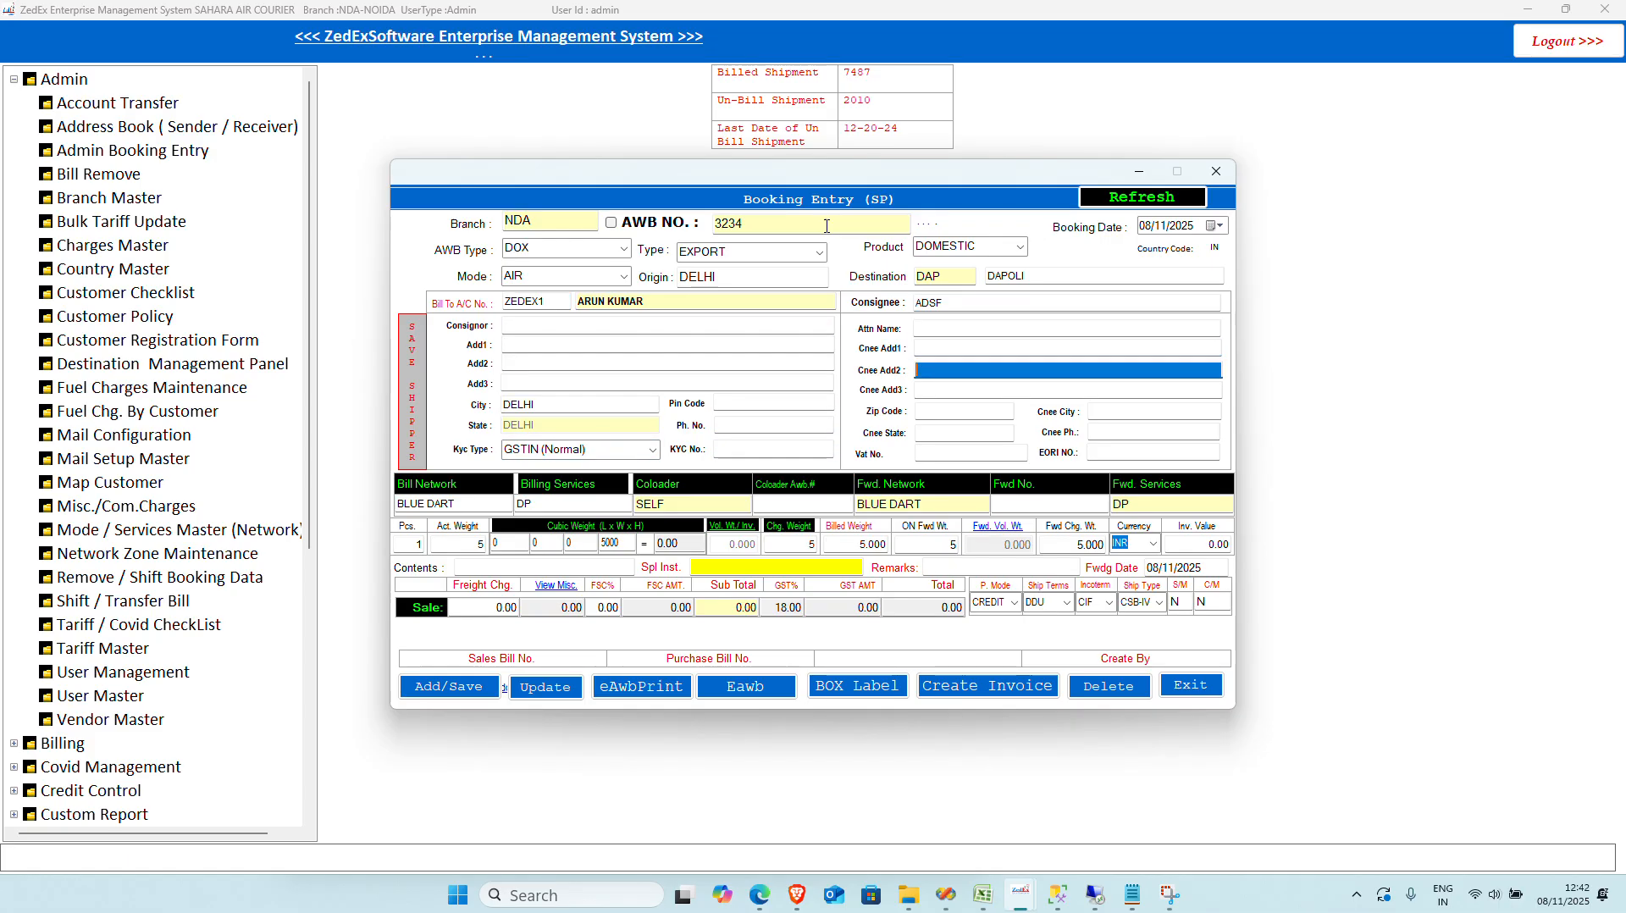
key("Tab")
key("Tab")
key("Tab")
key("Tab")
key("Tab")
key("Tab")
key("Tab")
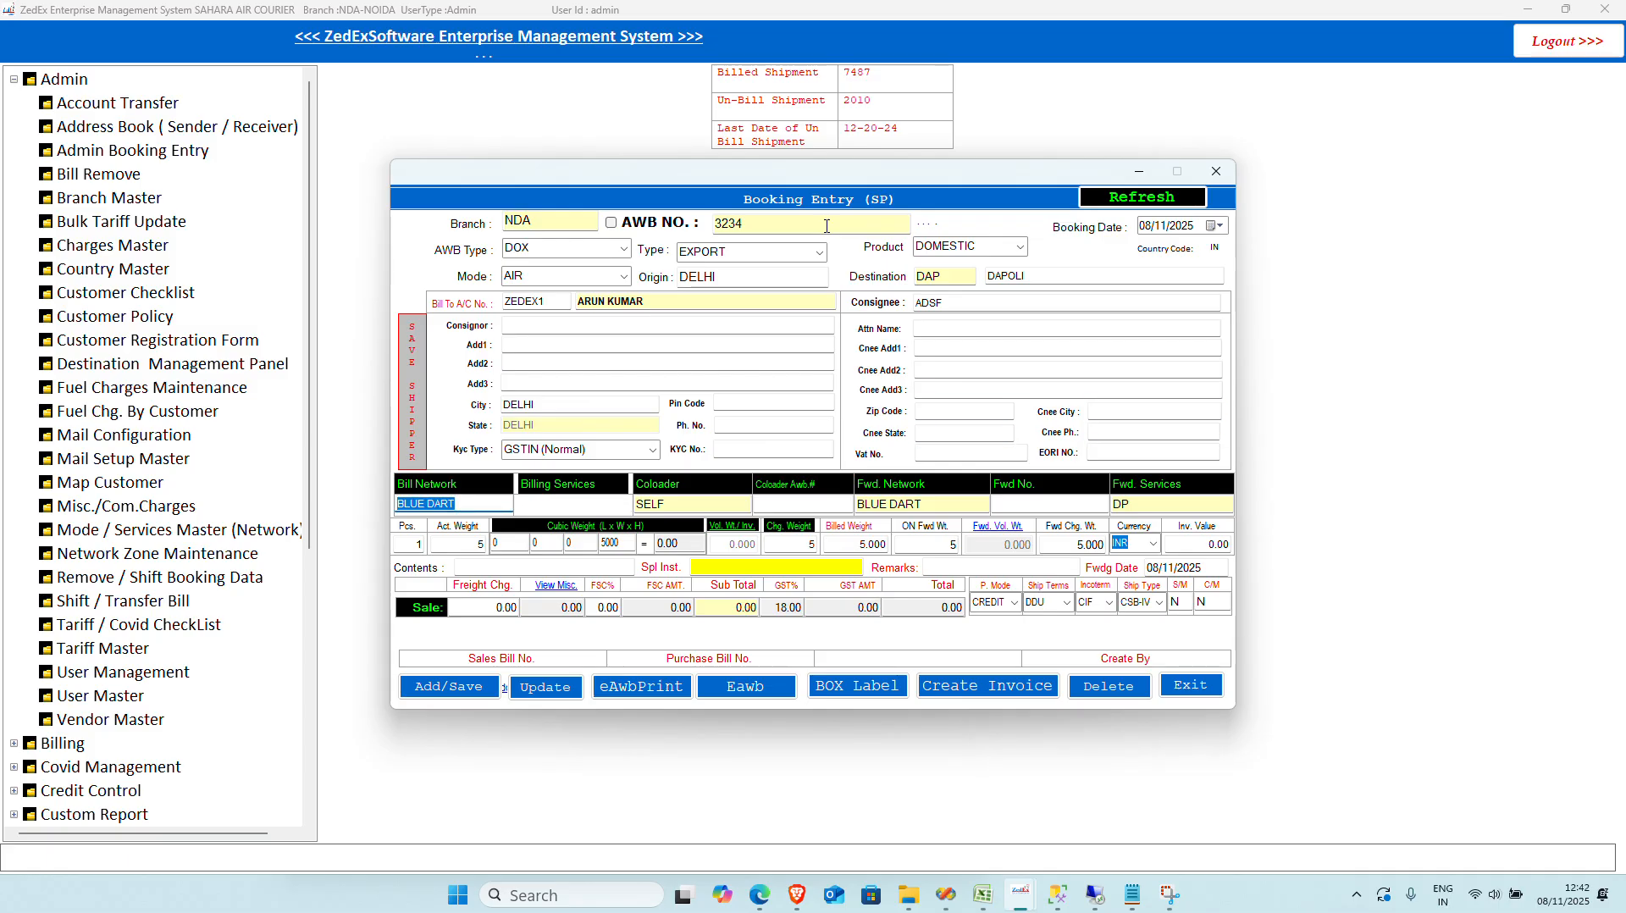
key("Tab")
key("Tab")
key("Tab")
key("Tab")
key("Tab")
key("Tab")
key("Tab")
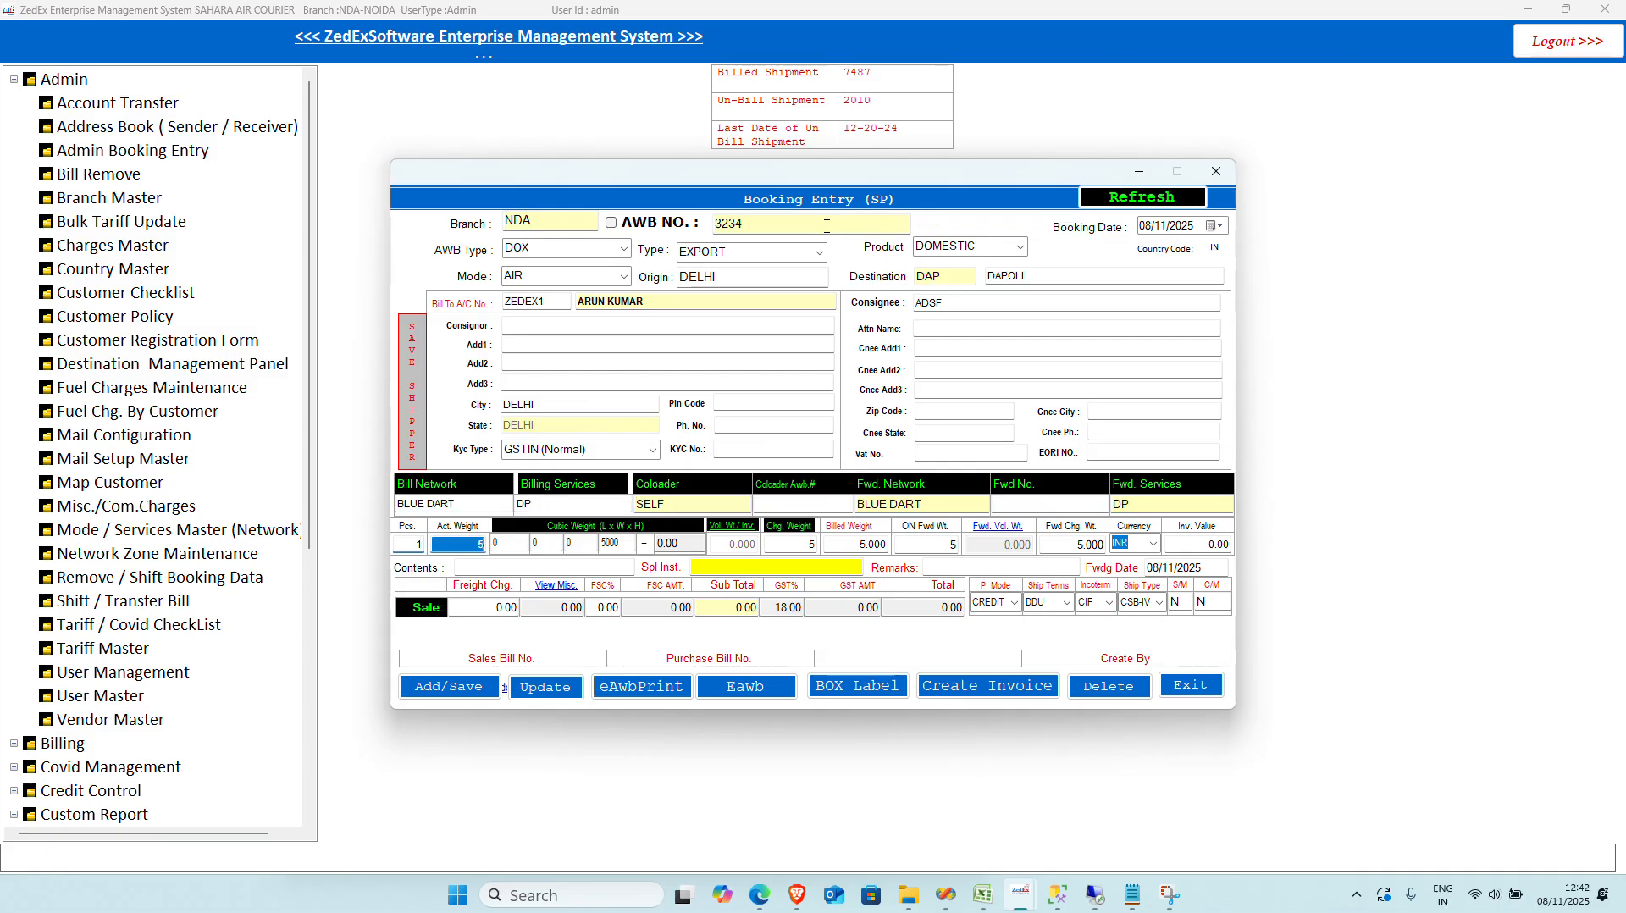
key("Tab")
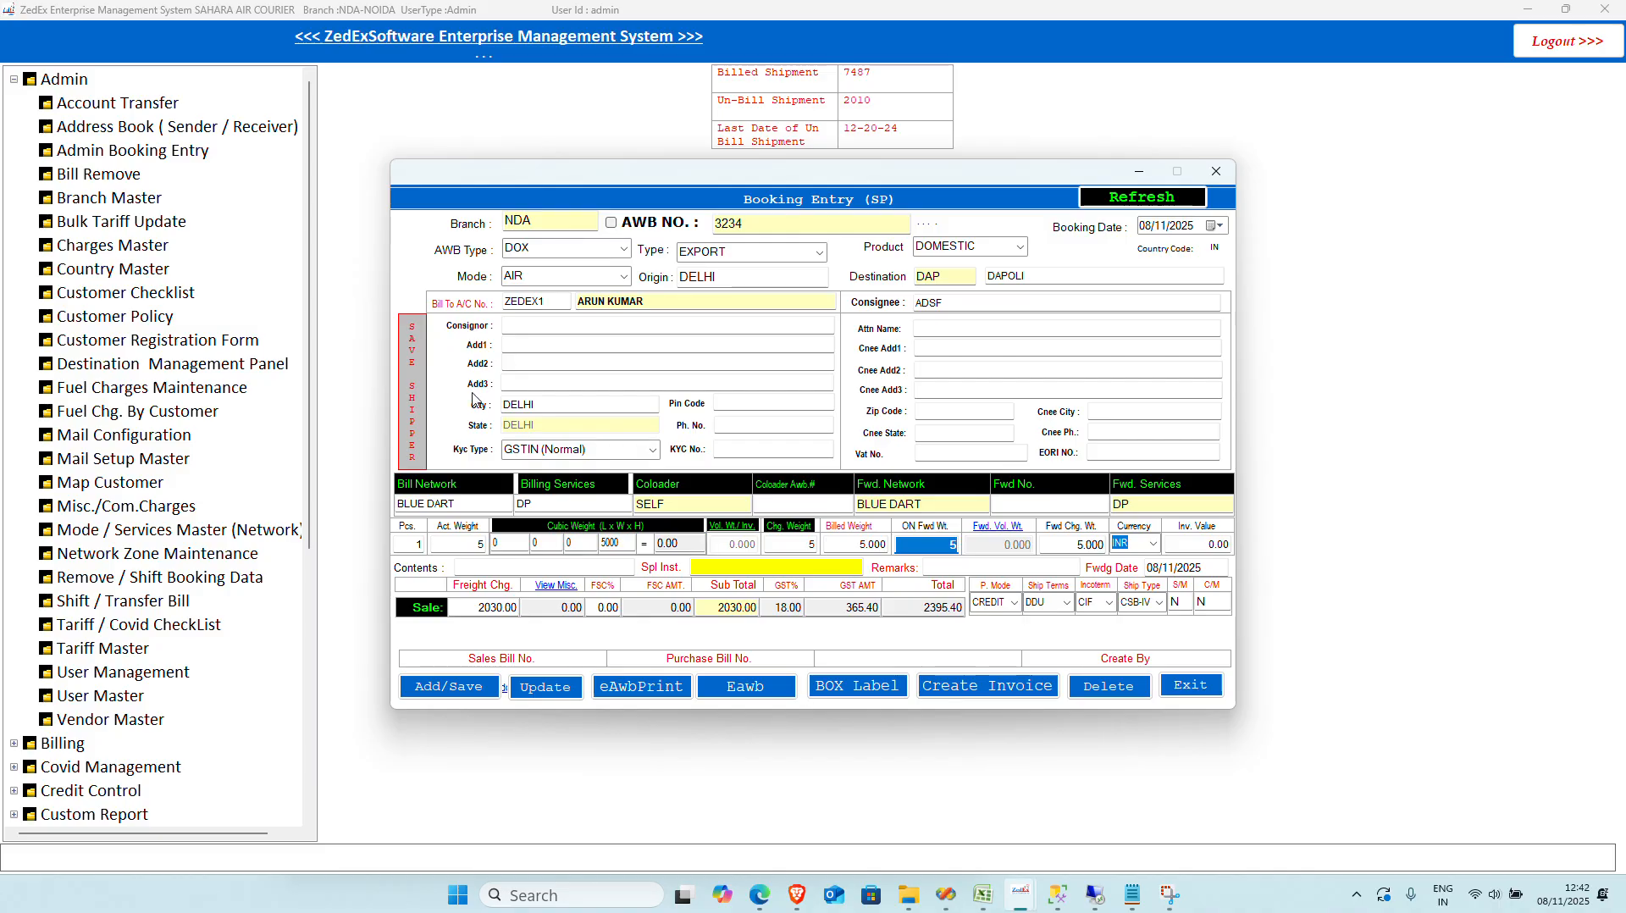
Step: Look up the BLUE DART DP zone rates in the SUNS sheet of the Excel workbook
left_click(982, 896)
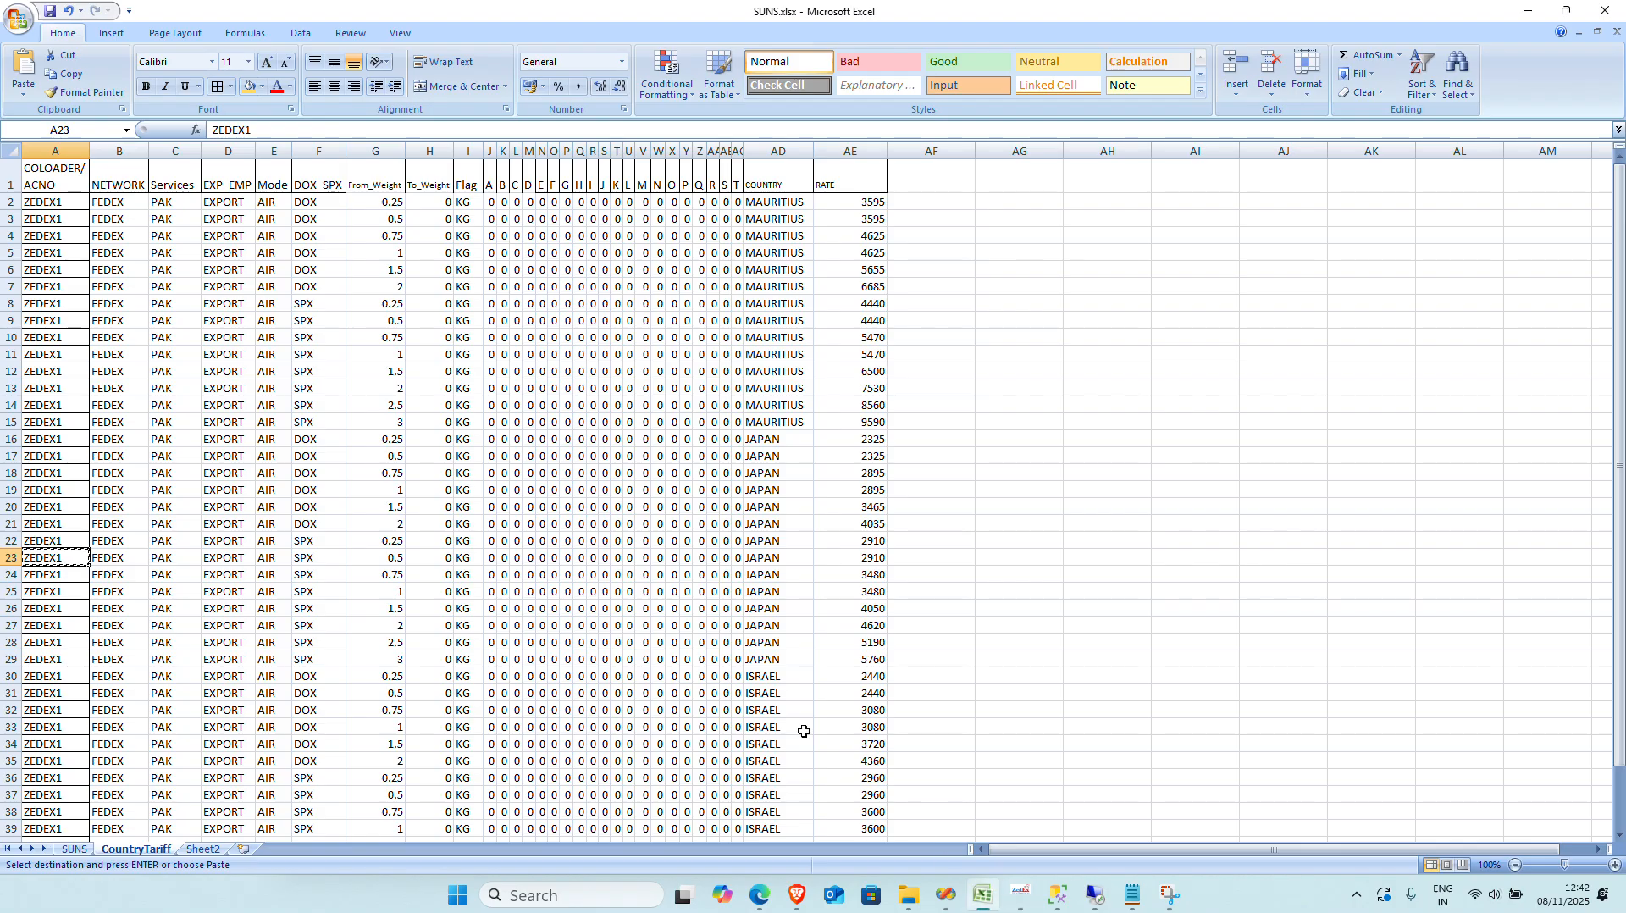
left_click(76, 850)
left_click(200, 610)
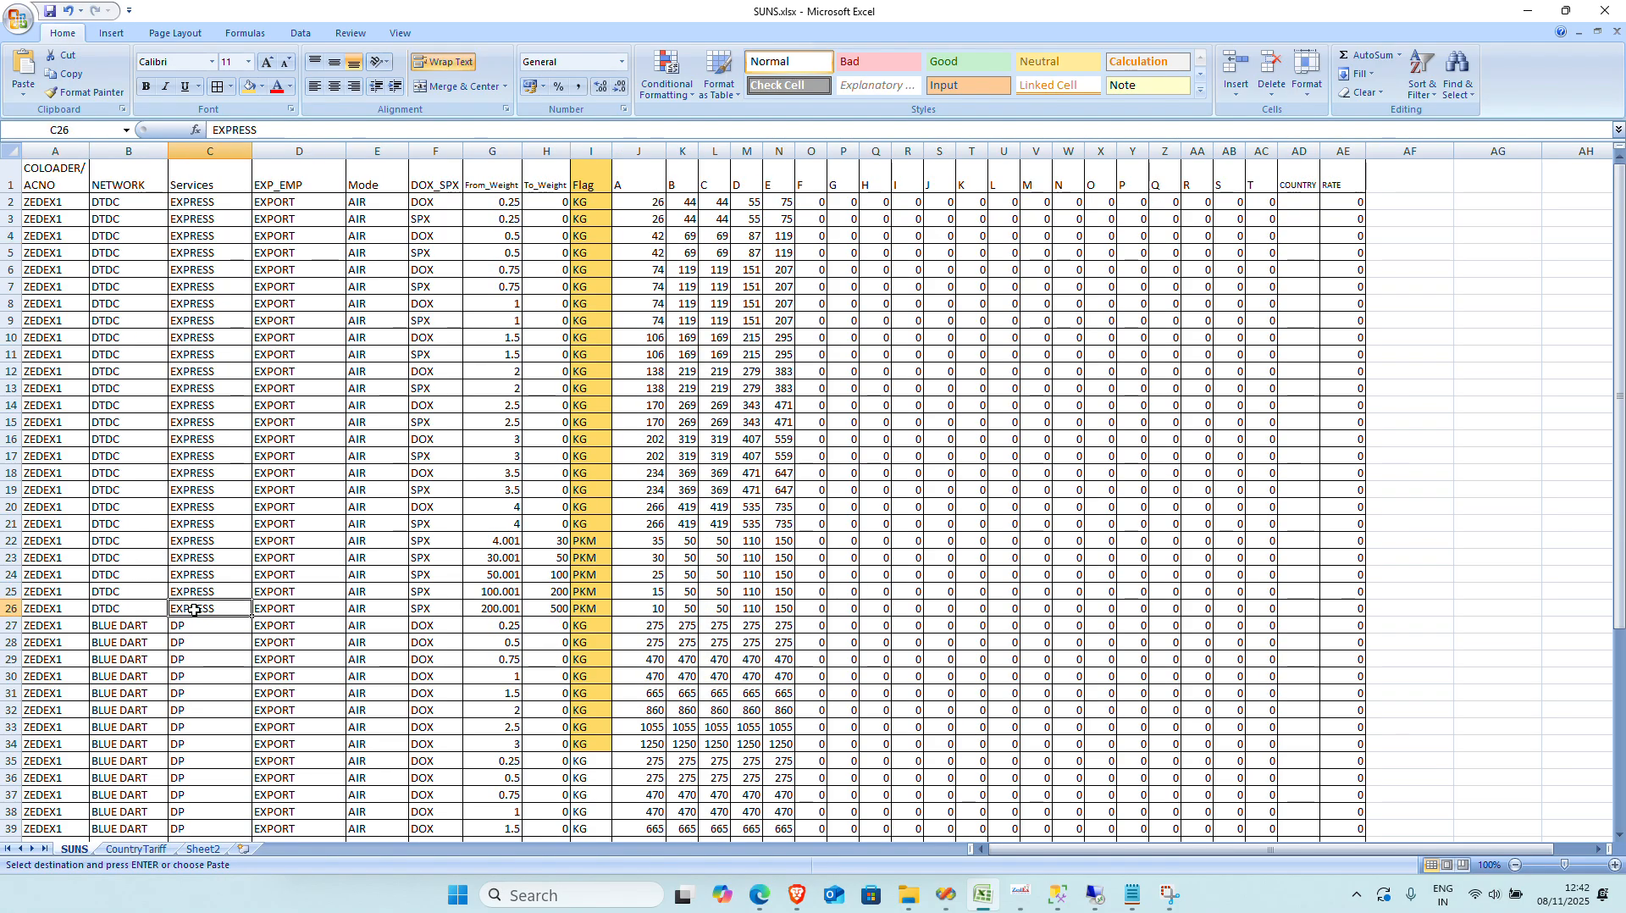
scroll(308, 655, "down", 3)
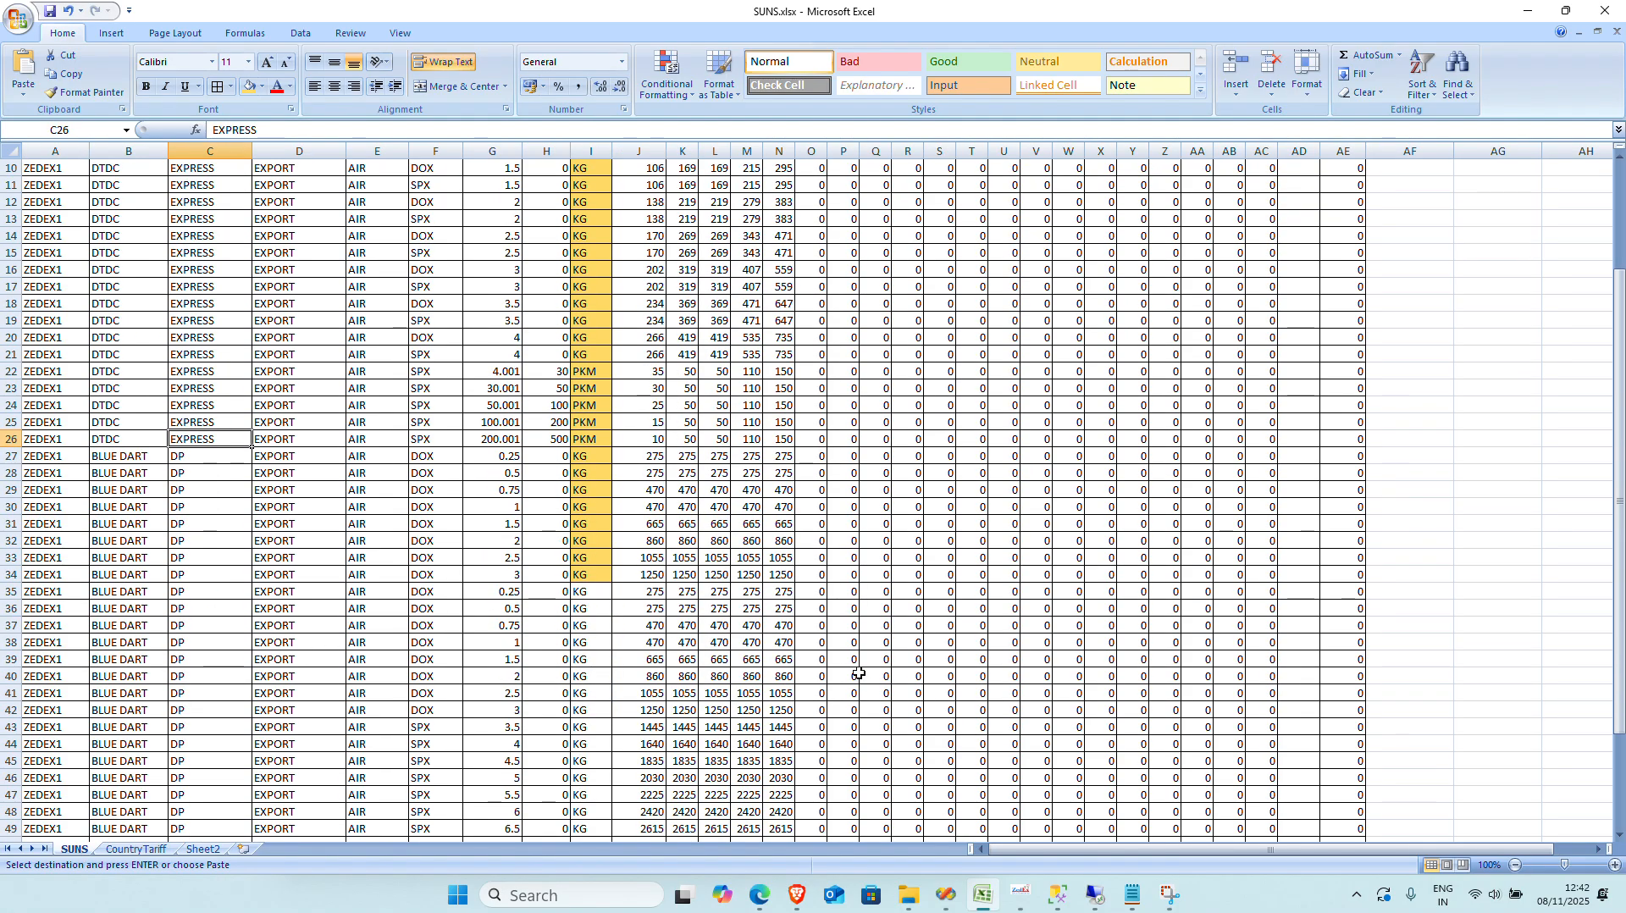
Step: Change the booking's destination to LUCKNOW in Booking Entry and recalculate the freight for the entered weight
key("alt+Tab")
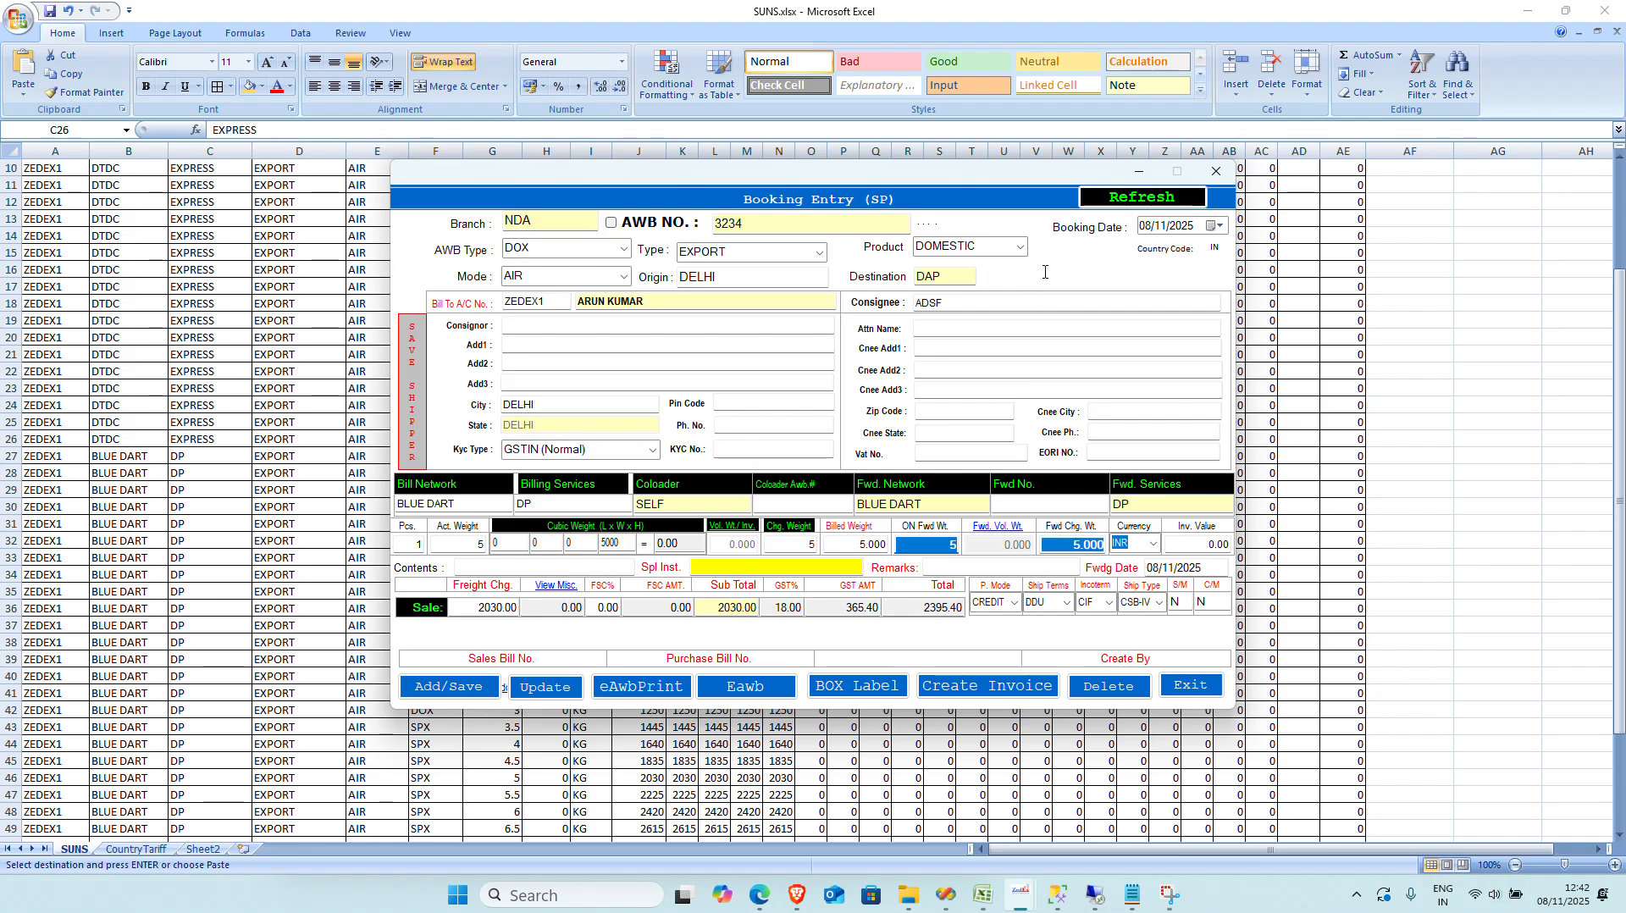
left_click(1021, 276)
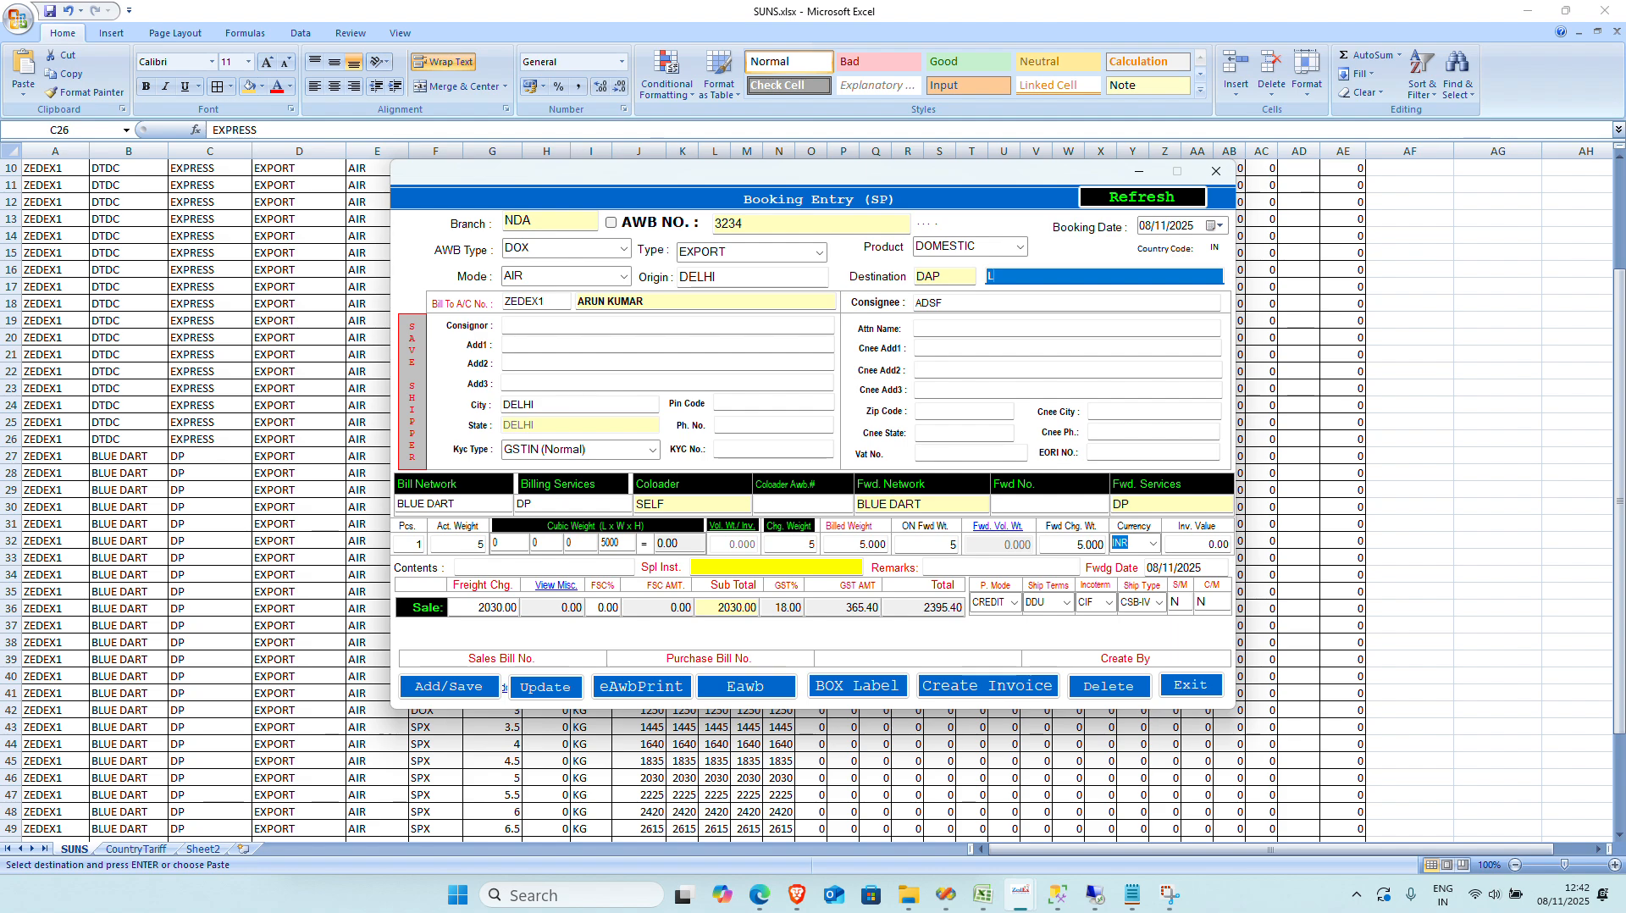
type("LUCKNOW")
key("Return")
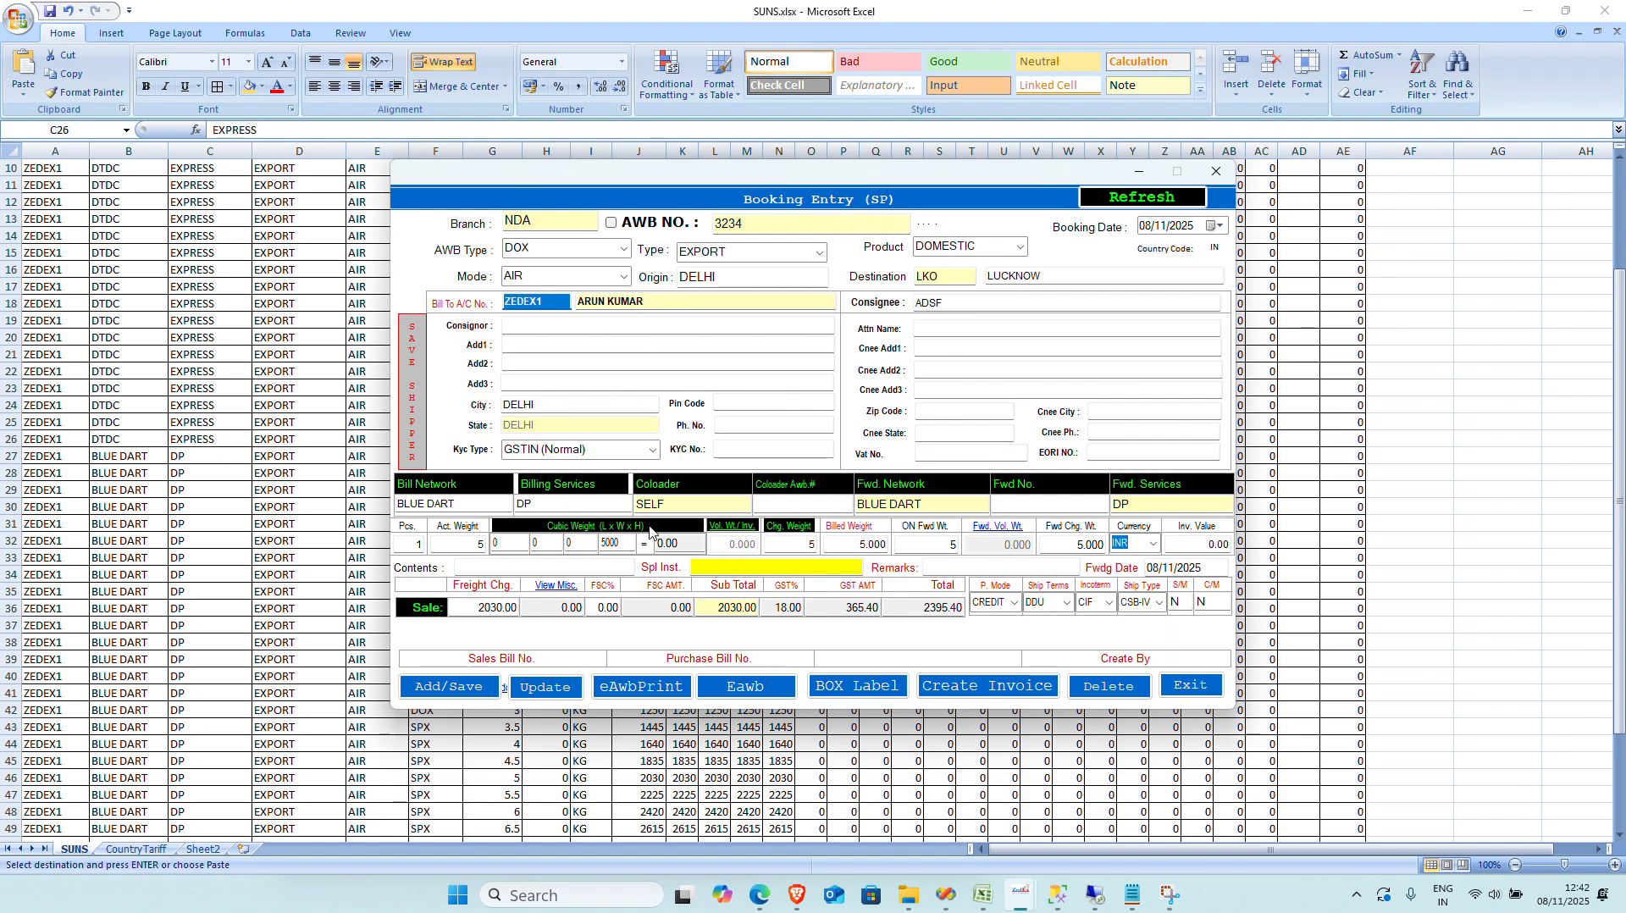
left_click(453, 544)
key("Return")
key("Return")
key("Return")
key("Return")
key("Return")
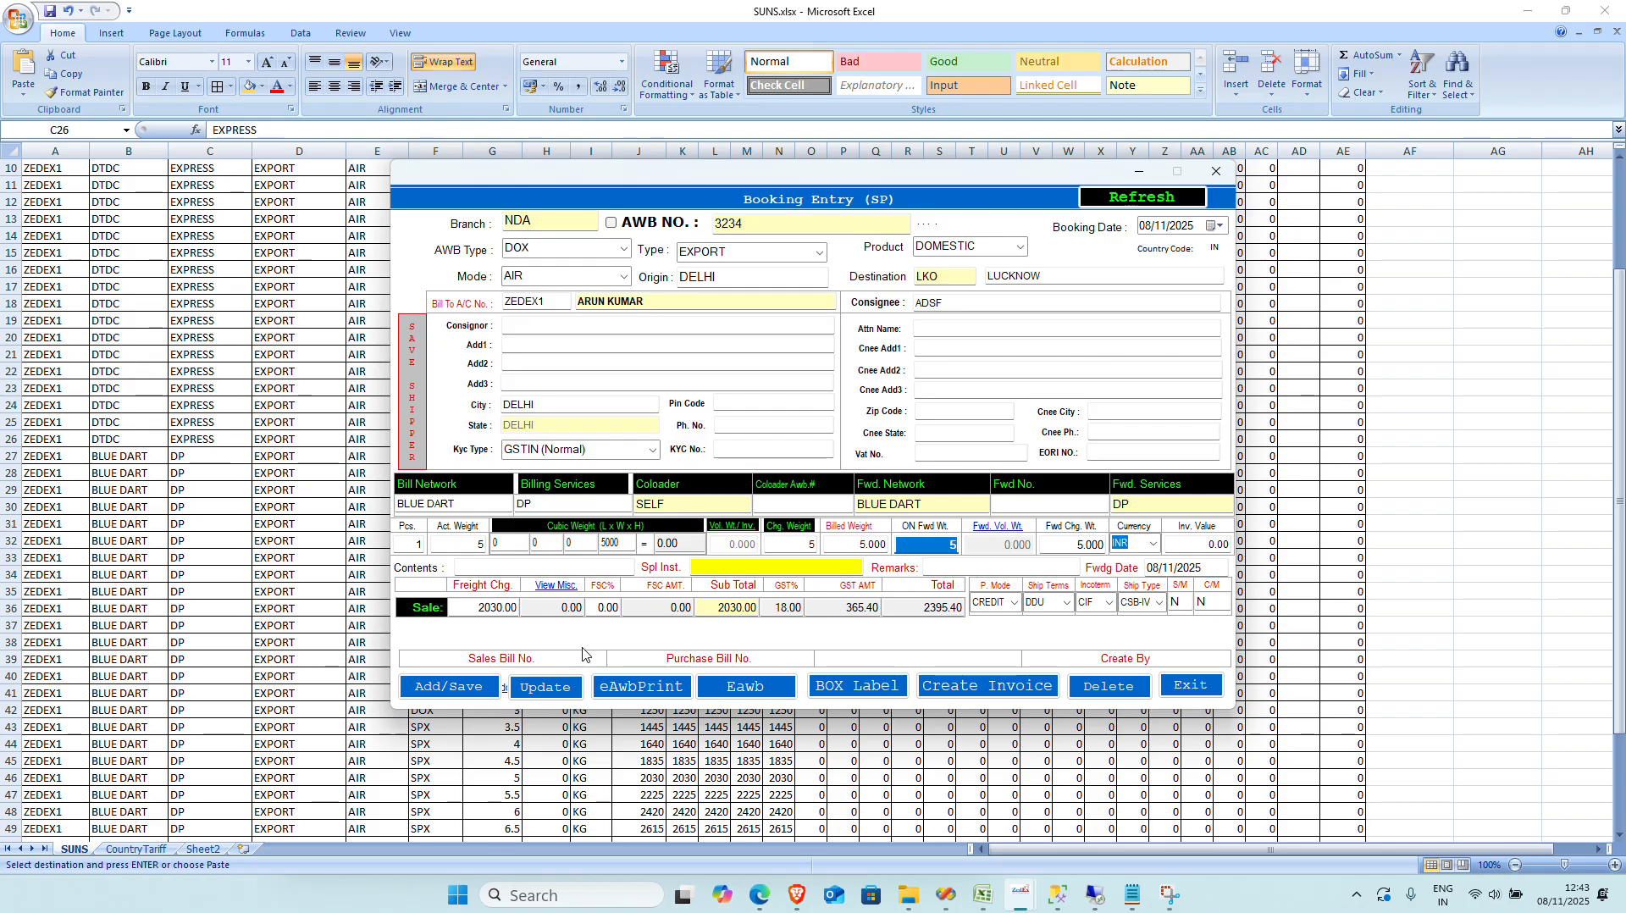
Step: Compare the BLUE DART 5 kg SPX rate in the SUNS sheet with the freight charge in Booking Entry
left_click(1021, 896)
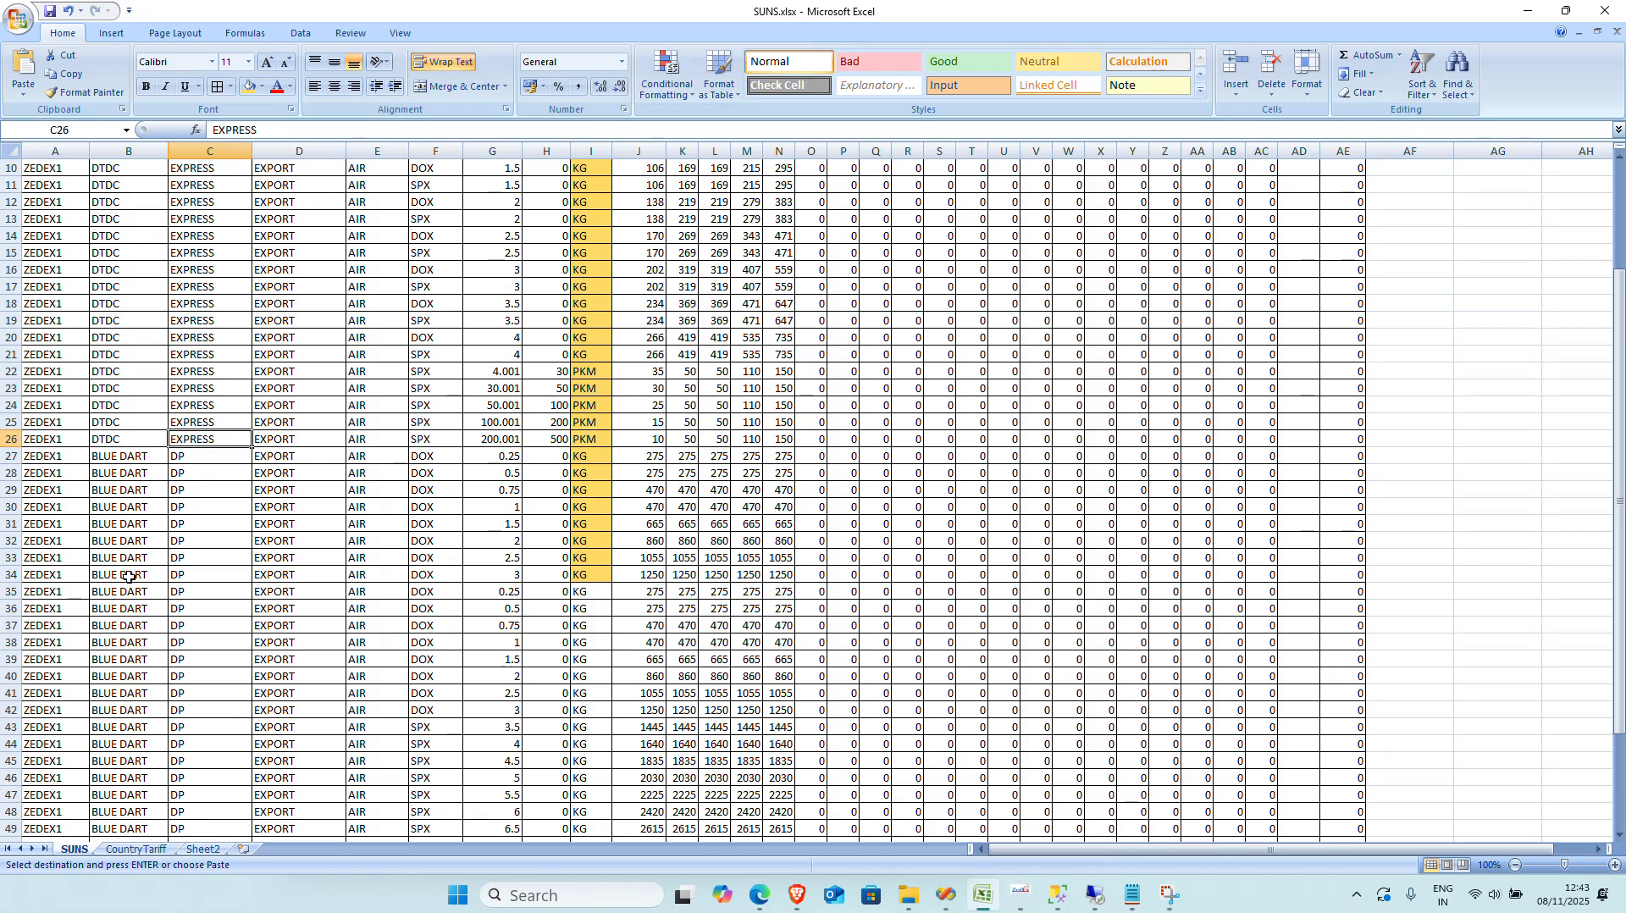
key("alt+Tab")
key("alt+Tab")
scroll(529, 729, "down", 1)
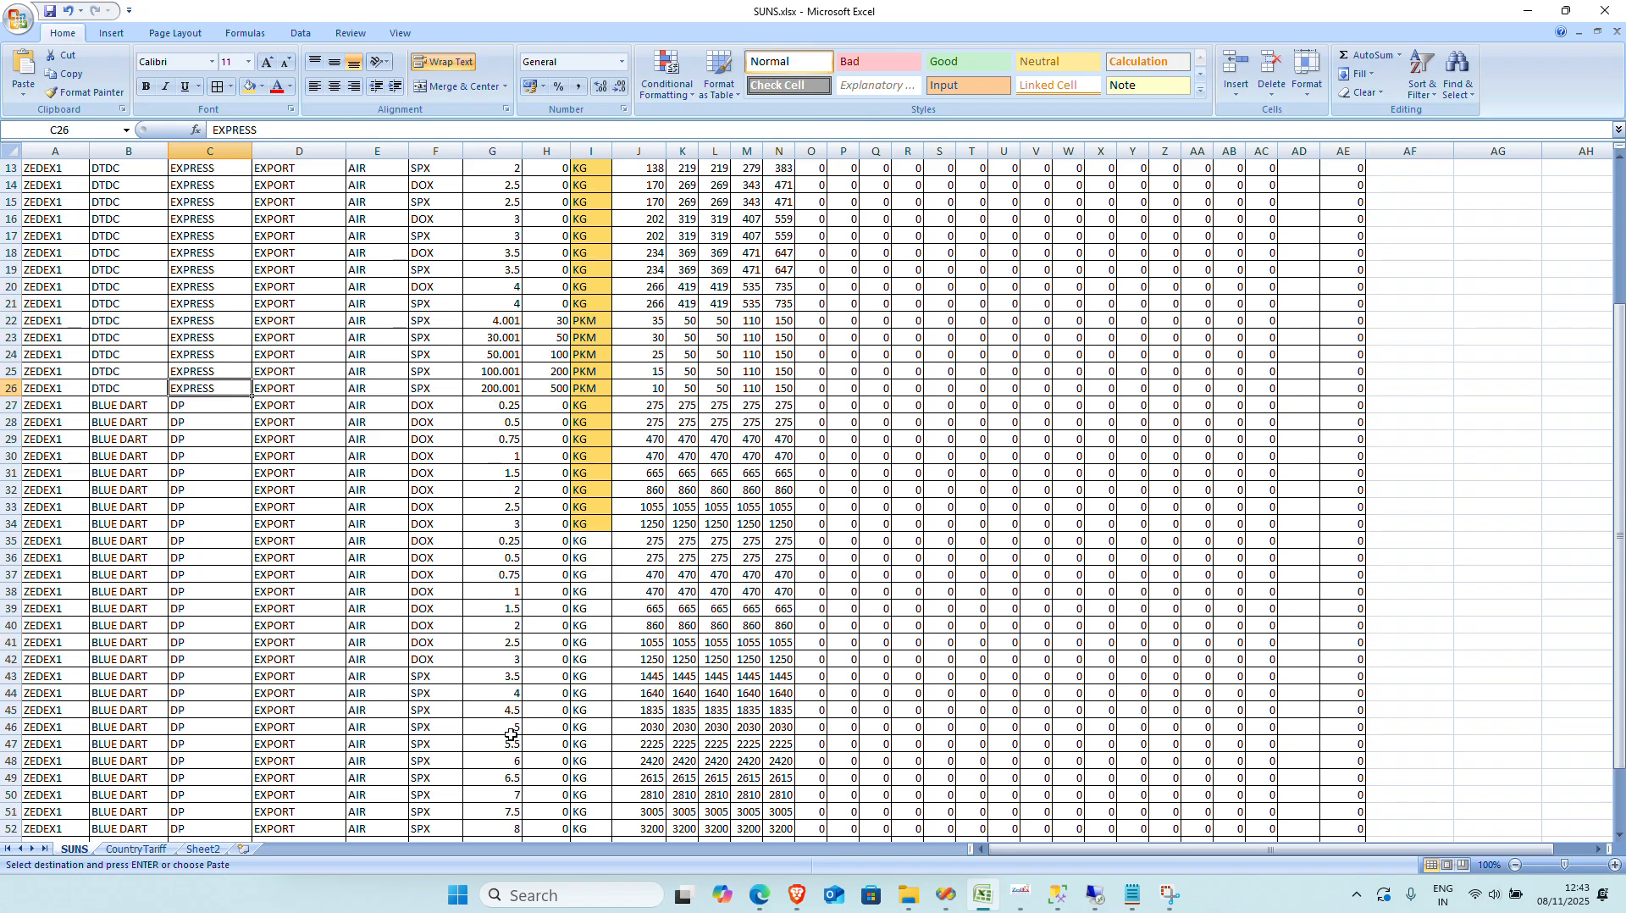
left_click(681, 739)
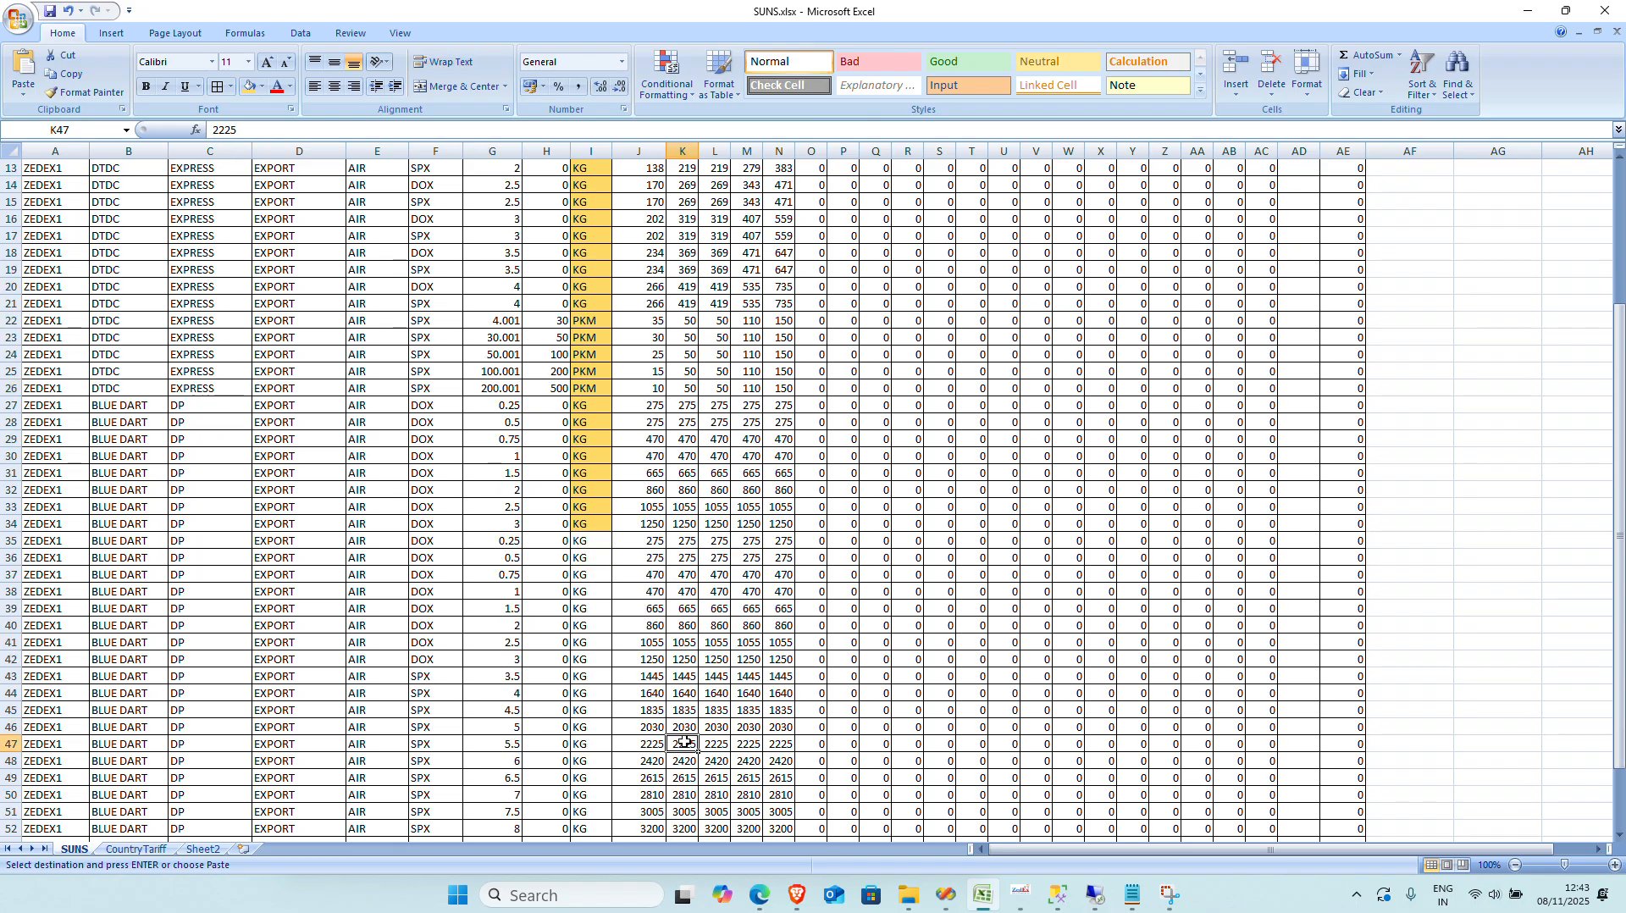
left_click(684, 726)
key("alt+Tab")
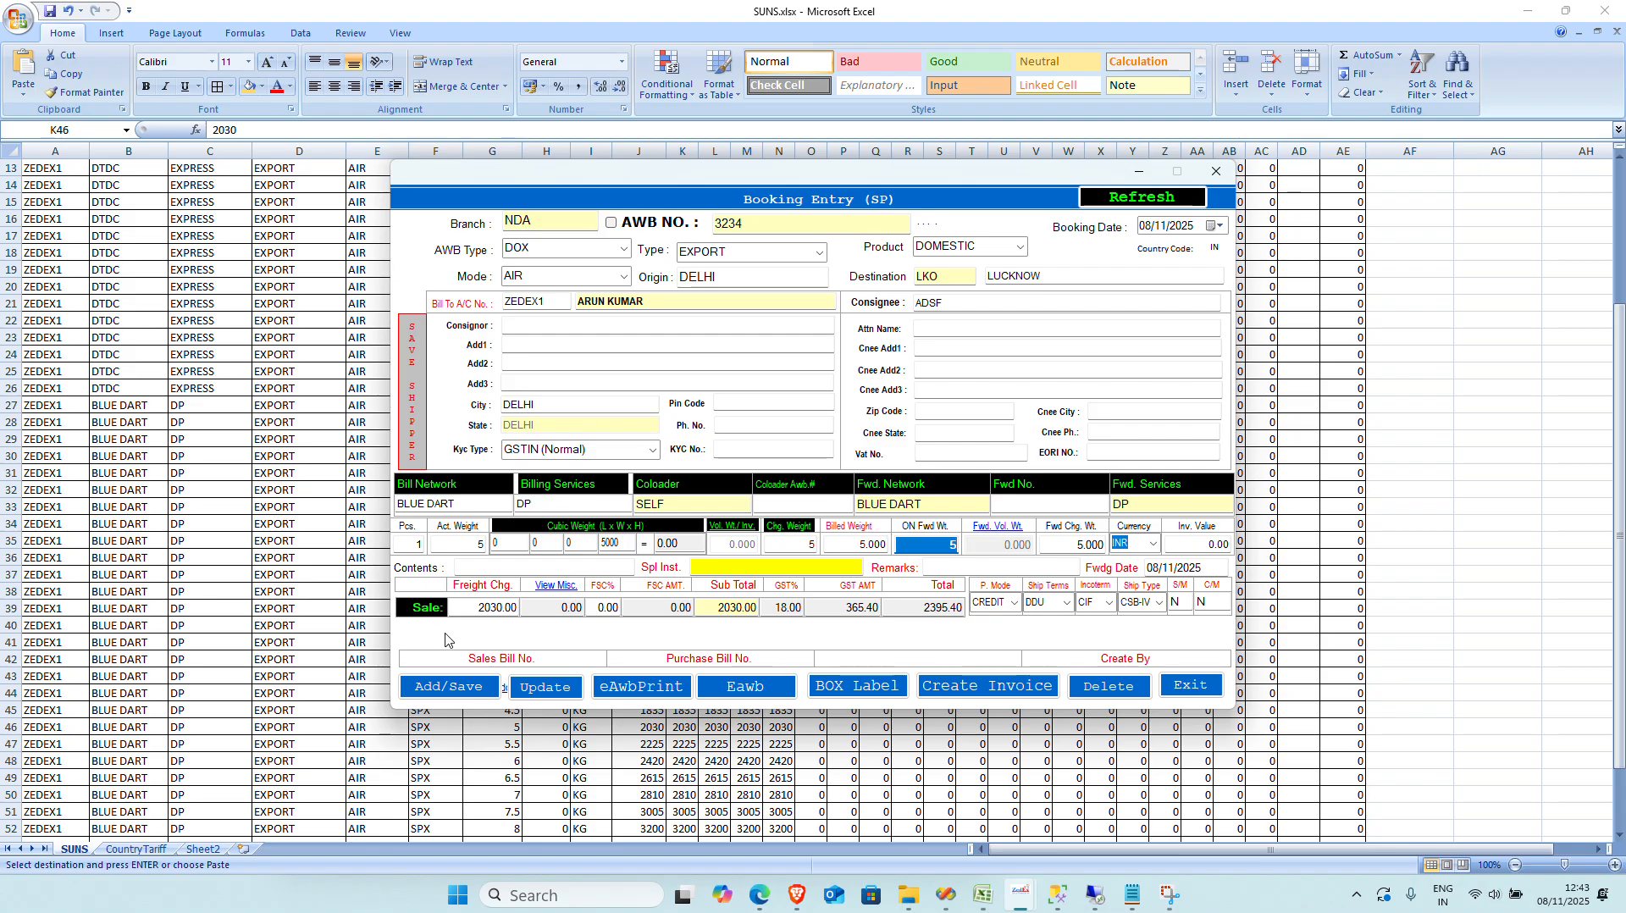
left_click(479, 613)
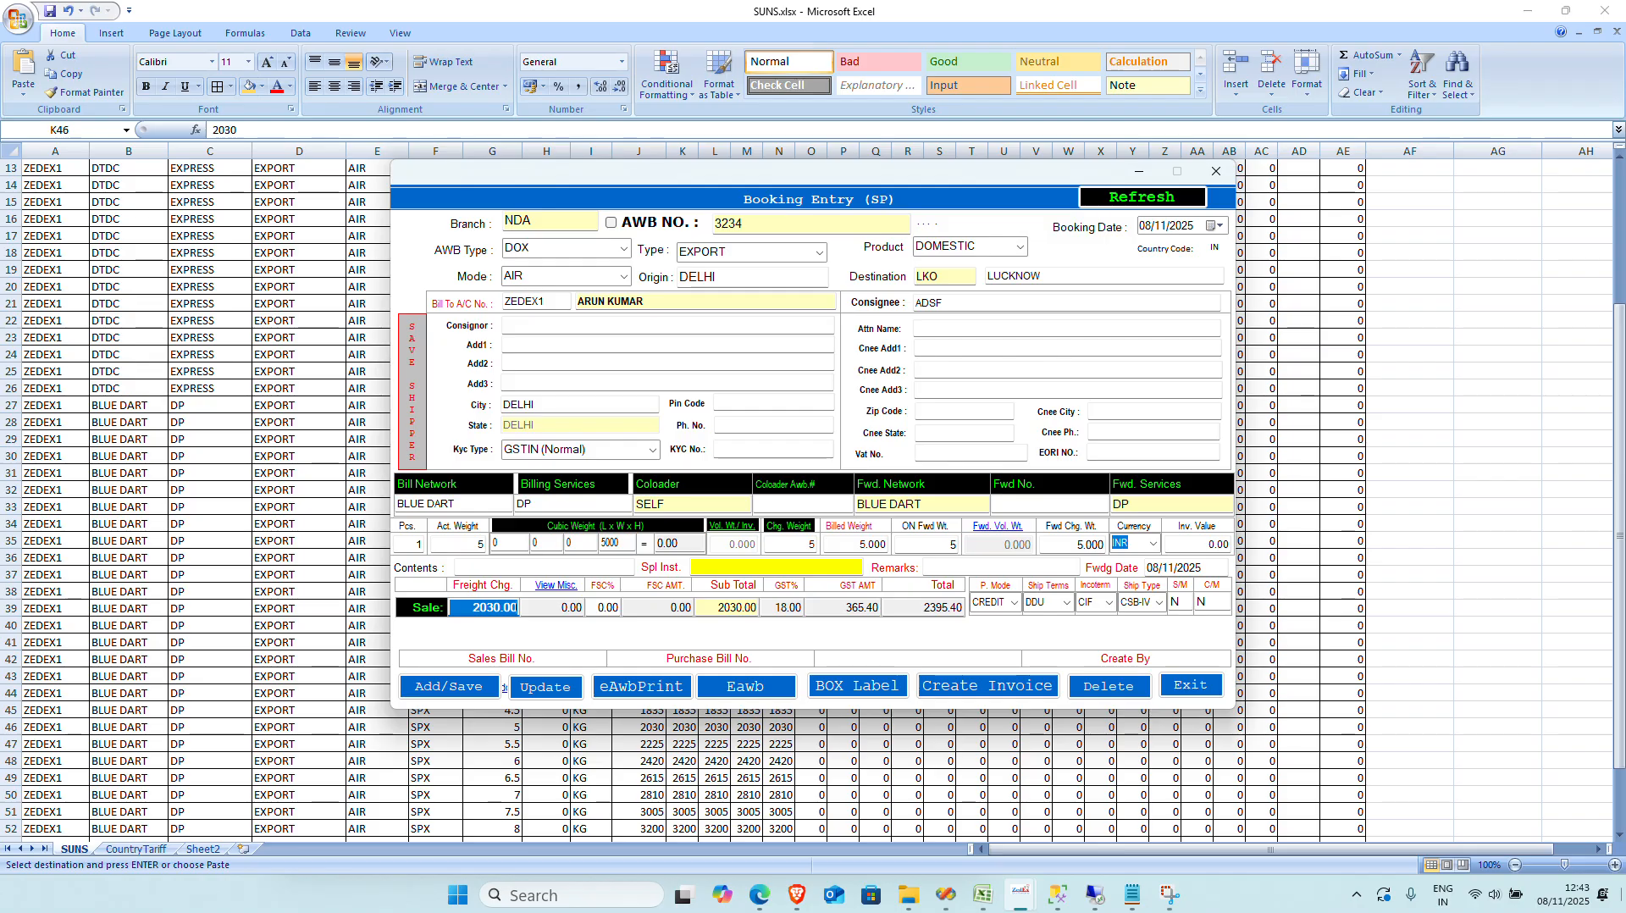
key("Tab")
key("Tab")
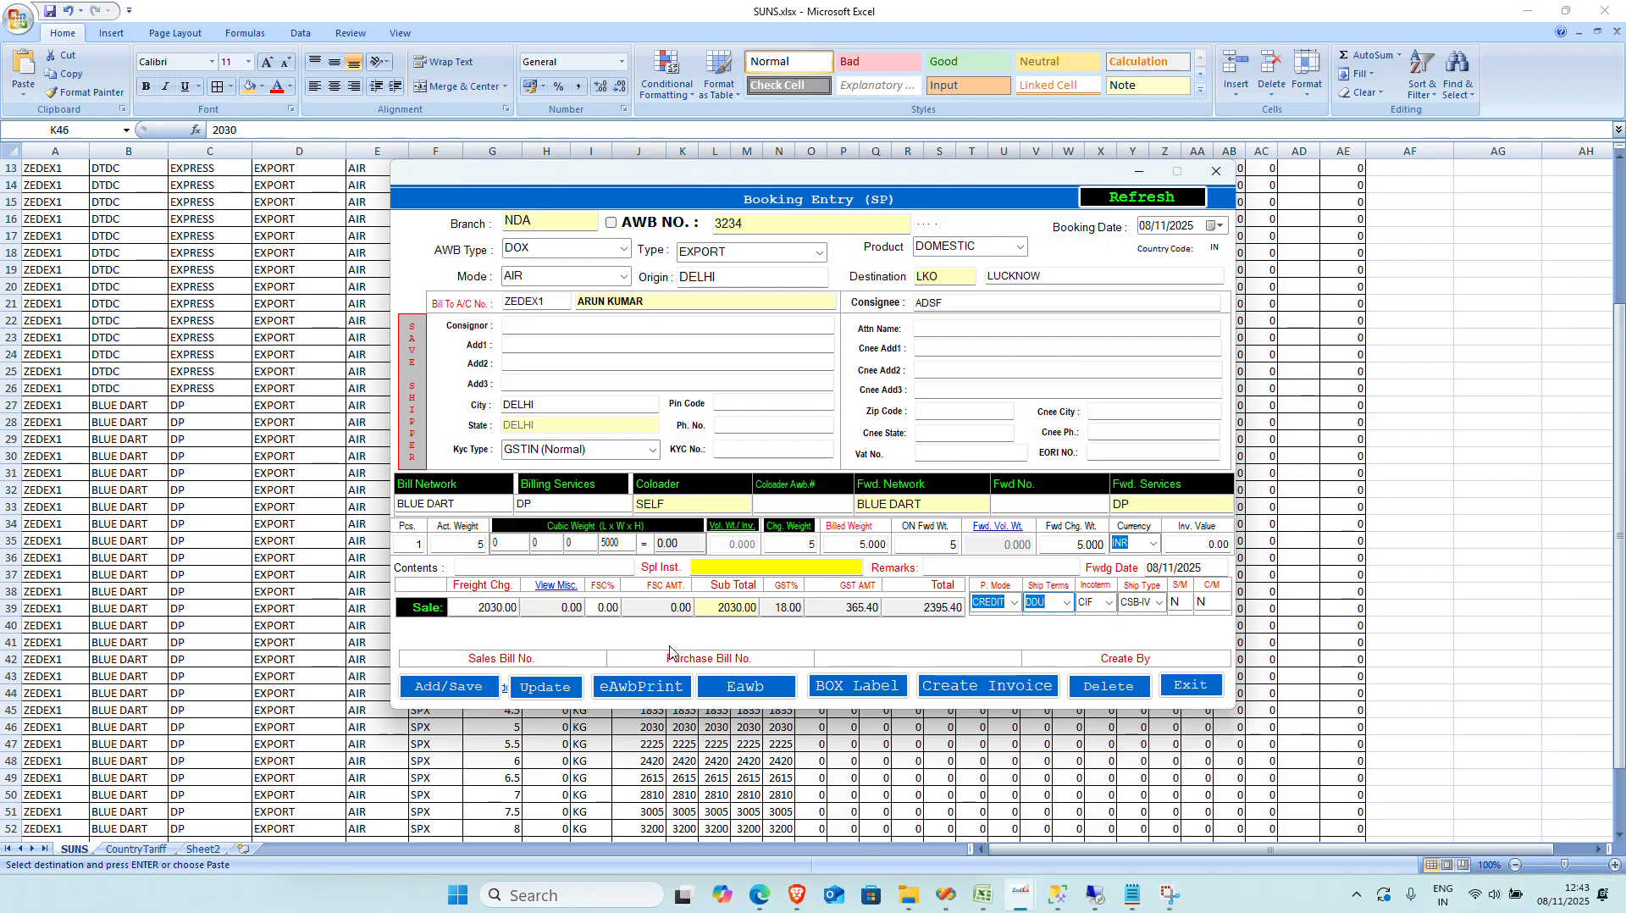
Step: Set the booking's bill network to DTDC
left_click(495, 509)
type("DTDC")
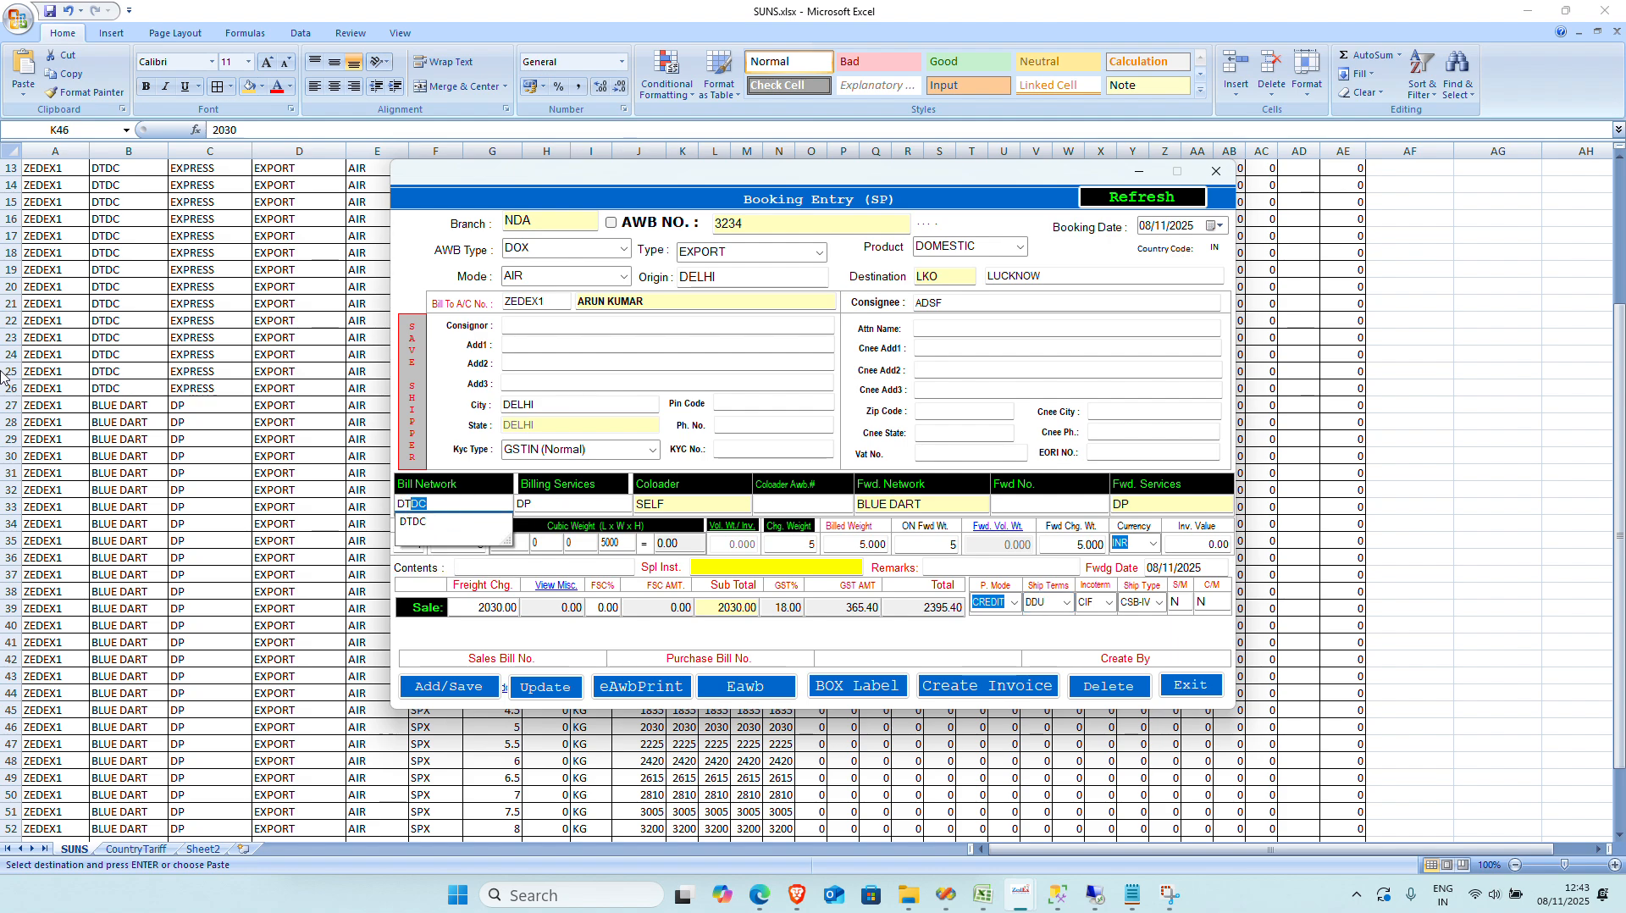
key("Tab")
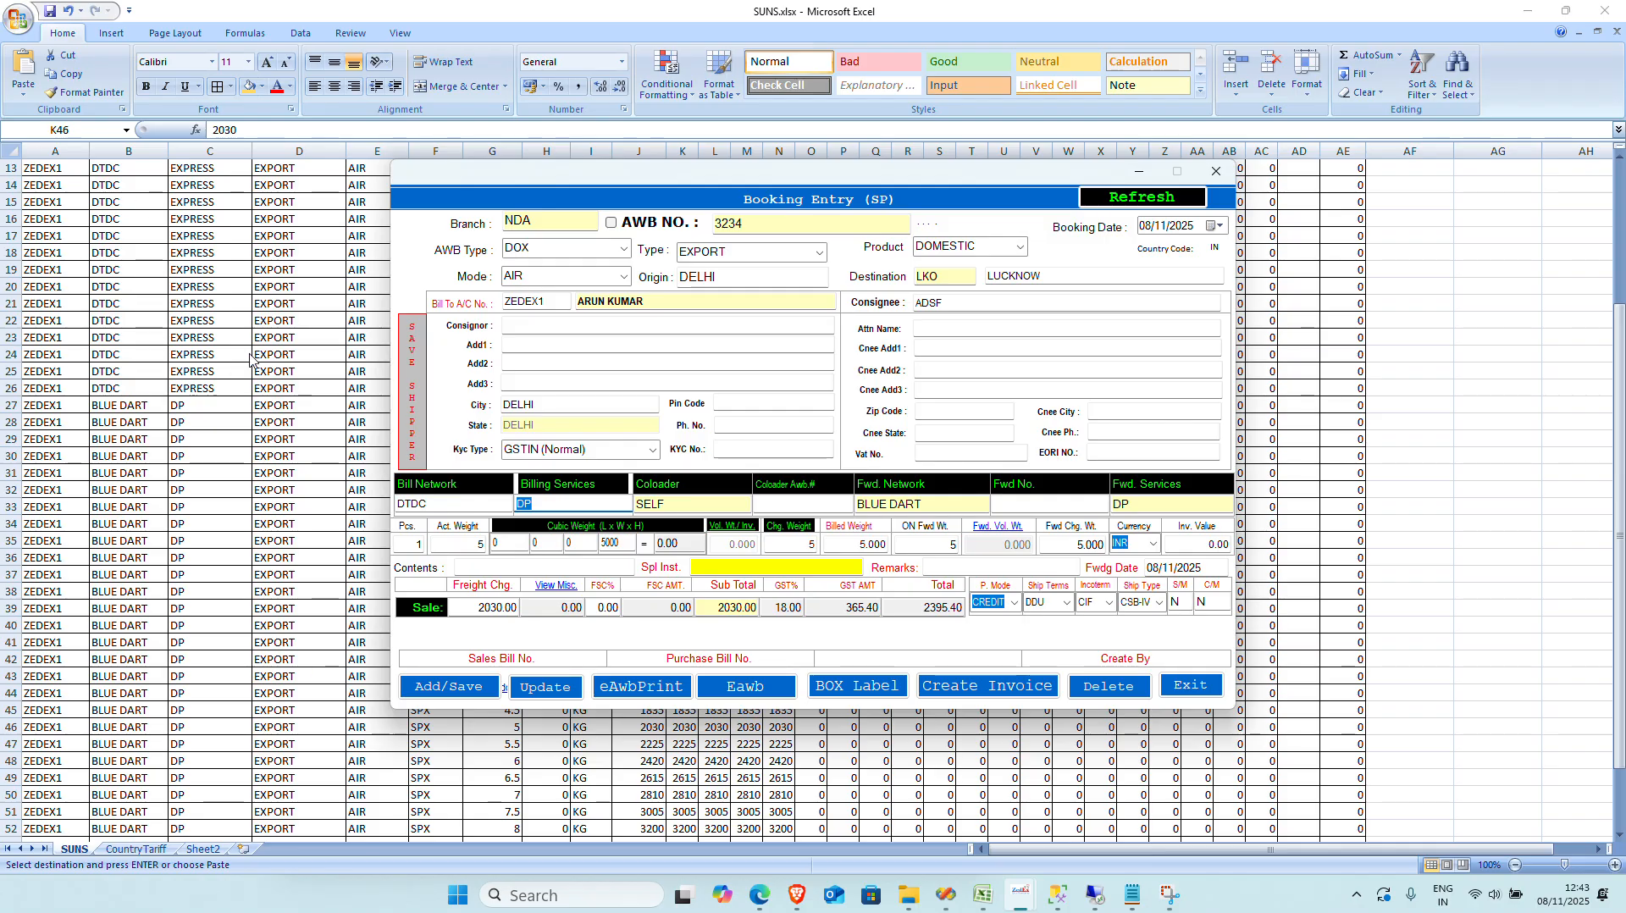
Step: Check the DTDC EXPRESS SPX rates for the 4.001 to 30 kg PKM slab in the SUNS sheet
left_click(192, 342)
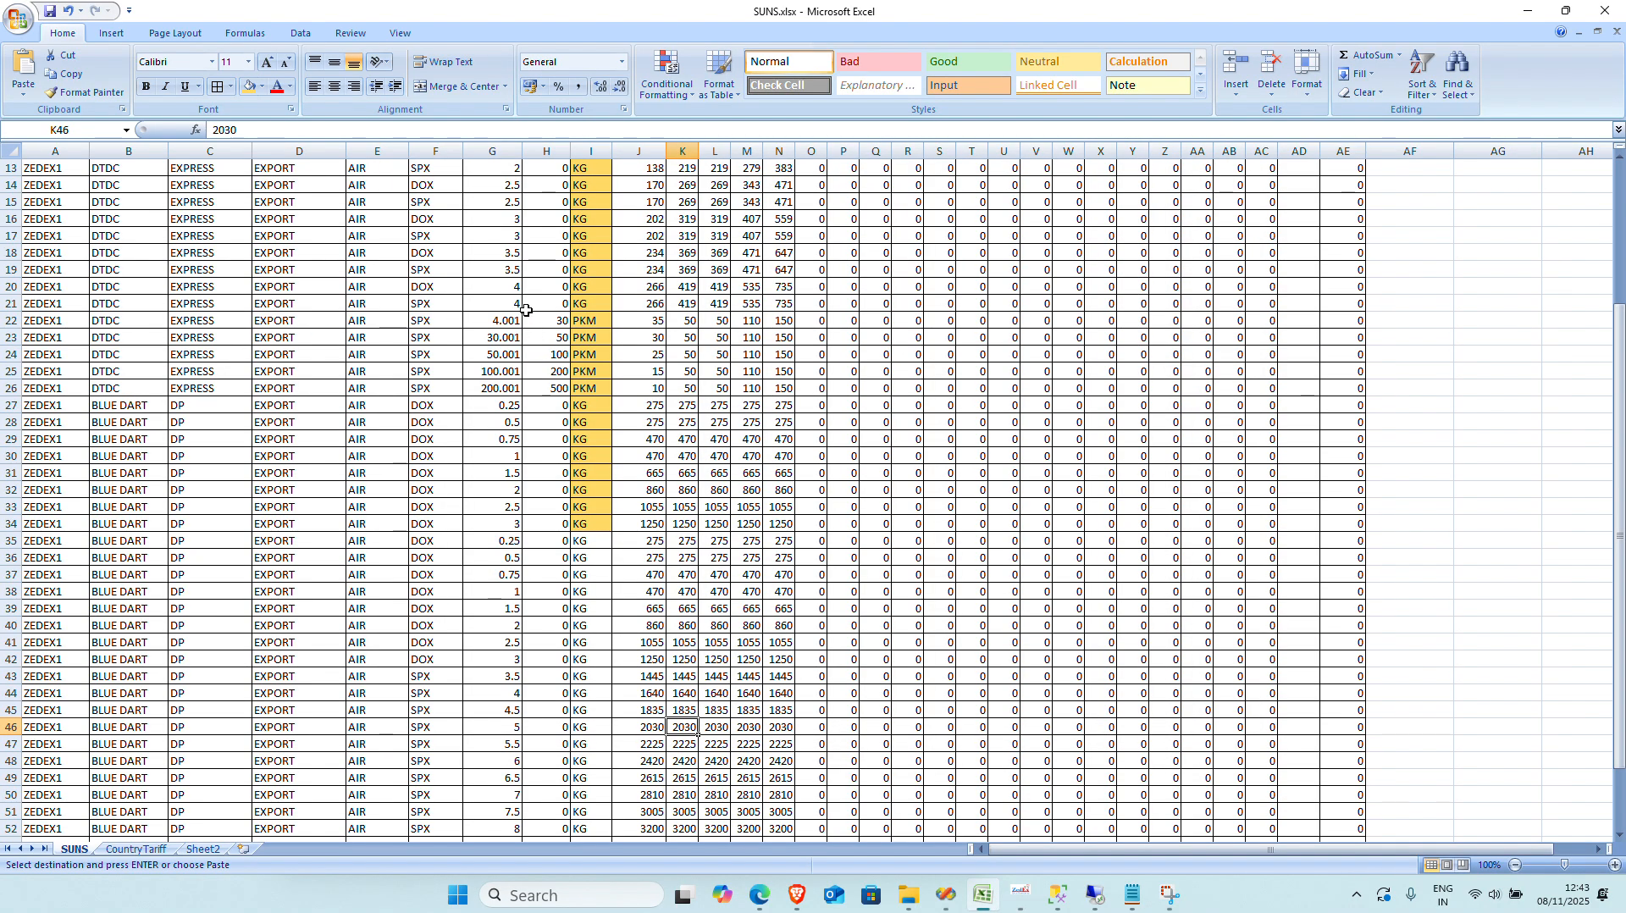
left_click_drag(508, 320, 781, 325)
key("alt+Tab")
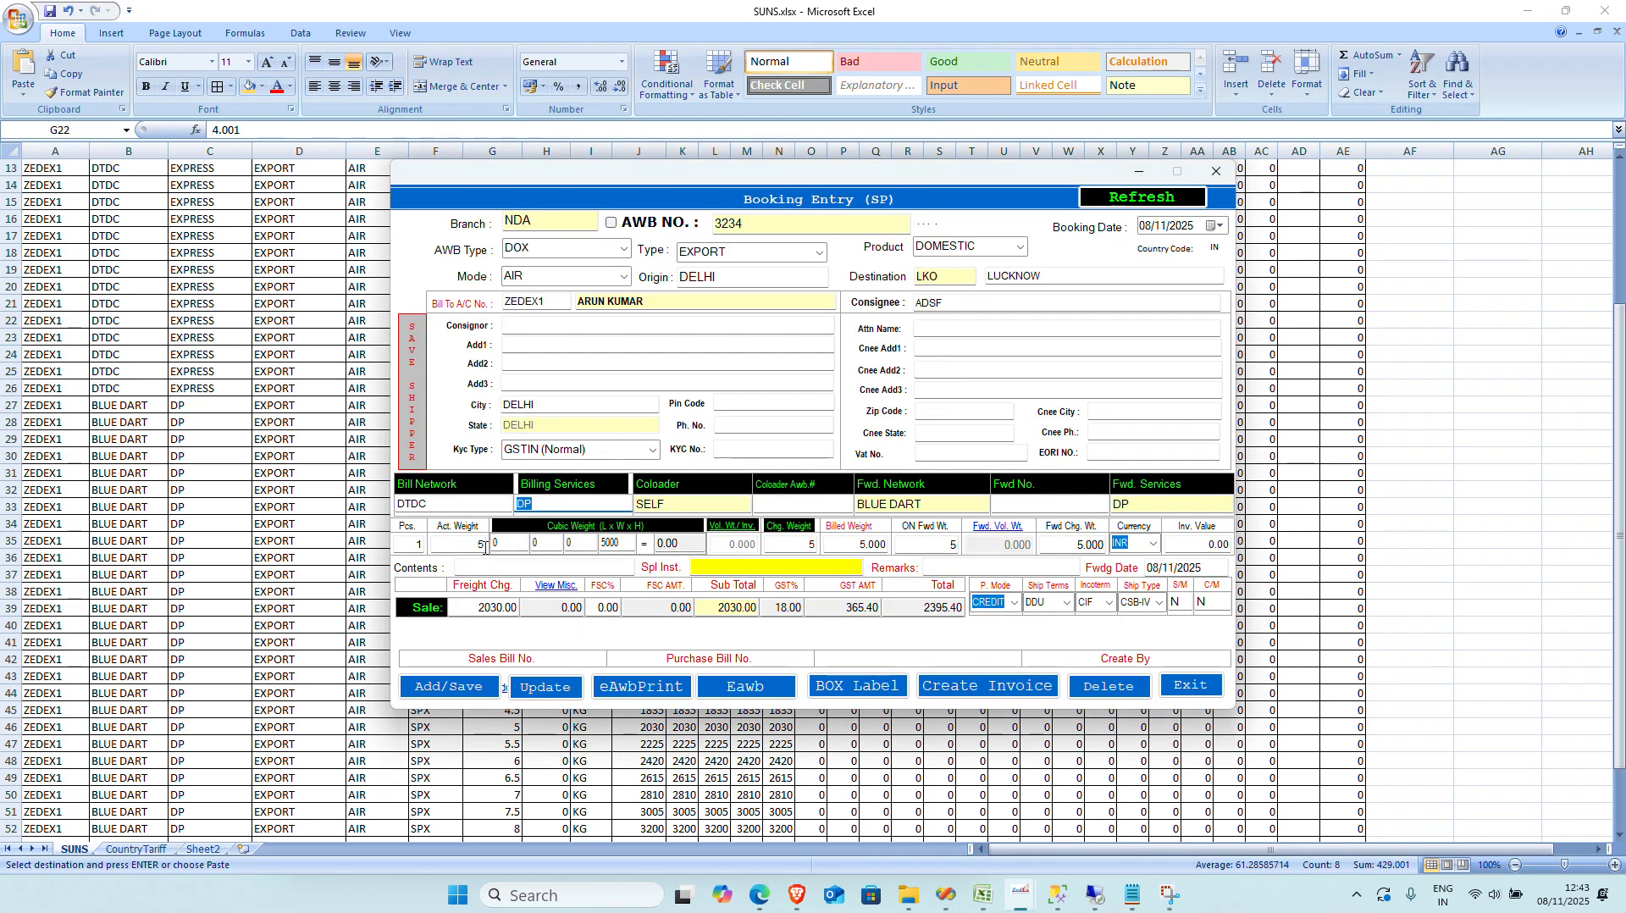
Step: Set the booking's billing service to EXPRESS
type("D")
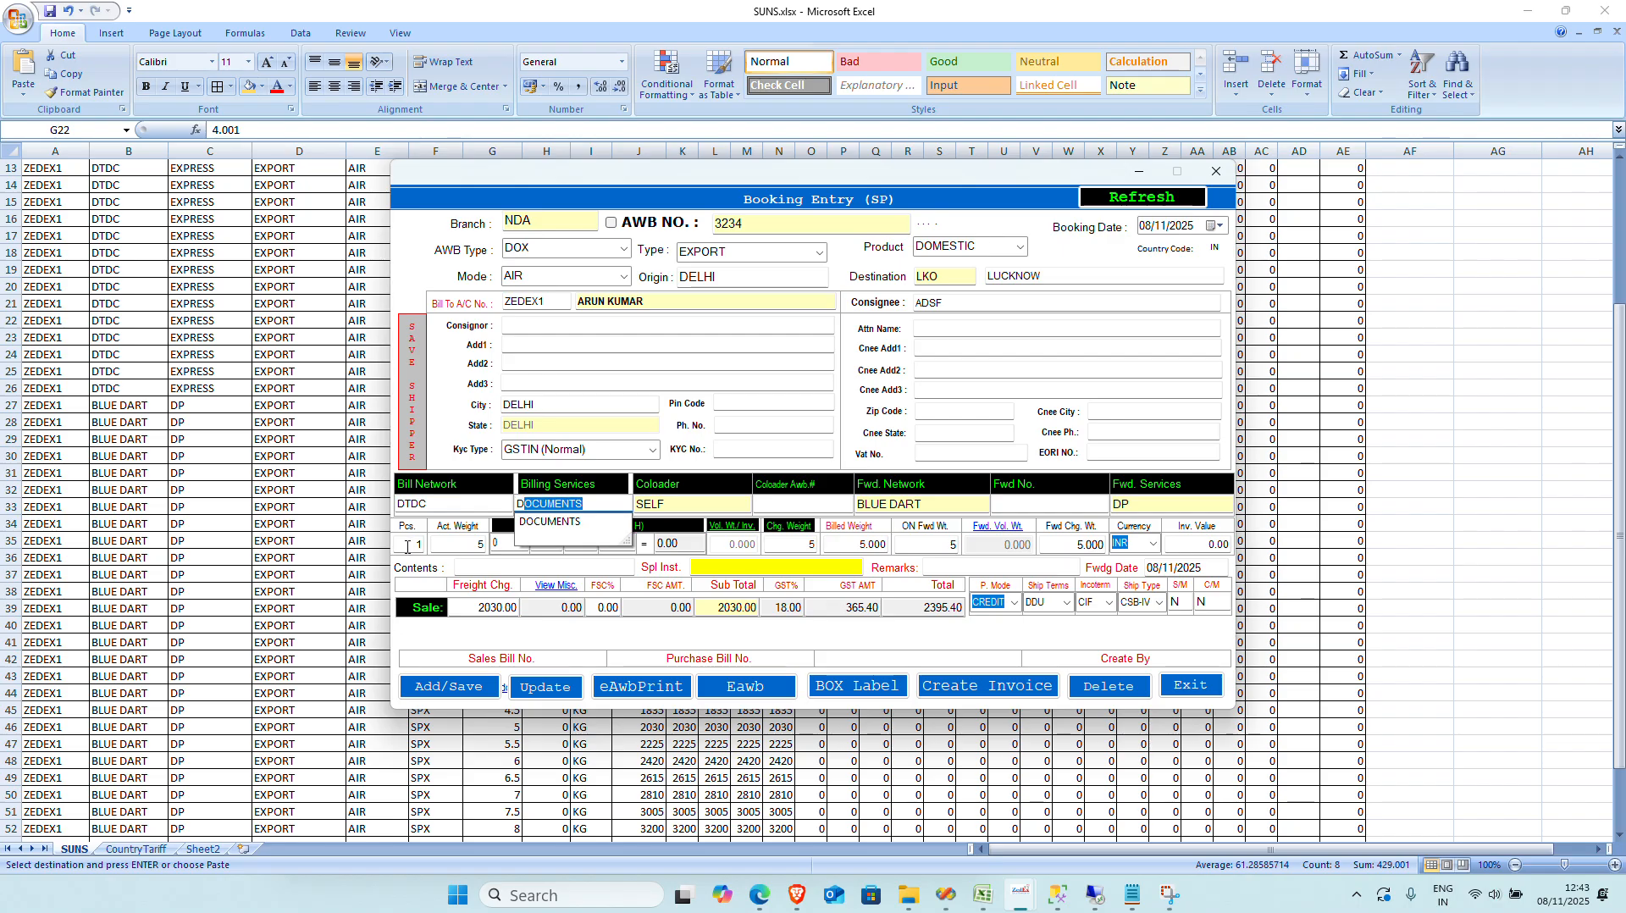
key("BackSpace")
key("BackSpace")
type("EXPRESS")
key("Tab")
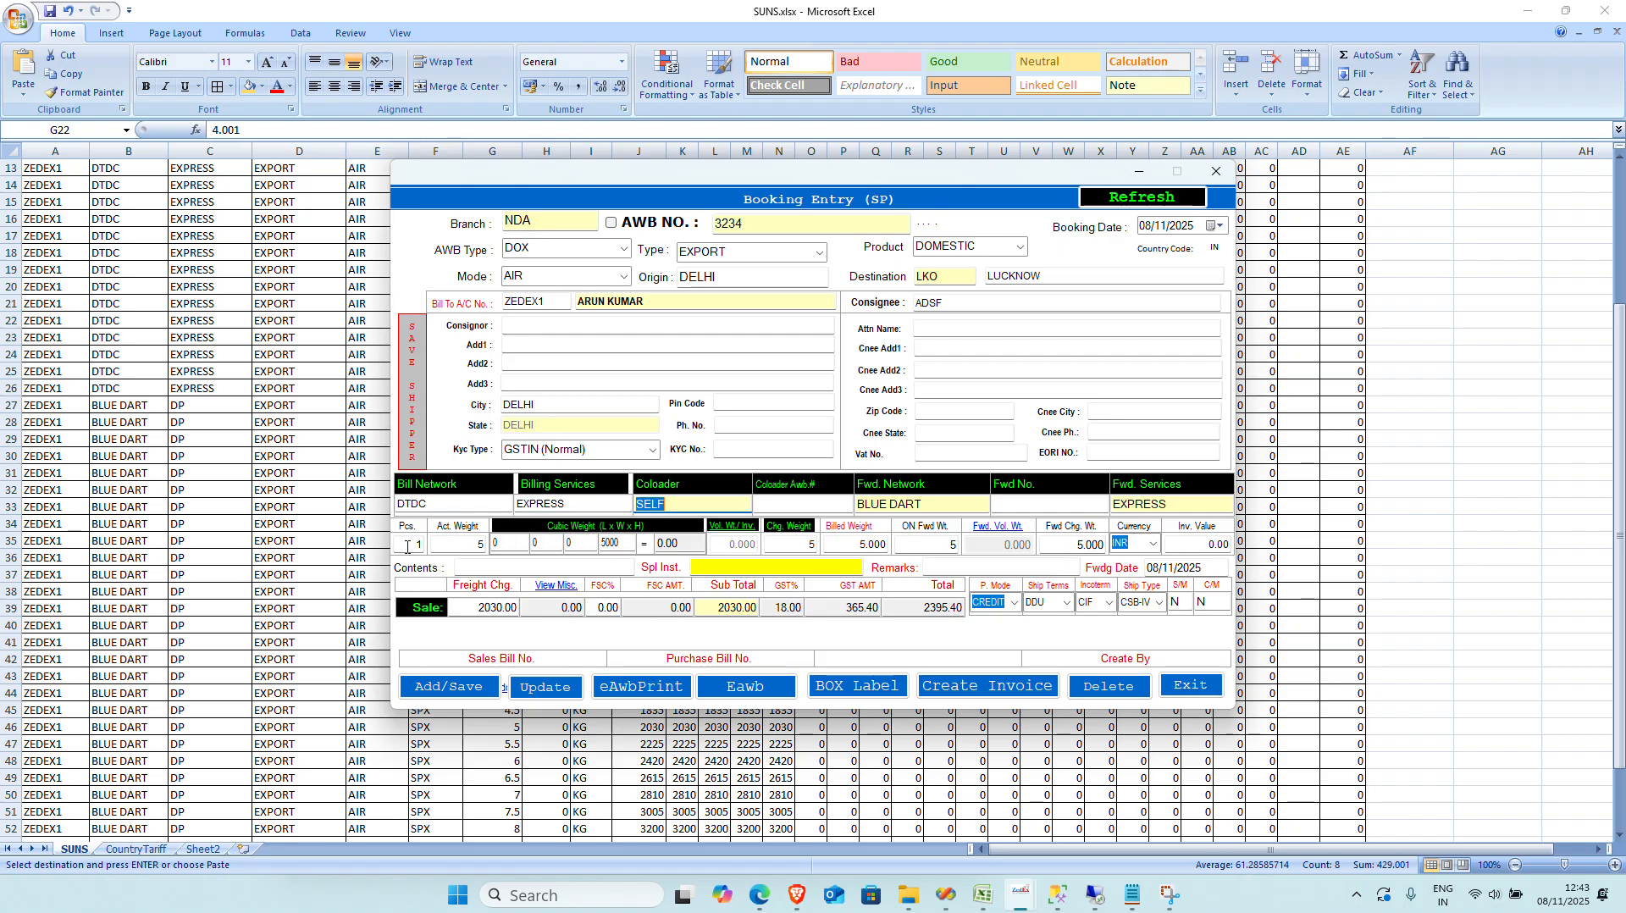
Step: Recalculate the booking's freight for the entered 5 kg weight with the DTDC EXPRESS tariff
key("Tab")
key("Tab")
key("Tab")
key("Tab")
key("Tab")
key("Tab")
key("Tab")
key("Tab")
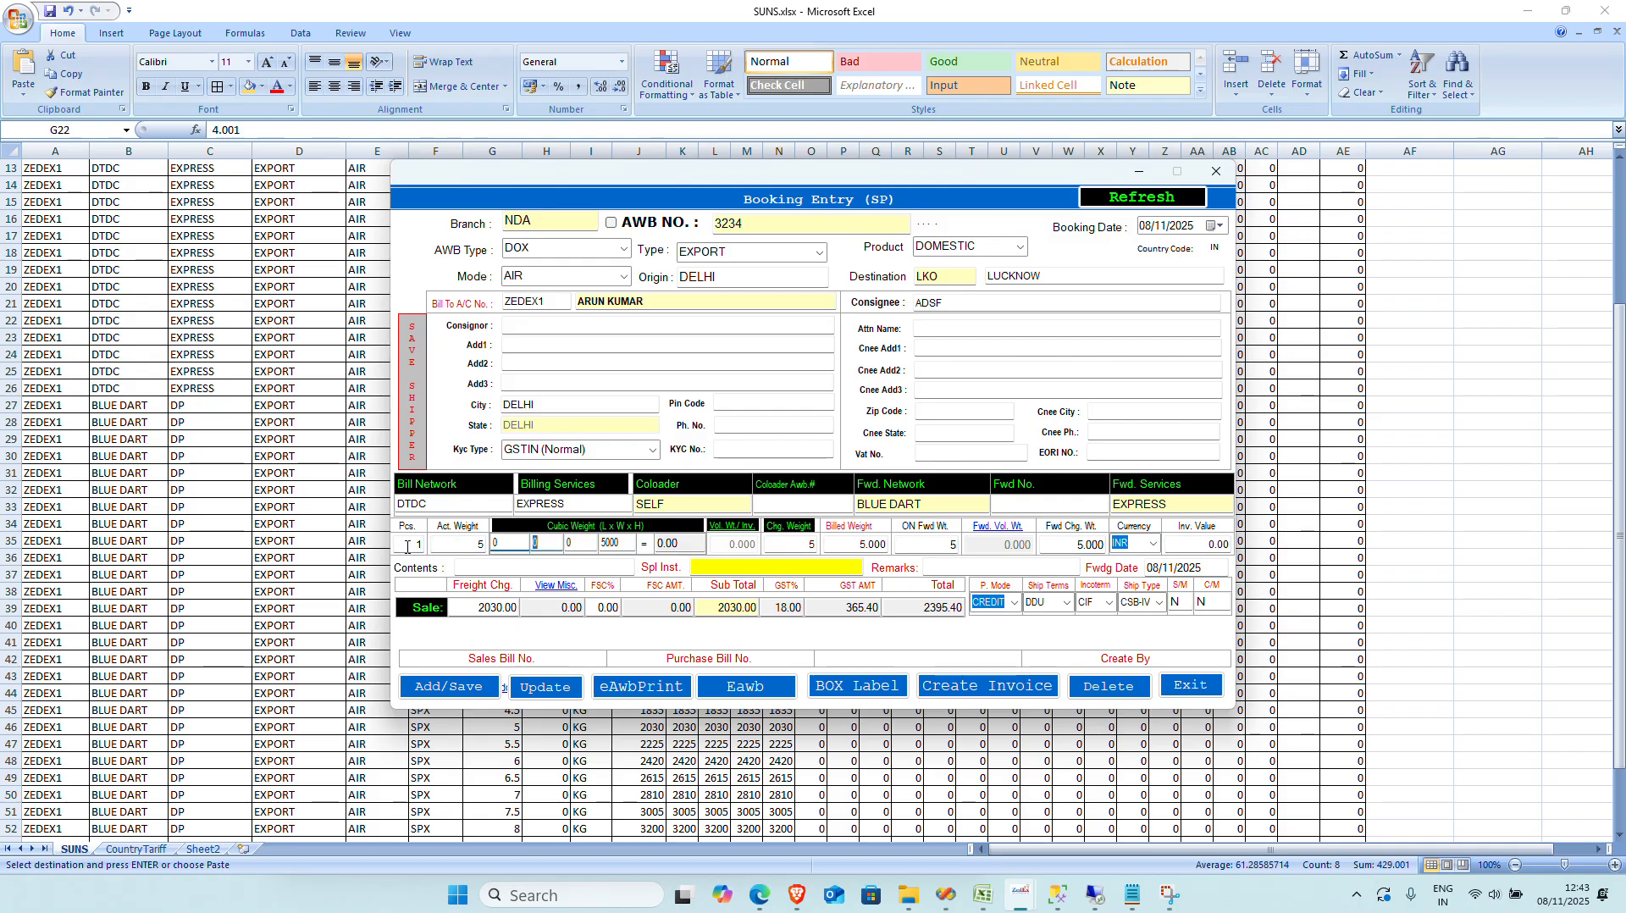
key("Tab")
key("Tab")
key("Tab")
key("Tab")
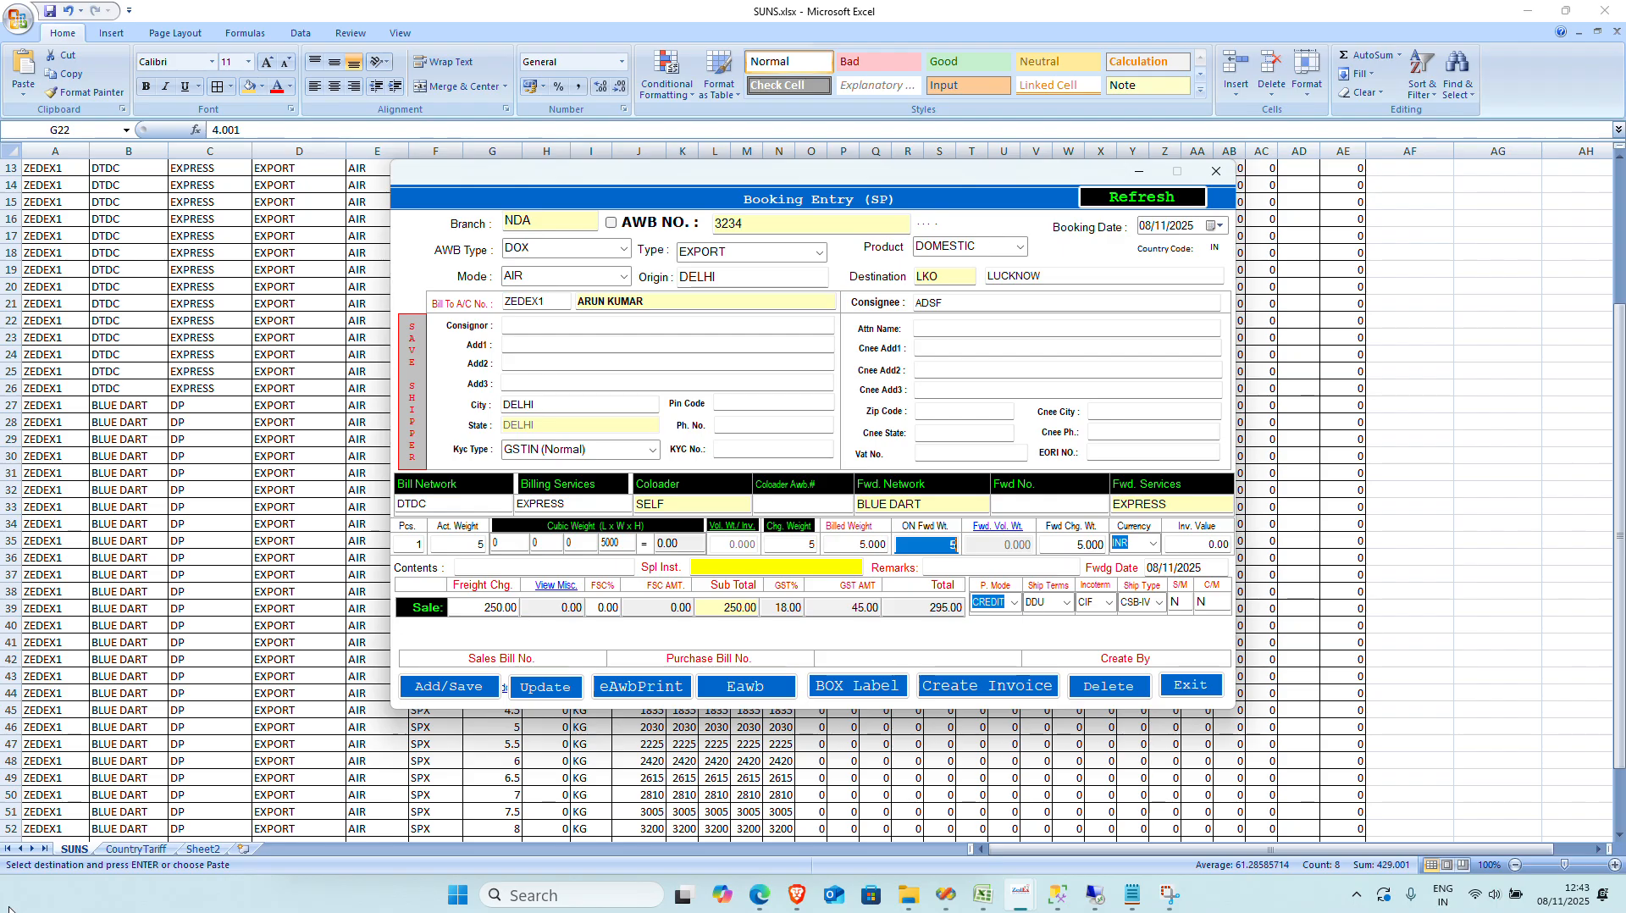
Step: Review the country-wise FEDEX PAK rates in the CountryTariff sheet against the zone-wise SUNS sheet
left_click(140, 850)
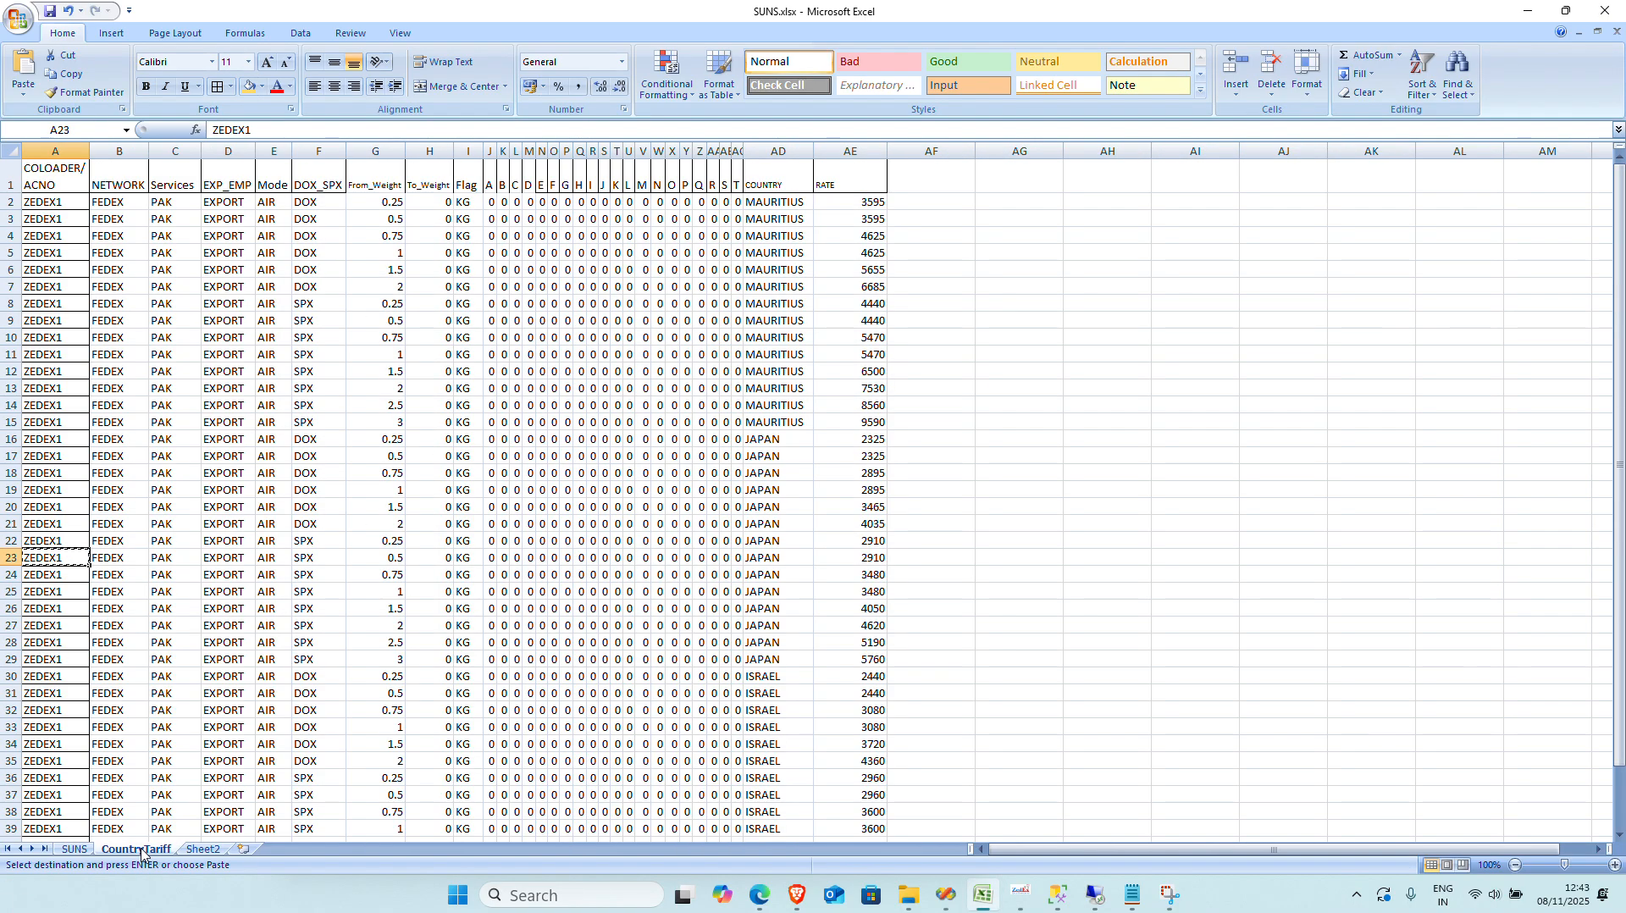
left_click(73, 850)
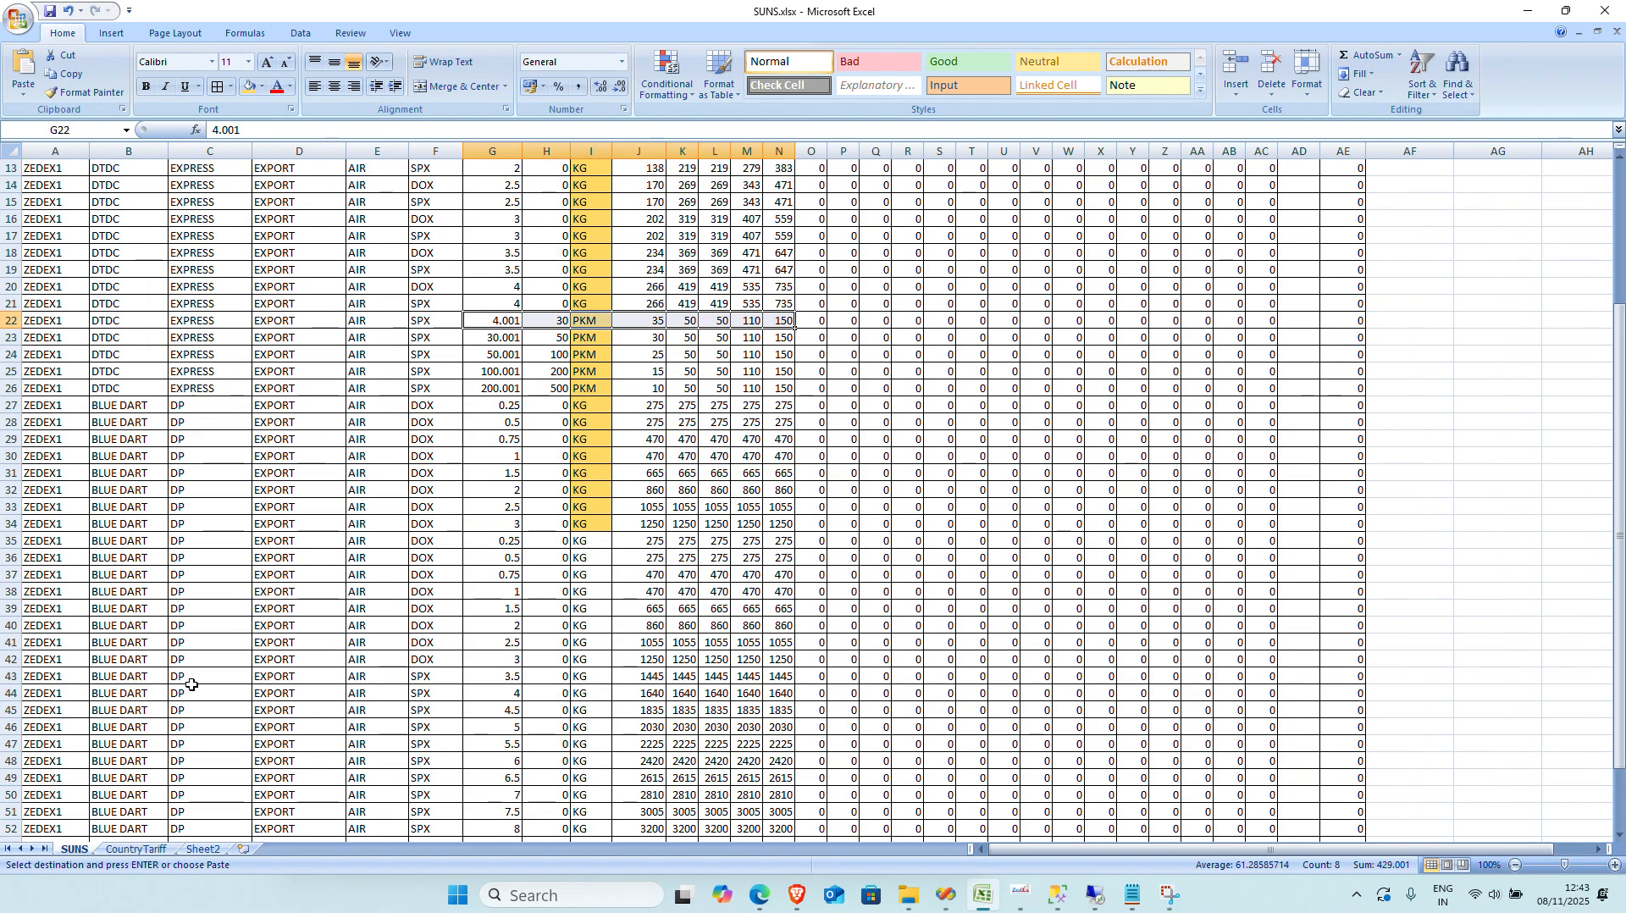
left_click(282, 629)
left_click(140, 849)
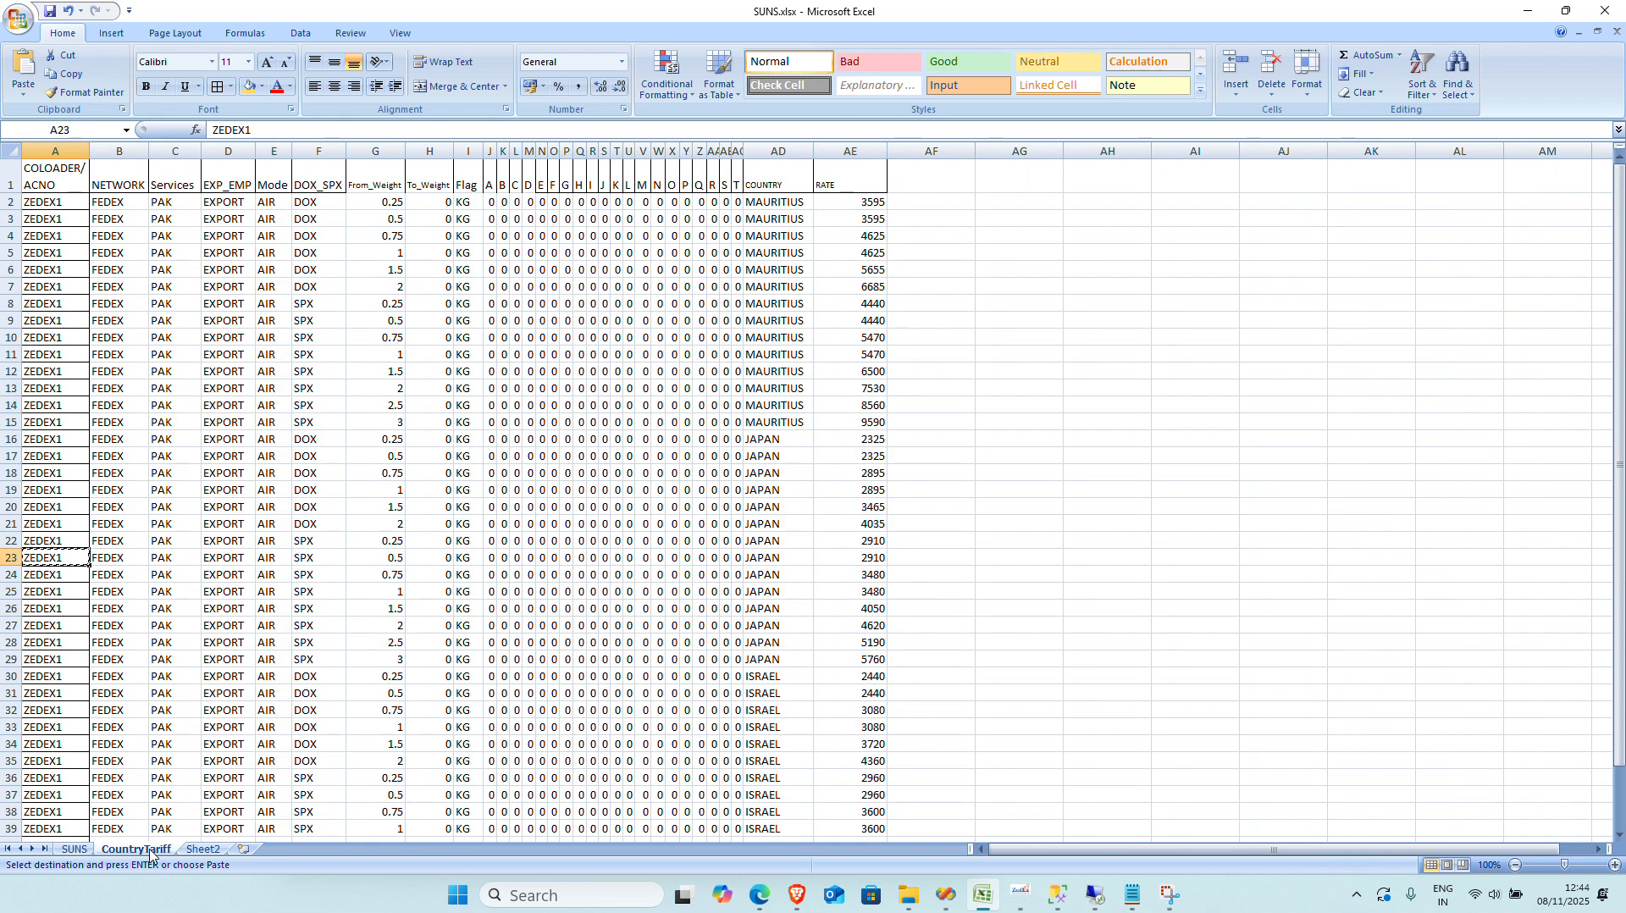
left_click(318, 744)
Step: In Booking Entry, set the booking's AWB type to SPX and its product to INTERNATIONAL
key("alt+Tab")
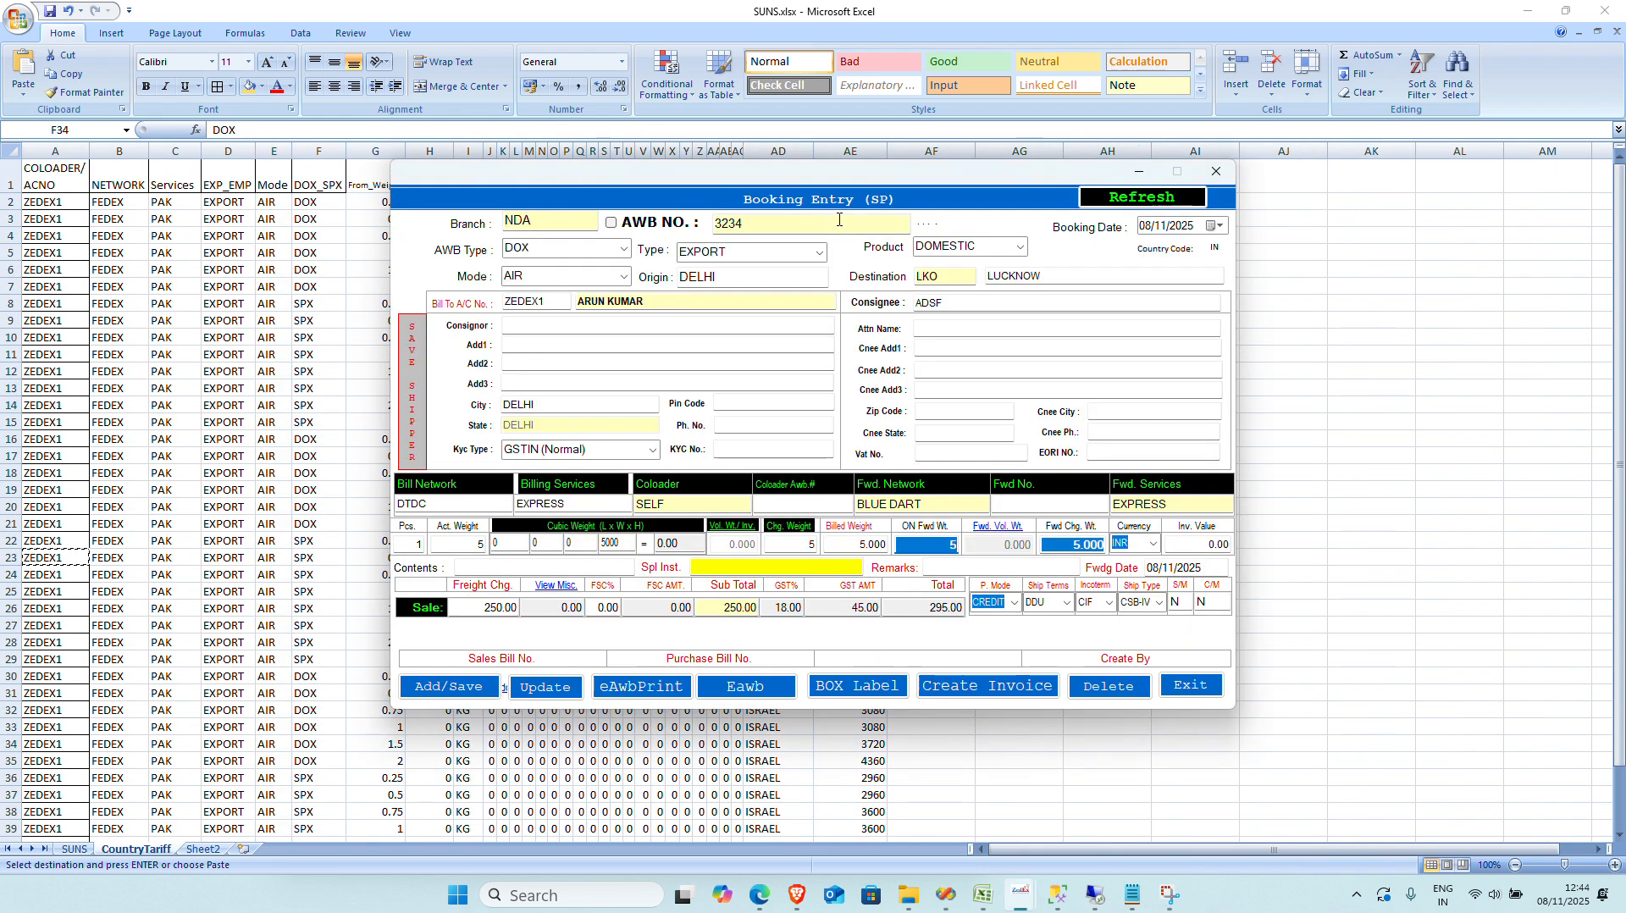
left_click(839, 220)
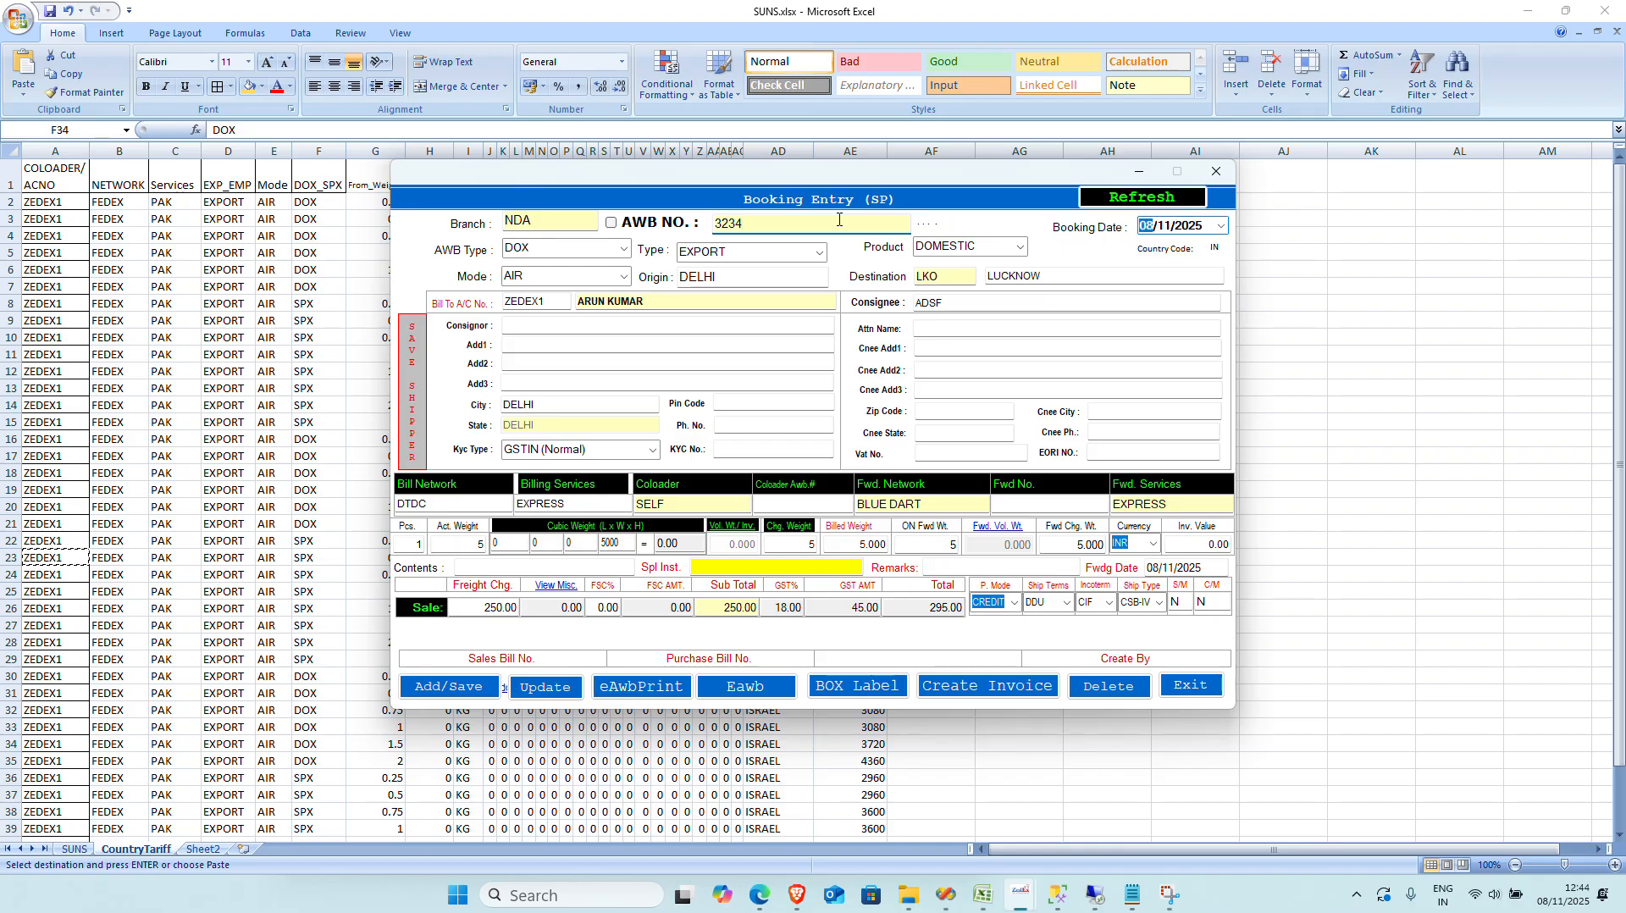
key("Return")
type("S")
key("Return")
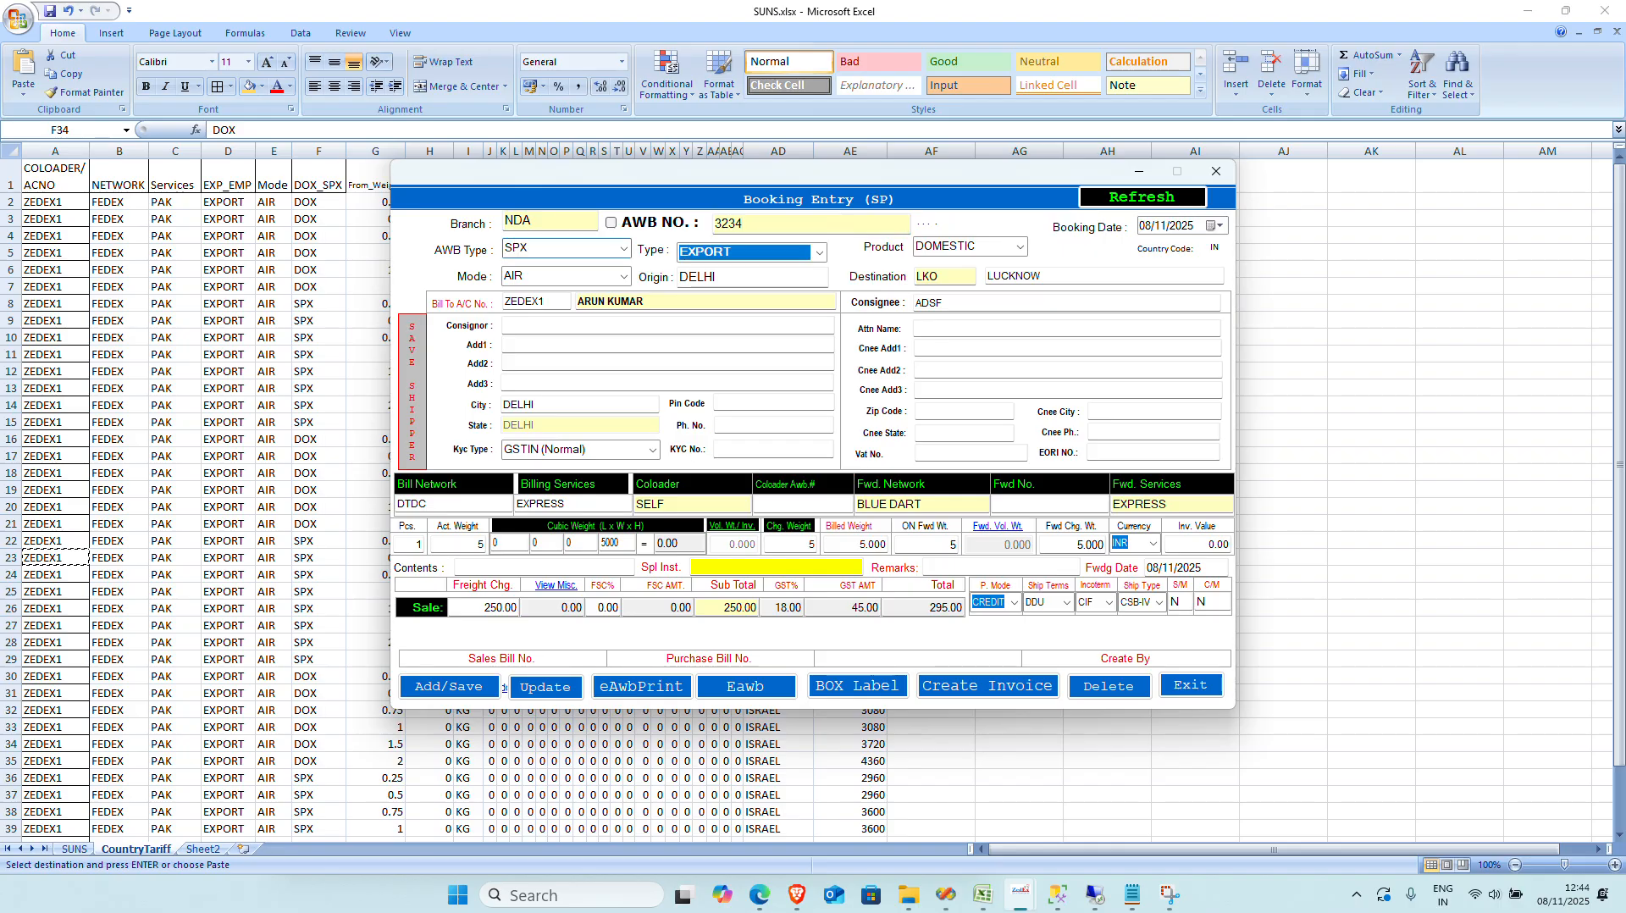
key("Return")
type("I")
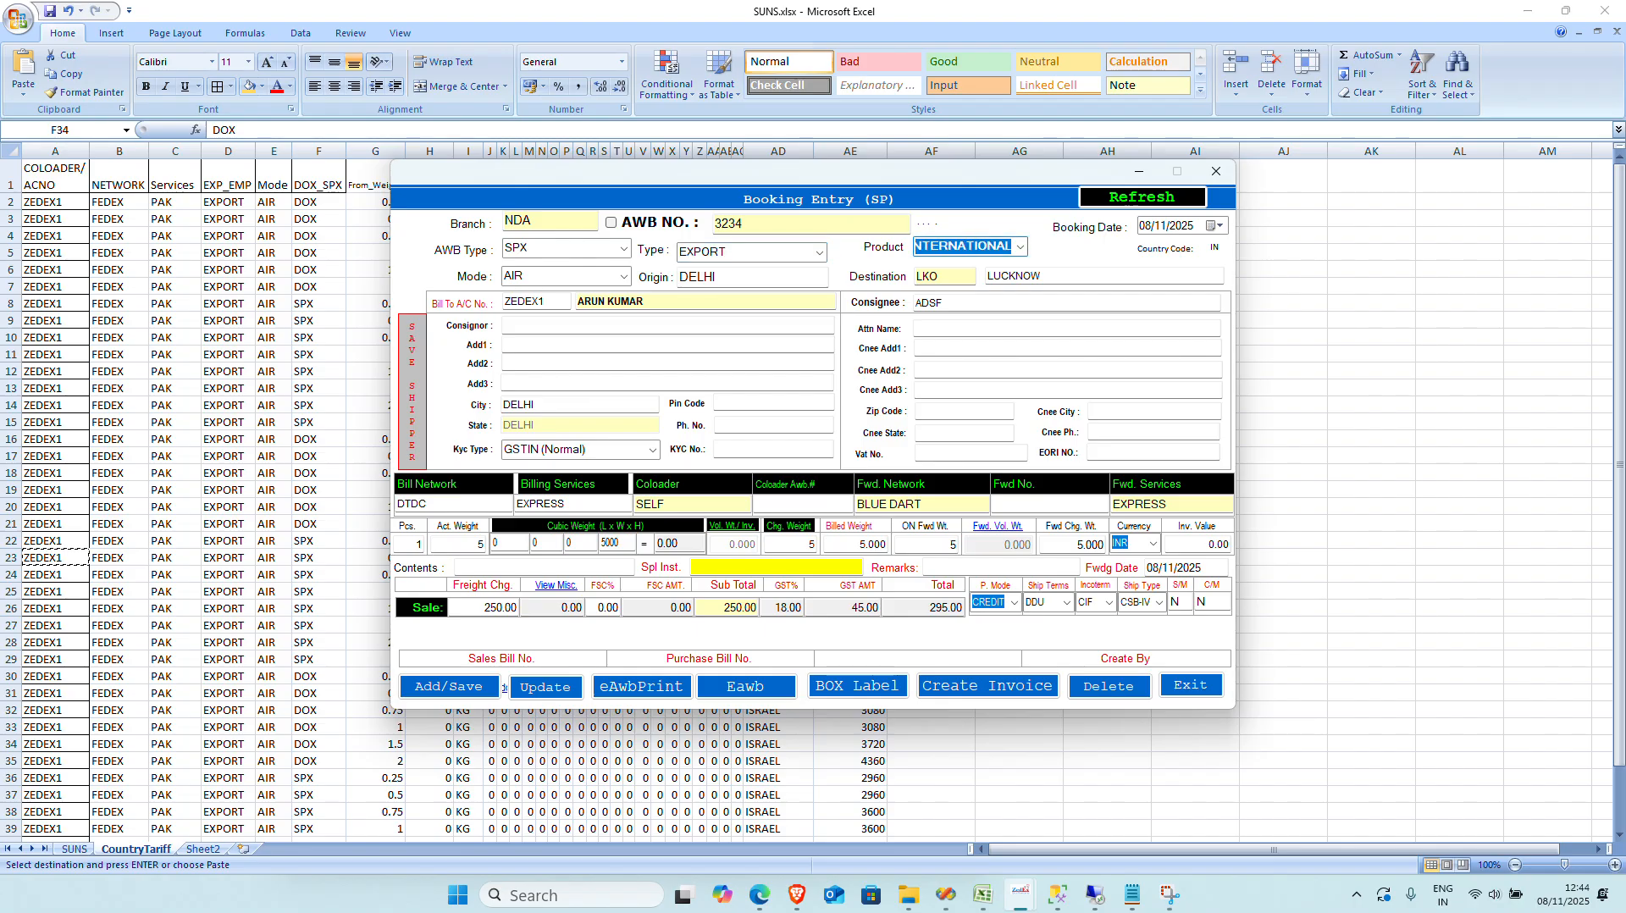
key("Return")
Step: Change the booking's destination to JAPAN
key("Return")
key("Return")
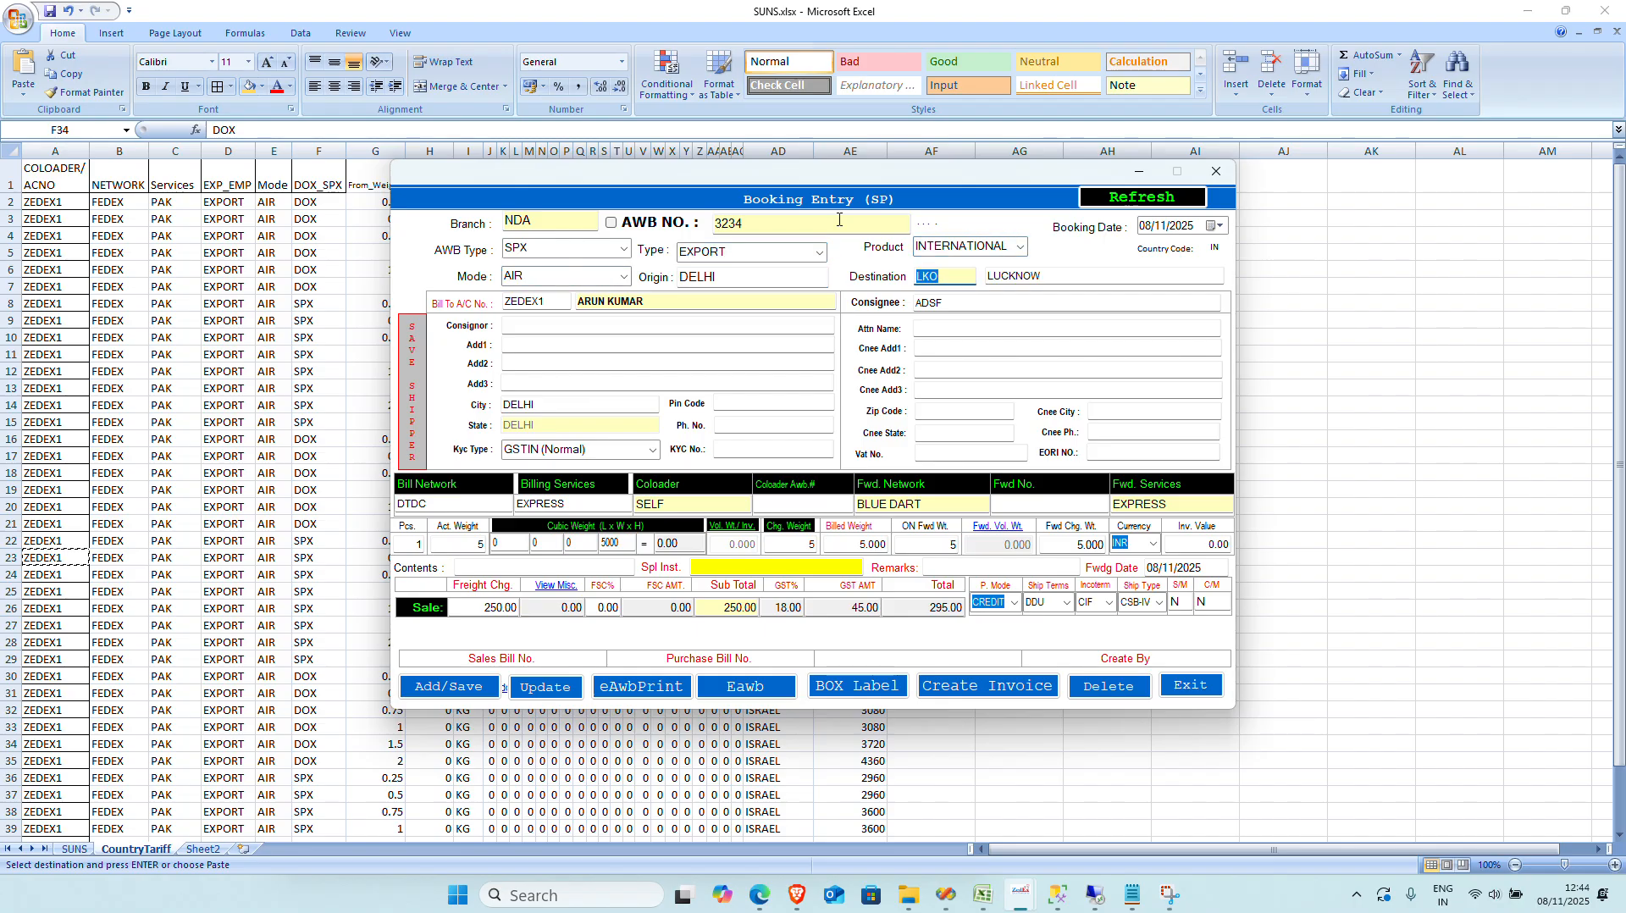
type("A")
key("BackSpace")
key("BackSpace")
key("Tab")
type("JA")
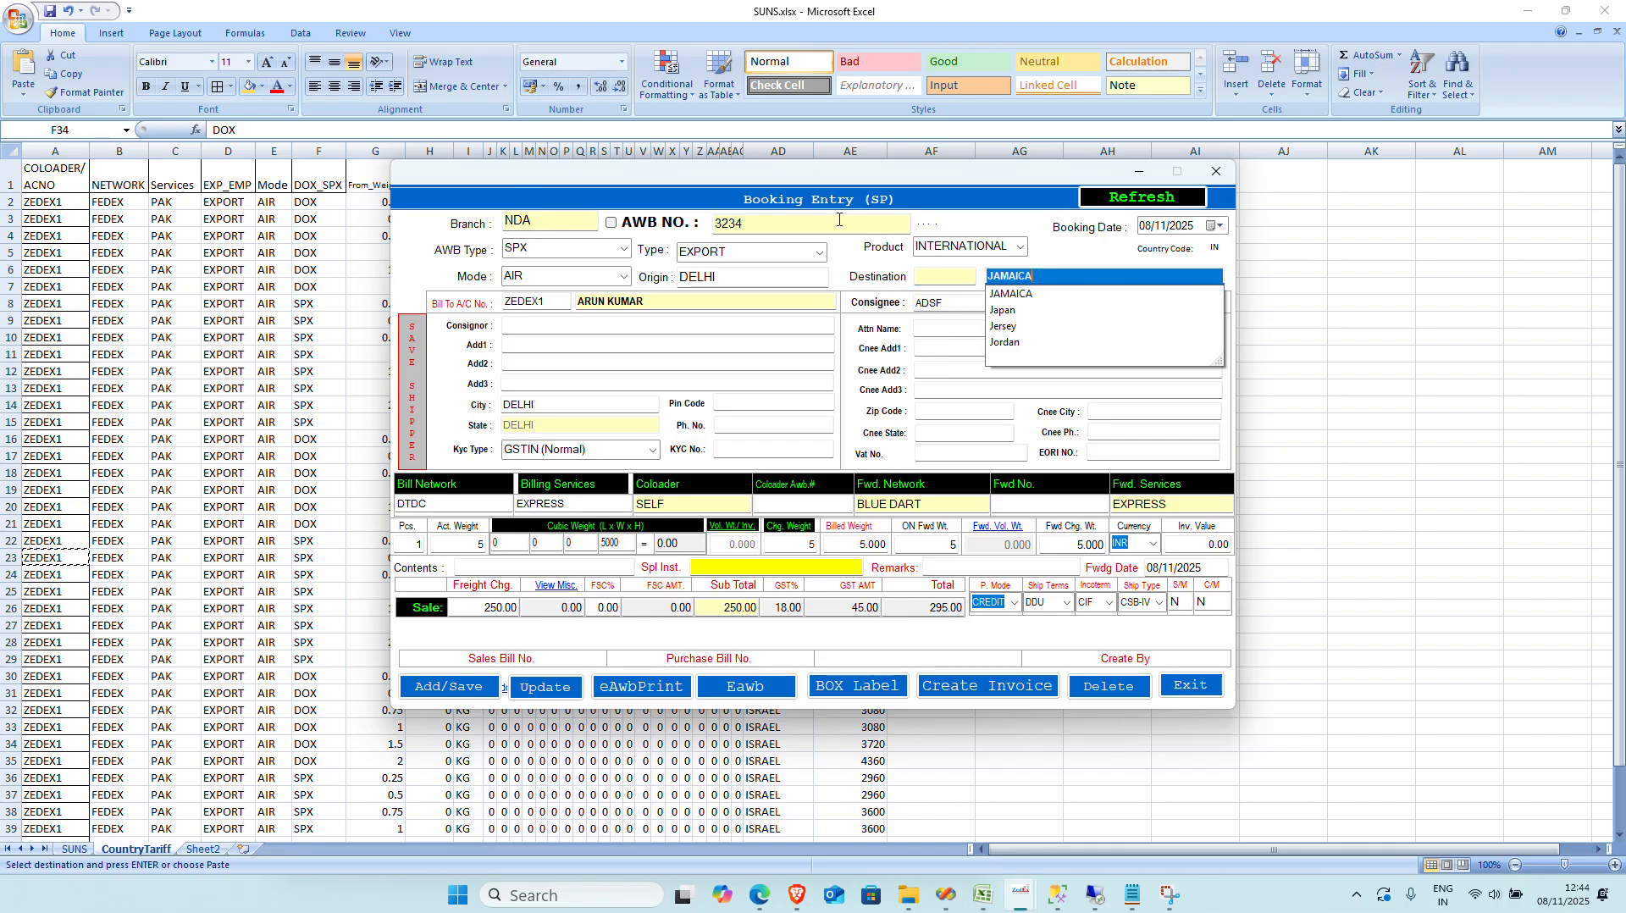
key("Return")
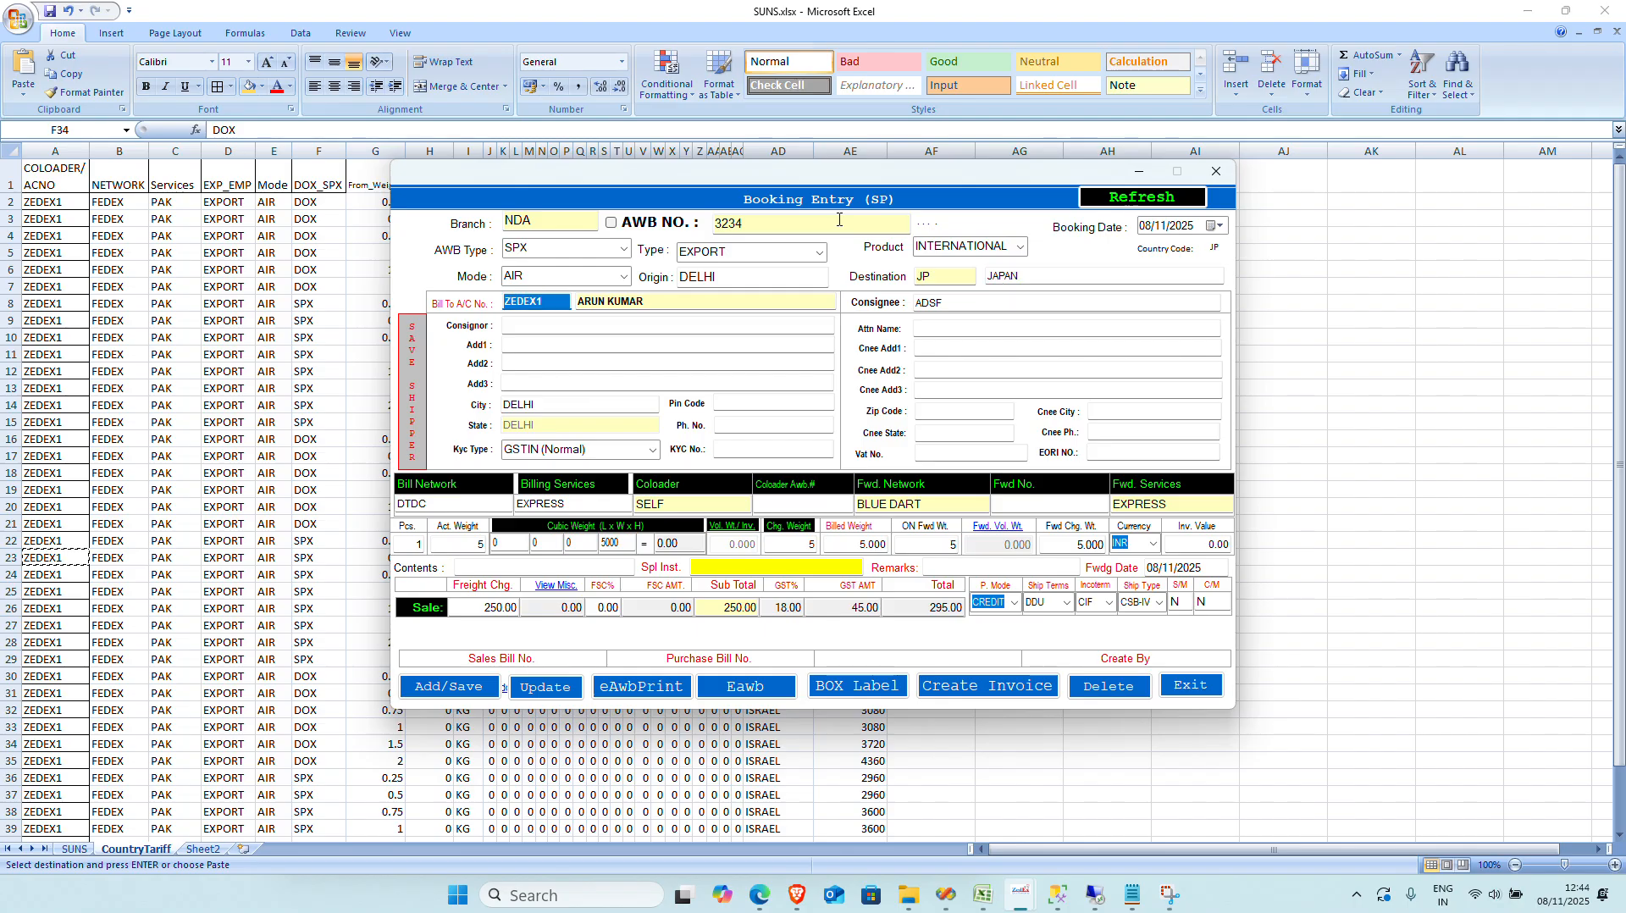
Step: Set the booking's bill network to FEDEX
key("Tab")
key("Tab")
key("Tab")
key("Tab")
key("Tab")
key("Tab")
key("Tab")
key("Tab")
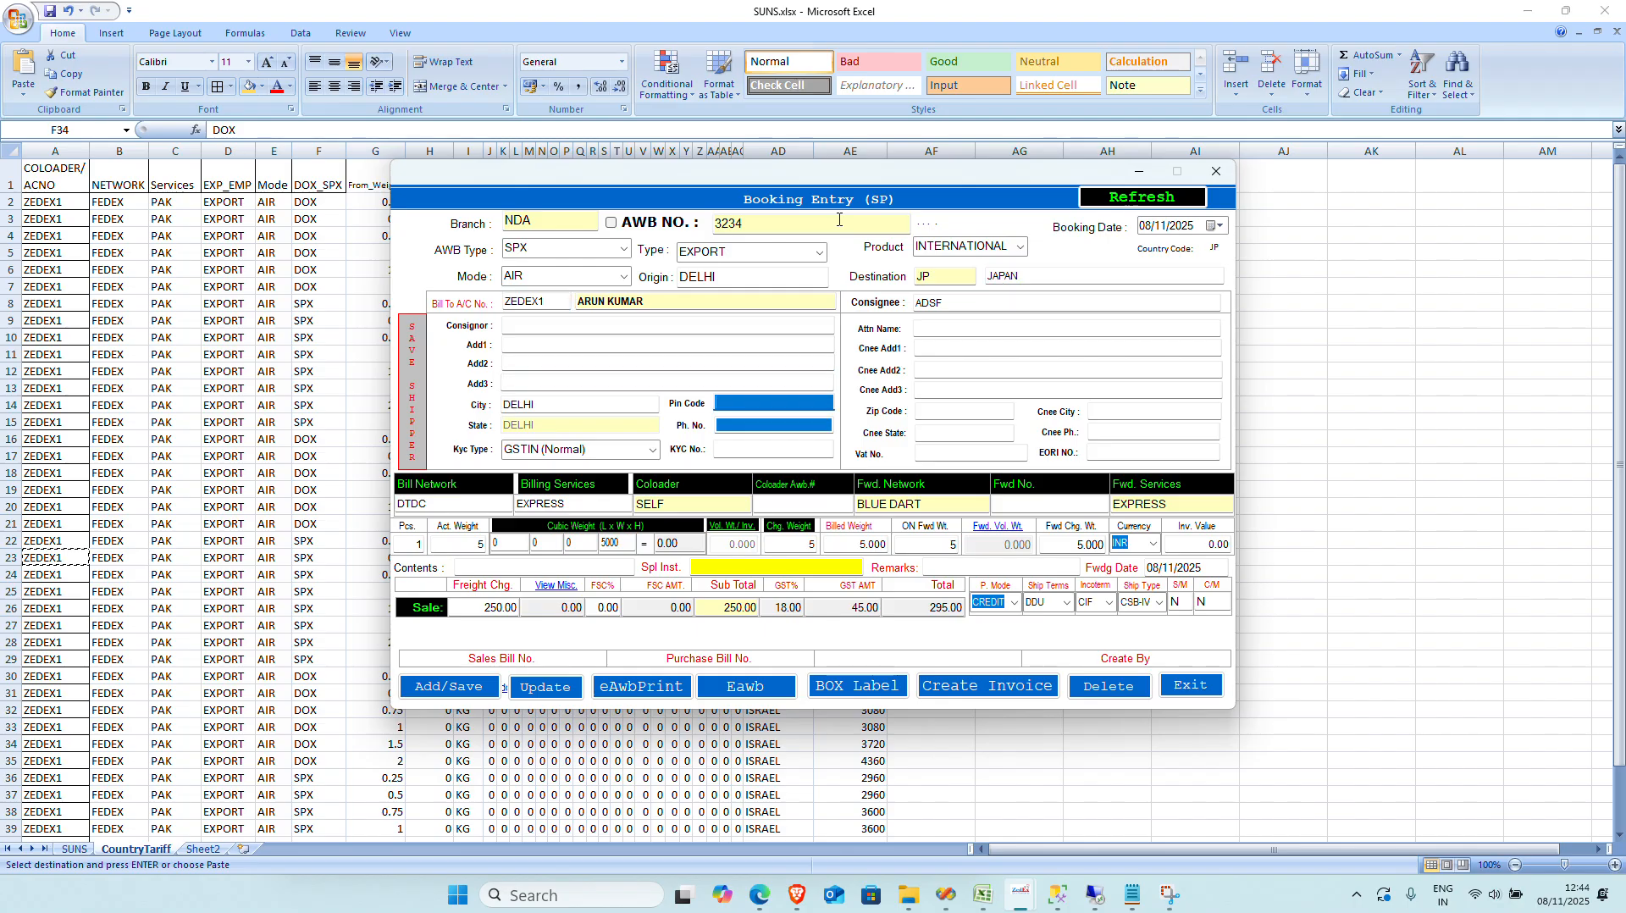
key("Tab")
key("Tab")
key("Tab")
key("Tab")
key("Tab")
key("Tab")
key("Tab")
key("Tab")
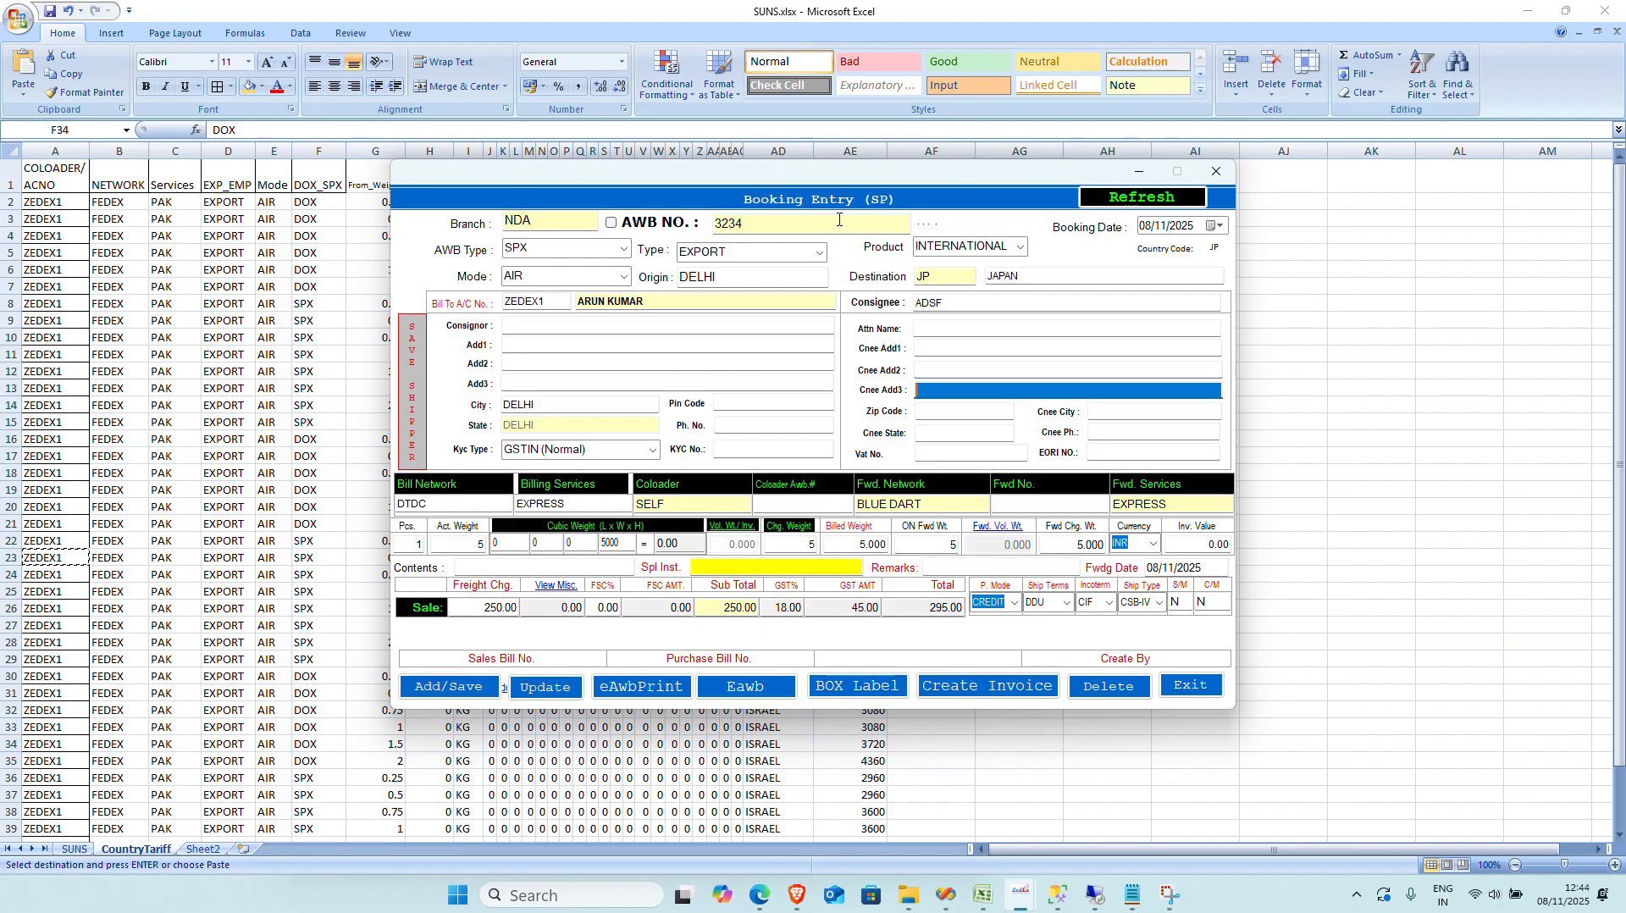
key("Tab")
key("Tab")
type("FEDEX")
key("Return")
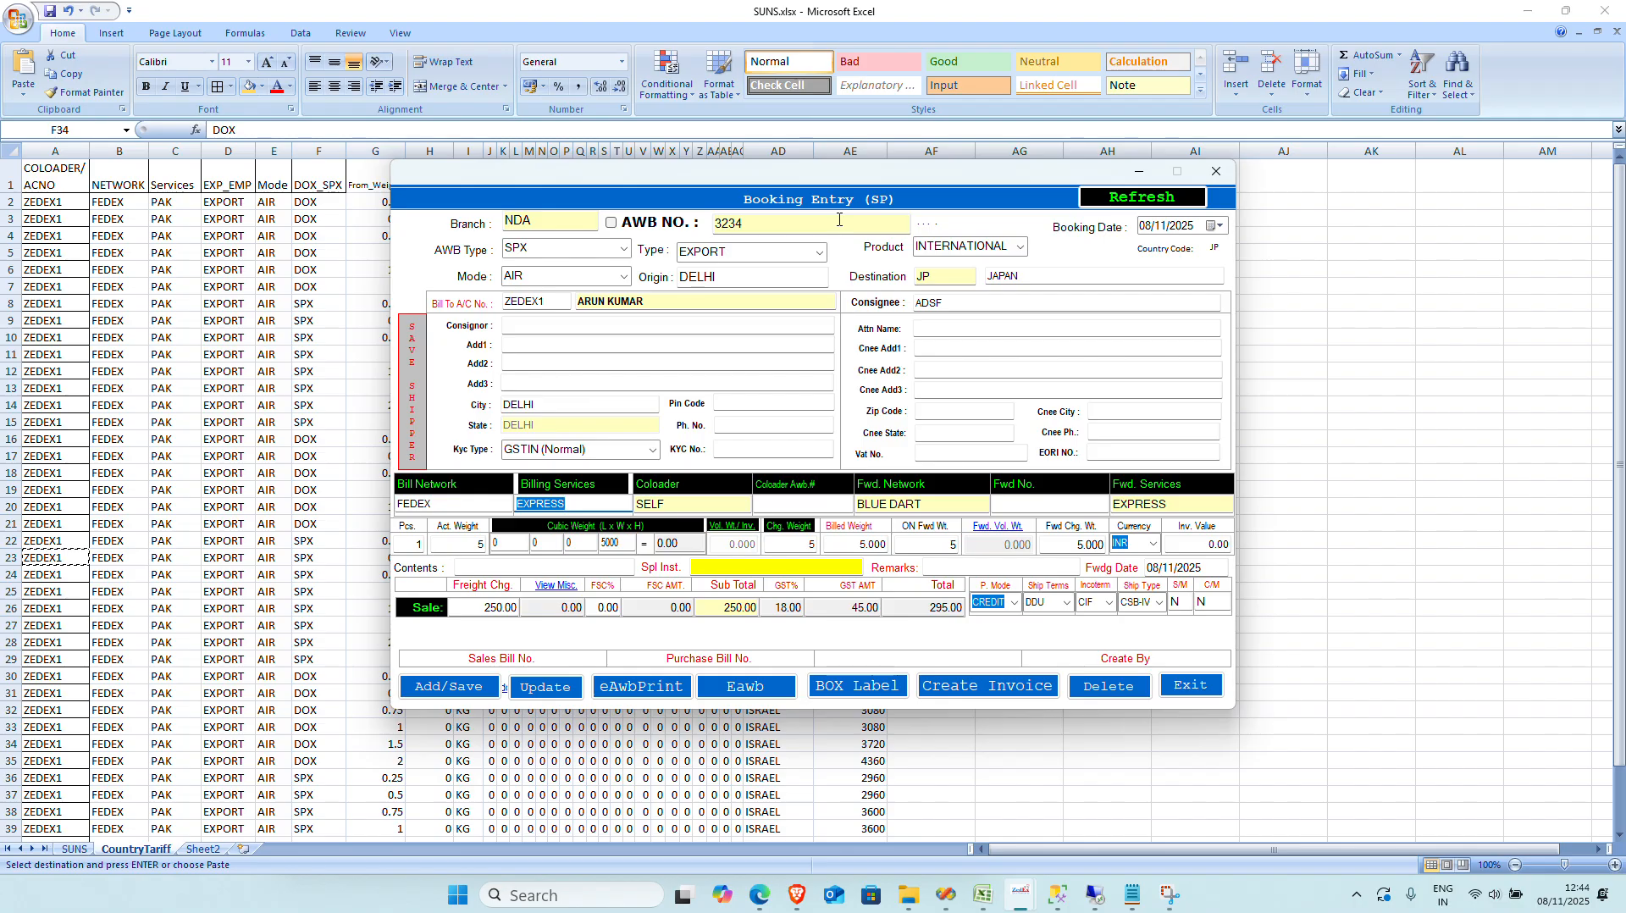
Step: Set the booking's billing service to PAK and its forwarding network to FEDEX
type("P")
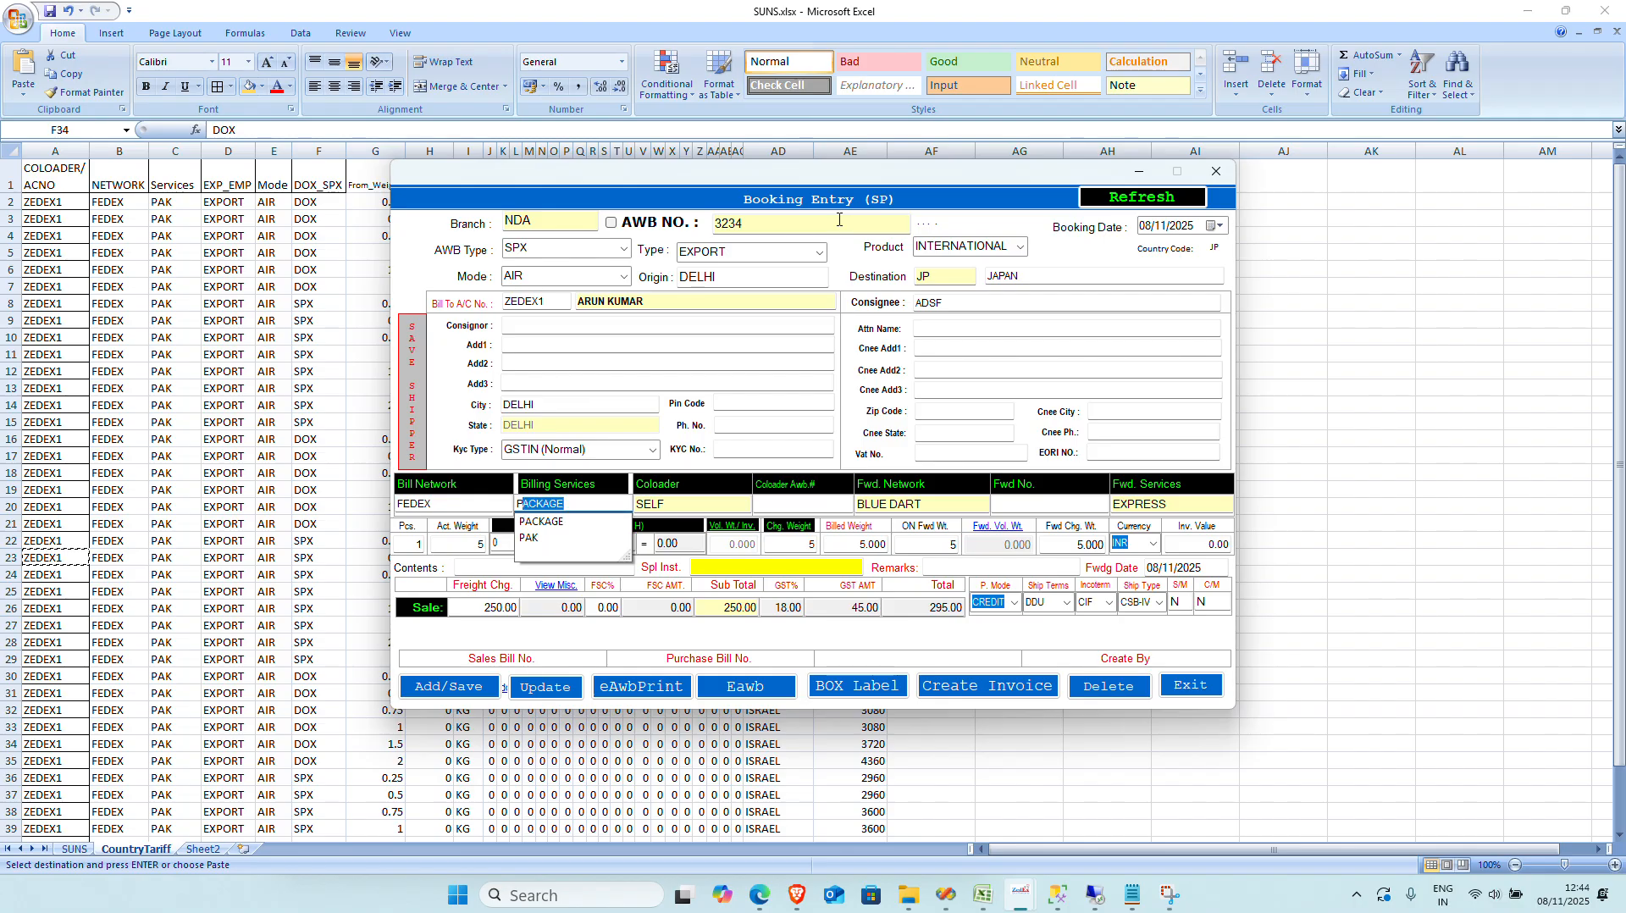
type("AK")
key("Return")
key("Return")
key("Return")
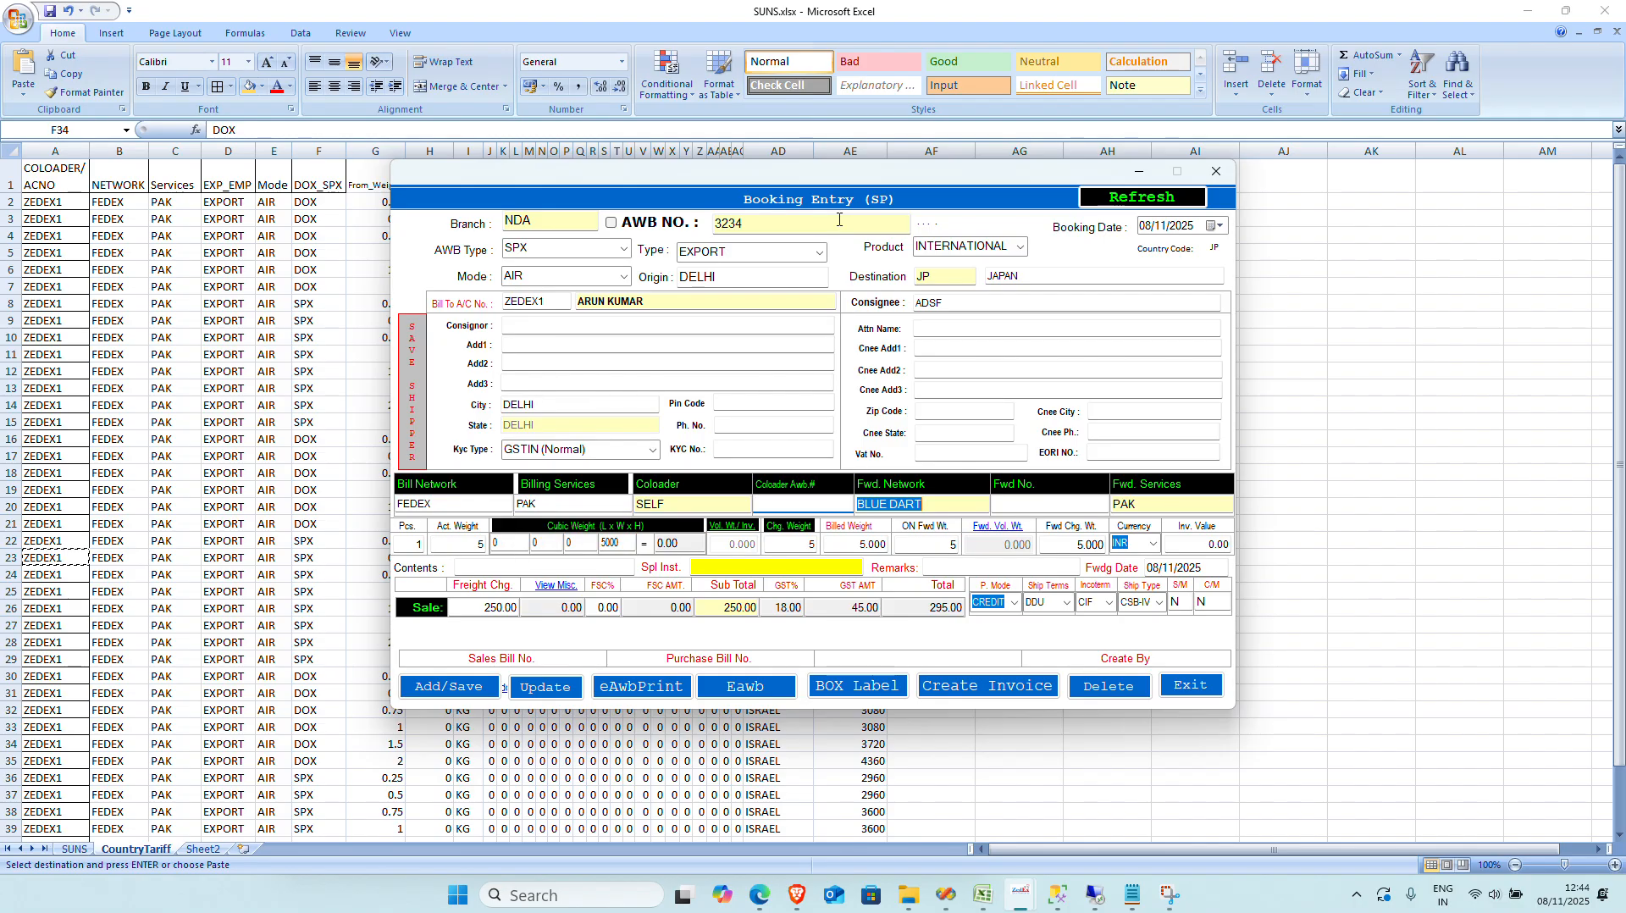
type("F")
key("Return")
key("Return")
key("Return")
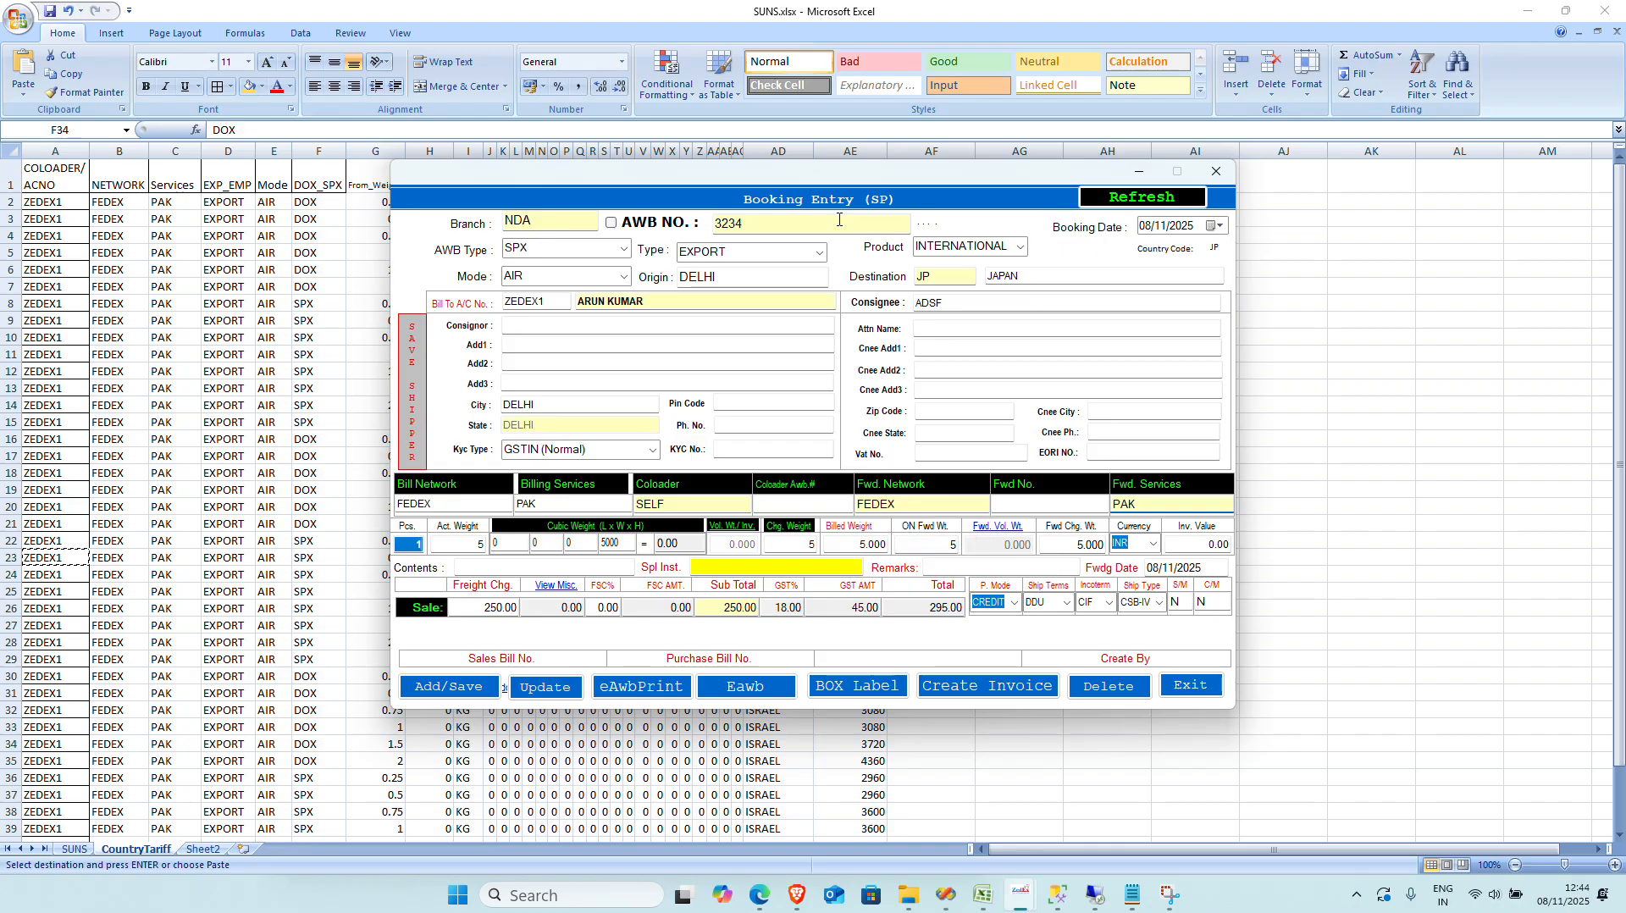
Step: Set the booking's actual weight to 2 and calculate the freight
key("Return")
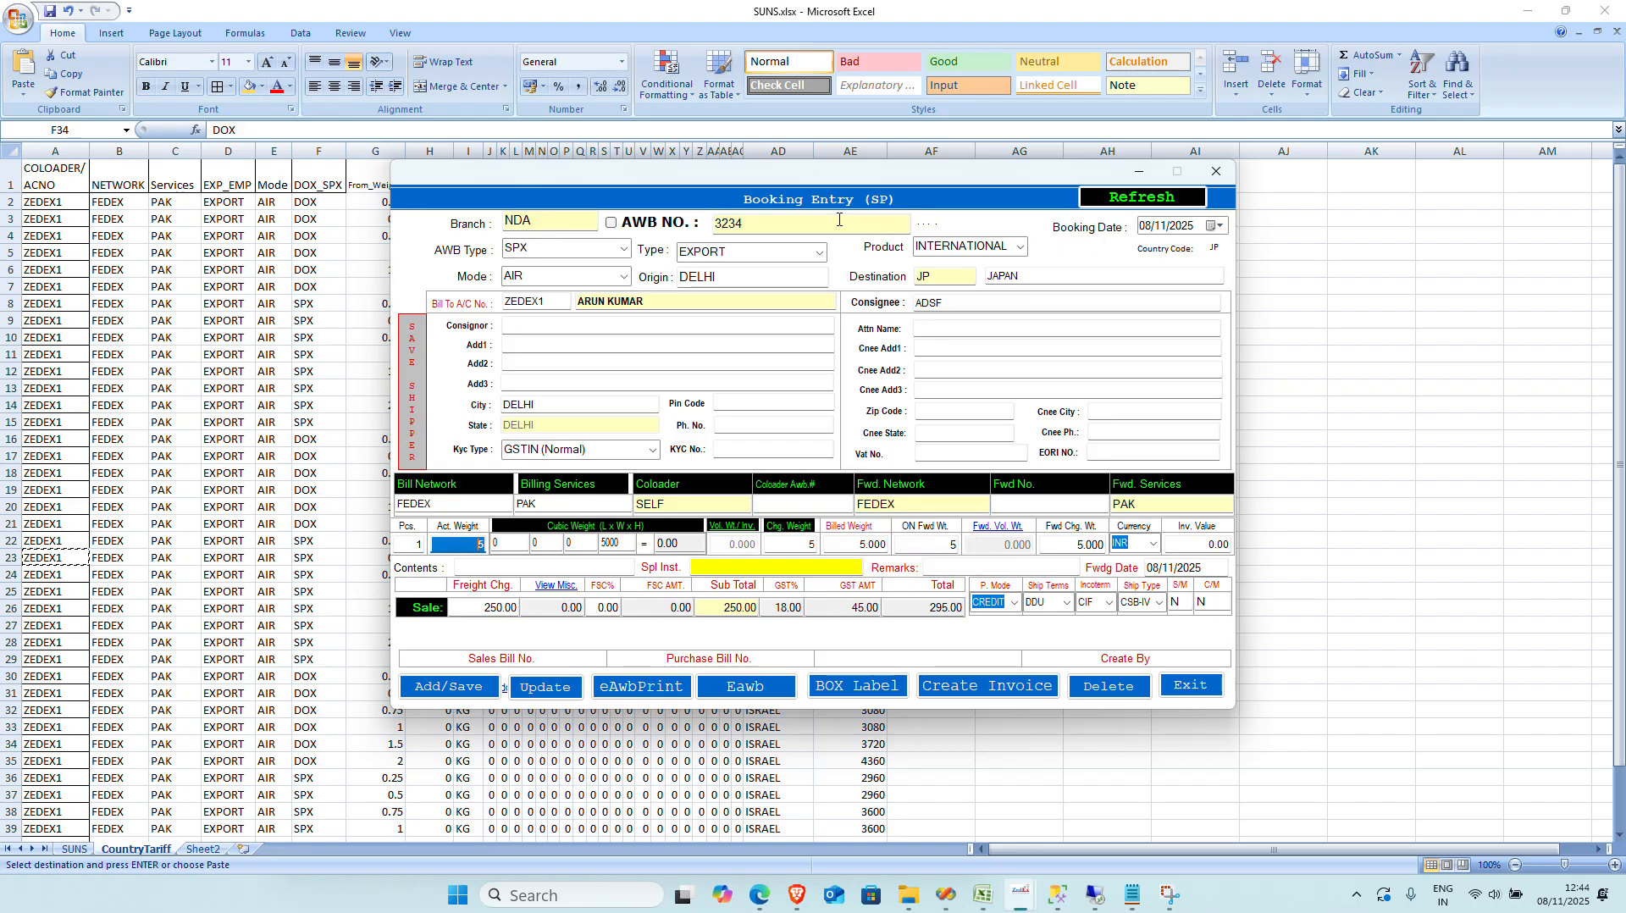
type("25")
key("Return")
key("Return")
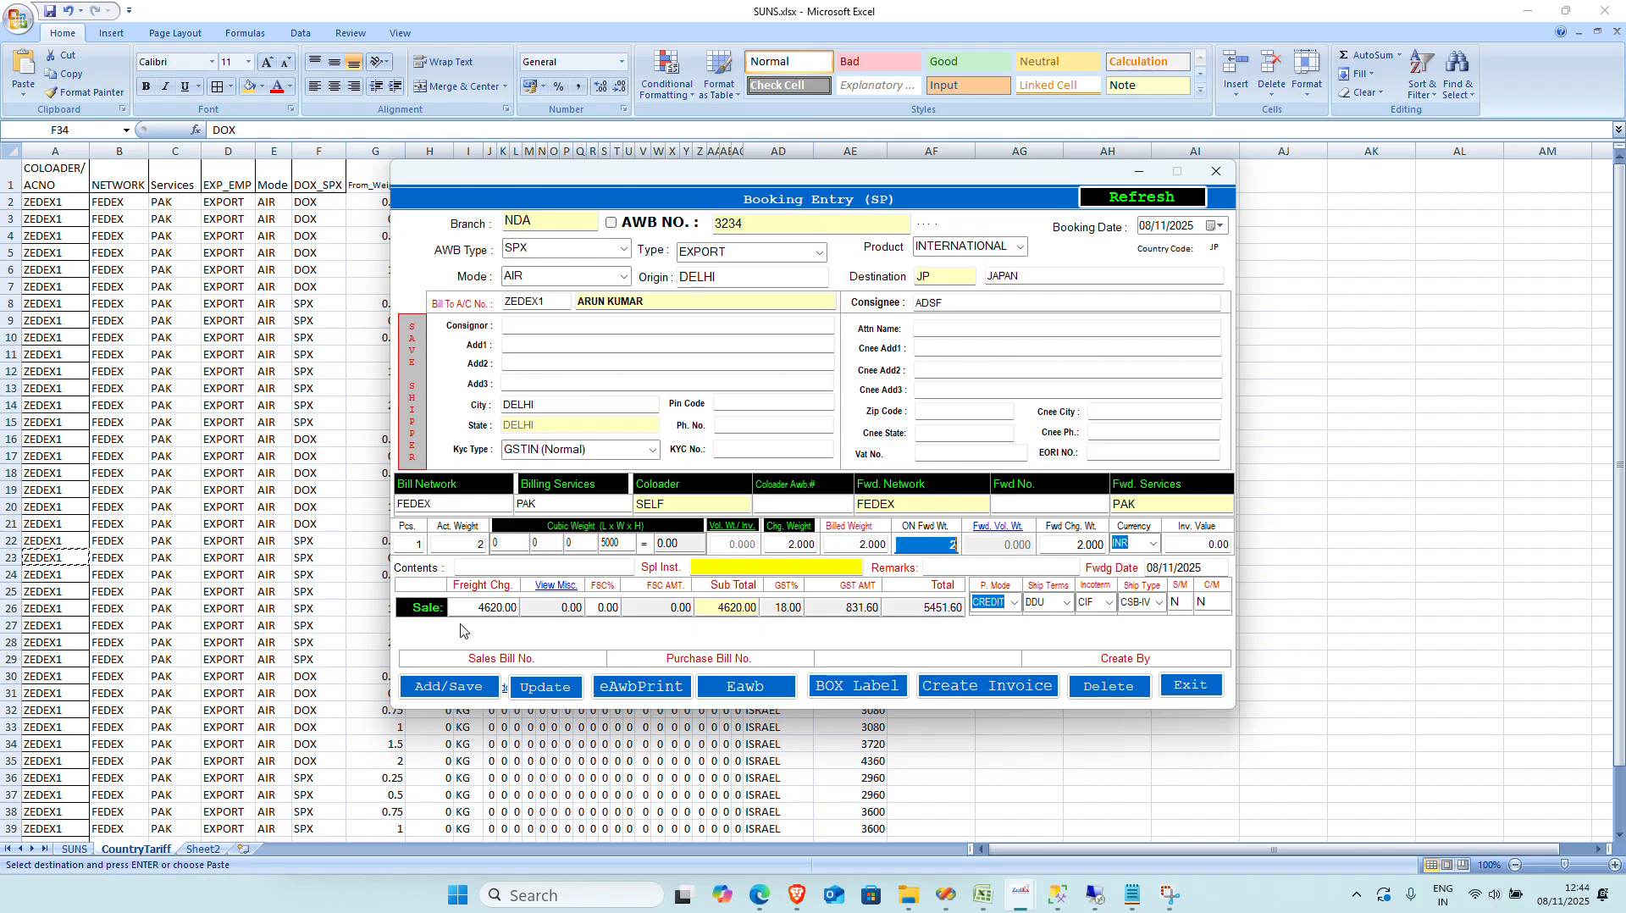
Step: Highlight the JAPAN SPX 2 kg row in the CountryTariff sheet with a yellow fill
key("alt+Tab")
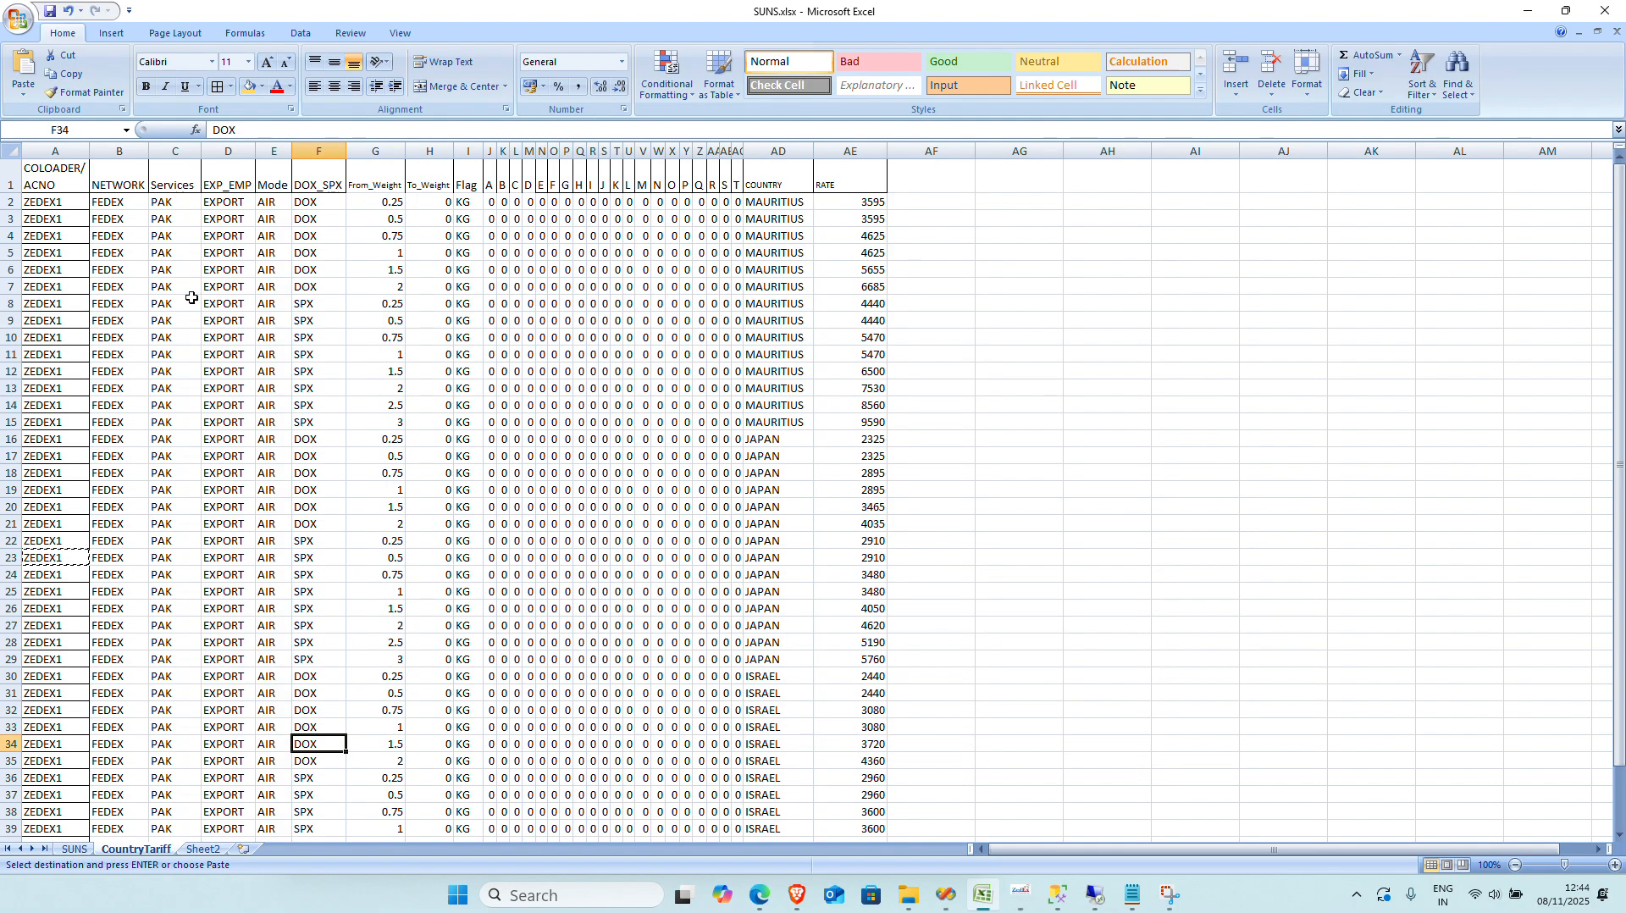
left_click_drag(386, 304, 392, 286)
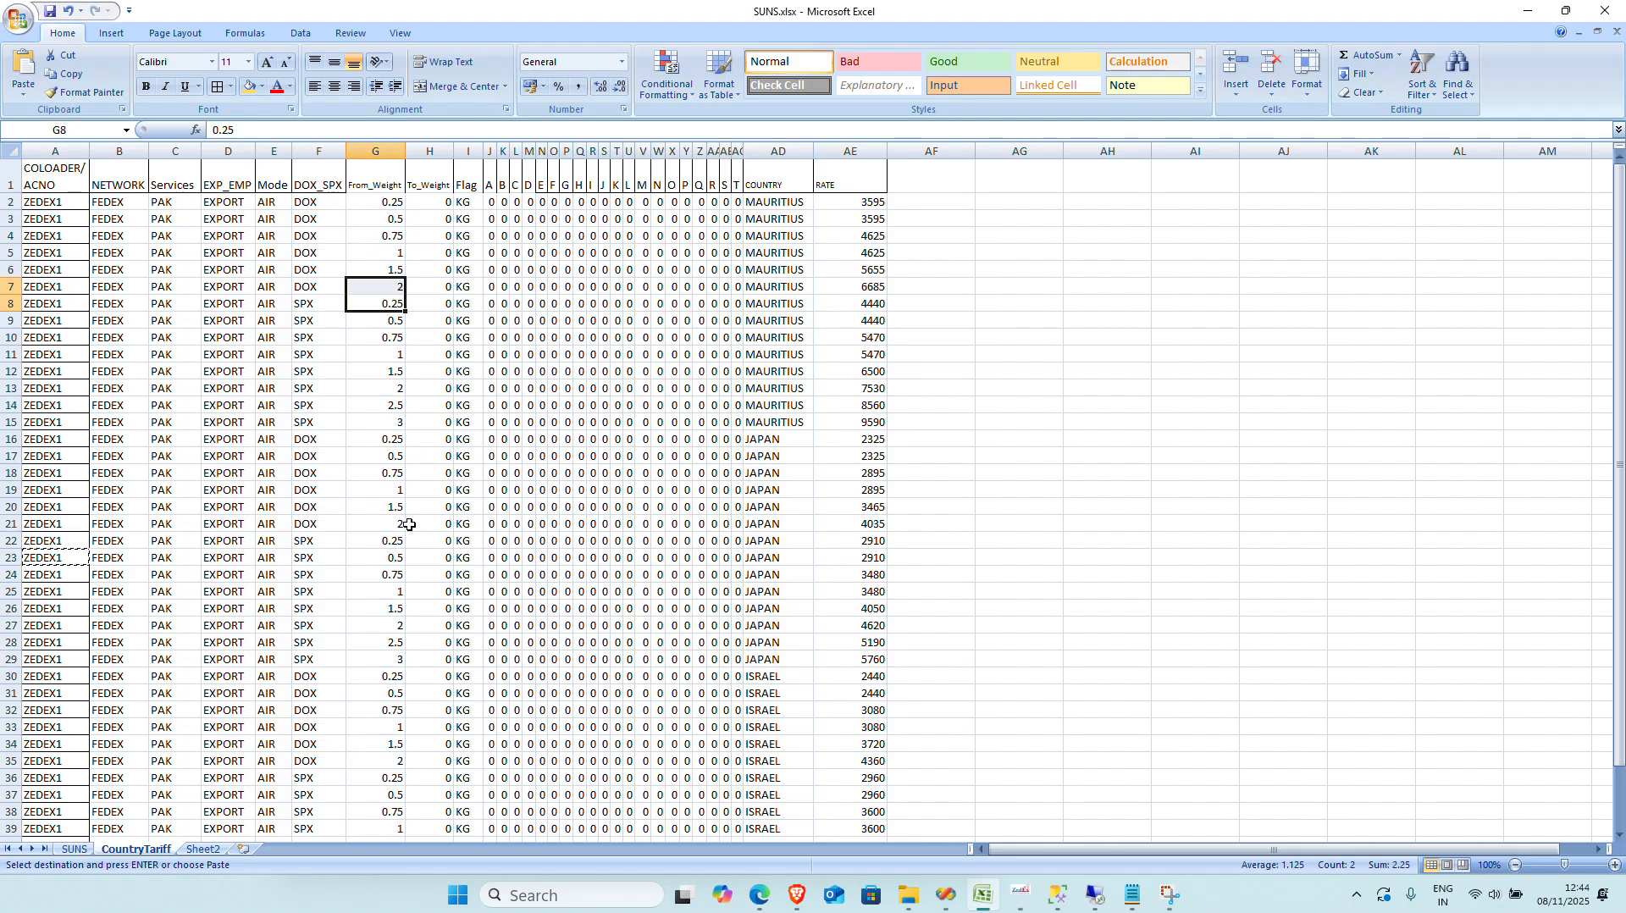
left_click_drag(398, 523, 864, 521)
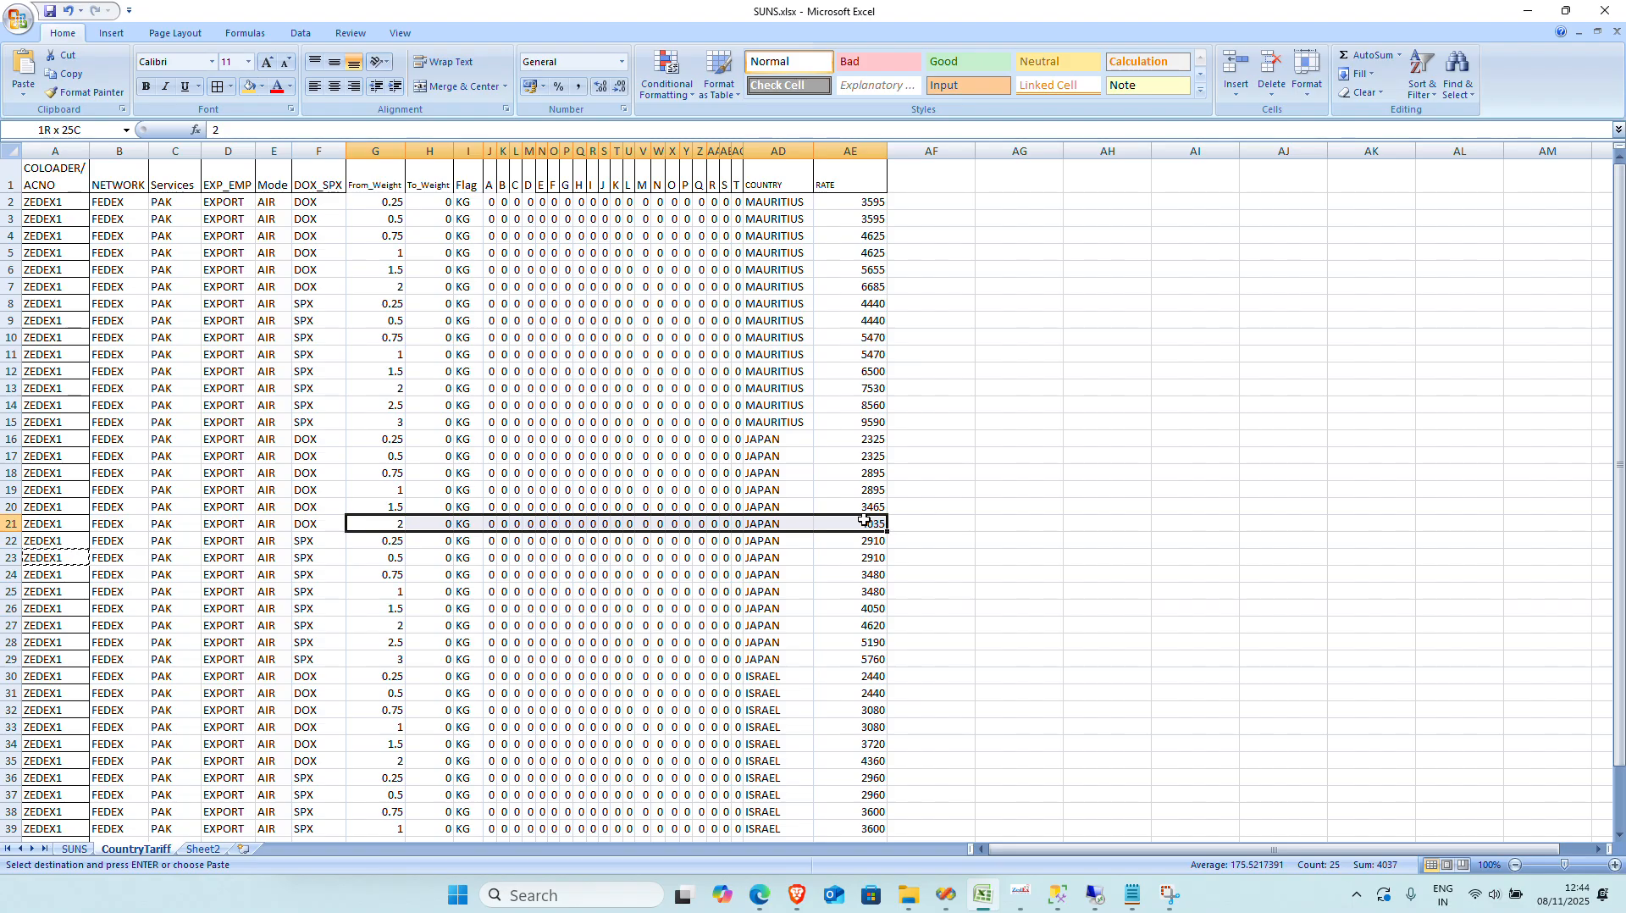
left_click_drag(864, 521, 864, 521)
left_click_drag(318, 625, 885, 626)
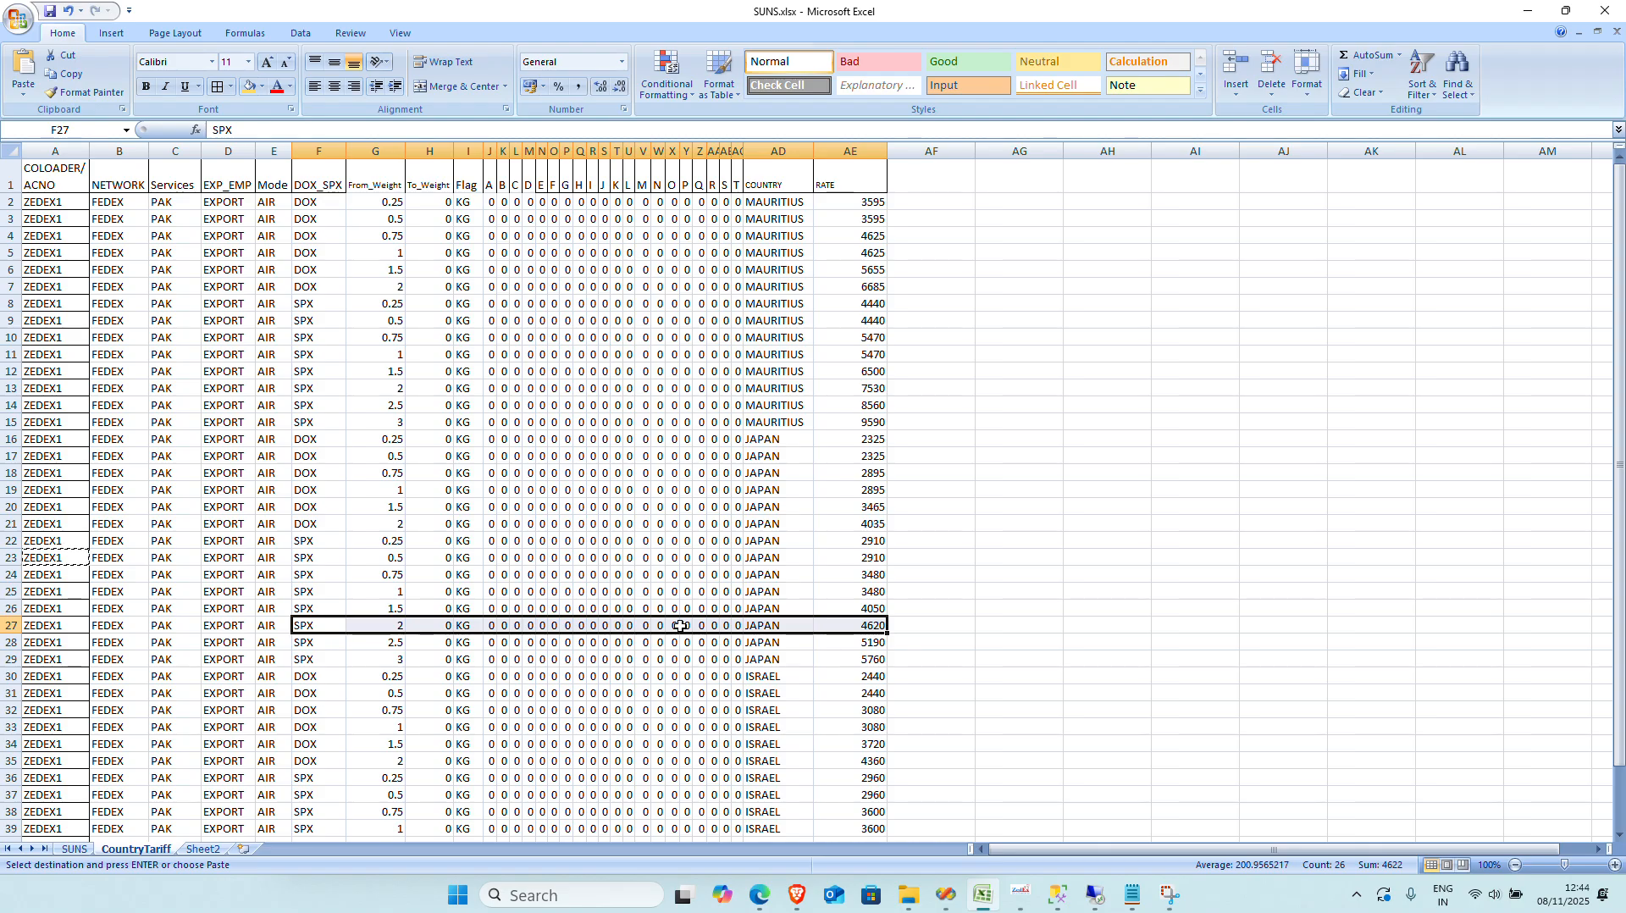
left_click(250, 86)
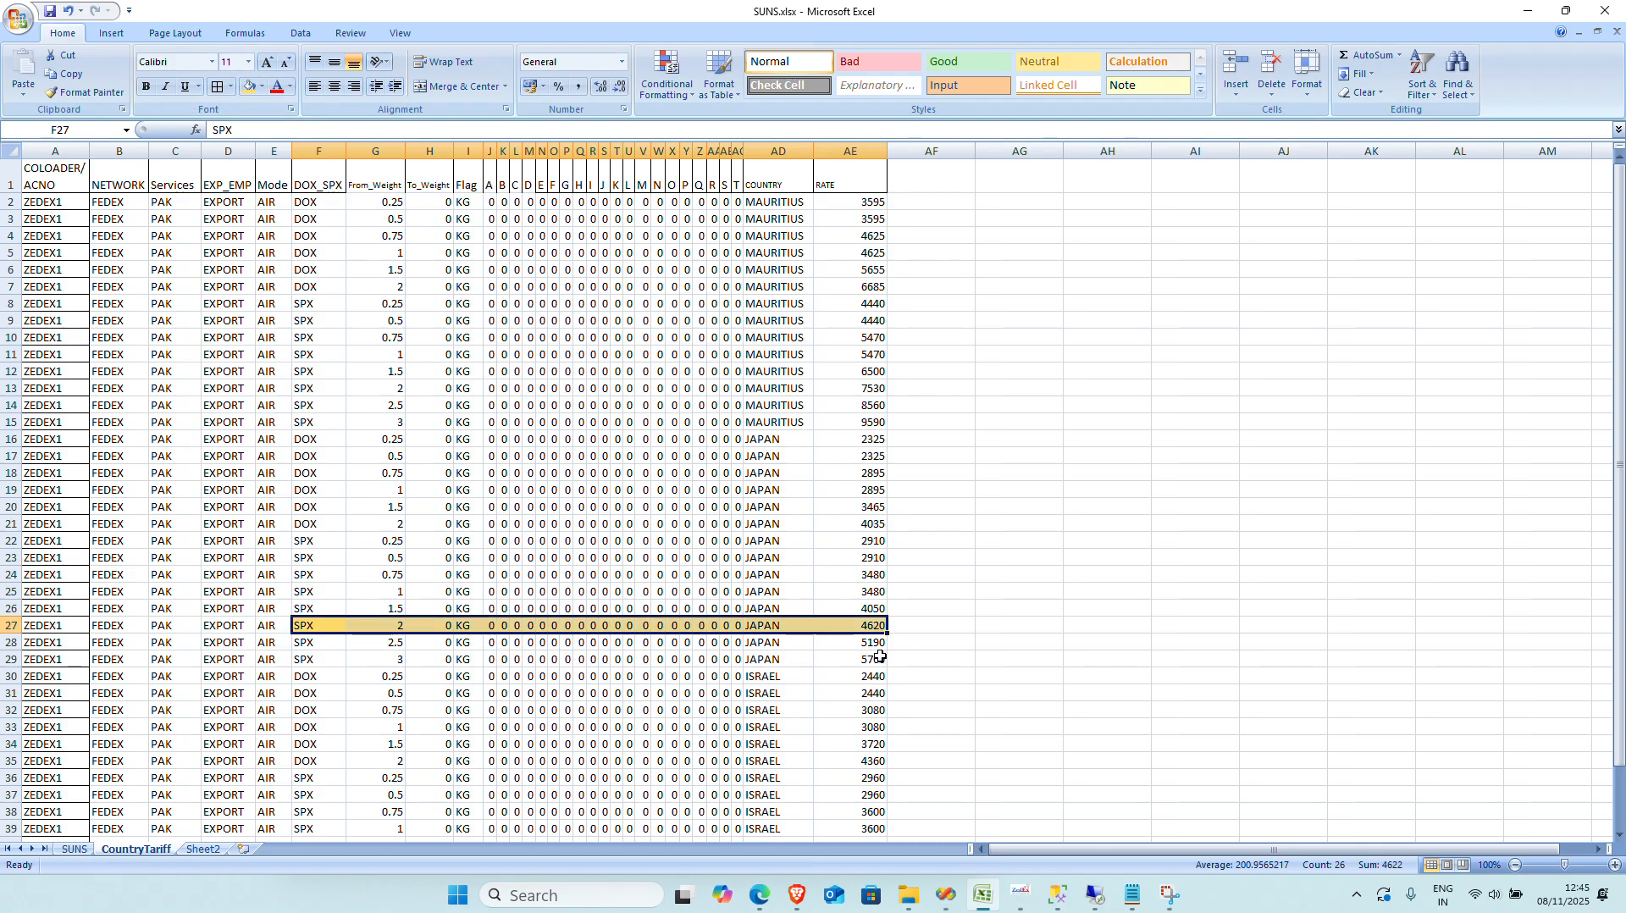
Step: Compare the highlighted JAPAN SPX rate with the freight charge and AWB type in Booking Entry
left_click(878, 628)
key("alt+Tab")
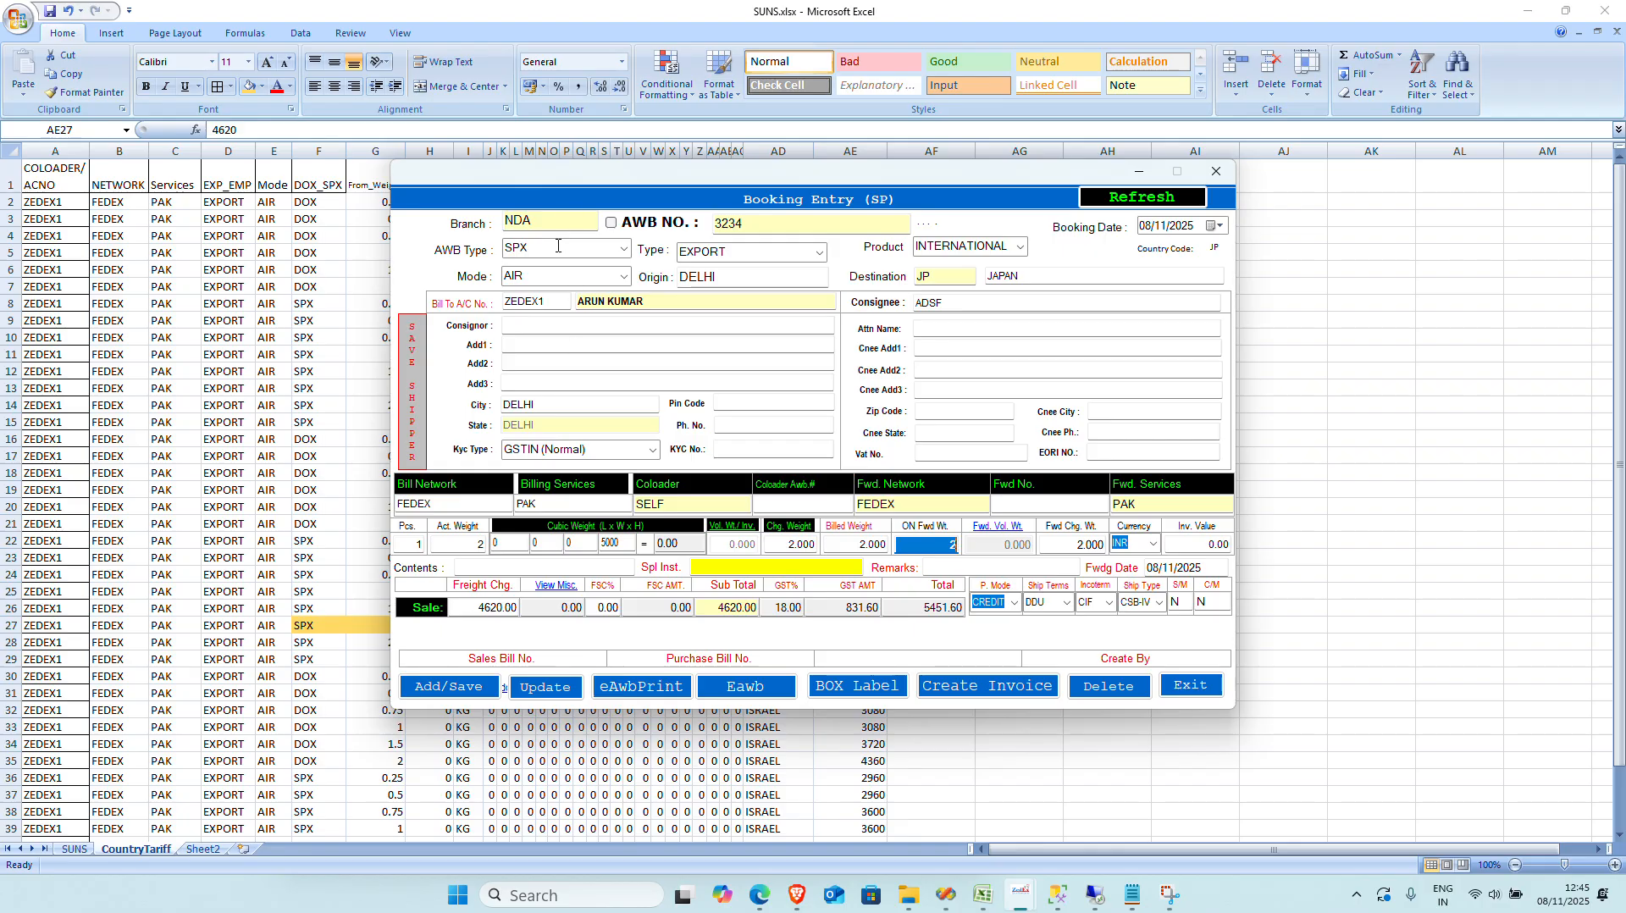
key("Tab")
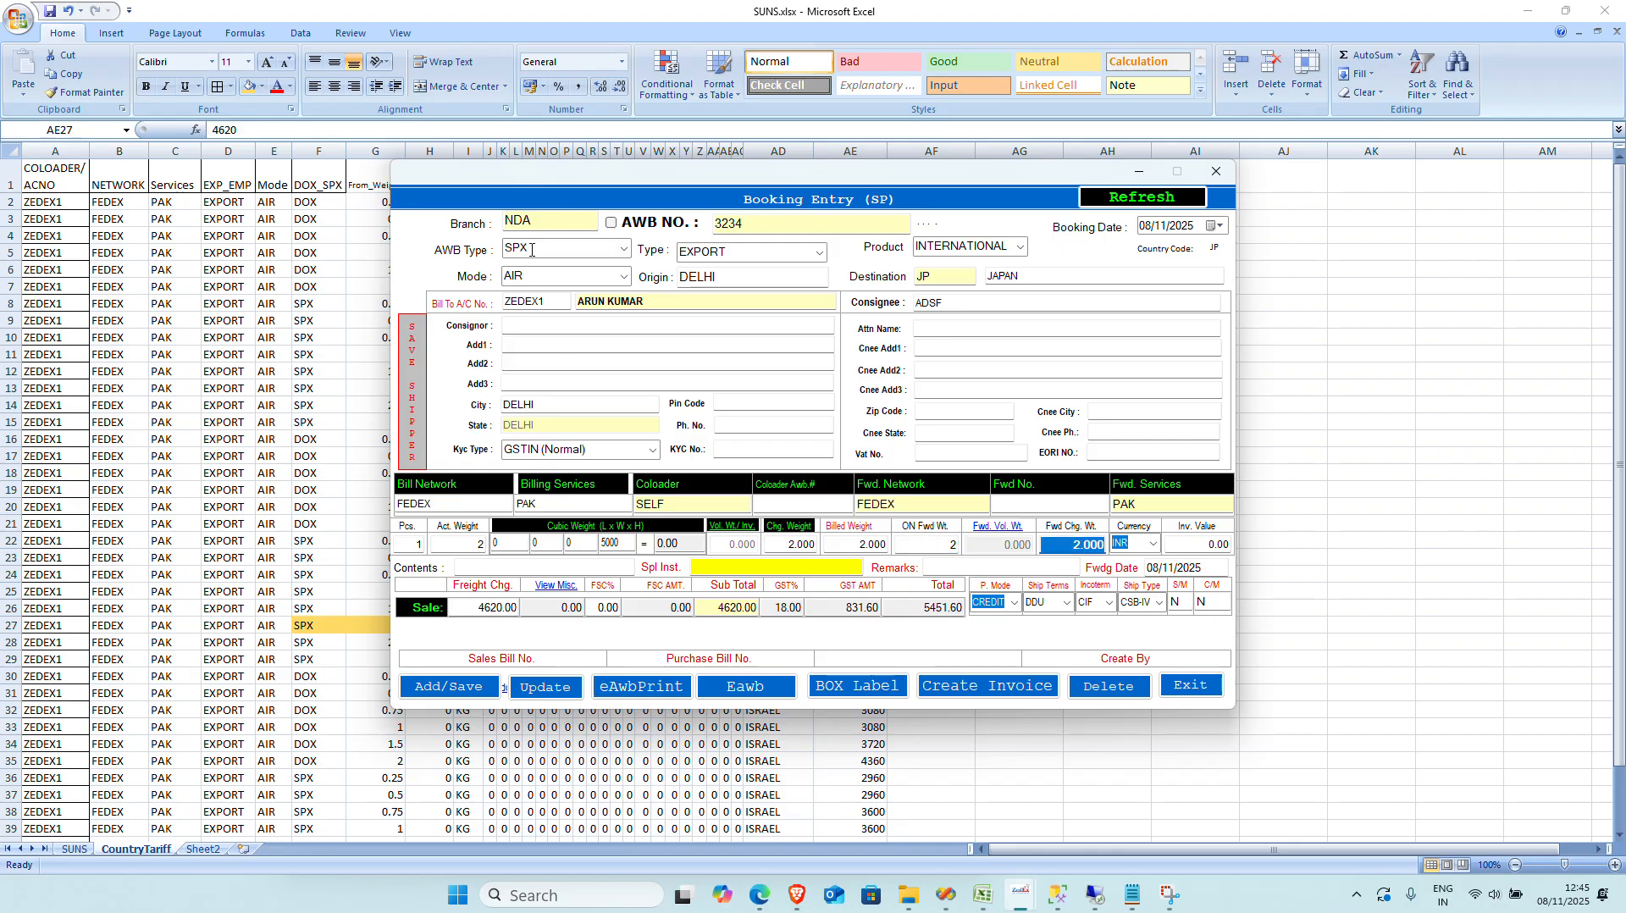
left_click(532, 250)
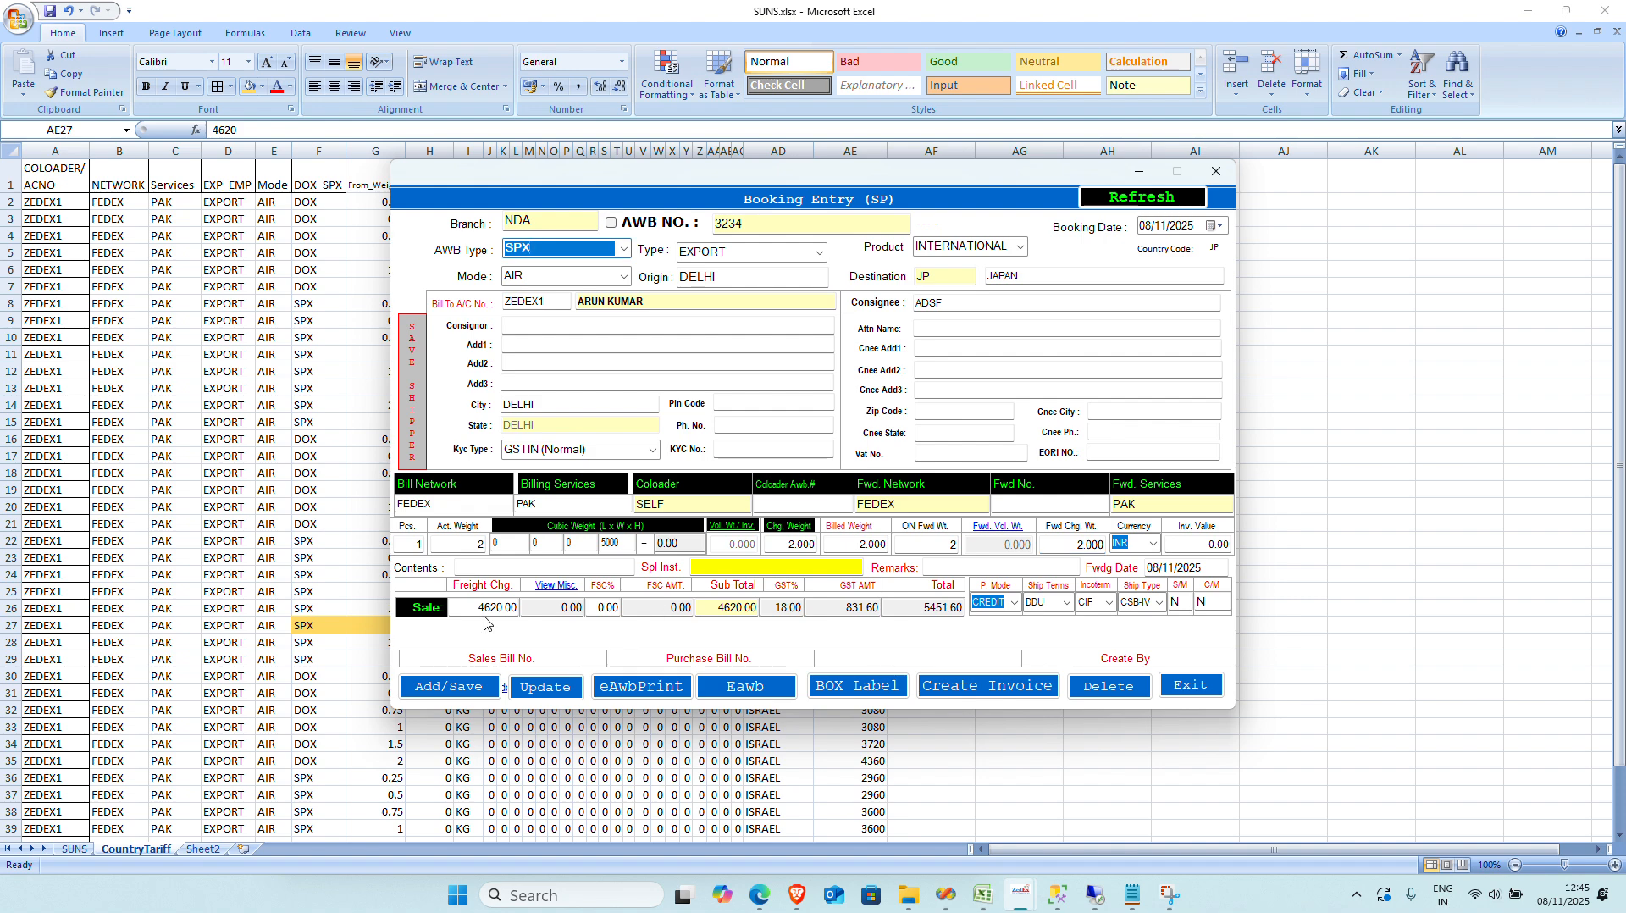
scroll(405, 796, "down", 3)
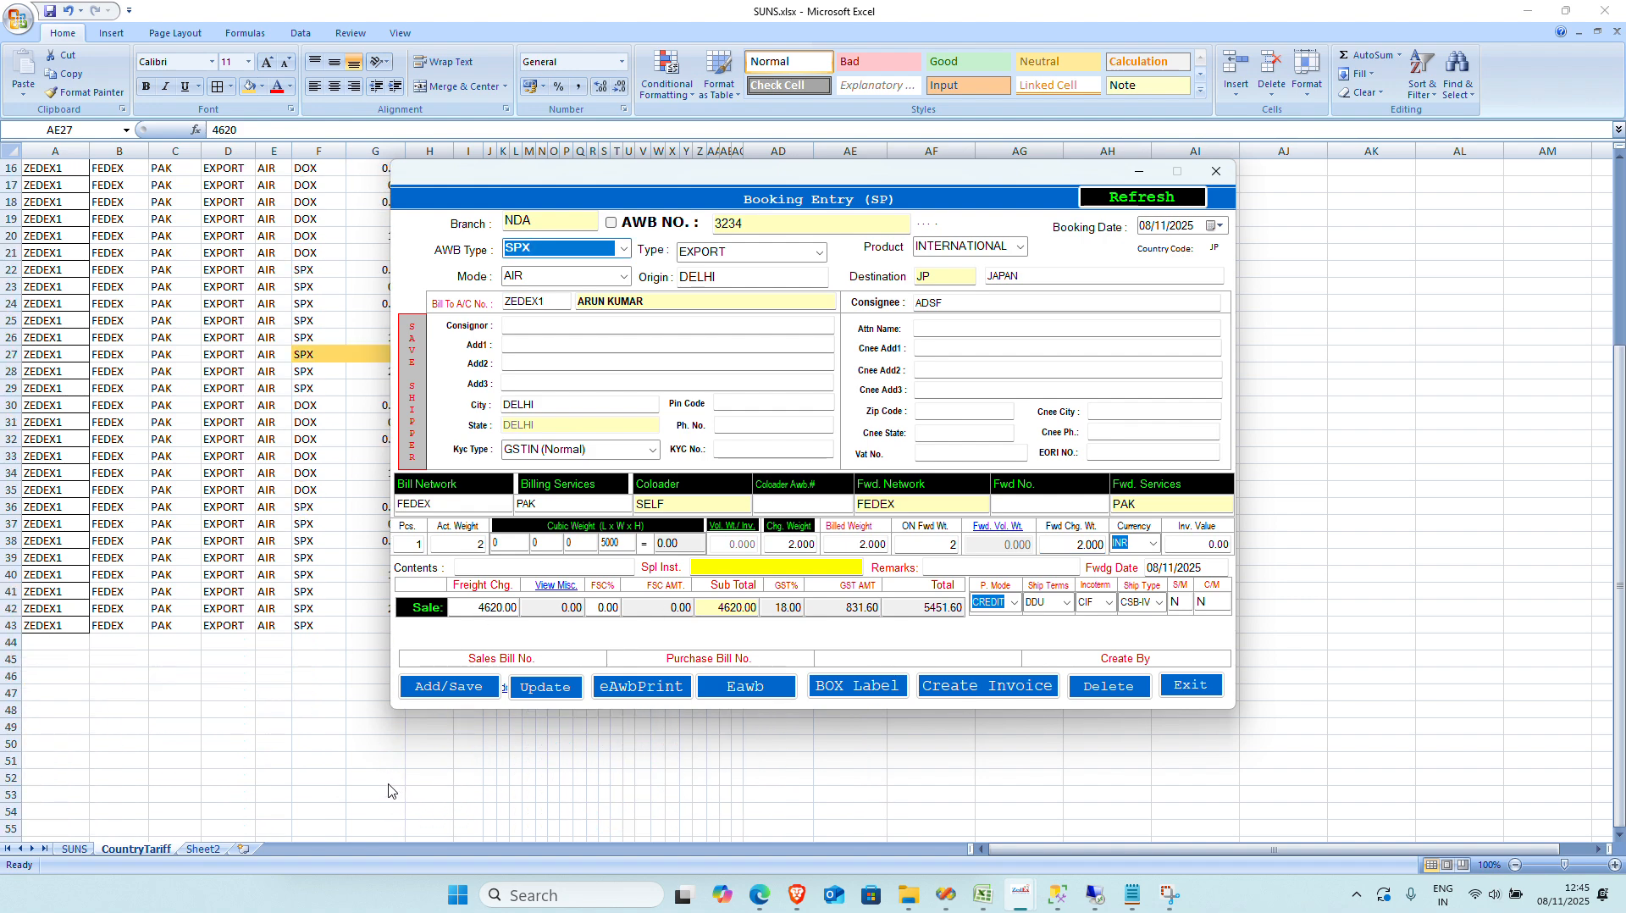
Step: Look through the JAPAN and ISRAEL rates in the CountryTariff sheet
key("alt+Tab")
scroll(724, 593, "up", 1)
scroll(720, 572, "up", 2)
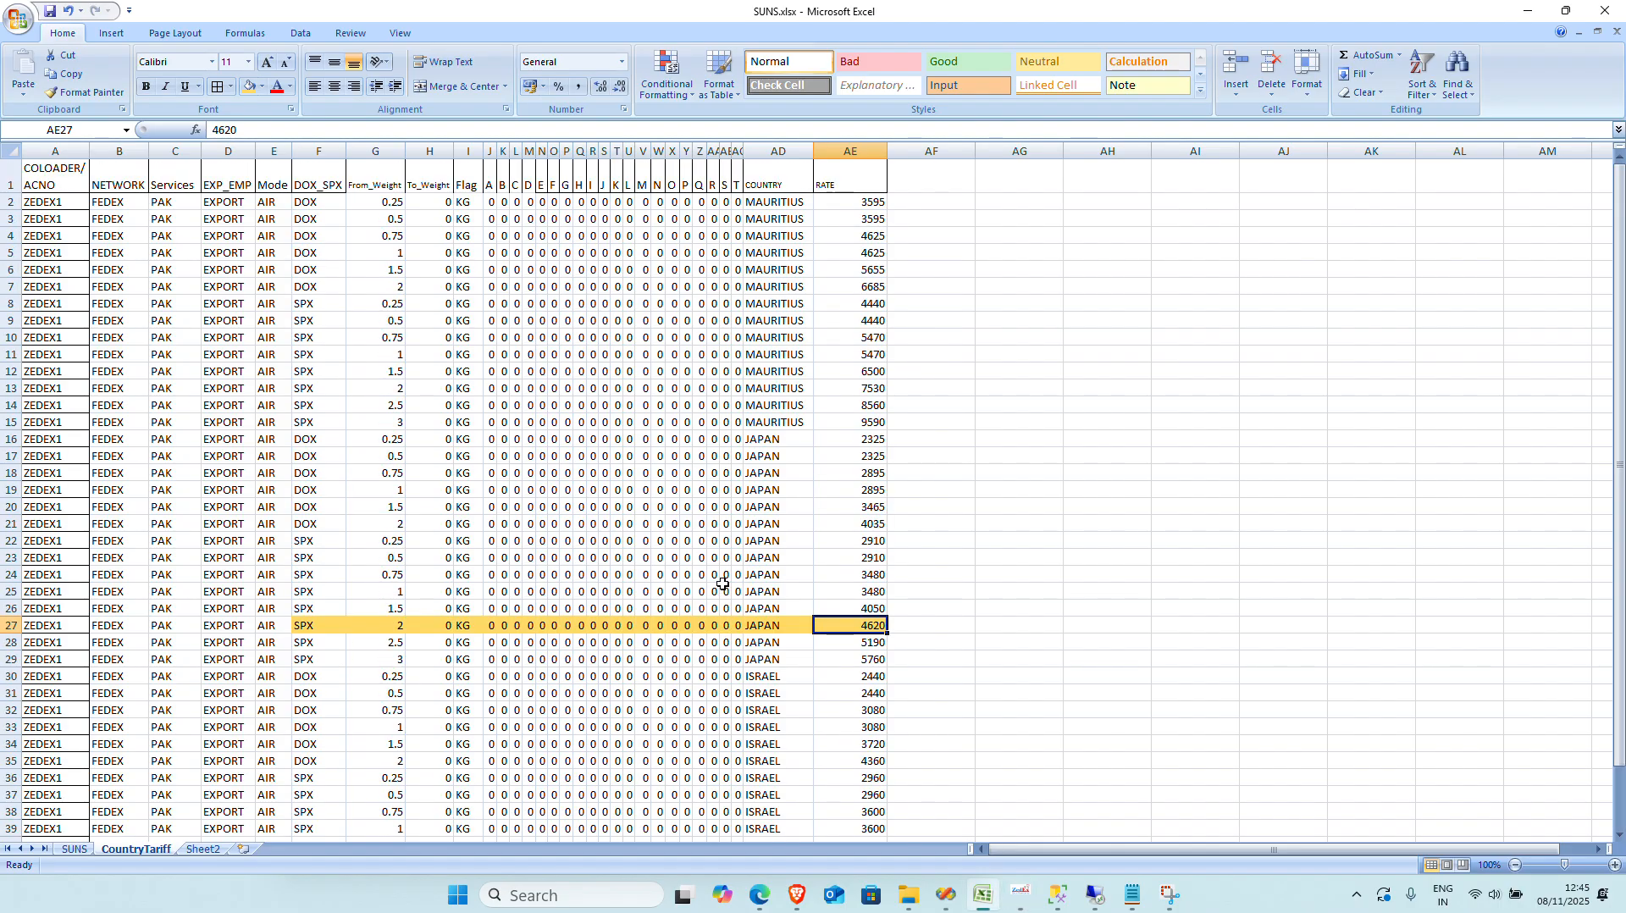
scroll(744, 529, "down", 3)
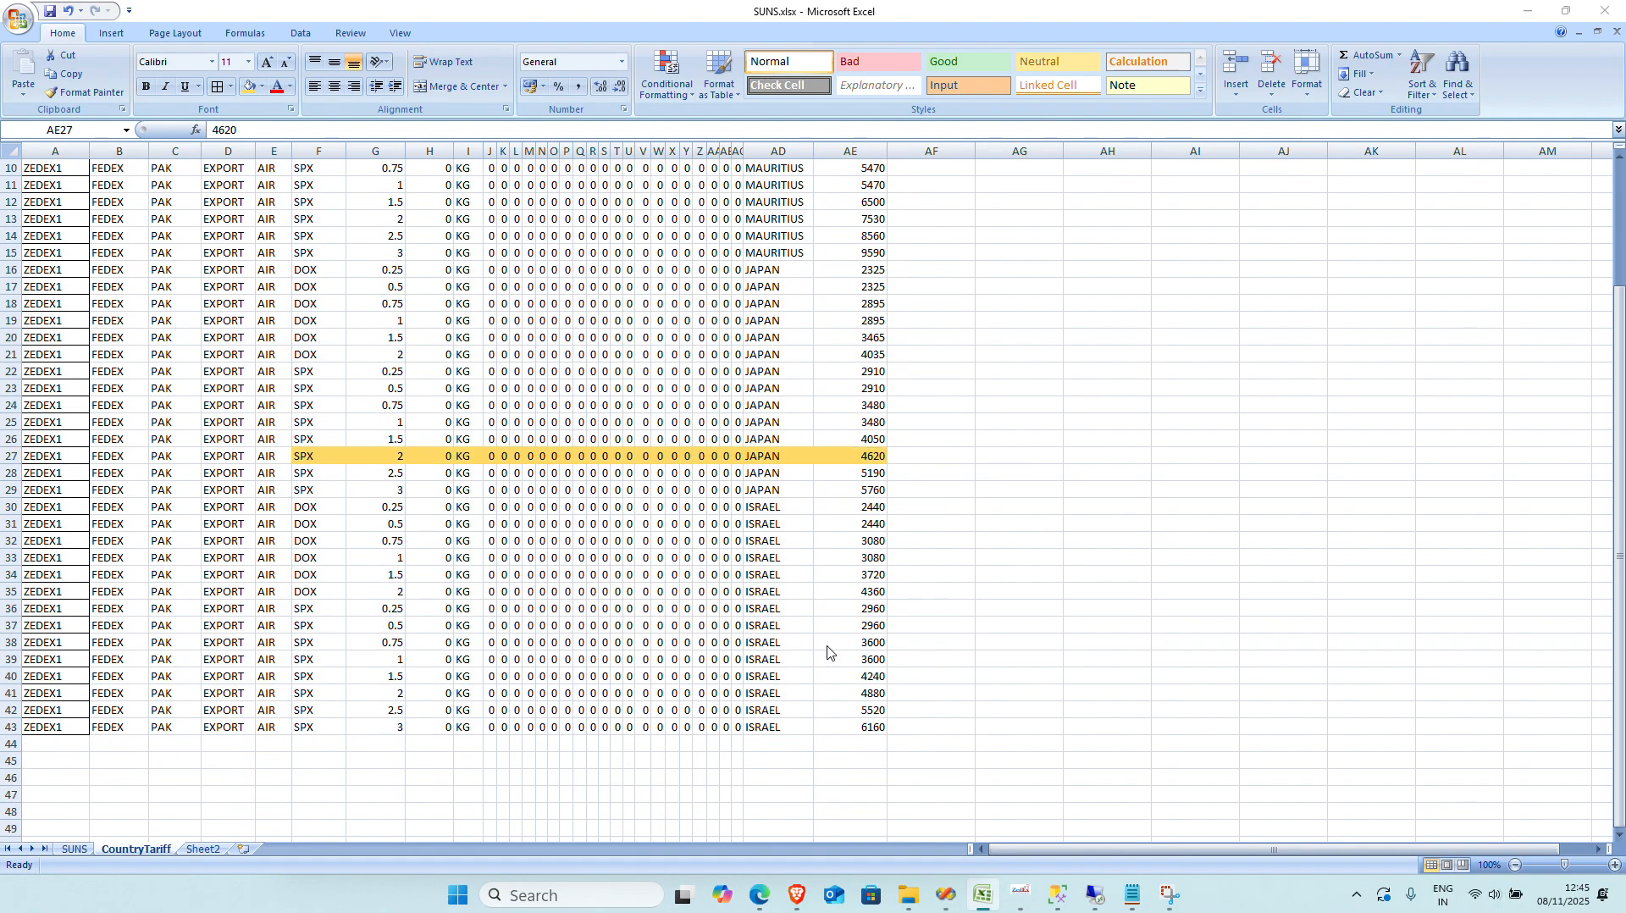
Step: Switch to Booking Entry and change the shipment's destination to ISRAEL
key("alt+Tab")
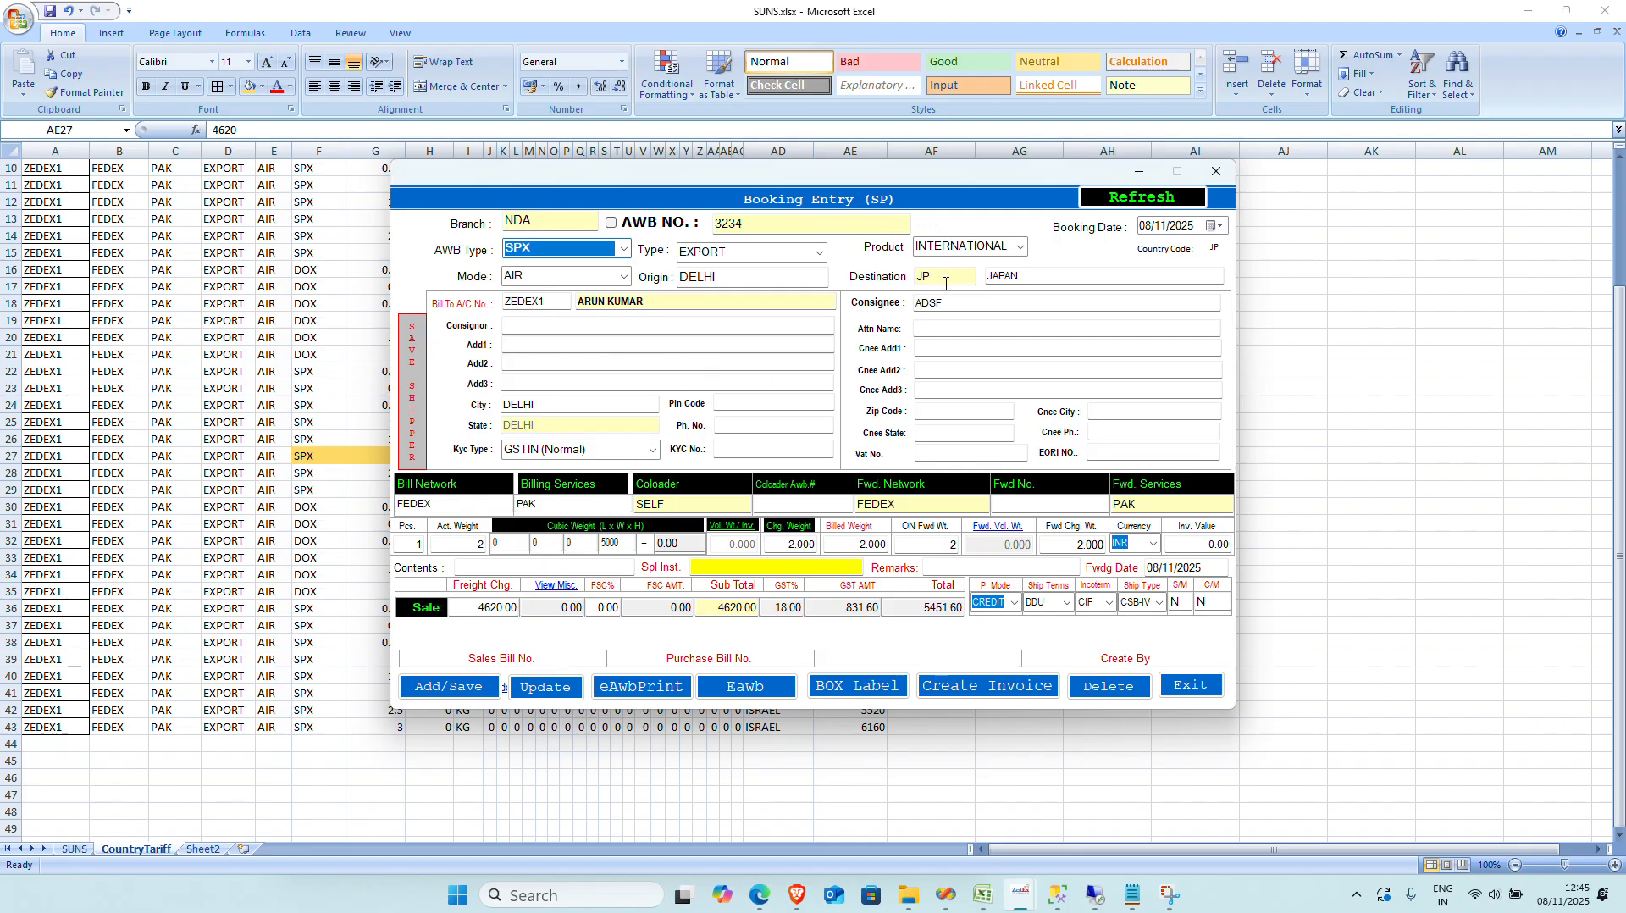
left_click(1037, 277)
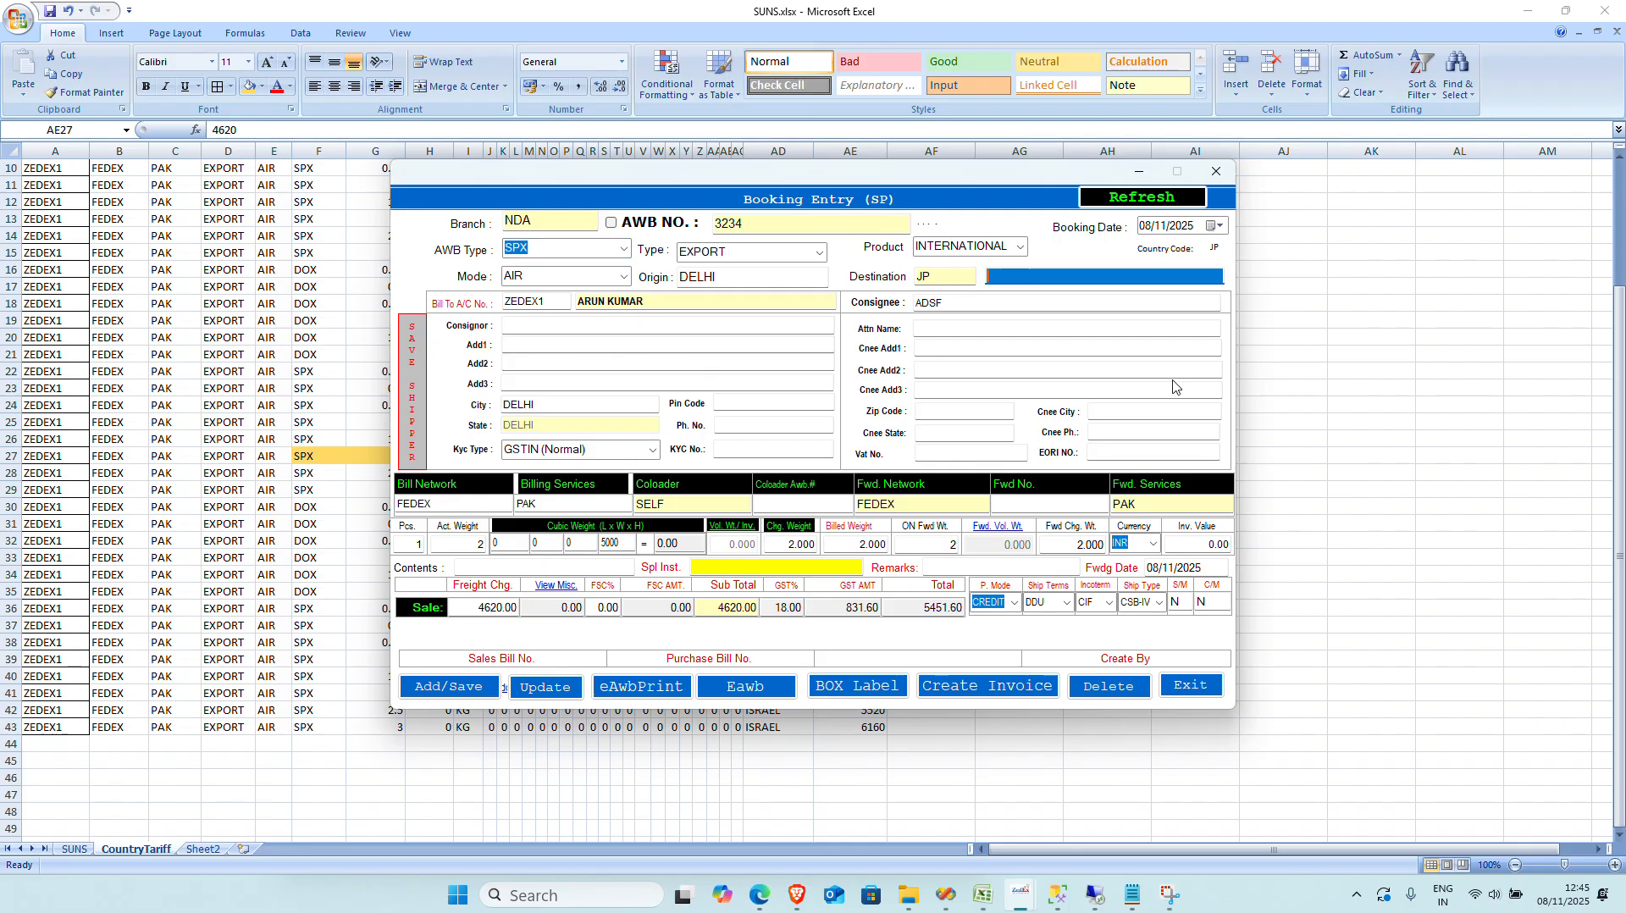
type("ISRAEL")
key("Return")
key("Return")
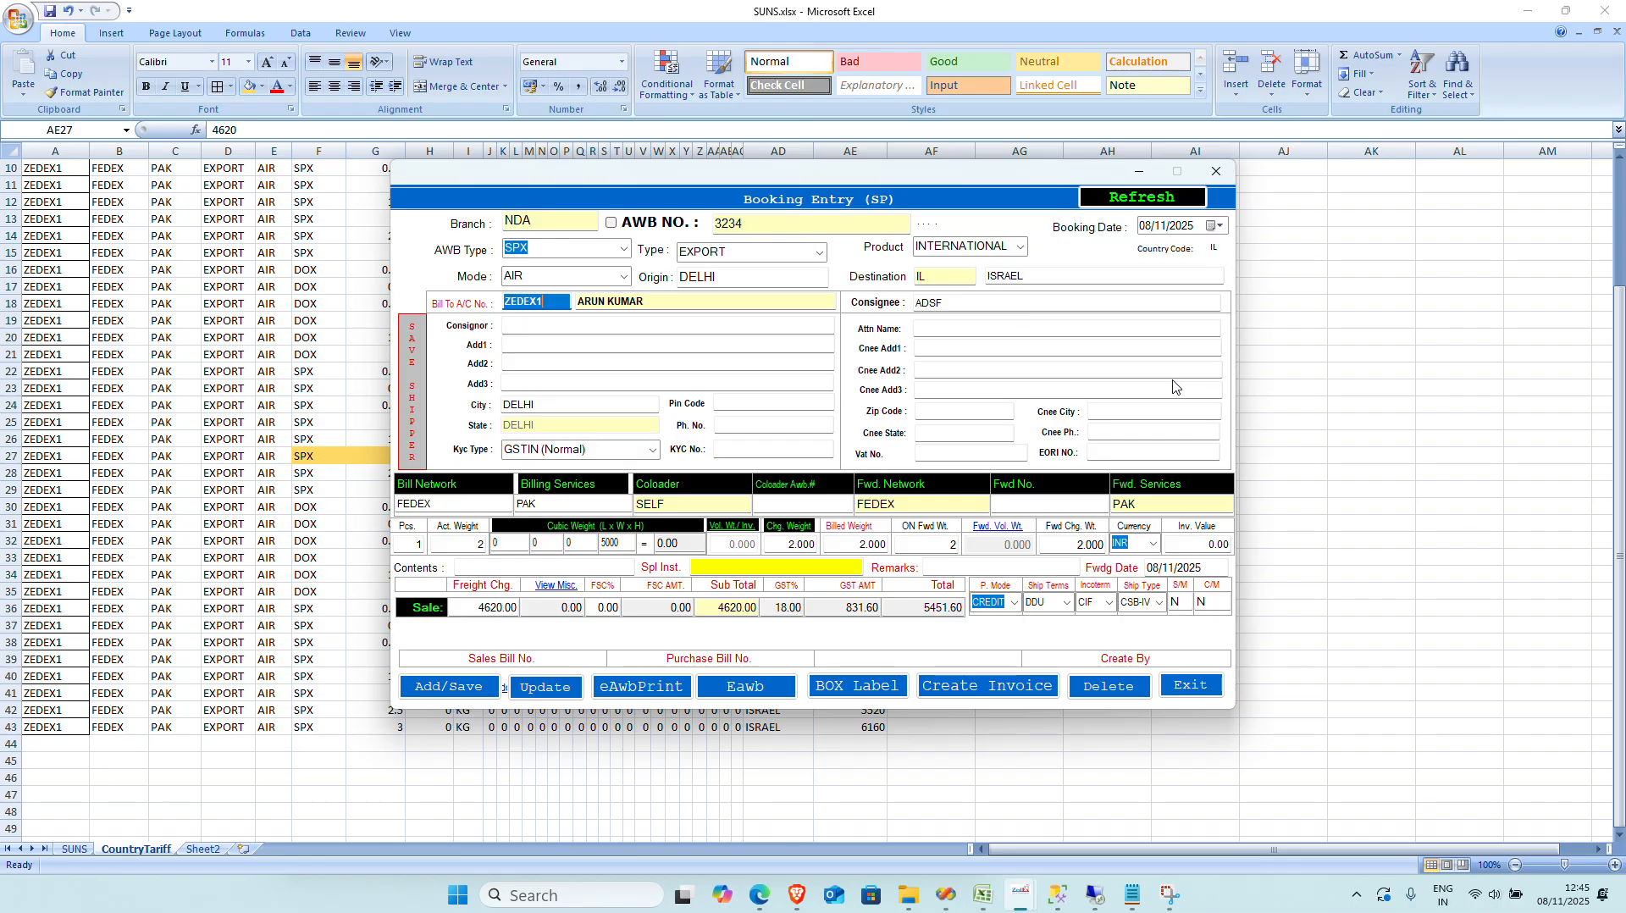
Step: Advance through the customer, consignee, network and weight fields unchanged to recalculate the freight for ISRAEL
key("BackSpace")
key("Return")
key("Return")
key("Return")
key("Return")
key("Return")
key("Return")
key("Return")
key("Return")
key("Return")
key("Return")
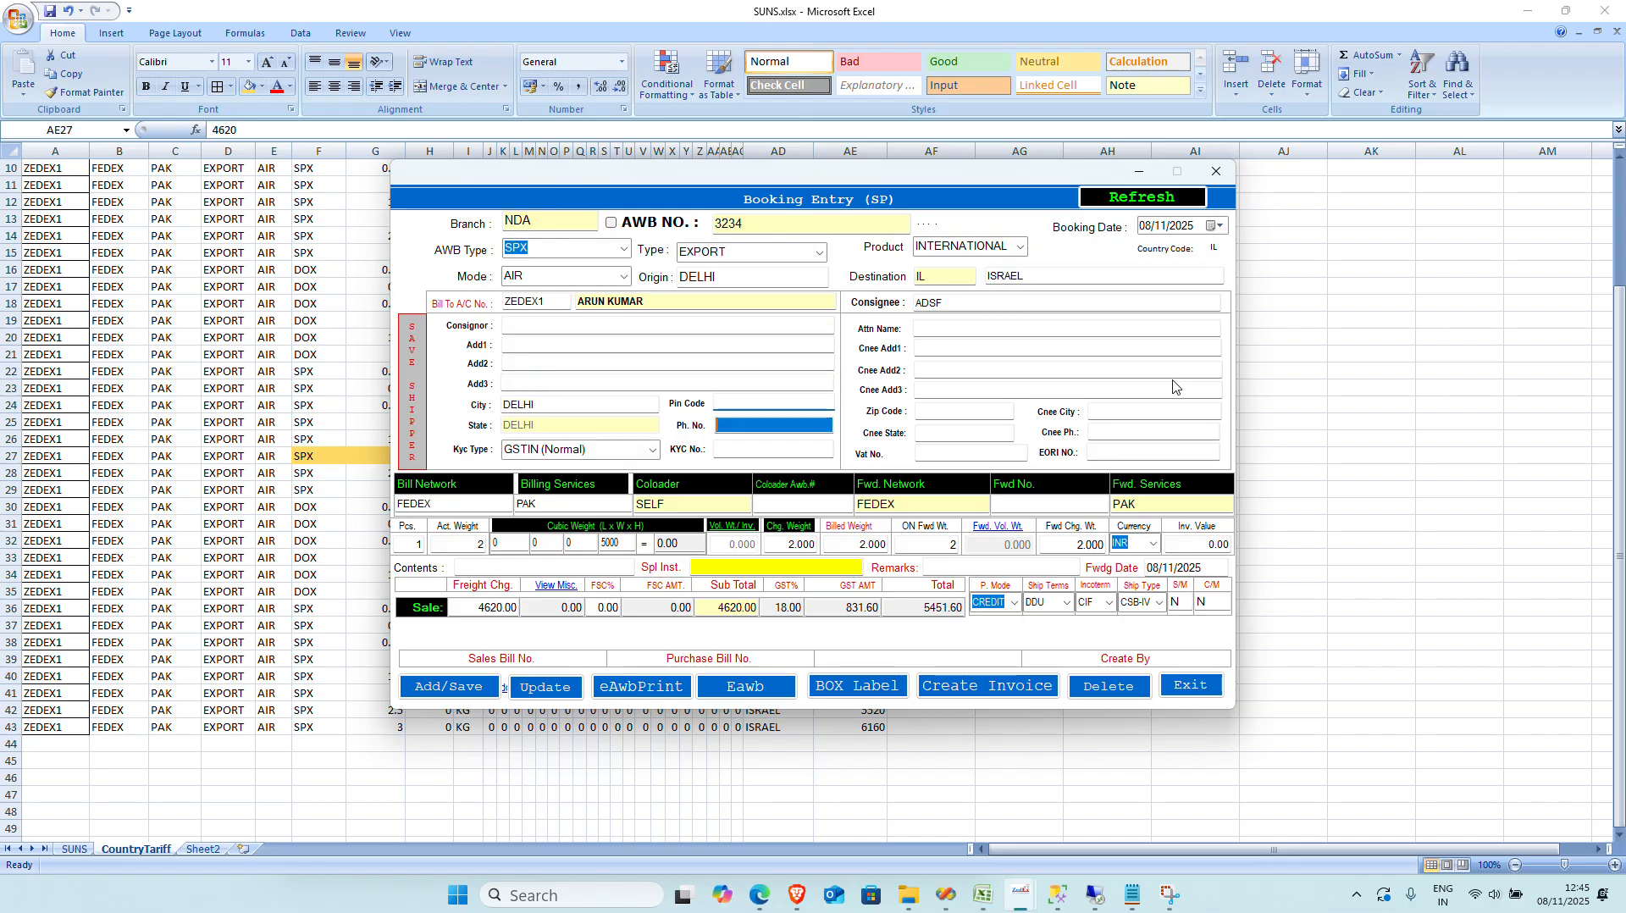
key("Return")
key("Return")
key("Return")
key("Return")
key("Return")
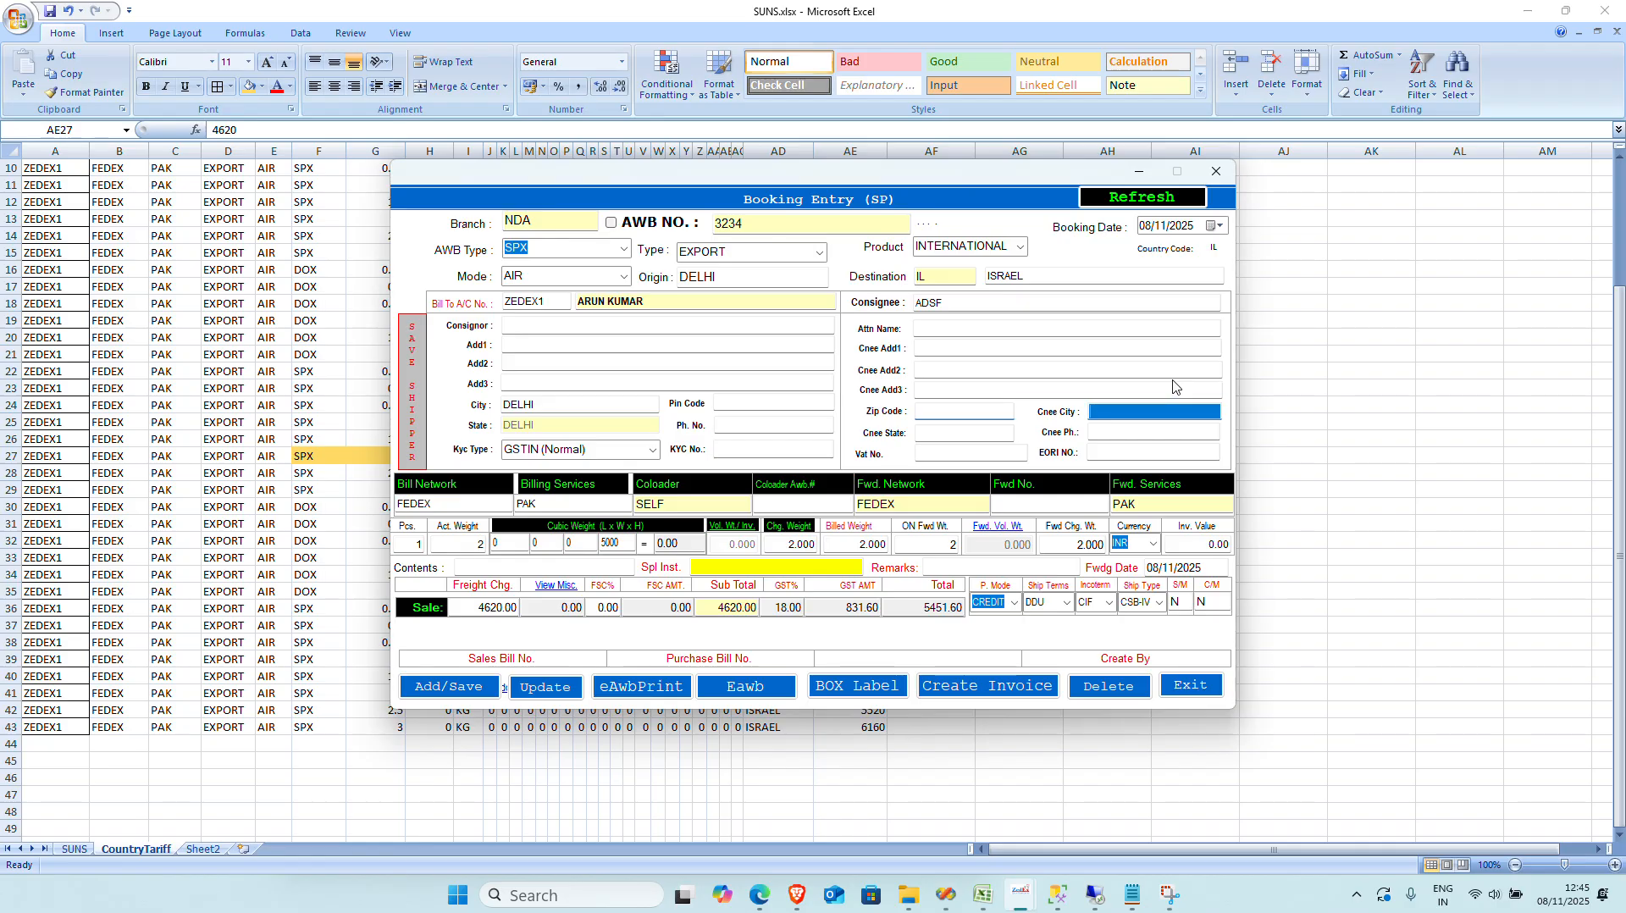
key("Return")
key("Return")
key("Return")
key("Return")
key("Return")
key("Return")
key("Return")
key("Return")
key("Return")
key("Return")
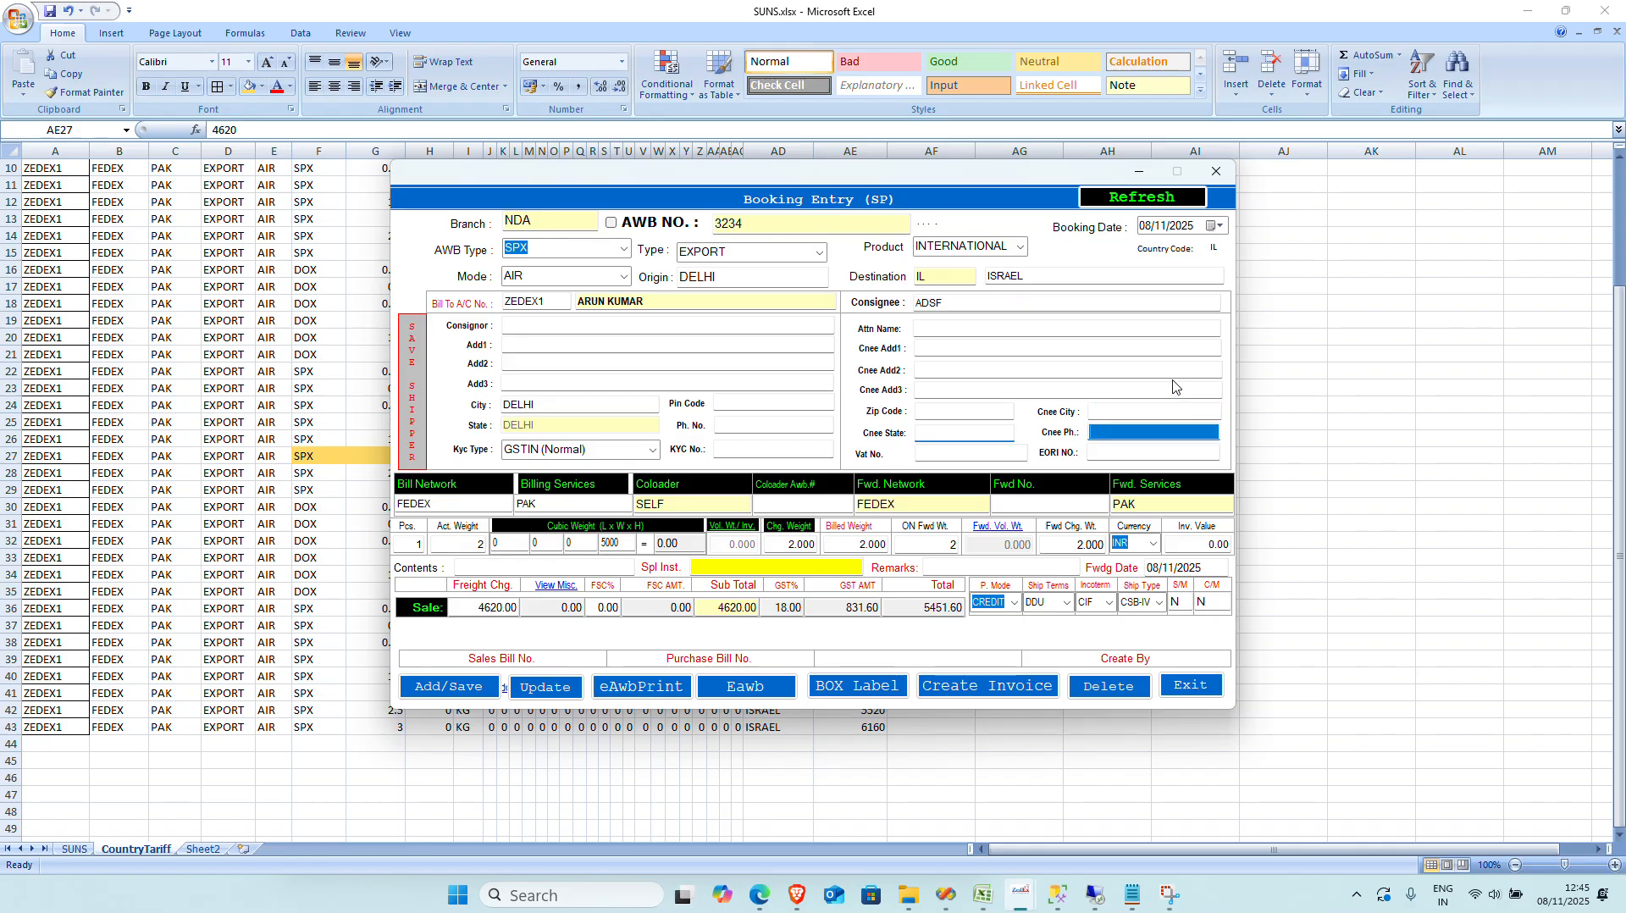
key("Return")
key("Return")
key("Return")
key("Return")
key("Return")
key("Return")
key("Return")
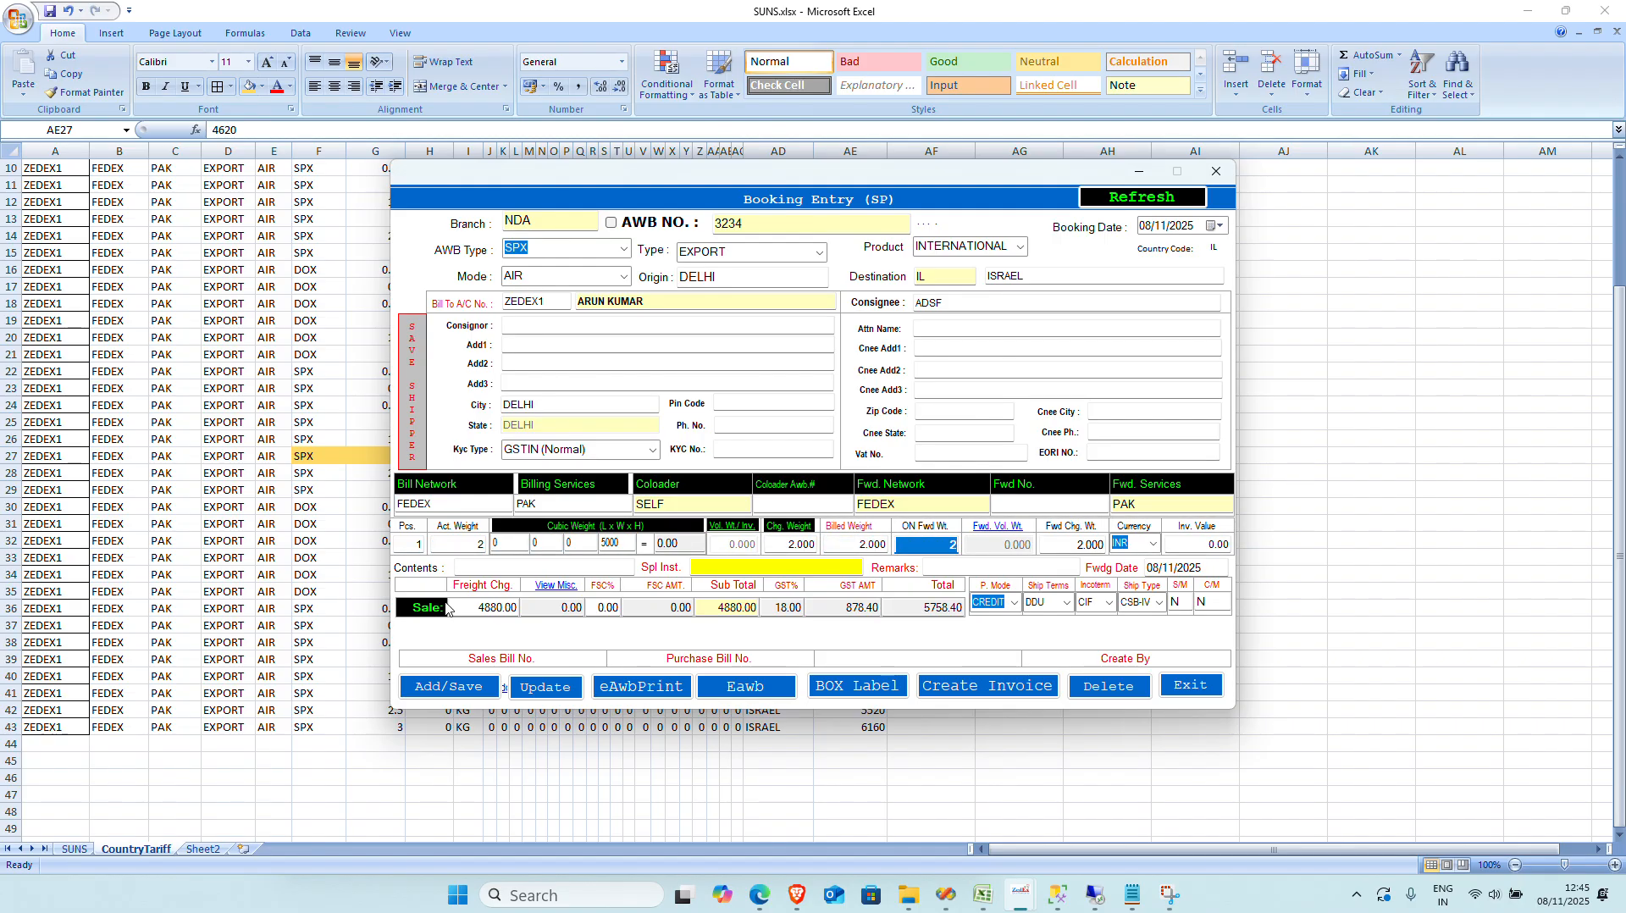
Step: In the Excel CountryTariff sheet, highlight the ISRAEL SPX 2 kg row from its weight to its rate with an orange fill
left_click(324, 616)
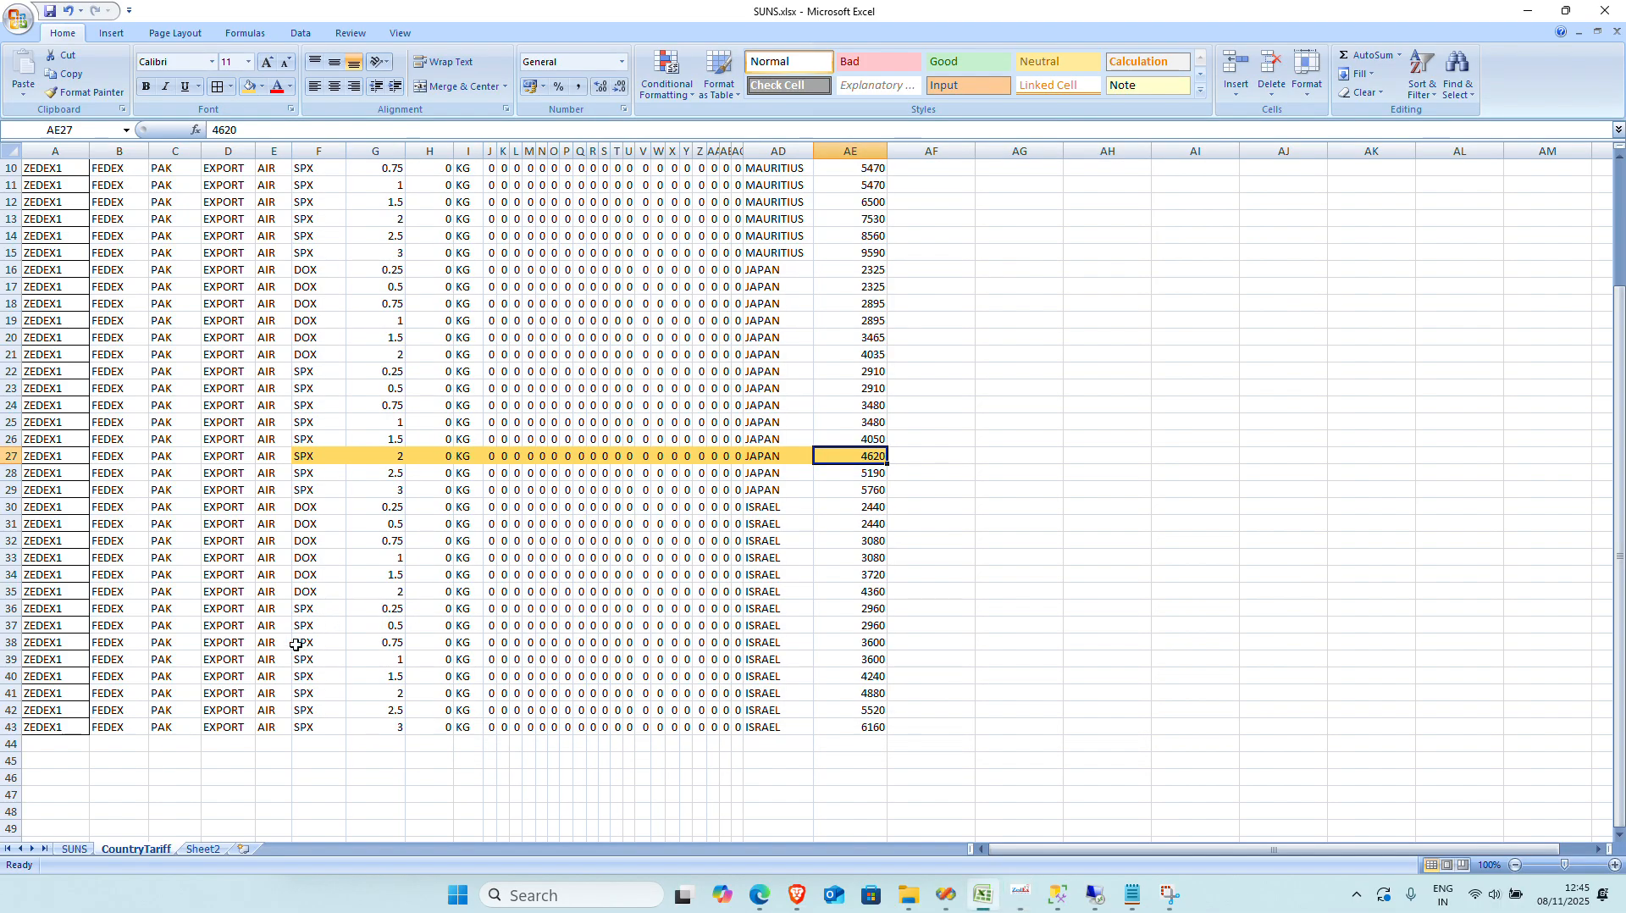
left_click(390, 590)
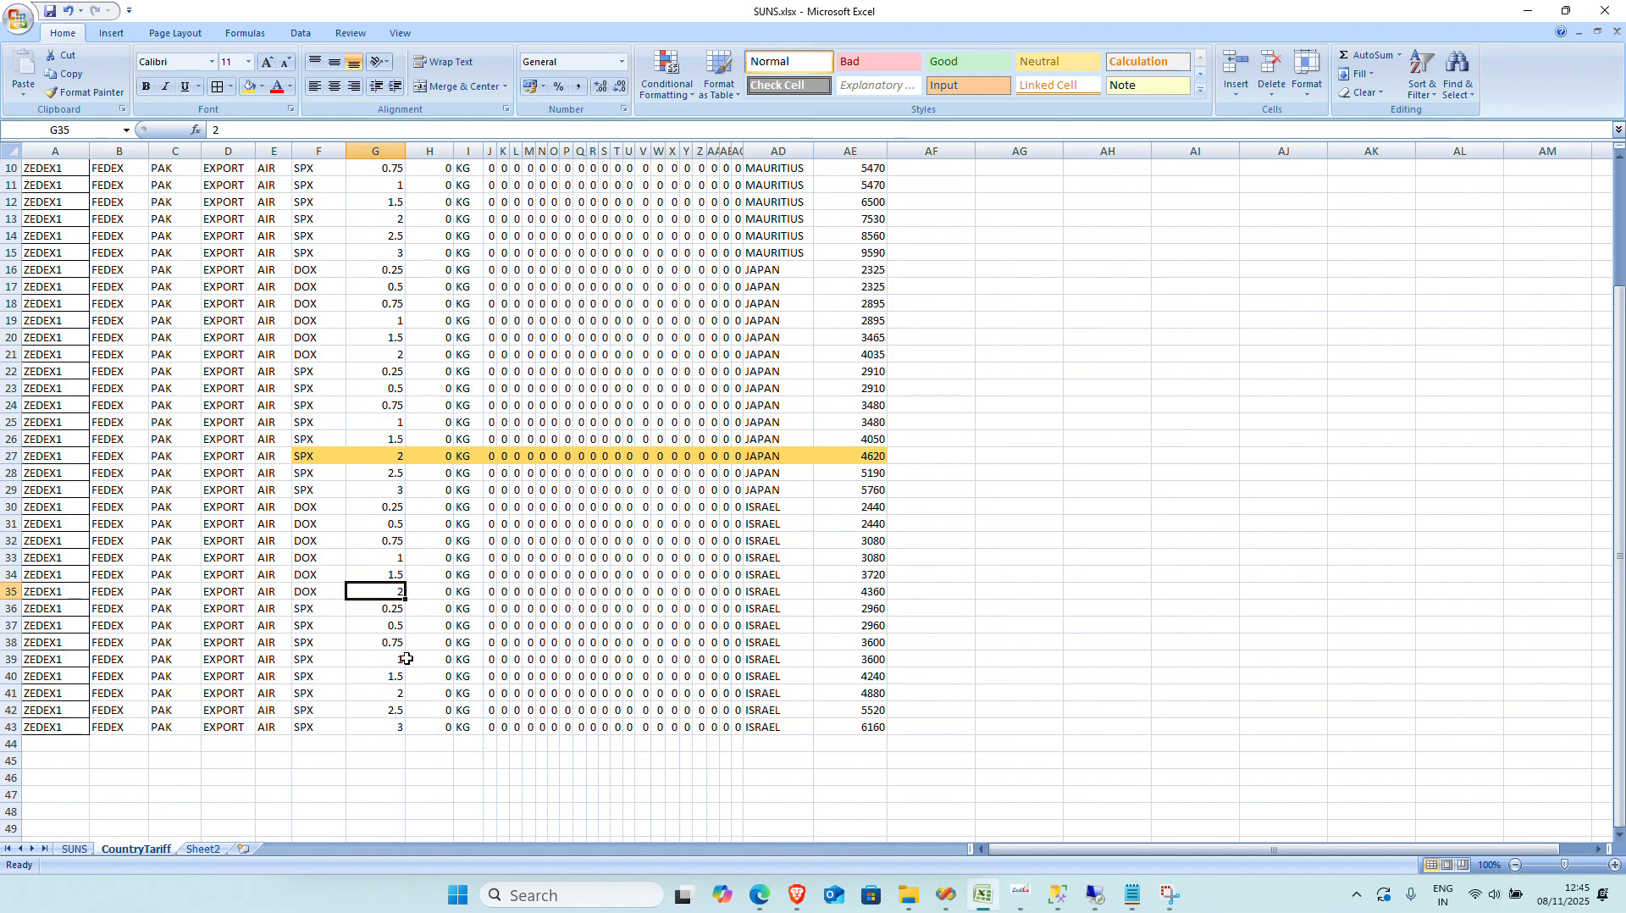
left_click_drag(396, 693, 870, 693)
left_click(262, 87)
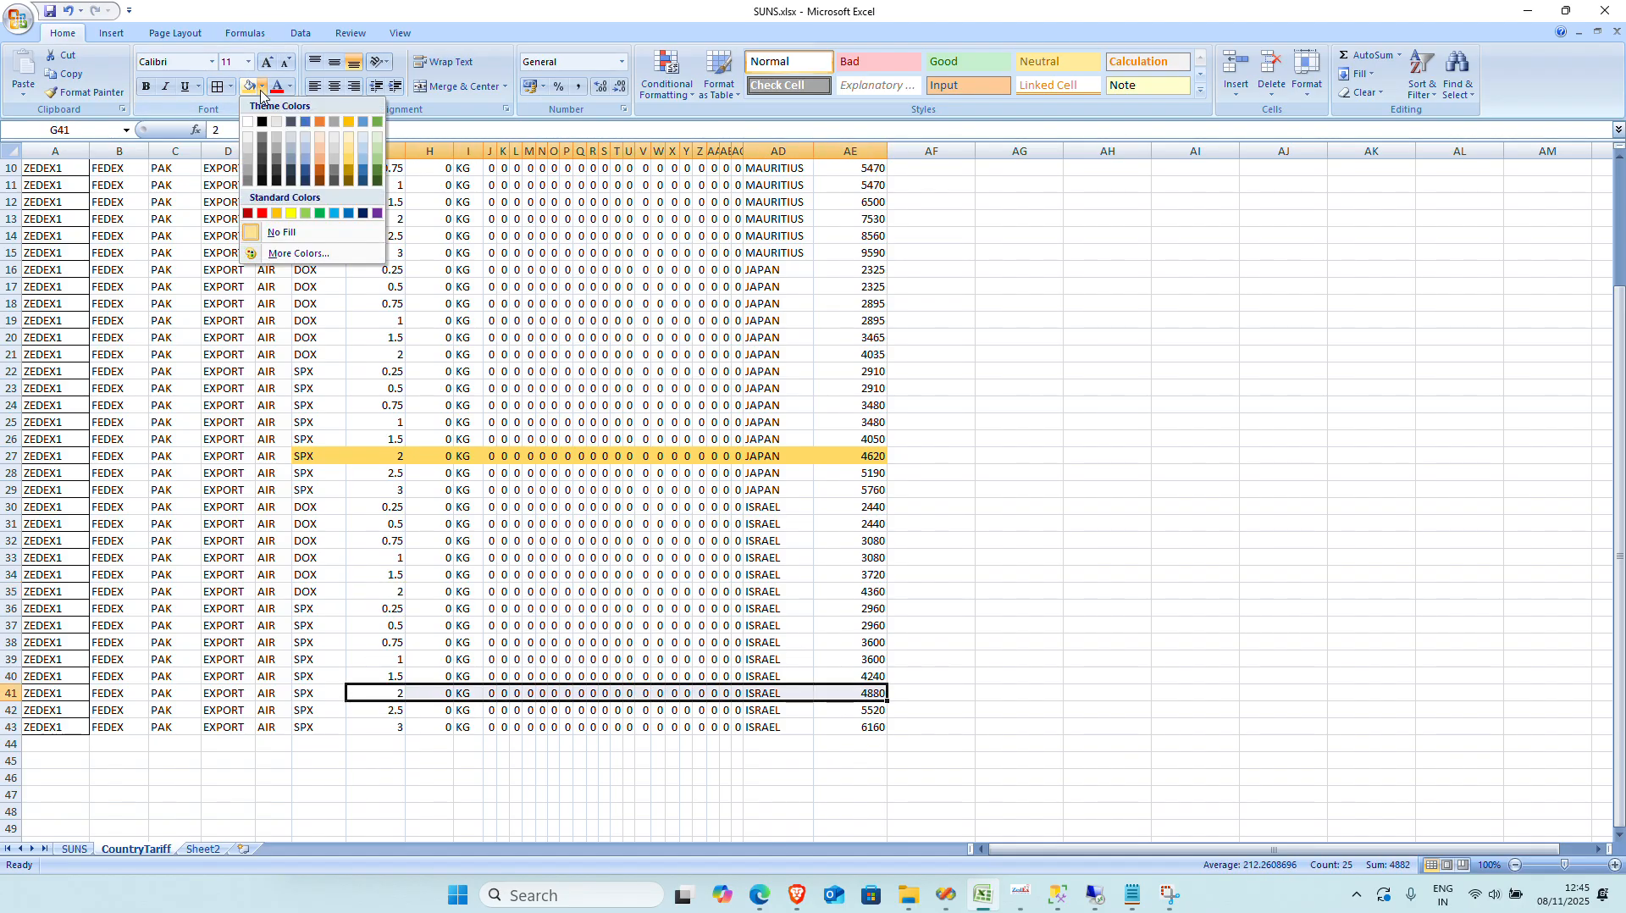
left_click(320, 121)
left_click(790, 541)
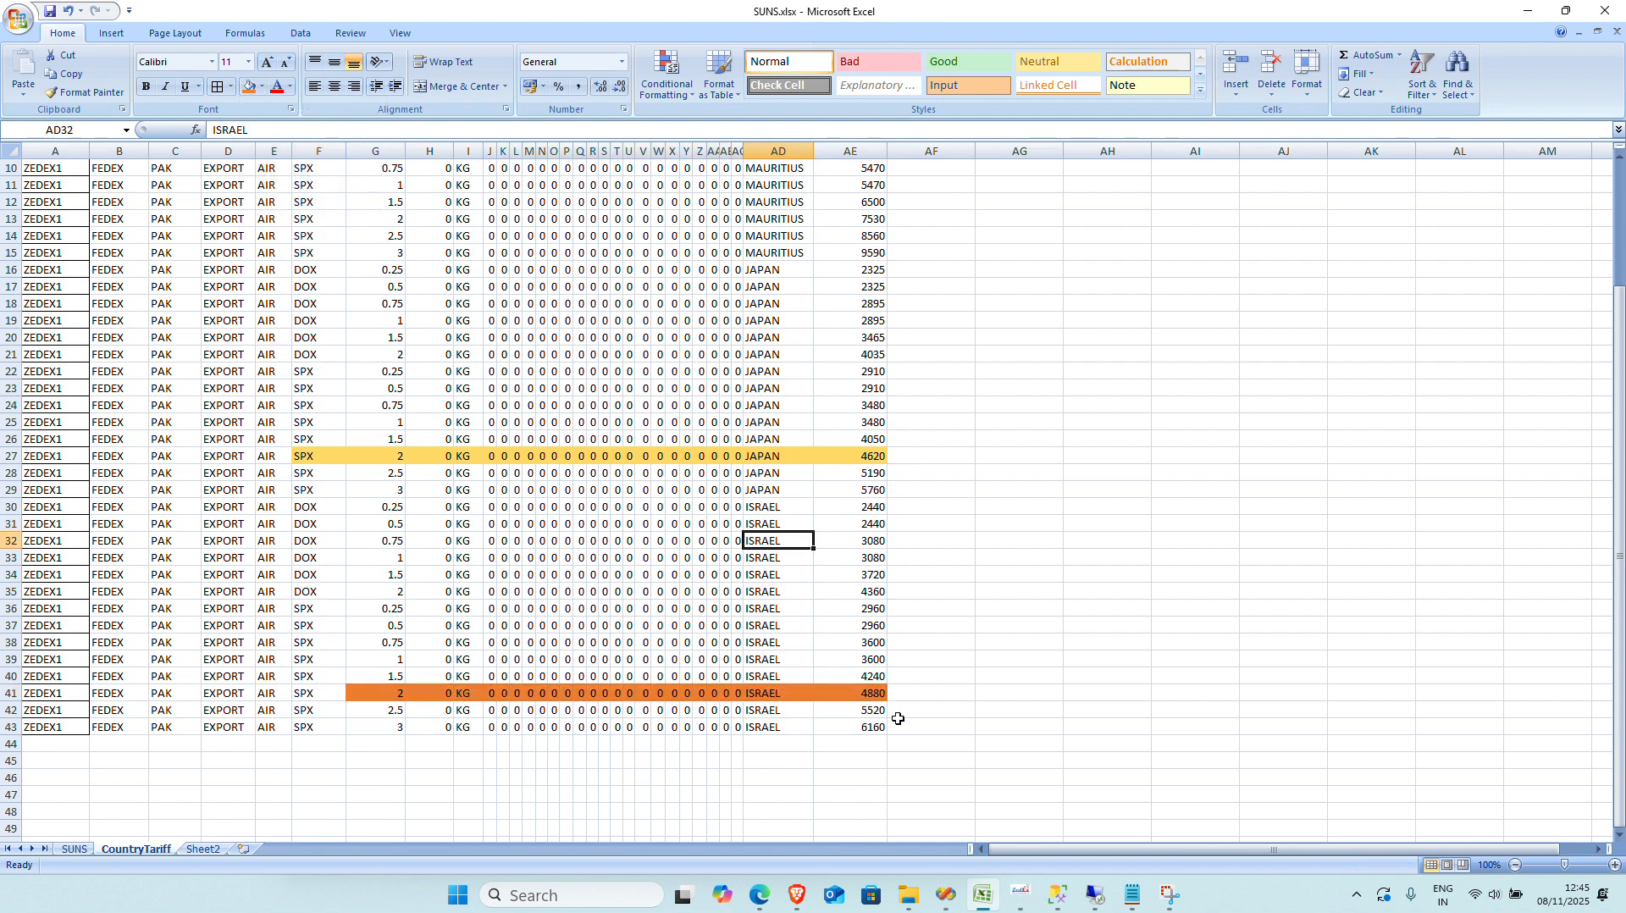
Step: Compare the highlighted ISRAEL SPX 2 kg rate with the freight charge in Booking Entry, and return to the tariff workbook
scroll(689, 605, "down", 3)
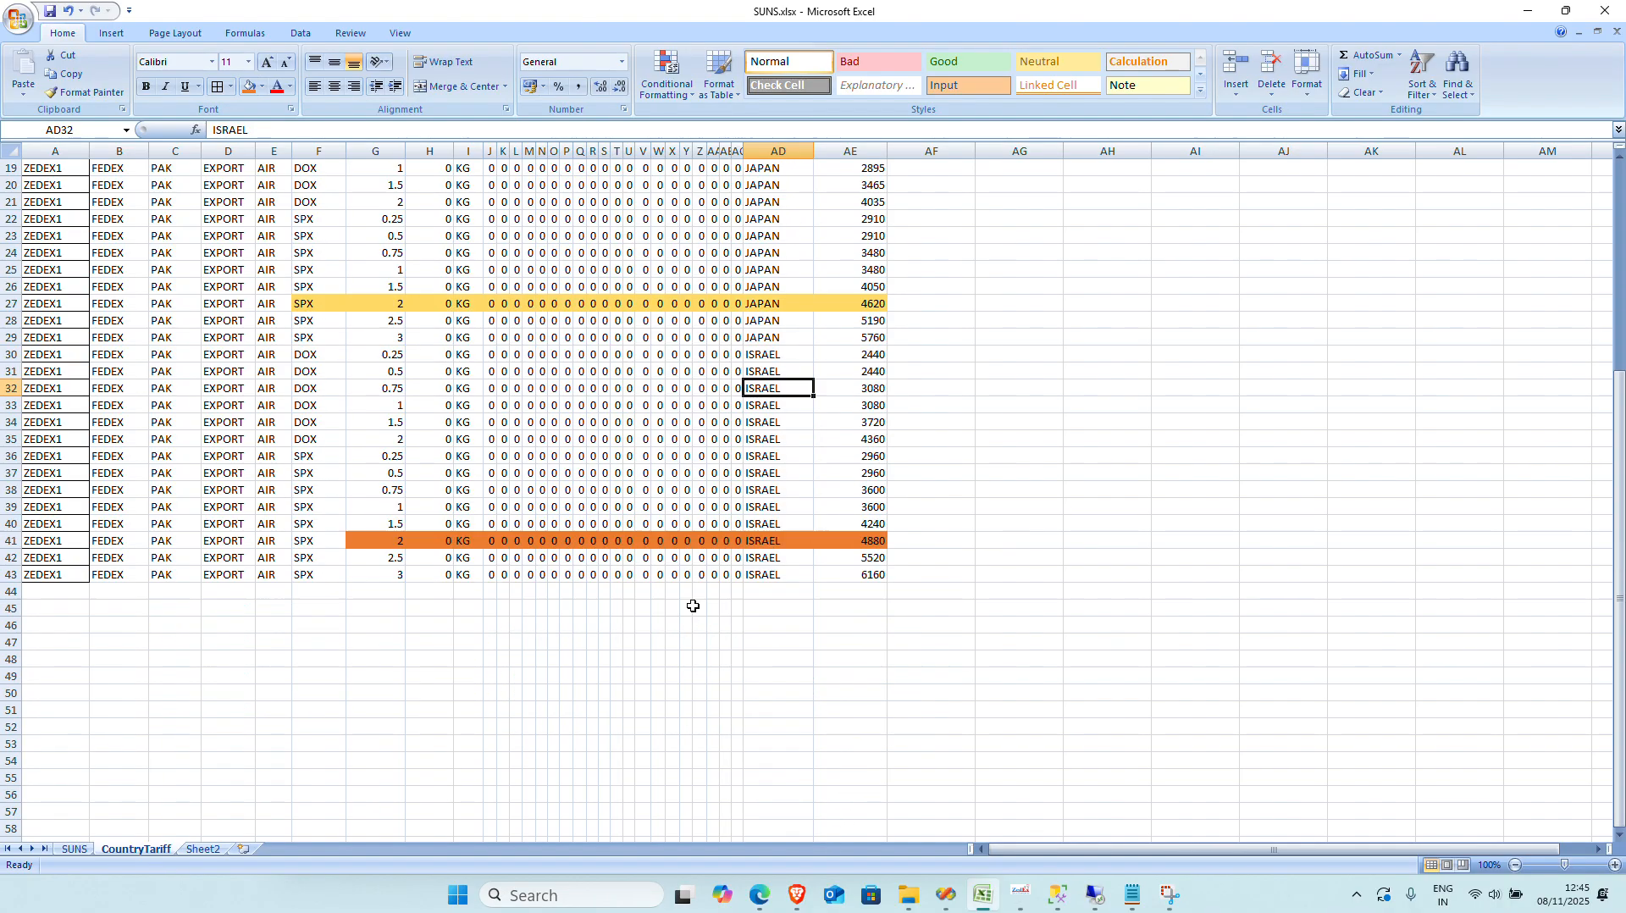
scroll(692, 614, "up", 4)
key("alt+Tab")
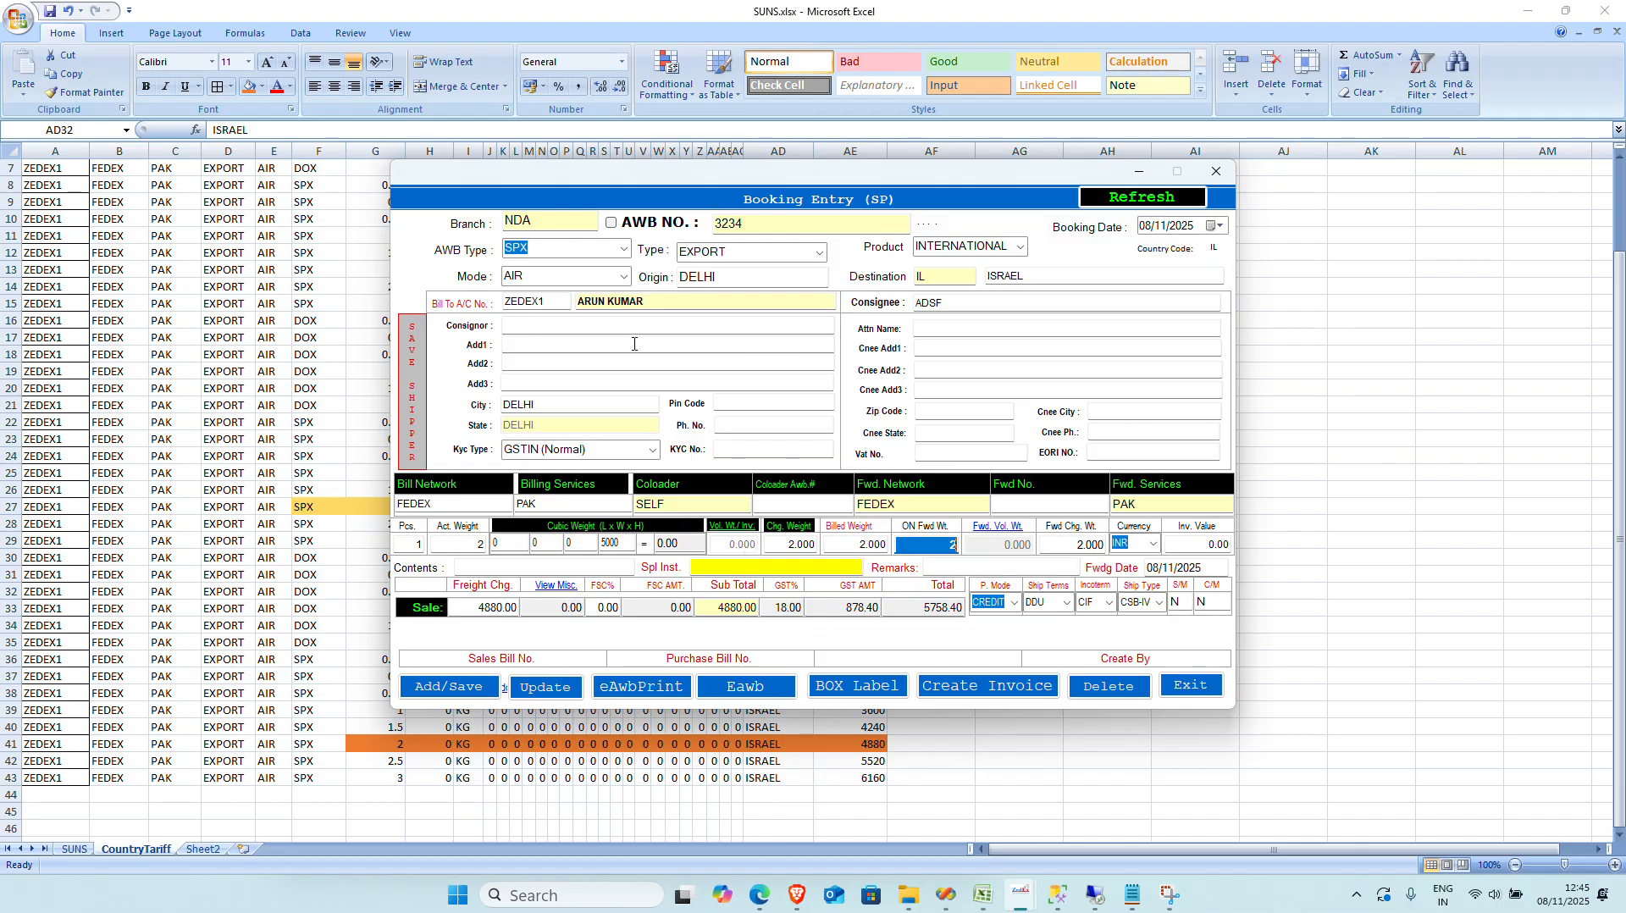
left_click(1528, 11)
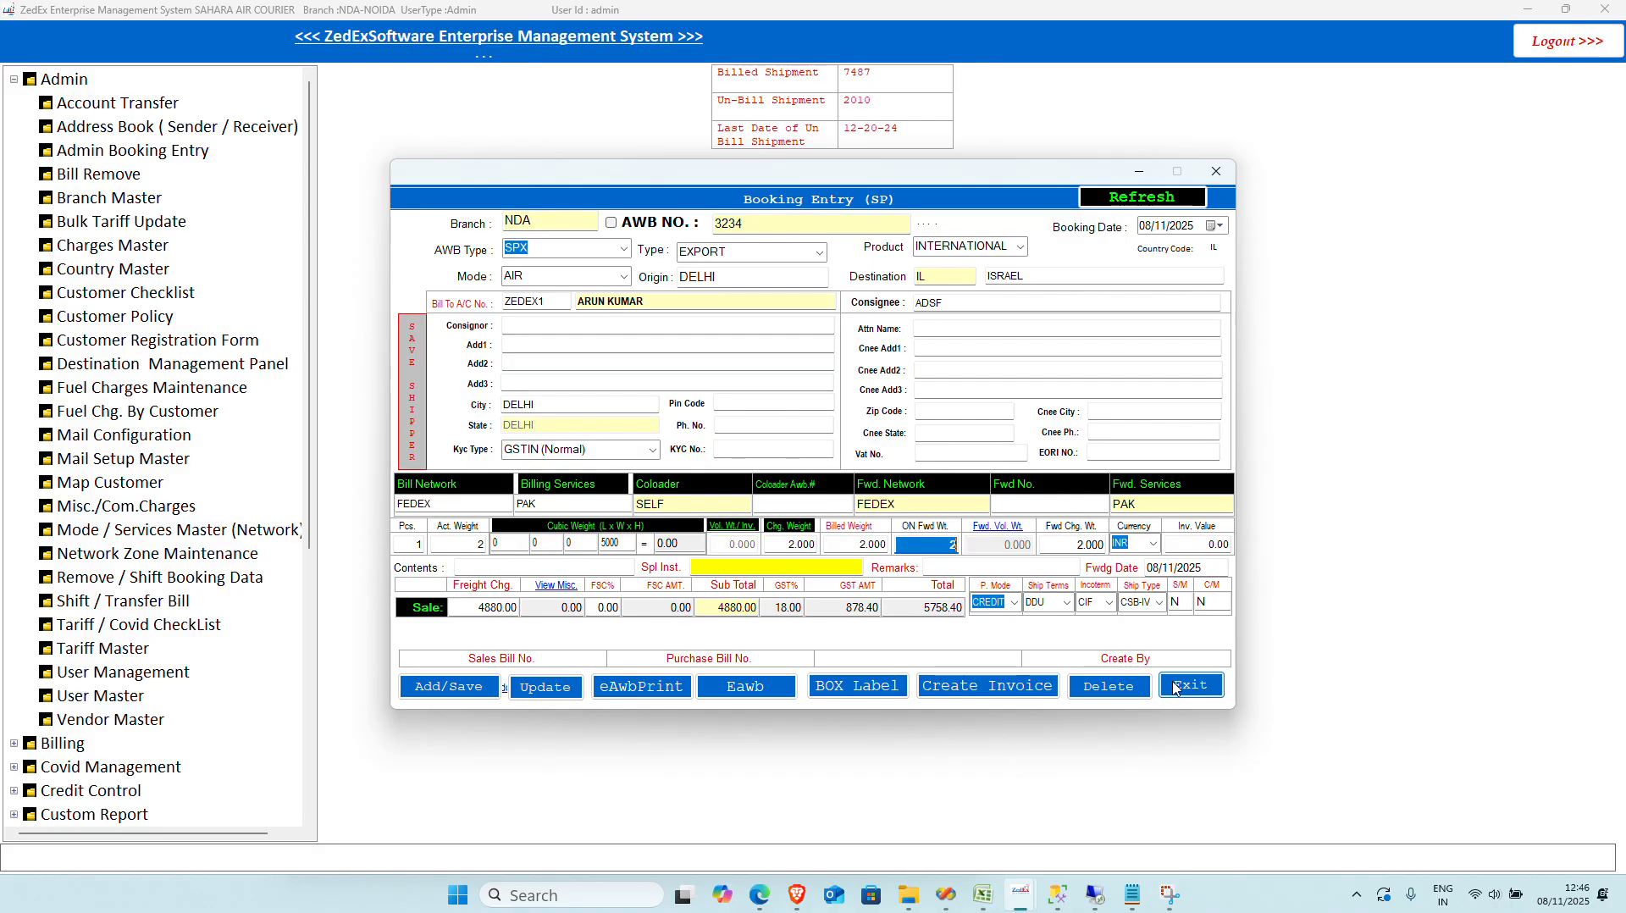
left_click(985, 896)
left_click(700, 556)
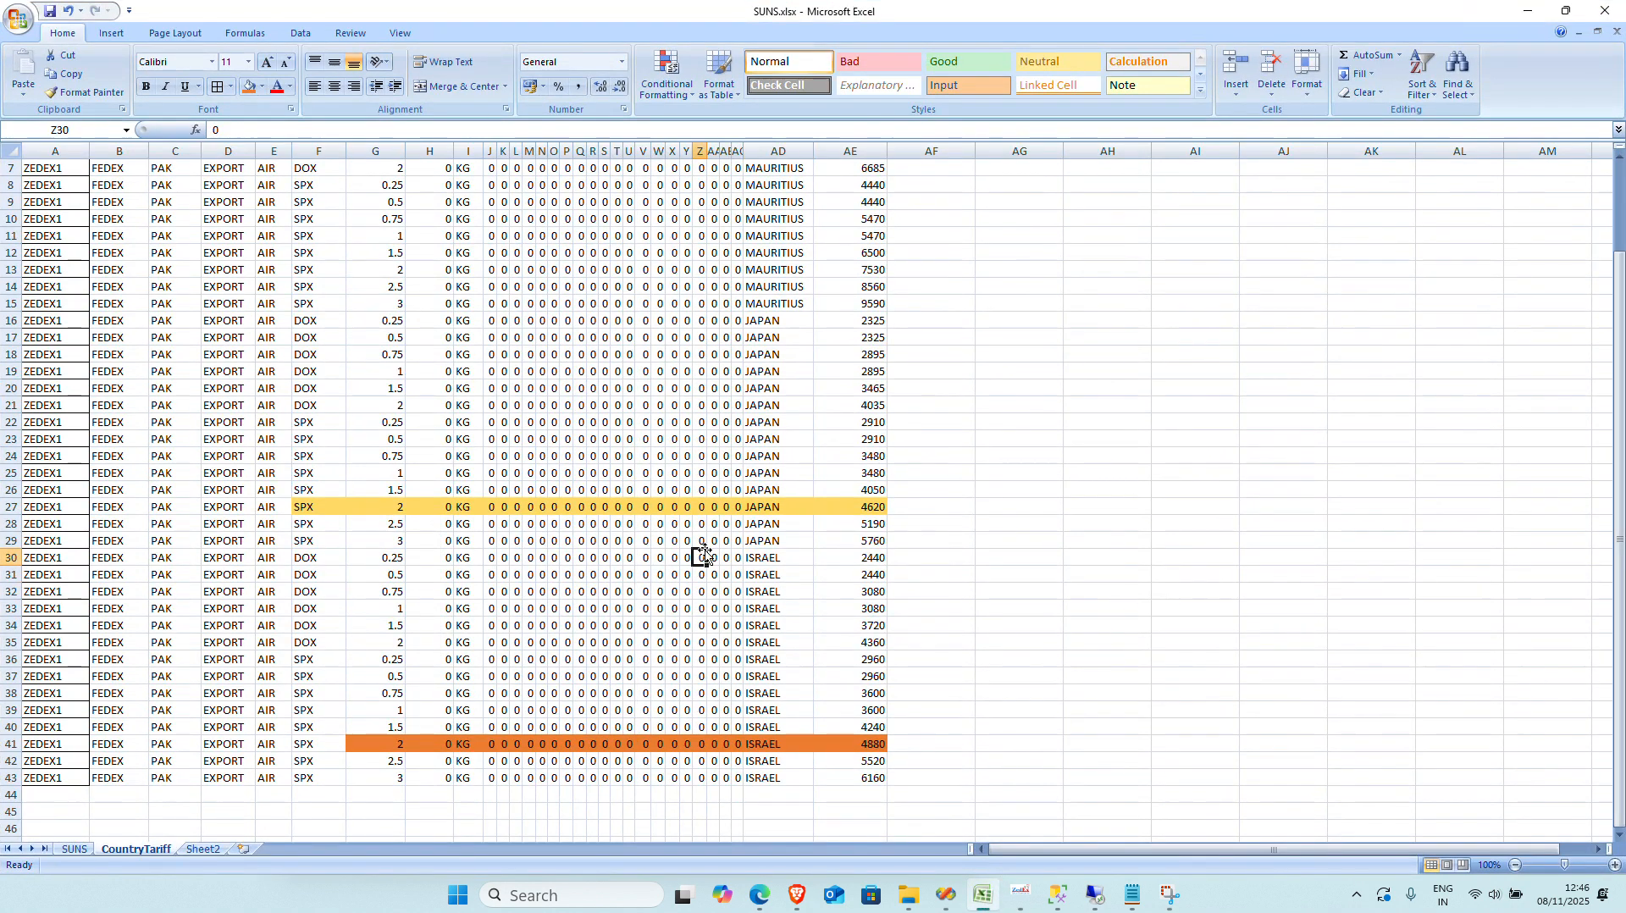
Step: Review the weight slabs and KG/PKM flags of the zone-wise rates in the SUNS sheet
left_click(72, 850)
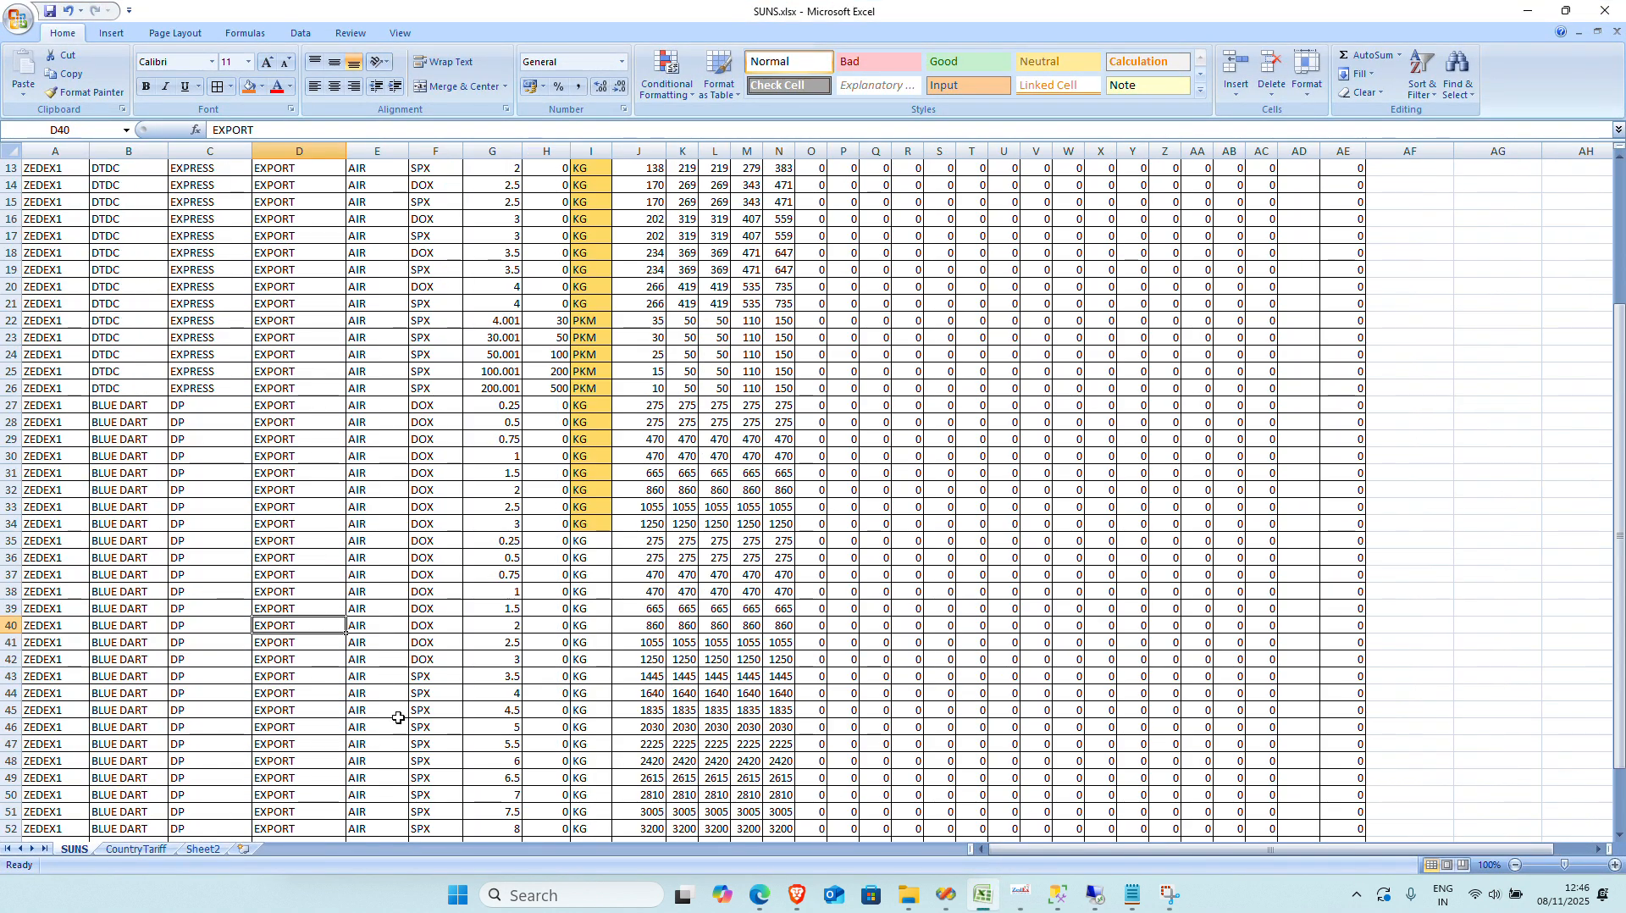
scroll(419, 701, "up", 4)
scroll(425, 698, "down", 3)
scroll(425, 697, "up", 3)
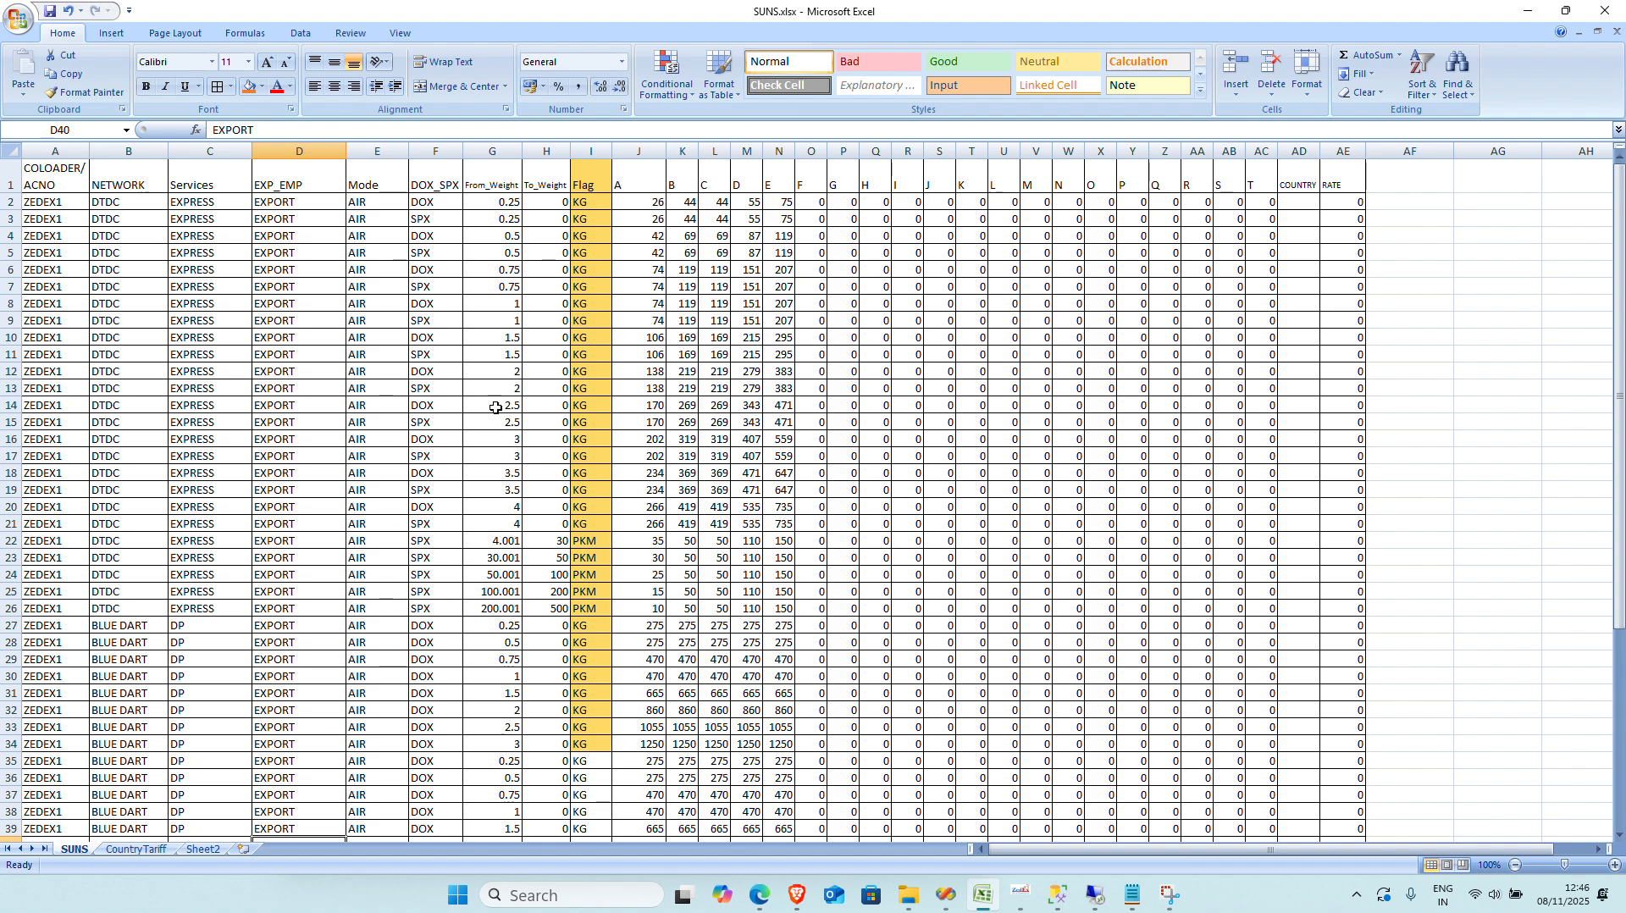
left_click_drag(503, 343, 581, 825)
Step: Move the SUNS sheet to the end of the workbook
right_click(85, 847)
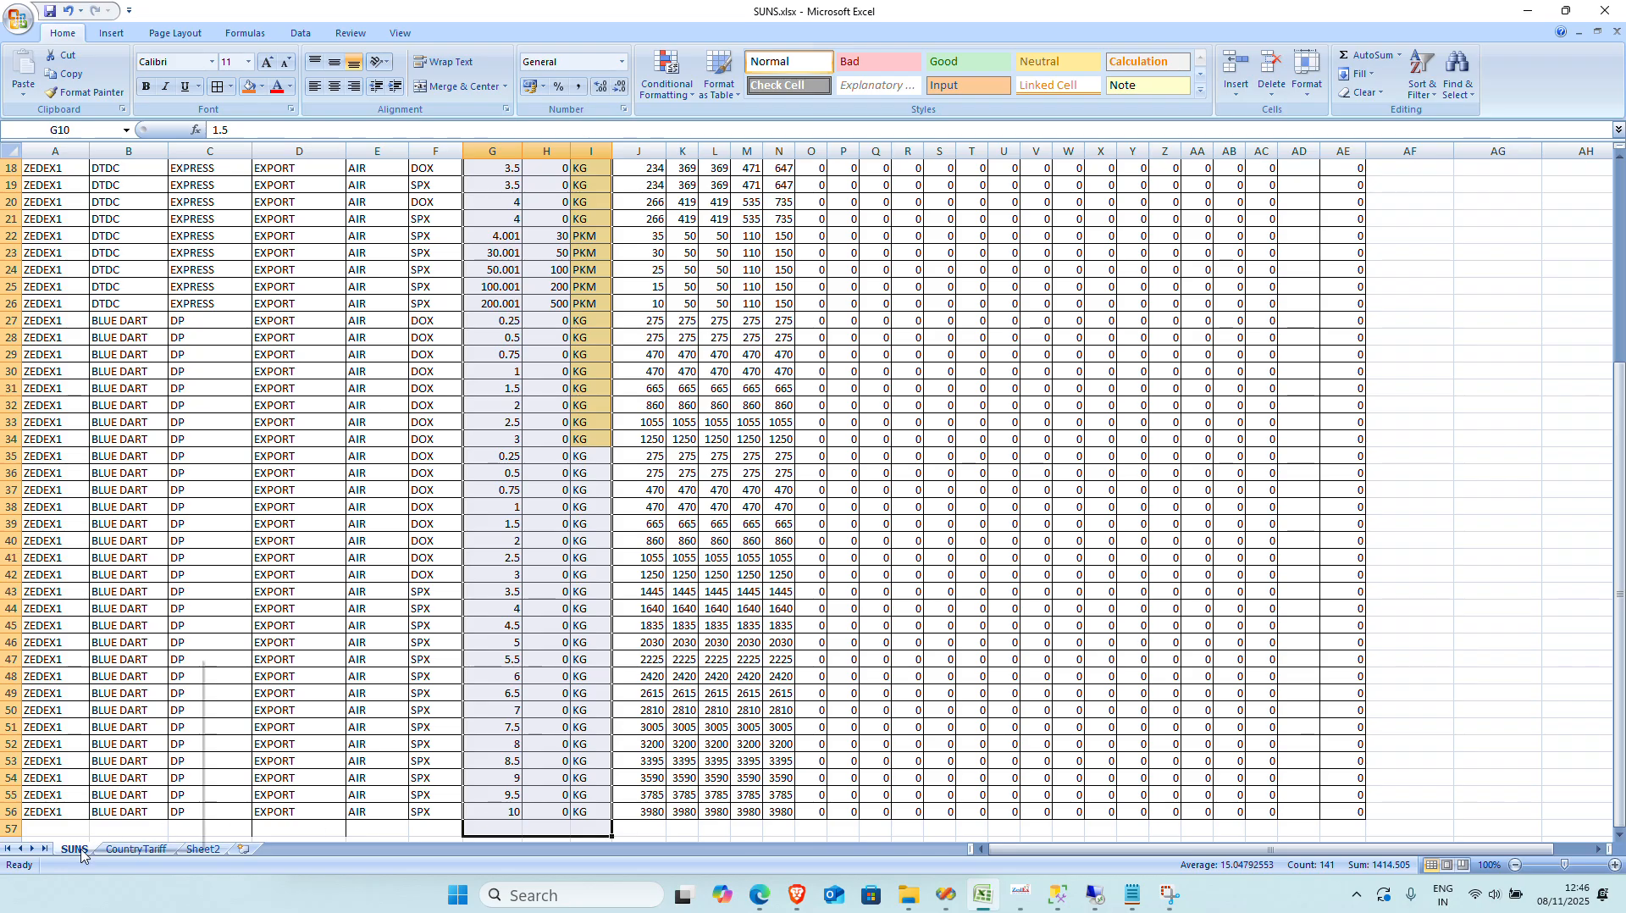
left_click(149, 725)
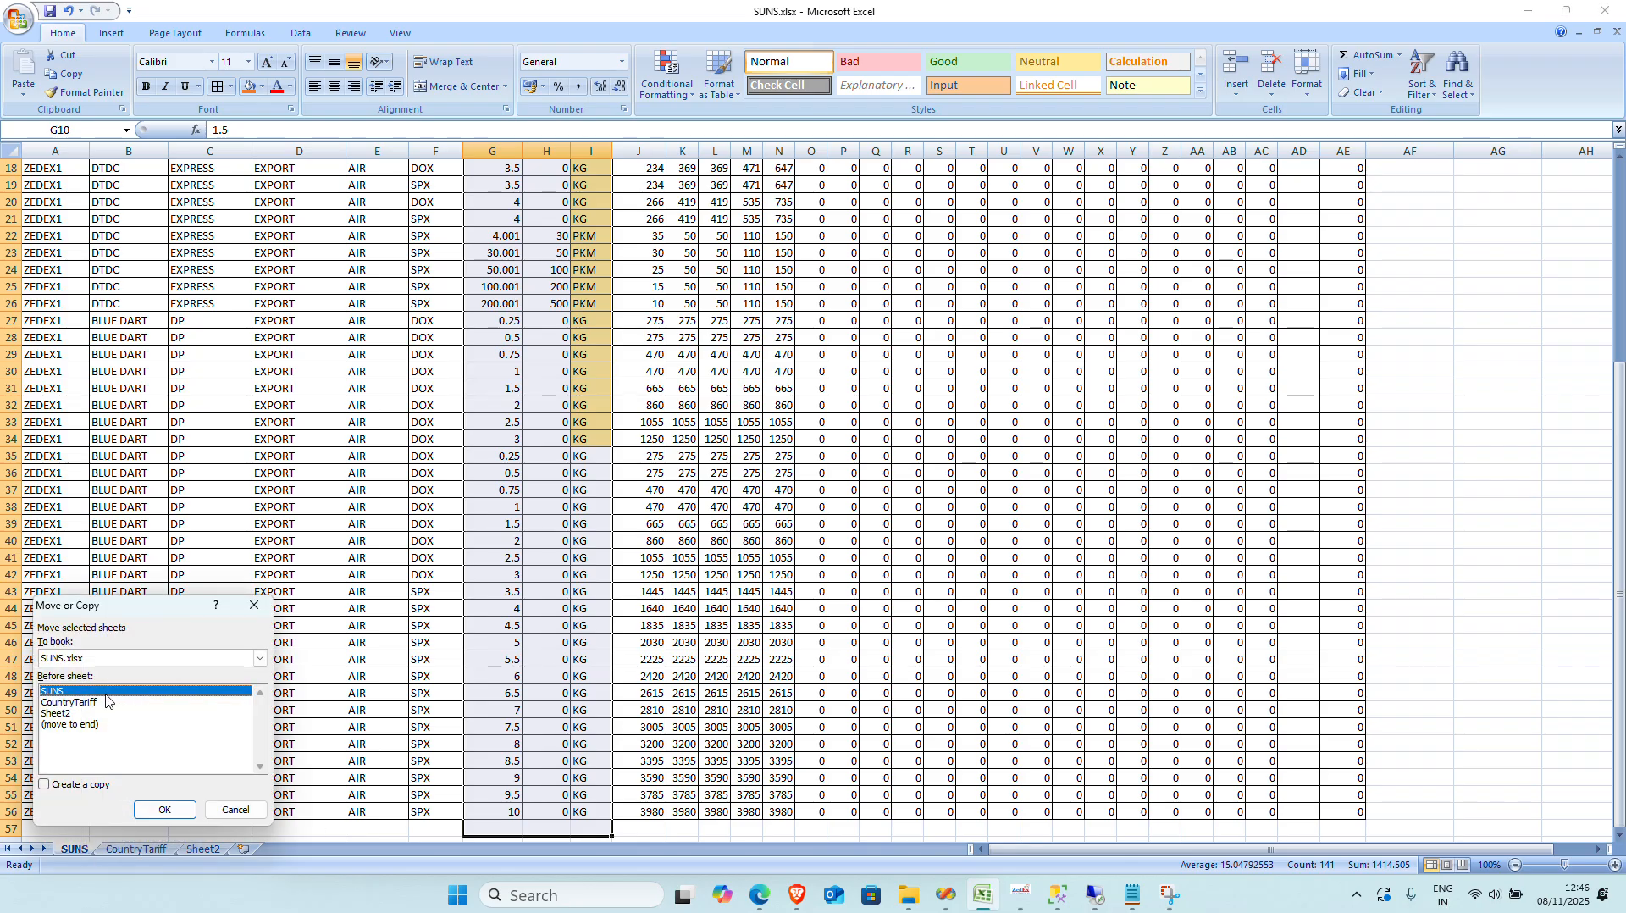
left_click(85, 726)
left_click(165, 810)
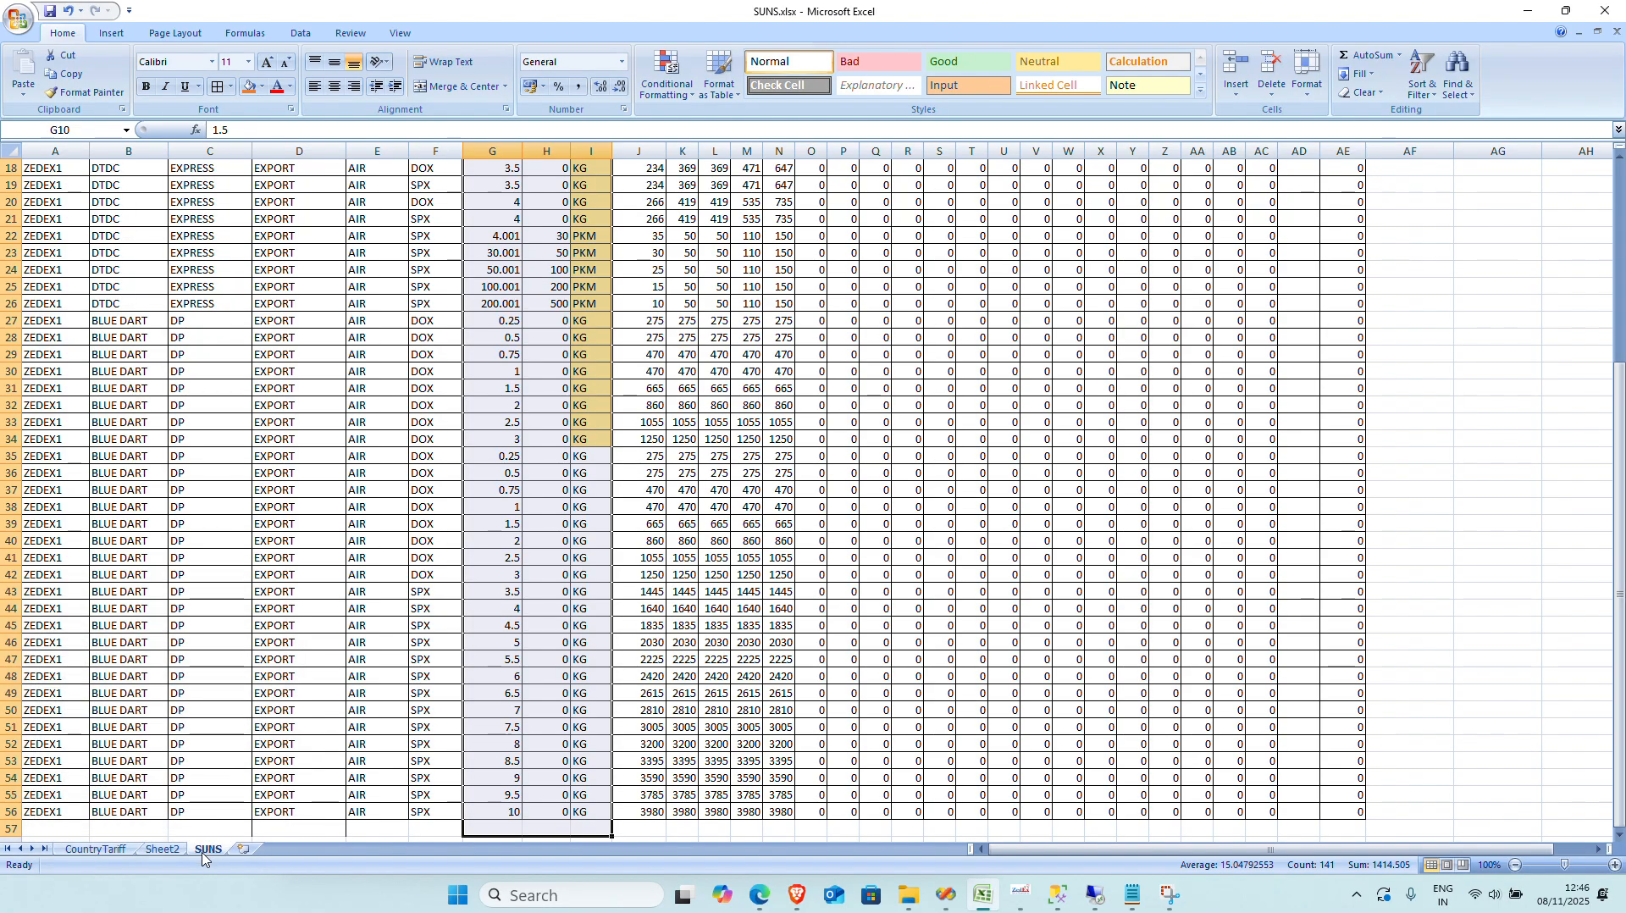
Step: Check the workbook's sheets and create a copy of the SUNS sheet at the end
left_click(104, 852)
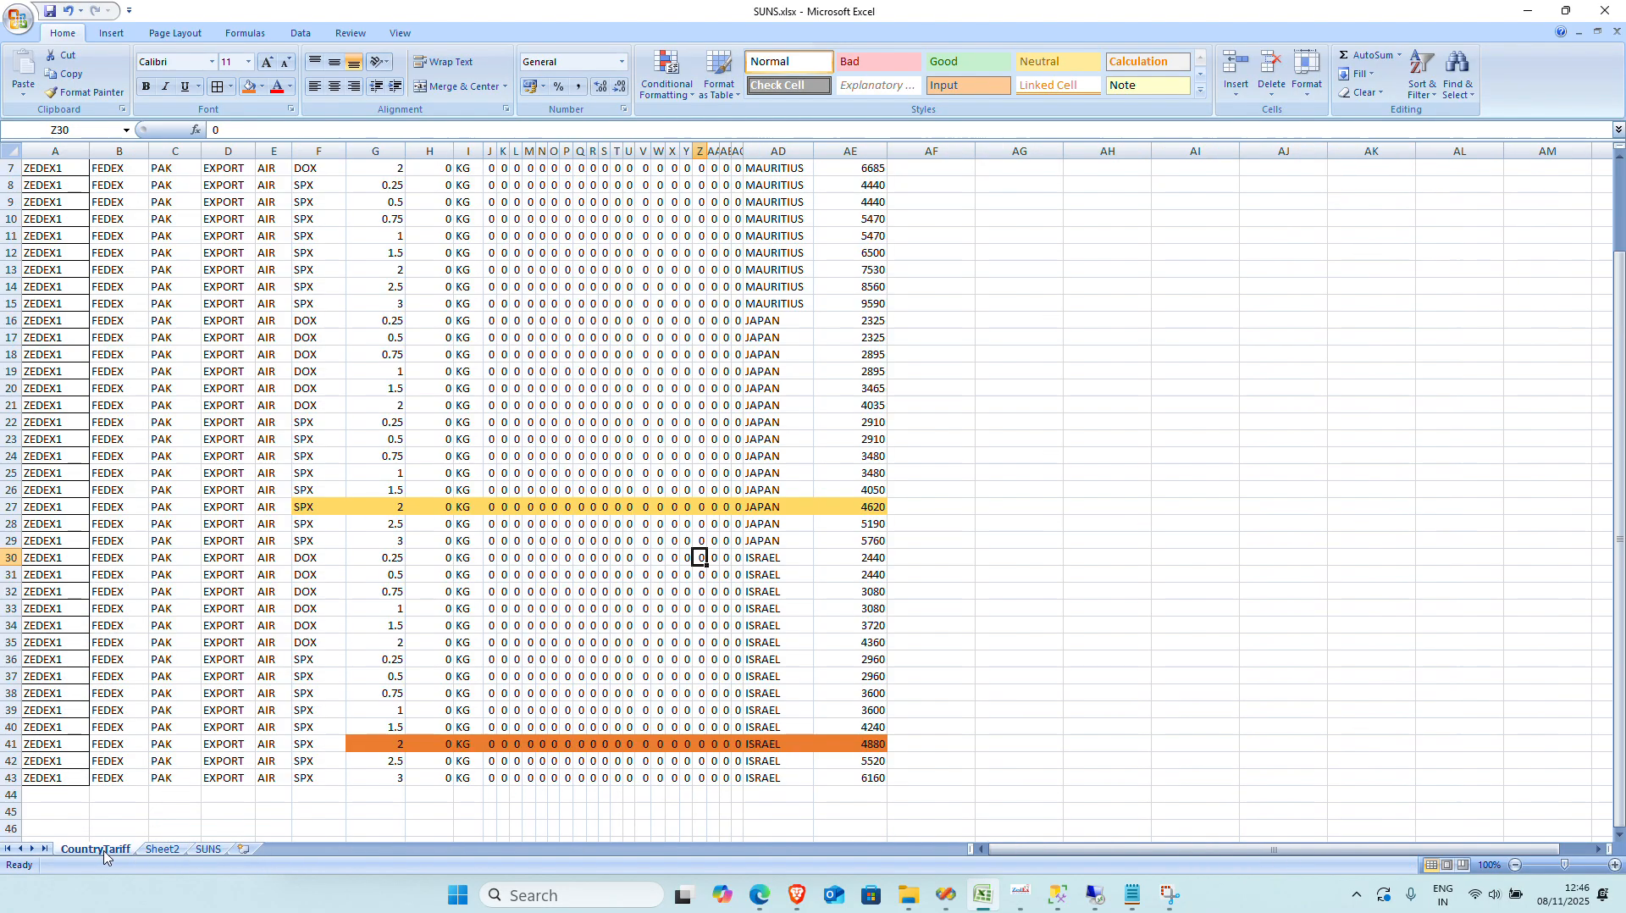
left_click(212, 851)
left_click(166, 850)
left_click(476, 751)
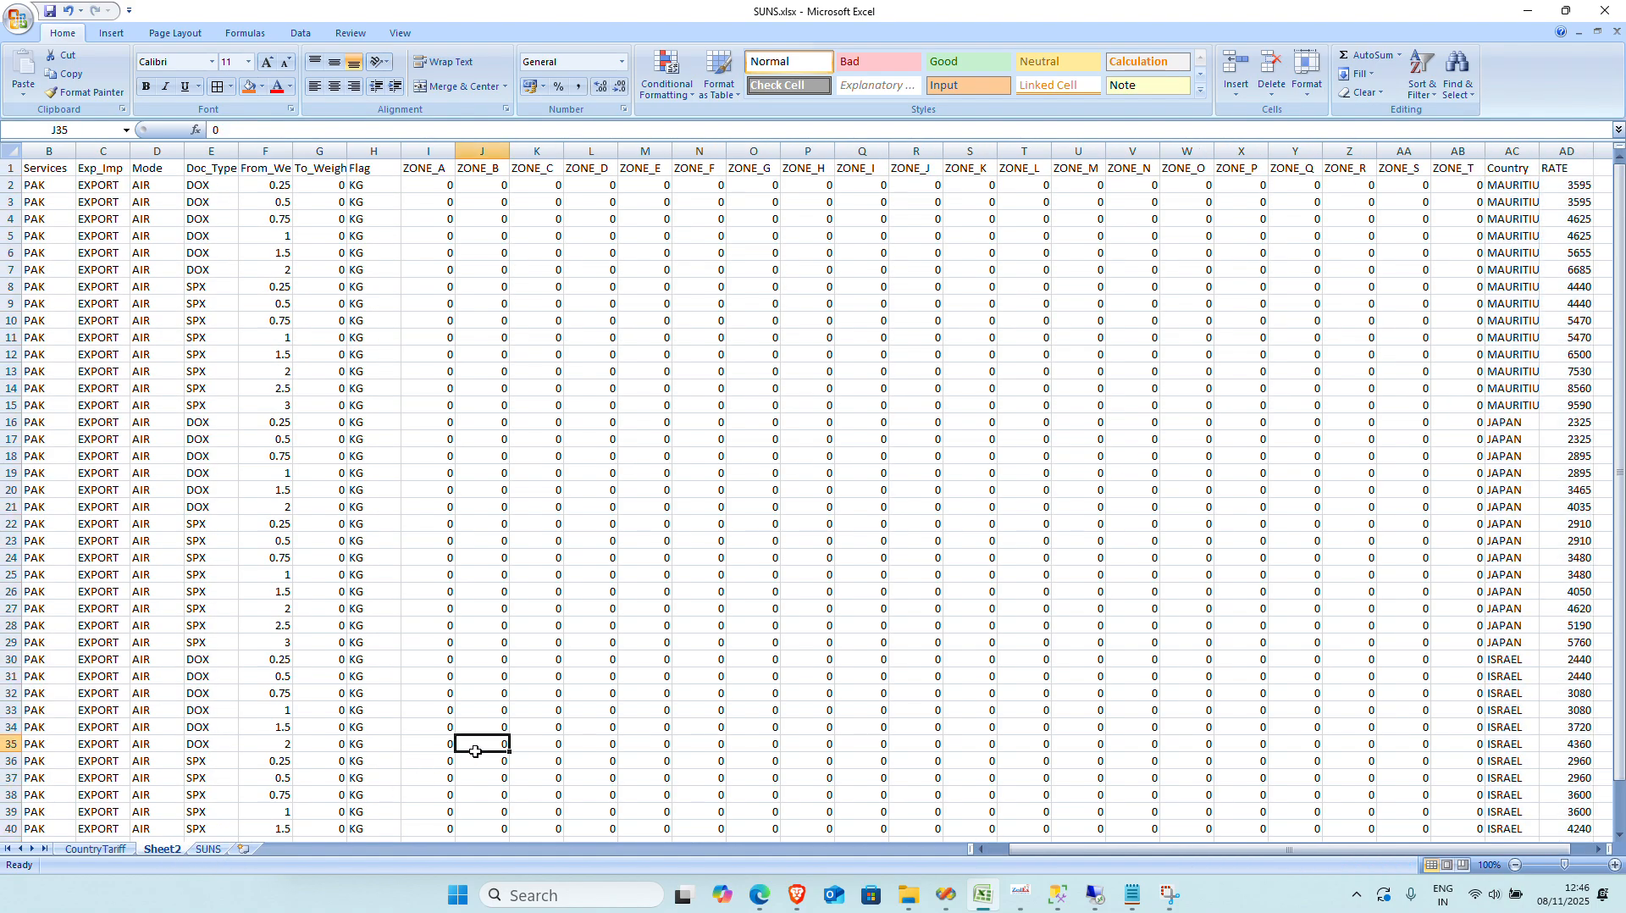
left_click(212, 849)
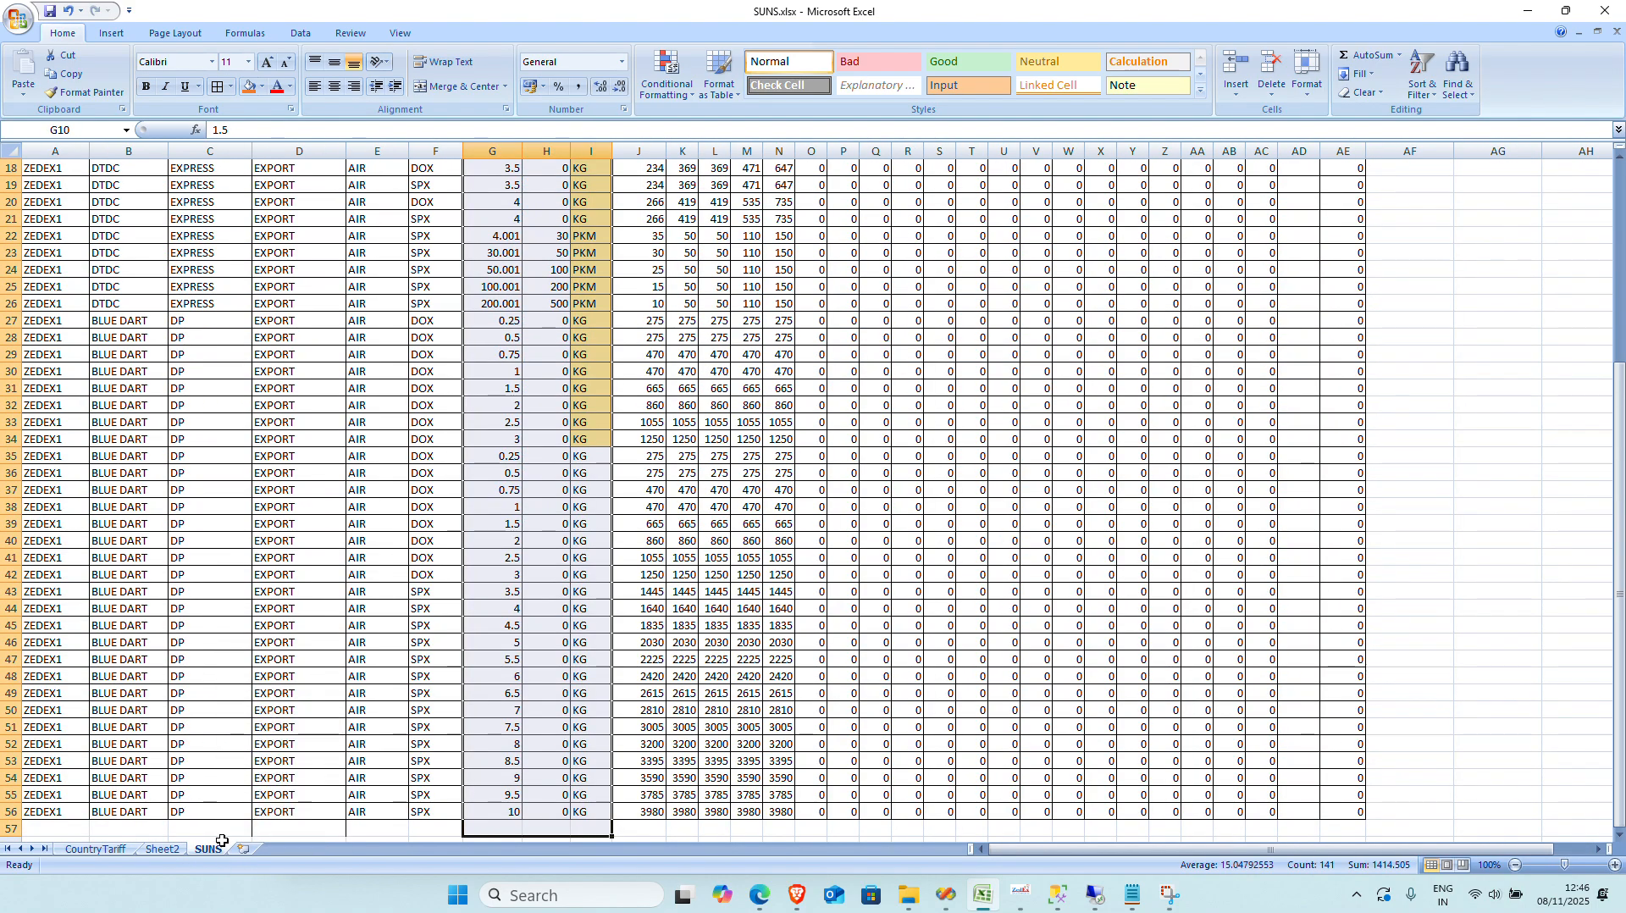
right_click(217, 854)
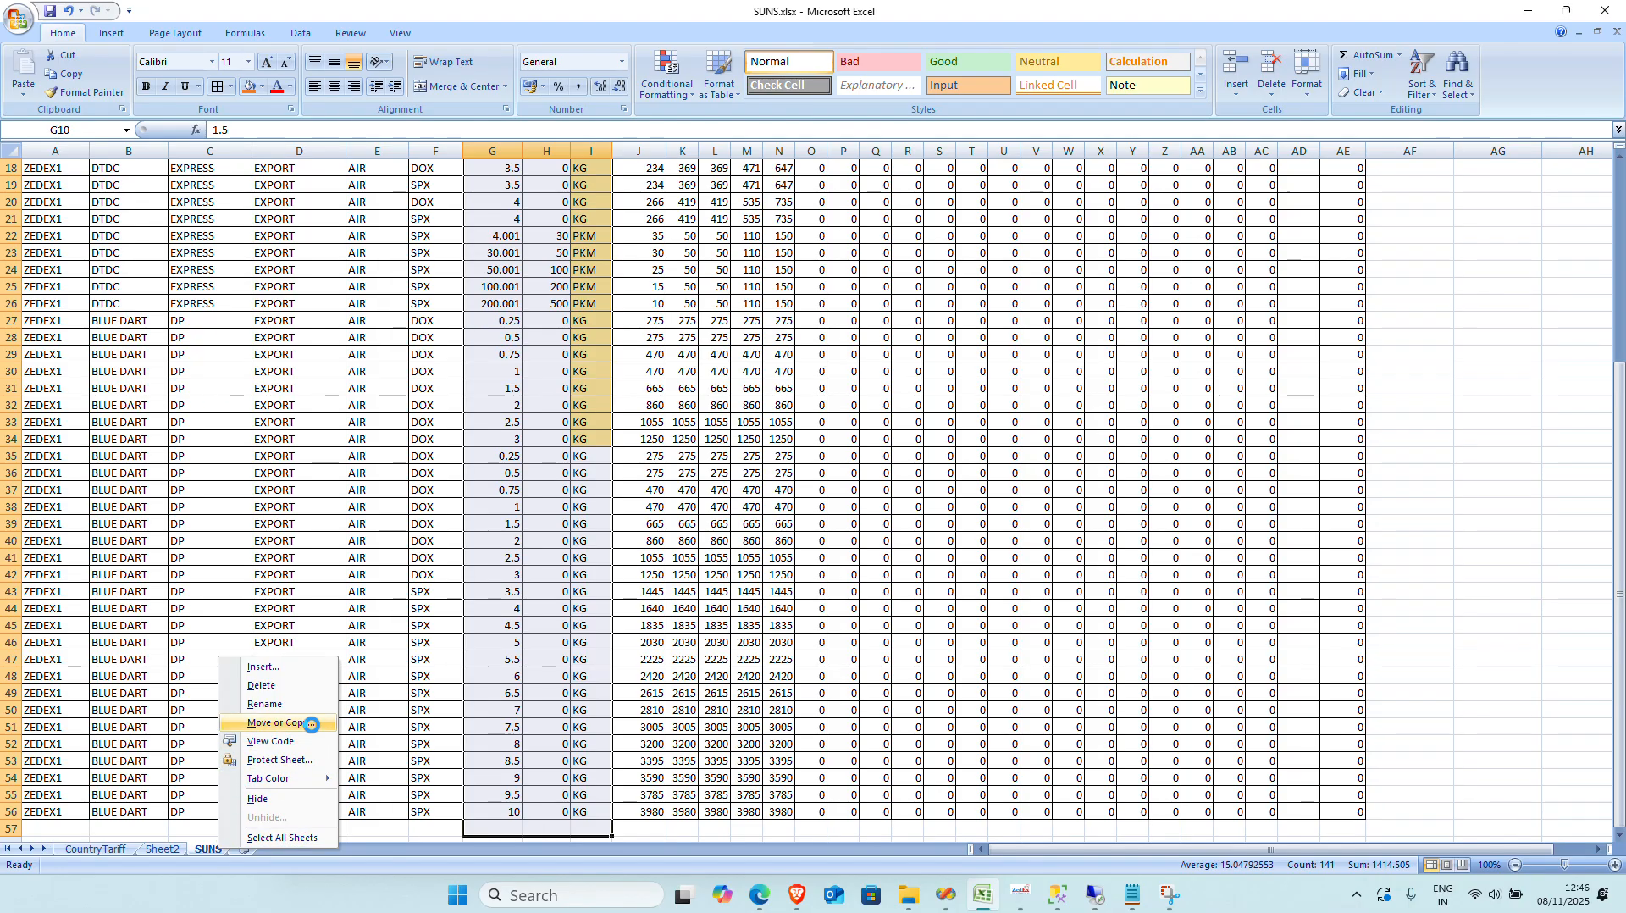
left_click(312, 727)
left_click(230, 729)
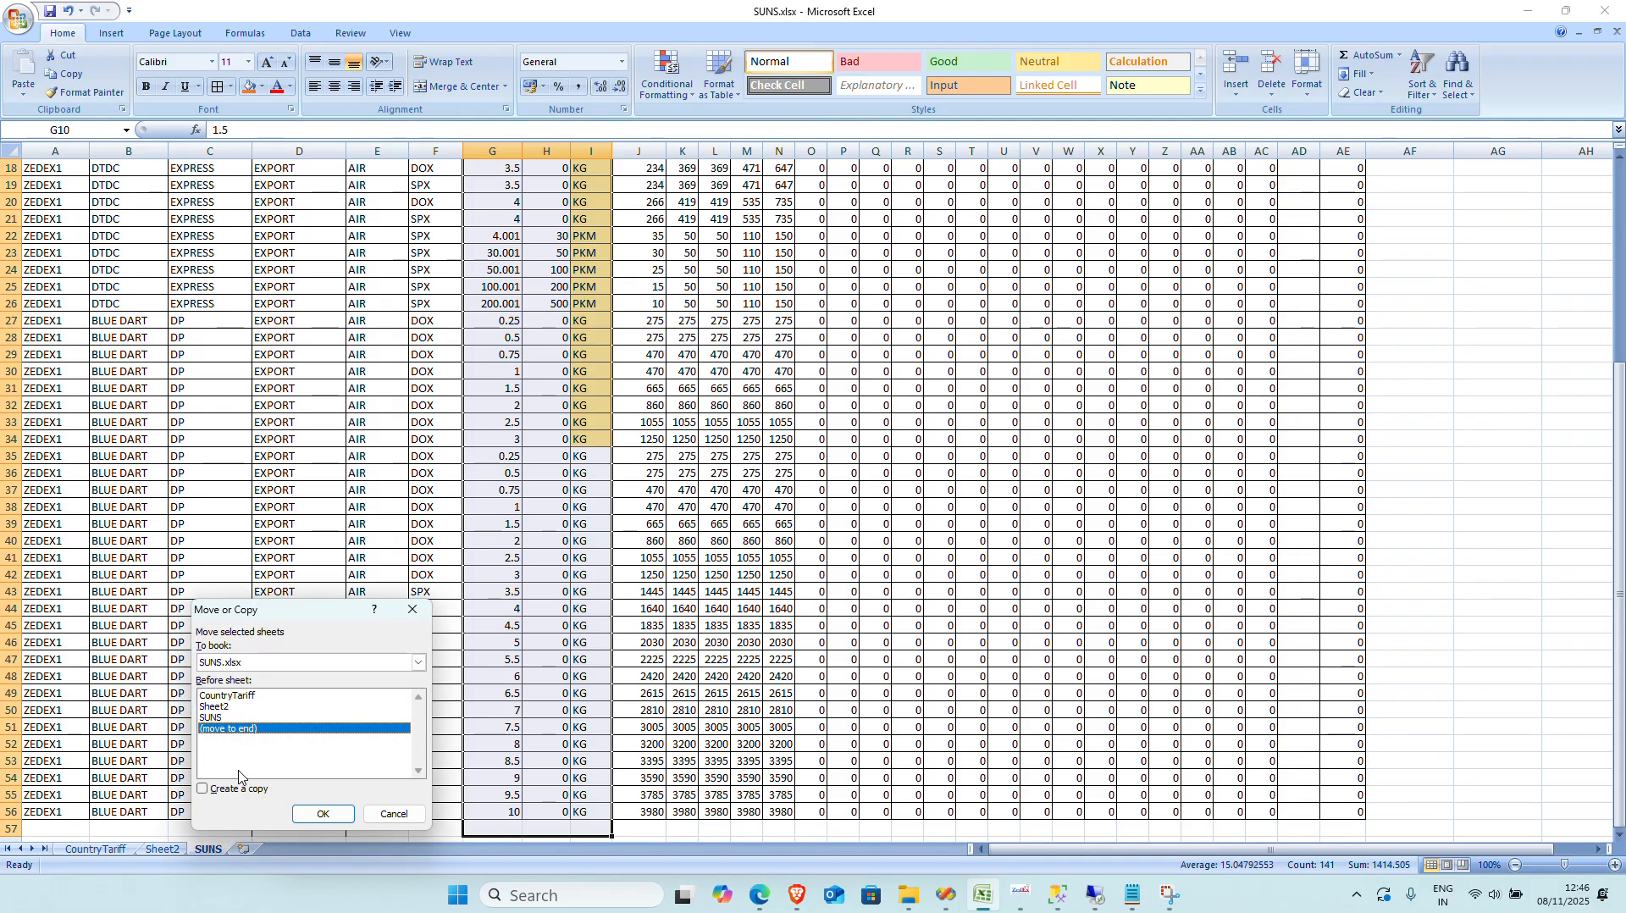
left_click(205, 789)
left_click(326, 814)
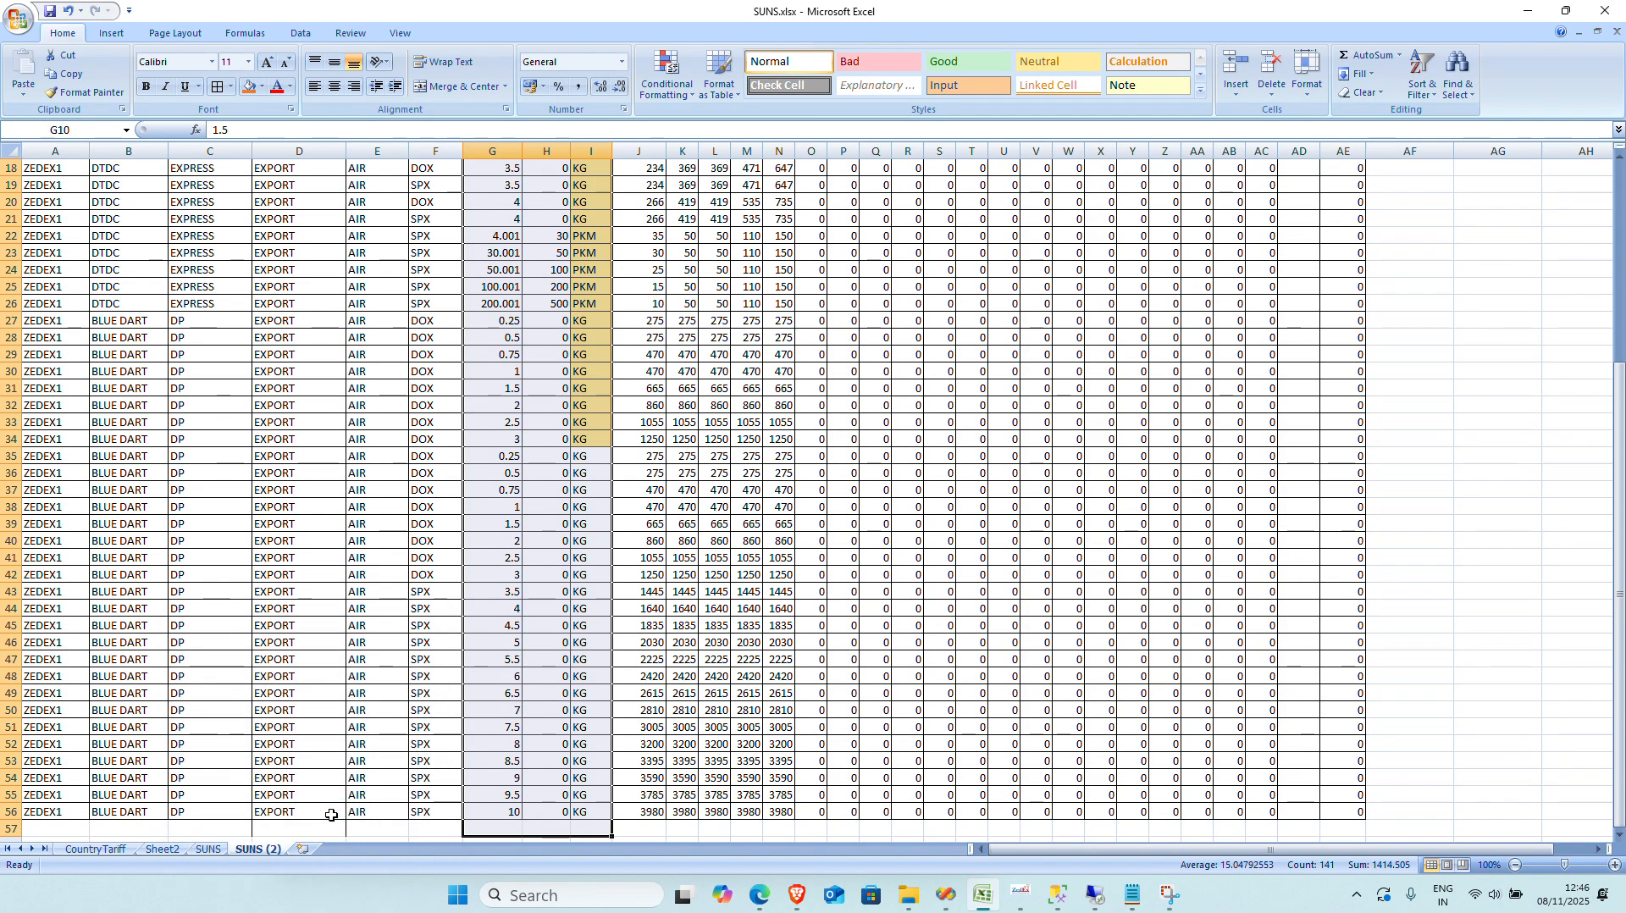
Step: Rename the copied sheet Adtnl
right_click(276, 851)
left_click(343, 708)
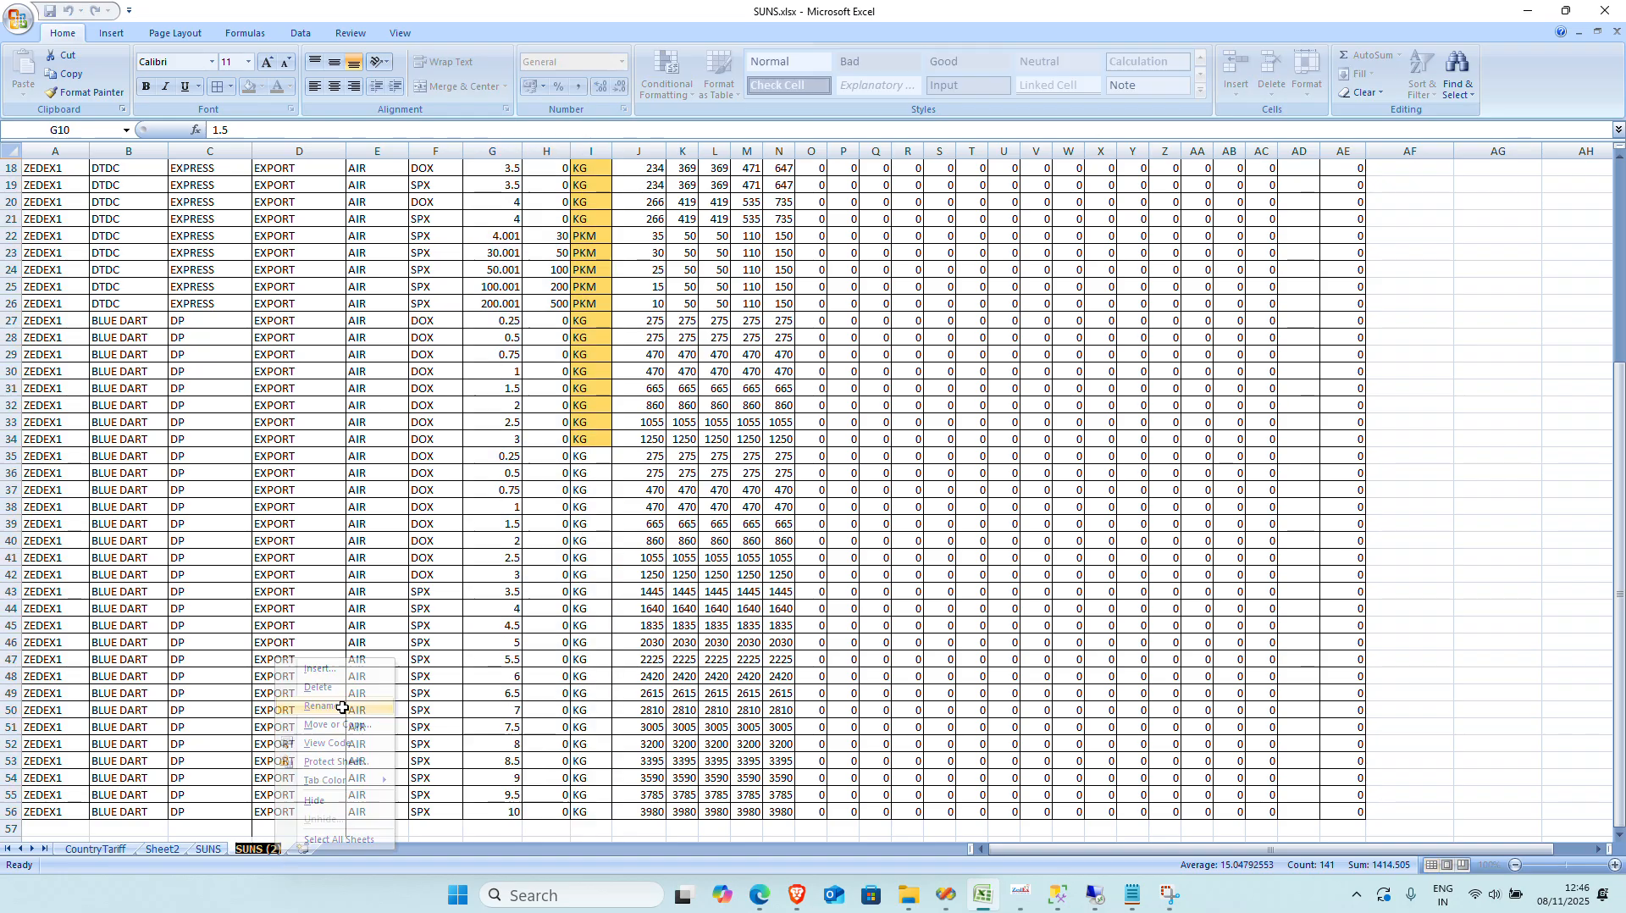
key("Caps_Lock")
type("A")
key("Caps_Lock")
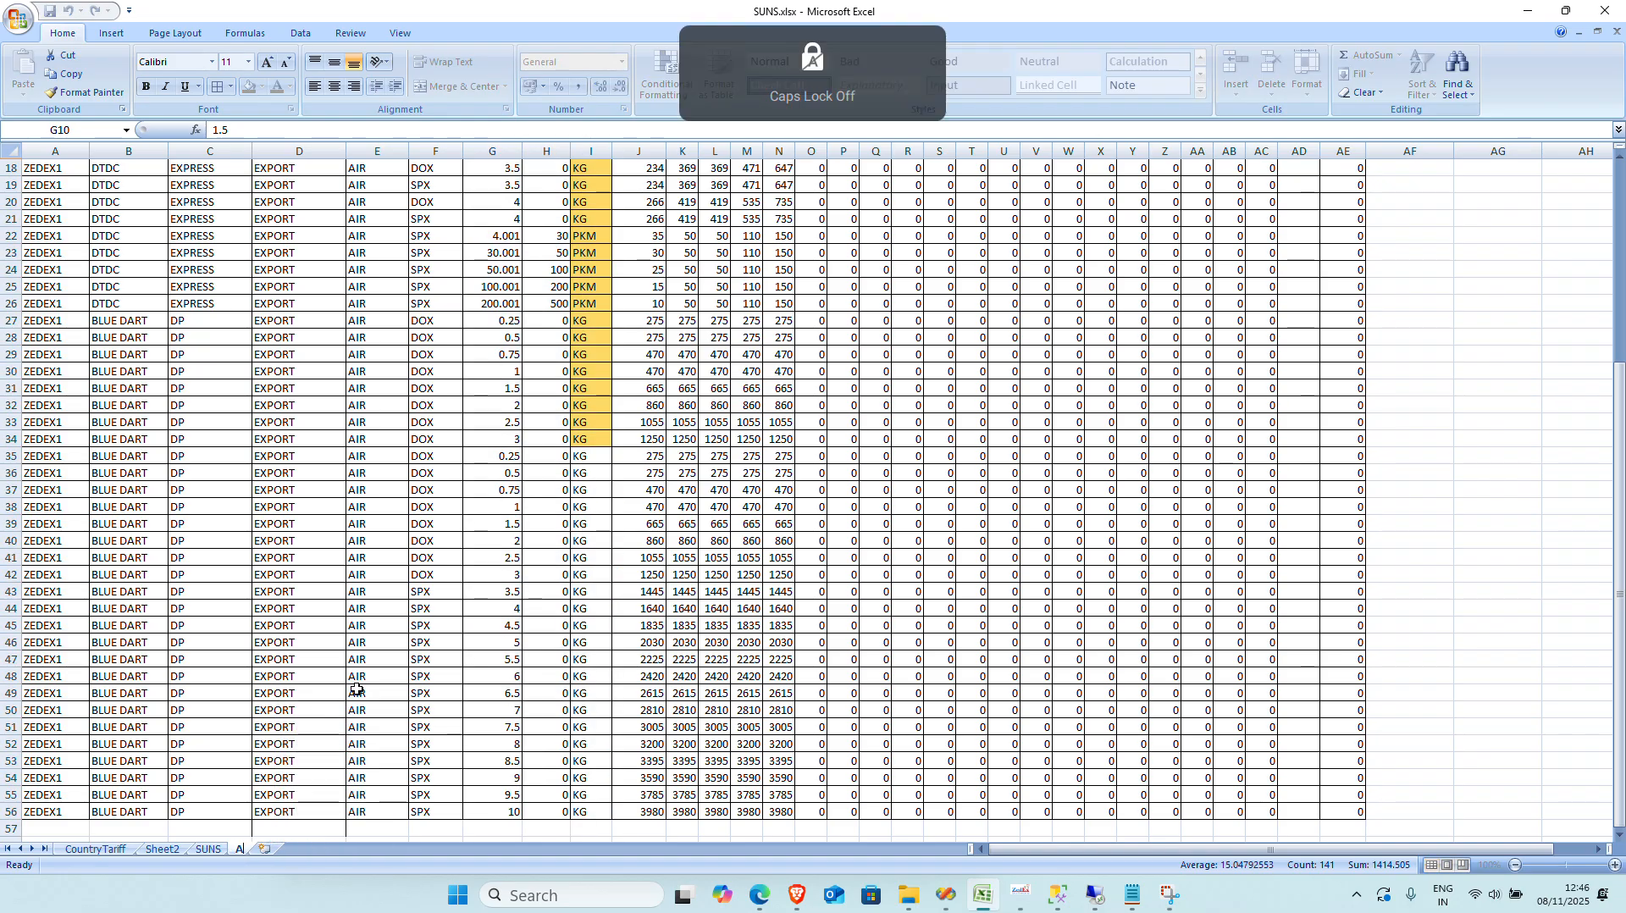
type("dt l")
key("BackSpace")
key("BackSpace")
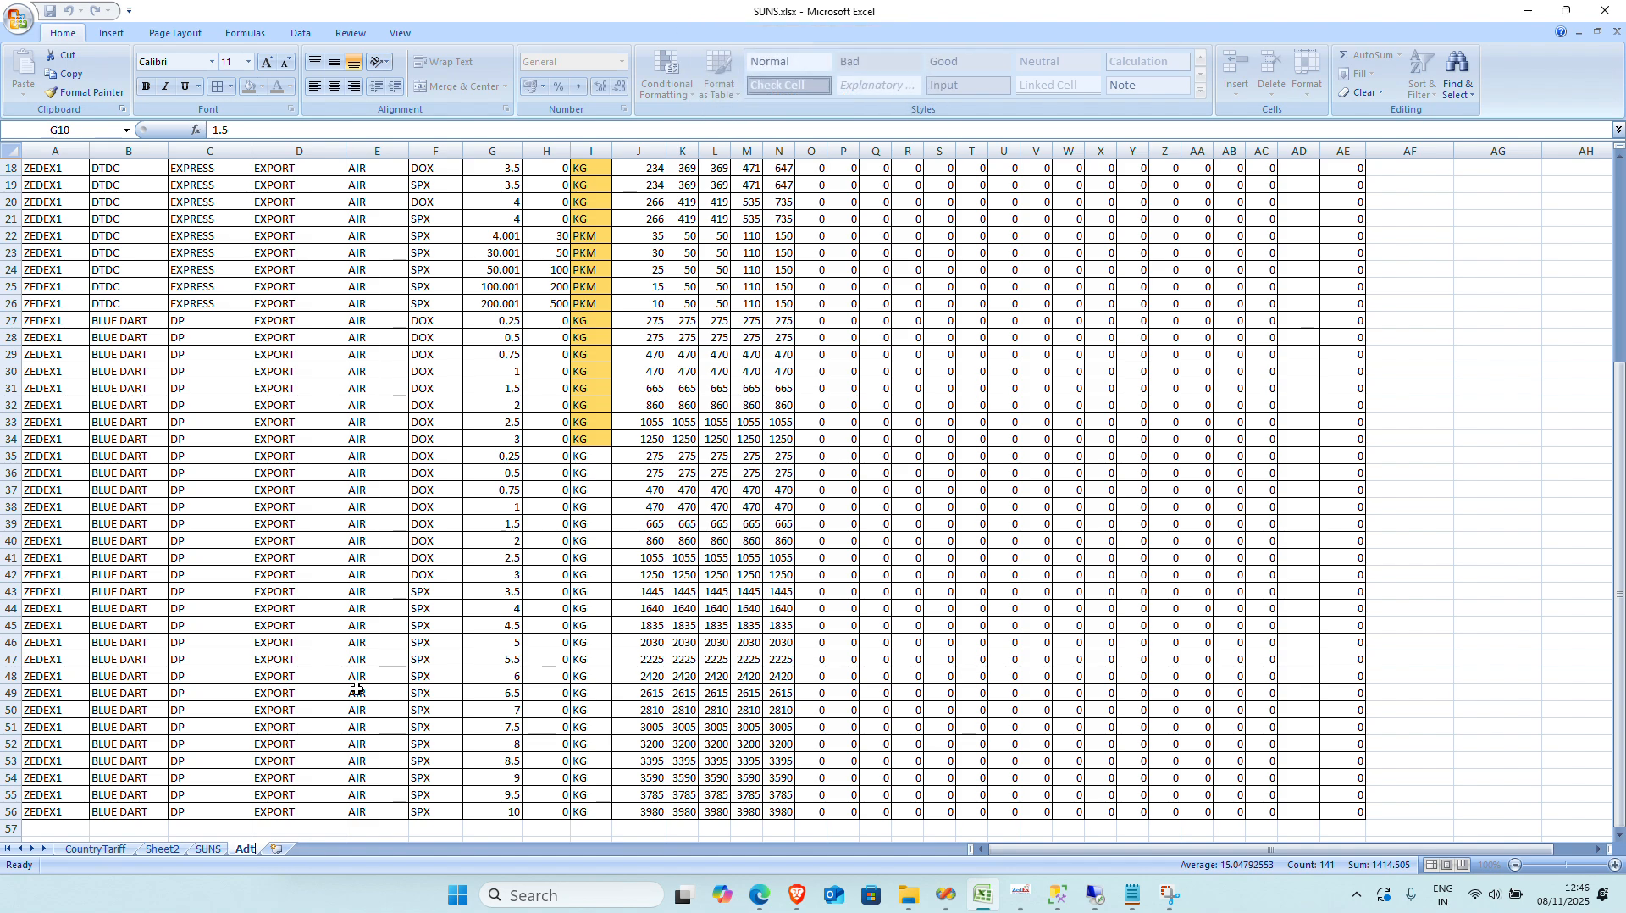
type("l")
key("Return")
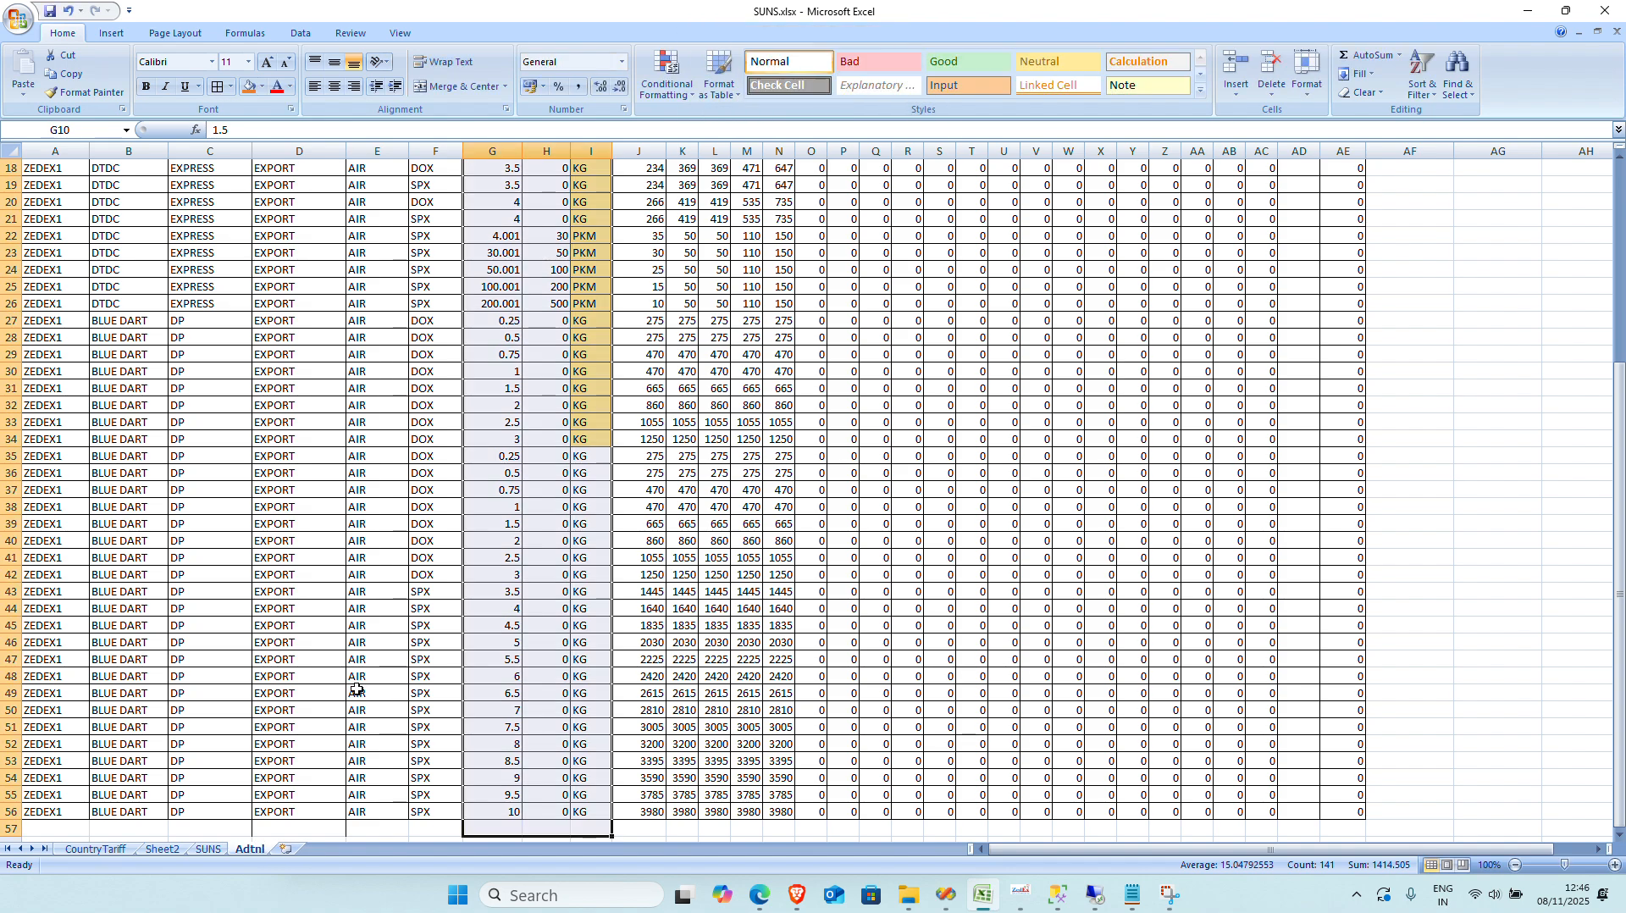
Step: Delete entire rows 10 to 56 from the Adtnl sheet, keeping the DTDC rates up to 1 kg
scroll(508, 626, "up", 6)
left_click(618, 362)
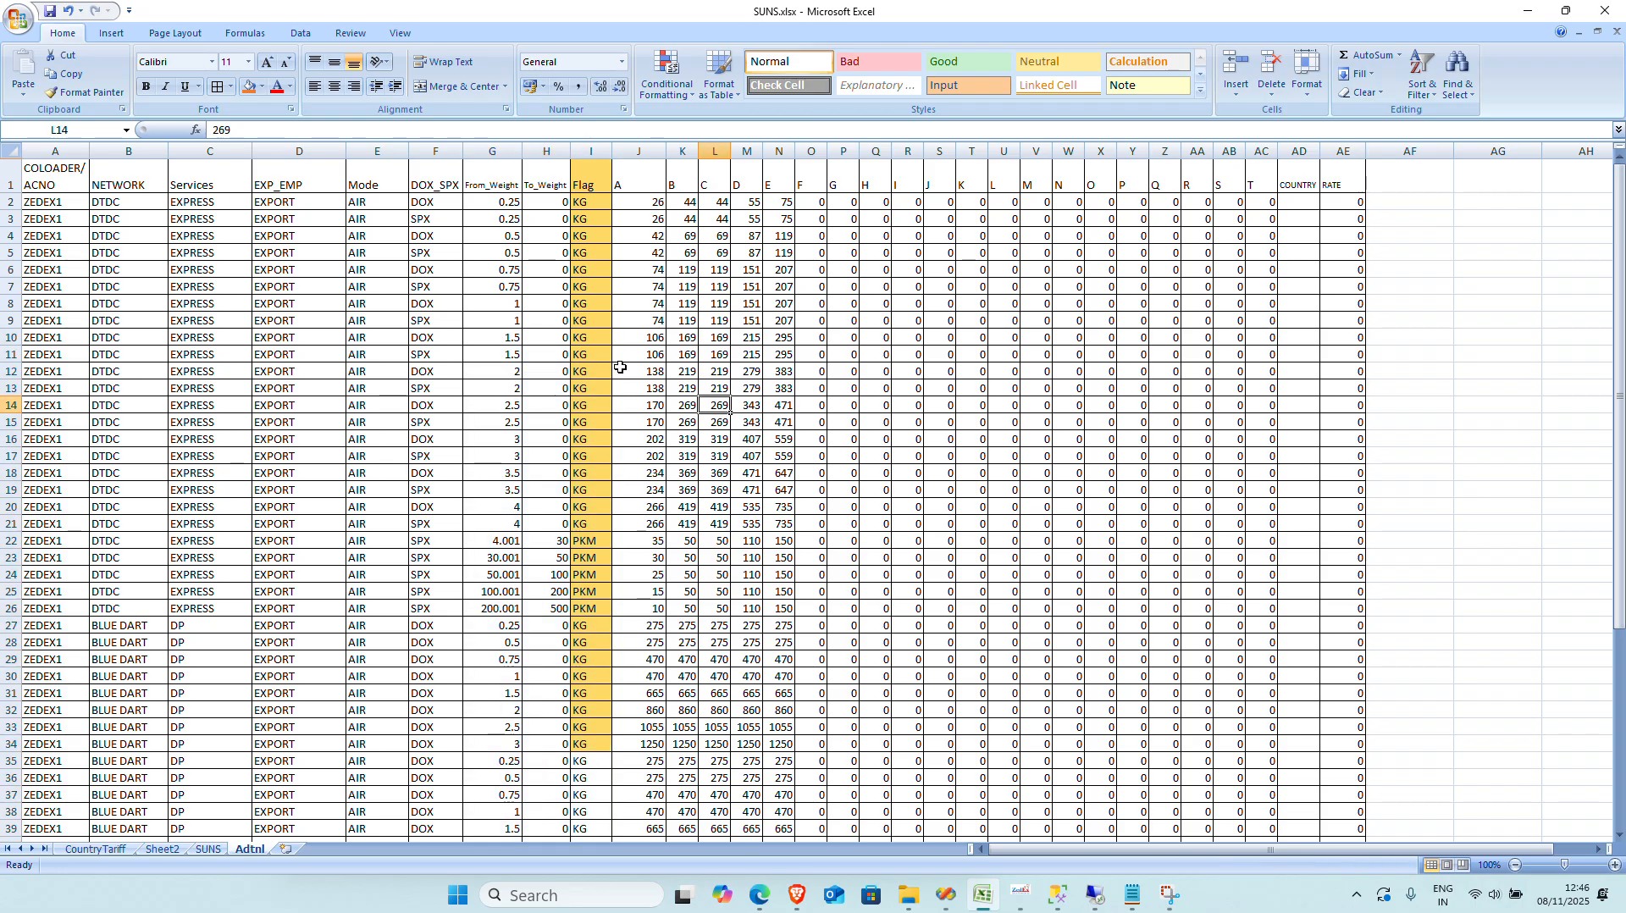
left_click_drag(500, 338, 562, 817)
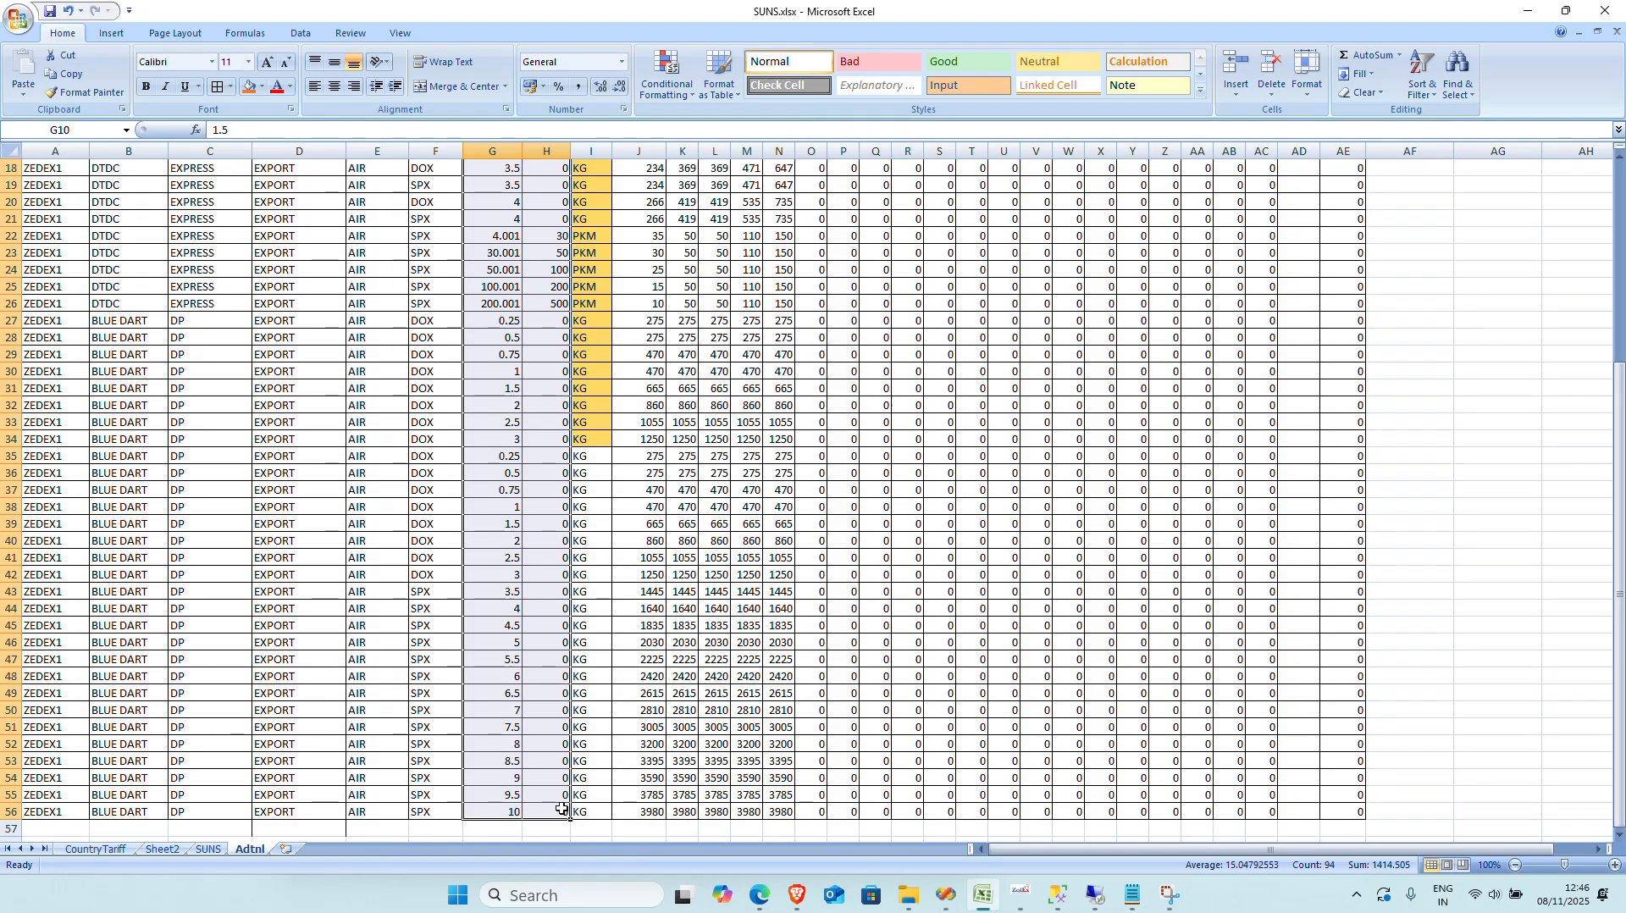
right_click(565, 811)
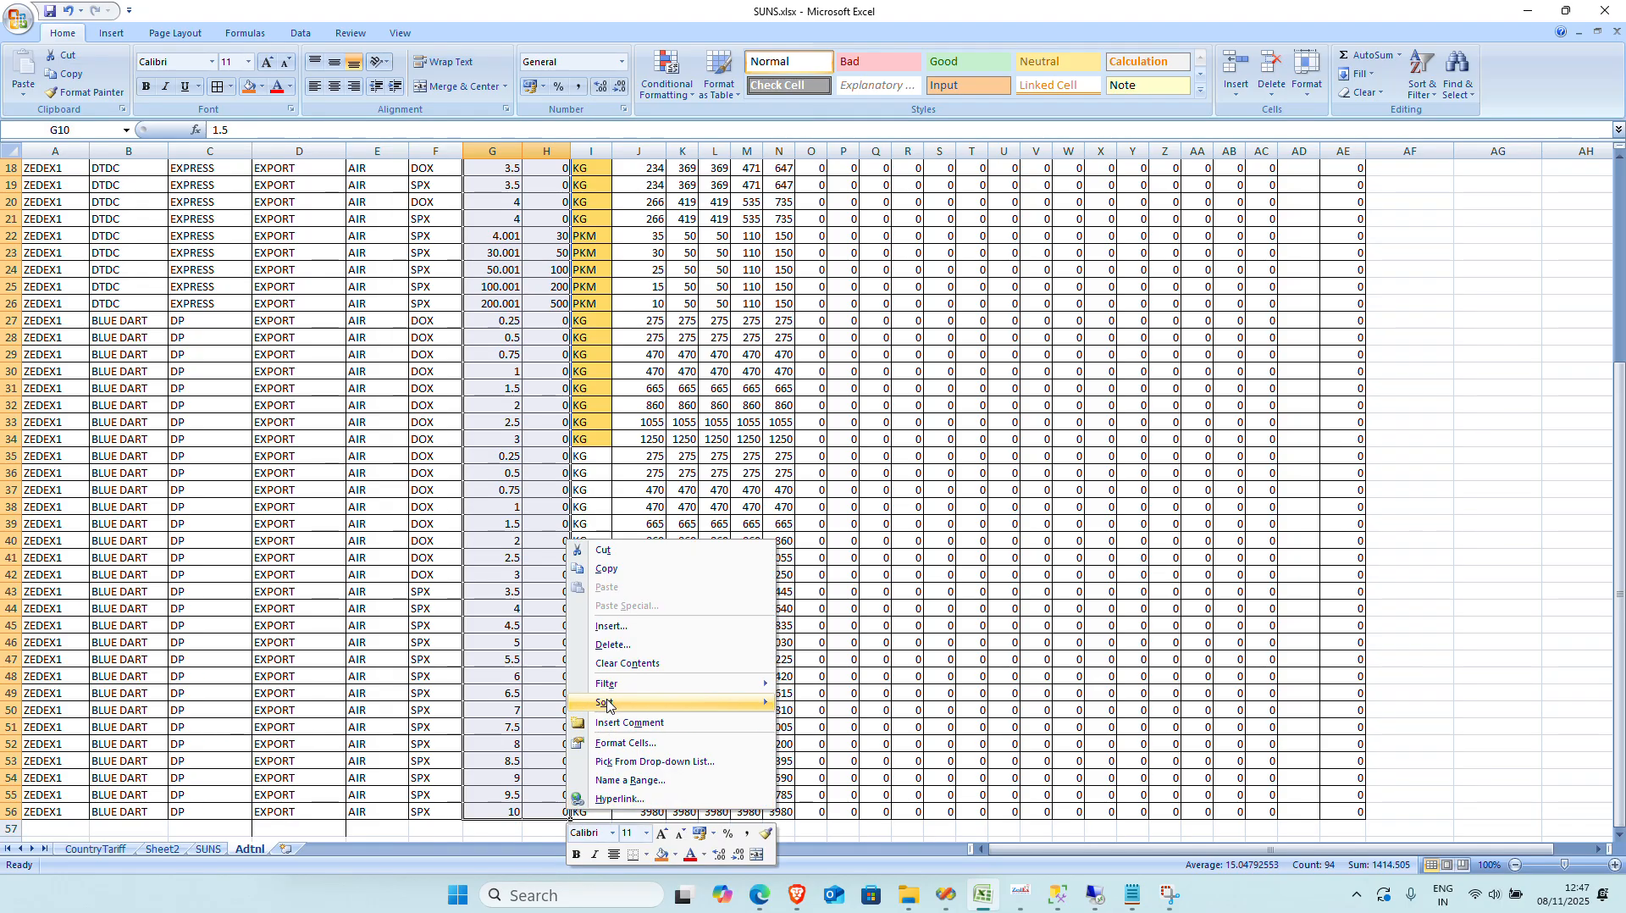
left_click(615, 646)
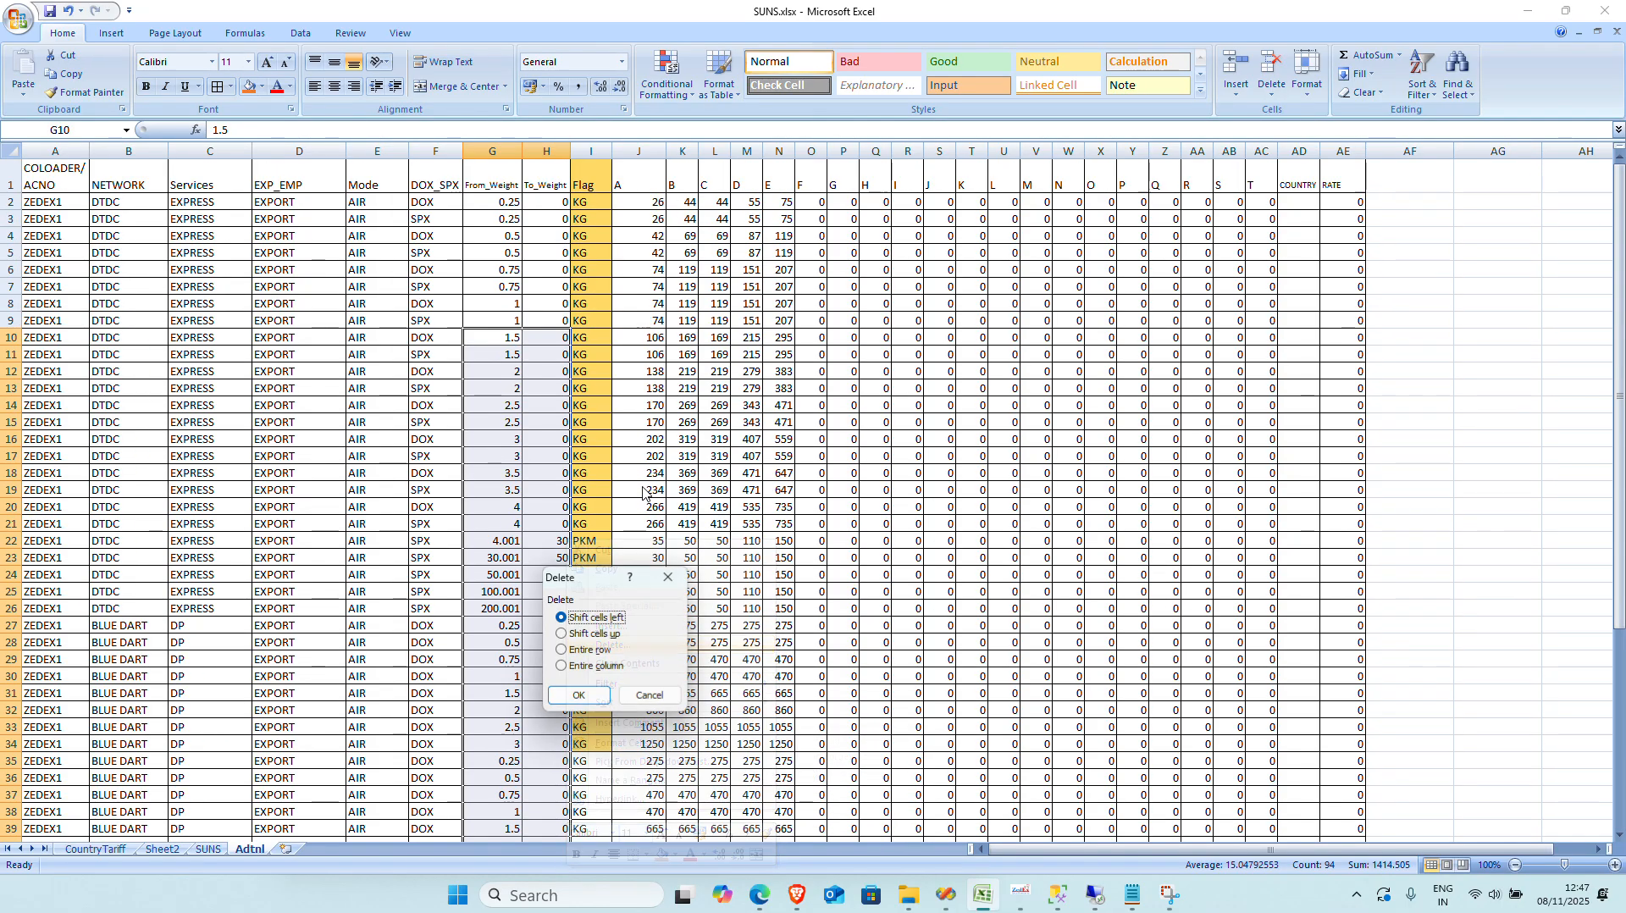
left_click(606, 650)
left_click(578, 696)
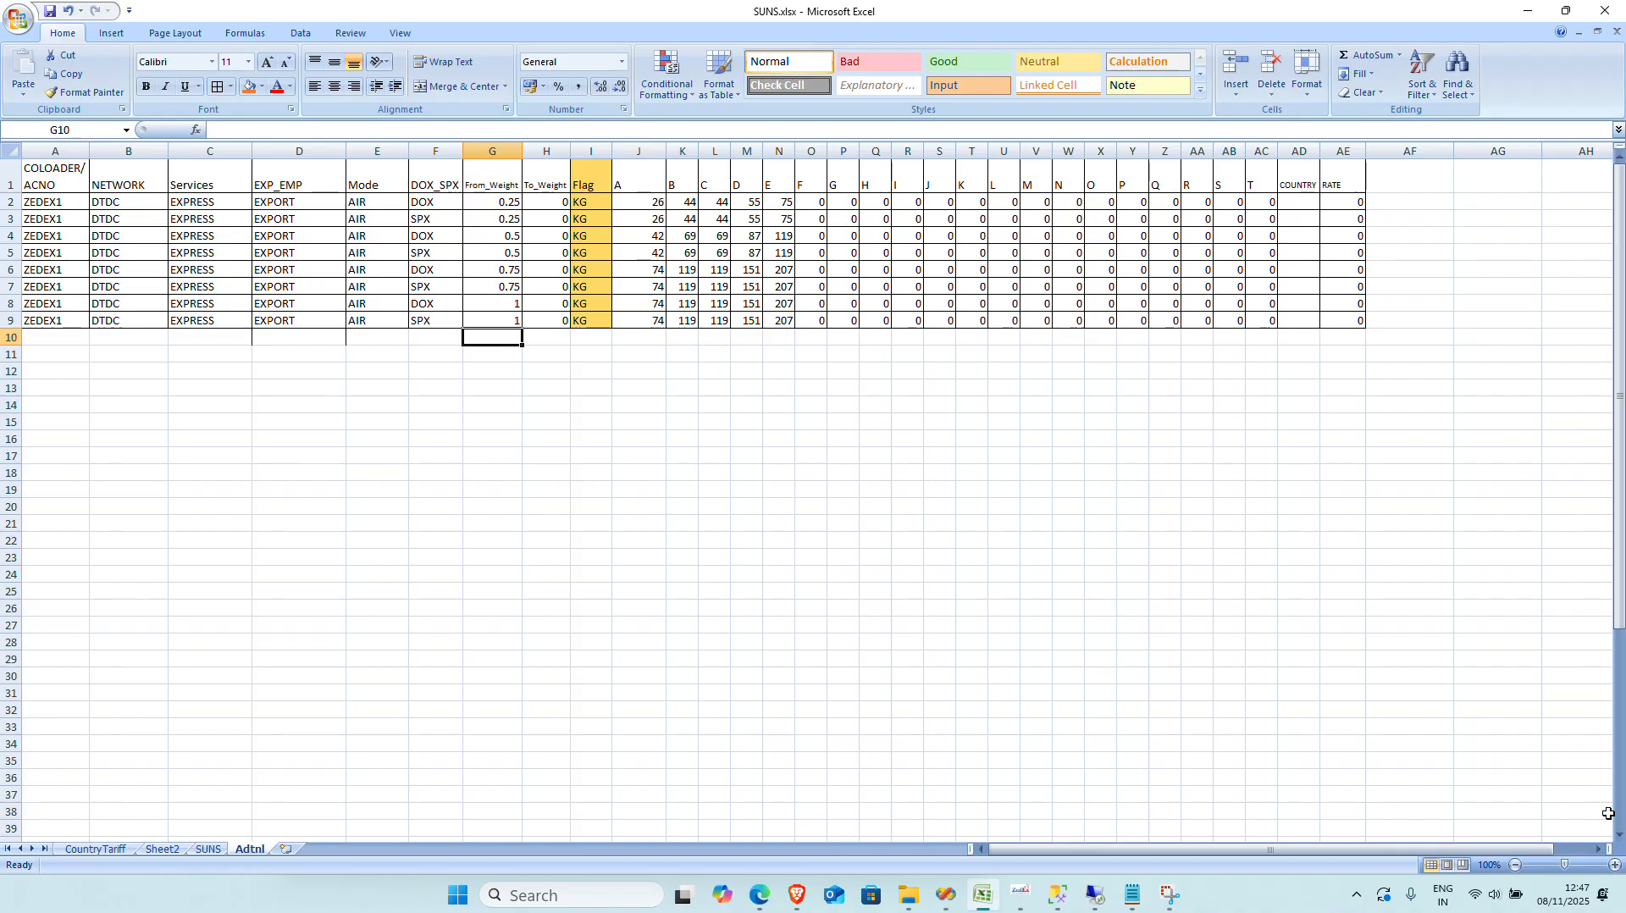
Step: In row 10 of the Adtnl sheet, enter a From_Weight of 0.50 and a To_Weight of 10
type("0.50")
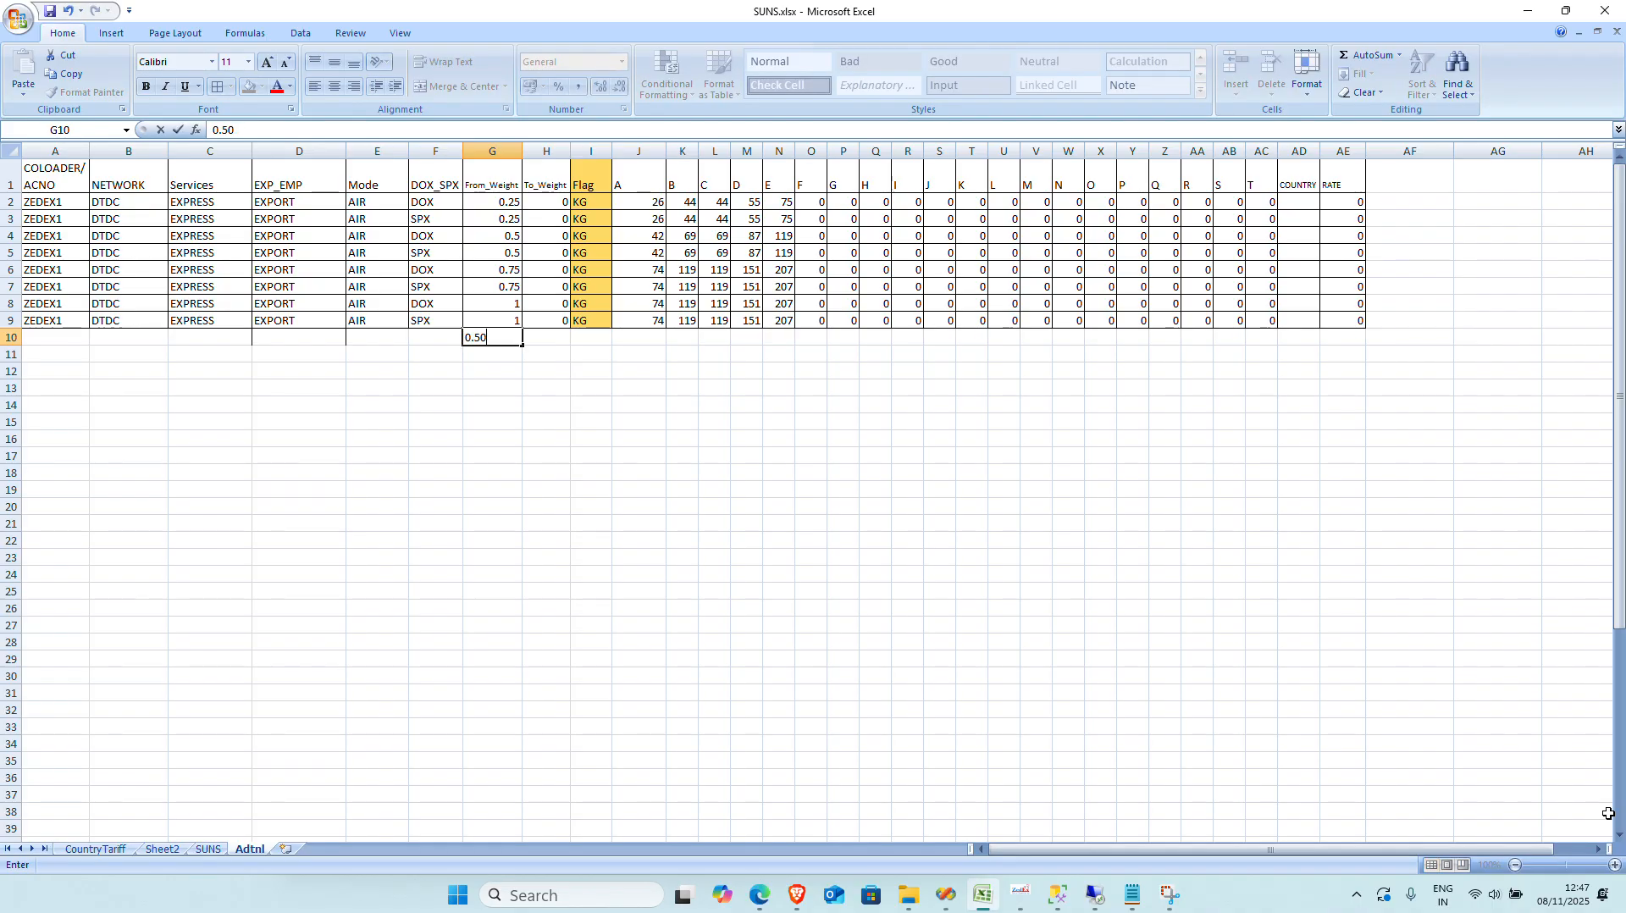
key("Return")
key("Up")
key("Right")
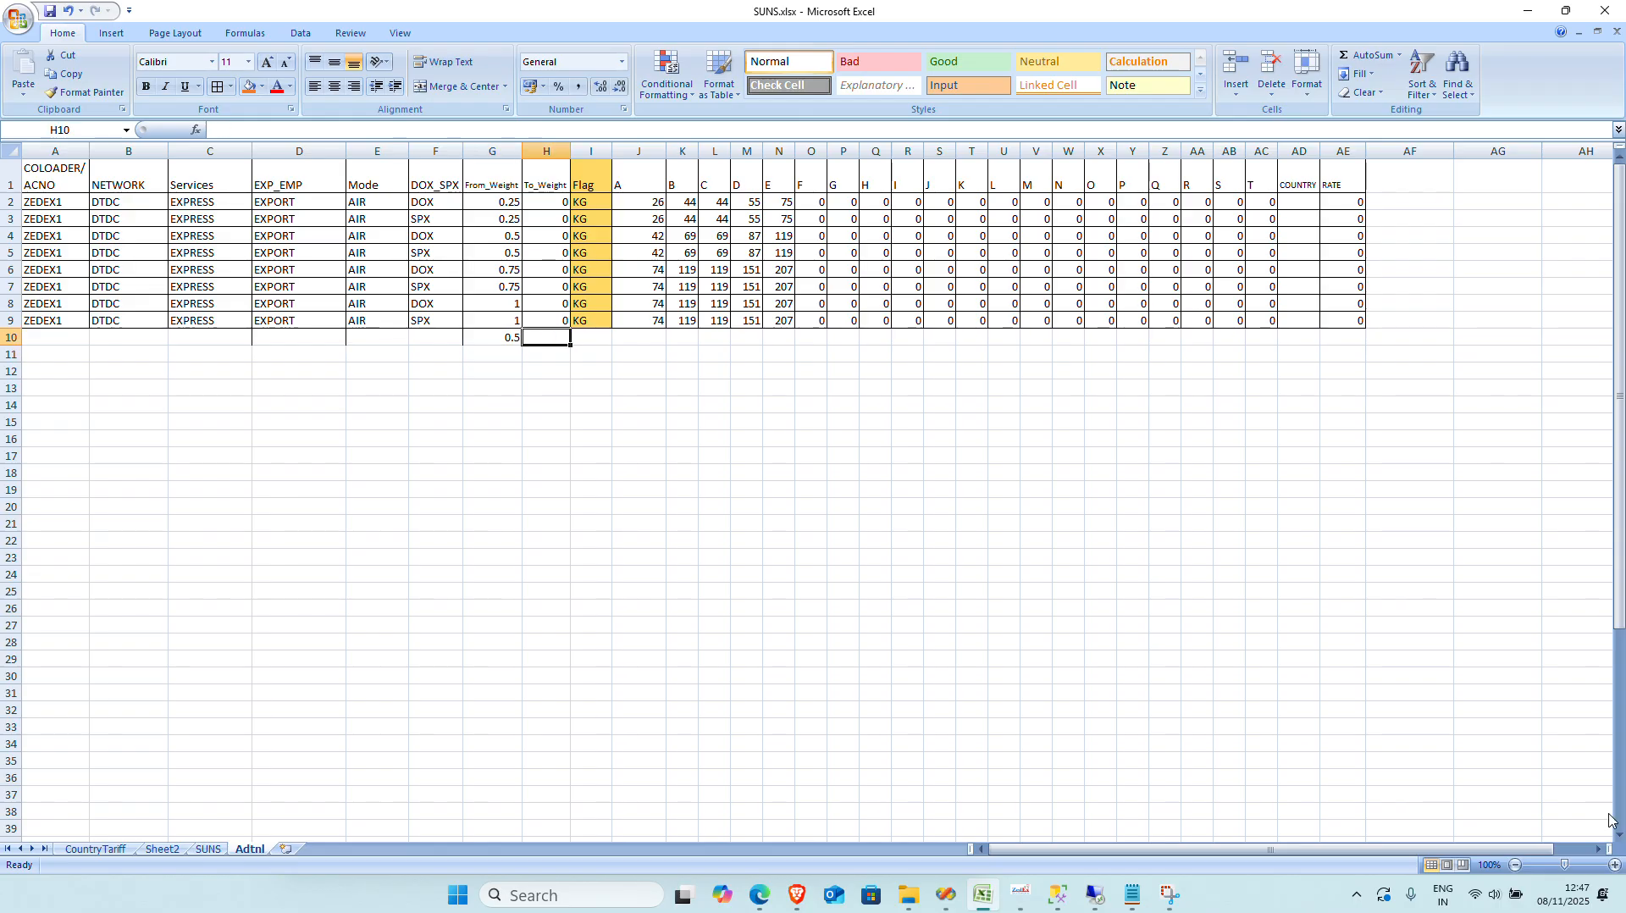
type("10")
key("Tab")
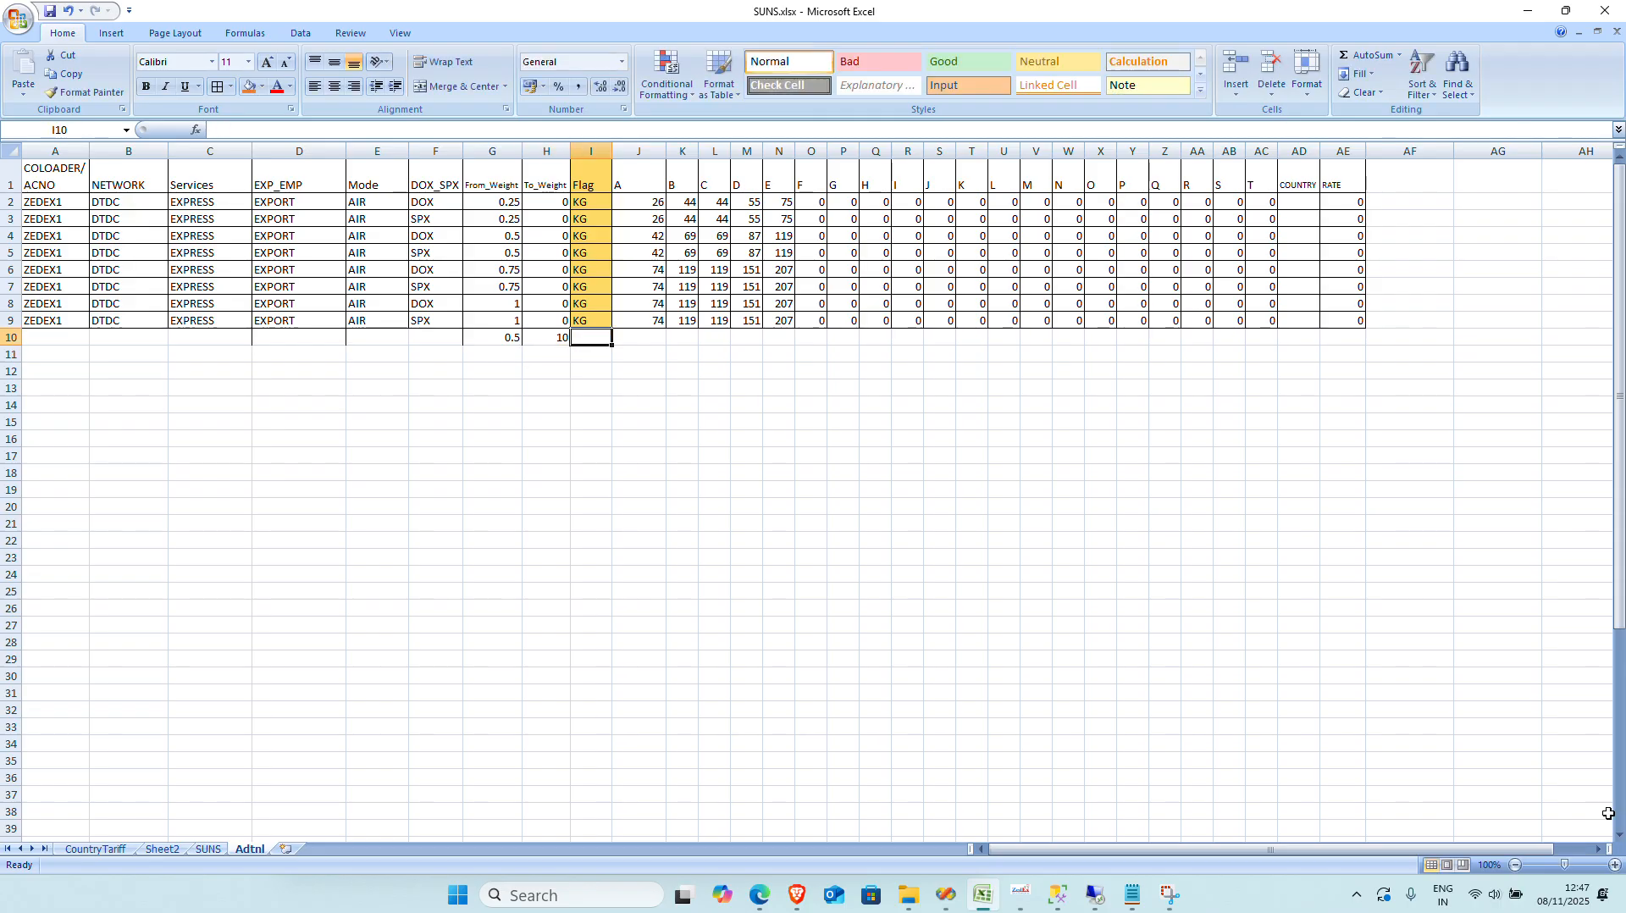
Step: Set the Flag in row 10 to ADTNL in capital letters
type("ad")
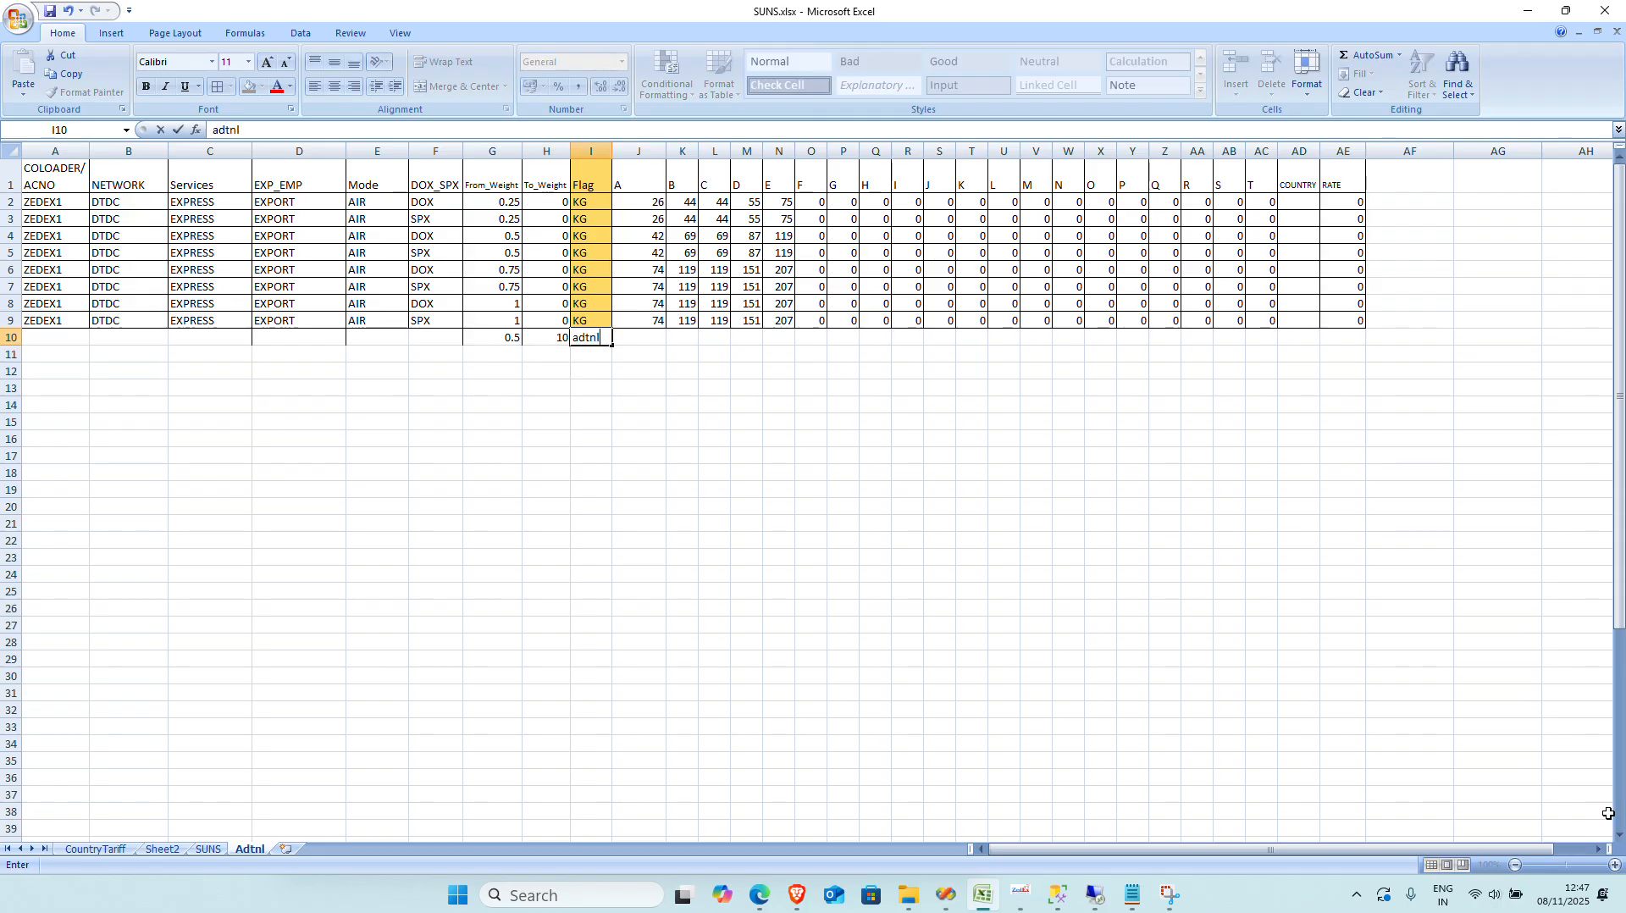
type("tnl")
key("ctrl+Return")
key("Caps_Lock")
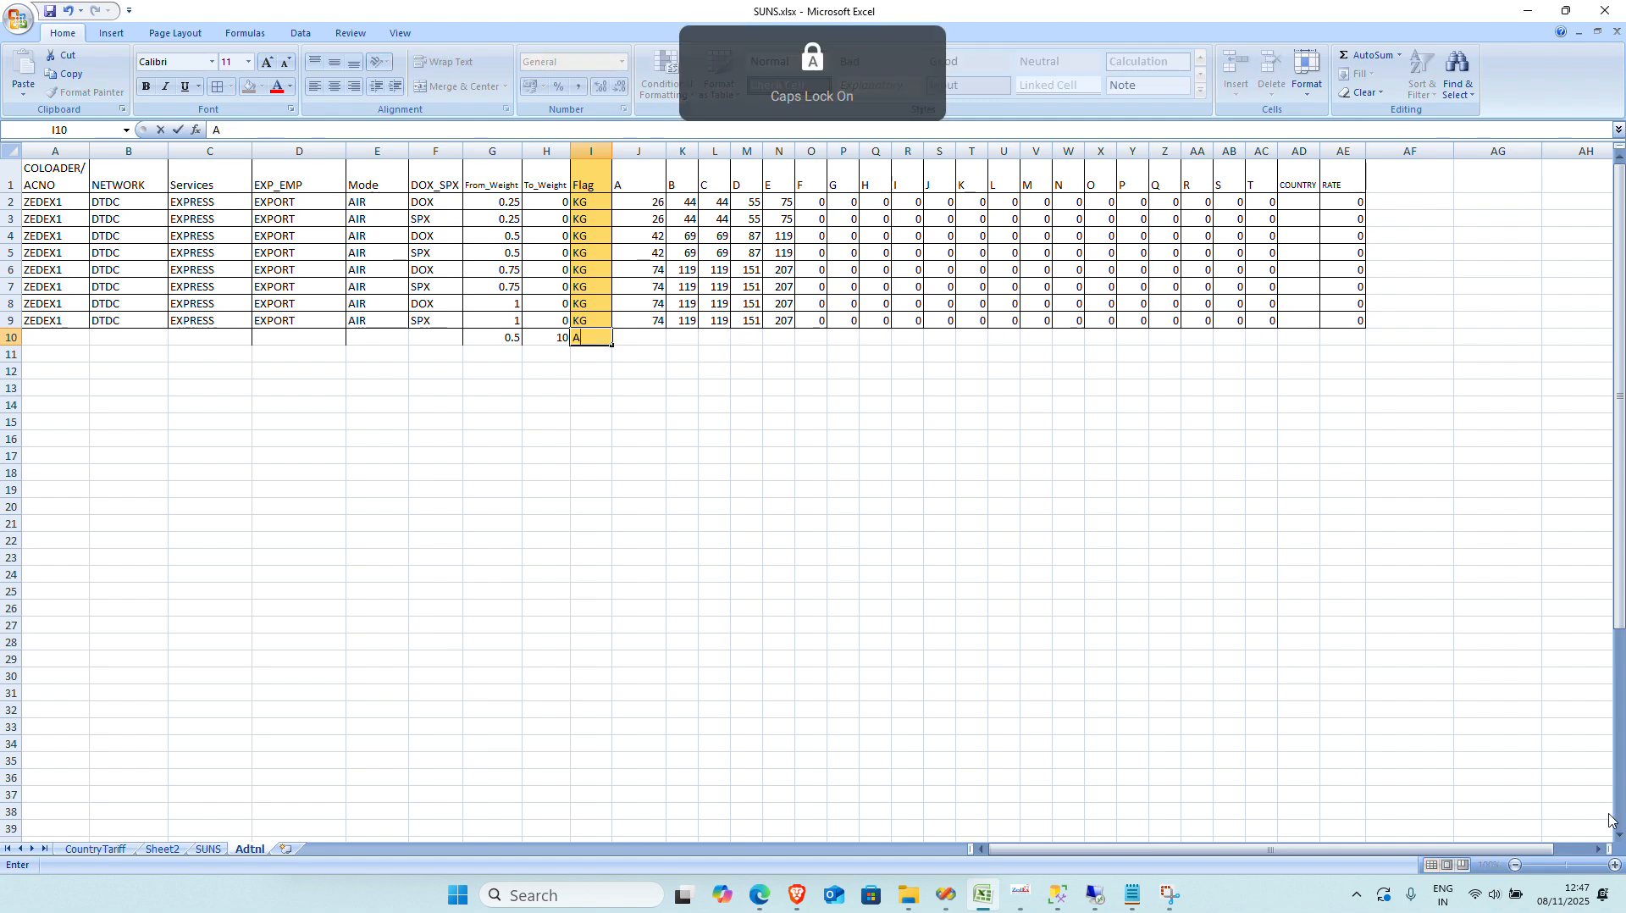
type("ADT")
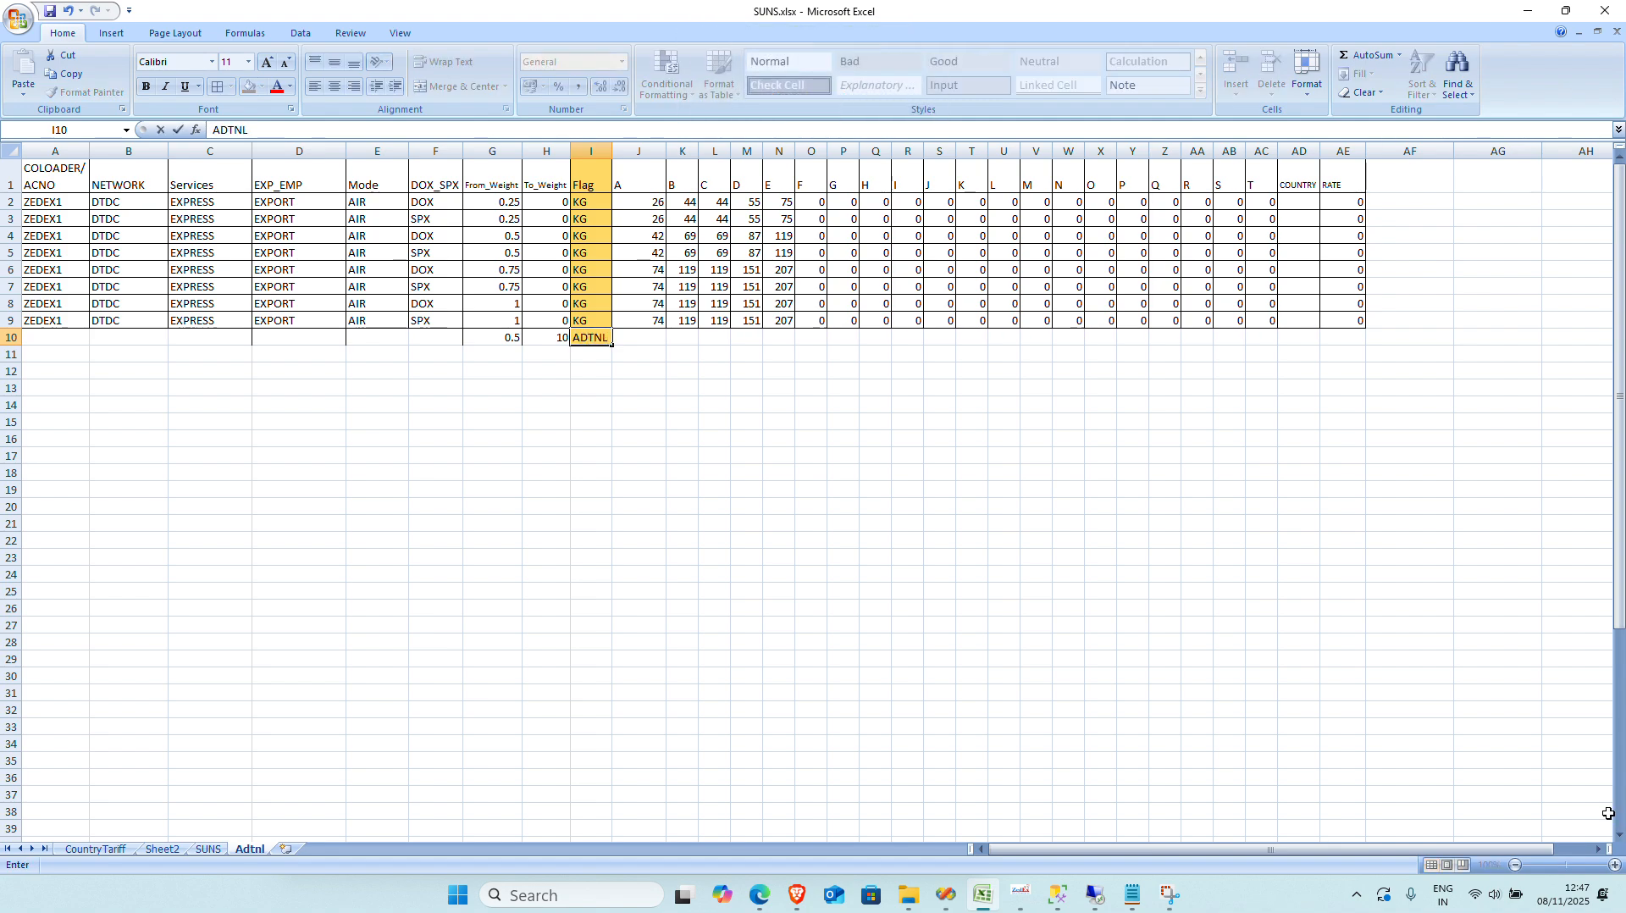
type("NL")
key("ctrl+Return")
key("Right")
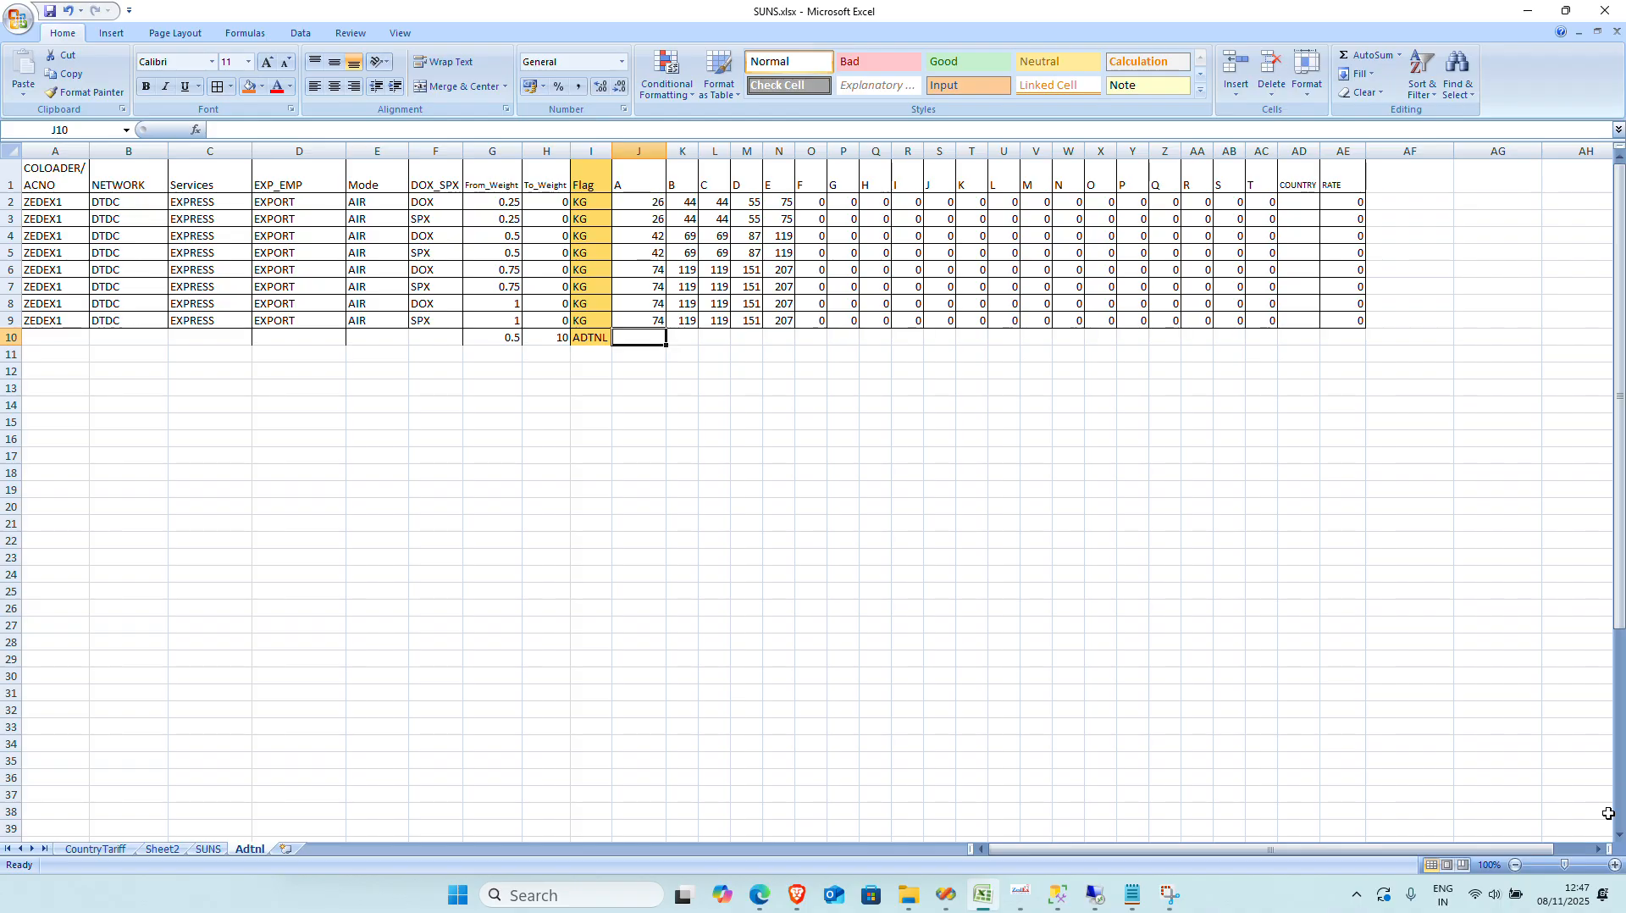
Step: Enter the row 10 additional-weight rates for zones A to E as 15, 20, 25, 20 and 10
key("Left")
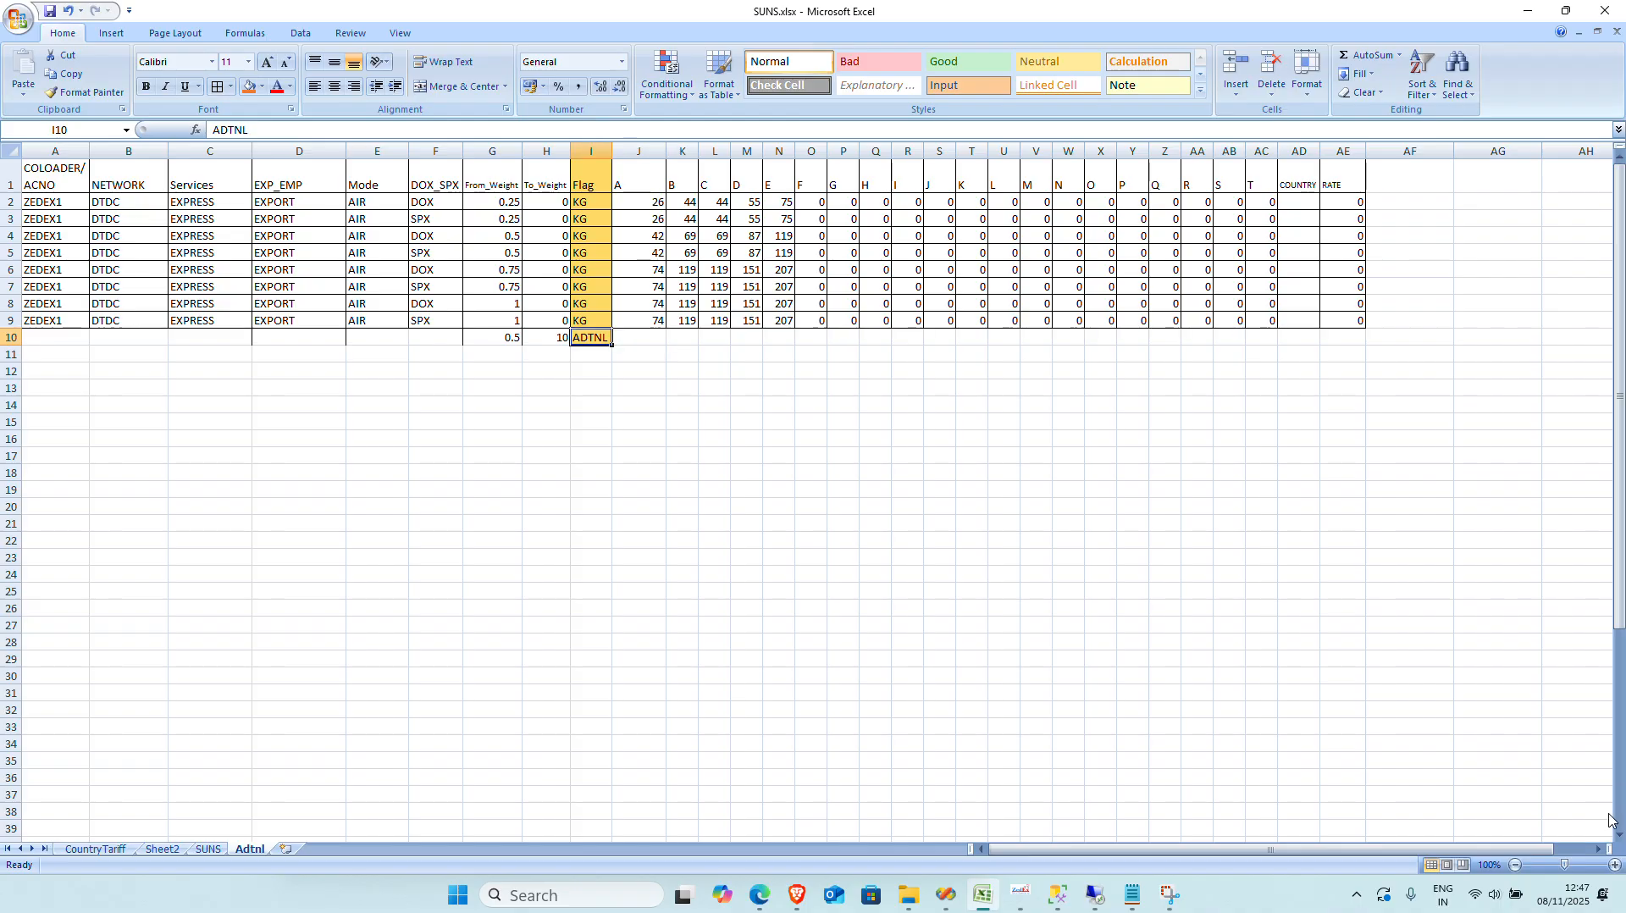
key("Left")
key("Right")
key("Right")
key("Right")
key("Right")
type("15")
key("Right")
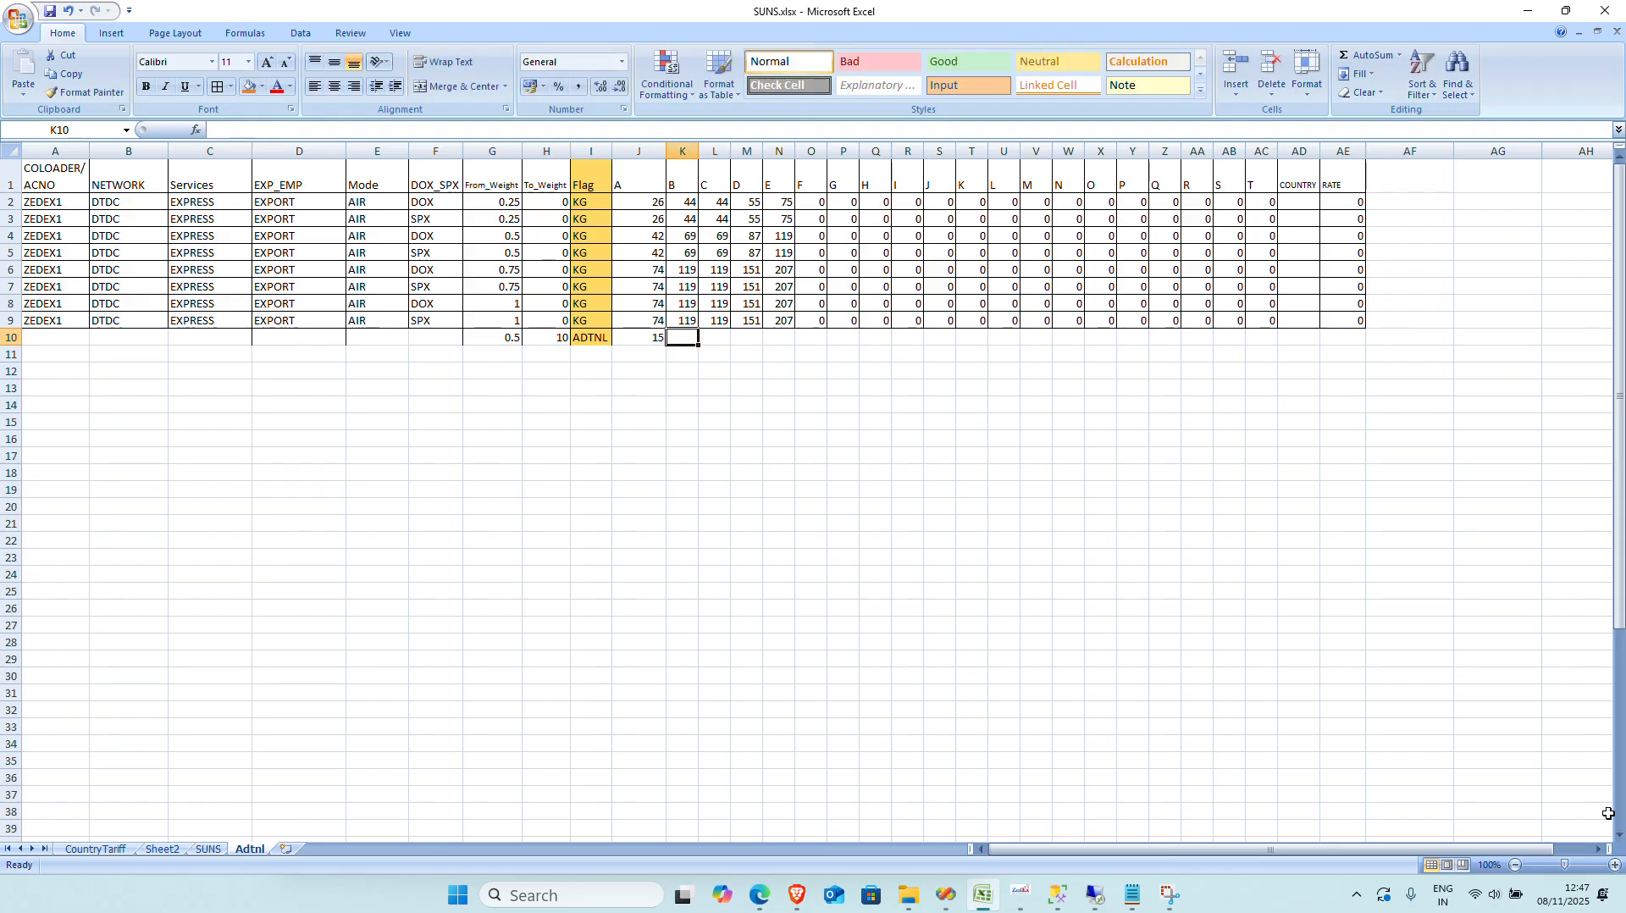
type("20")
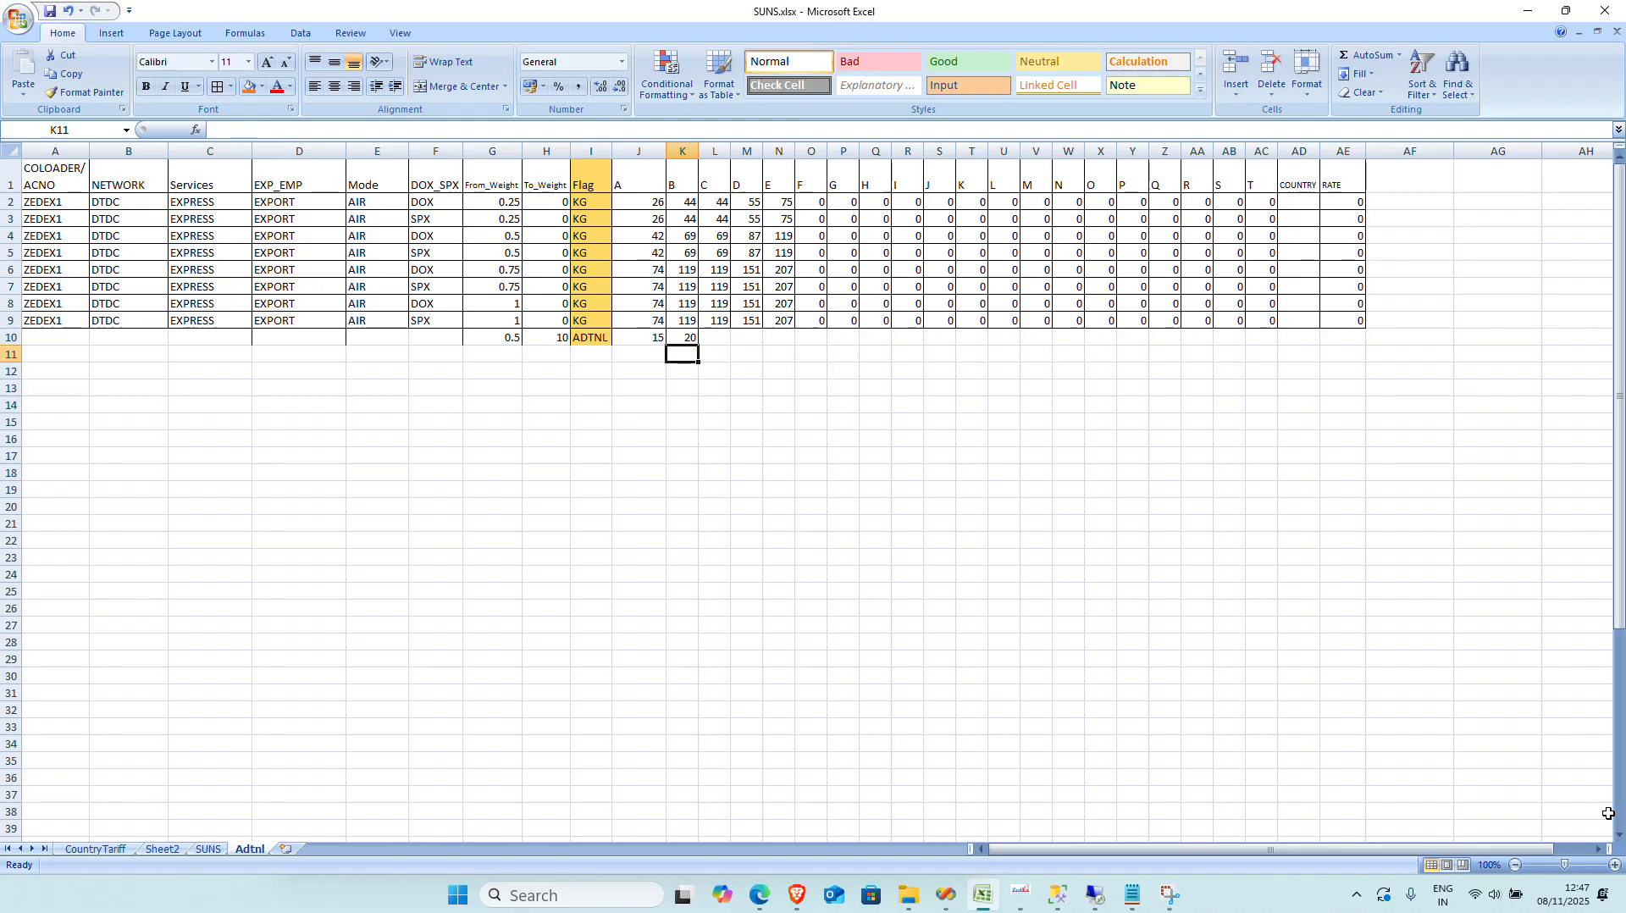
key("Right")
type("25")
key("Right")
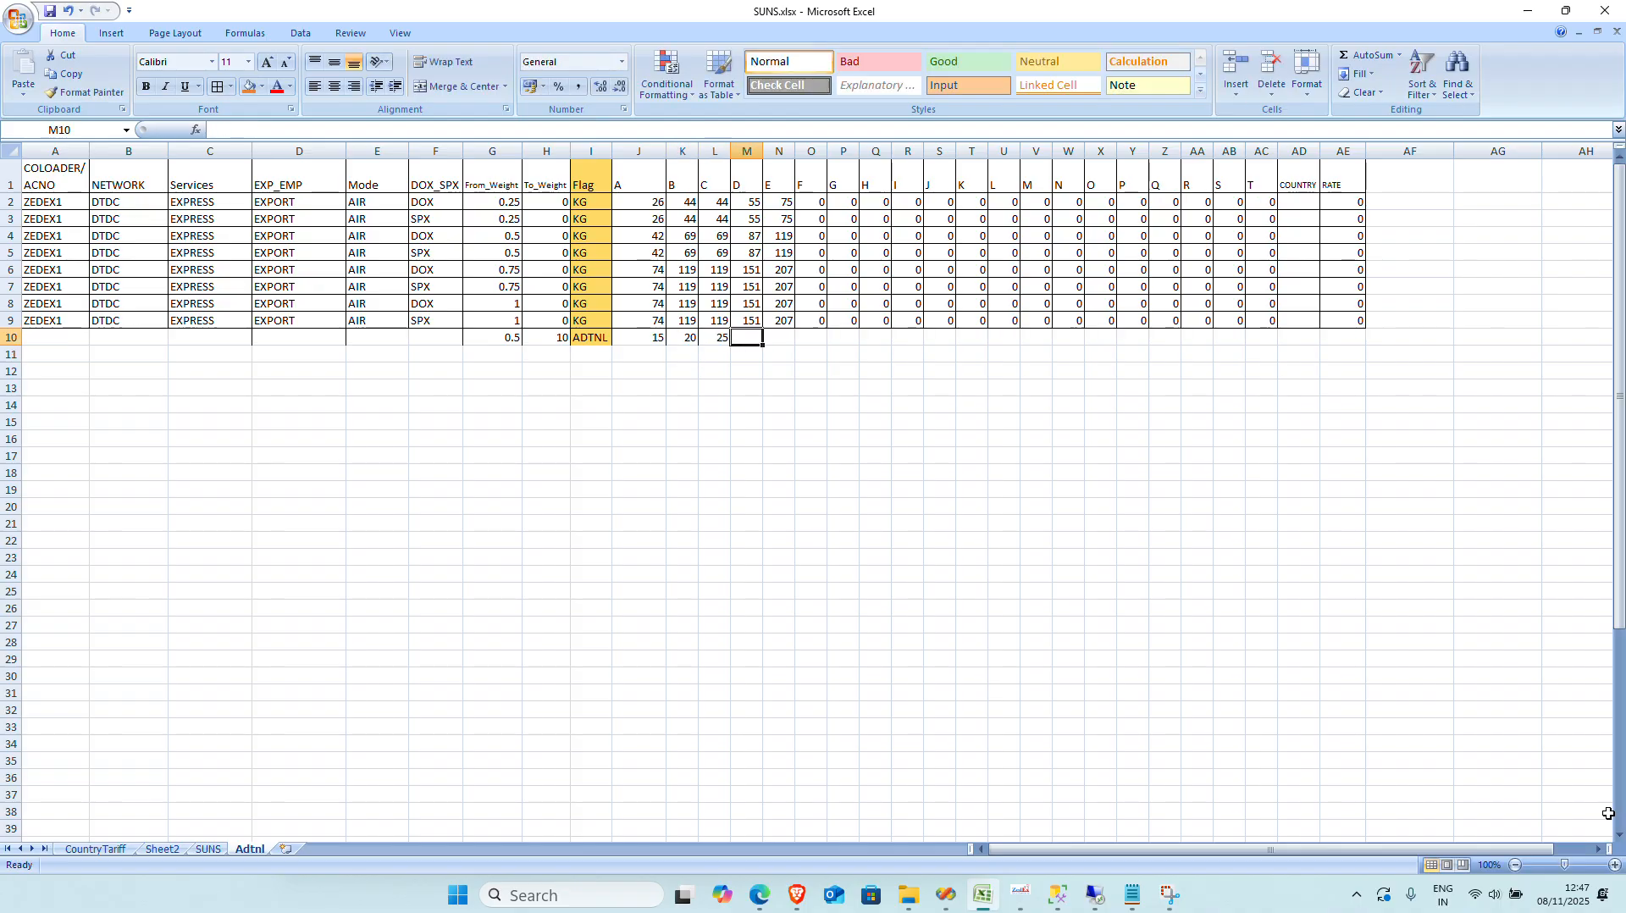
type("20")
key("Right")
type("10")
key("Right")
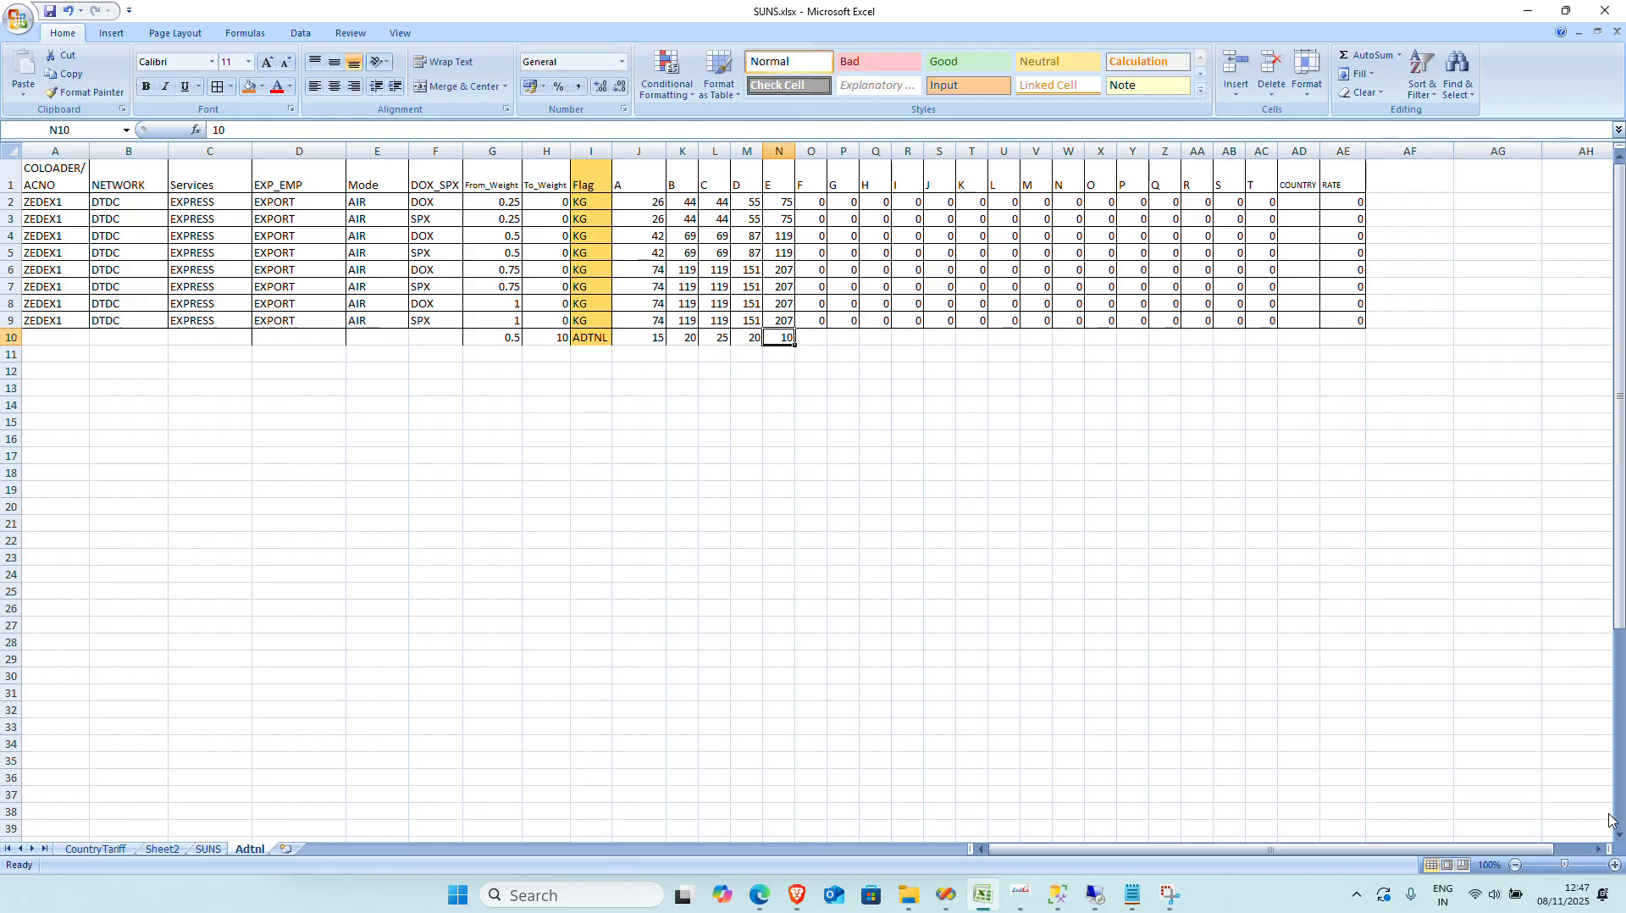
Step: Copy the row 9 values from zone F through RATE into the same columns of row 10
key("Up")
key("shift+Right")
key("shift+Right")
key("shift+Right")
key("shift+Right")
key("shift+Right")
key("shift+Right")
key("shift+Right")
key("shift+Right")
key("shift+Right")
key("shift+Right")
key("shift+Right")
key("shift+Right")
key("shift+Right")
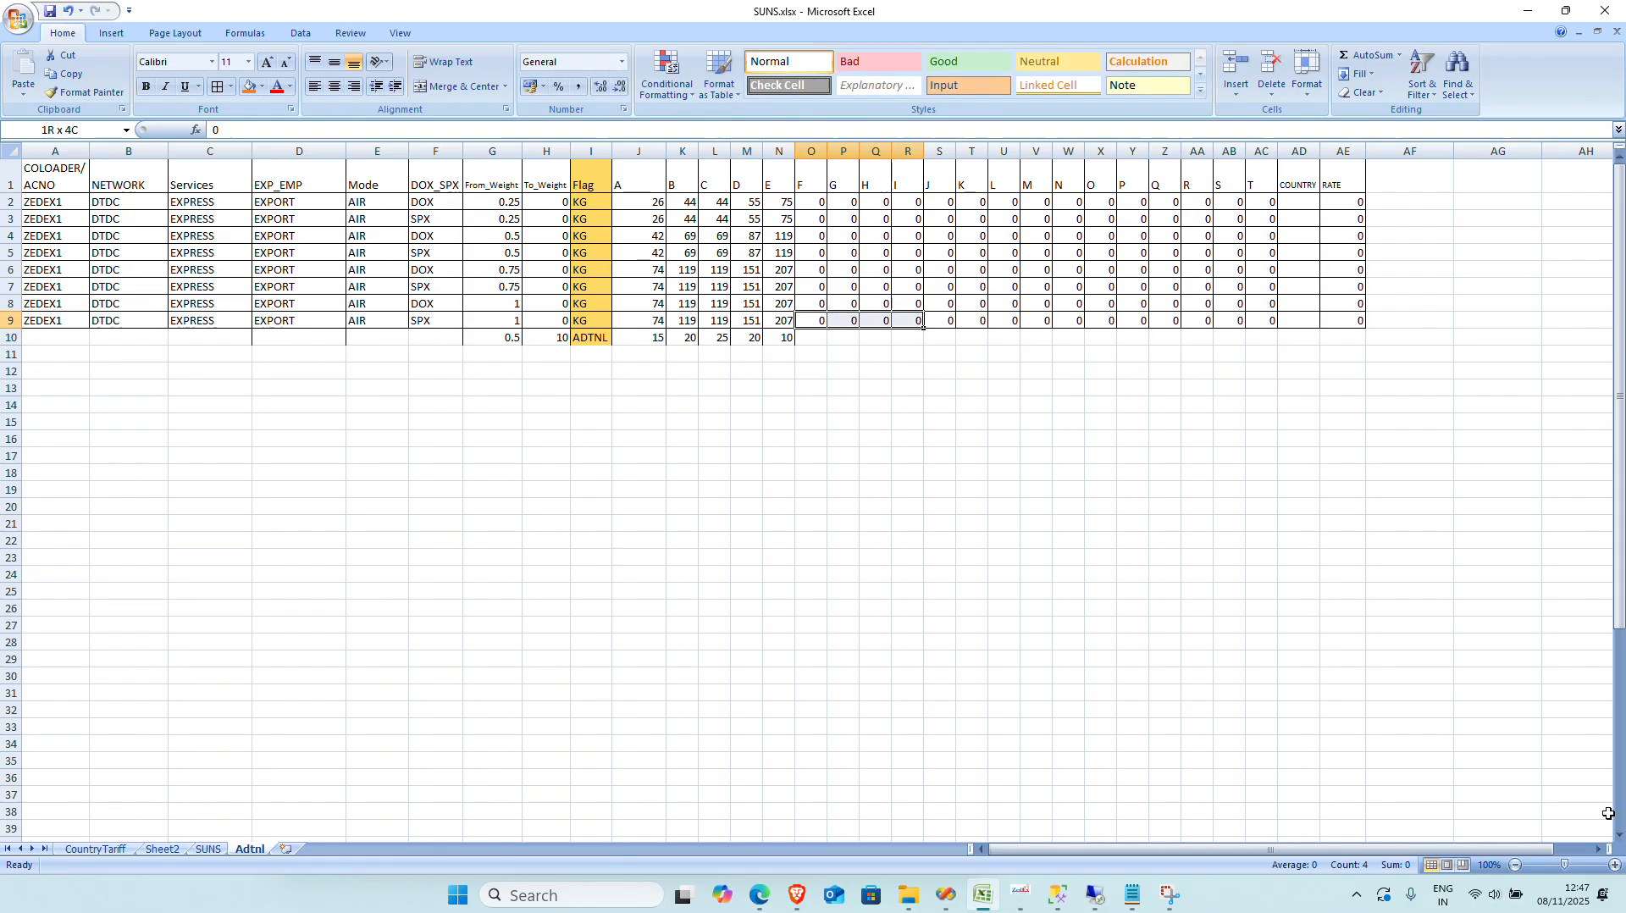
key("shift+Right")
key("shift+Right")
key("shift+Right")
key("shift+Right")
key("shift+Left")
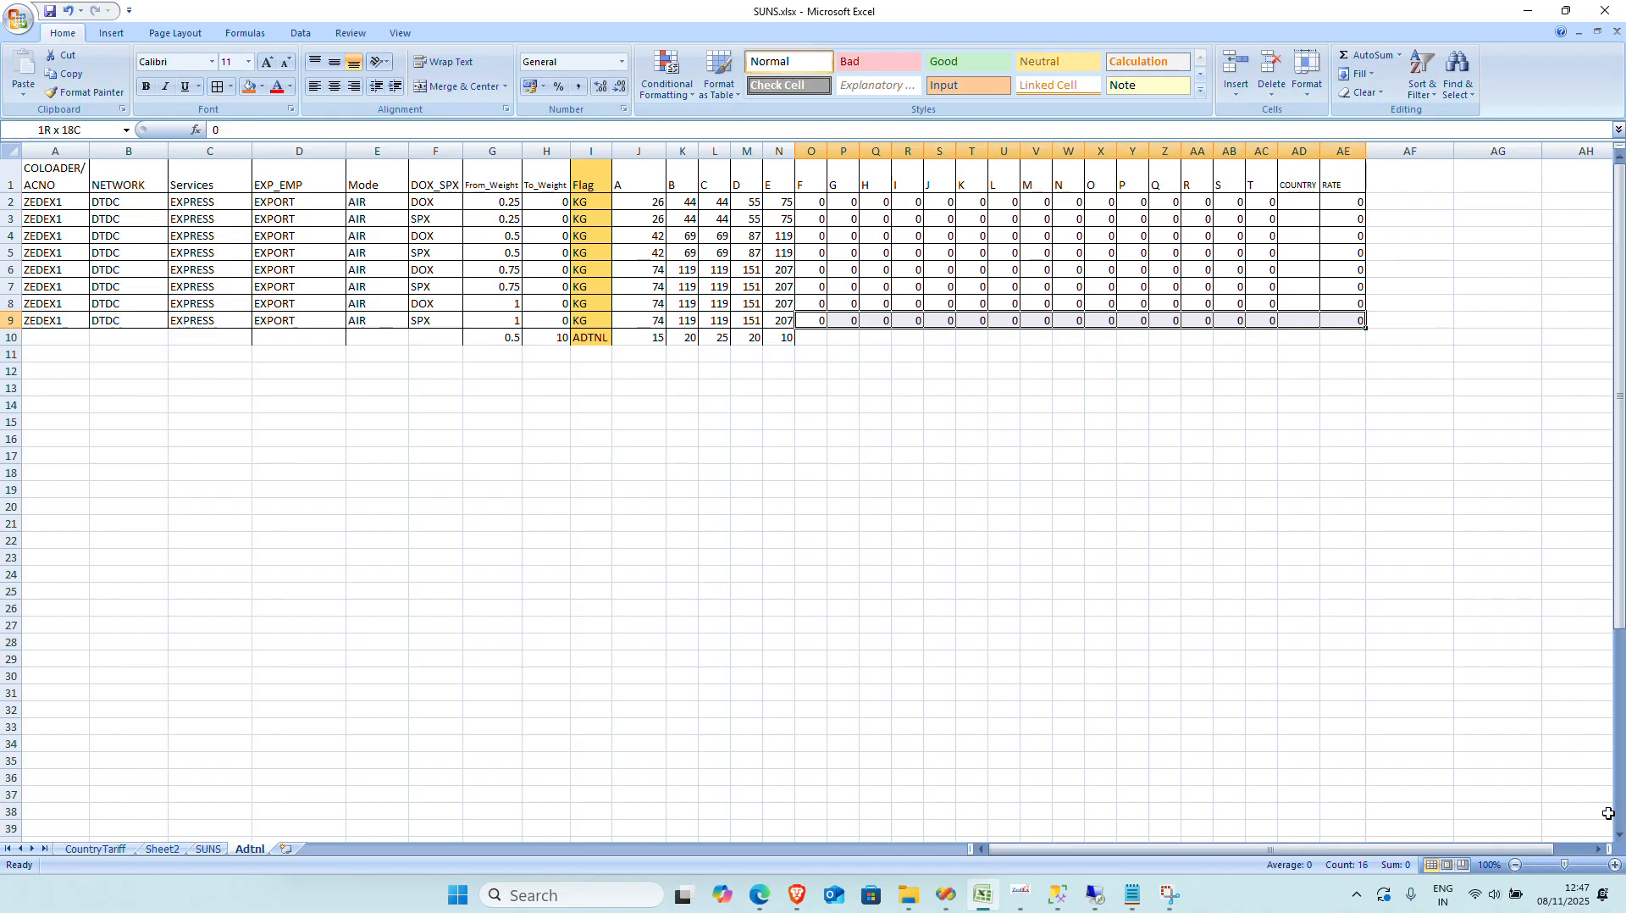
key("ctrl+c")
key("Down")
key("Return")
Step: Copy the row 9 details from COLOADER/ACNO through DOX_SPX into rows 10 to 13
key("Left")
key("Left")
key("Left")
key("Left")
key("Left")
key("Left")
key("Left")
key("Left")
key("Left")
key("Left")
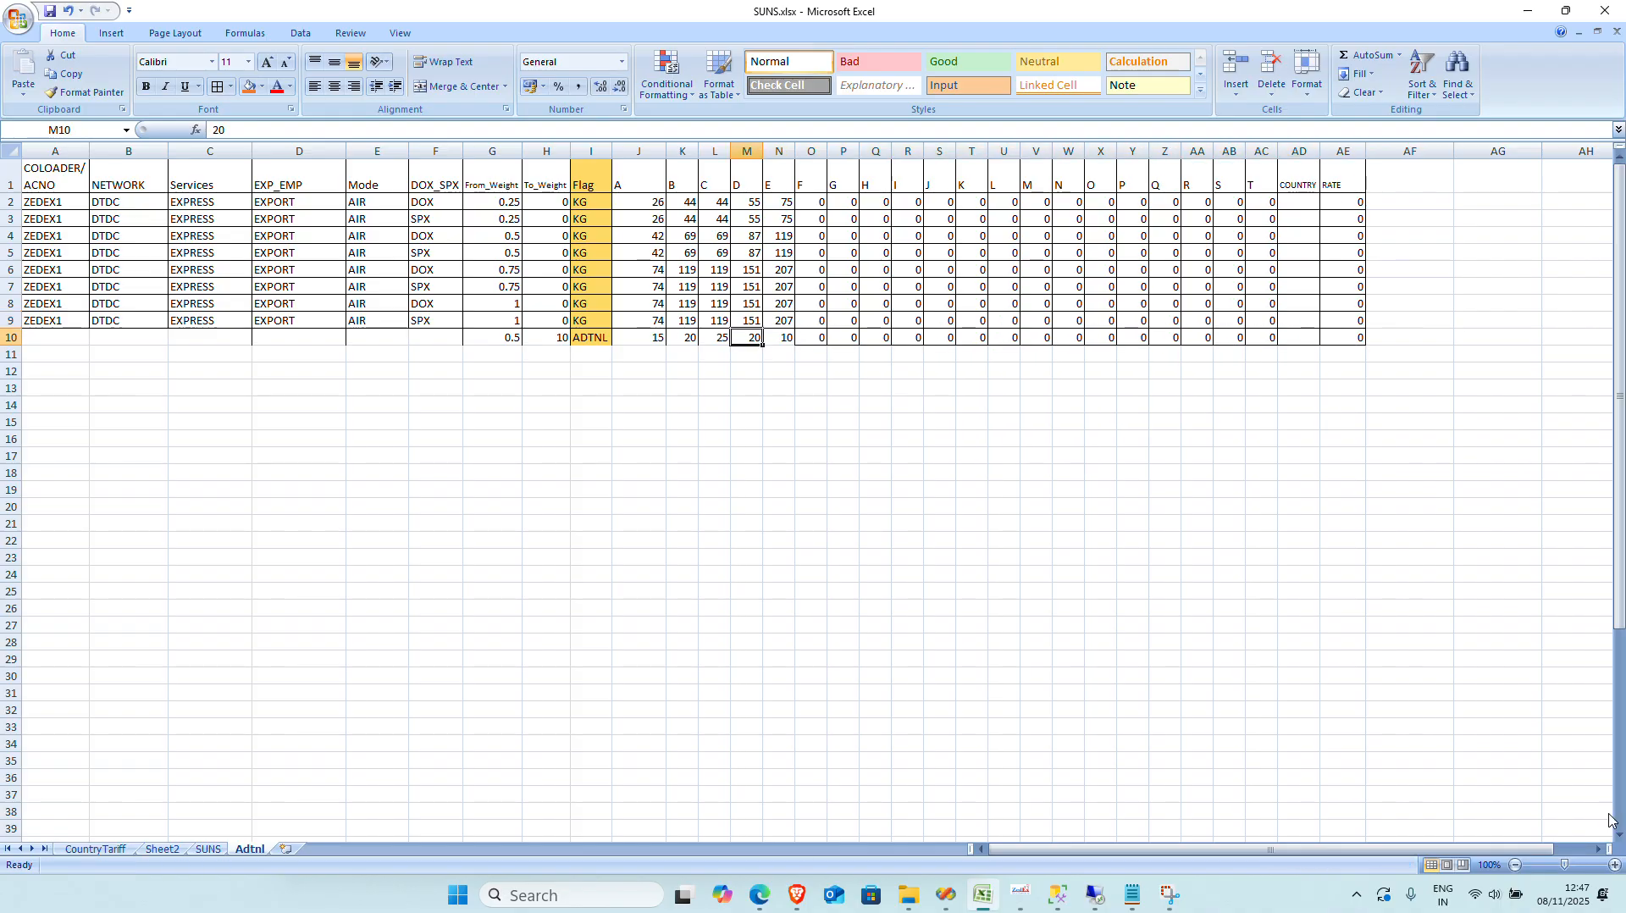
key("Up")
key("Right")
key("shift+Left")
key("shift+Left")
key("shift+Left")
key("shift+Left")
key("shift+Left")
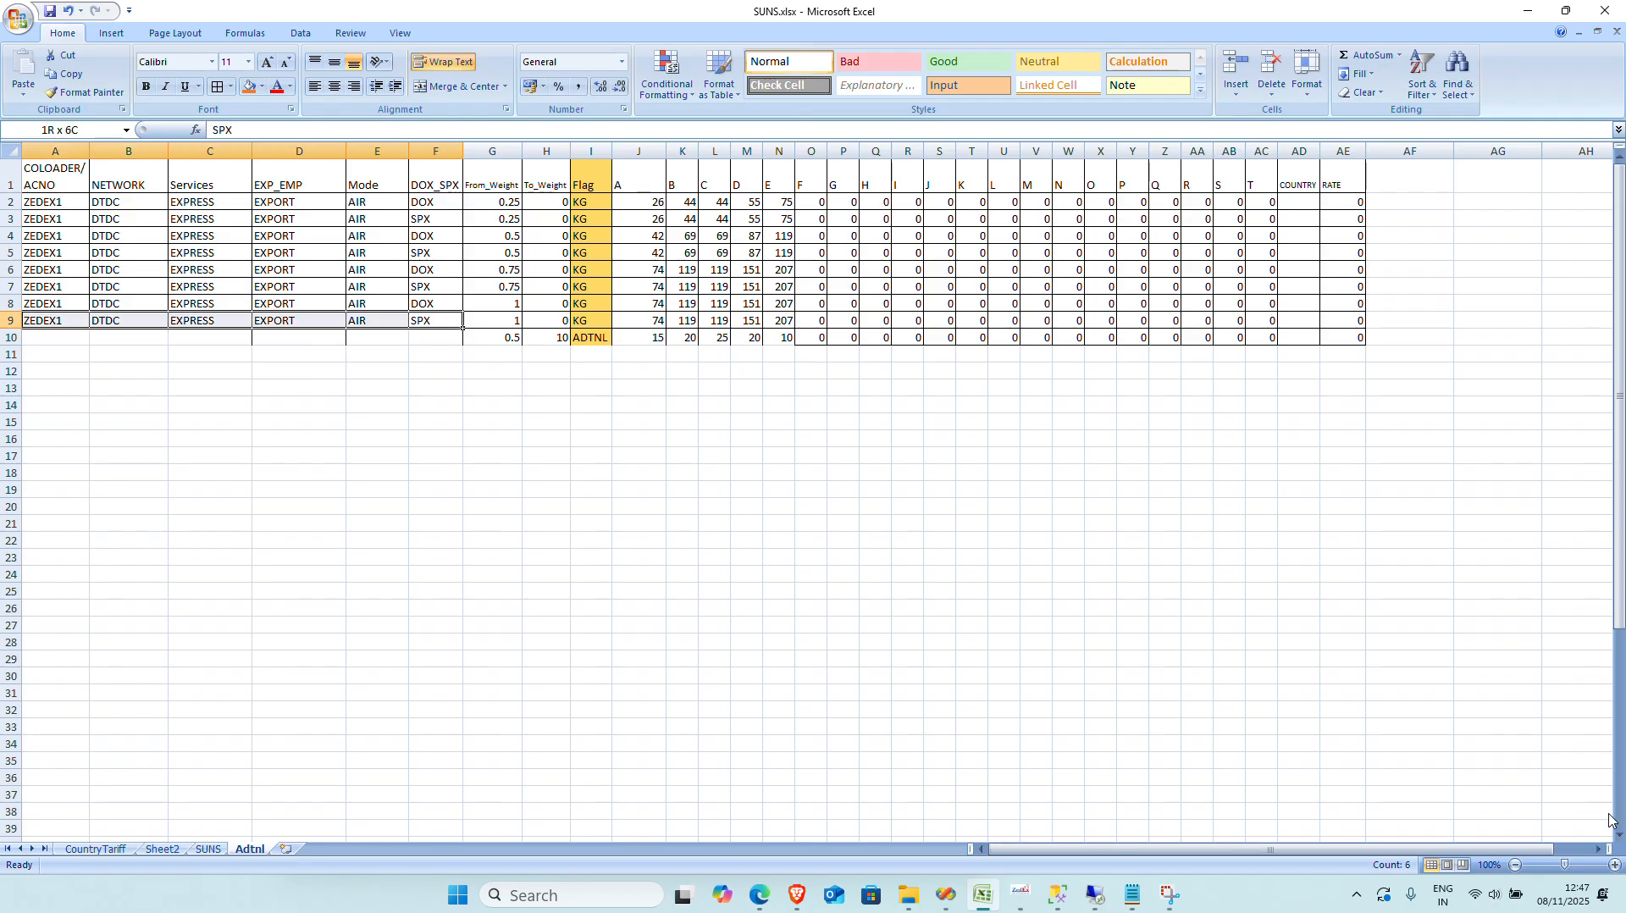
key("ctrl+c")
key("Down")
key("Left")
key("Left")
key("Left")
key("Left")
key("Left")
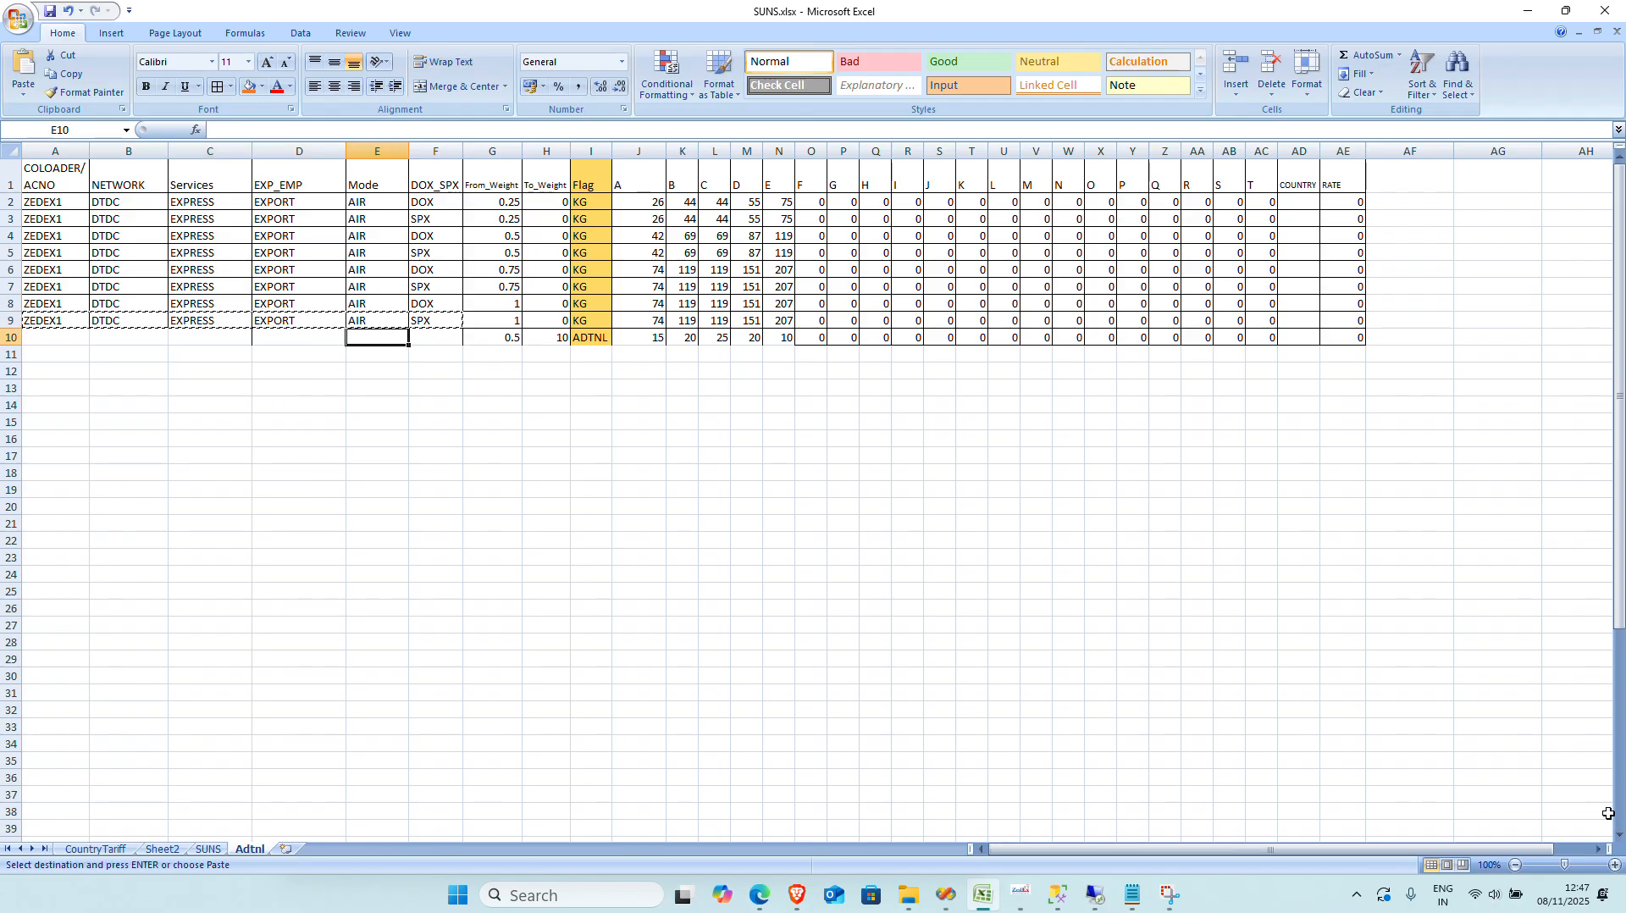
key("shift+Right")
key("shift+Right")
key("shift+Right")
key("shift+Right")
key("shift+Right")
key("shift+Down")
key("shift+Down")
key("shift+Down")
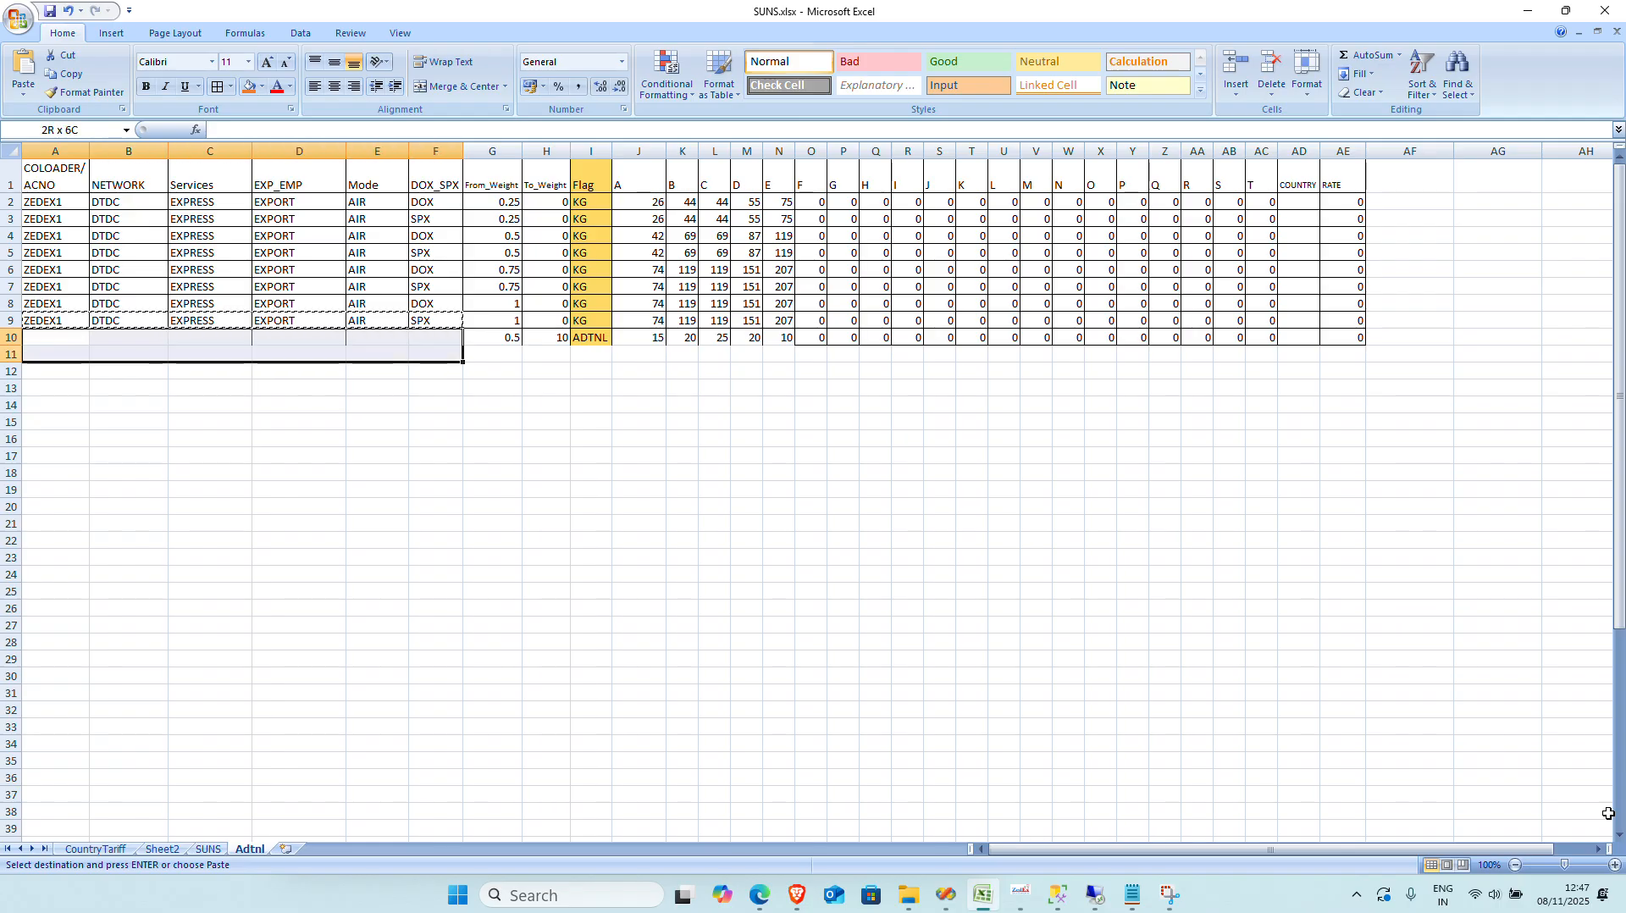
key("Return")
Step: Compare the 1 kg row with the ADTNL row below it, looking at their weights and zone A rates
key("Right")
key("Right")
key("Right")
key("Right")
key("Right")
key("Right")
key("Right")
key("Right")
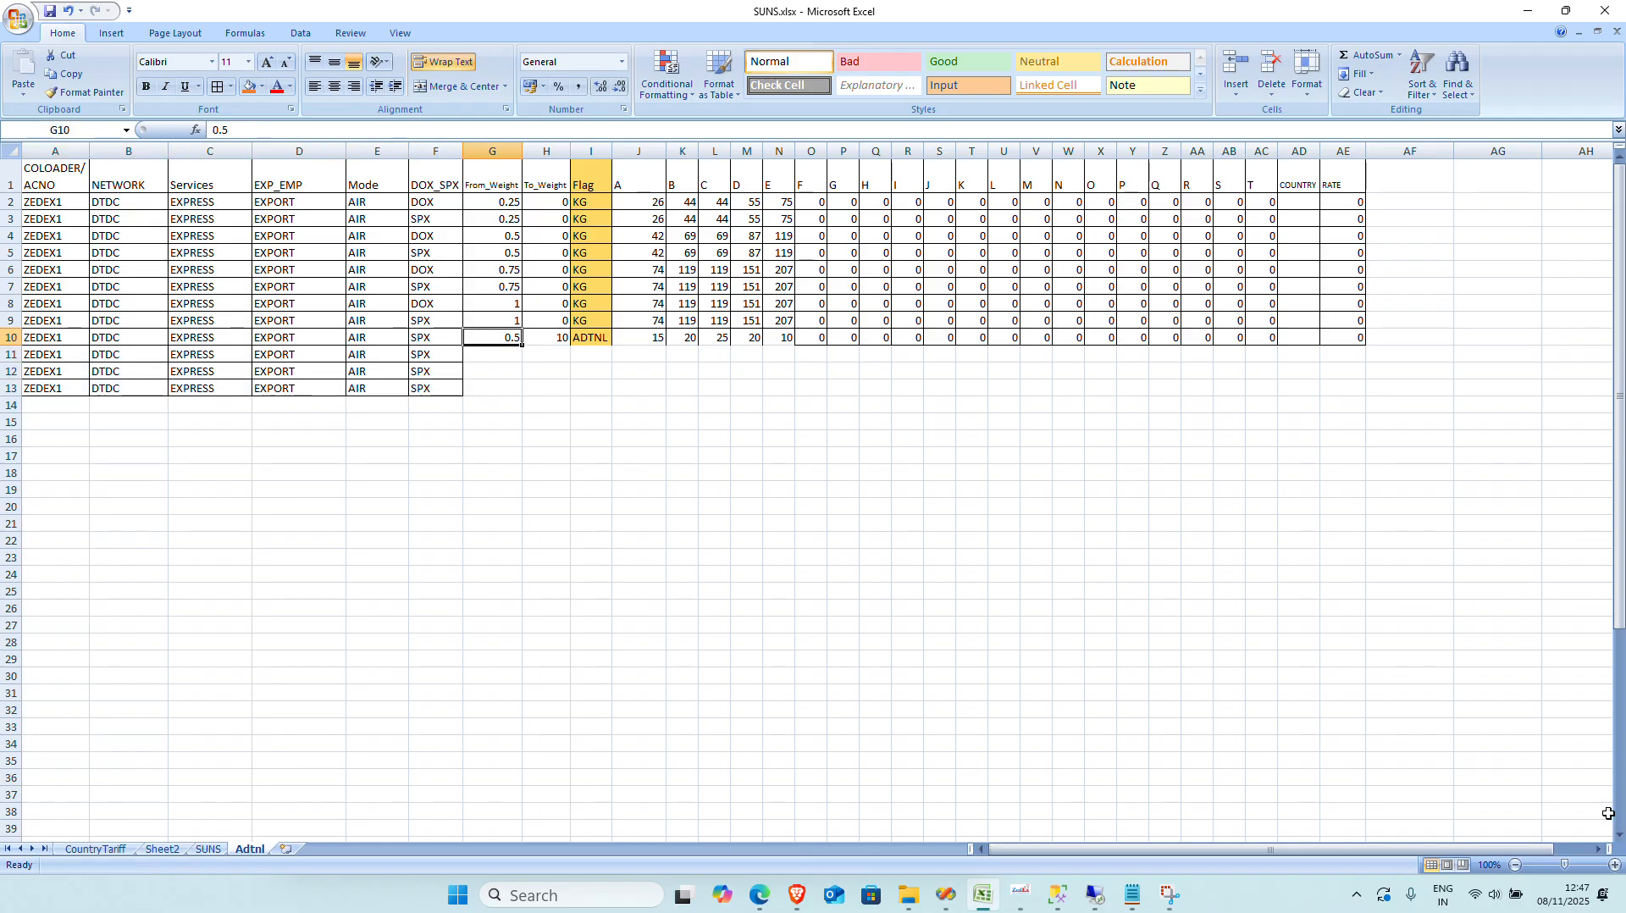
key("Up")
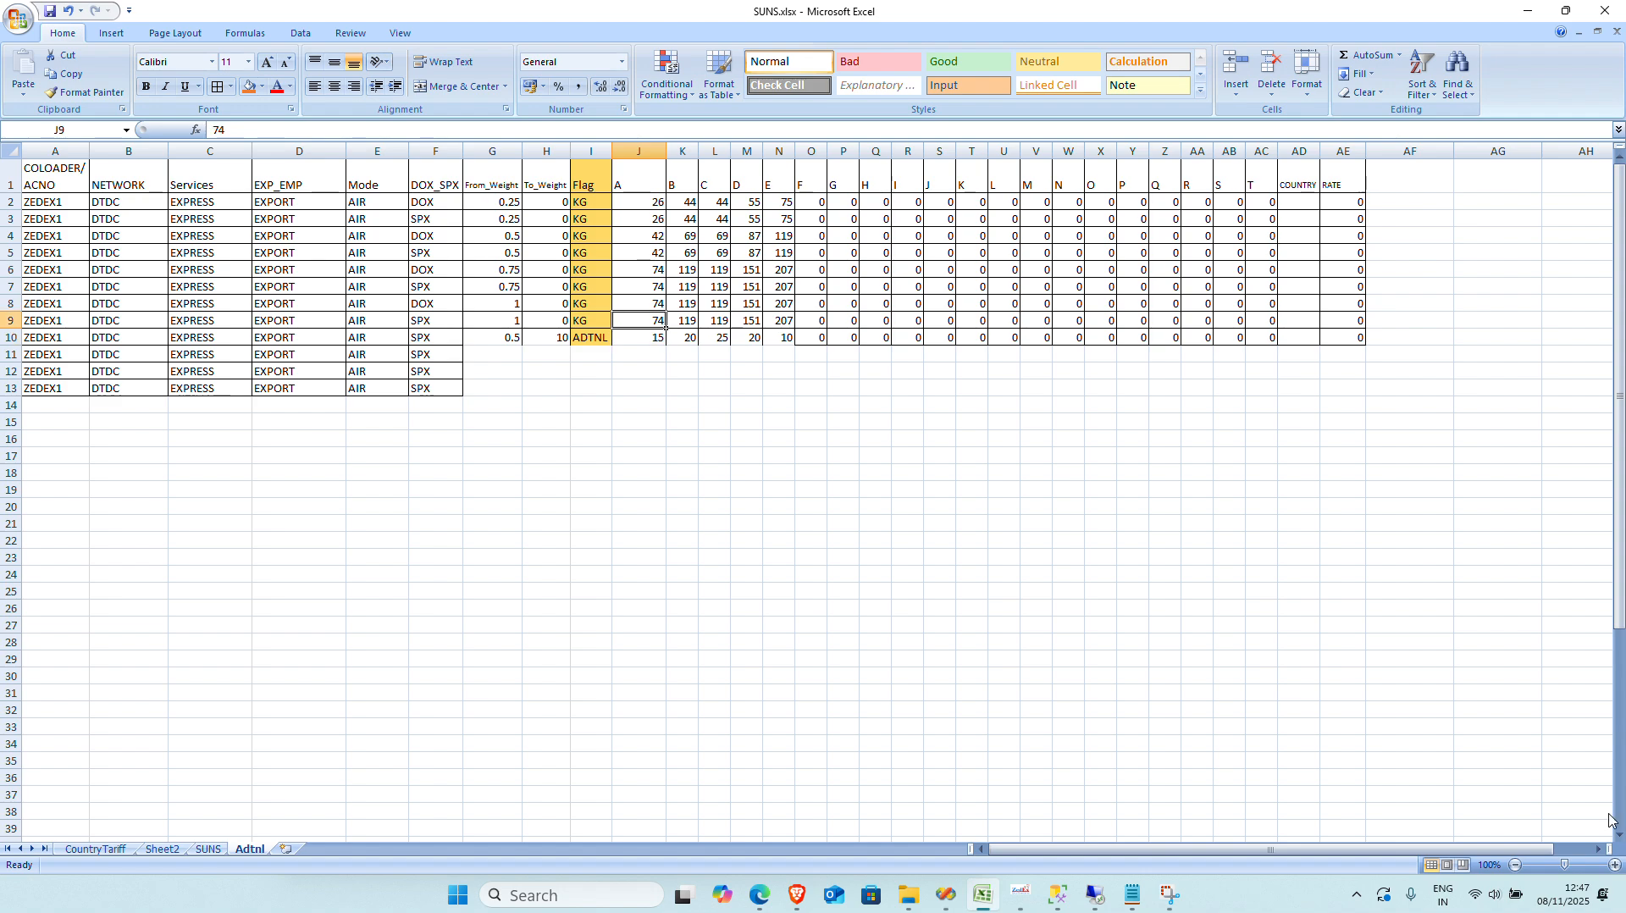
key("Down")
key("Down")
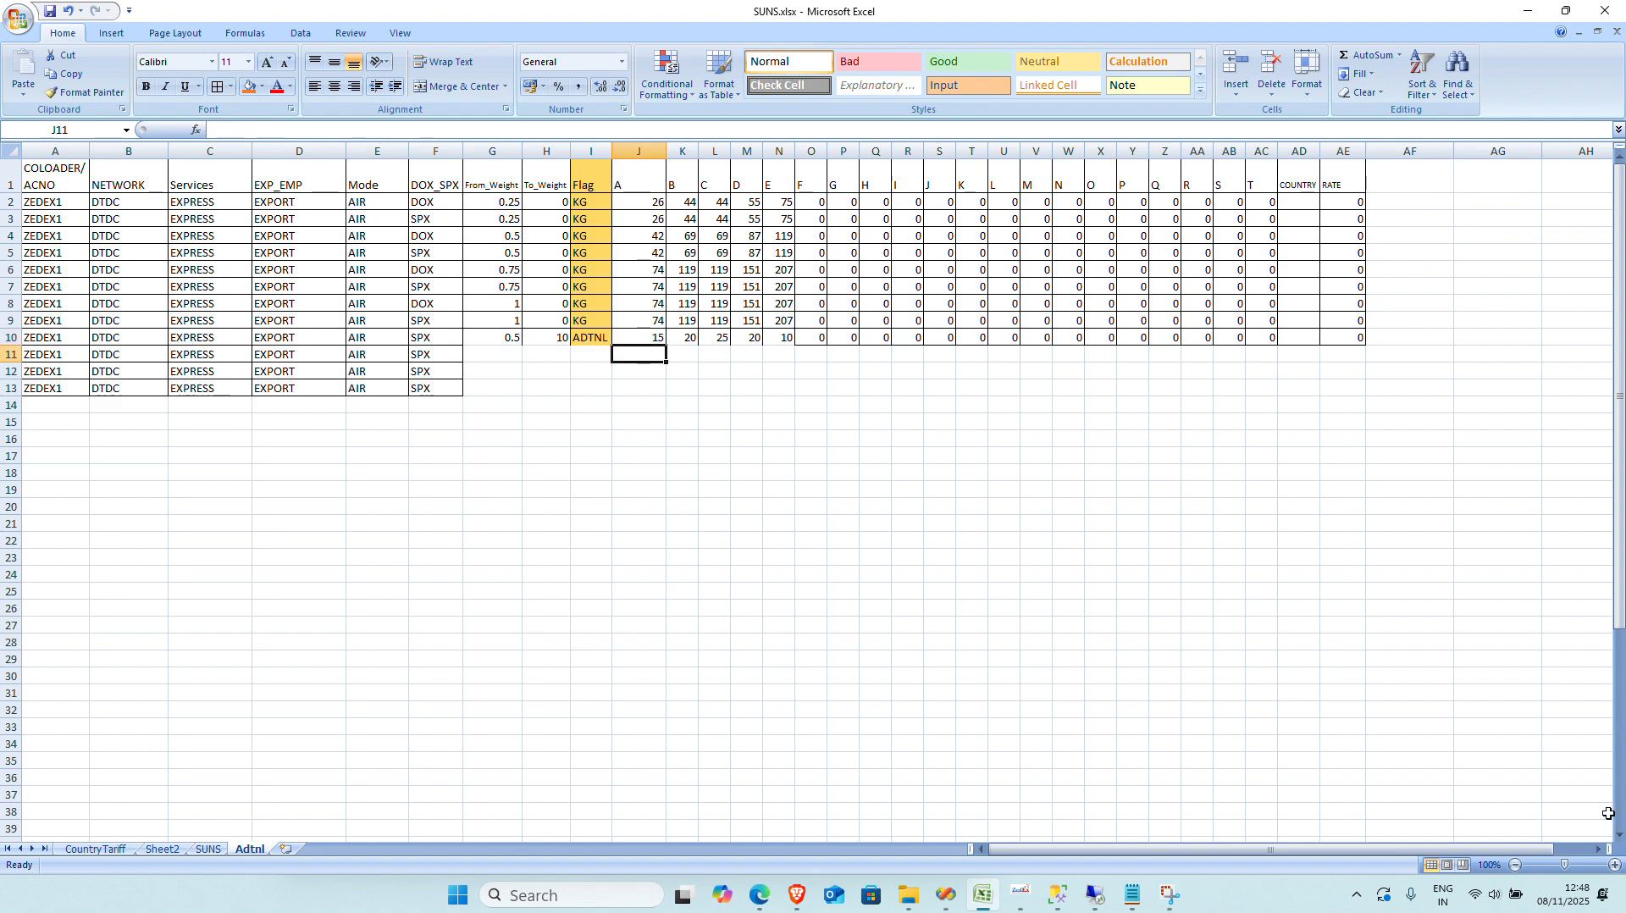
left_click(954, 551)
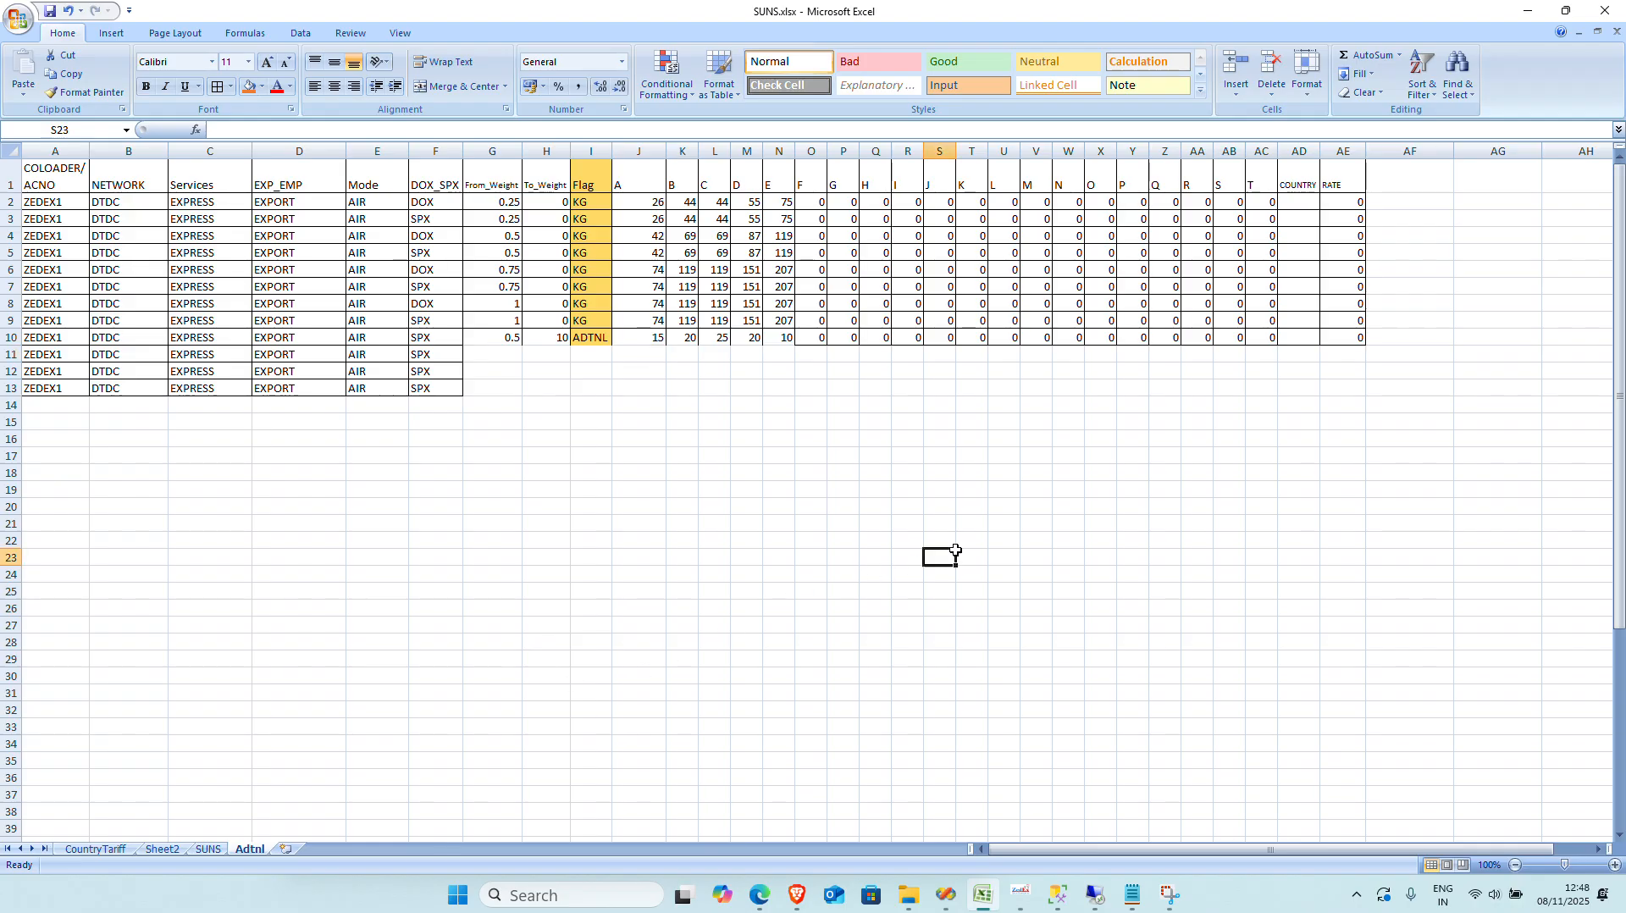
left_click(511, 321)
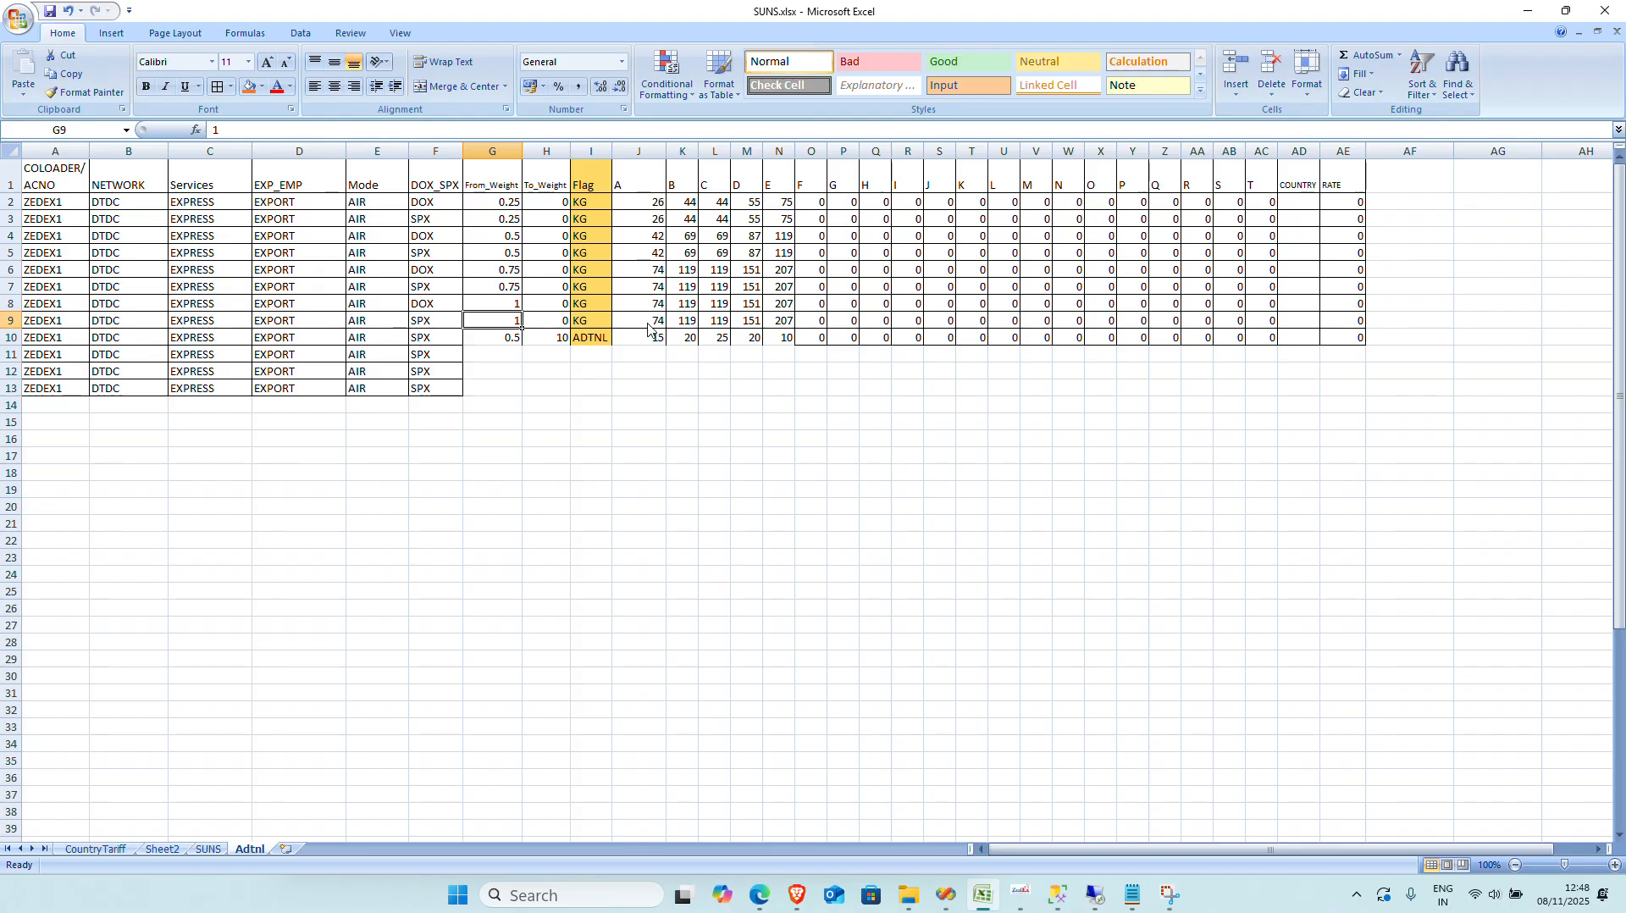
left_click(1012, 508)
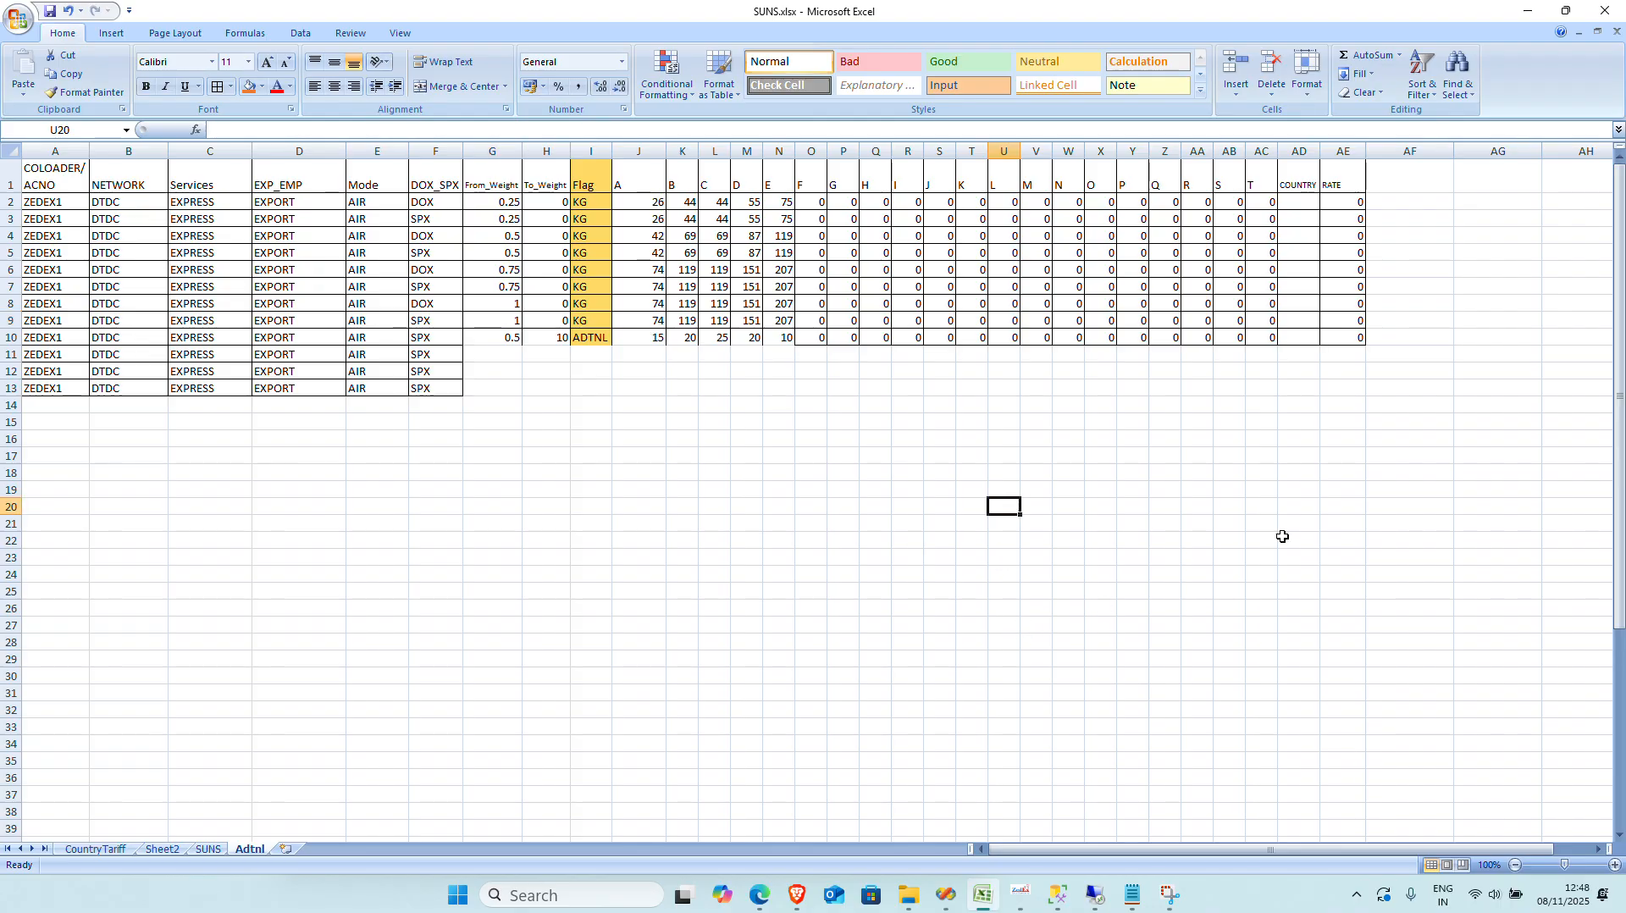
Step: Start a sample charge calculation with 74 in cell AF16 and the formula =15*8 in AF17
left_click(1410, 440)
type("74")
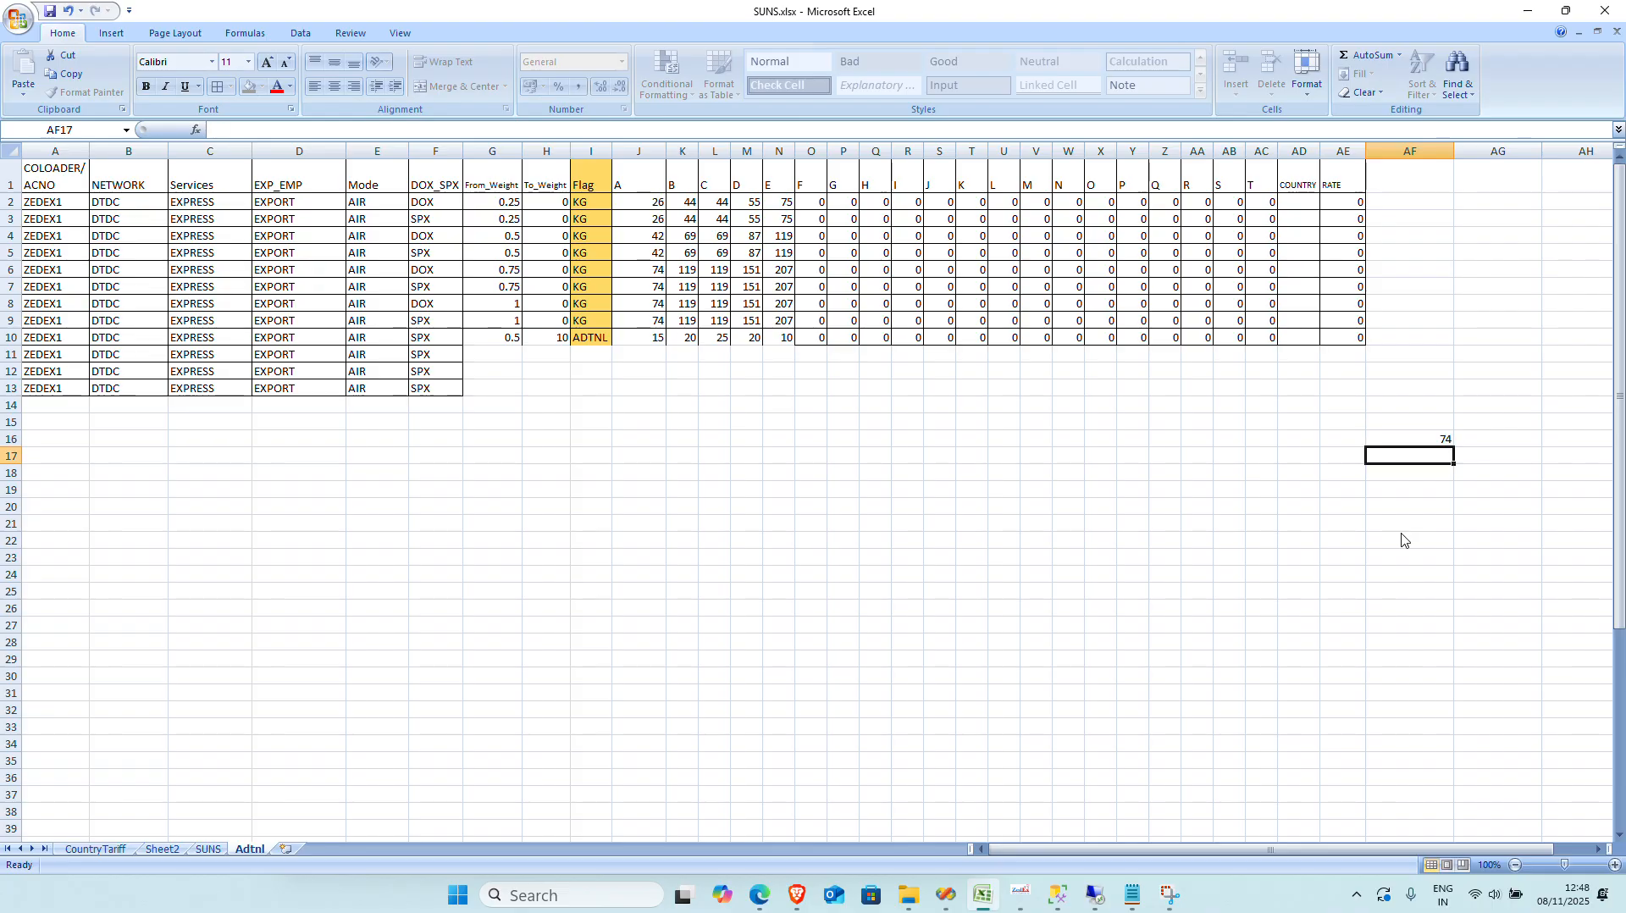
key("Return")
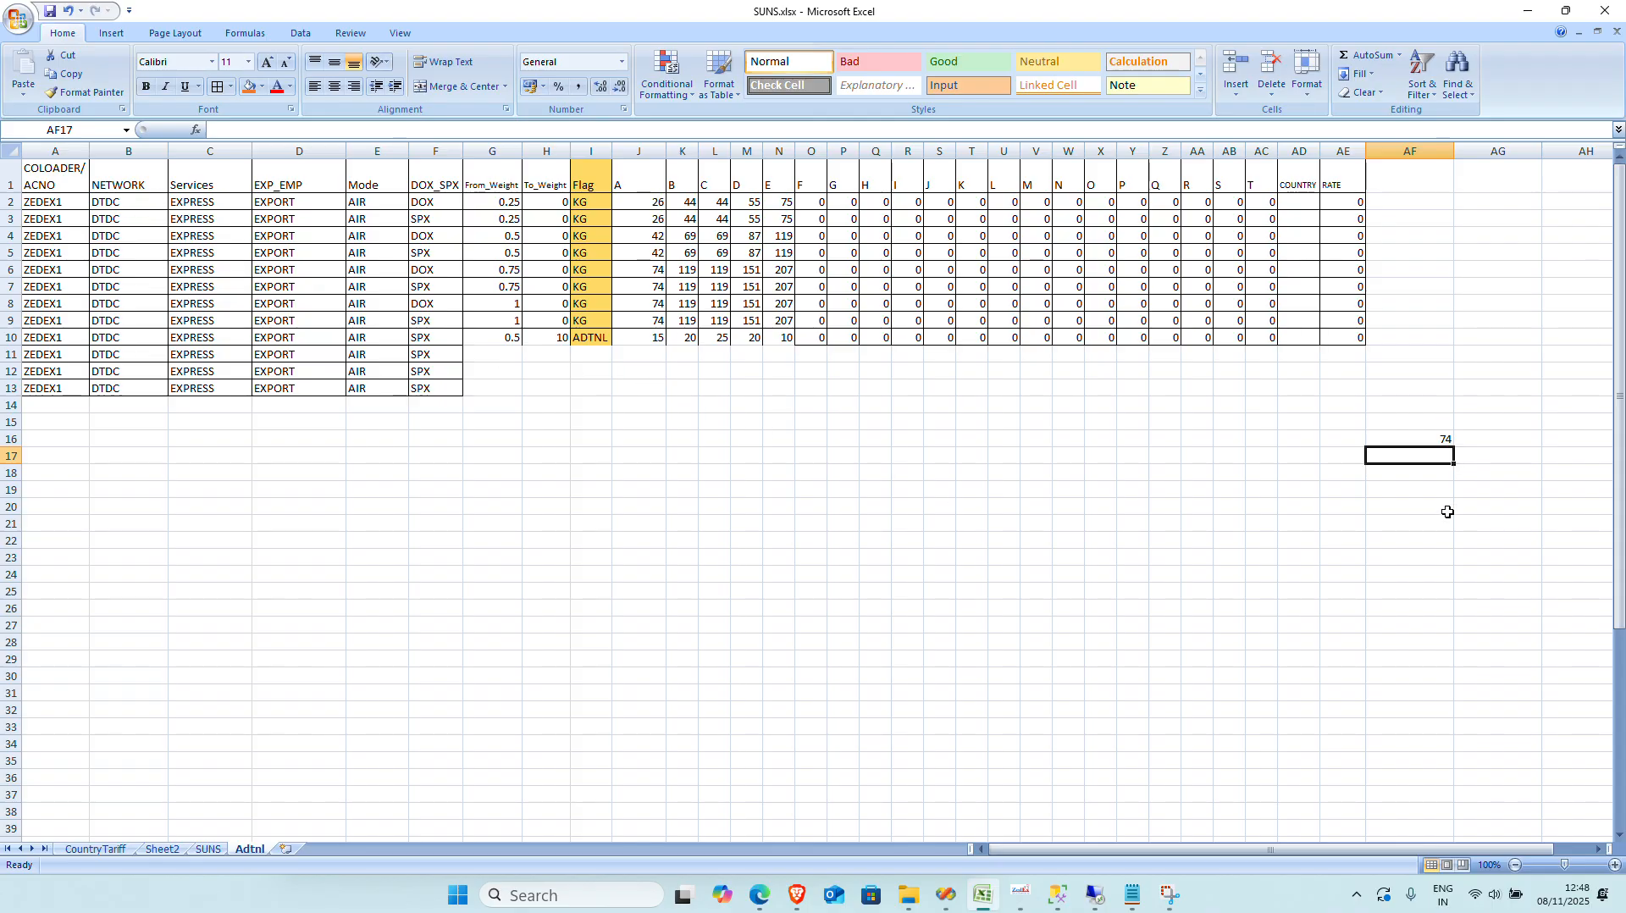
type("=15*8")
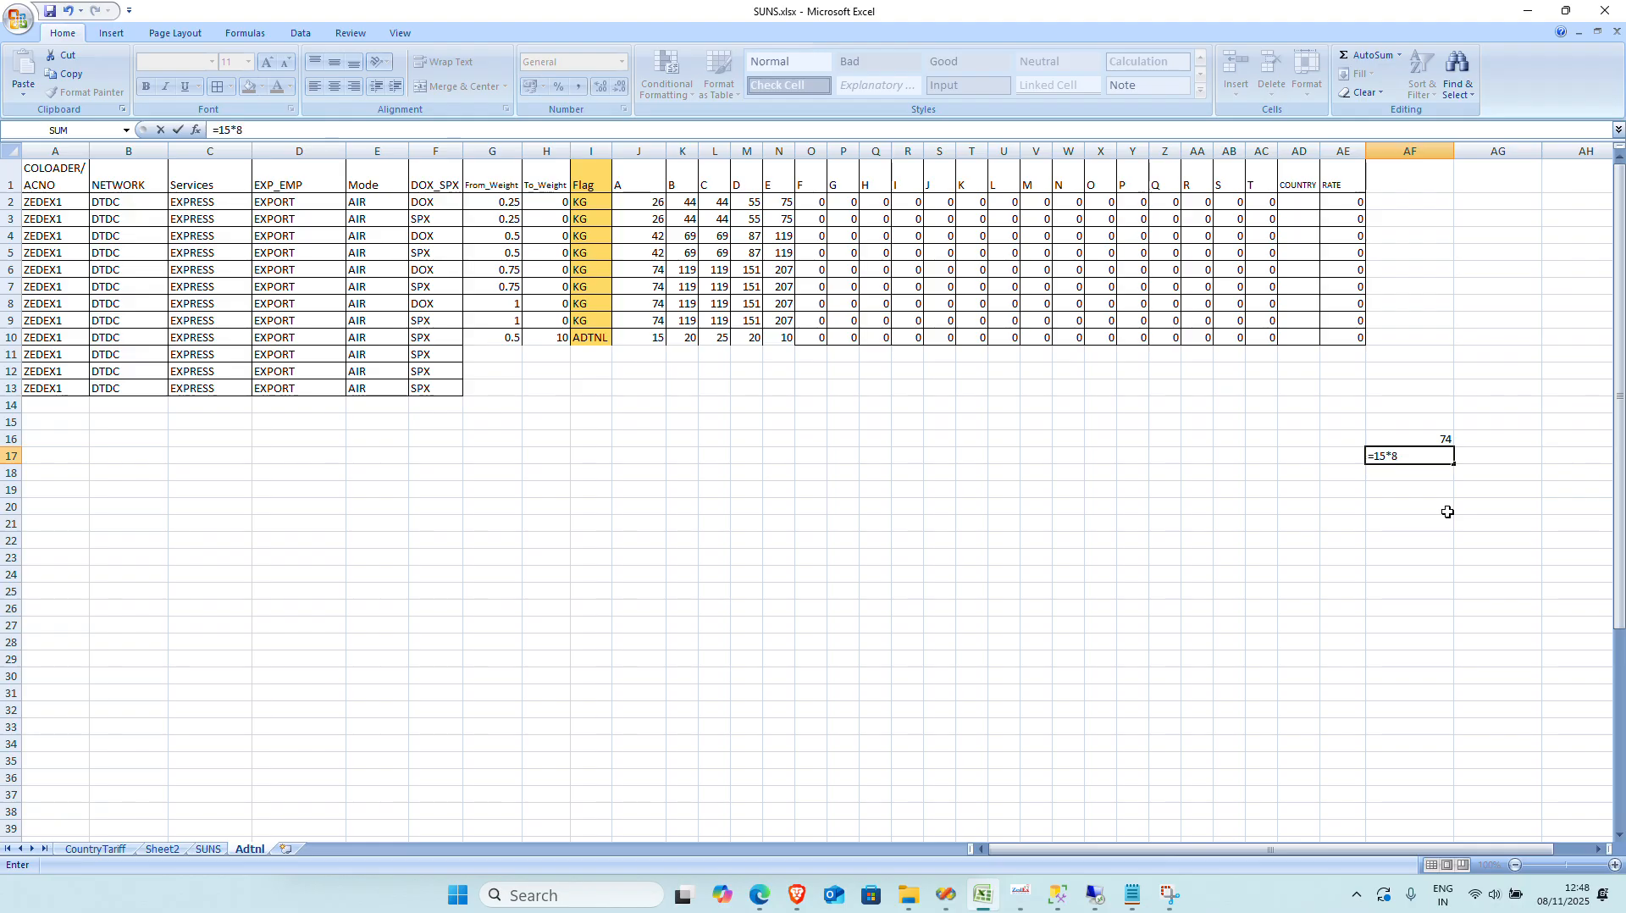
key("Return")
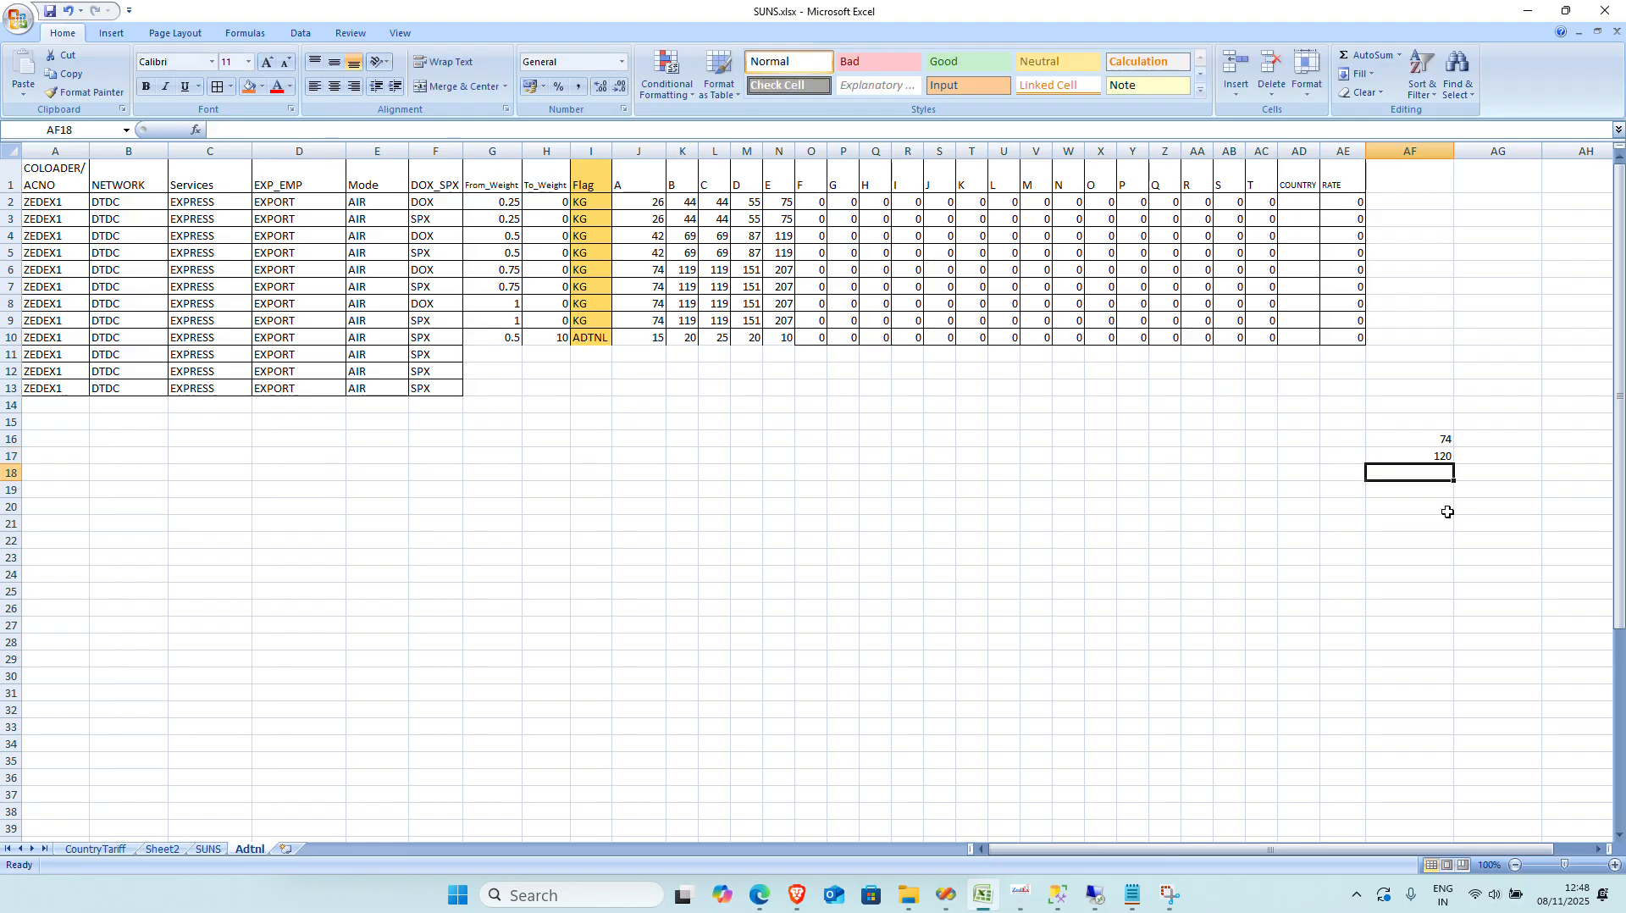
Step: Total the sample charge in cell AF18 with the formula =AF16+AF17
type("=")
key("Up")
key("Up")
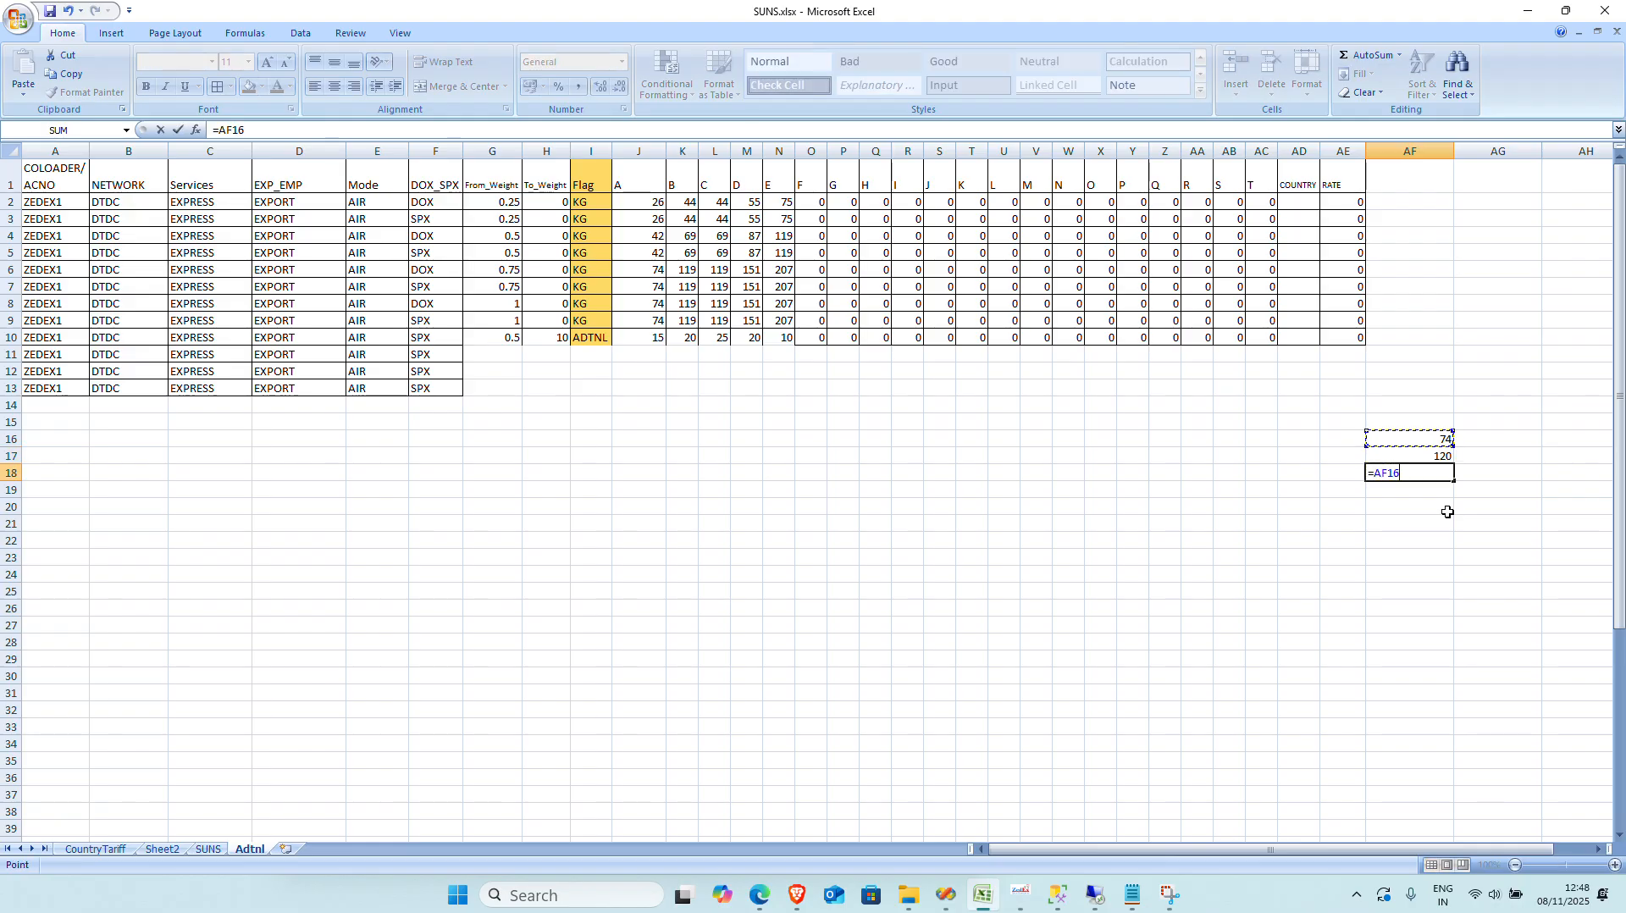
type("+")
key("ctrl+Return")
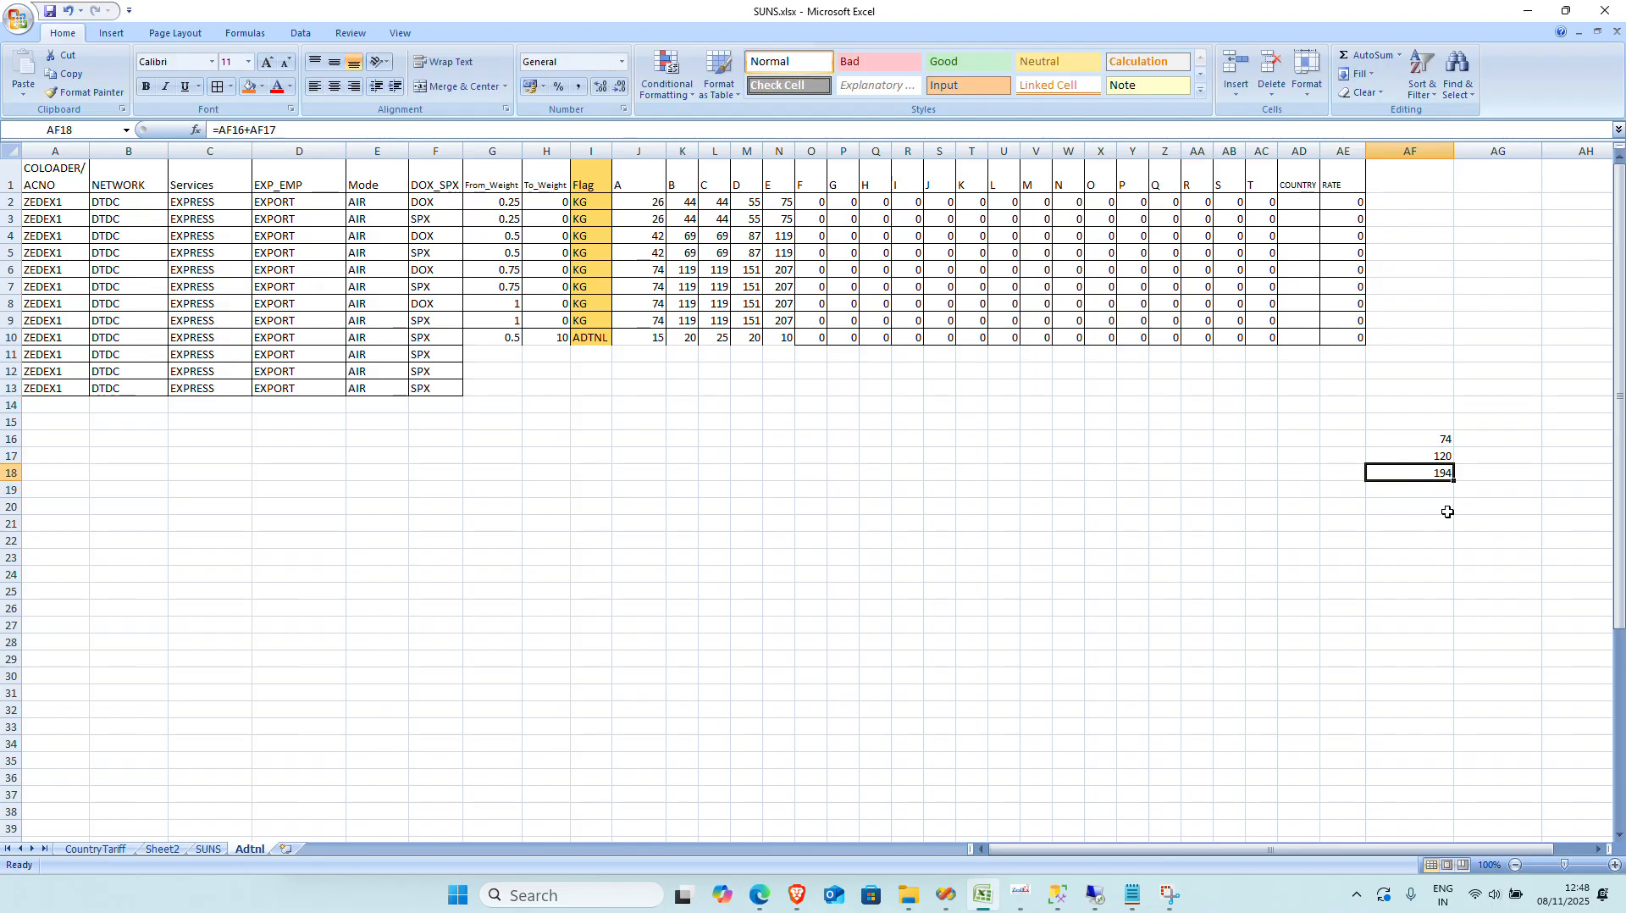
Step: Fill row 11 with a From_Weight of 10.001, a To_Weight of 20 and the flag PKM
left_click(515, 354)
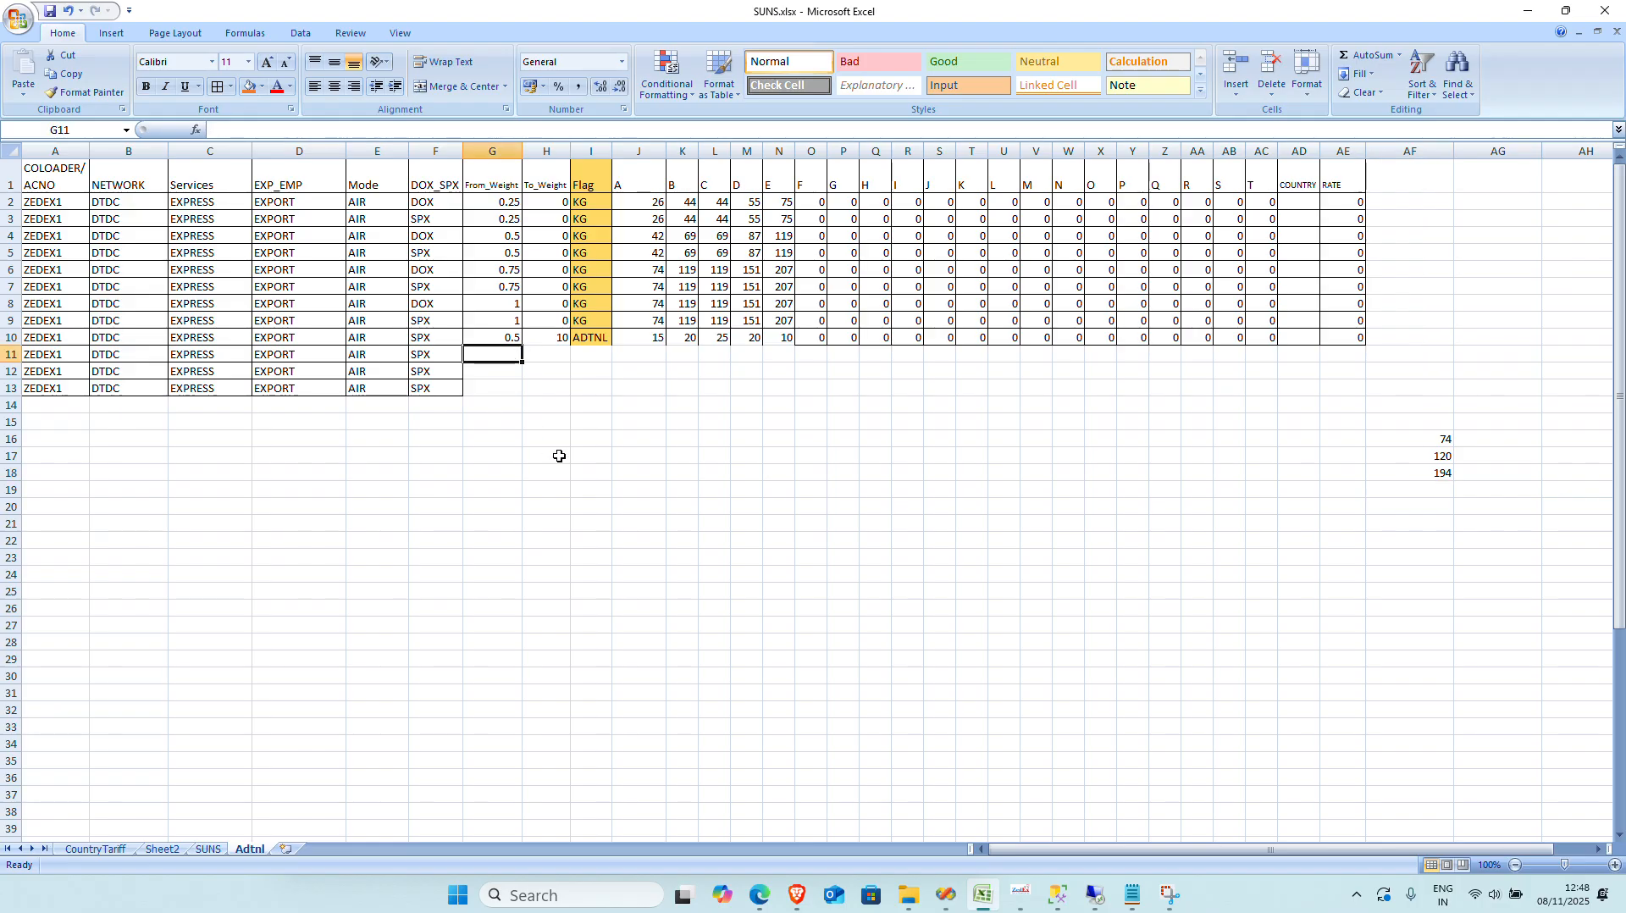
type("1")
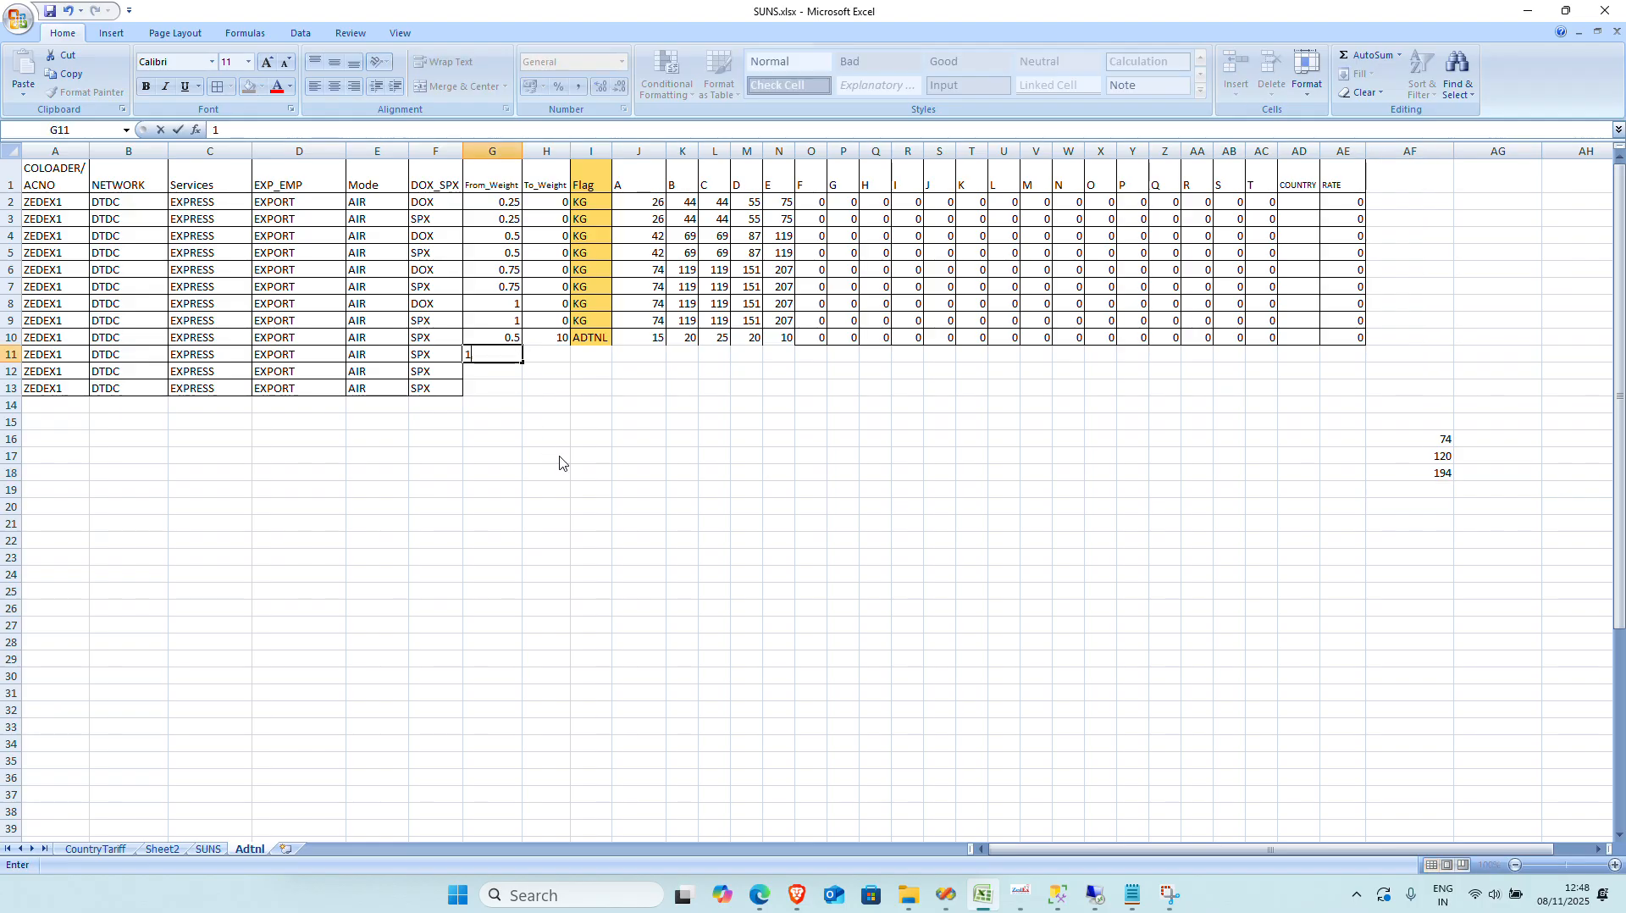
type("0.001")
key("Tab")
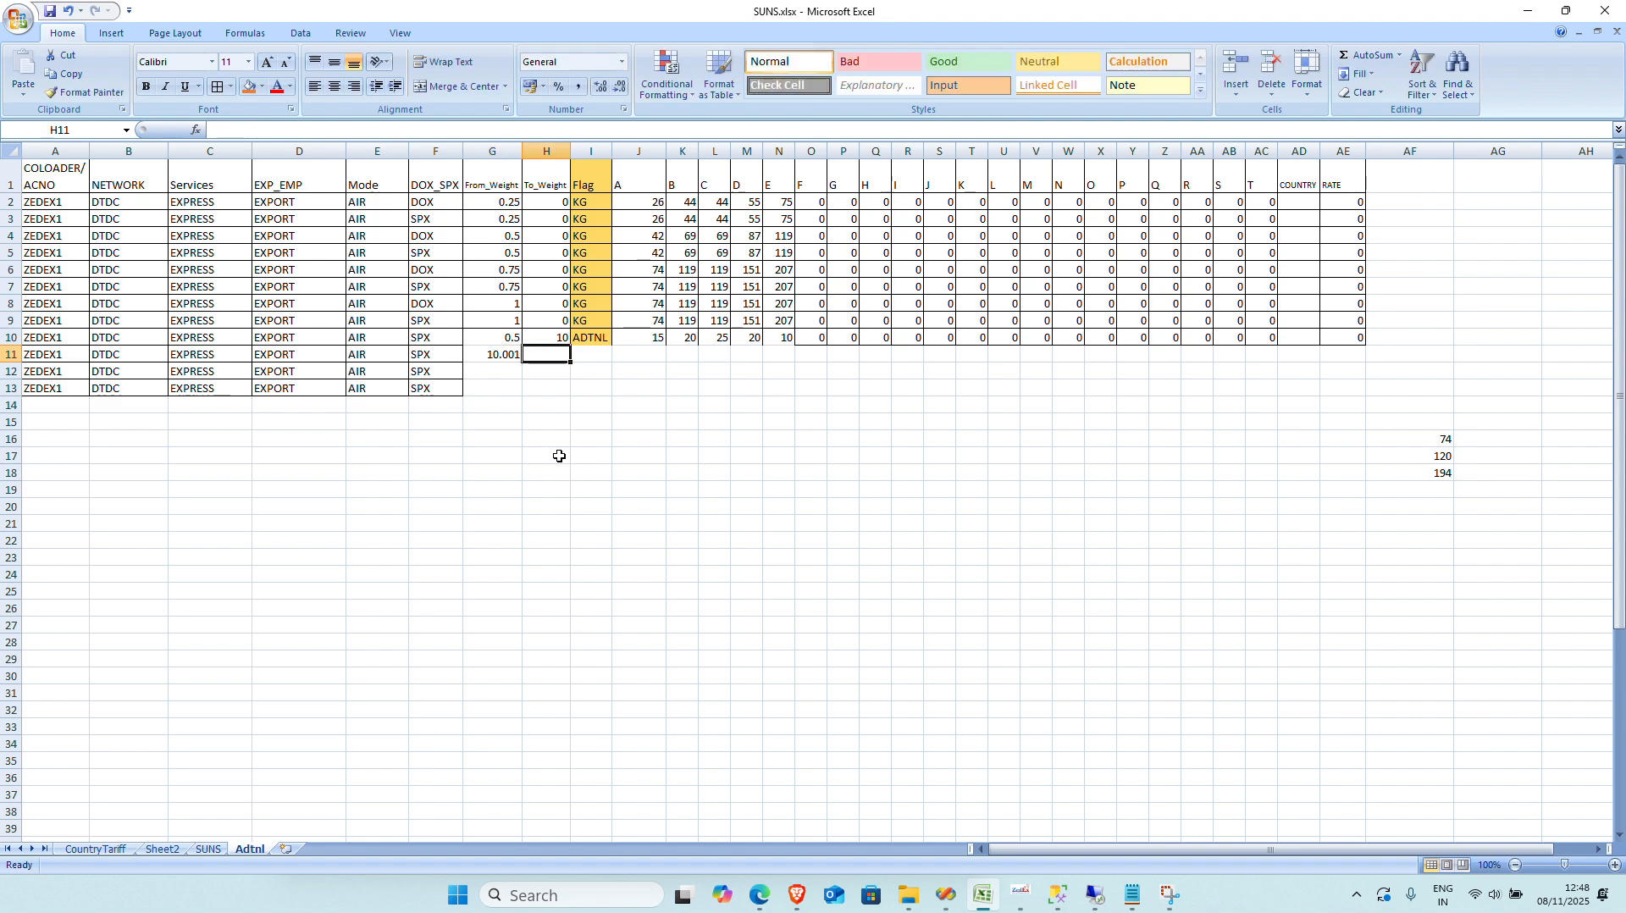
type("20")
key("Return")
key("Up")
key("Tab")
key("Caps_Lock")
type("PKM")
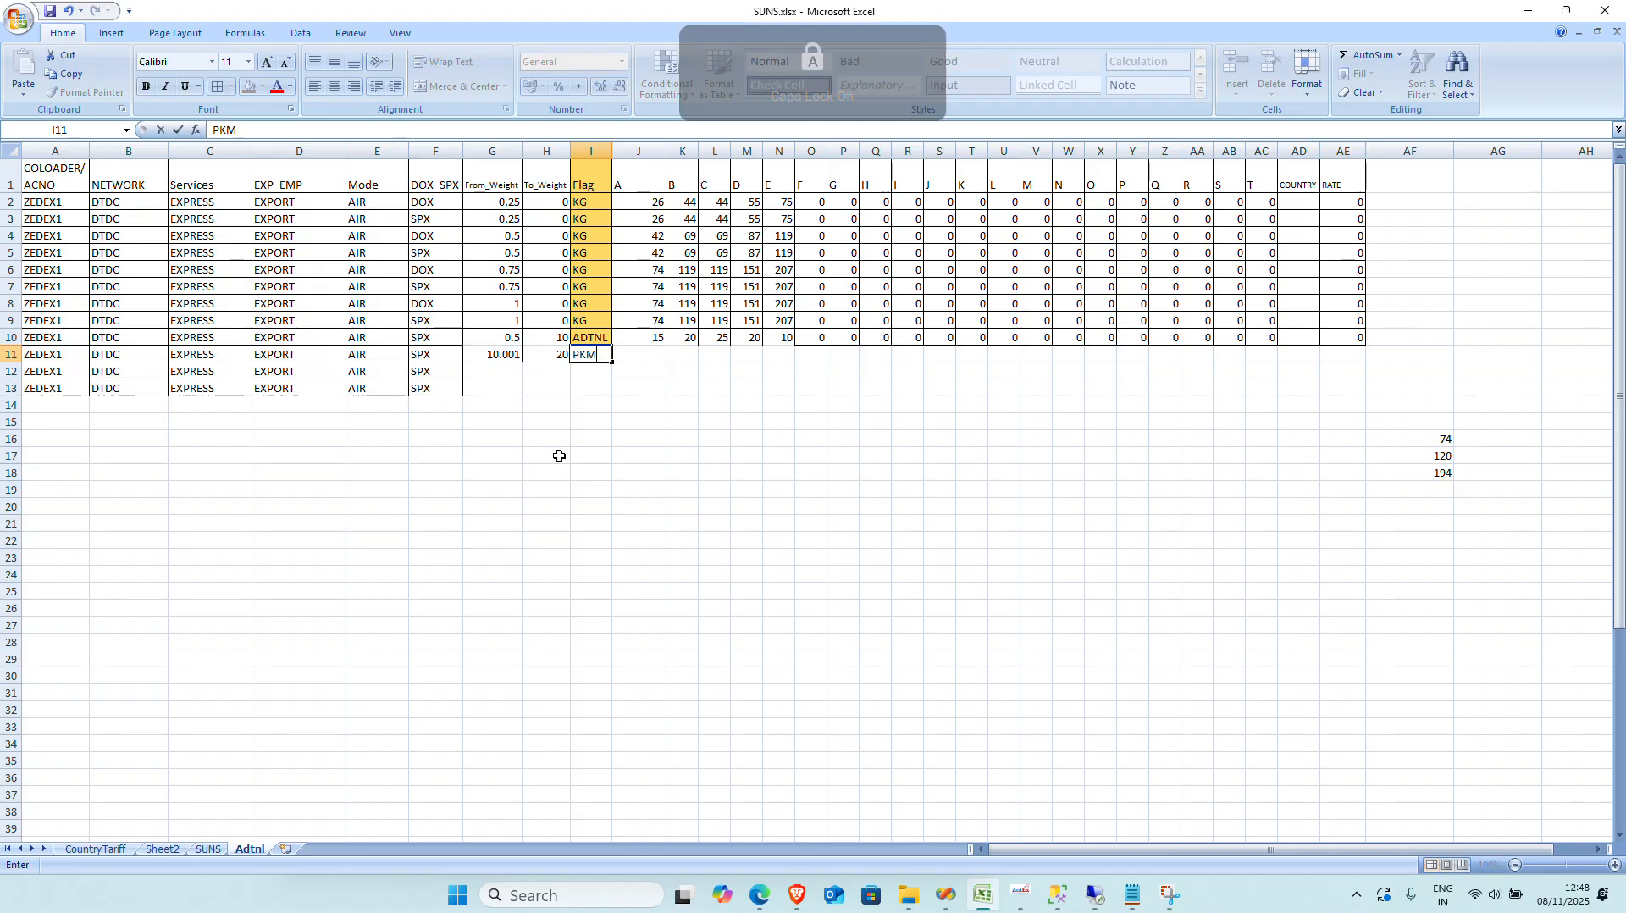
key("Return")
key("Left")
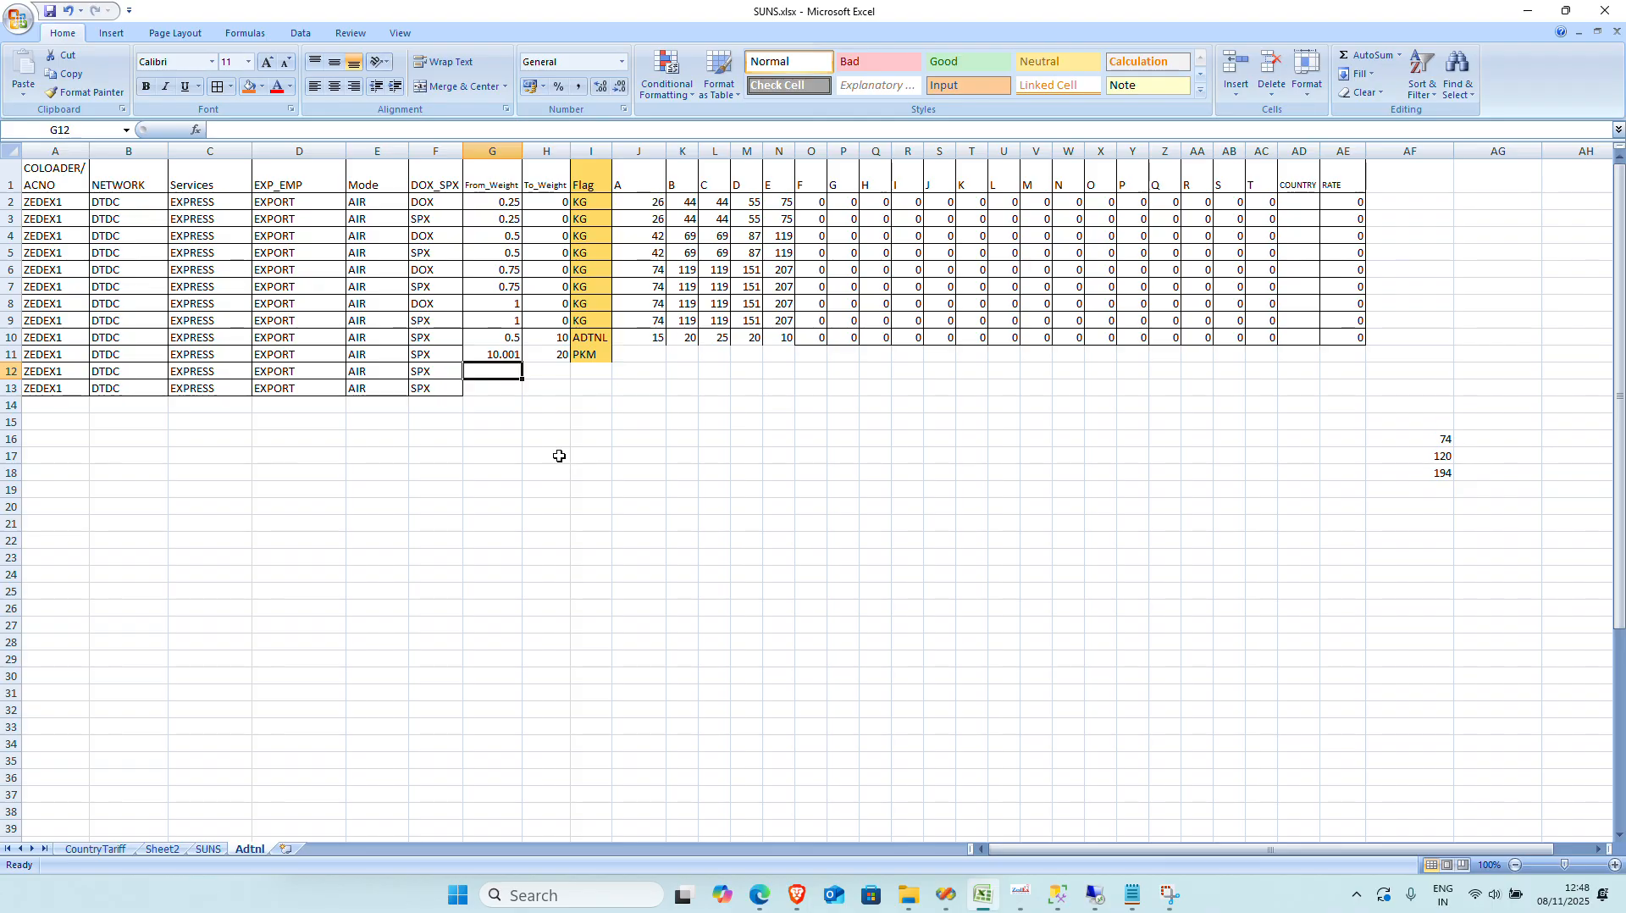
Step: Fill row 12 with a From_Weight of 20.001, a To_Weight of 50 and the flag PKM
type("20.001")
key("Tab")
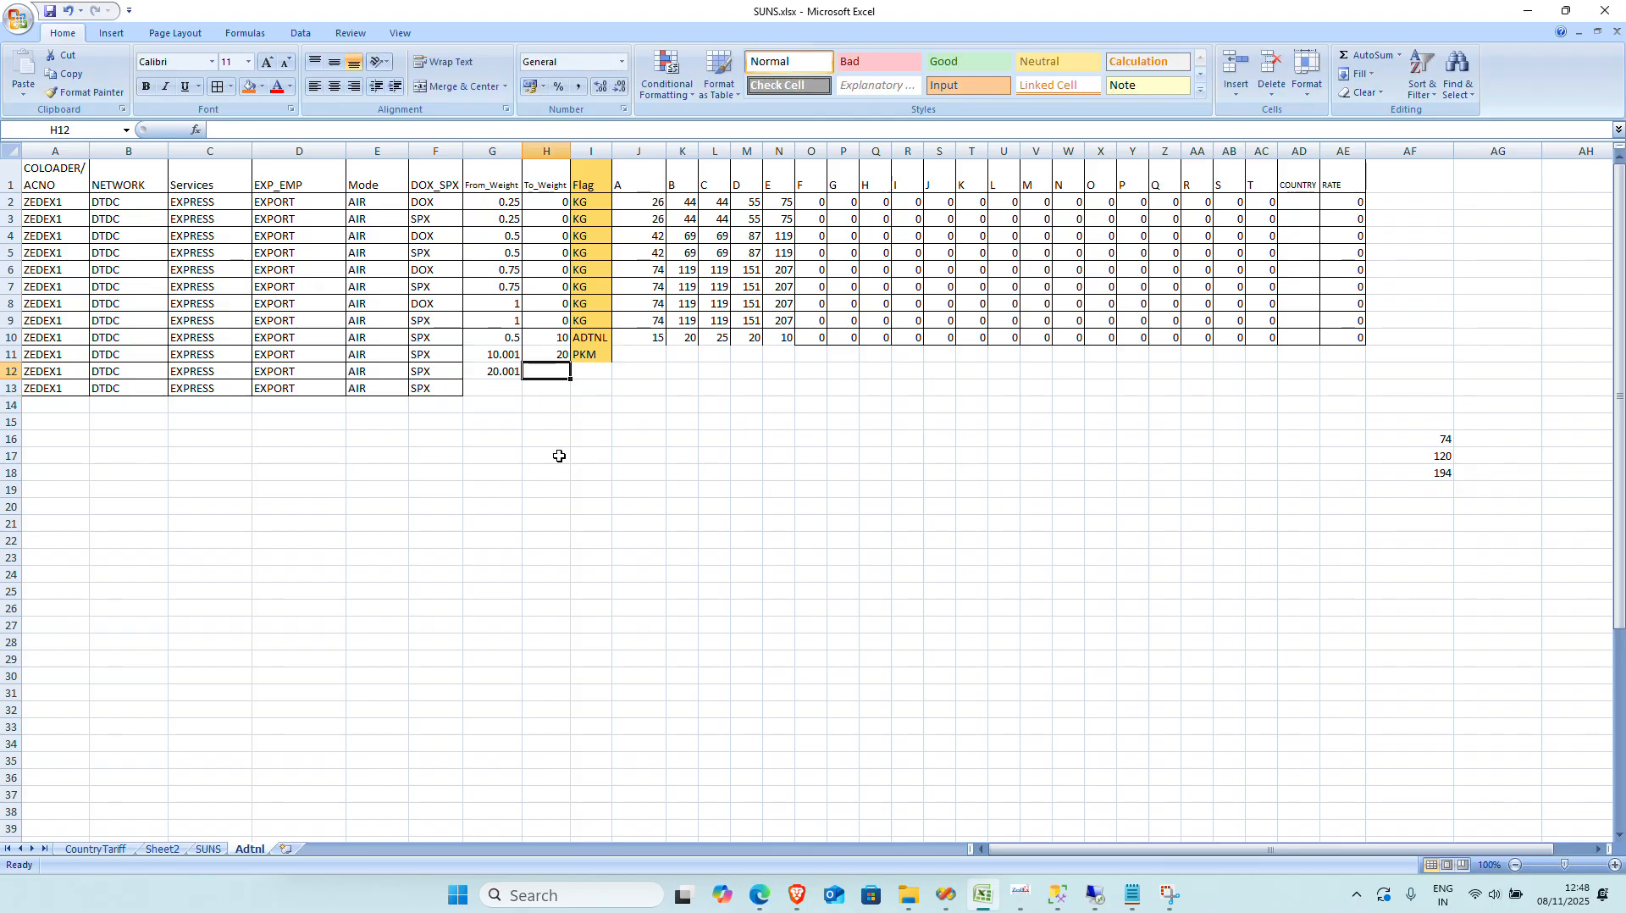
type("50")
key("Tab")
key("ctrl+d")
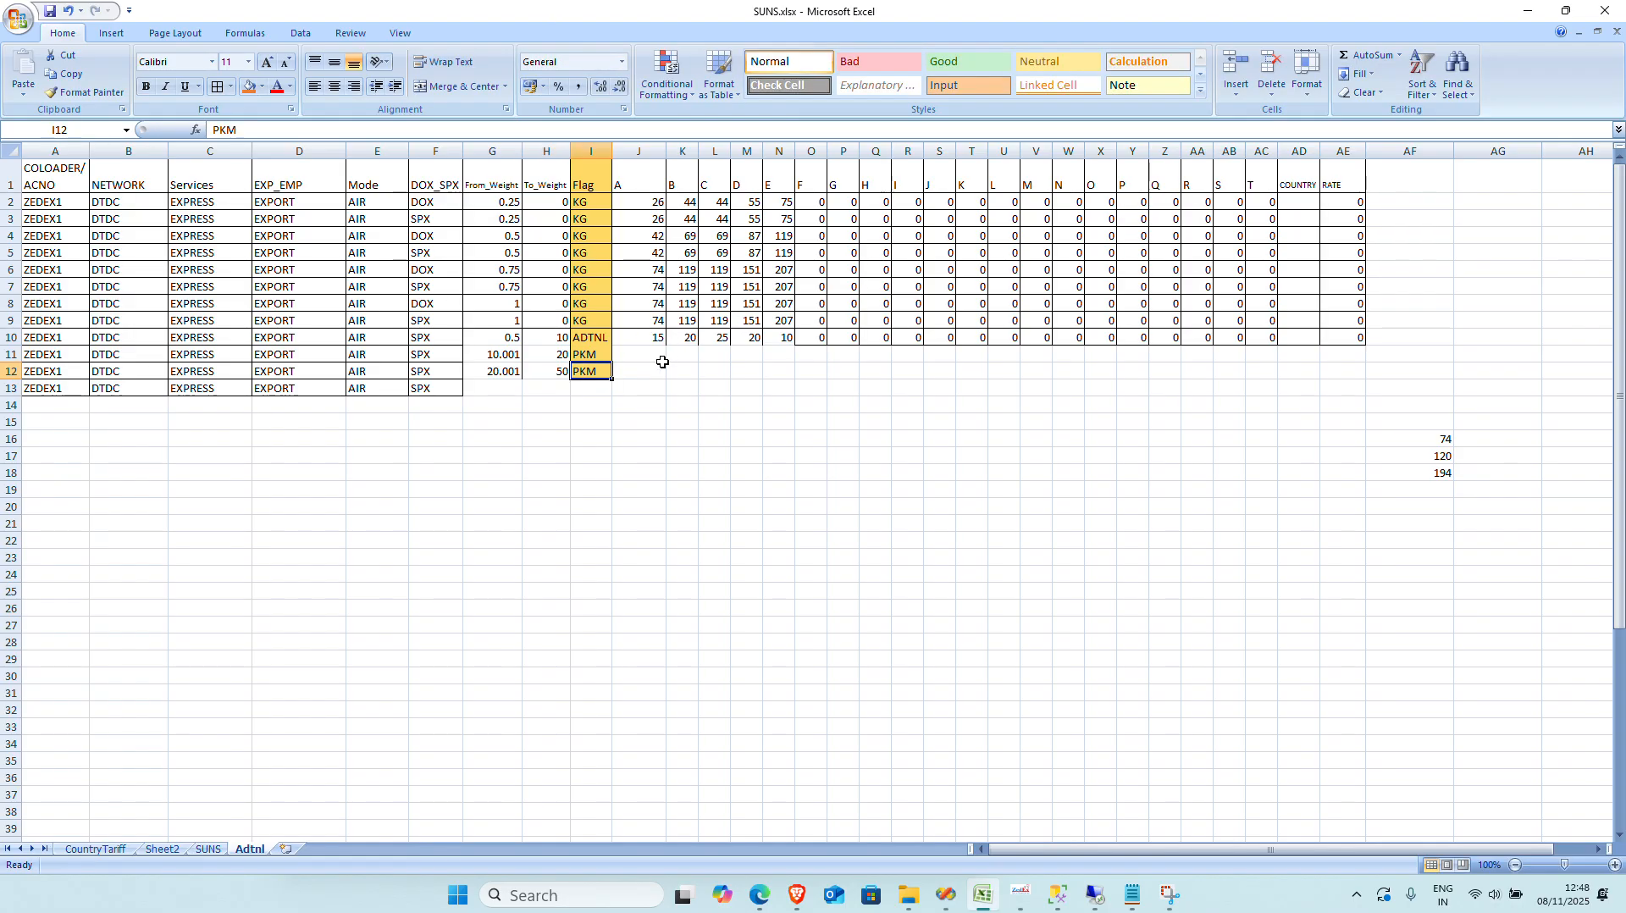
left_click(95, 849)
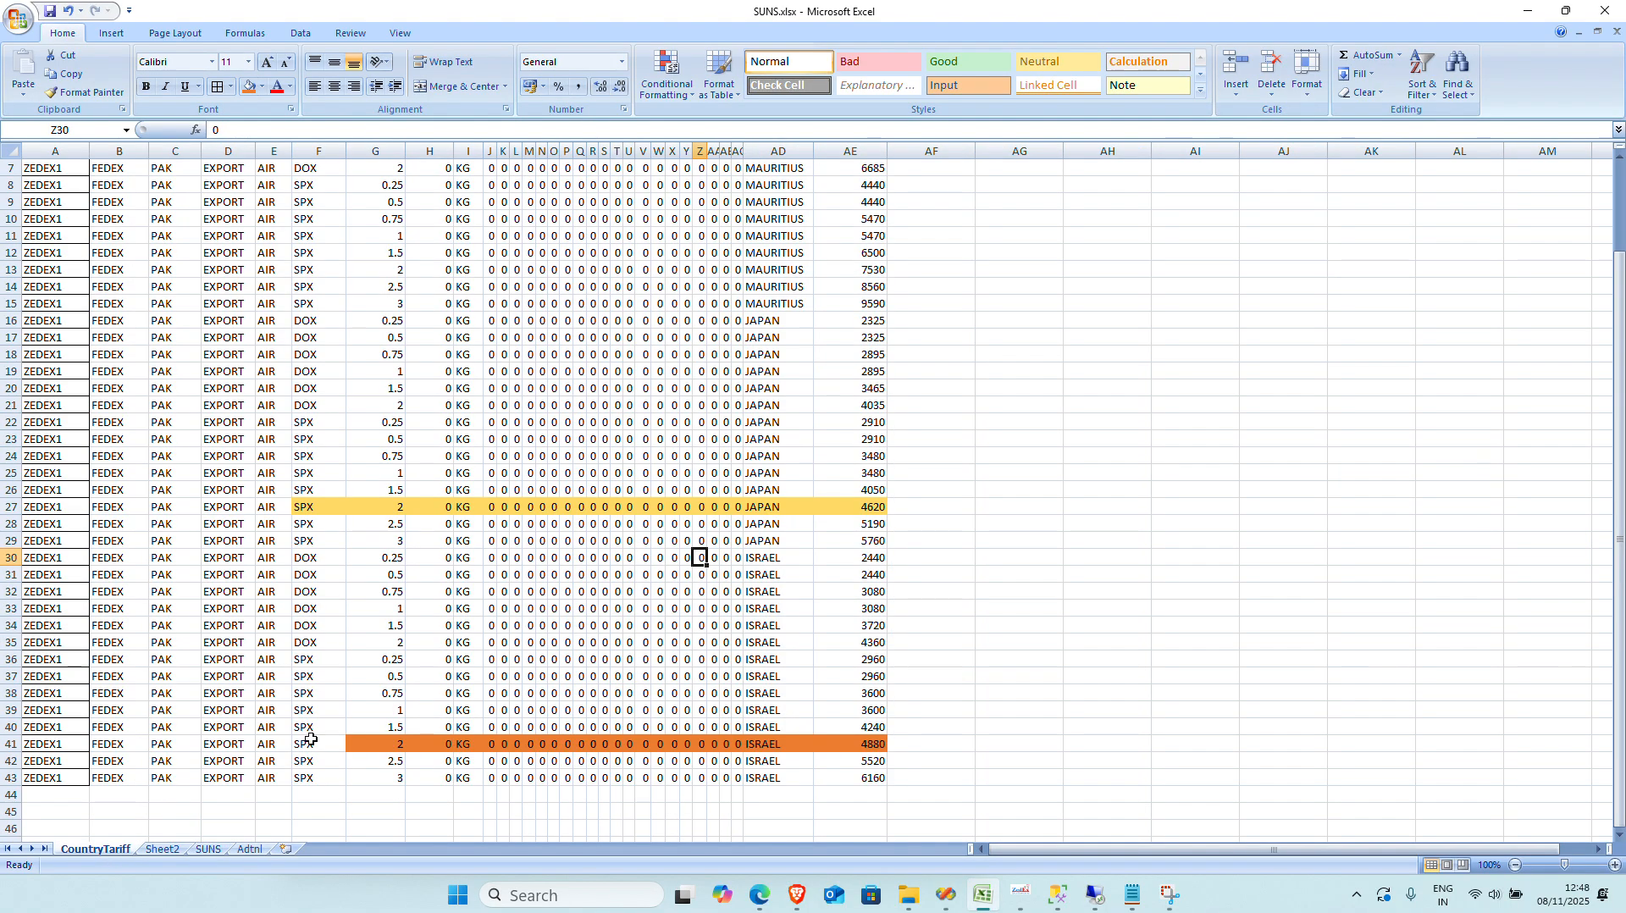
left_click(377, 695)
scroll(424, 677, "up", 2)
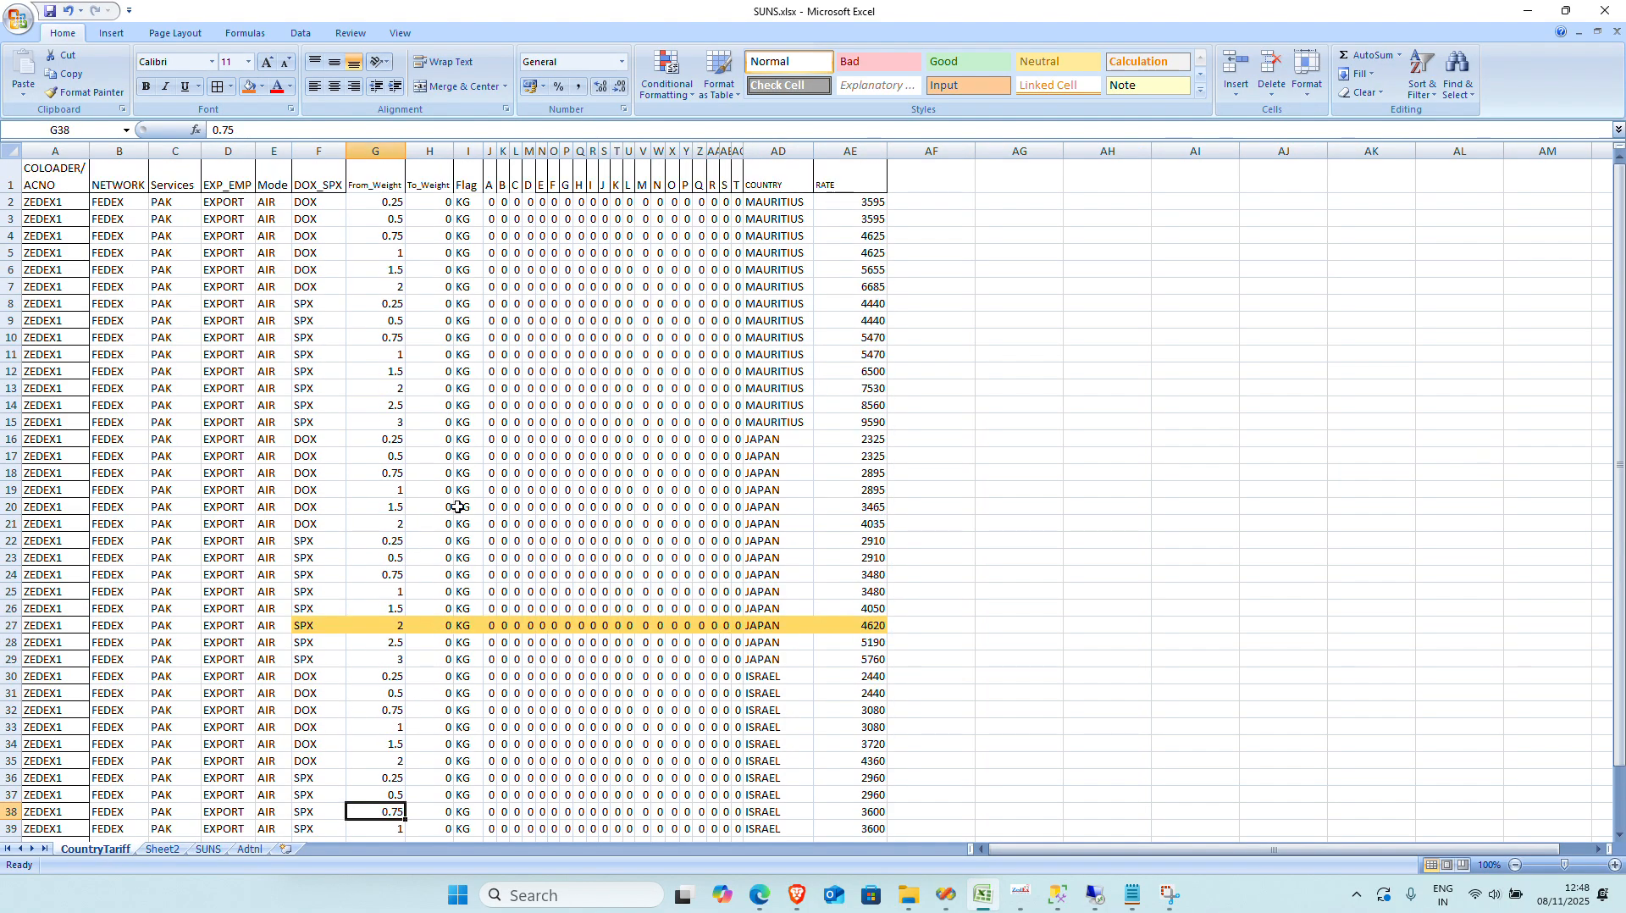
scroll(460, 507, "down", 3)
scroll(460, 507, "up", 1)
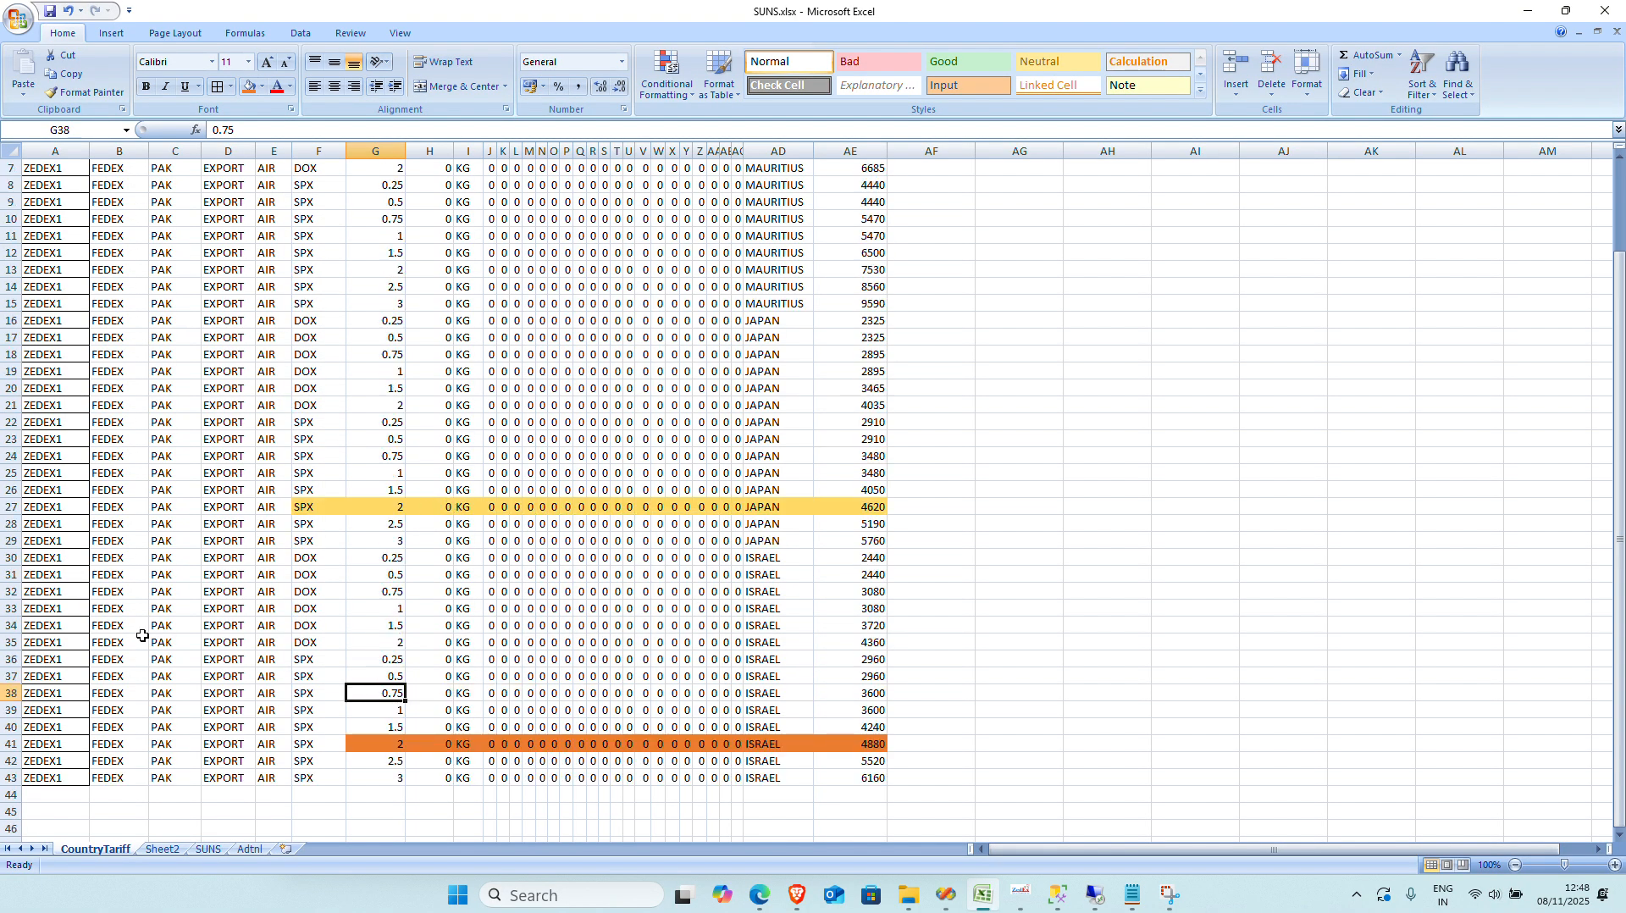
Step: Copy the rate block J22:O27 from the SUNS sheet and paste it into the Adtnl sheet starting at cell J10
left_click(207, 849)
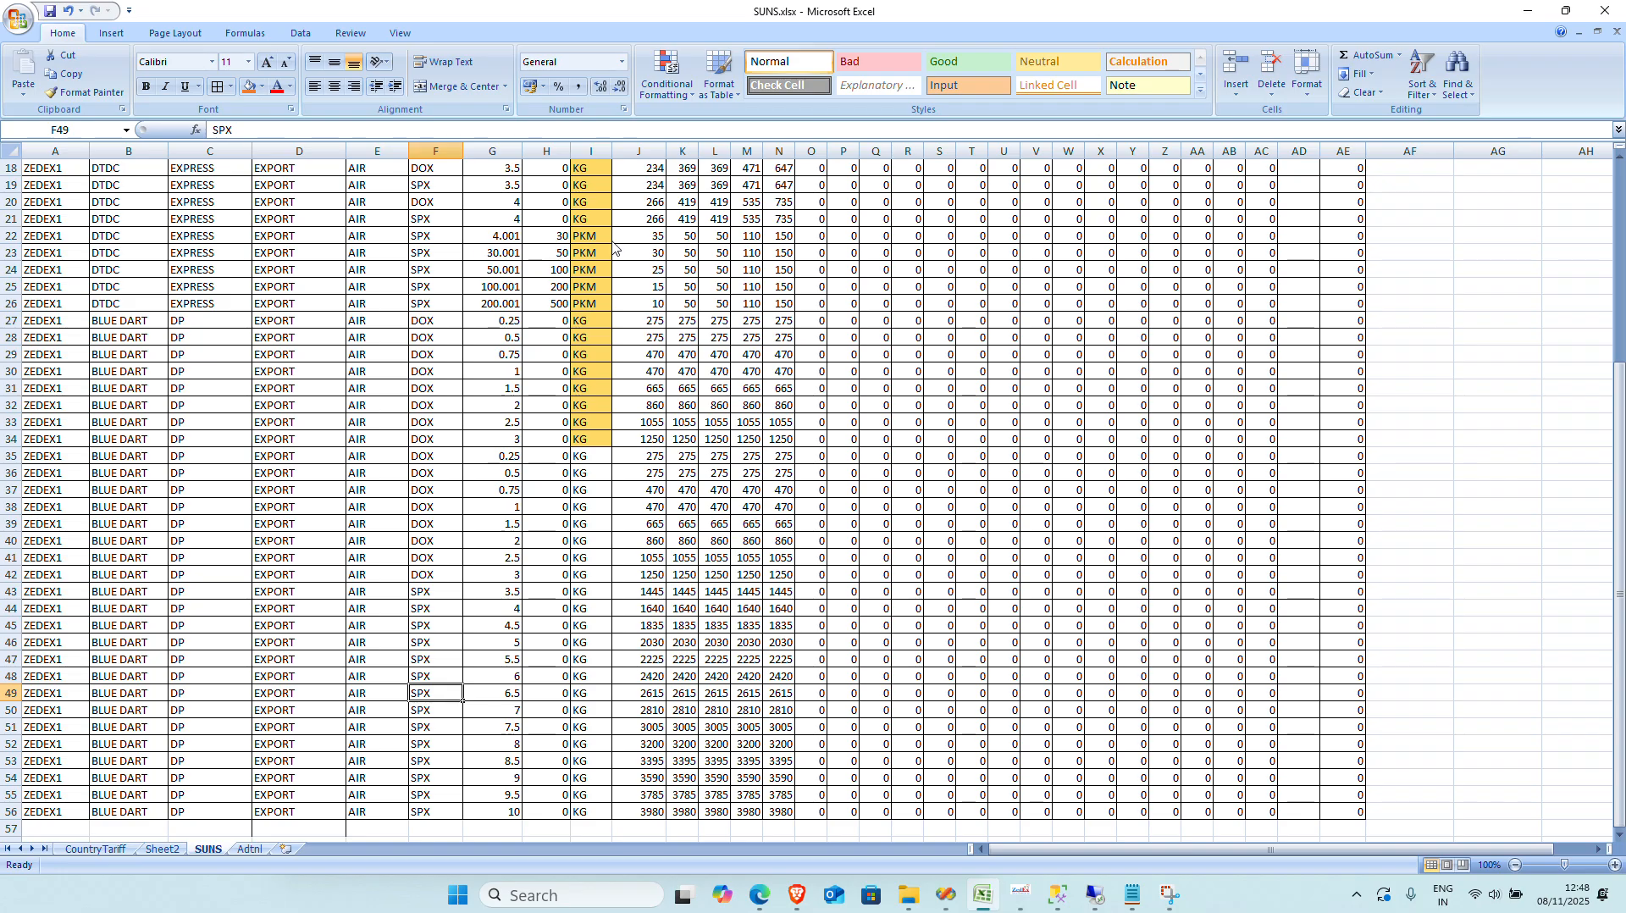
left_click_drag(629, 243, 803, 320)
key("ctrl+c")
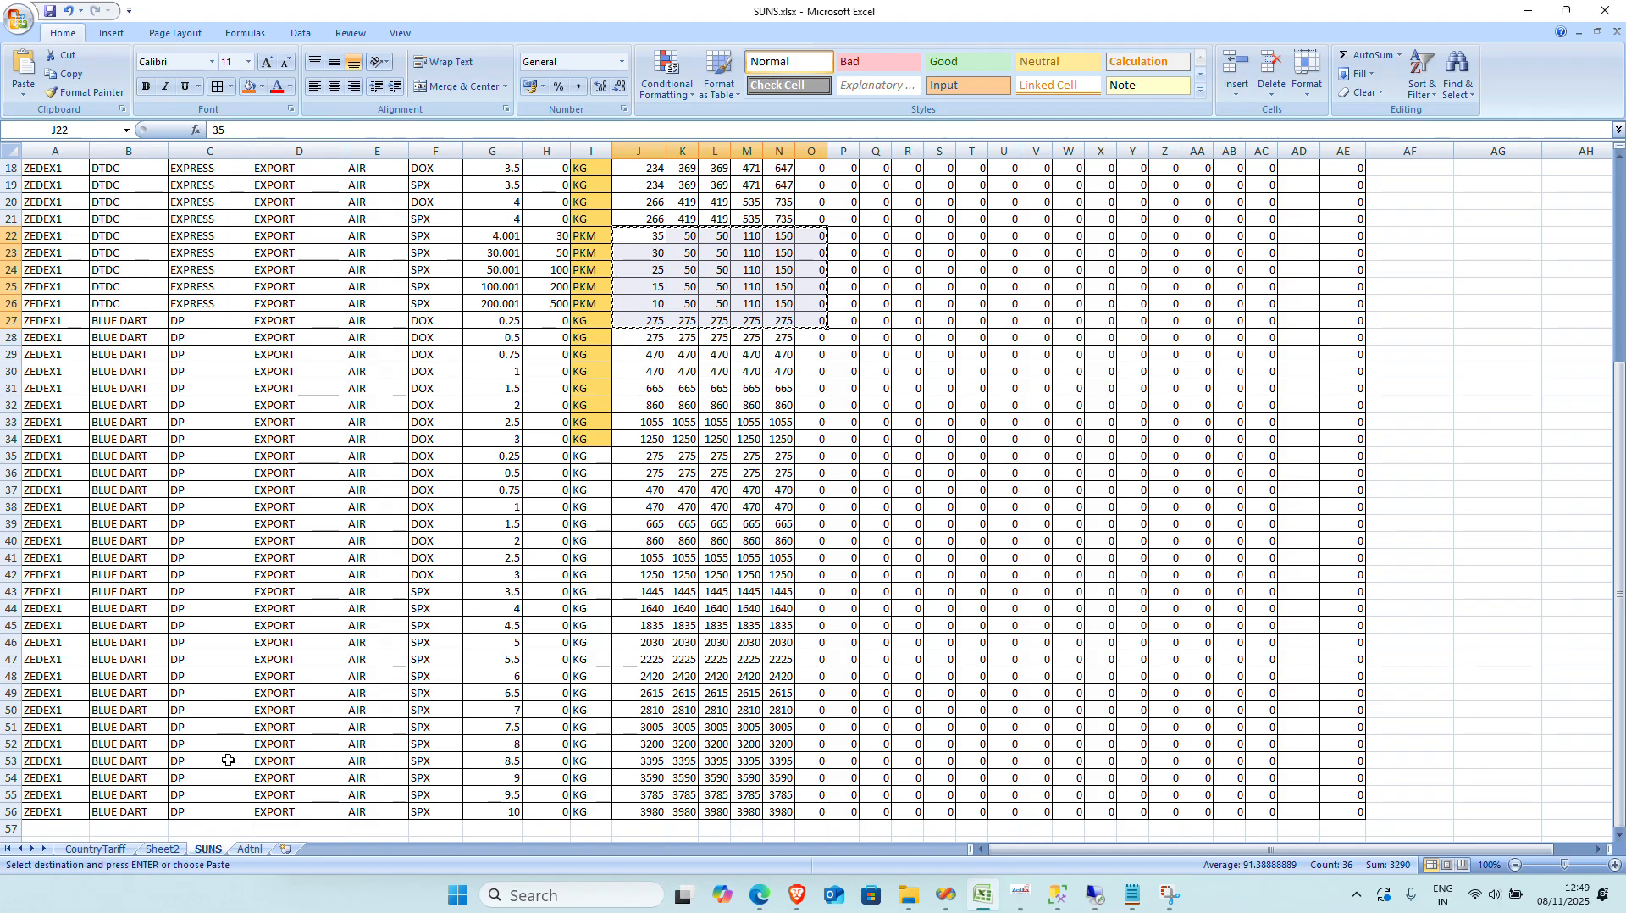
left_click(250, 849)
left_click(631, 609)
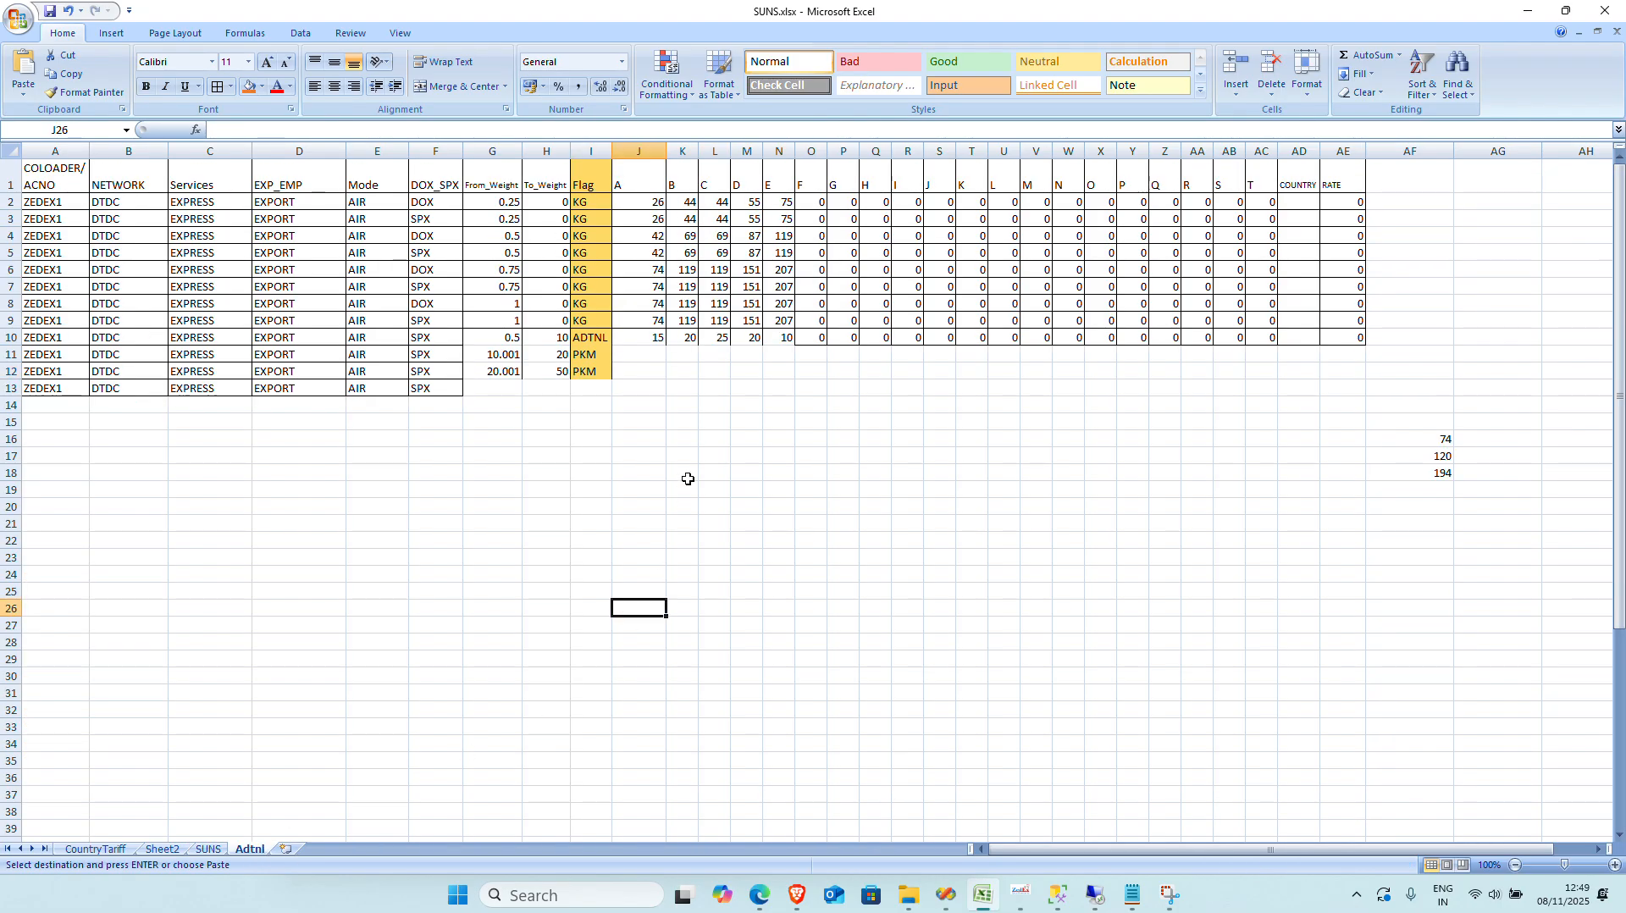
left_click(648, 341)
key("ctrl+v")
left_click(776, 523)
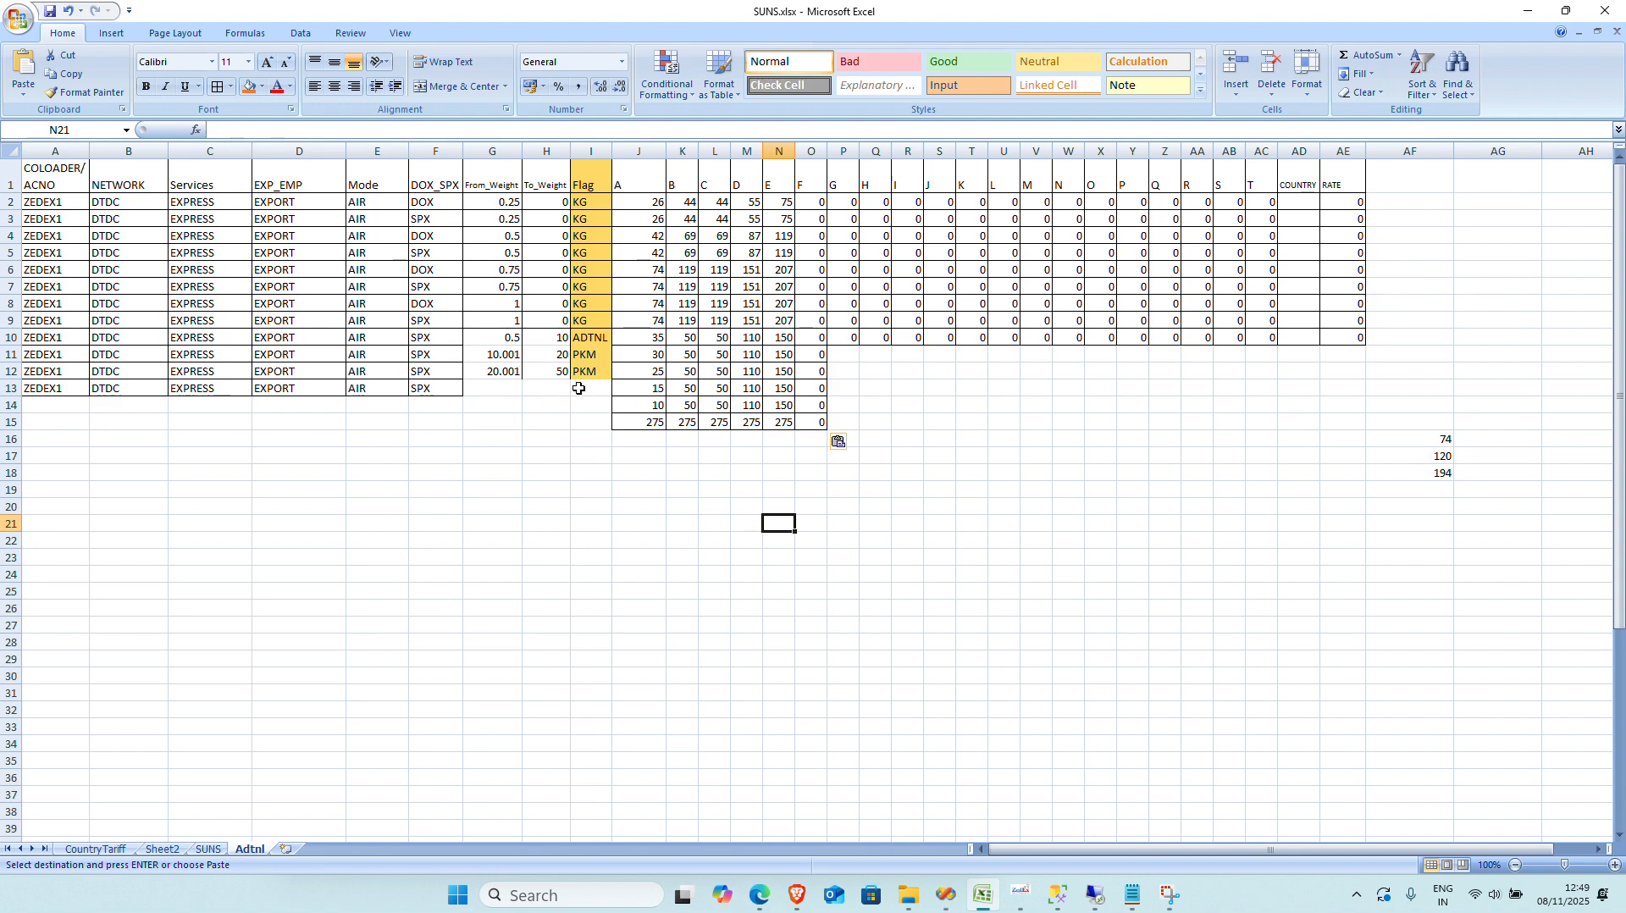
Step: Clear the surplus pasted rates below row 12 and fill the zeros of row 10 from column P to RATE down to row 12
left_click_drag(617, 392, 866, 449)
key("Escape")
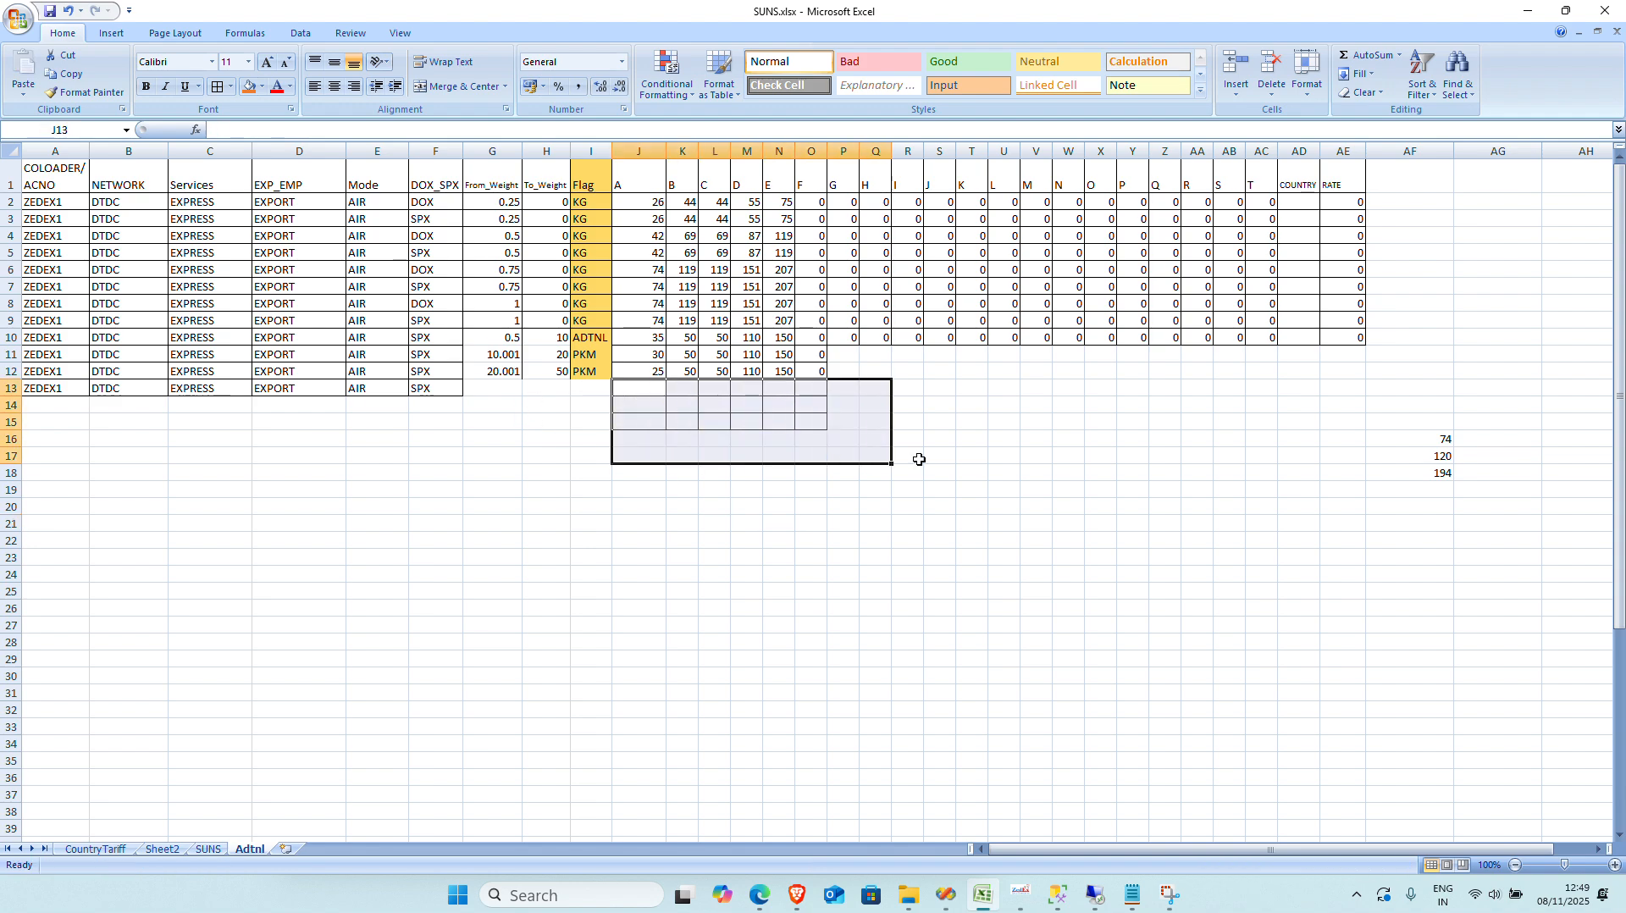
key("Delete")
left_click(972, 455)
left_click_drag(829, 344, 1365, 378)
left_click(1299, 421)
Step: Delete the entire rows 13 to 18 below the last PKM row
left_click_drag(640, 390, 680, 471)
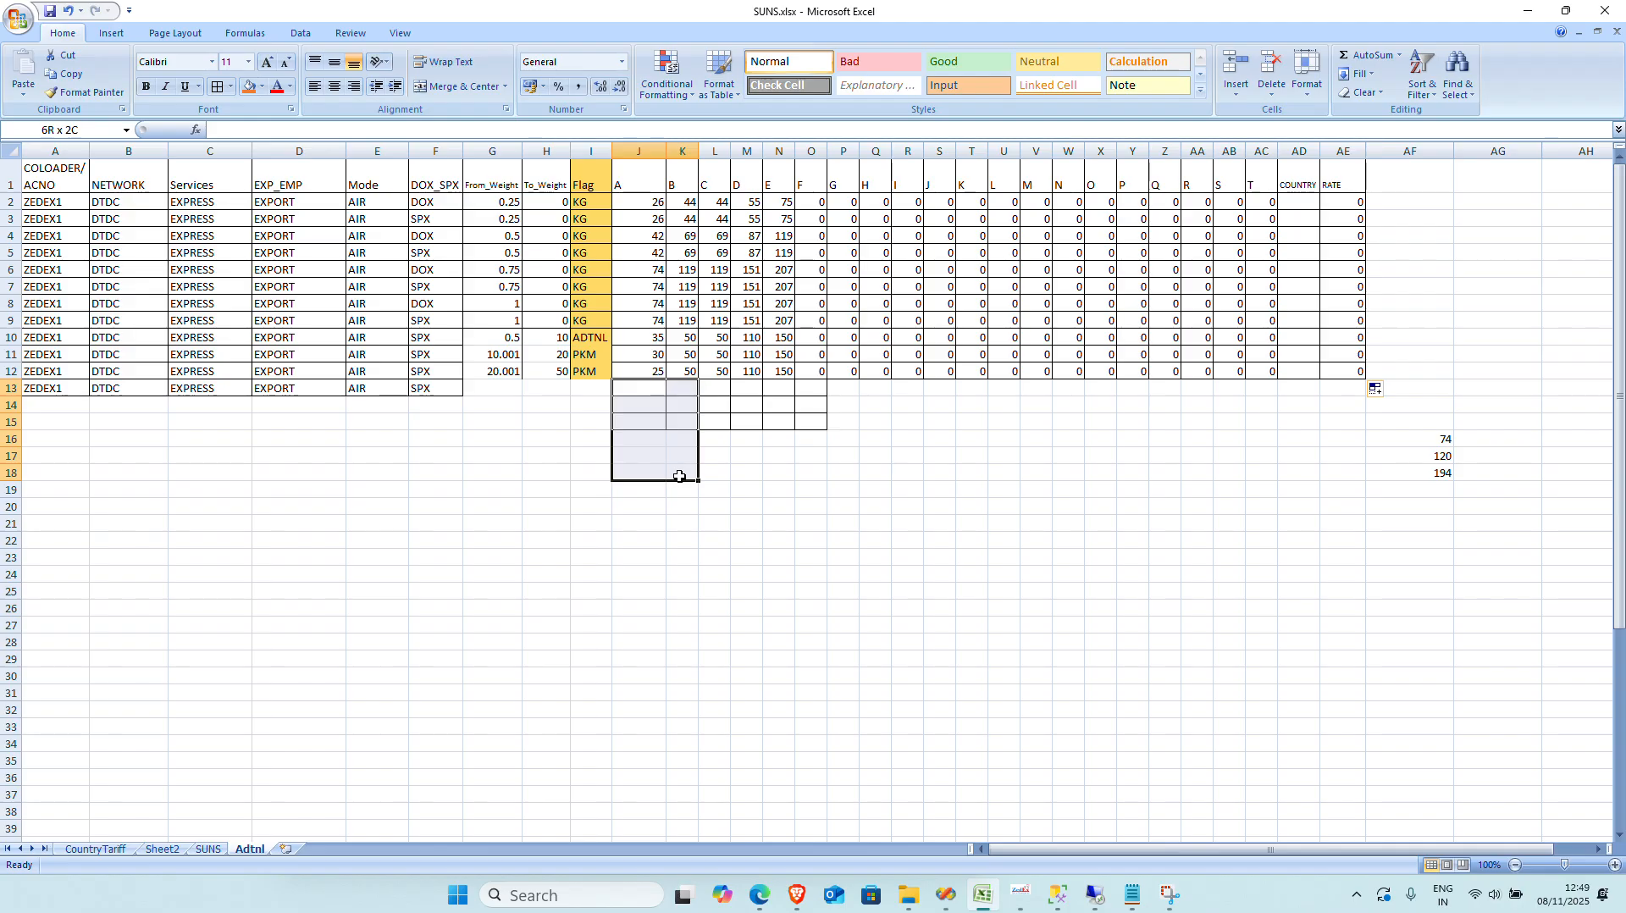
right_click(685, 468)
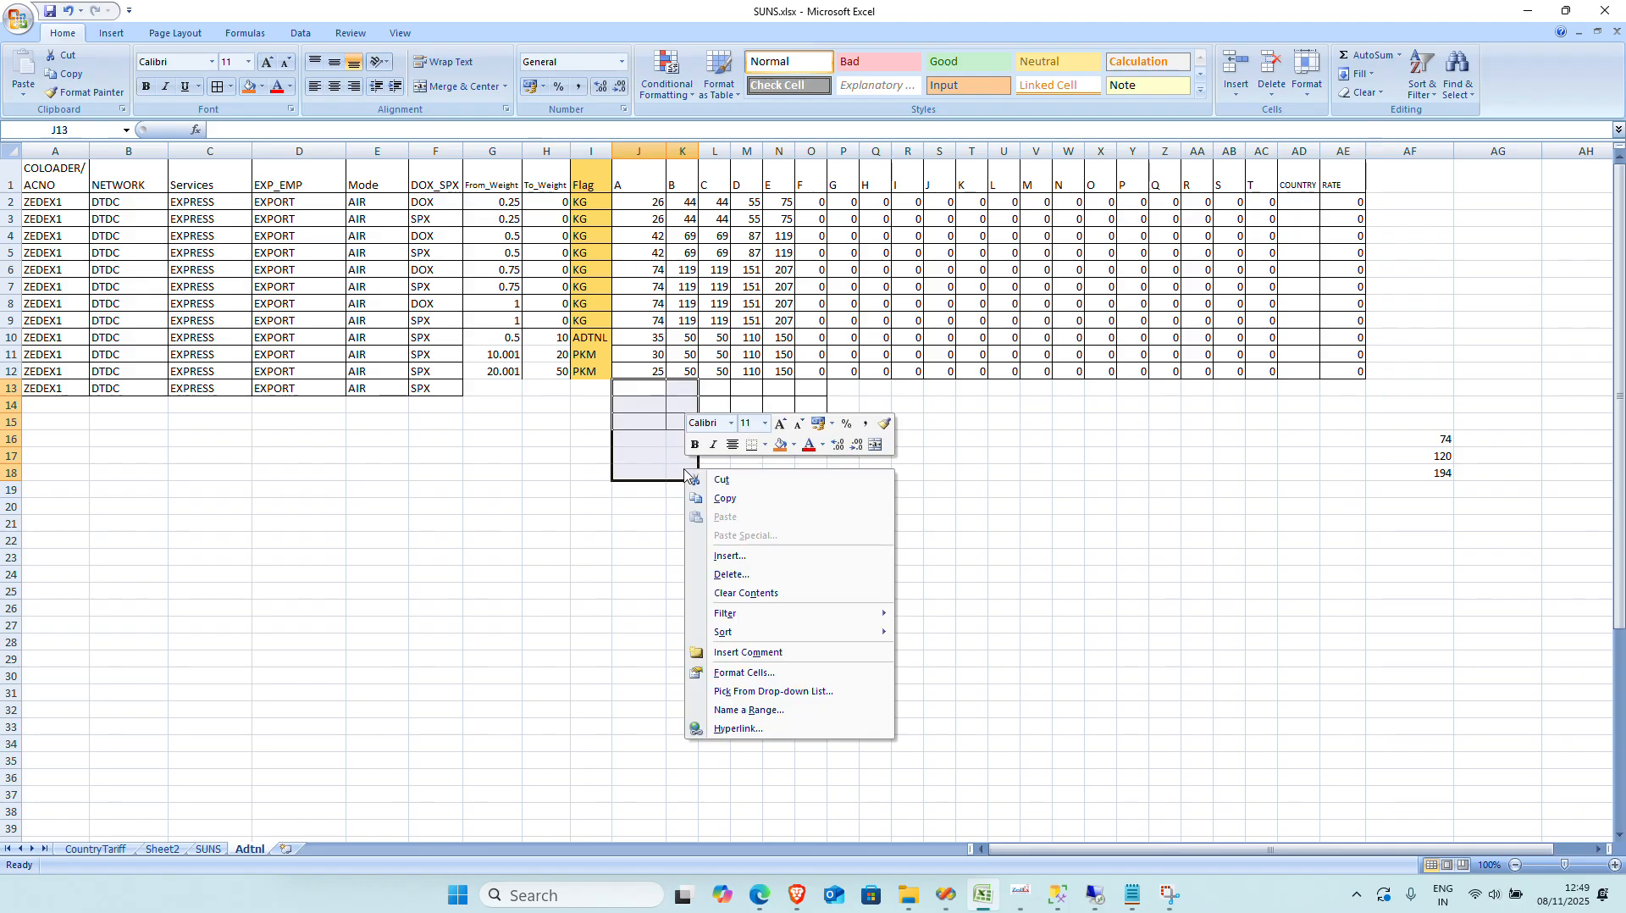
left_click(700, 576)
left_click(702, 580)
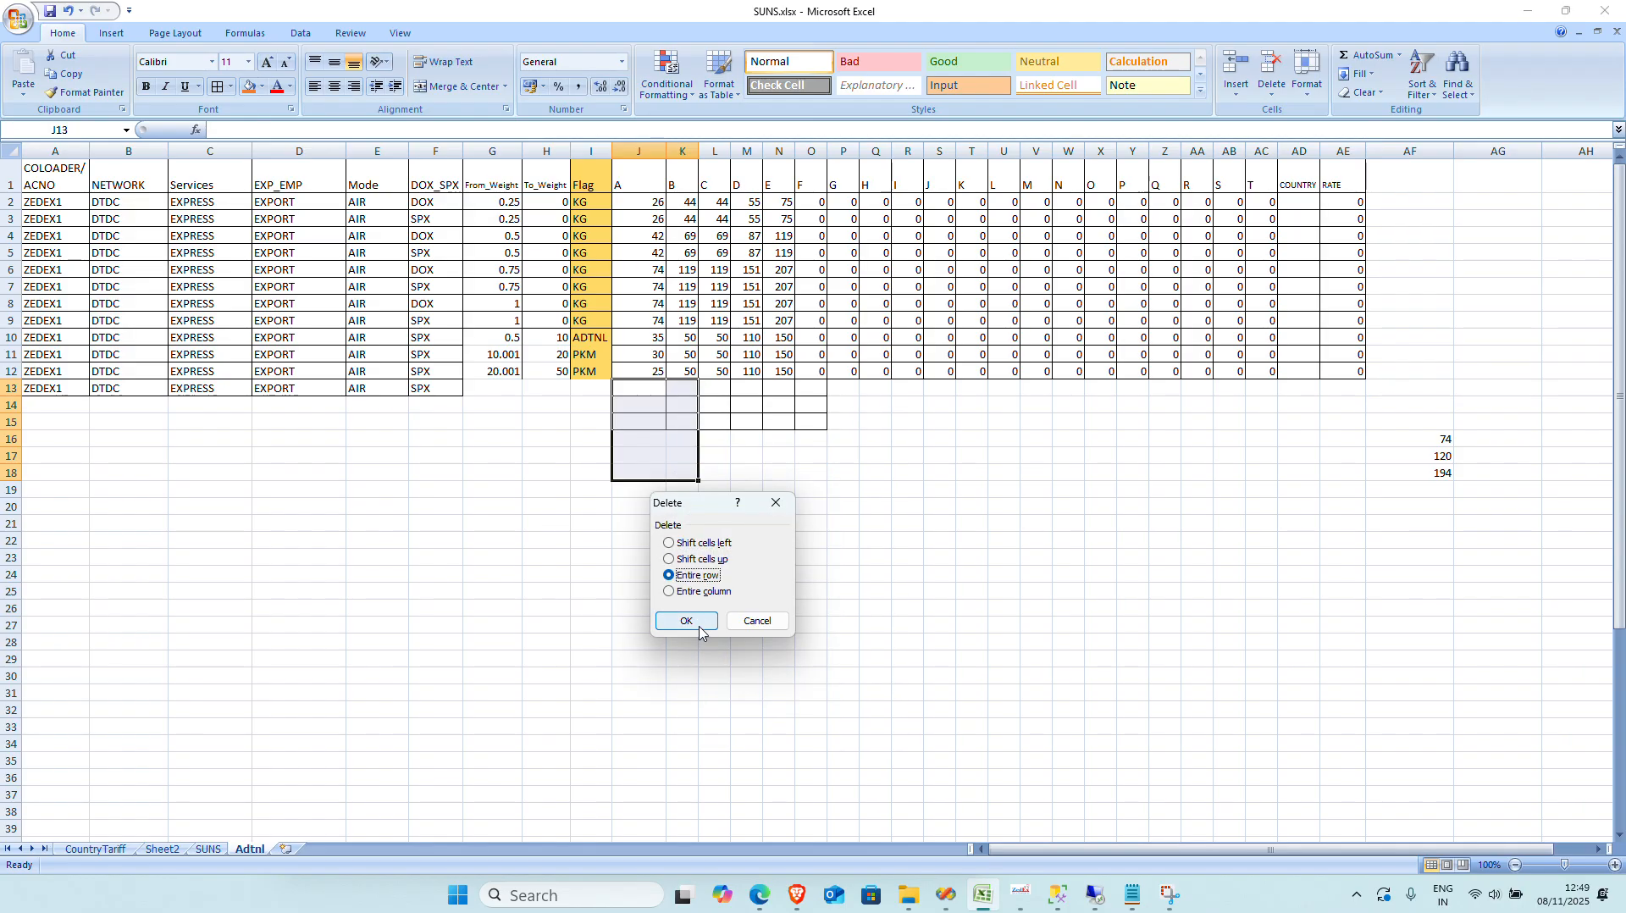
left_click(687, 621)
left_click(690, 578)
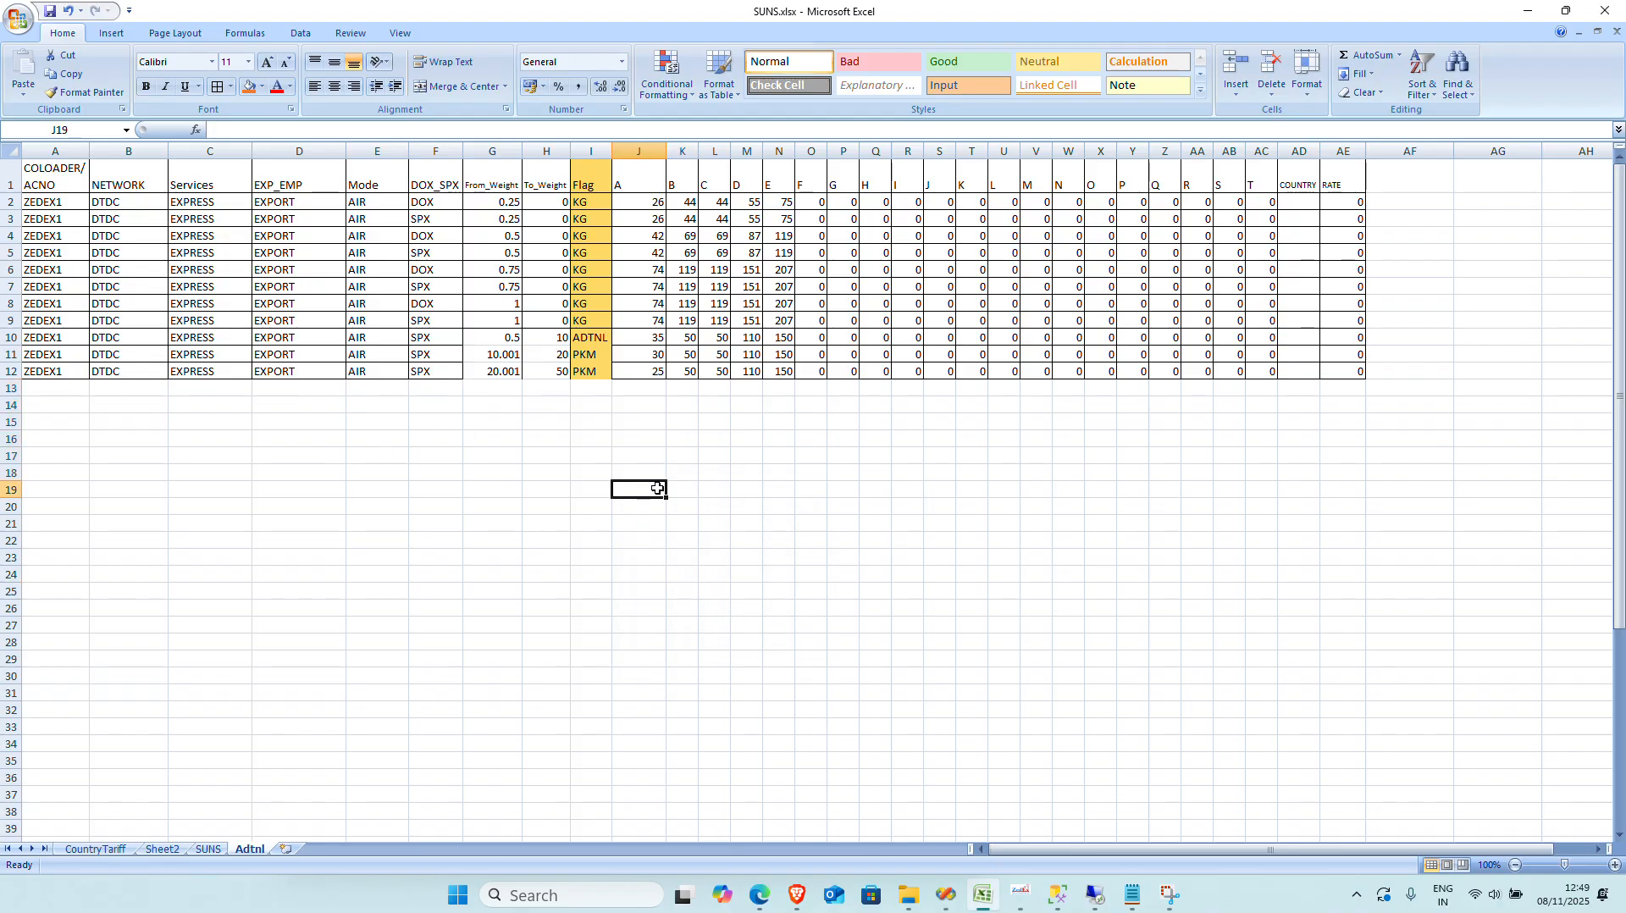
Step: Set the From_Weight of the ADTNL row to 0.25
left_click(499, 342)
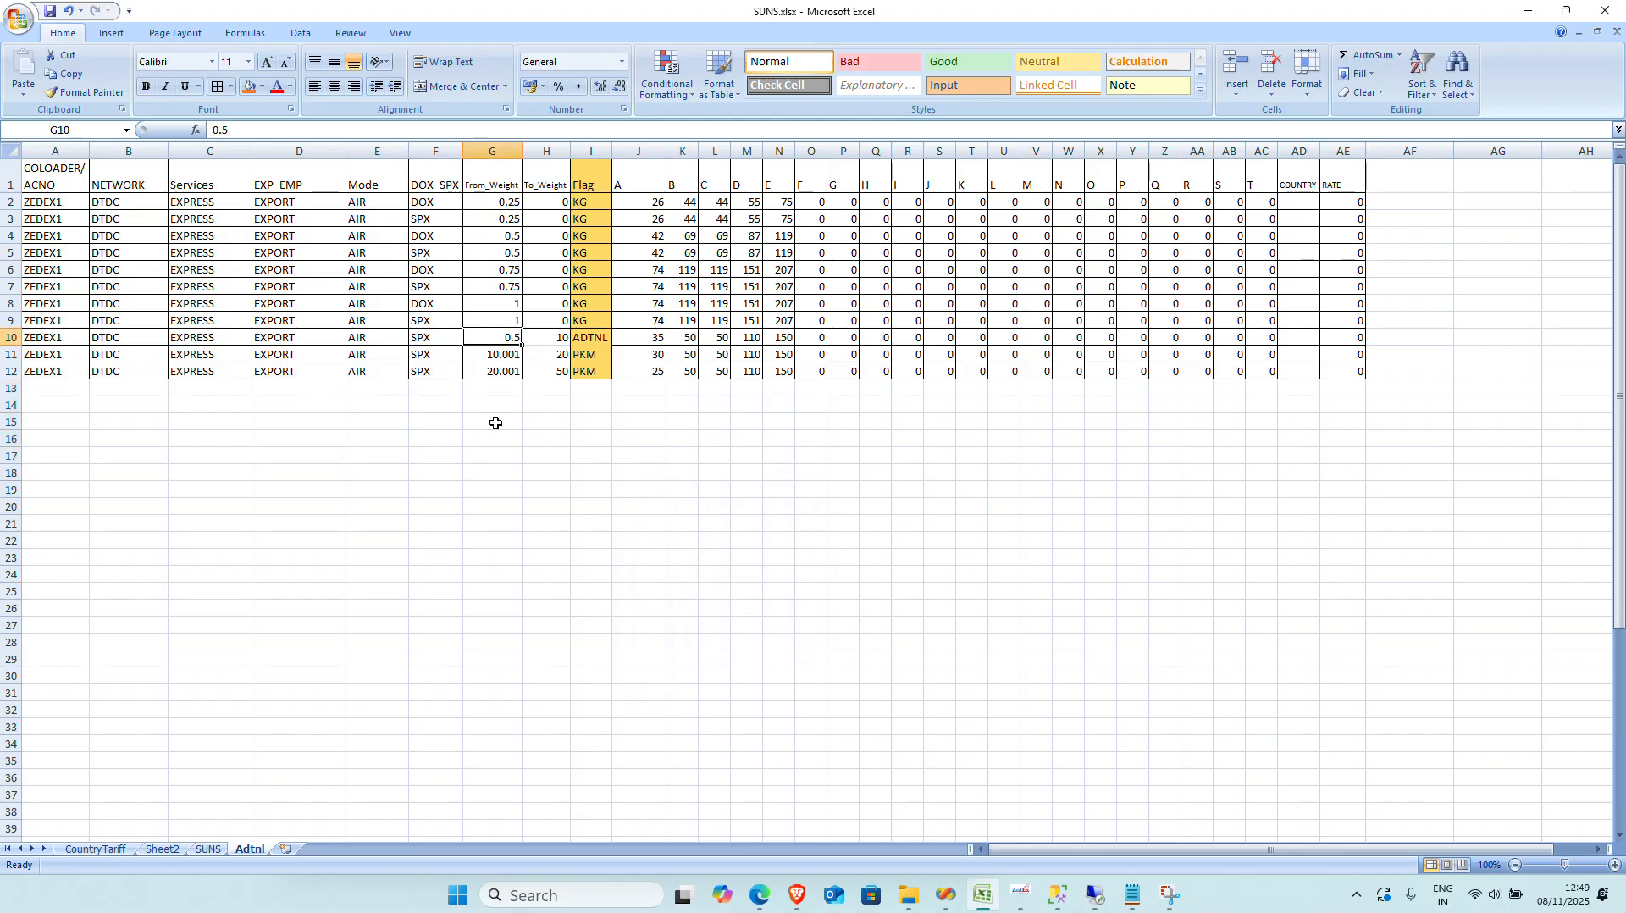
type("0.")
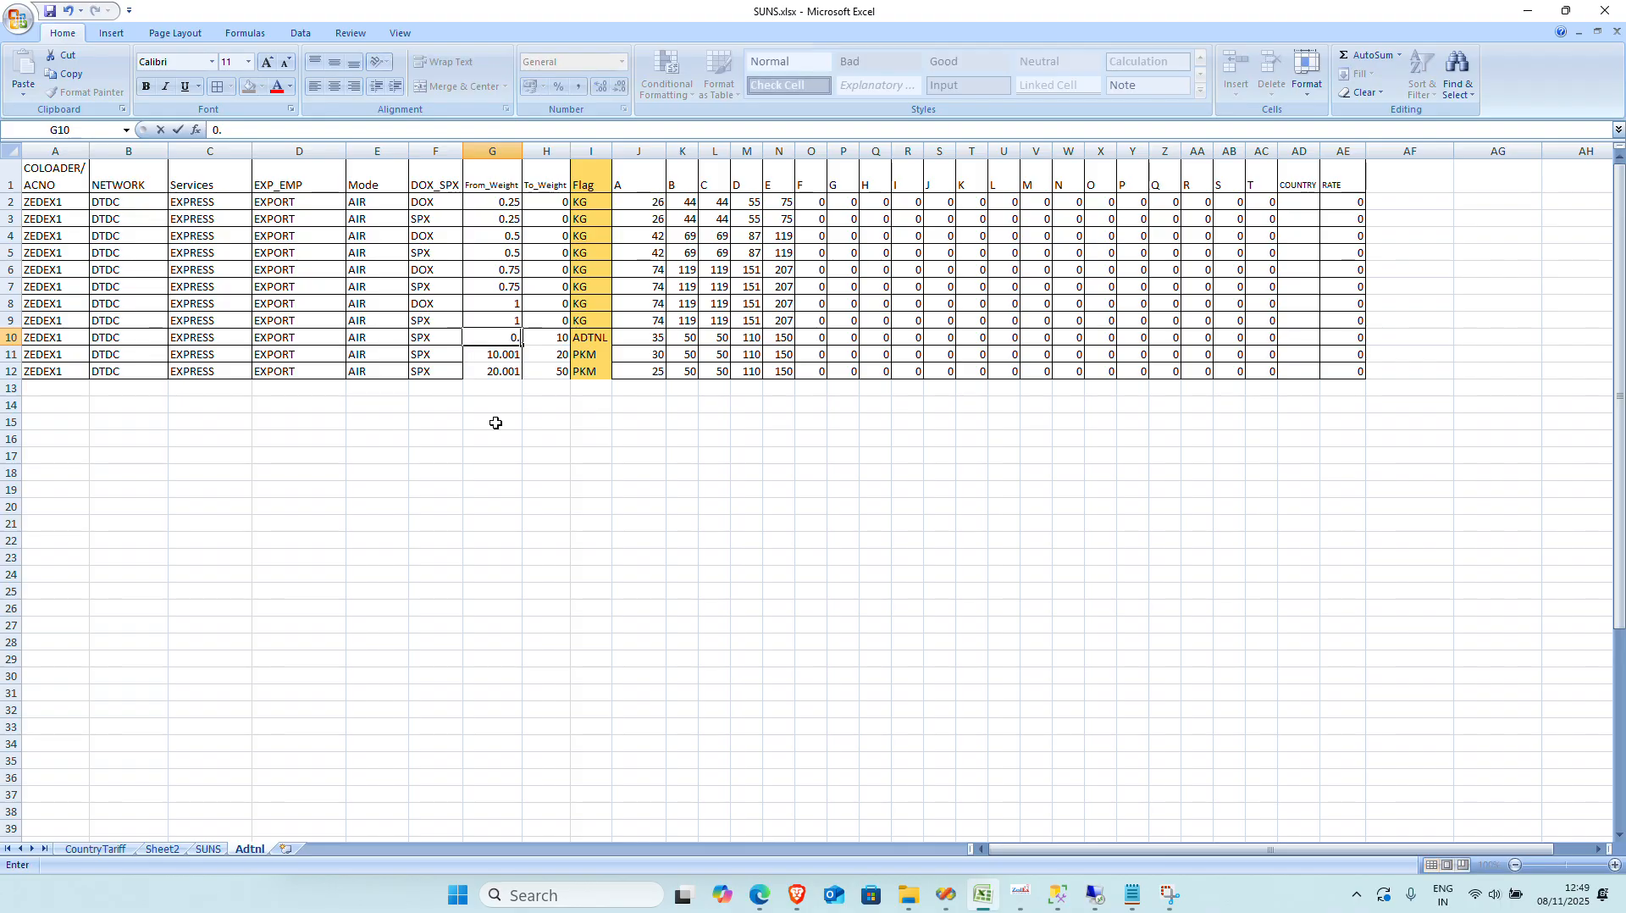
type("25")
key("Return")
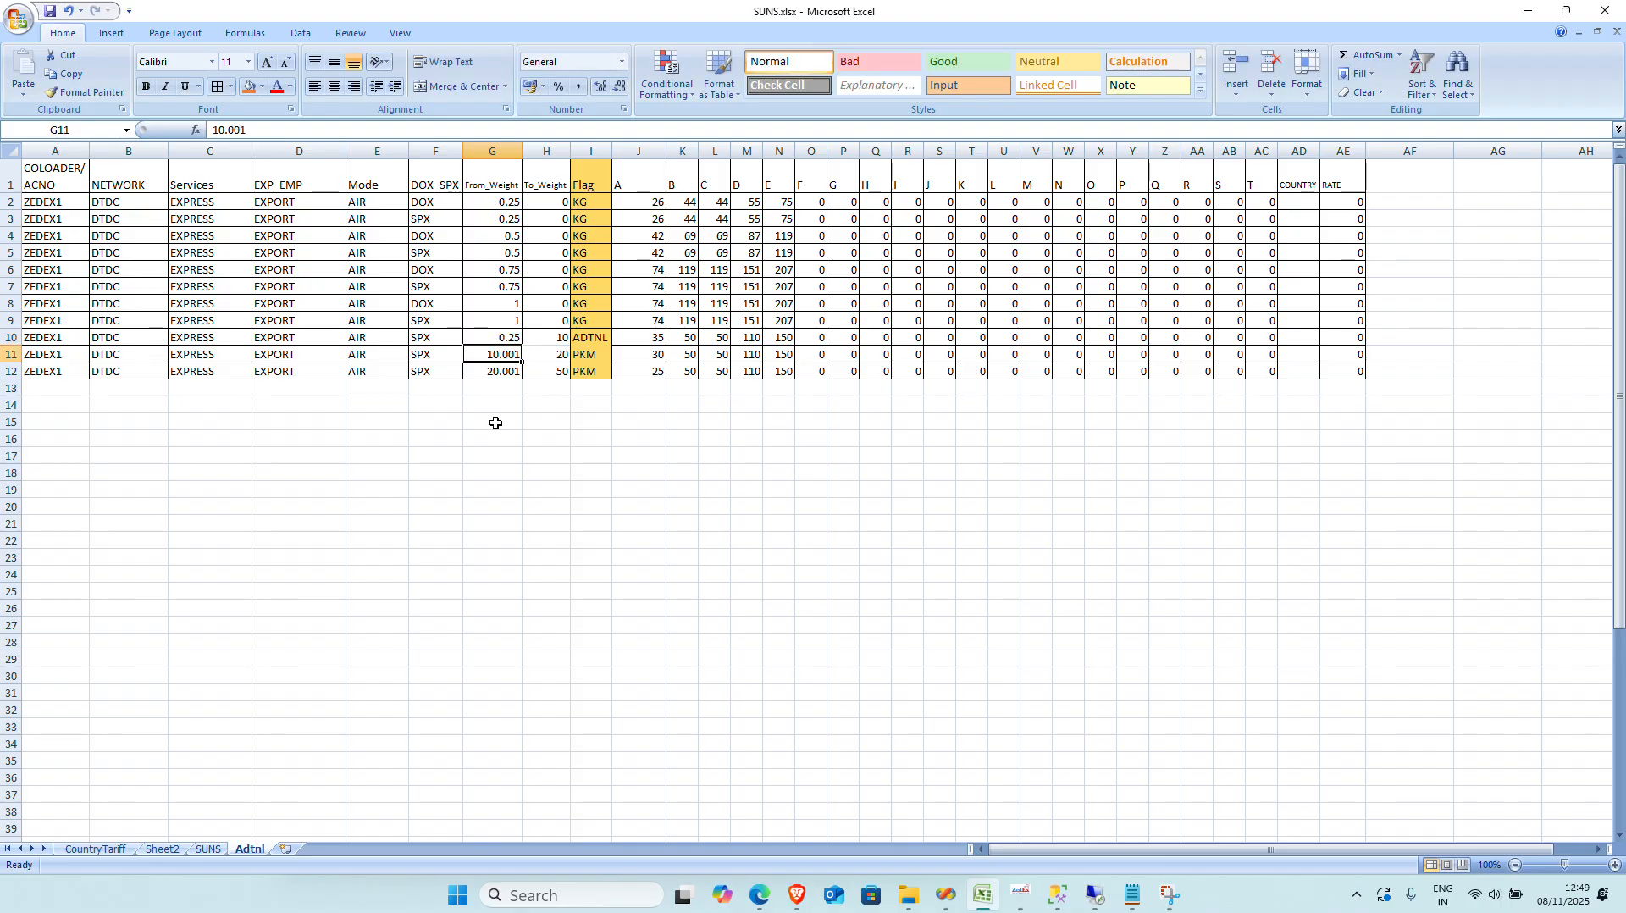
Step: Review the From_Weight values of the KG rows 2 to 9 against the From_Weight of the ADTNL row
key("Up")
key("Left")
key("Up")
key("Up")
key("Up")
key("Up")
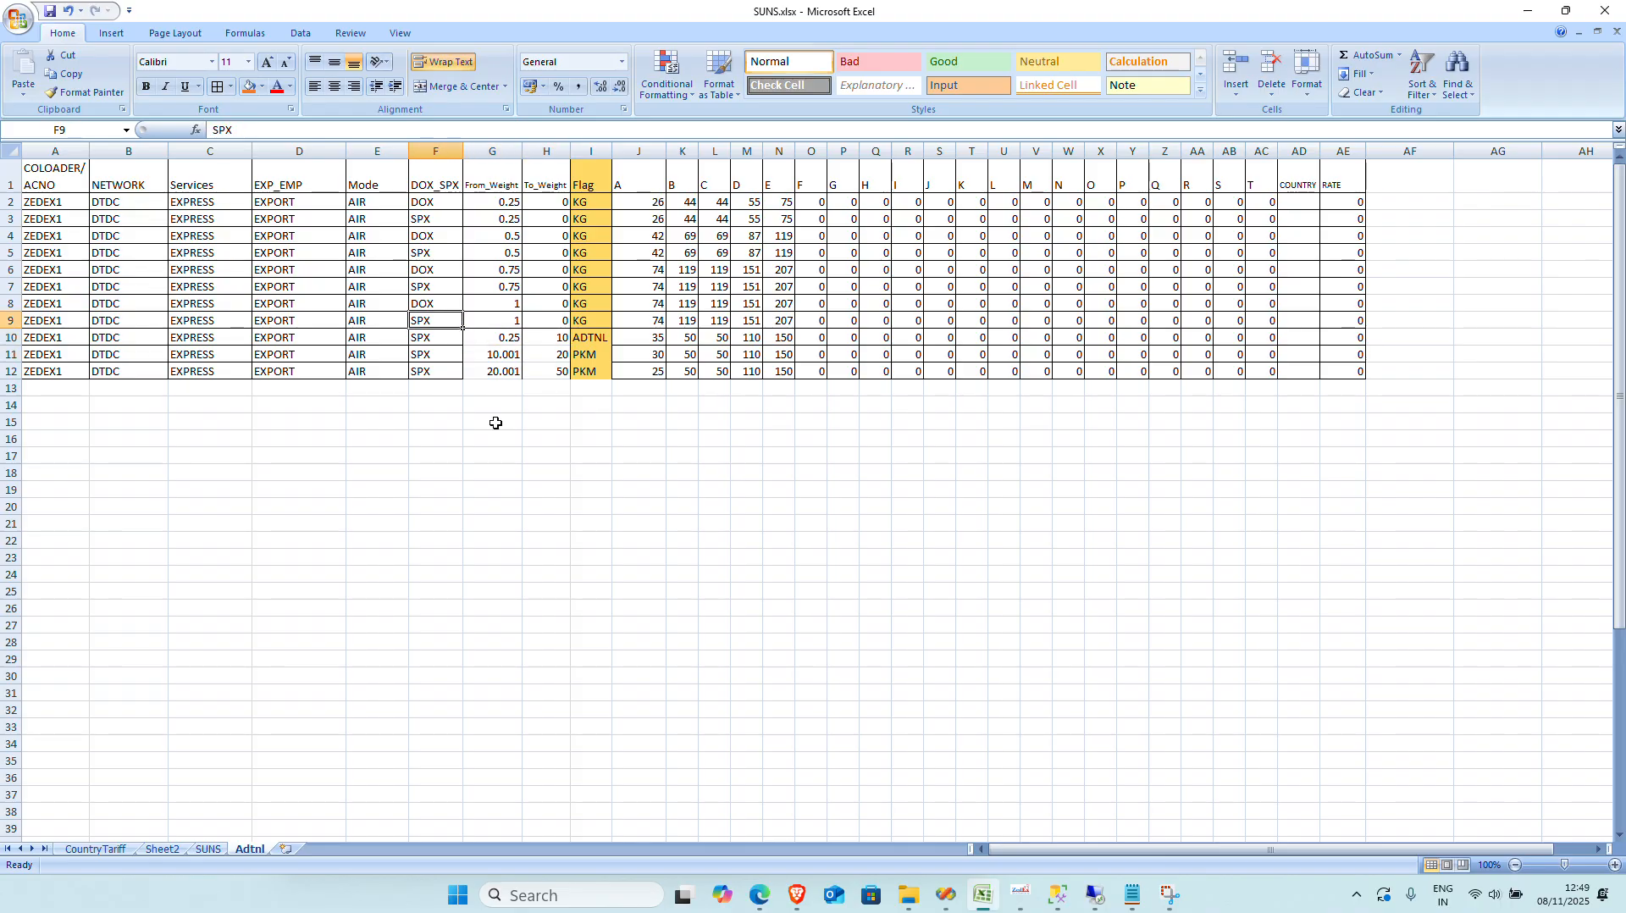
key("Up")
key("Up")
key("Up")
key("Right")
key("Right")
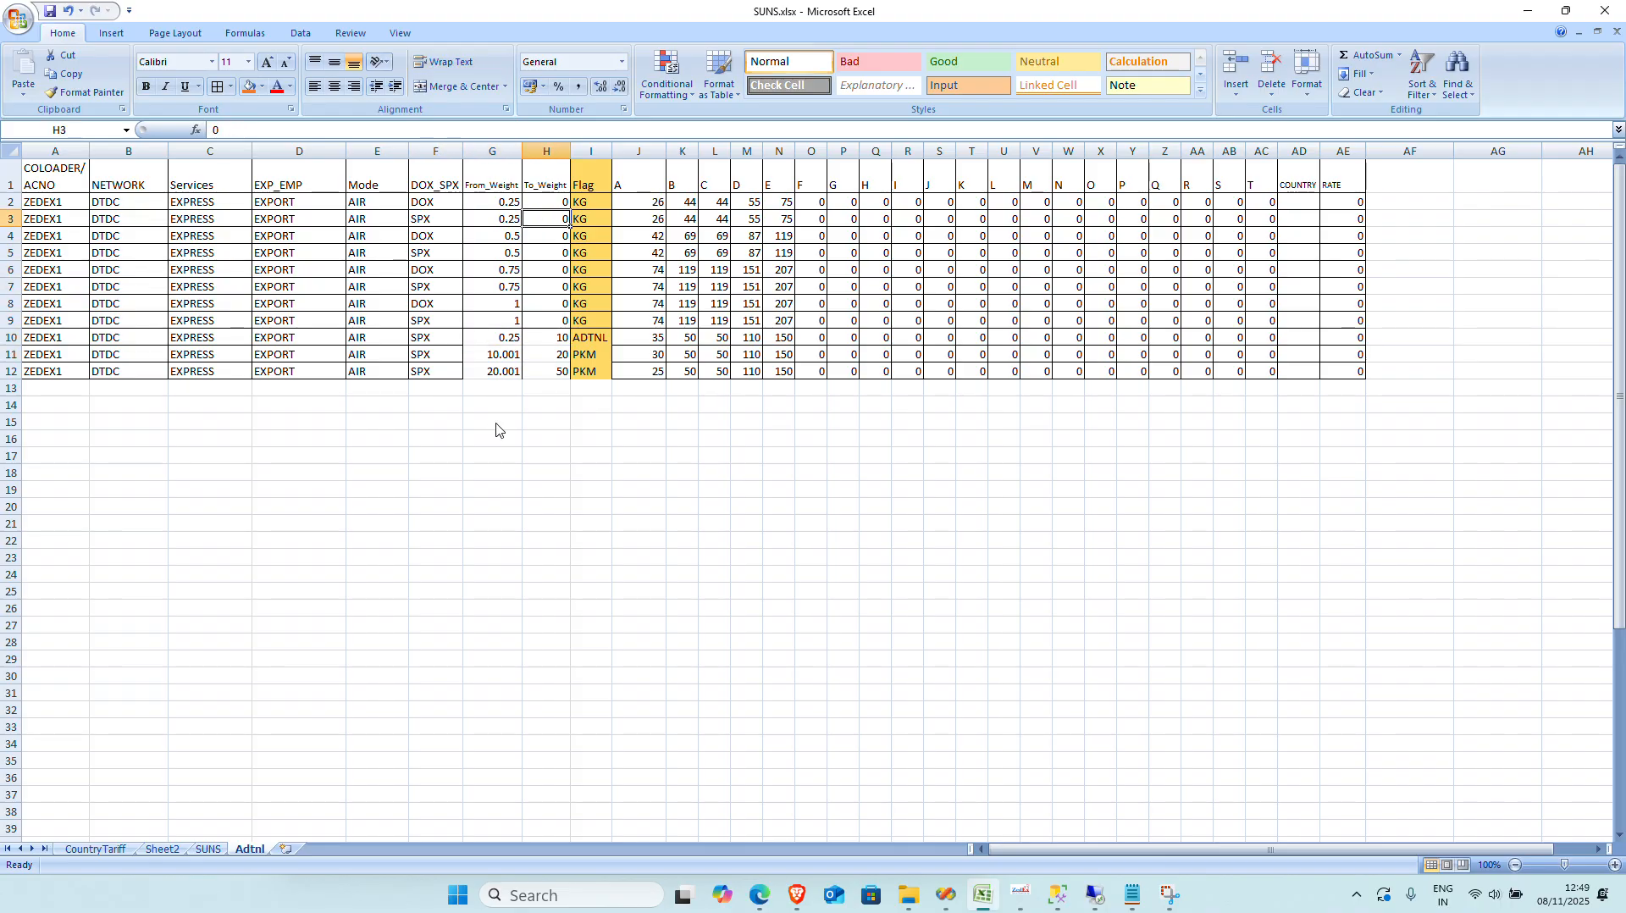
key("Left")
key("Up")
key("Down")
key("Down")
key("Down")
key("Down")
key("Down")
key("Down")
key("Down")
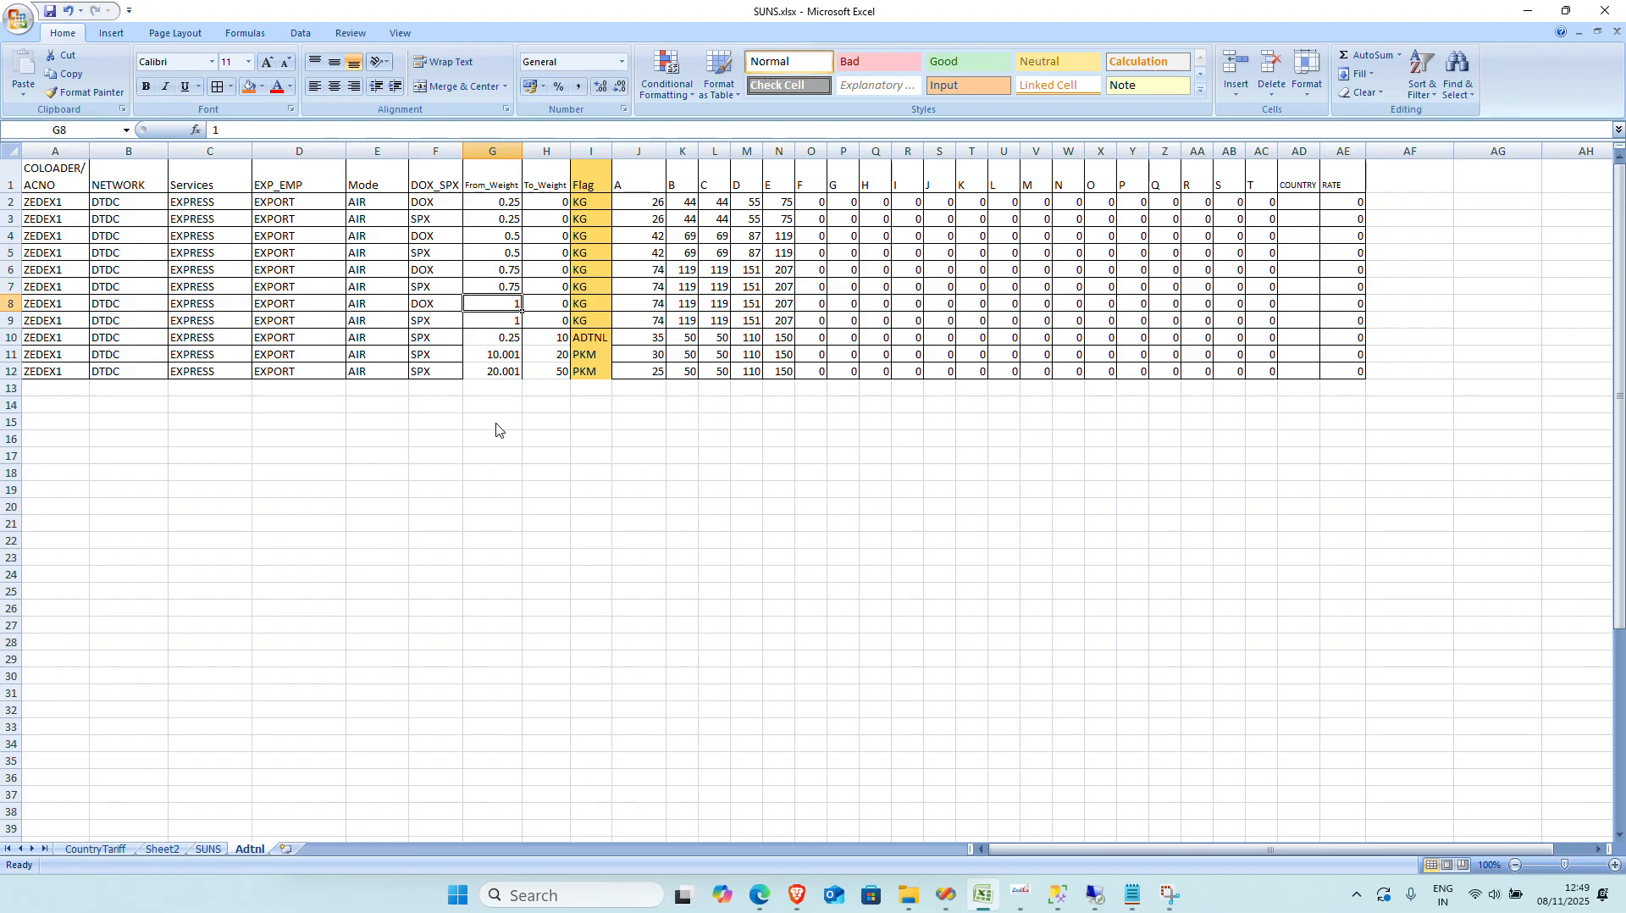
key("Up")
key("Up")
key("Up")
key("Up")
key("Up")
key("Up")
key("Up")
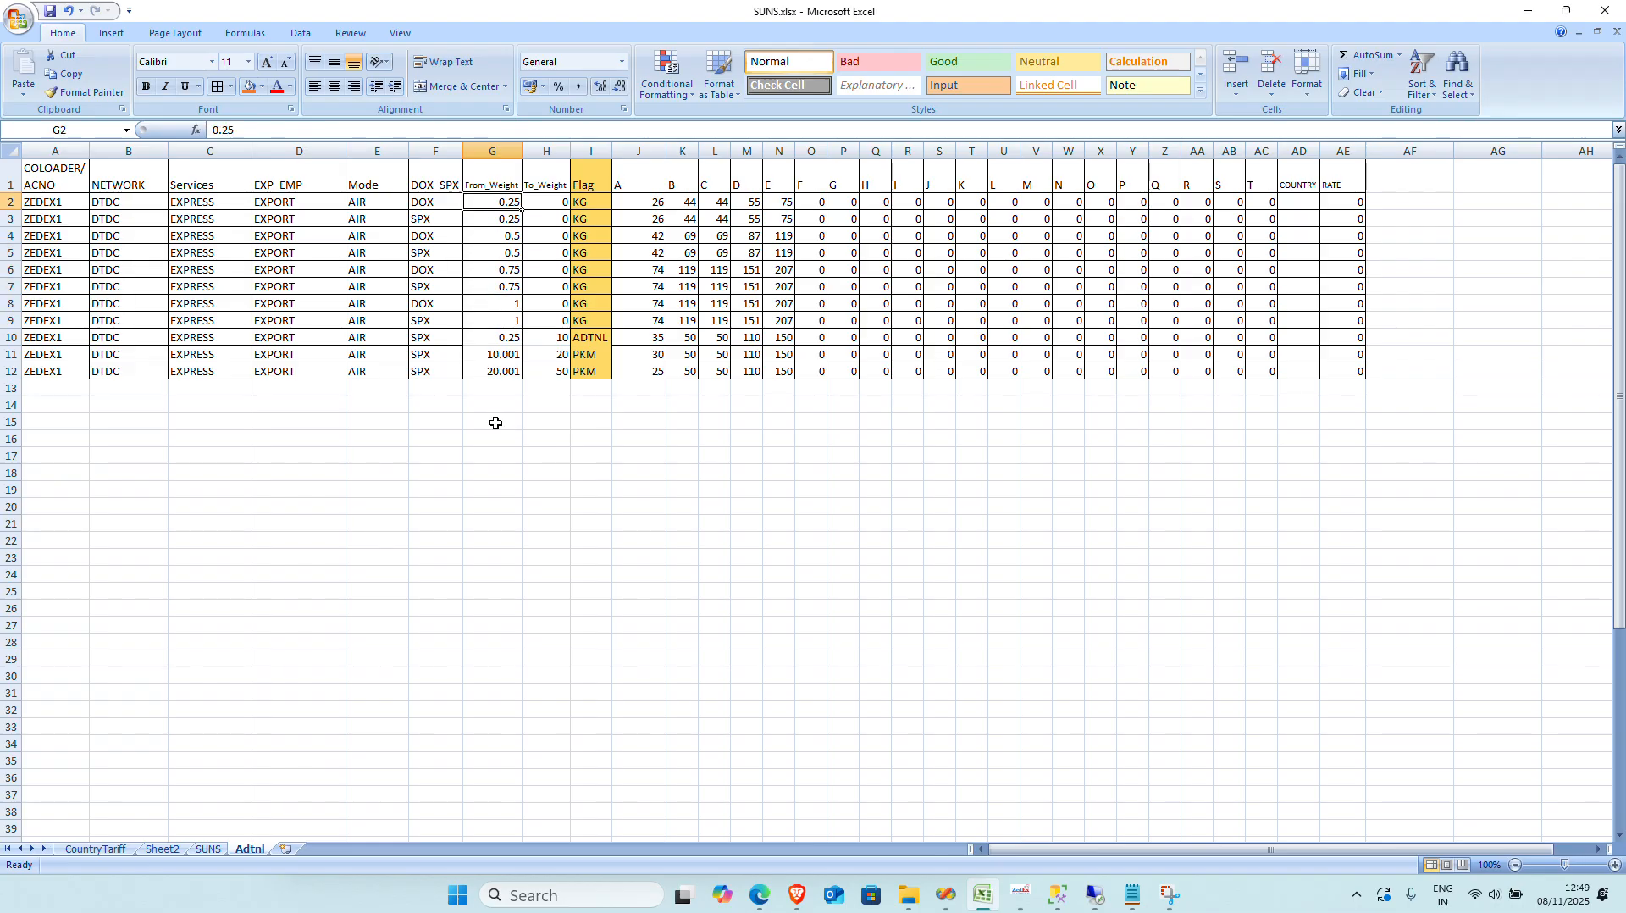
key("shift+Down")
key("shift+Down")
key("shift+Down")
key("shift+Down")
key("shift+Down")
key("shift+Down")
key("shift+Down")
key("Down")
key("Down")
key("Down")
key("Down")
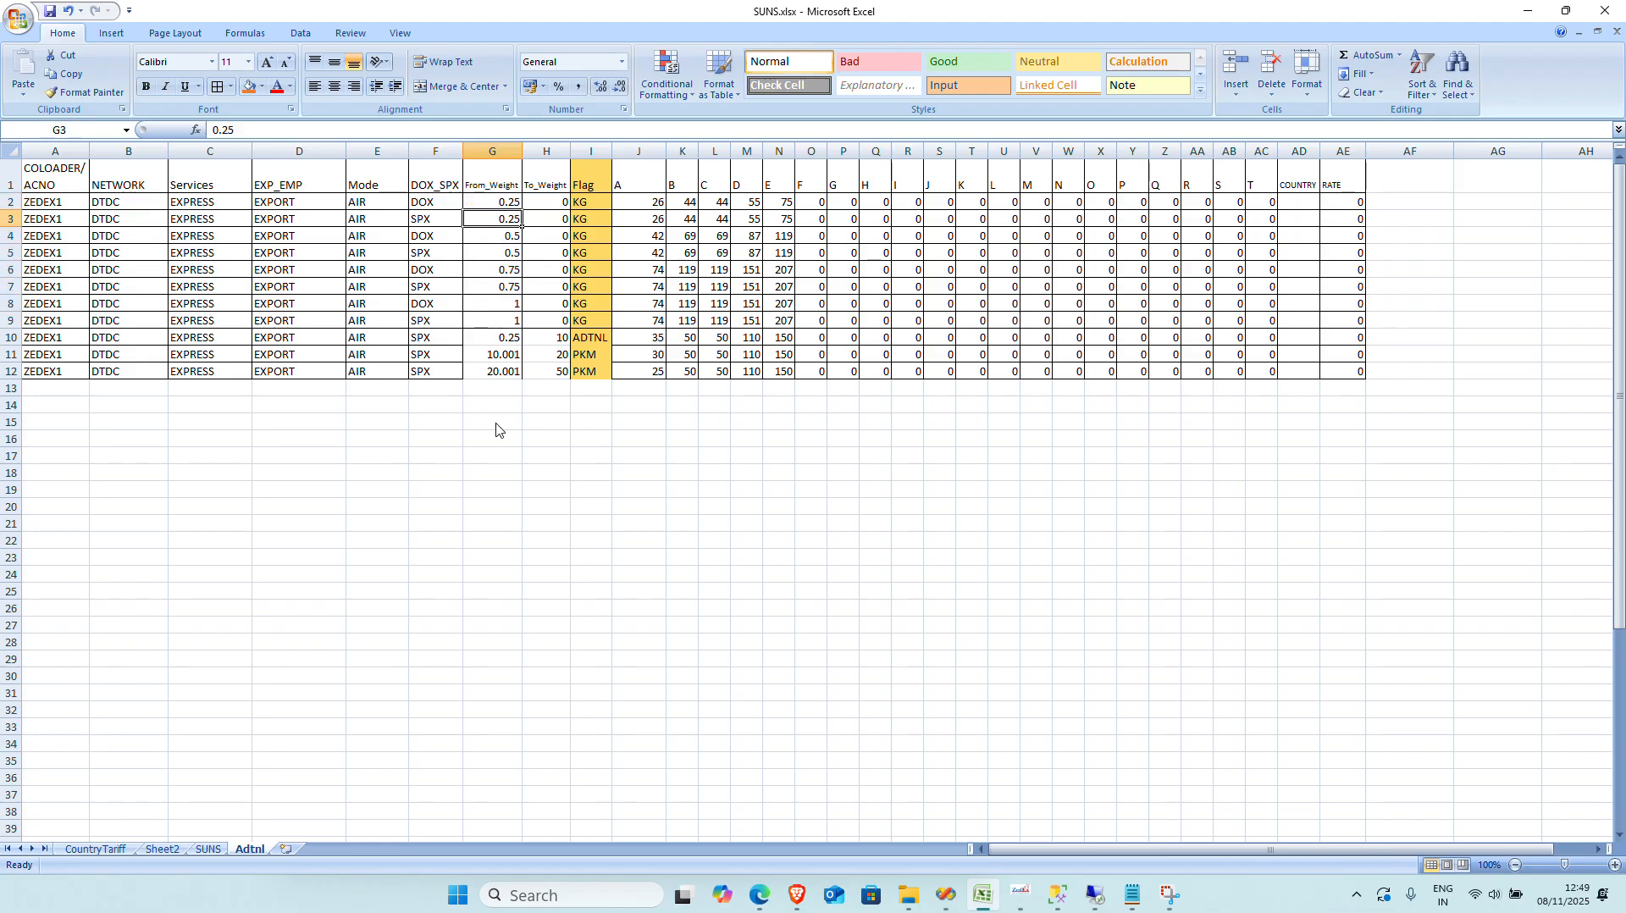
key("Down")
key("Down")
key("Down")
key("Down")
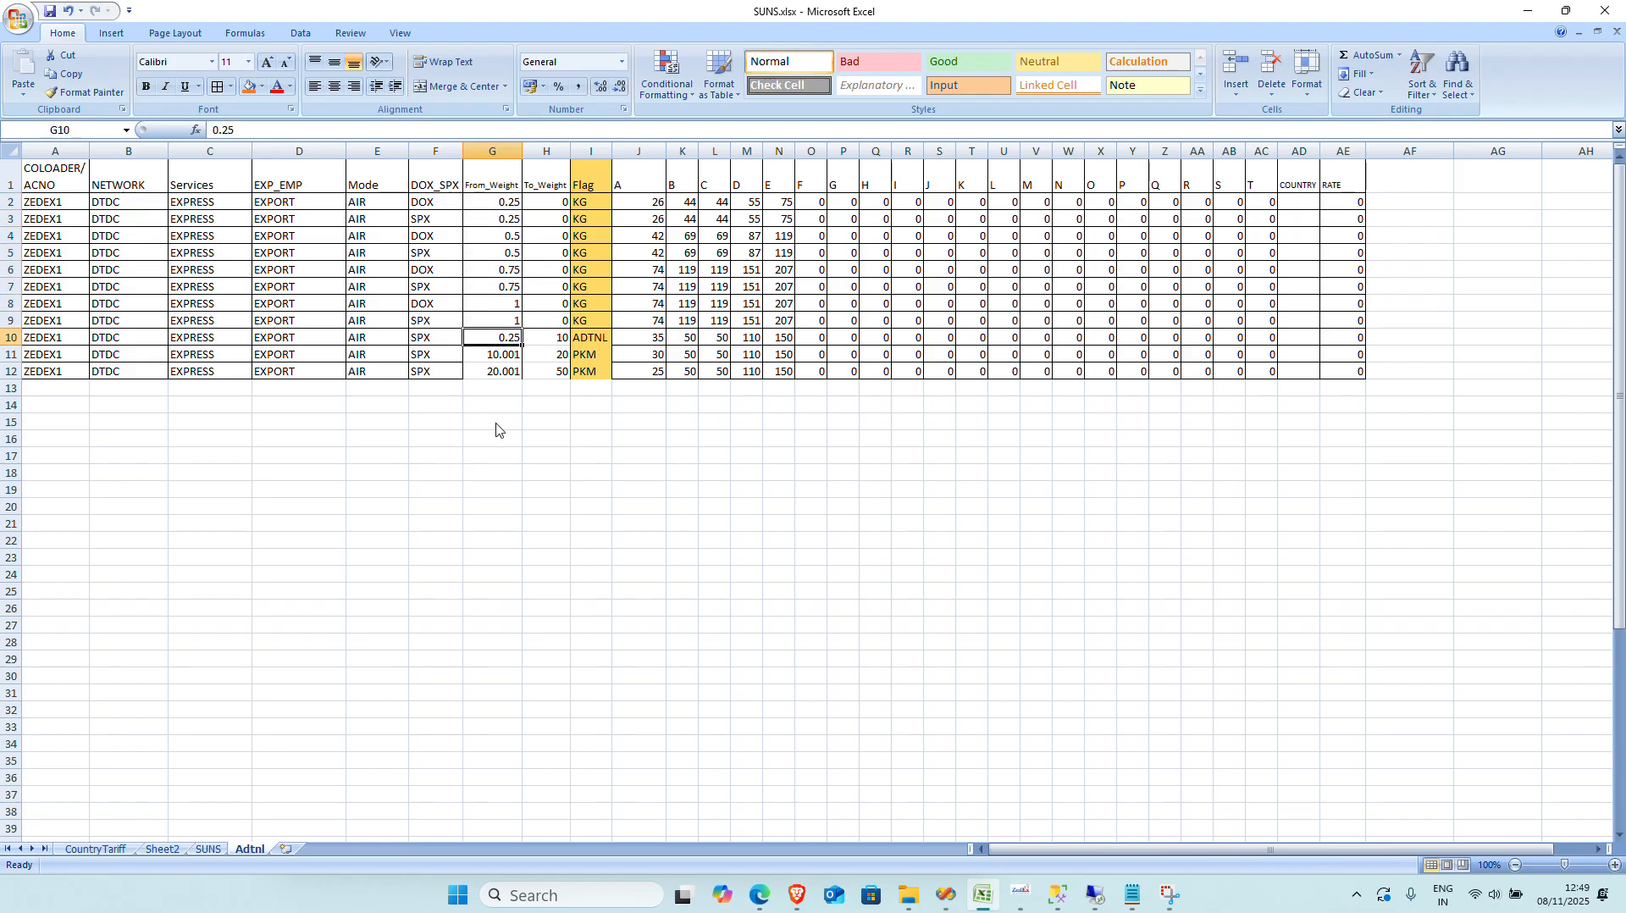
Step: Look across the ADTNL row from its From_Weight through To_Weight and flag to the zone A rate
key("shift+Right")
key("shift+Right")
key("shift+Right")
key("shift+Left")
key("shift+Left")
key("shift+Left")
Step: Minimize the workbook to return to the ZedEx Enterprise Management System and close the Booking Entry (SP) window
left_click(1529, 11)
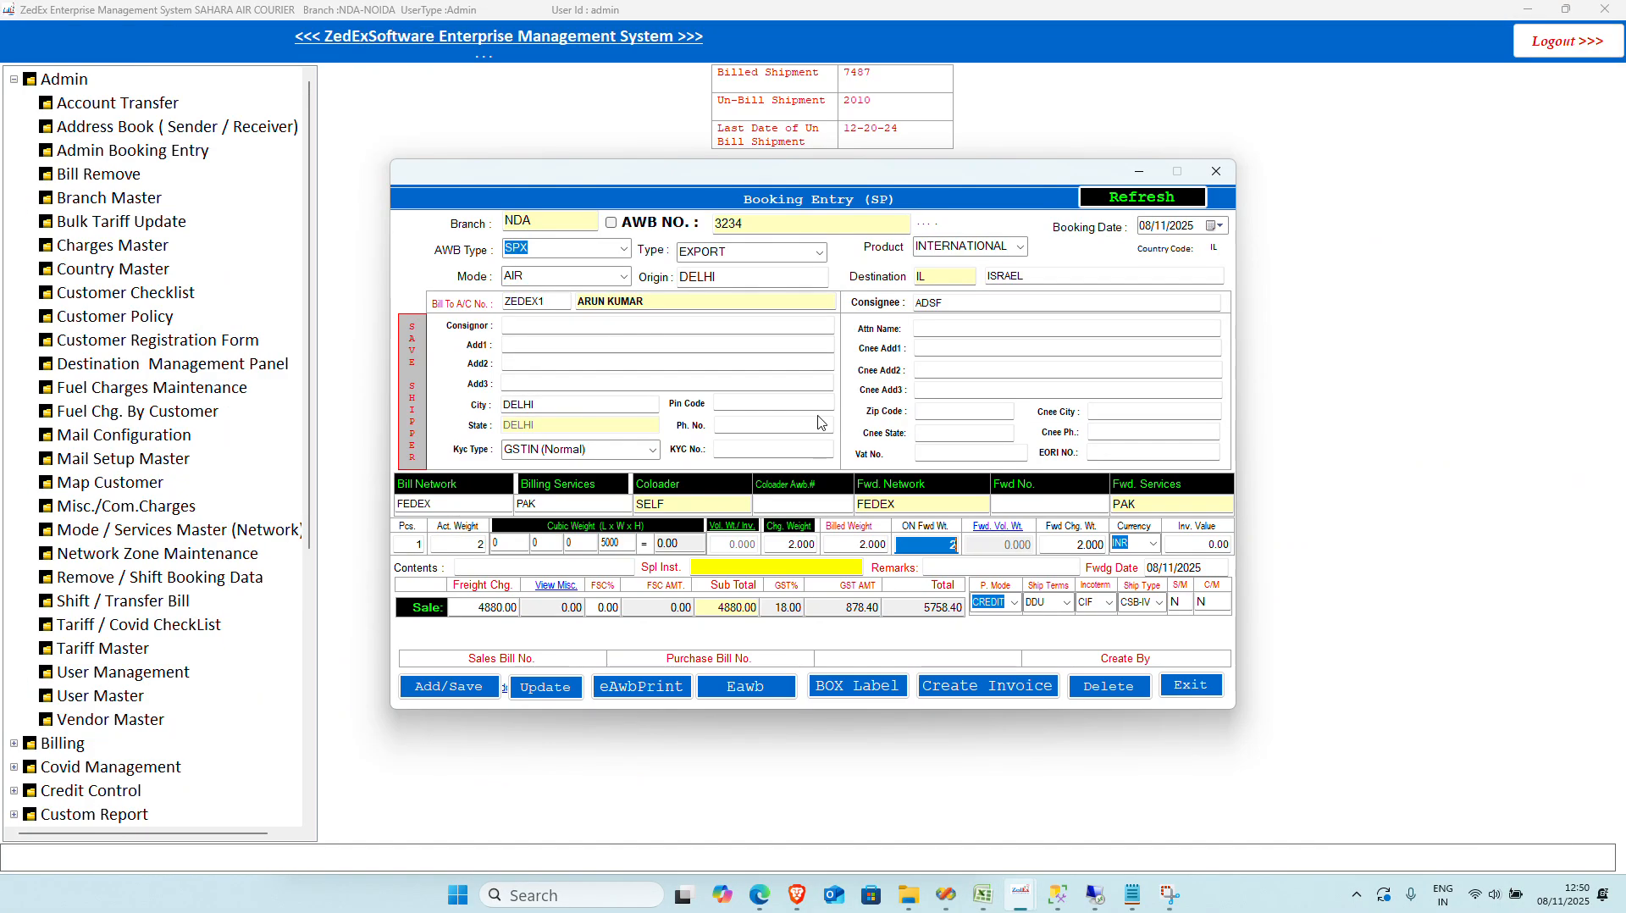
left_click(1186, 688)
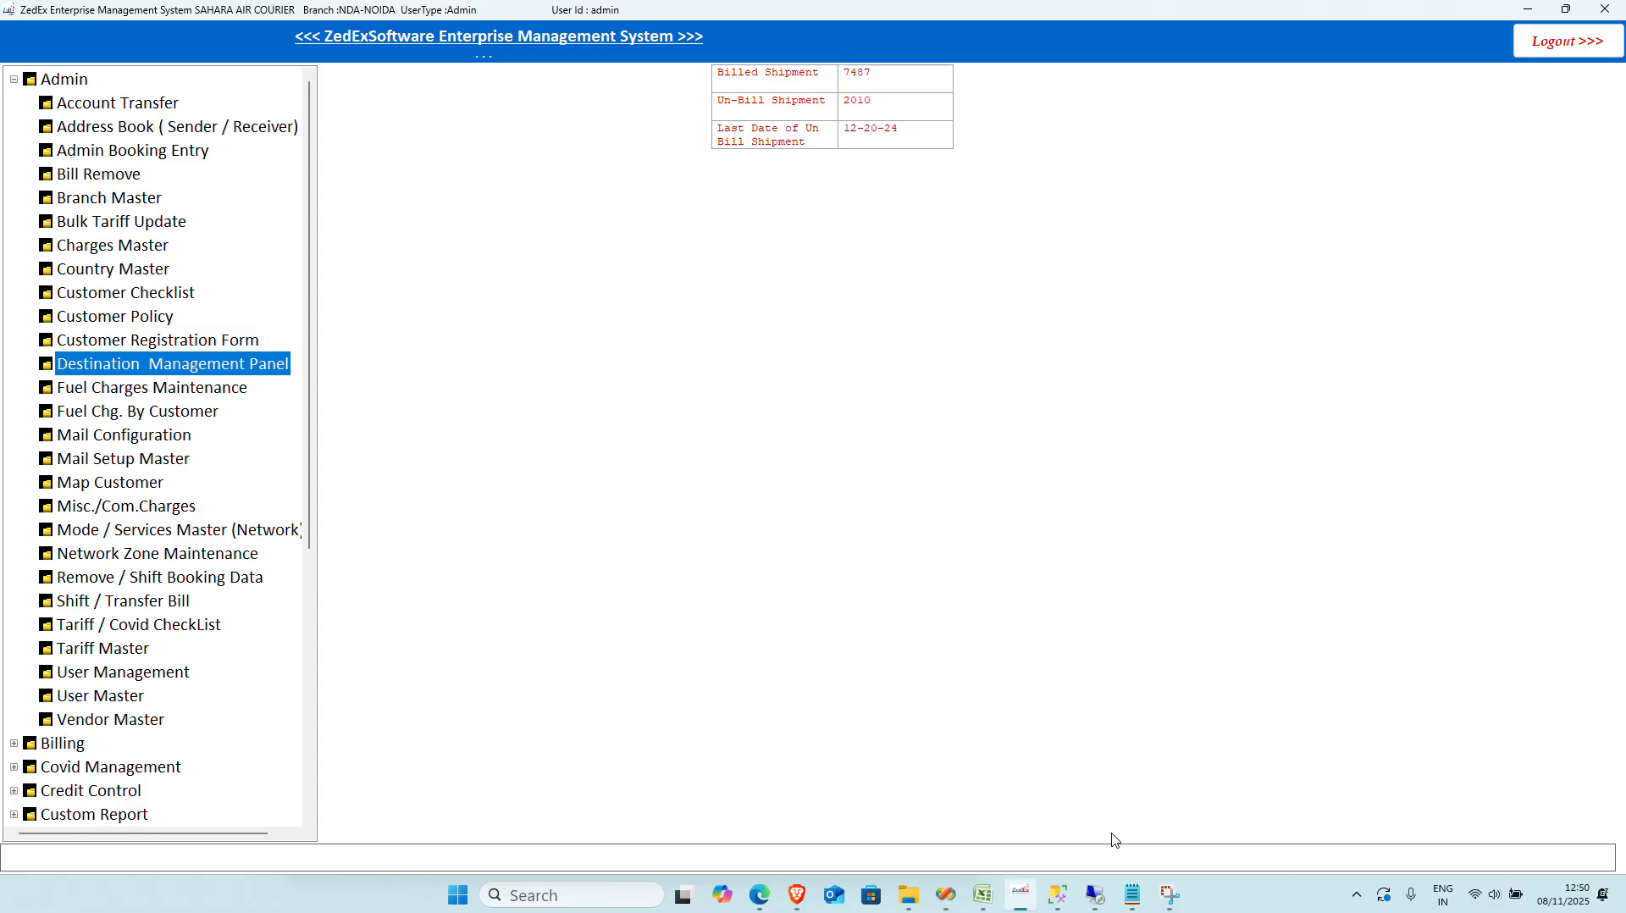